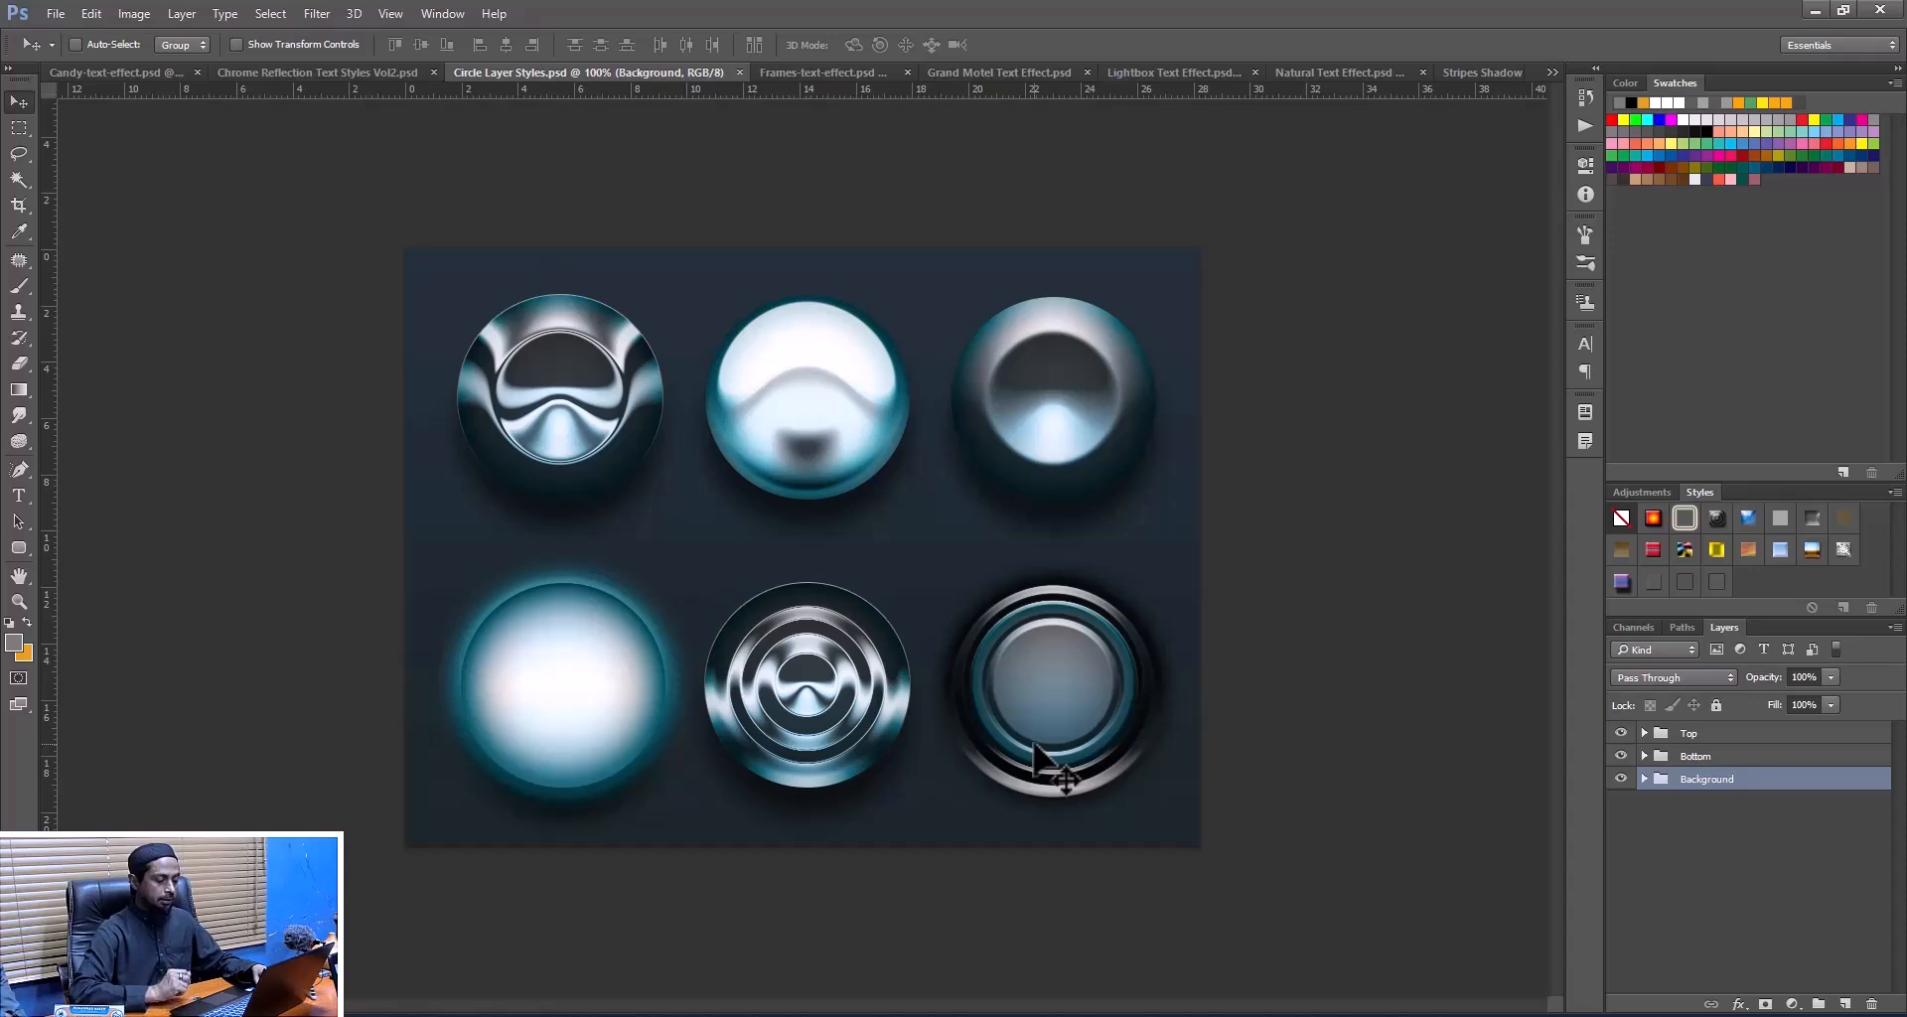
- Look through the open sample documents with Frames, Grand Motel, Lightbox, Natural, Stripes Shadow and Candy text effects
key("ctrl+Tab")
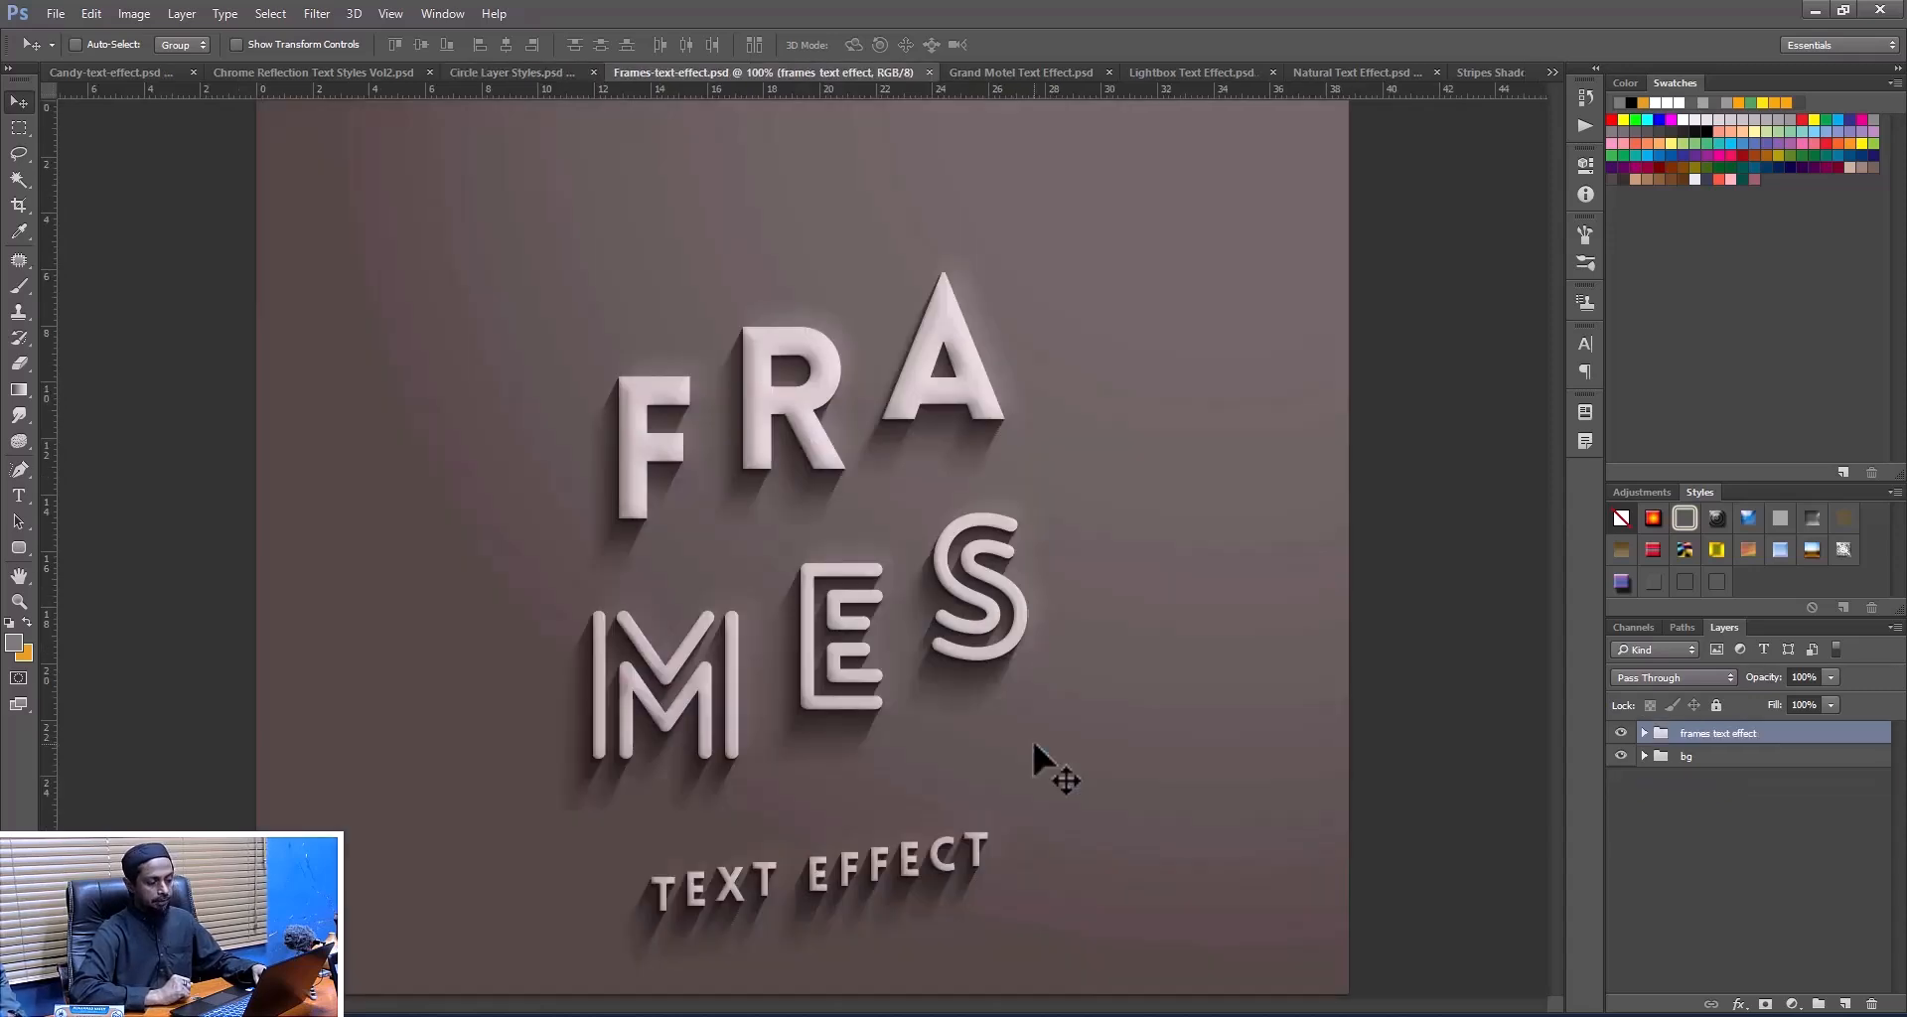
key("ctrl+Tab")
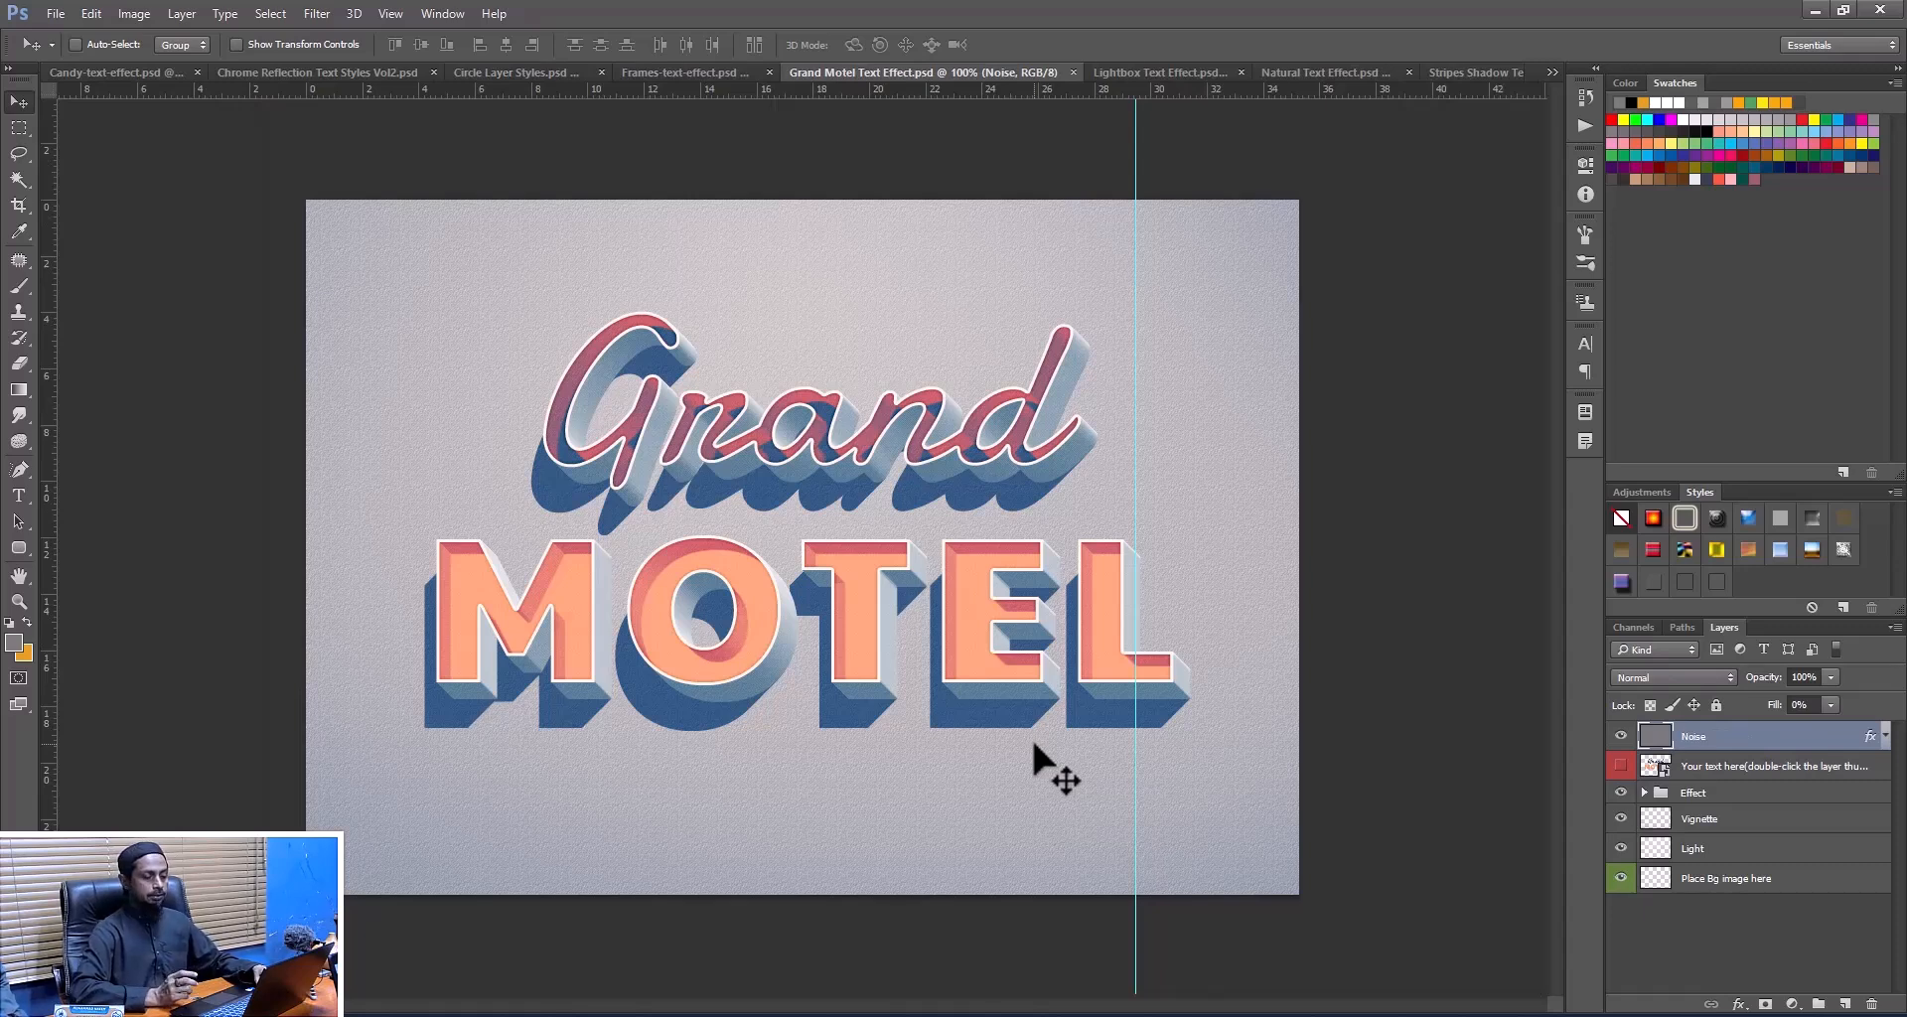
key("ctrl+Tab")
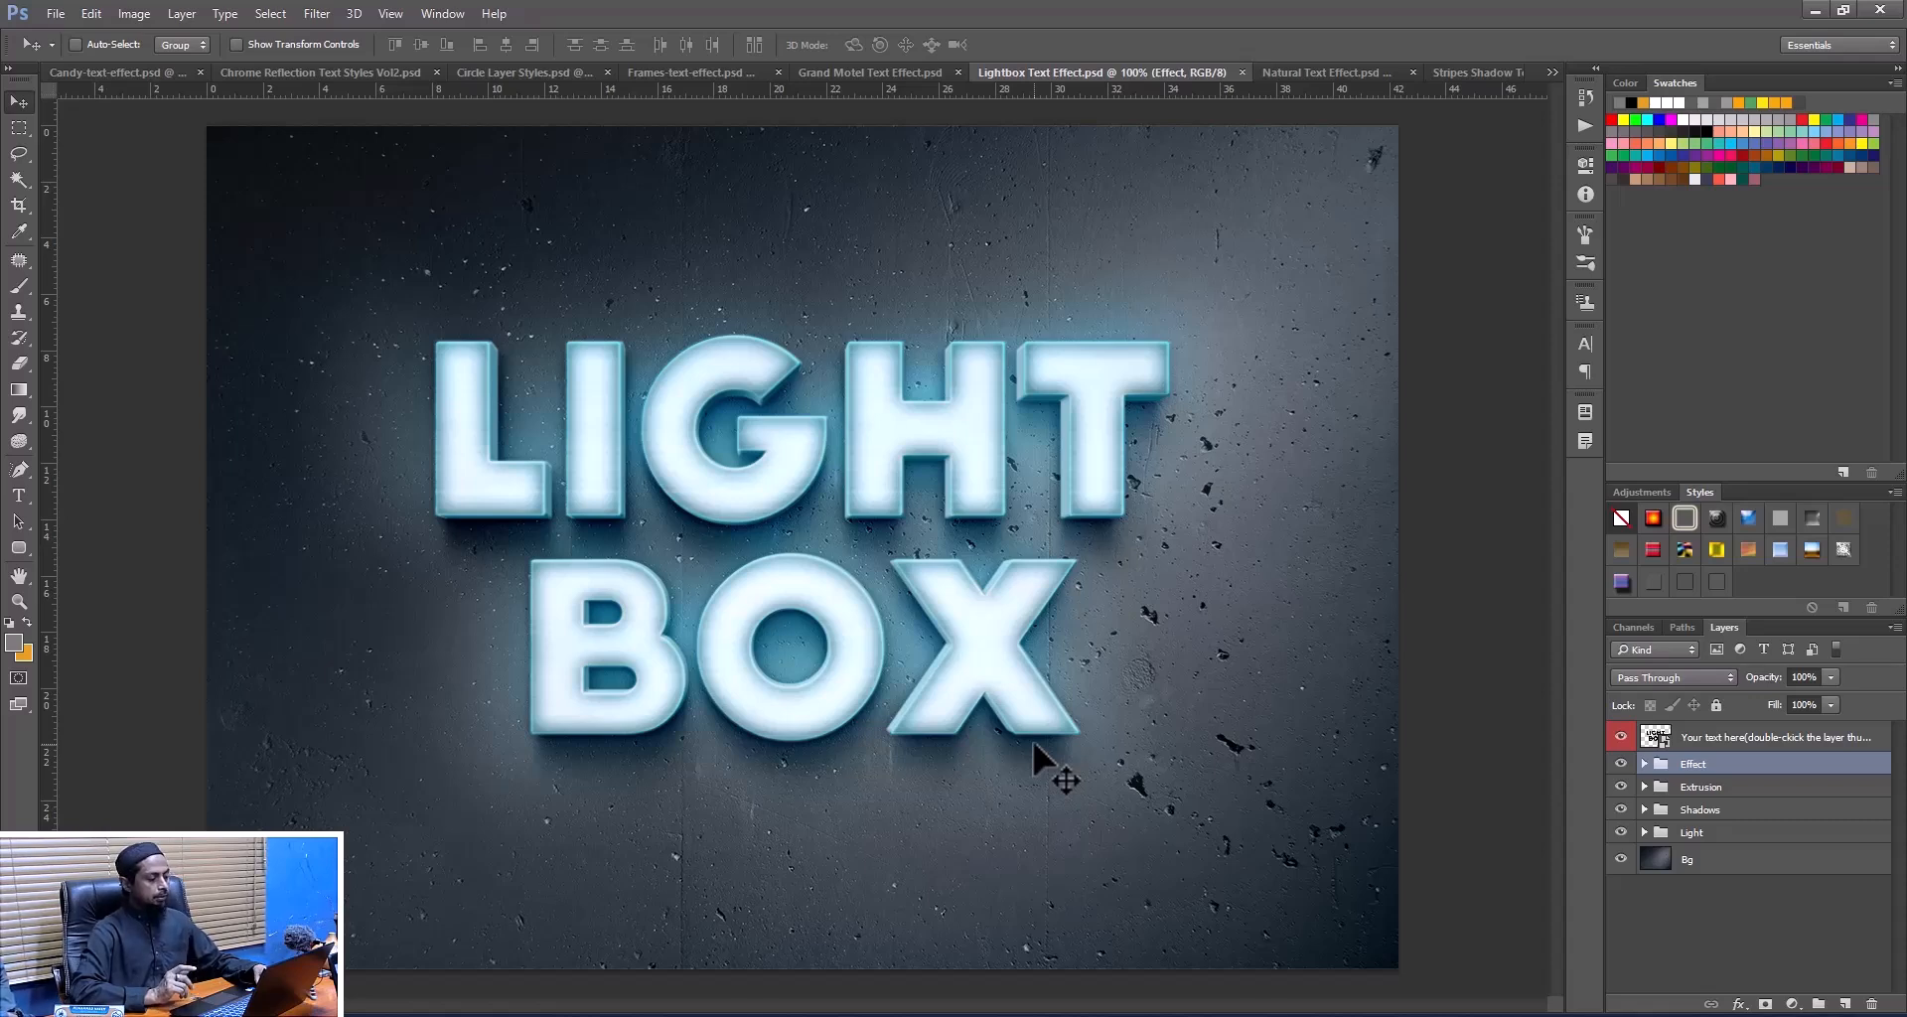
key("ctrl+Tab")
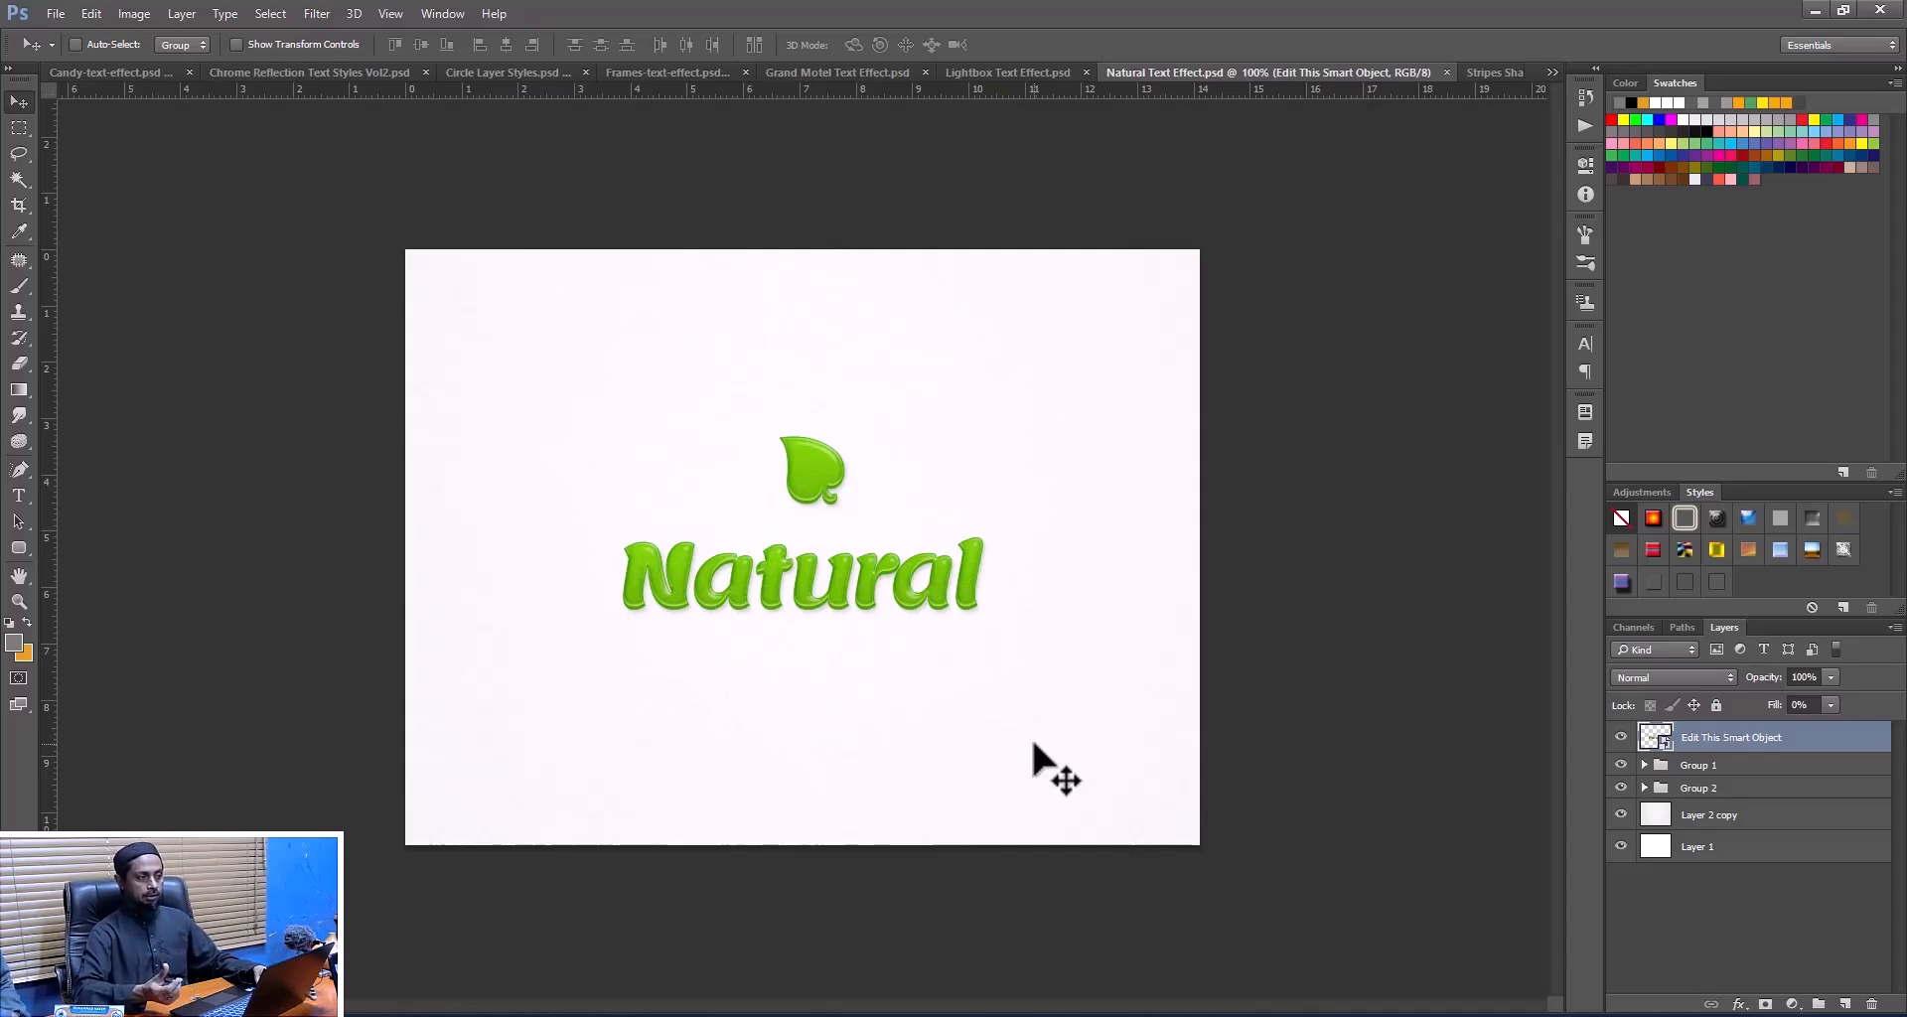
key("ctrl+Tab")
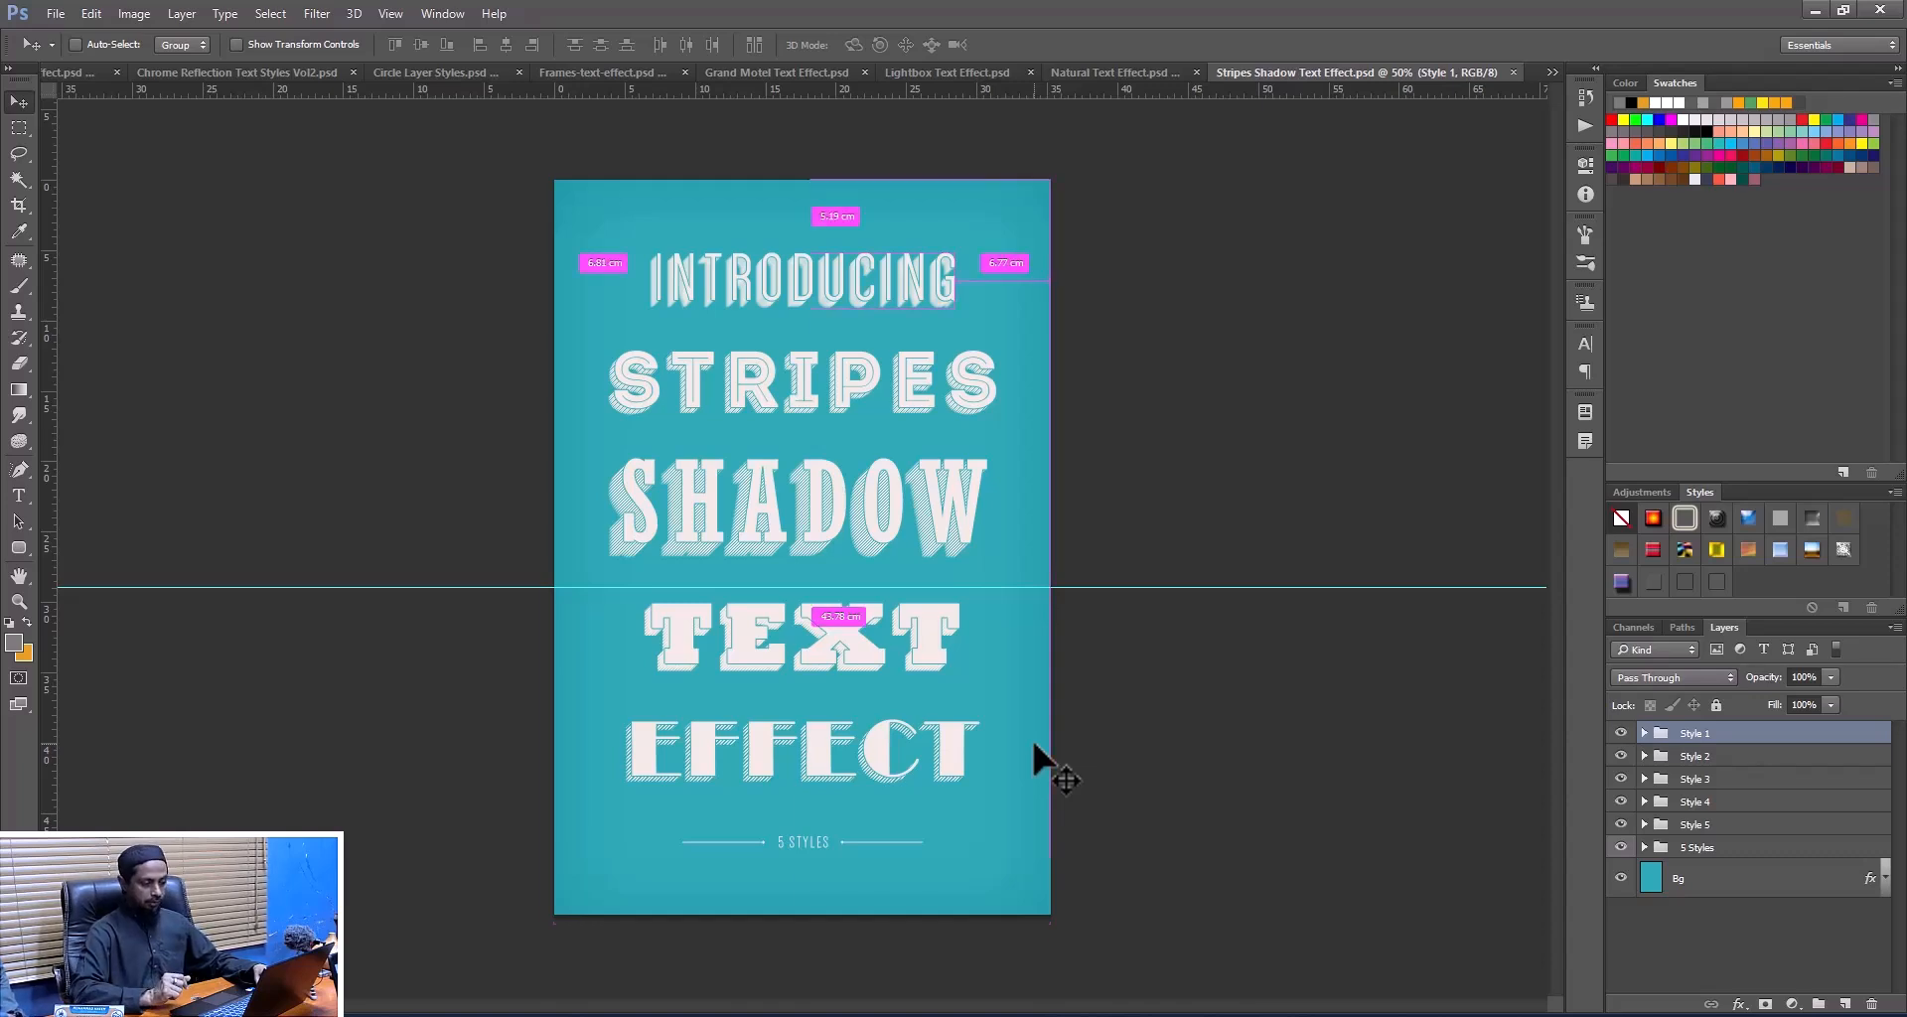
key("ctrl+Tab")
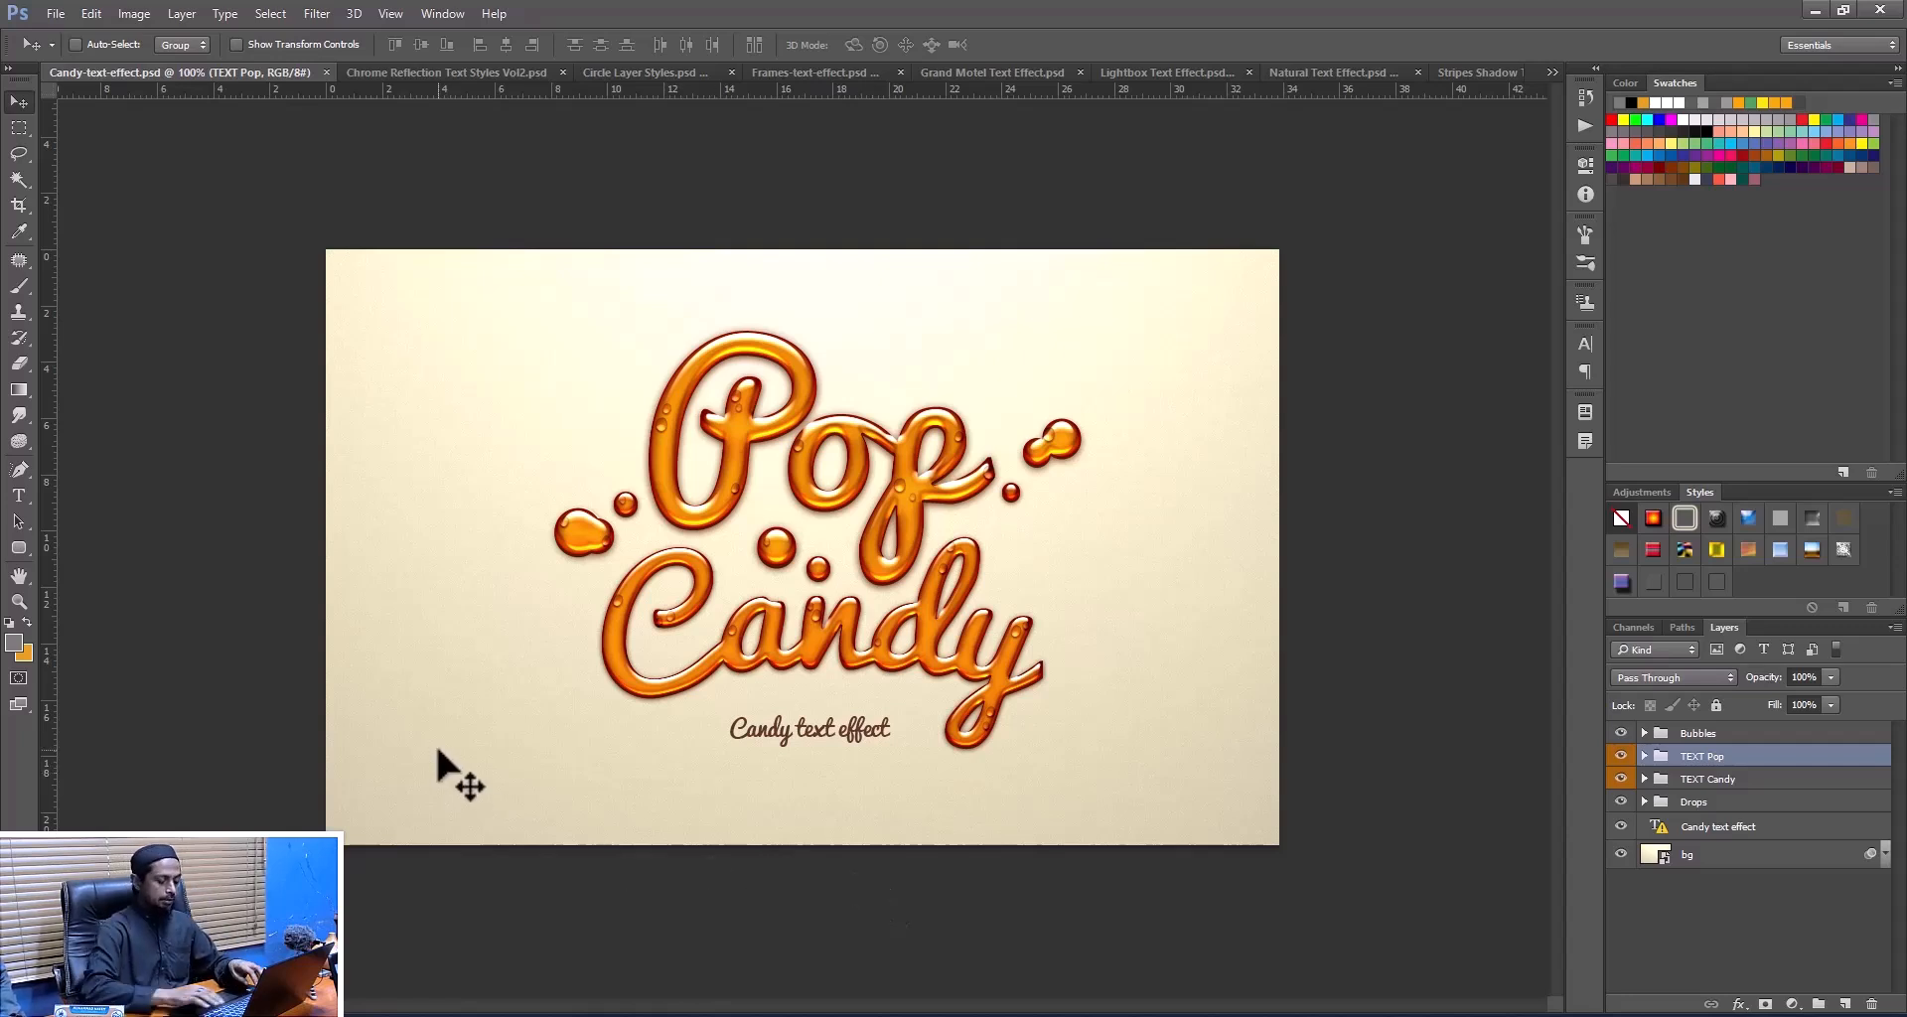
- Create a new blank document and add a text layer reading "style" on the canvas
key("ctrl+n")
key("Escape")
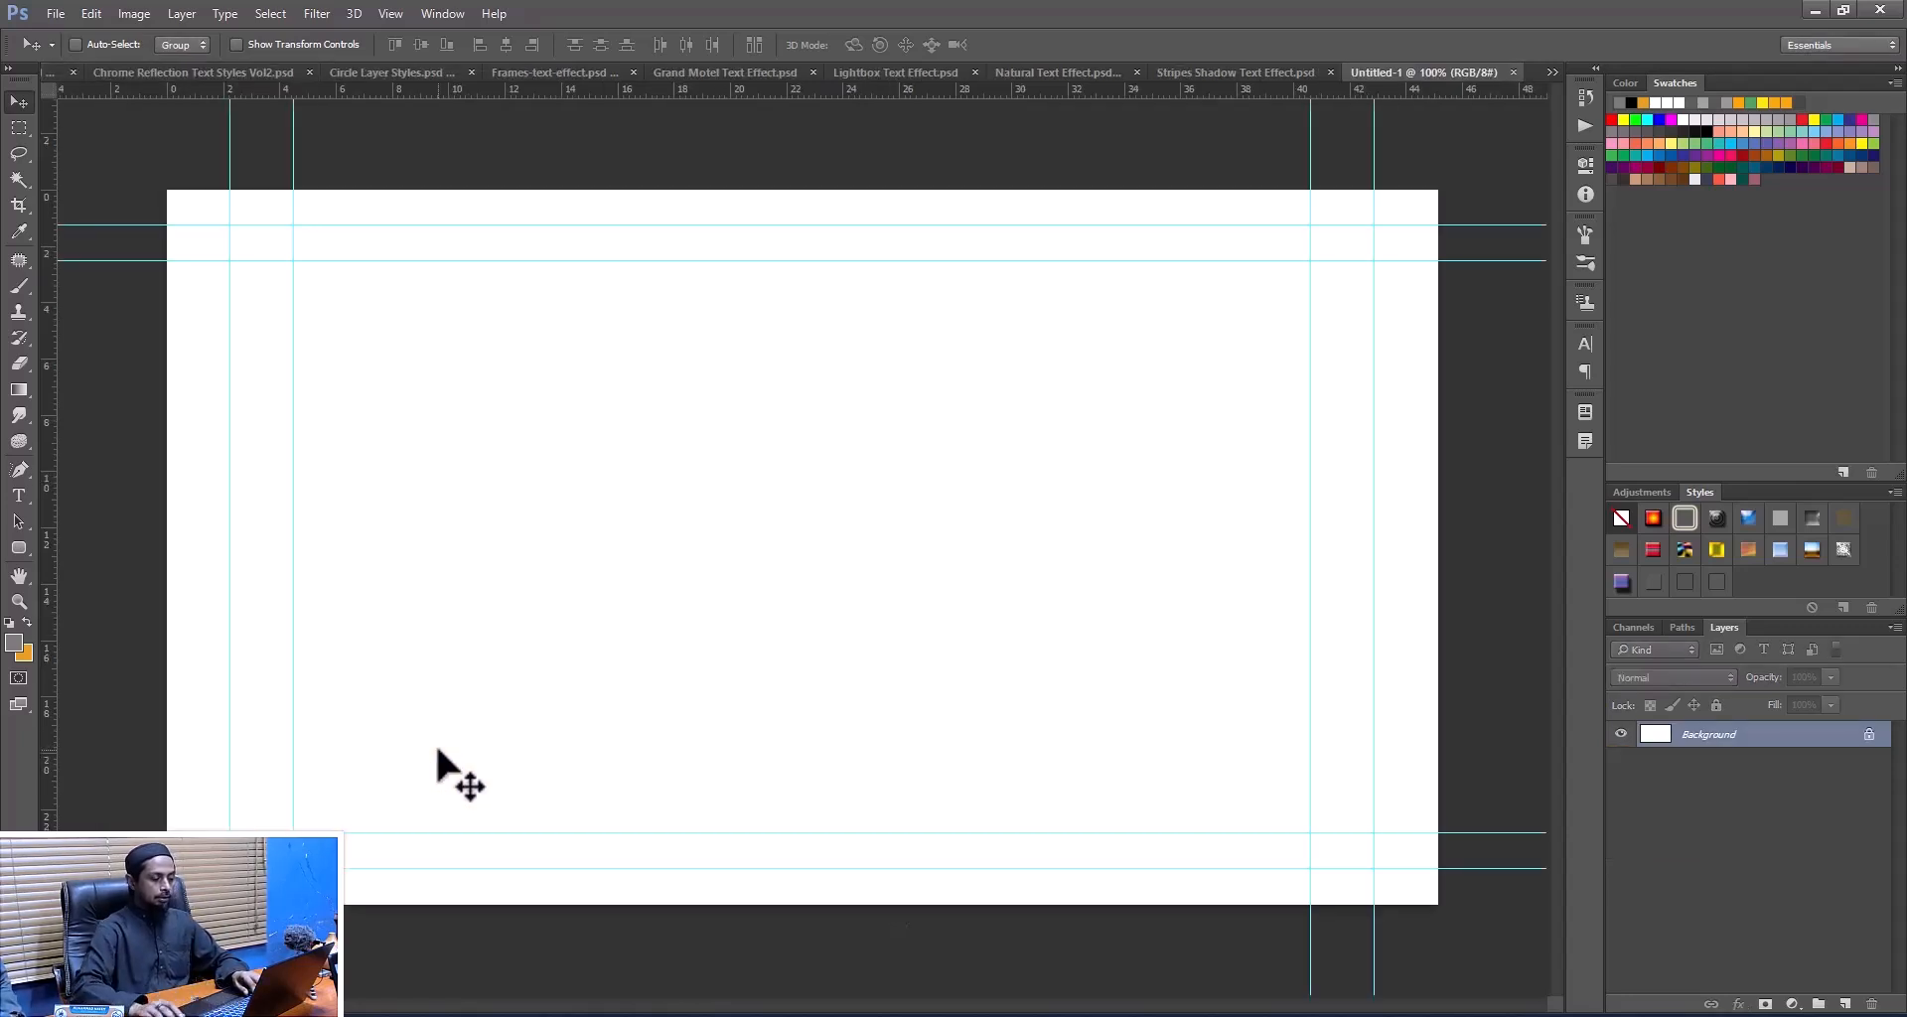
left_click(19, 495)
left_click(517, 545)
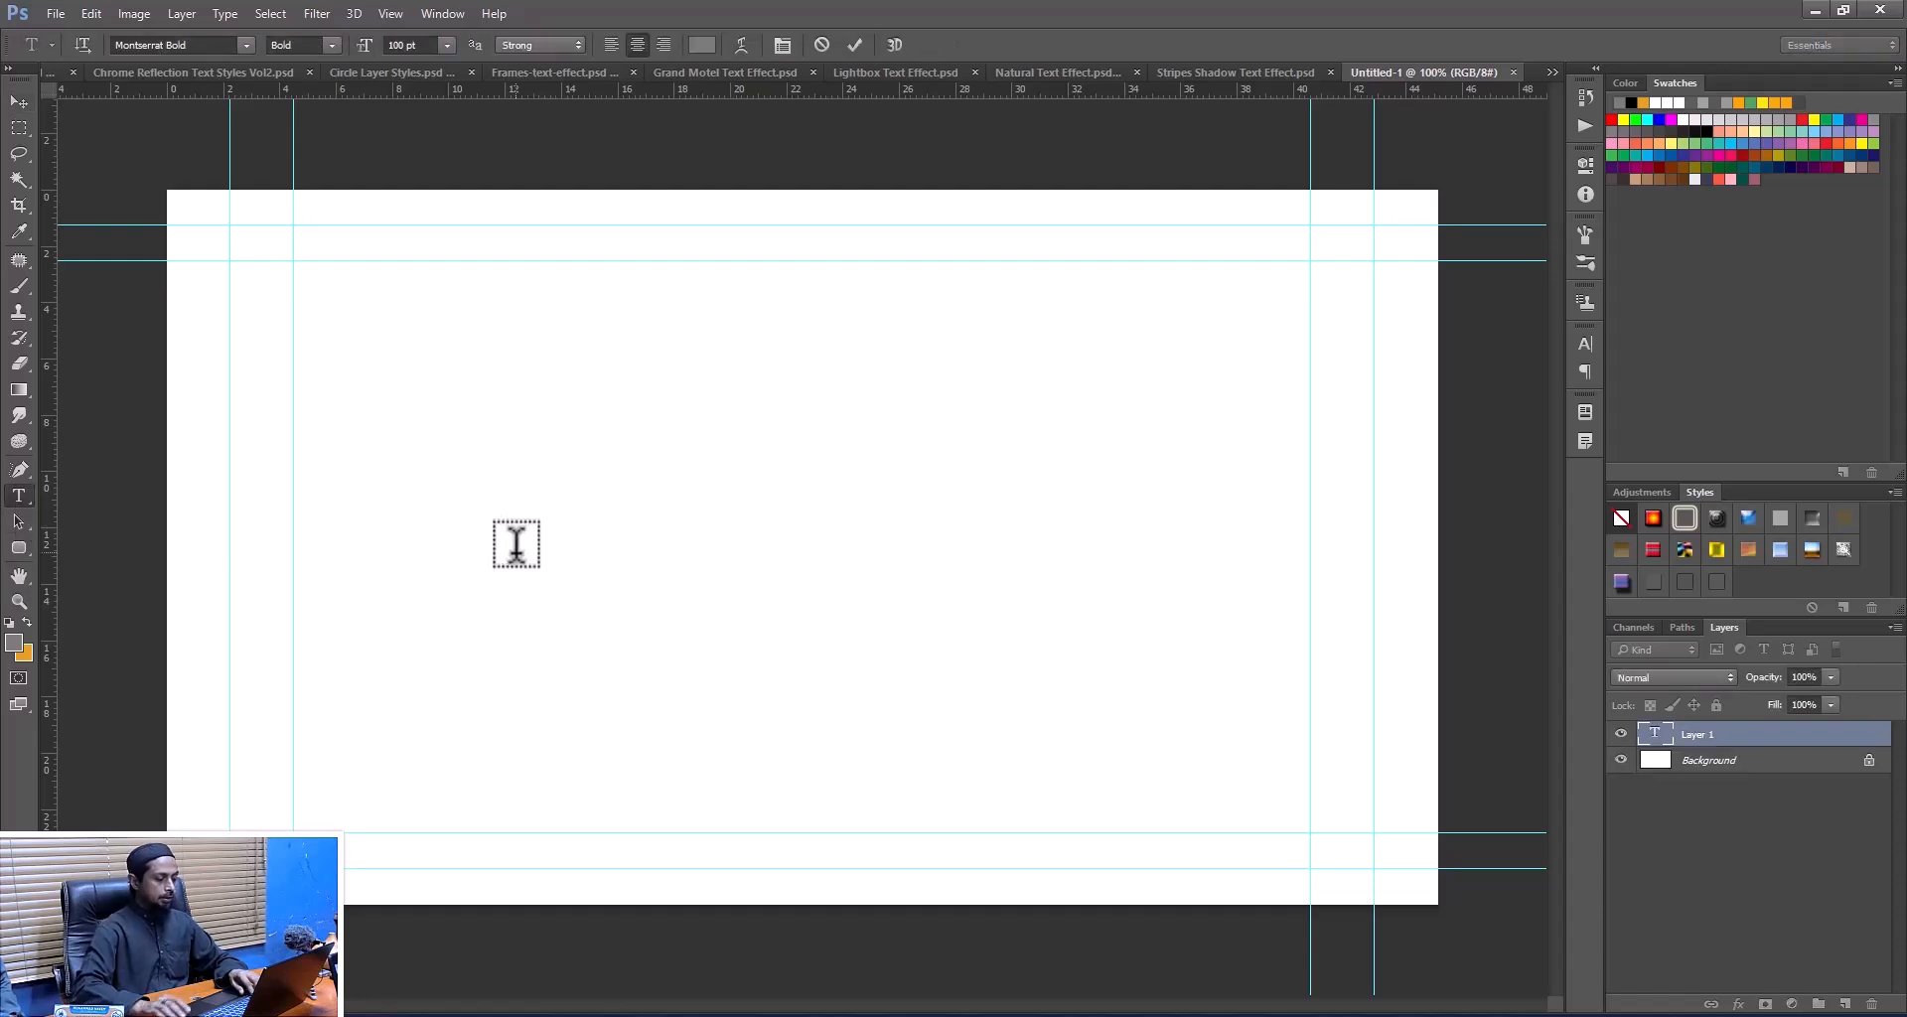
type("style")
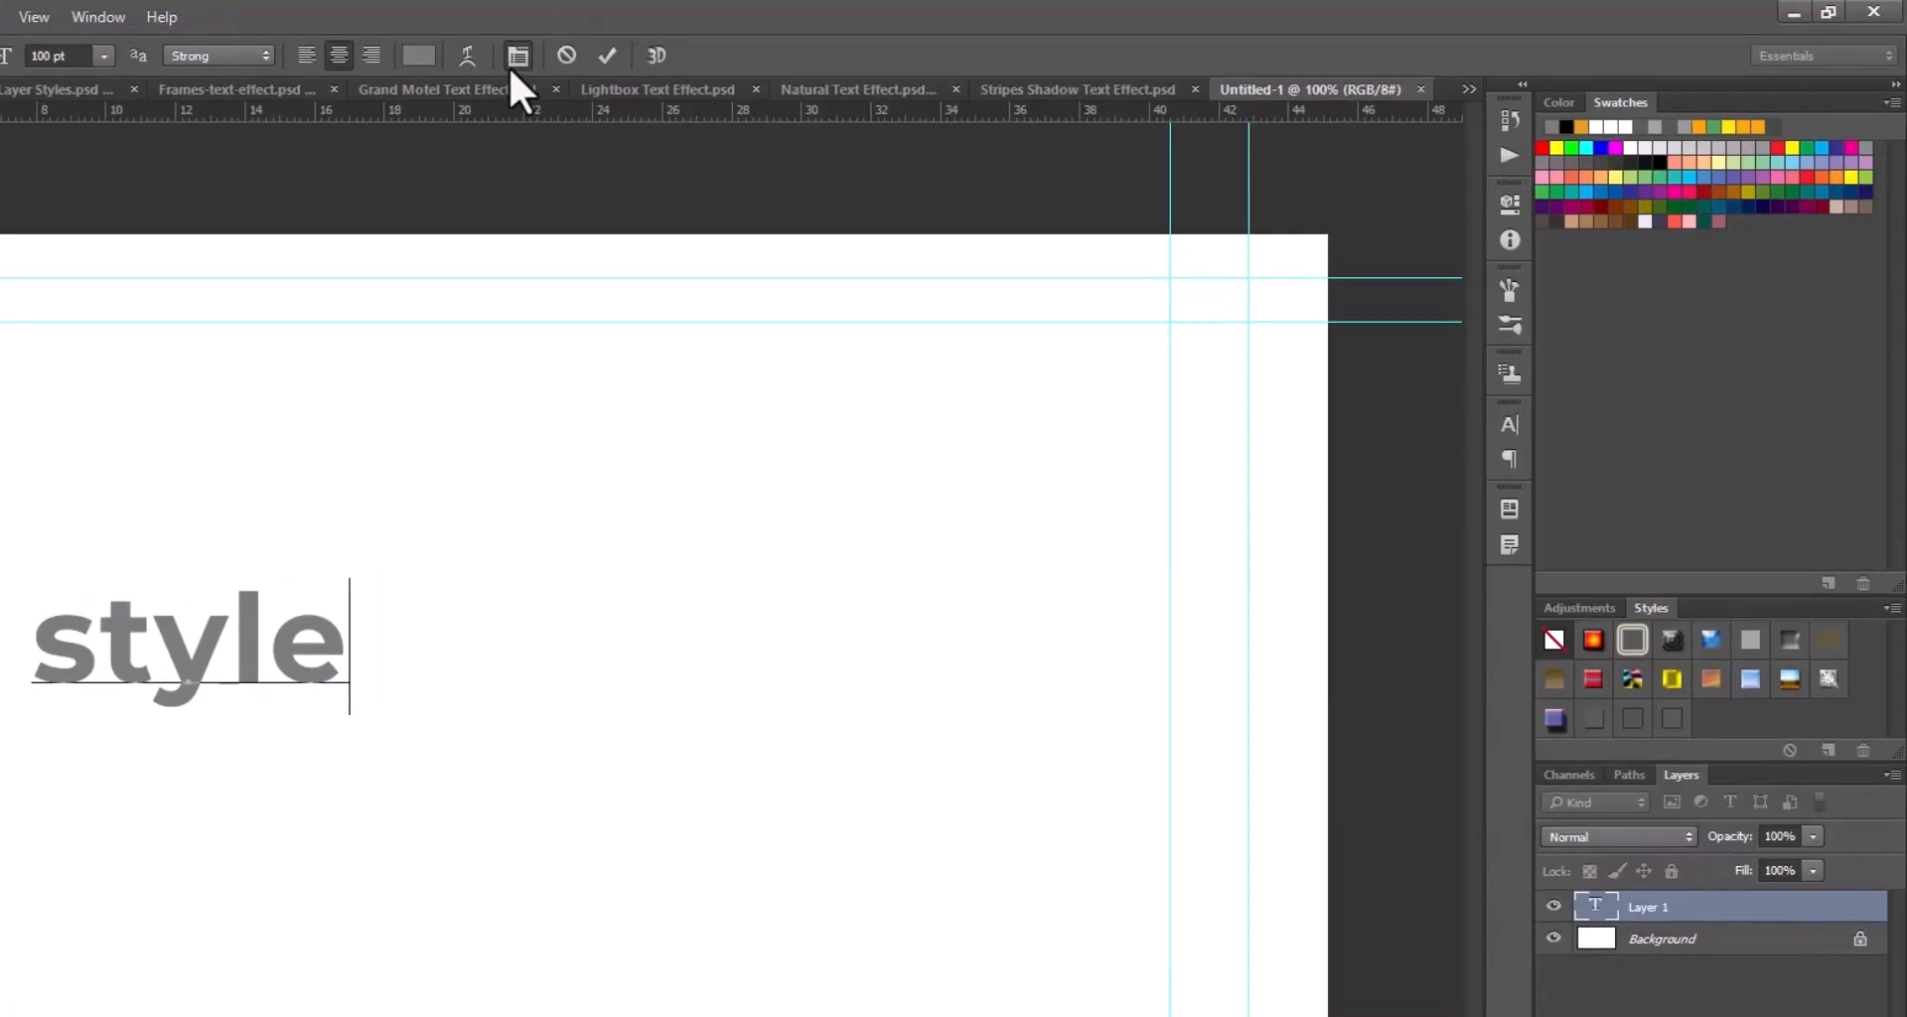
- Format the whole word "style" in All Caps and commit the text
left_click(782, 45)
key("ctrl+a")
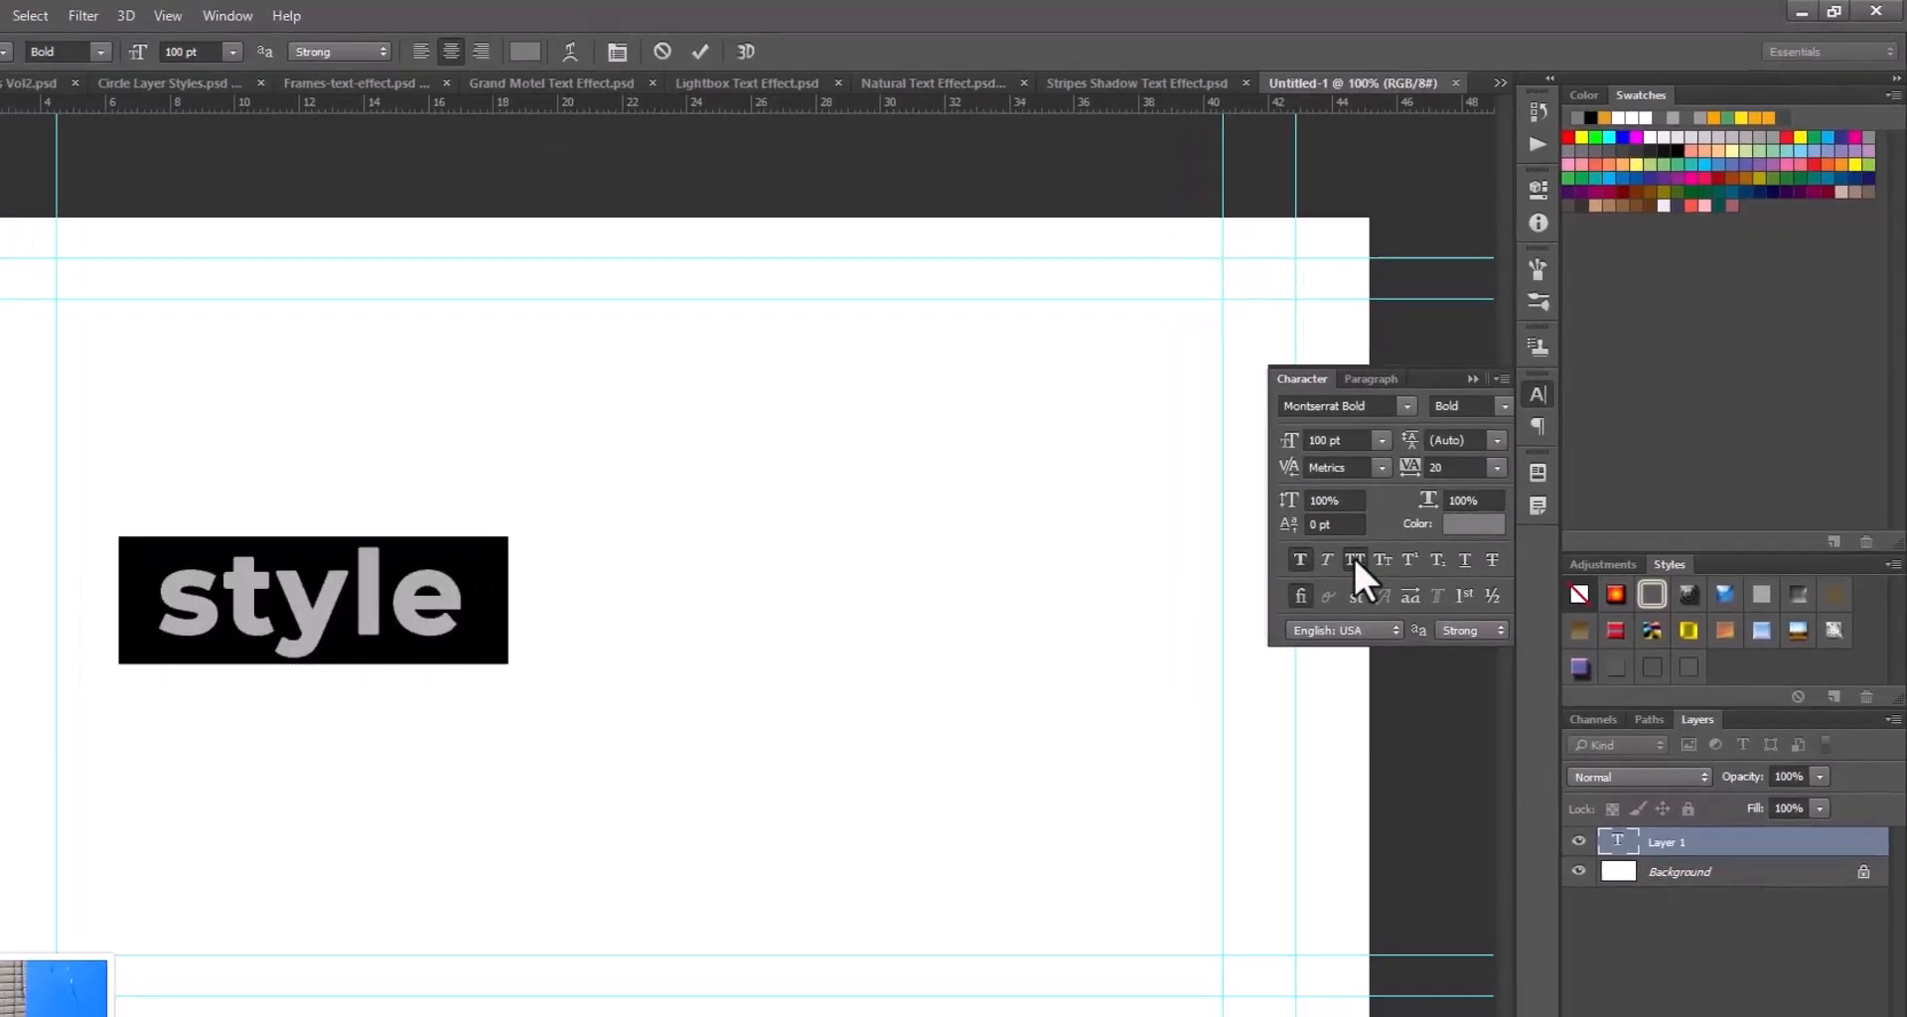
left_click(1312, 603)
left_click(13, 102)
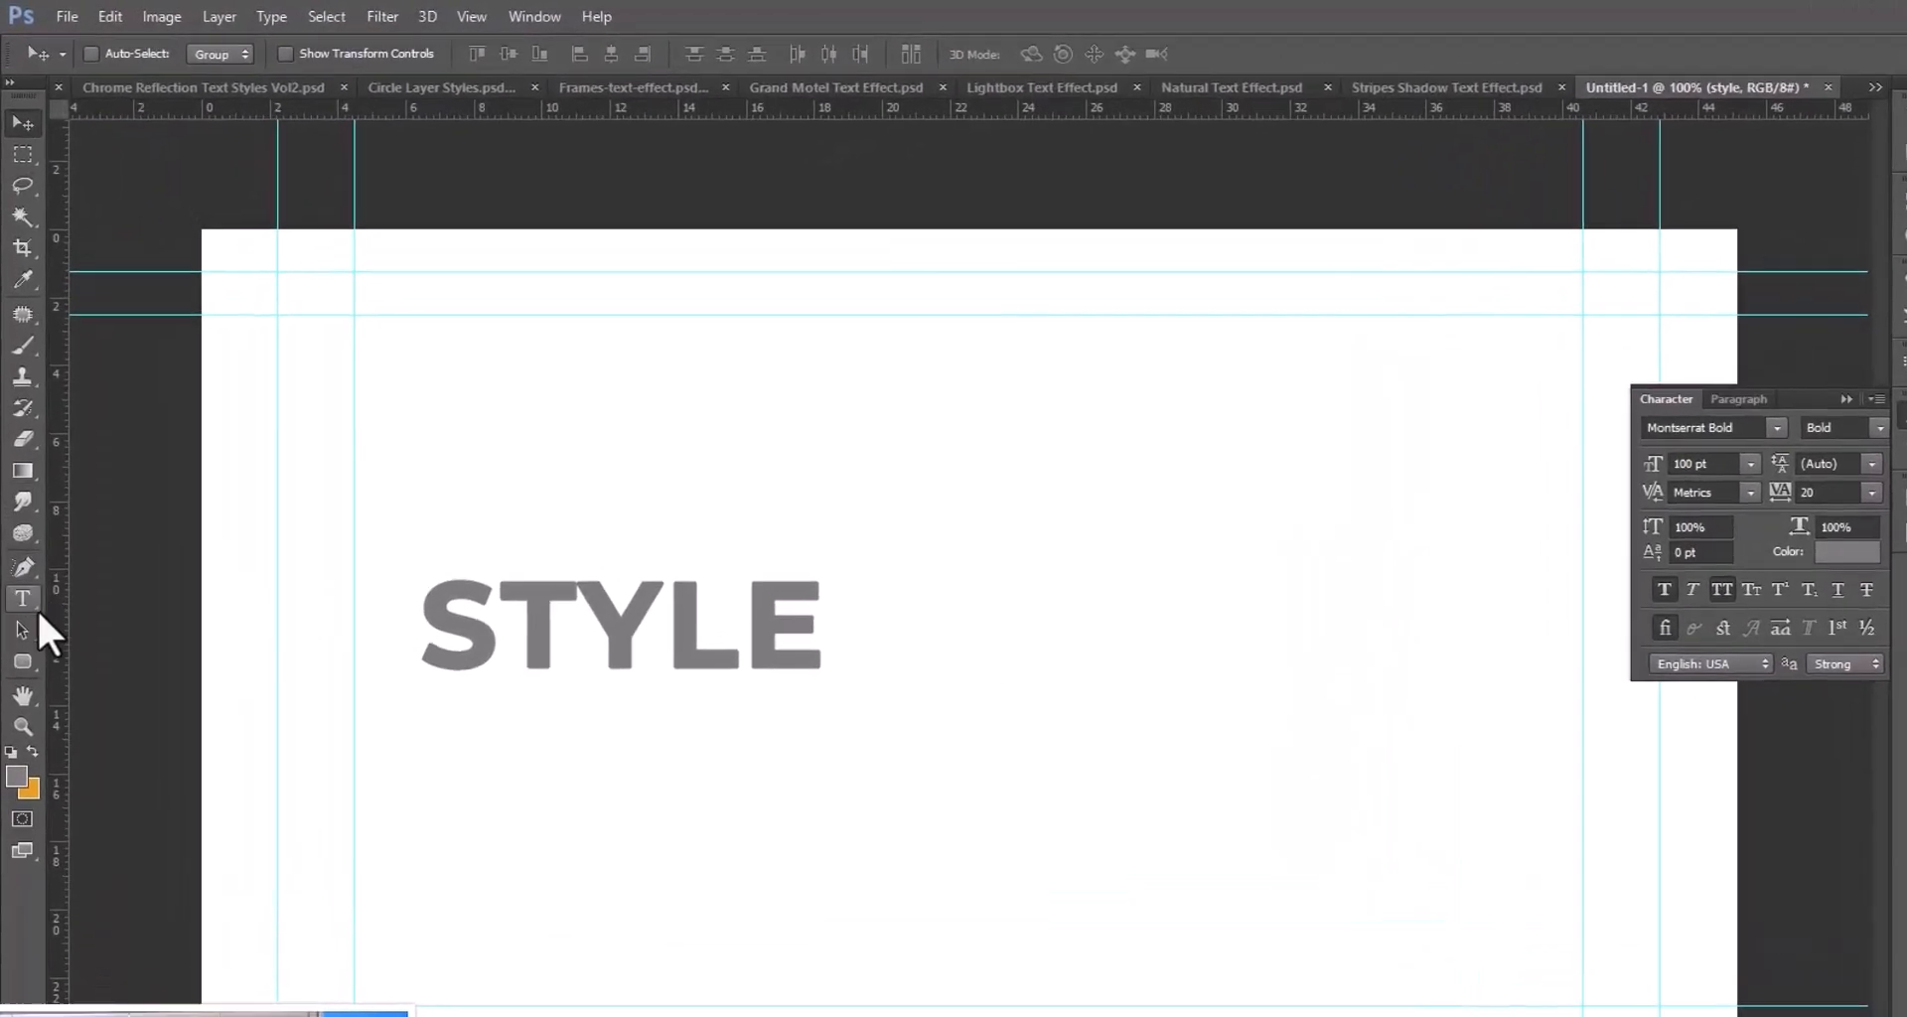
- Change the font style of the STYLE text to Montserrat Black Italic
left_click(22, 598)
left_click(295, 56)
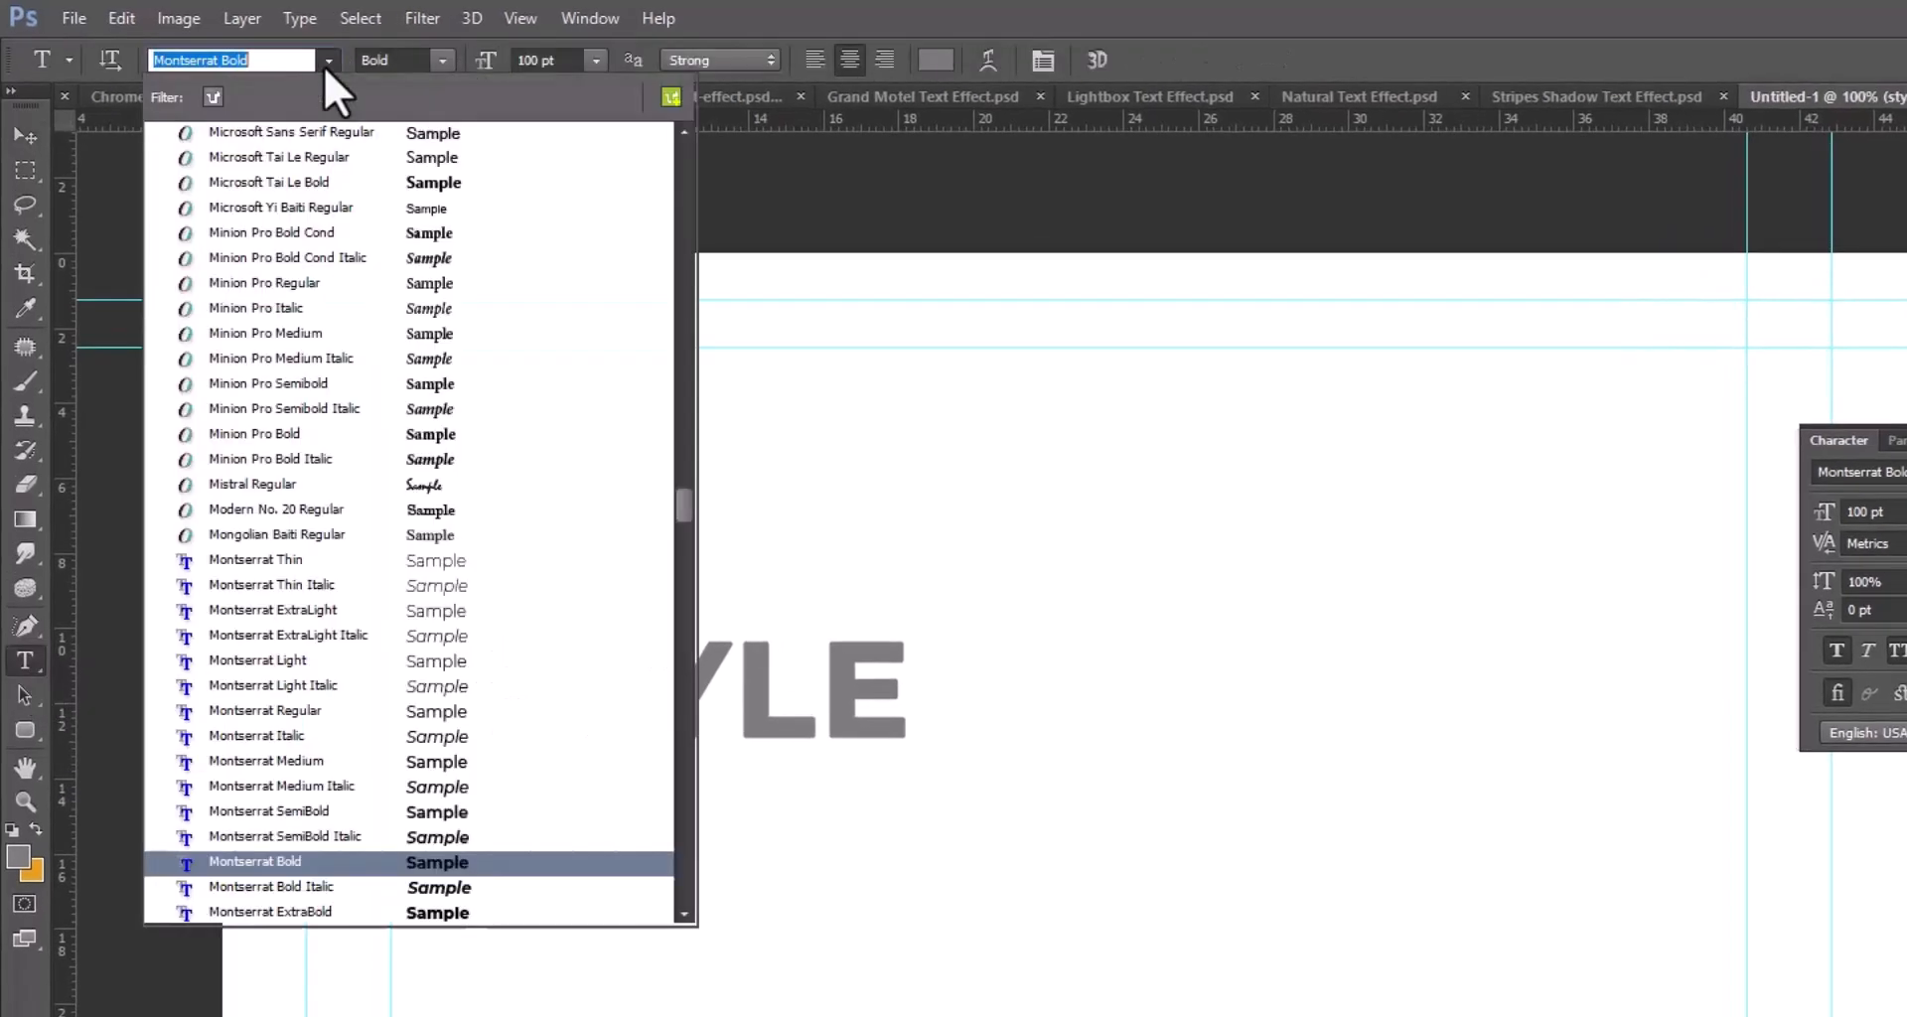
left_click(451, 58)
left_click(451, 57)
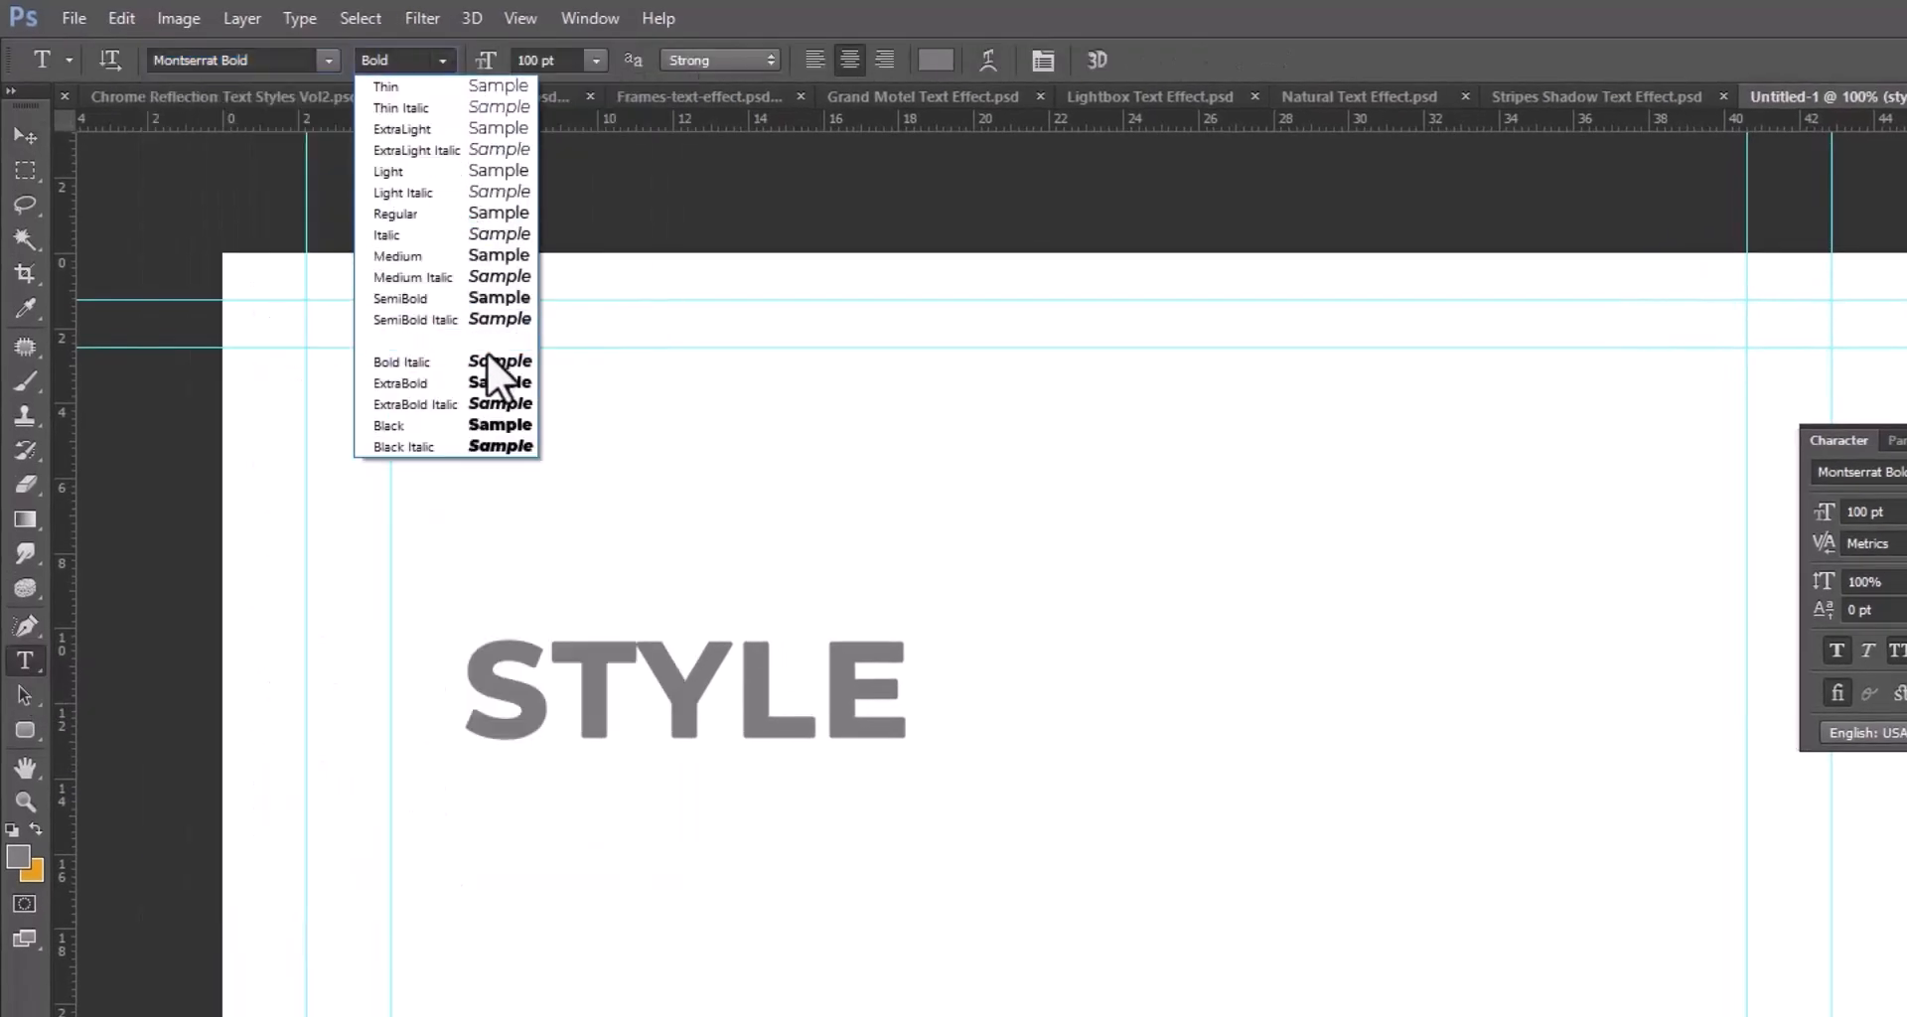
left_click(494, 457)
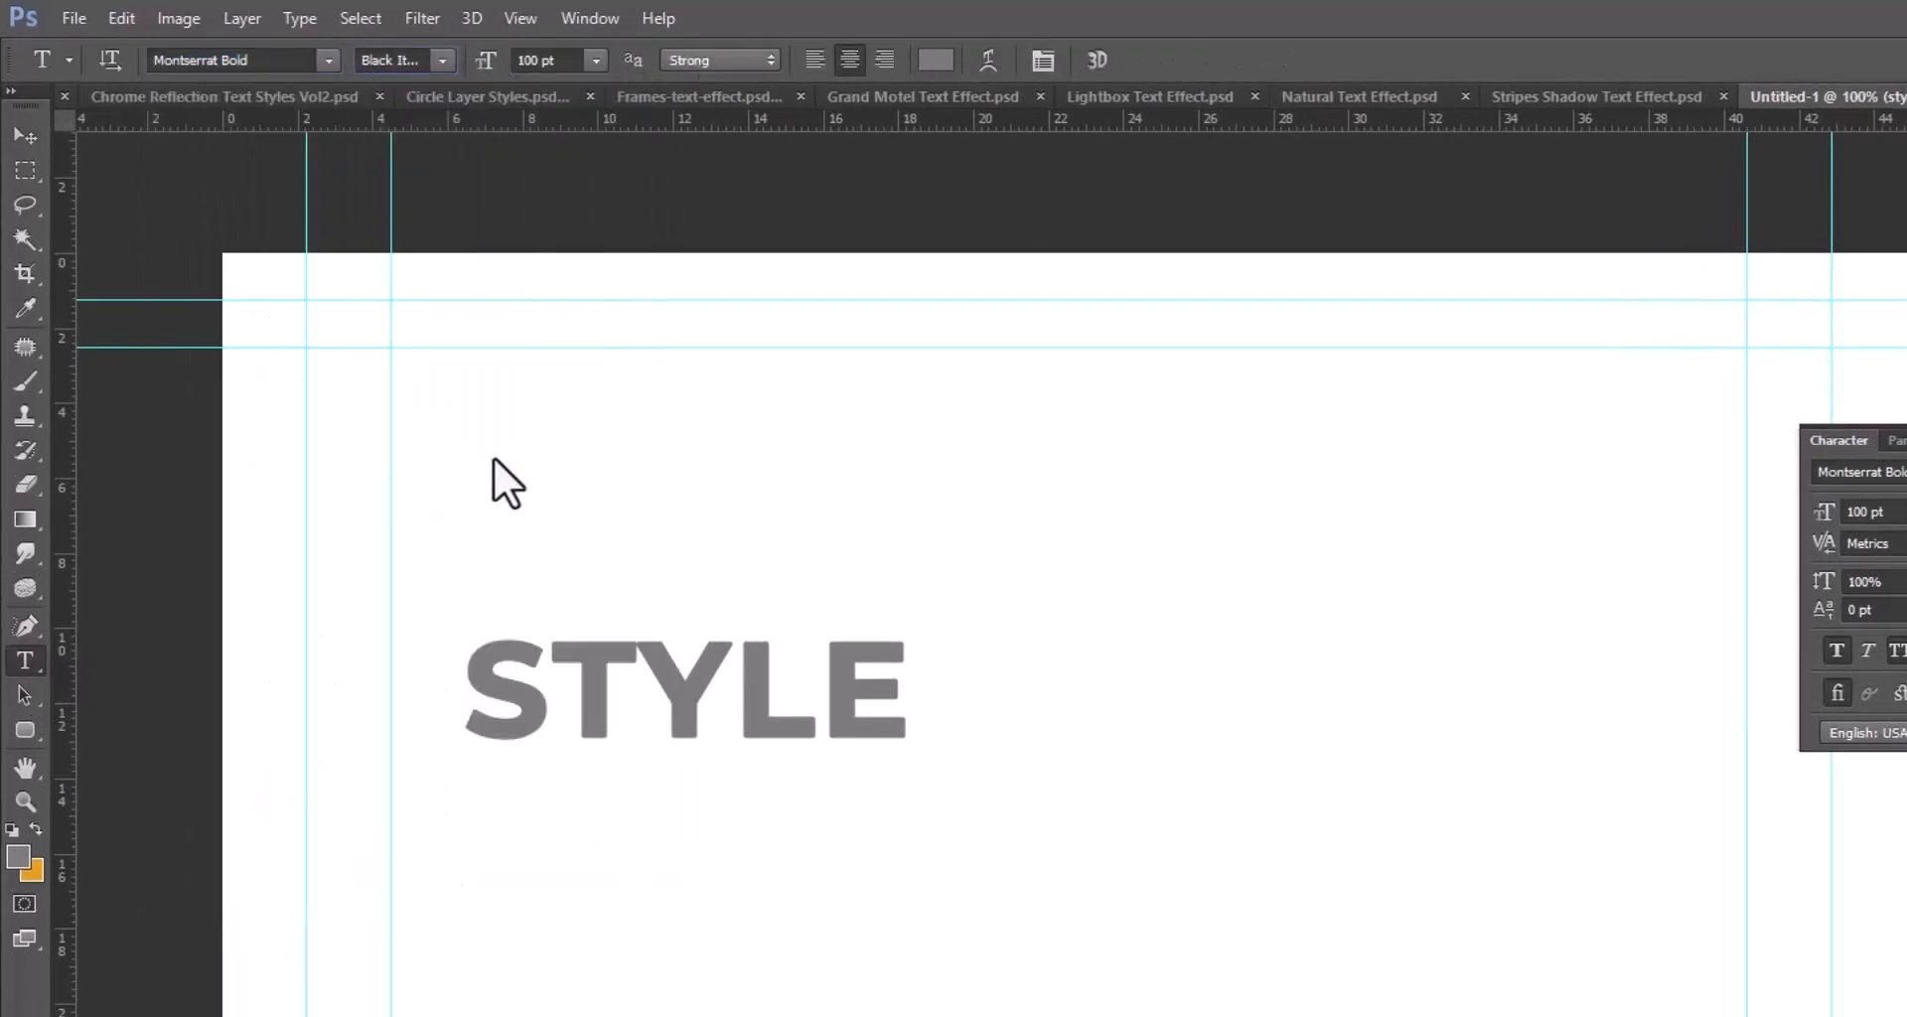
- Scale the STYLE text to about 256% and move it up to the middle of the canvas
left_click(22, 136)
left_click_drag(763, 654, 765, 655)
key("ctrl+t")
left_click_drag(877, 753, 1510, 1012)
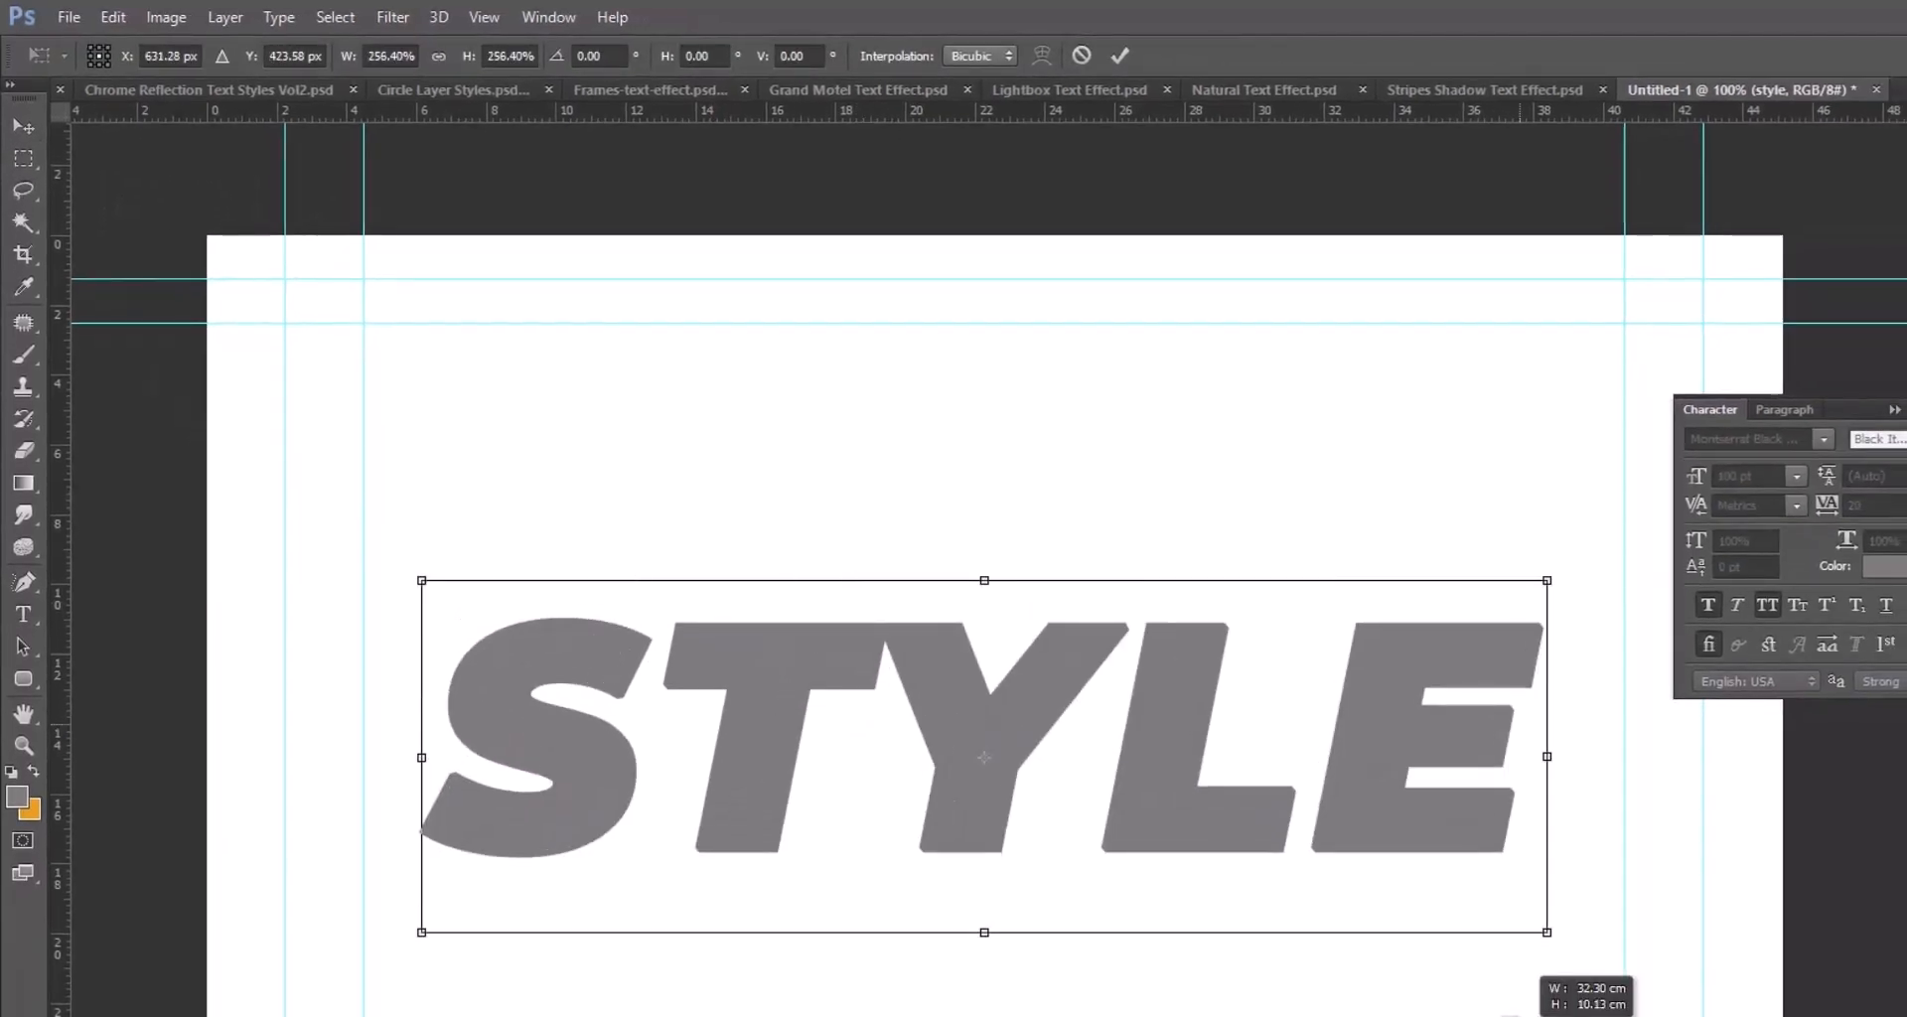
left_click_drag(992, 808, 993, 730)
key("Return")
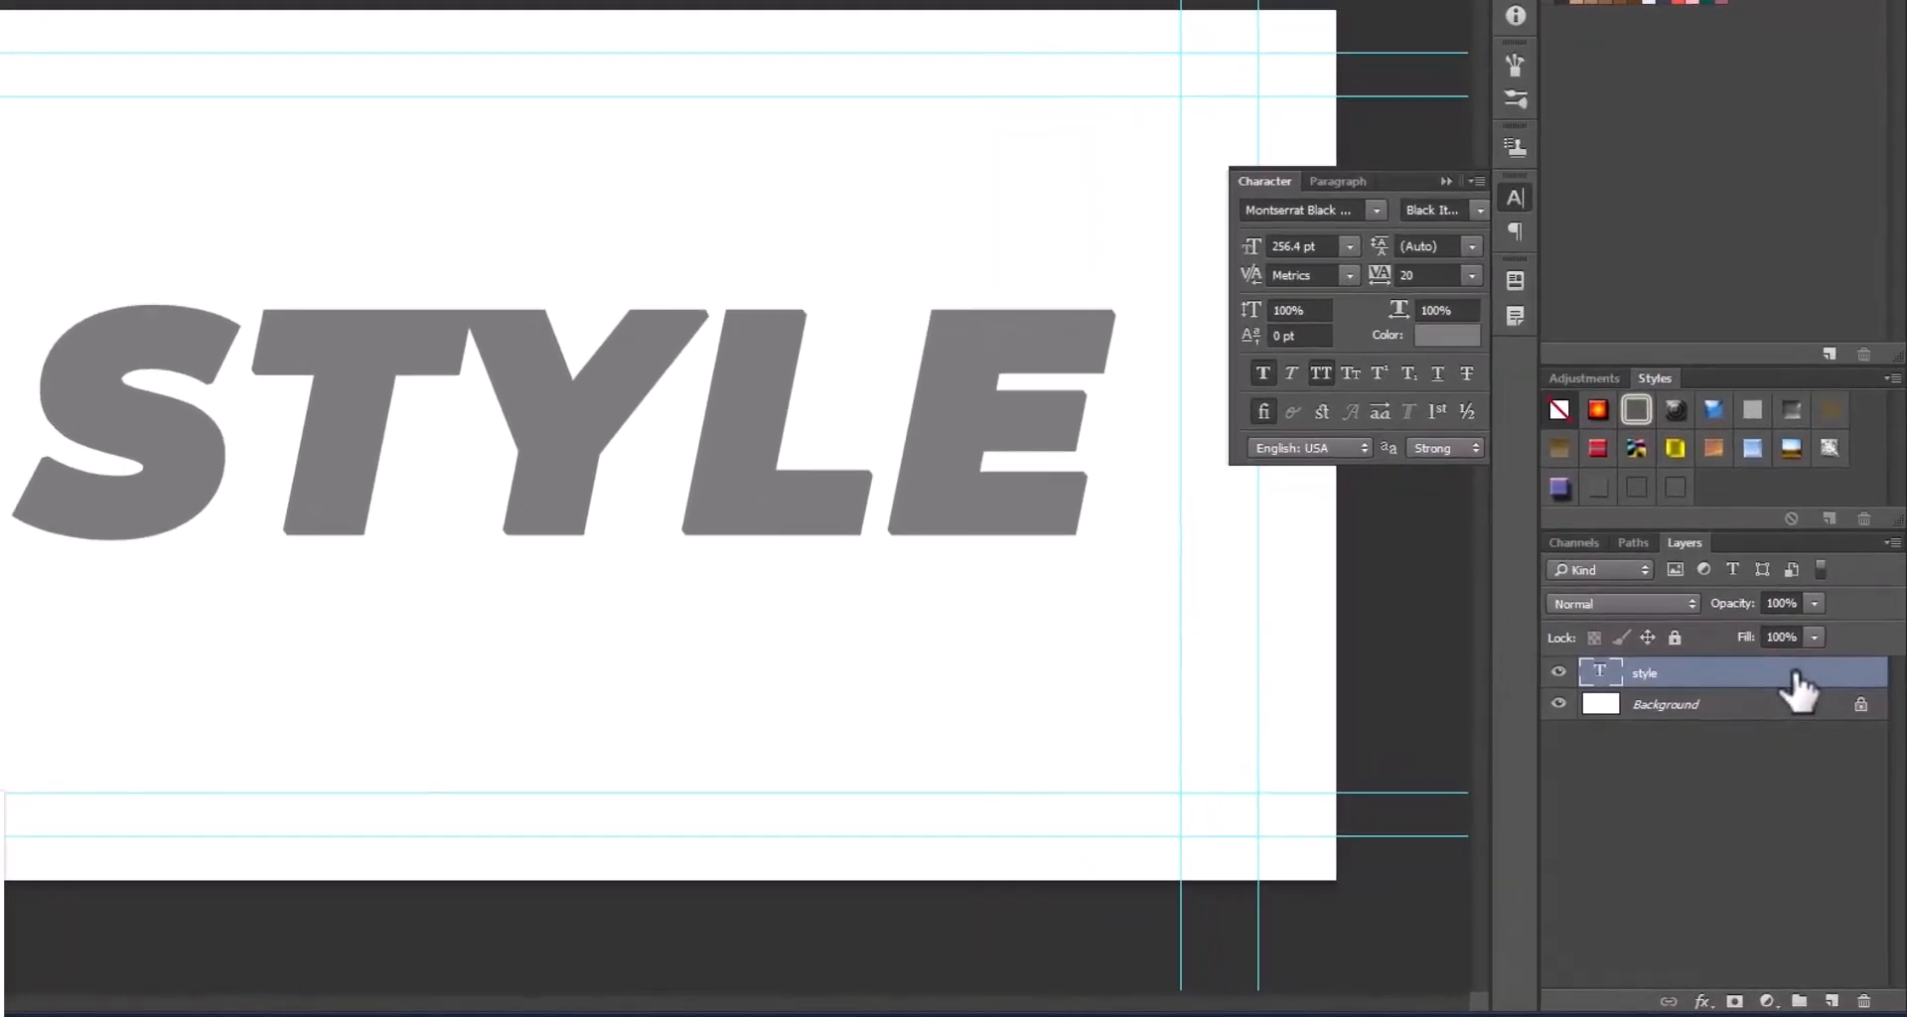
- Inspect the text layer's Layer Style options, close them unchanged, and look over the list of available panels
double_click(1810, 685)
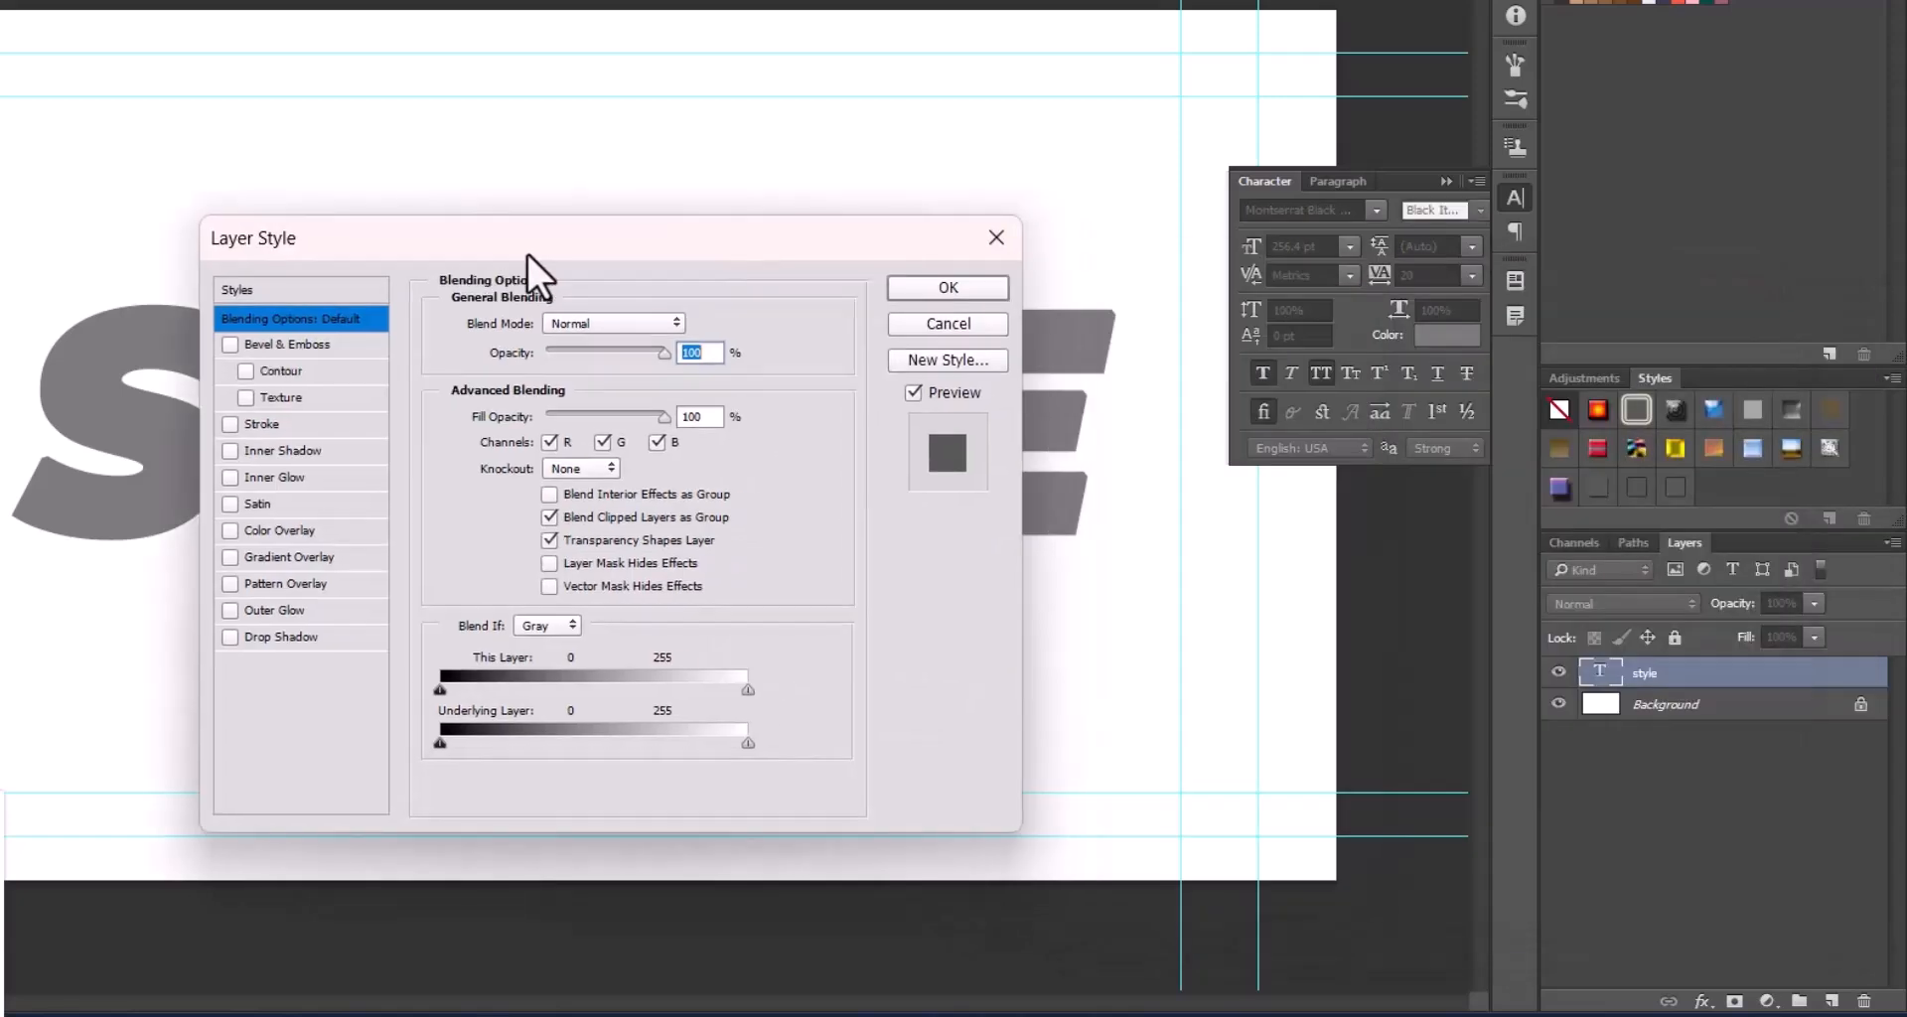
left_click(985, 328)
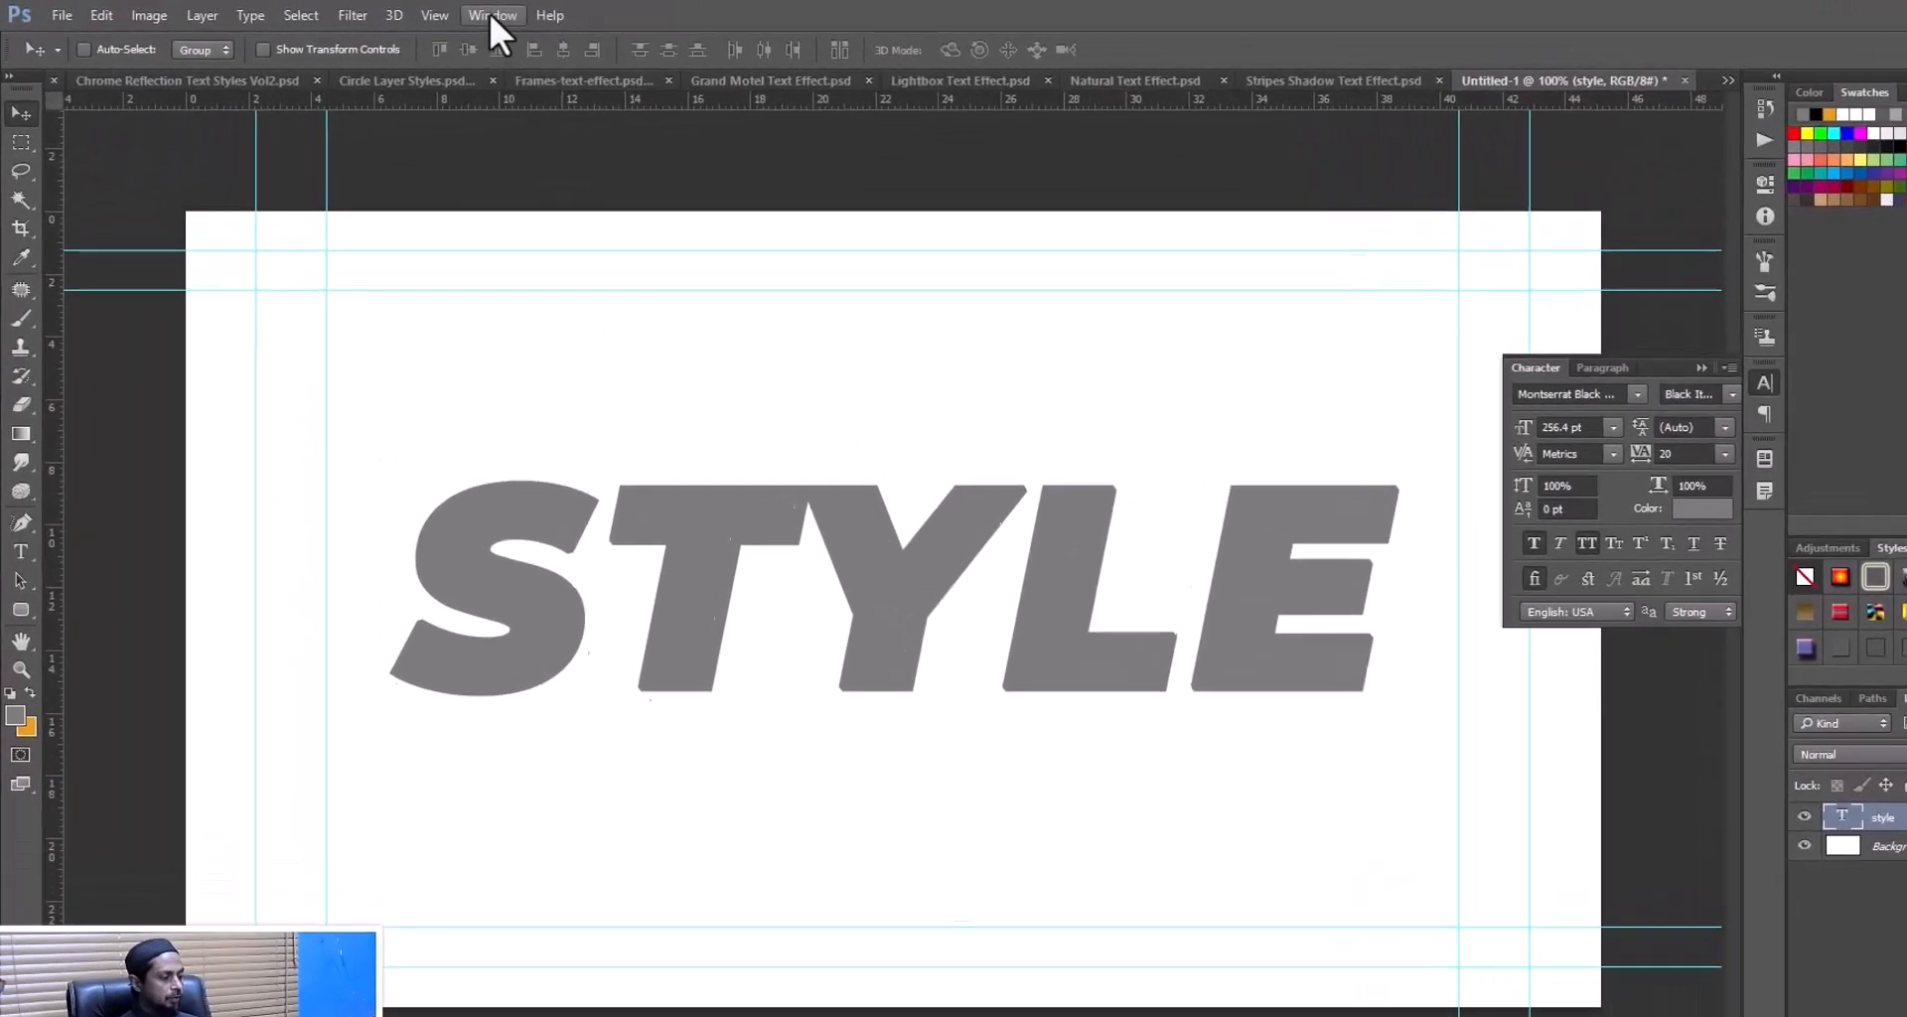
left_click(494, 31)
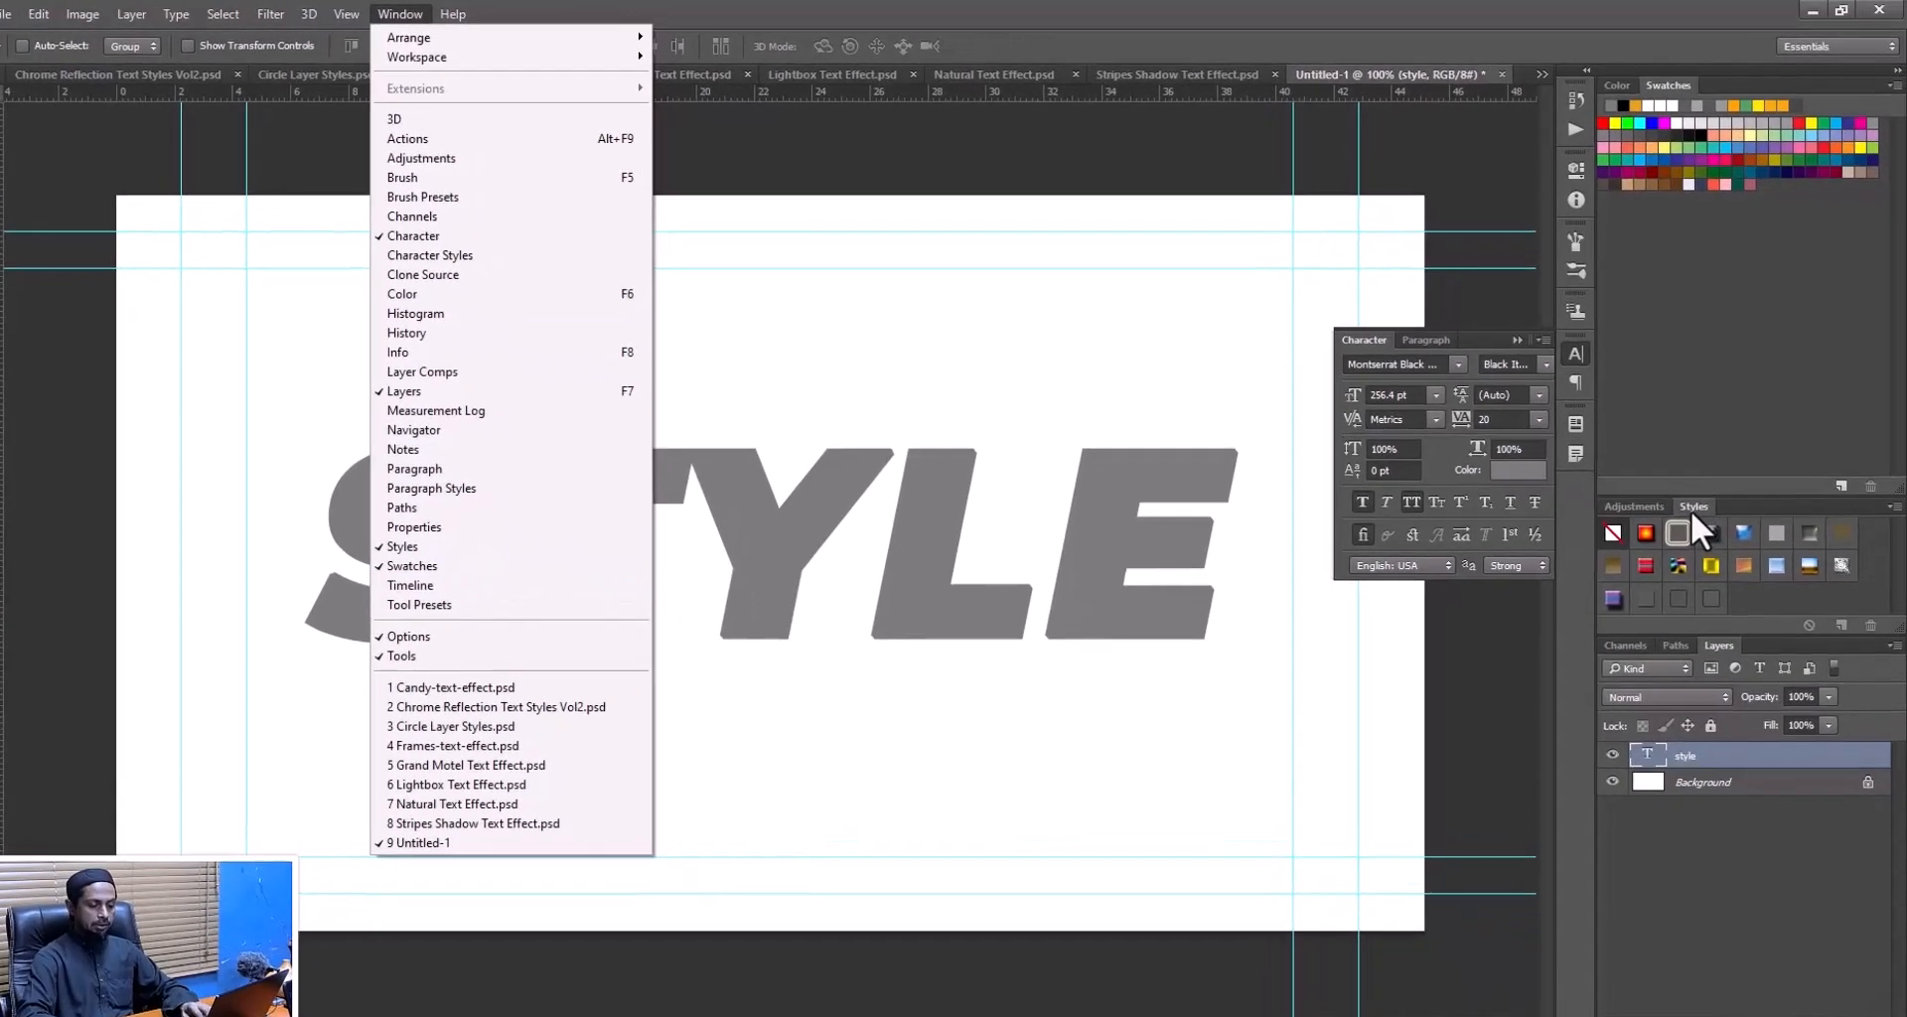
- Reorder the panel group so that Styles comes before Adjustments, and collapse the Character panel
left_click(1704, 495)
mouse_move(1662, 582)
left_mouse_down()
mouse_move(872, 616)
mouse_move(1702, 564)
mouse_move(1679, 586)
left_mouse_up()
left_click_drag(1579, 681, 1627, 522)
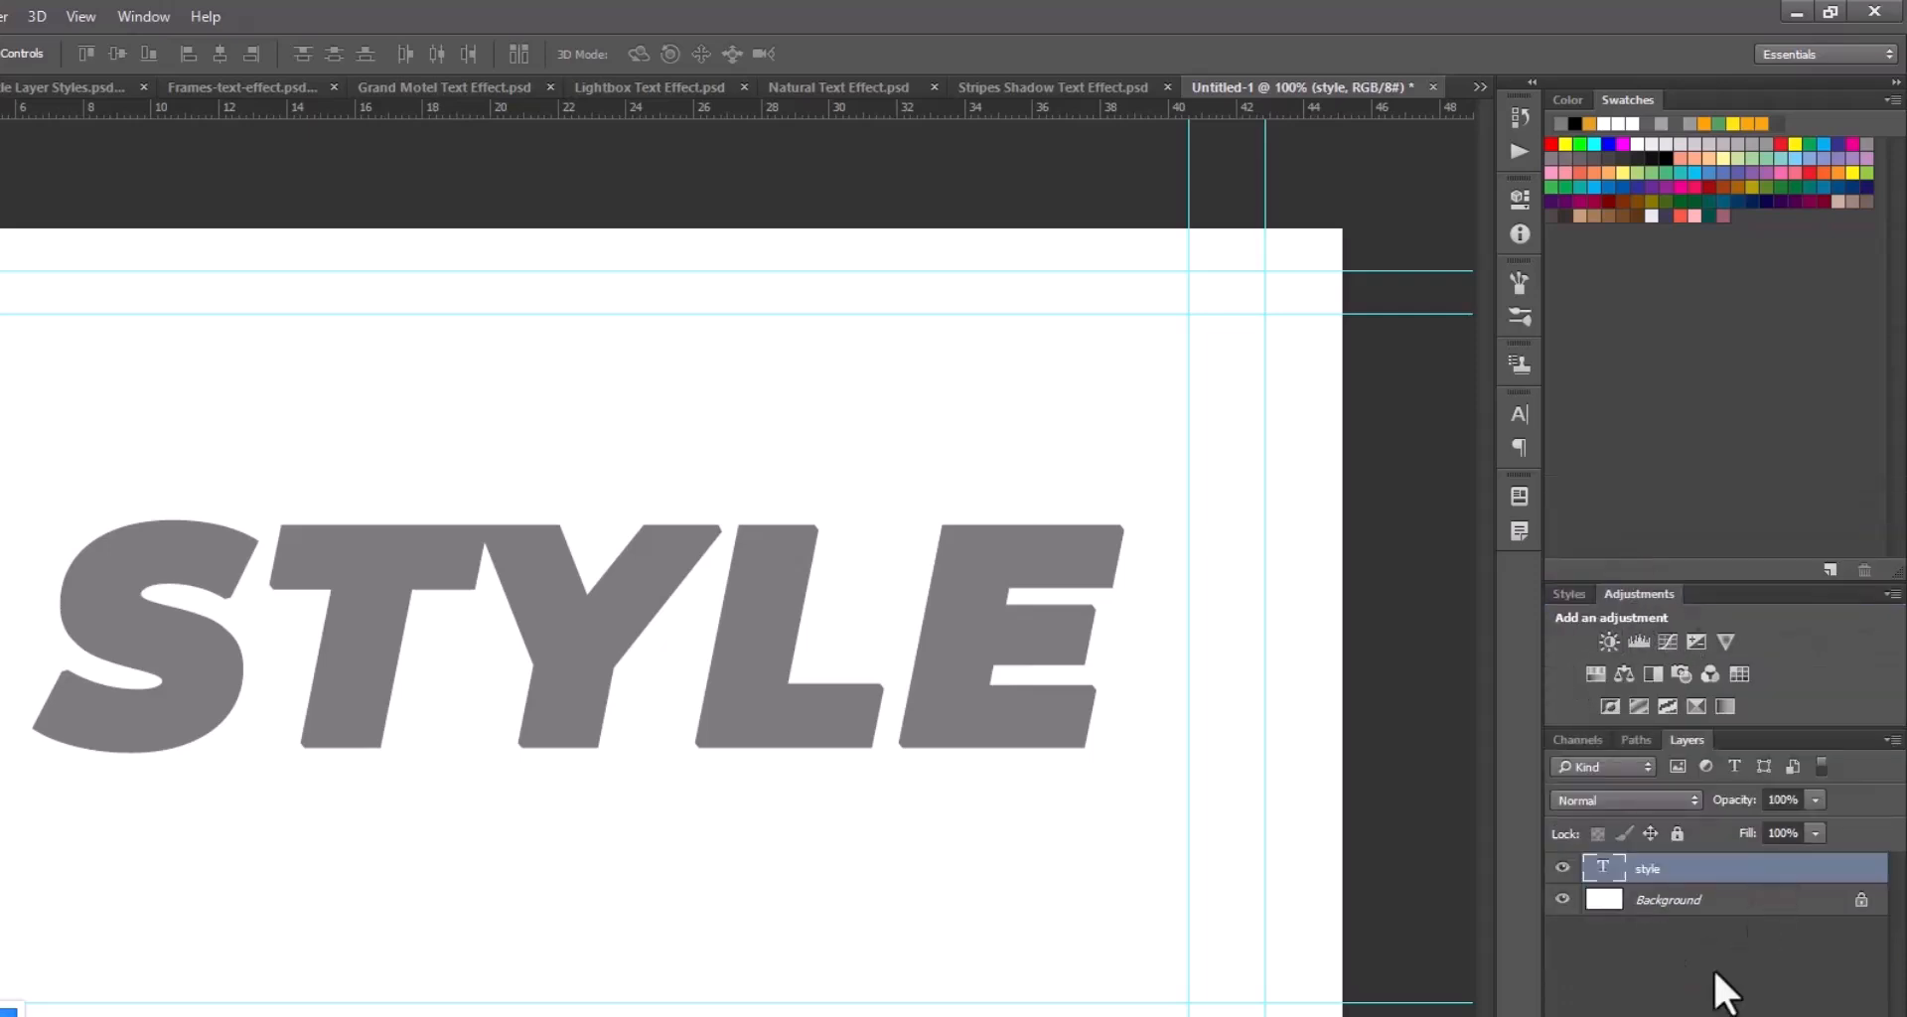
- Add a Color Overlay effect to the style text layer and show its settings
double_click(1808, 874)
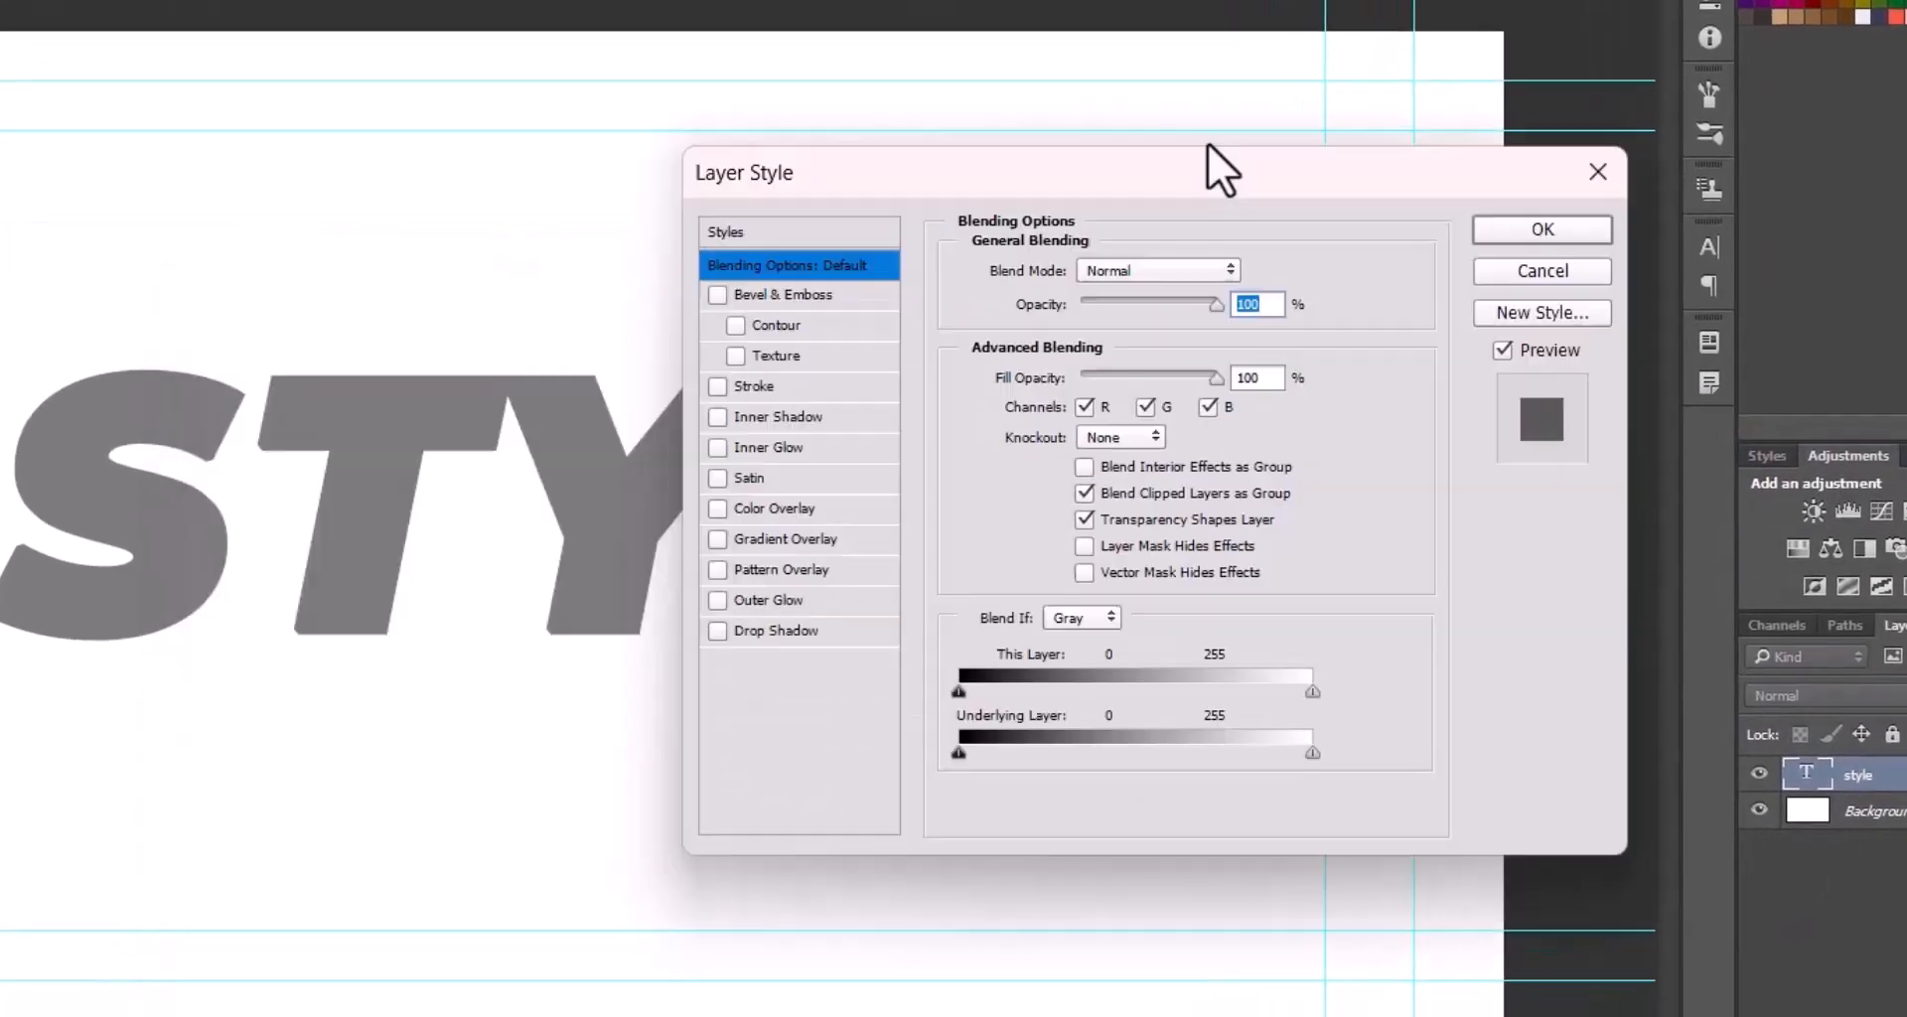
left_click_drag(1140, 171, 1289, 79)
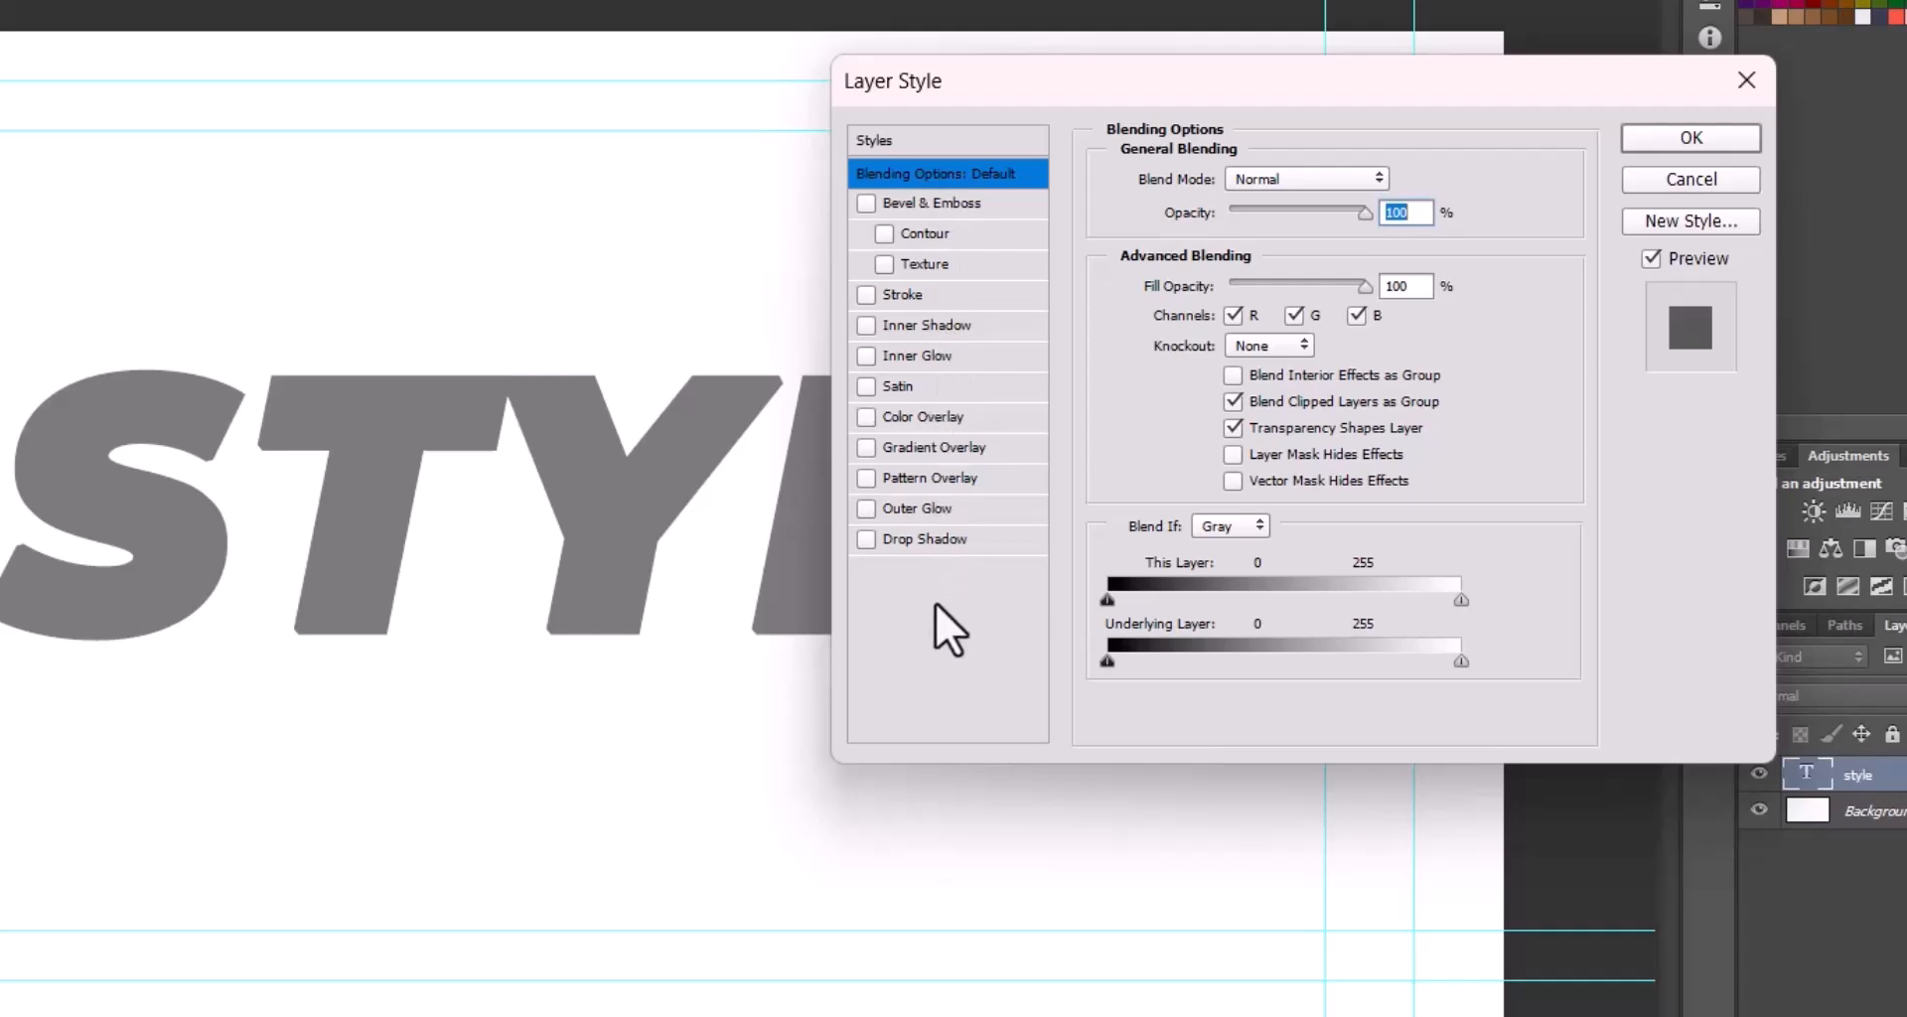
left_click(967, 419)
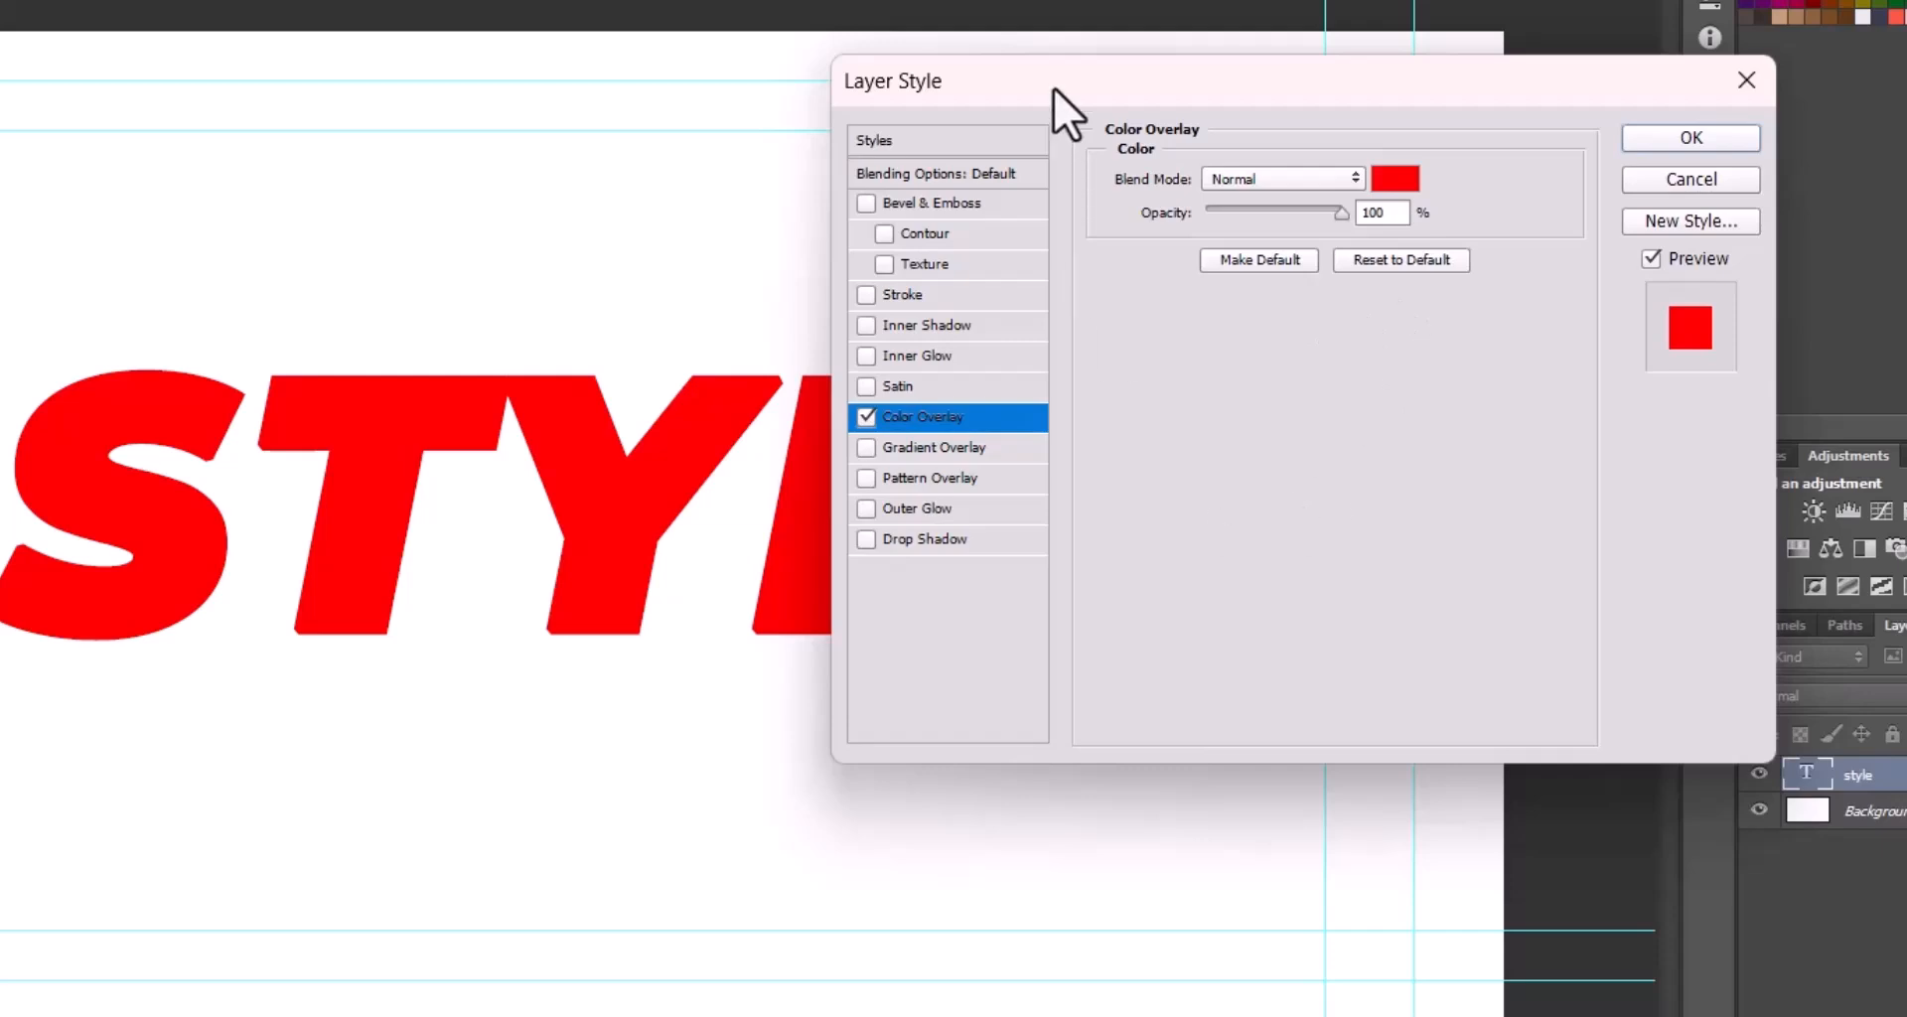
left_click(942, 449)
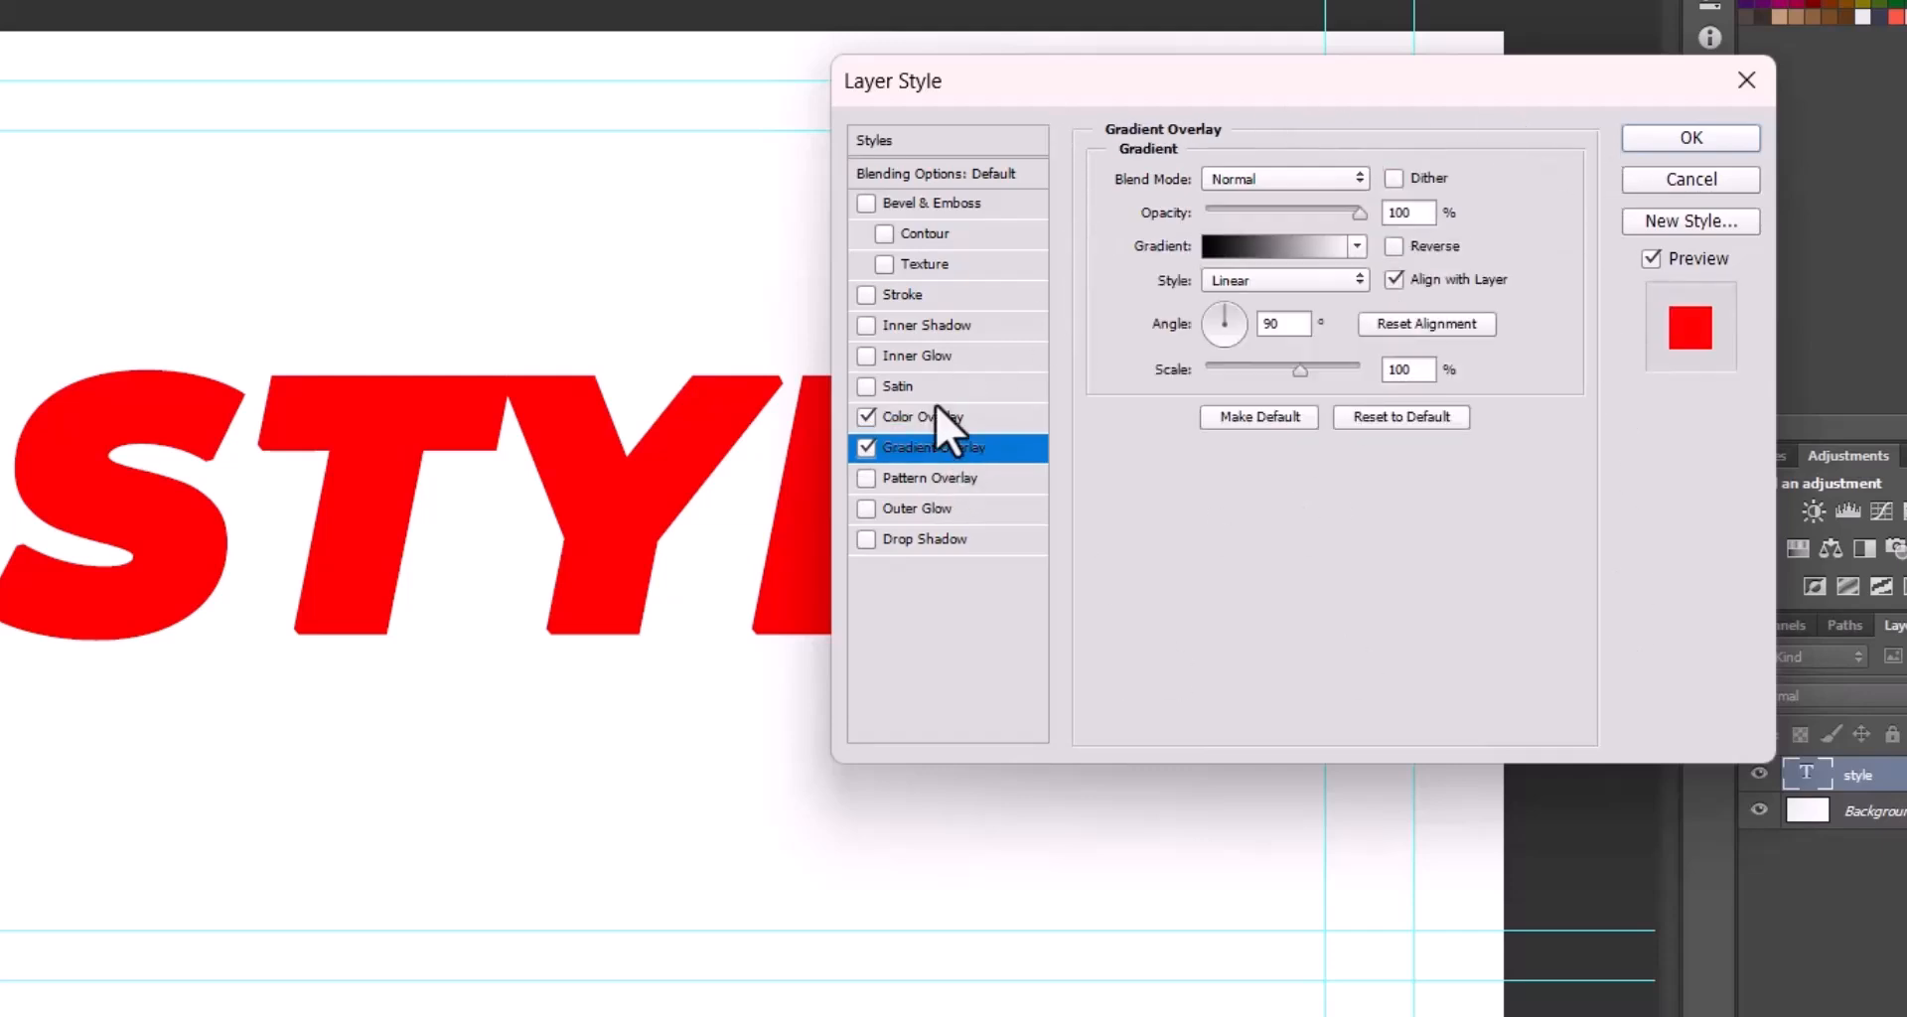
left_click(936, 414)
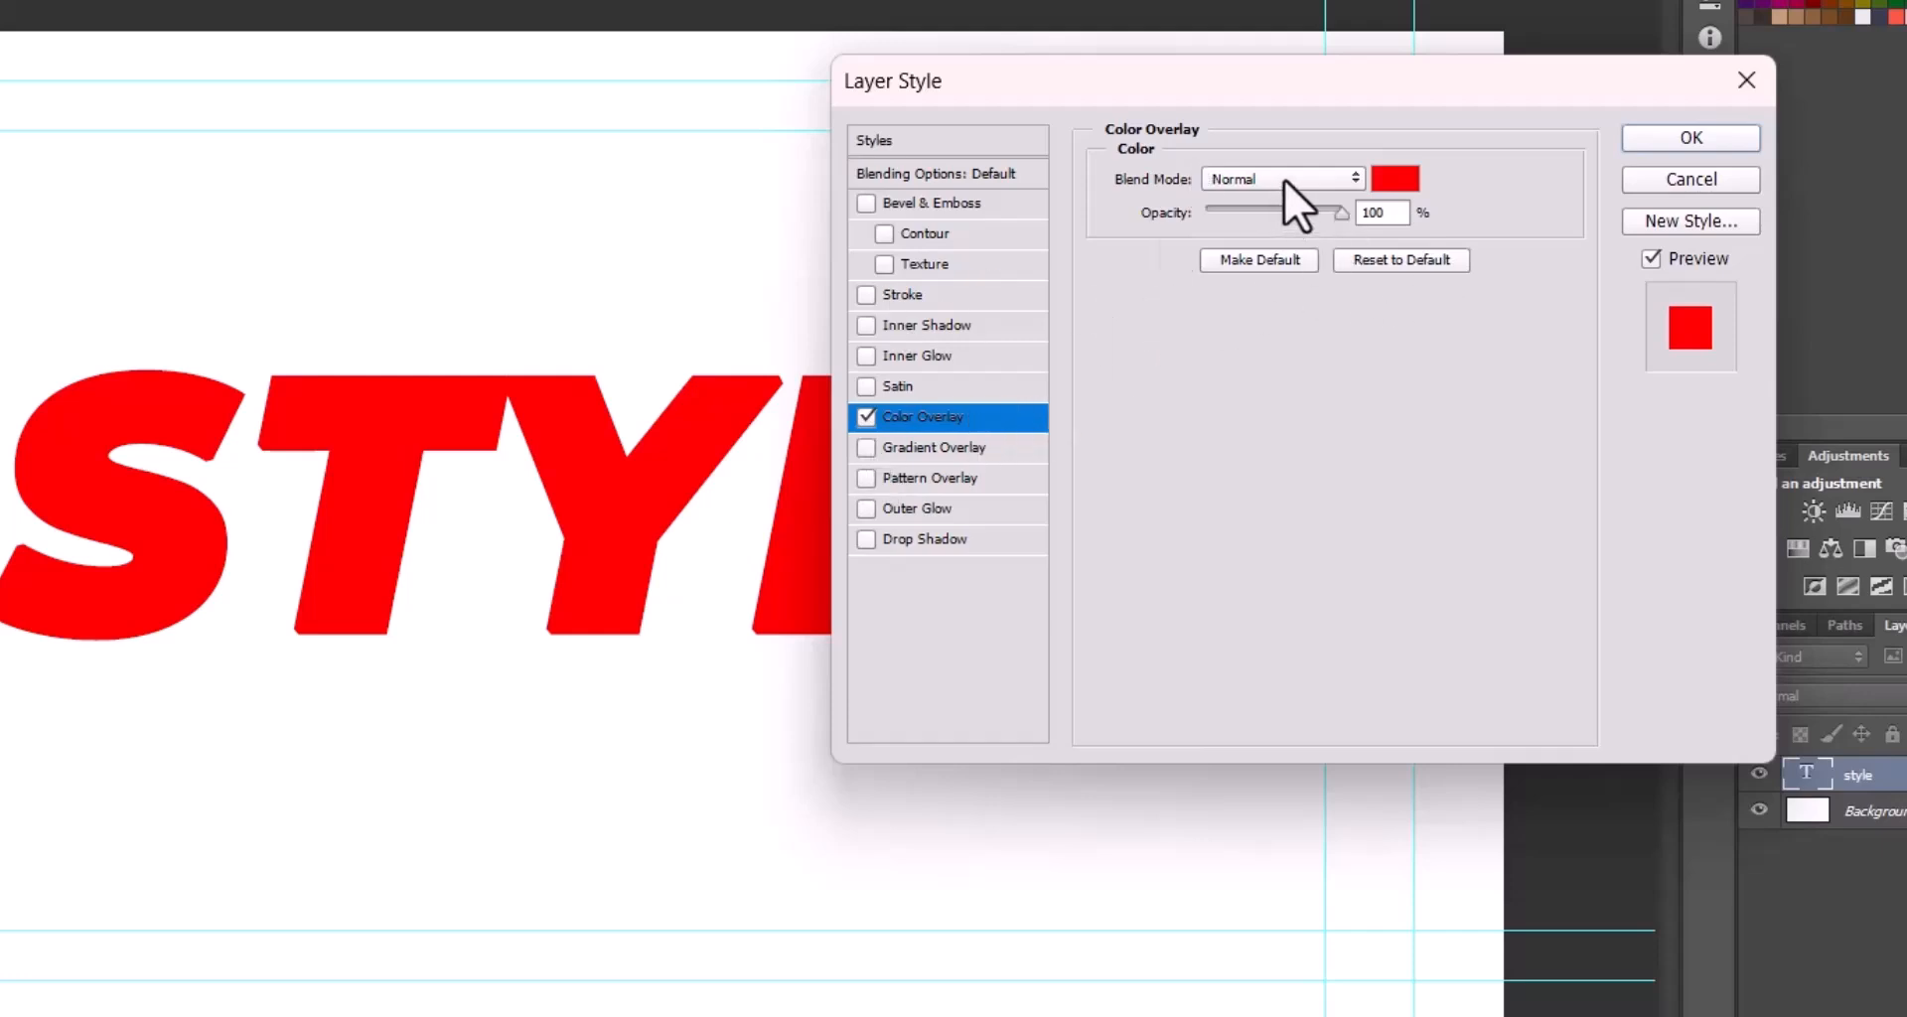
- Try a bright green as the Color Overlay color on the text
left_click(1396, 181)
left_click(1396, 637)
left_click_drag(1395, 636, 1263, 493)
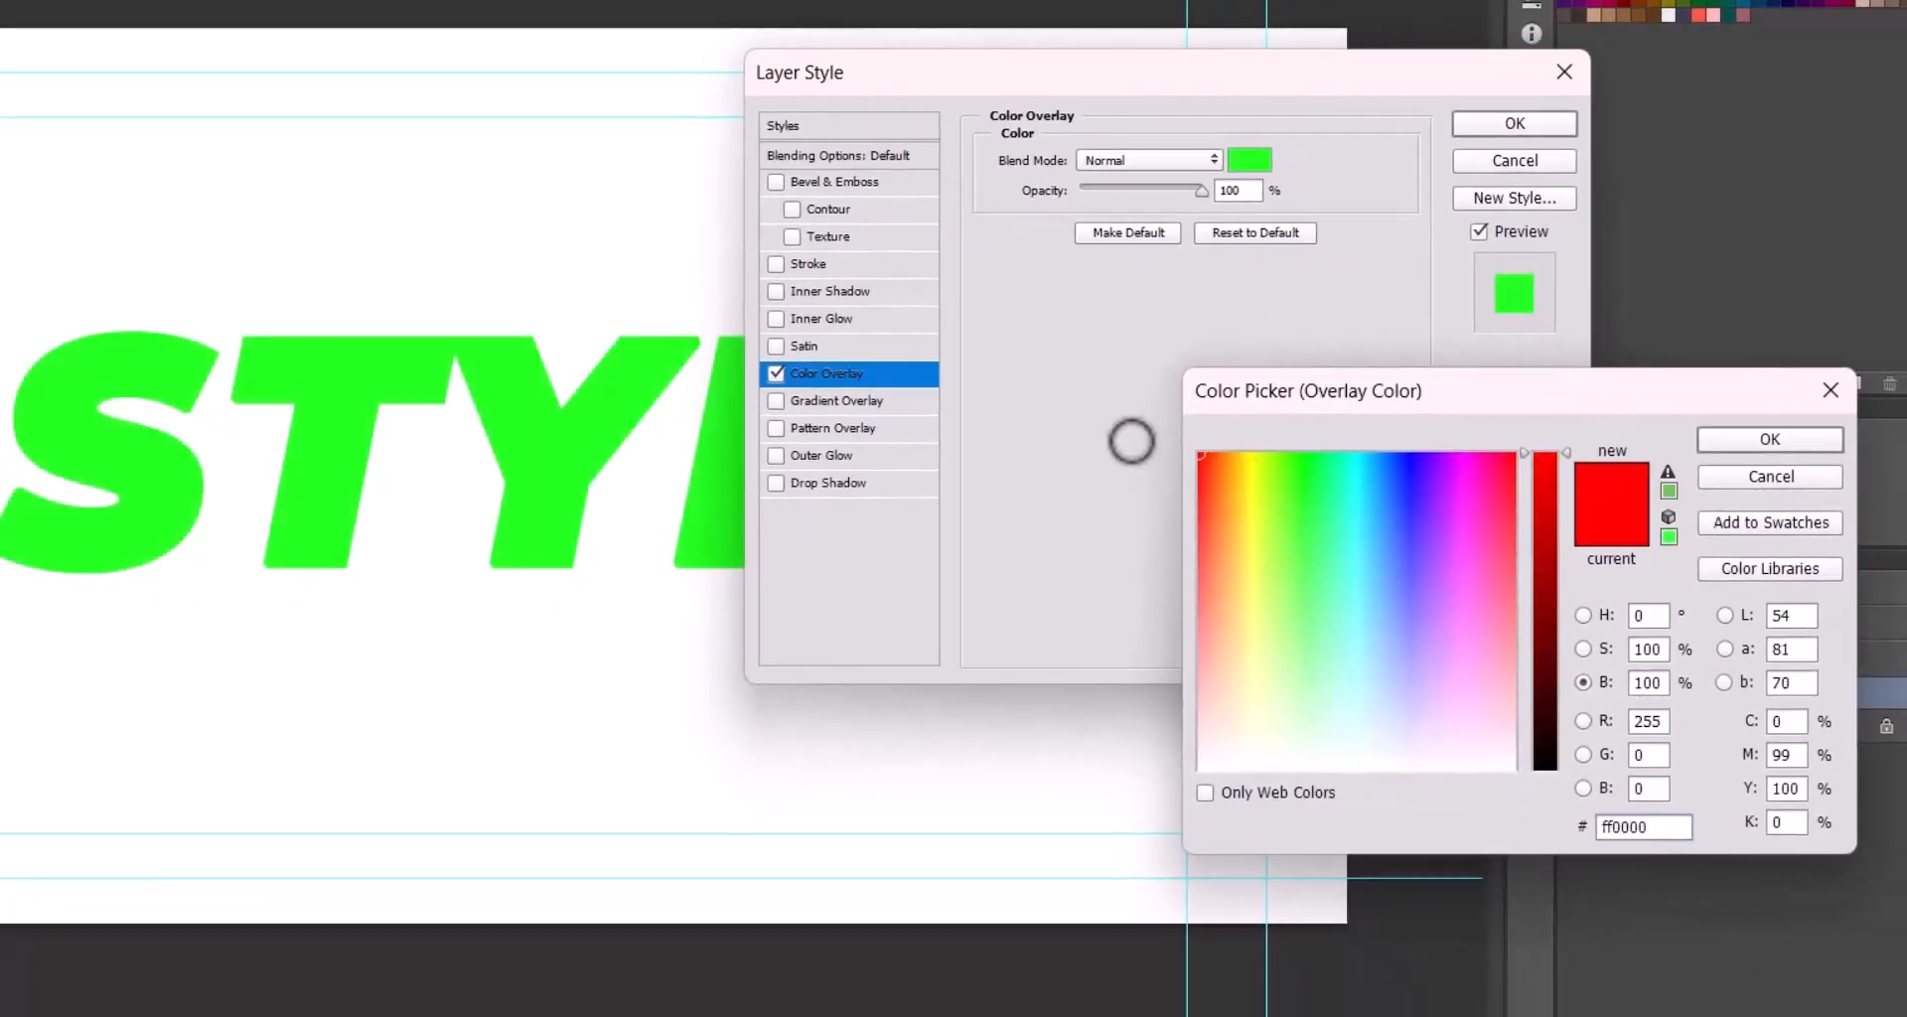
left_click(1818, 438)
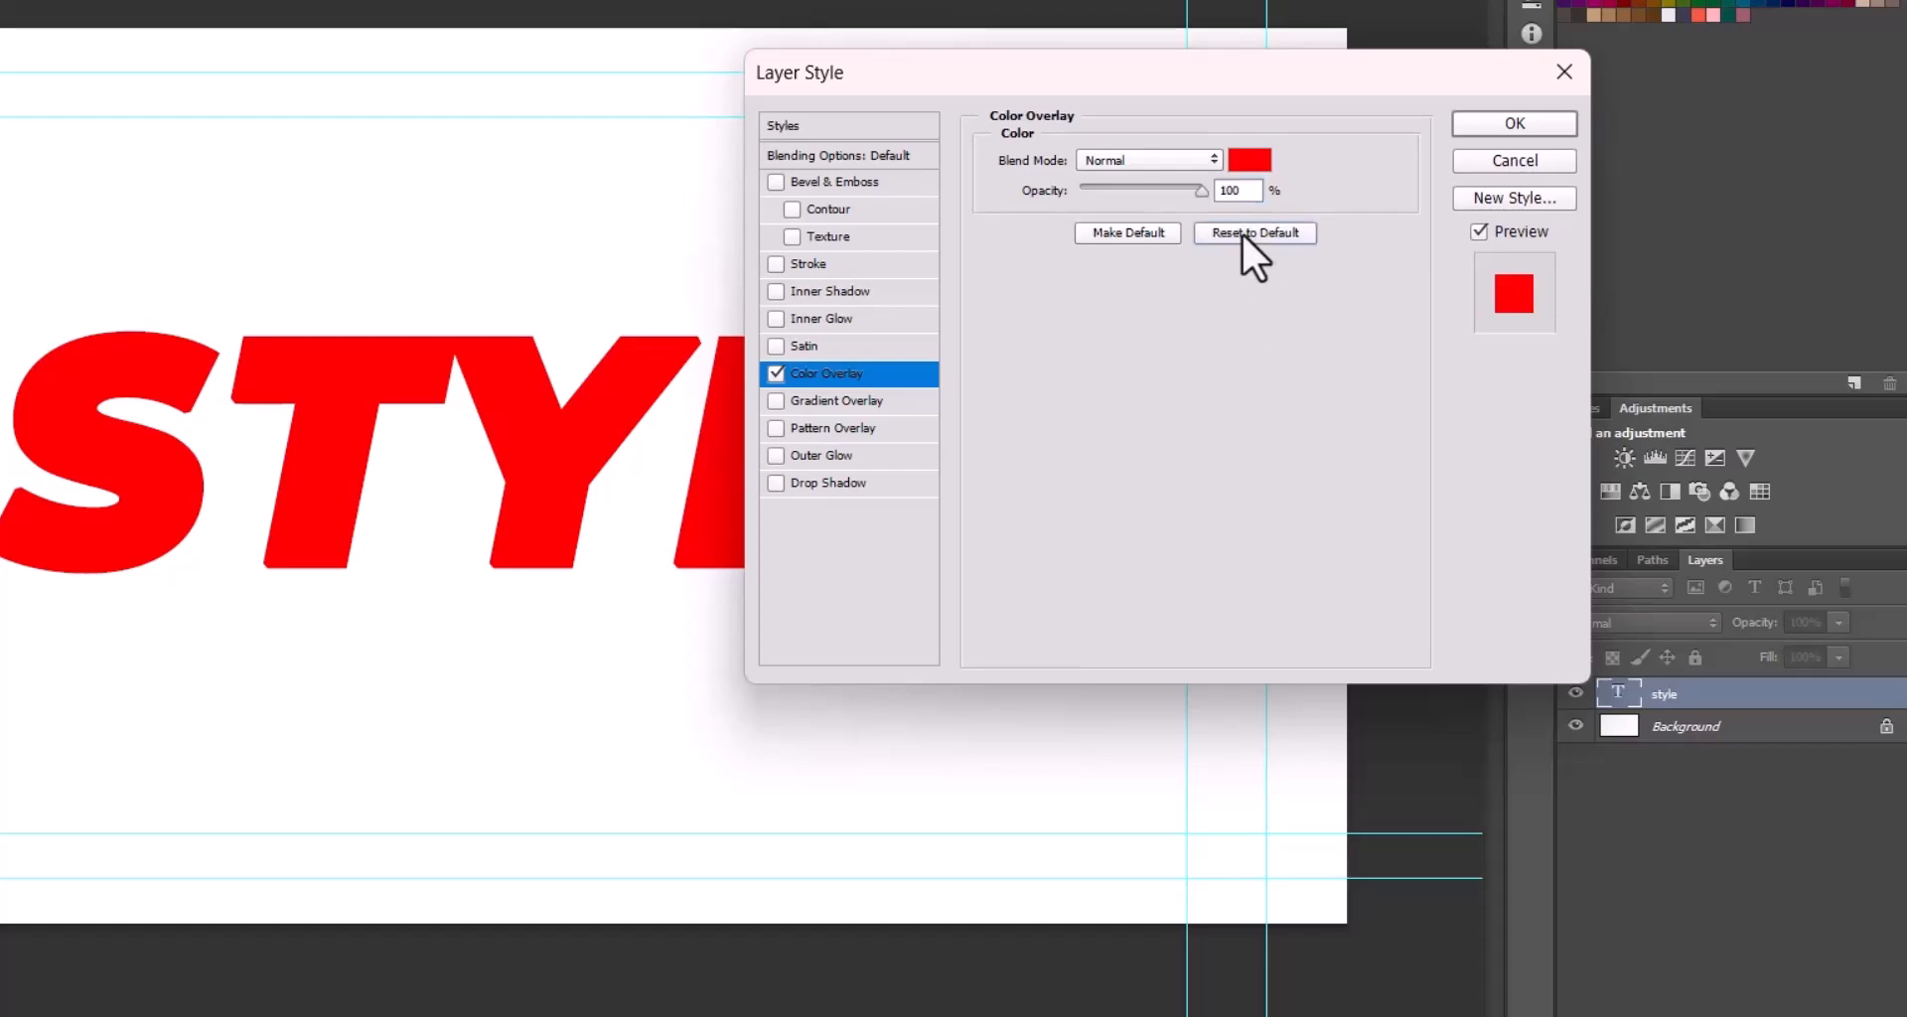
- Set the overlay color to light pink ffa1a1, then reset the Color Overlay to its default
left_click(1251, 160)
left_click_drag(1380, 613, 1201, 652)
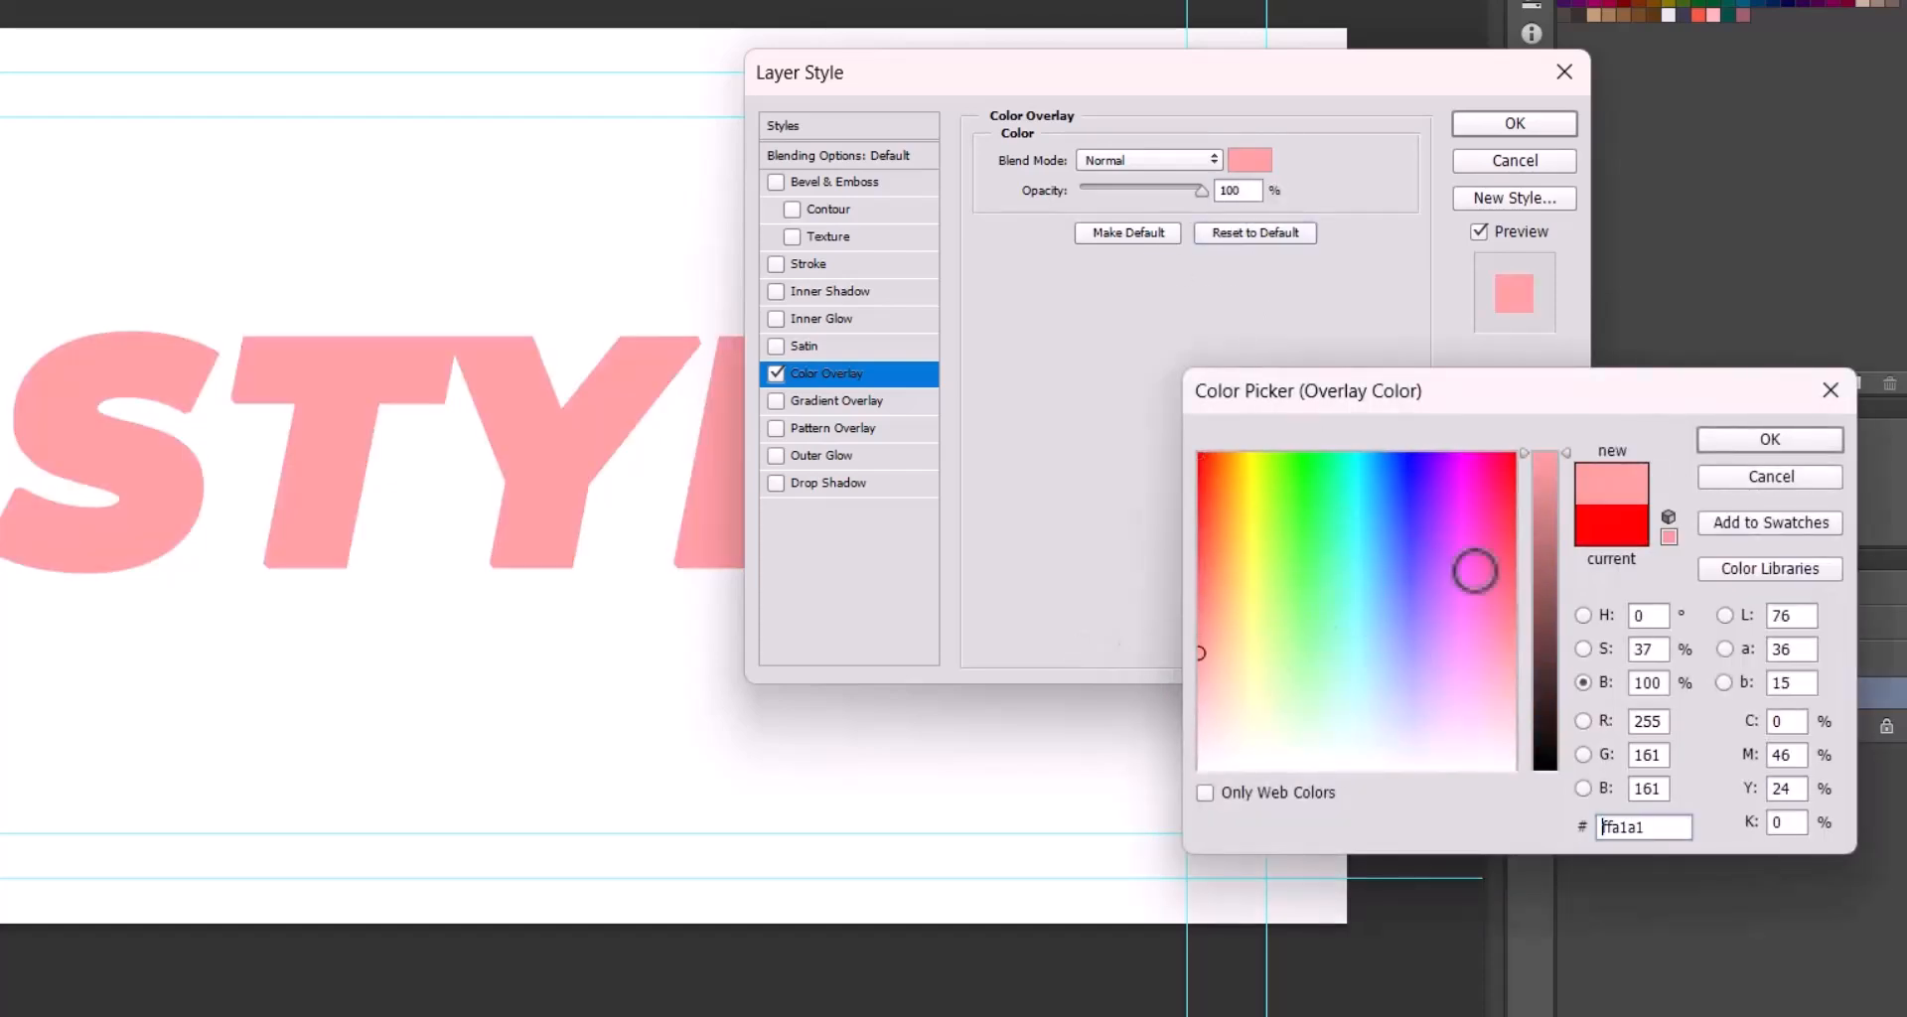
left_click(1760, 448)
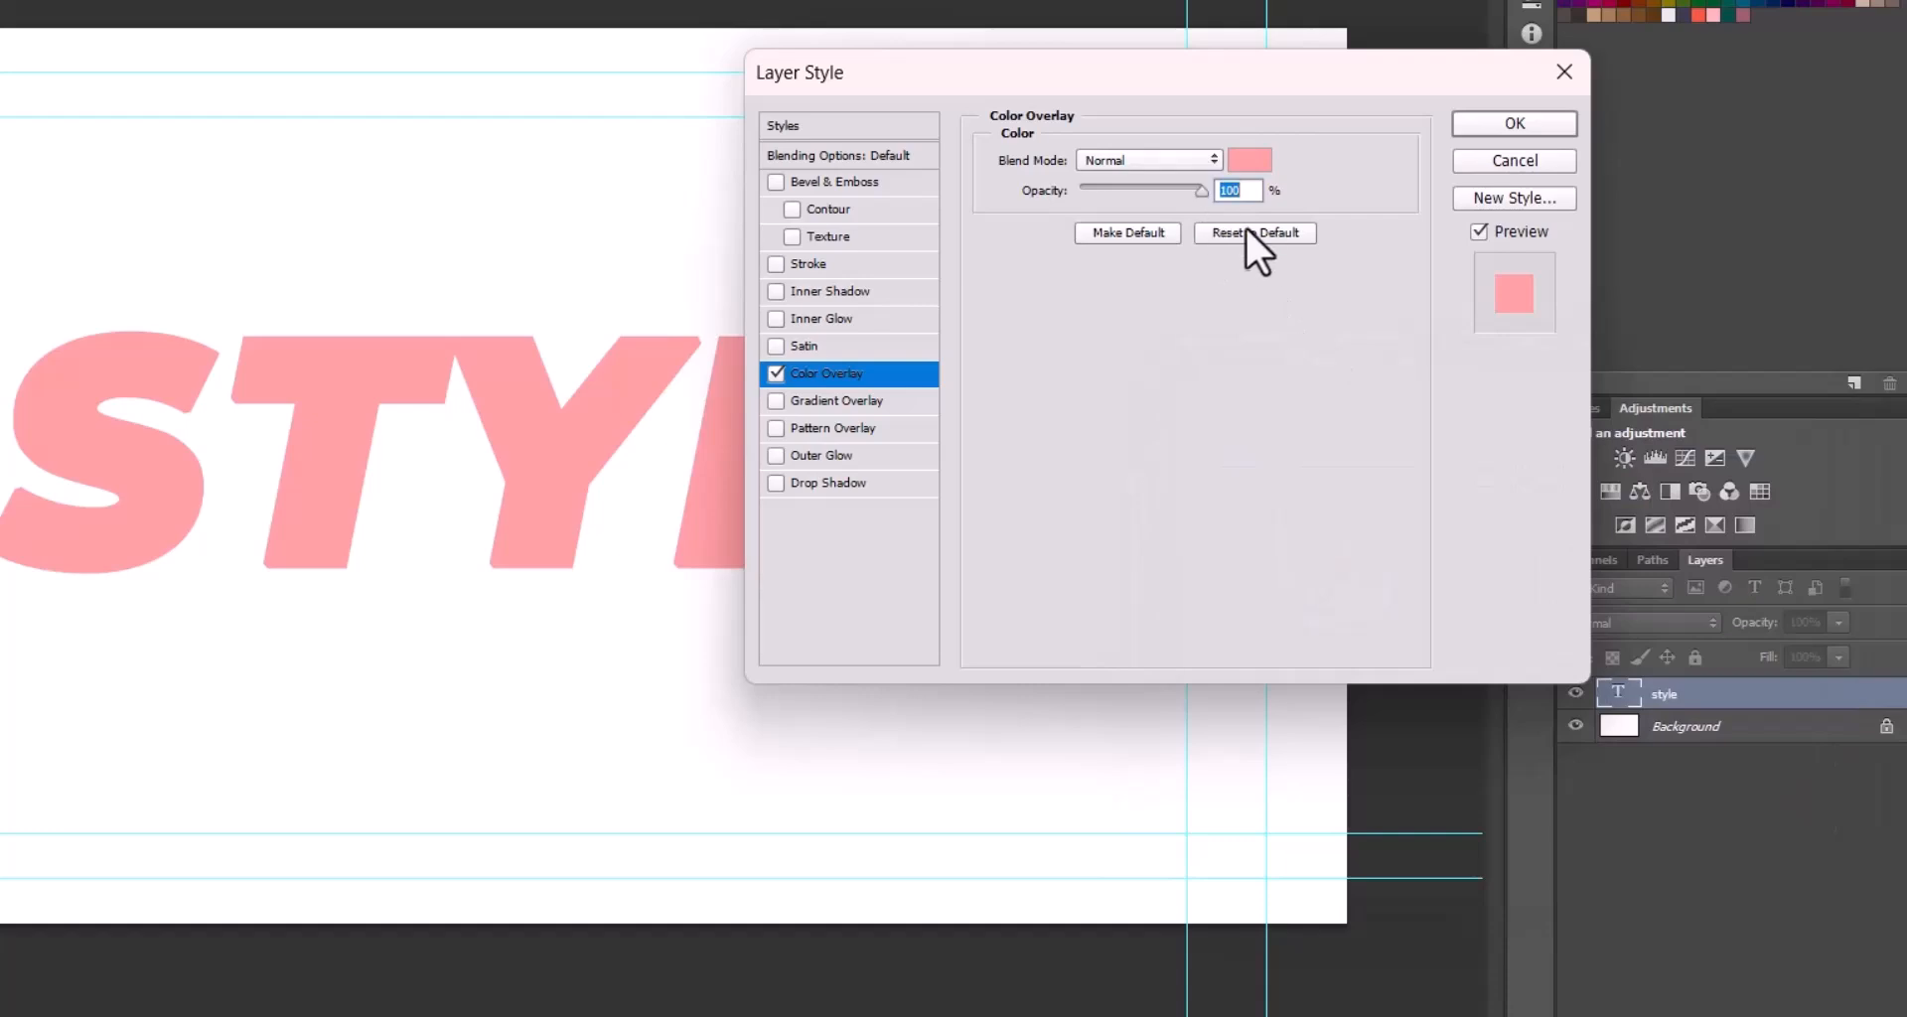
left_click(1248, 229)
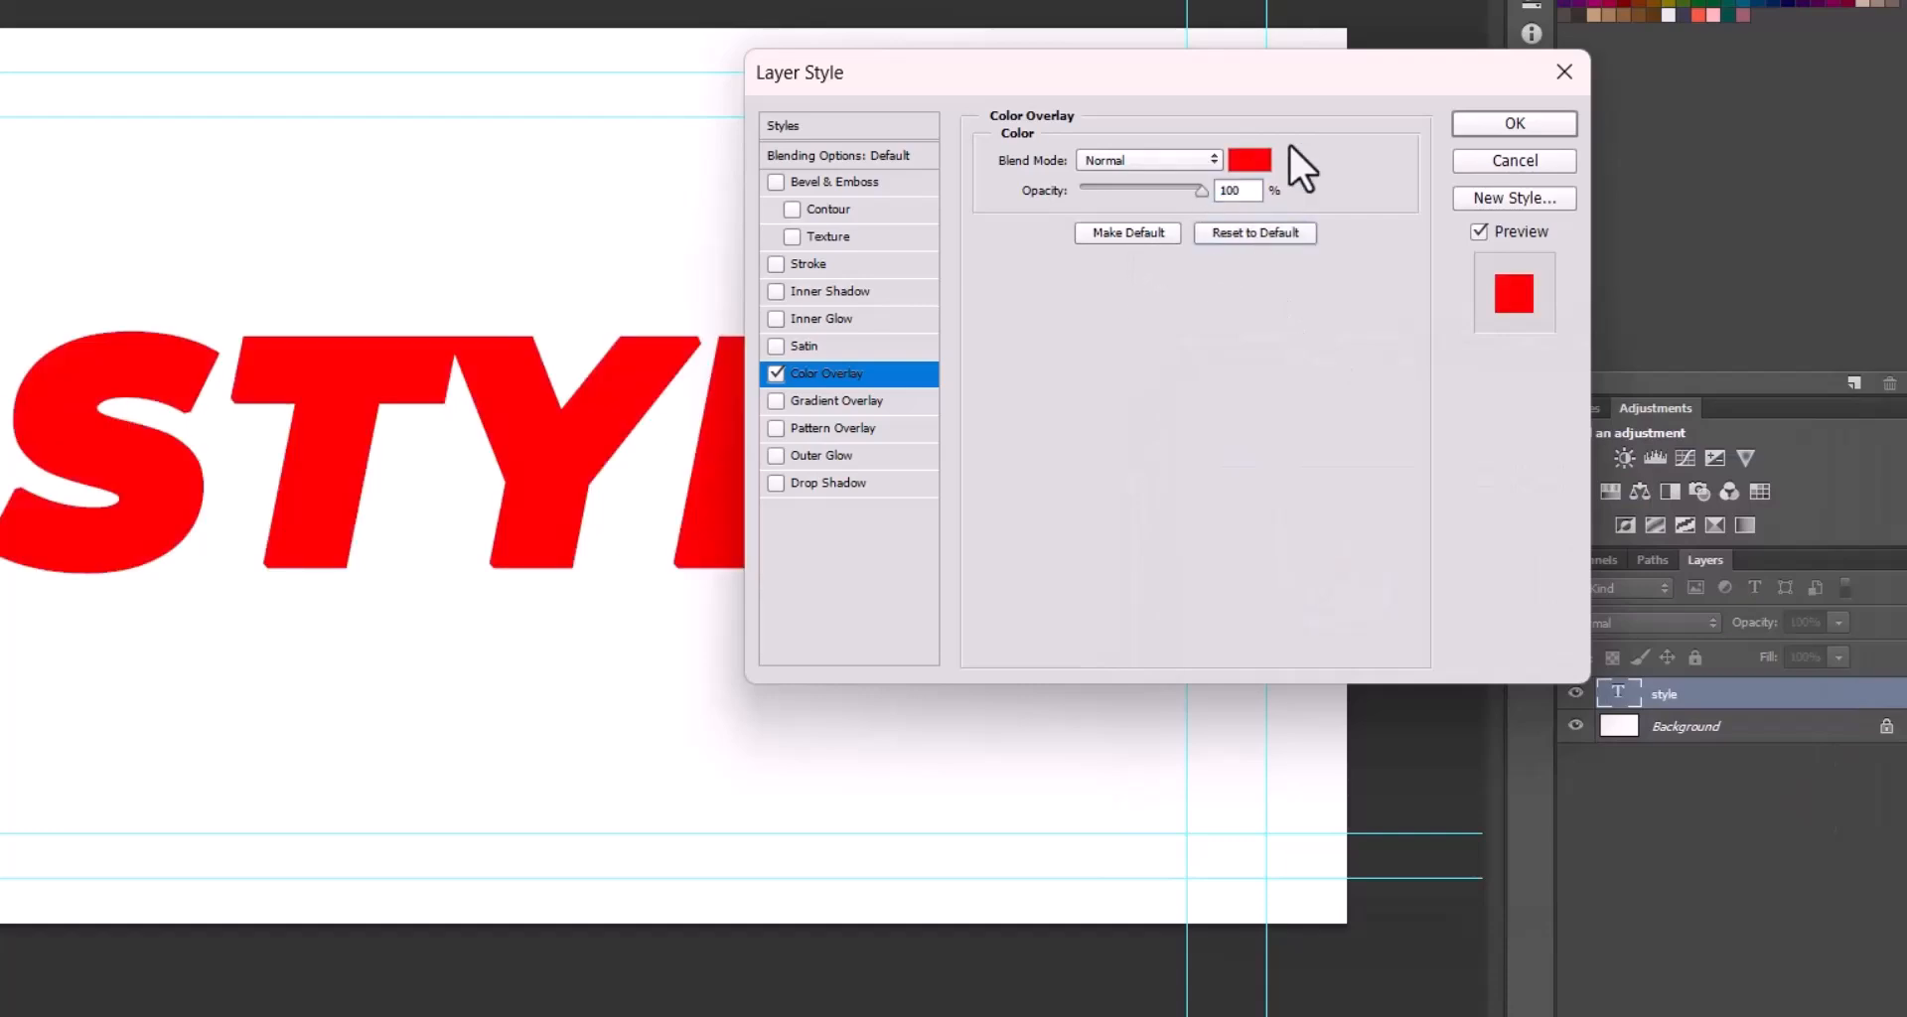
- Set the Color Overlay color to yellow ffdf07 and keep its opacity at 100%
left_click(1248, 160)
left_click_drag(1307, 536, 1244, 462)
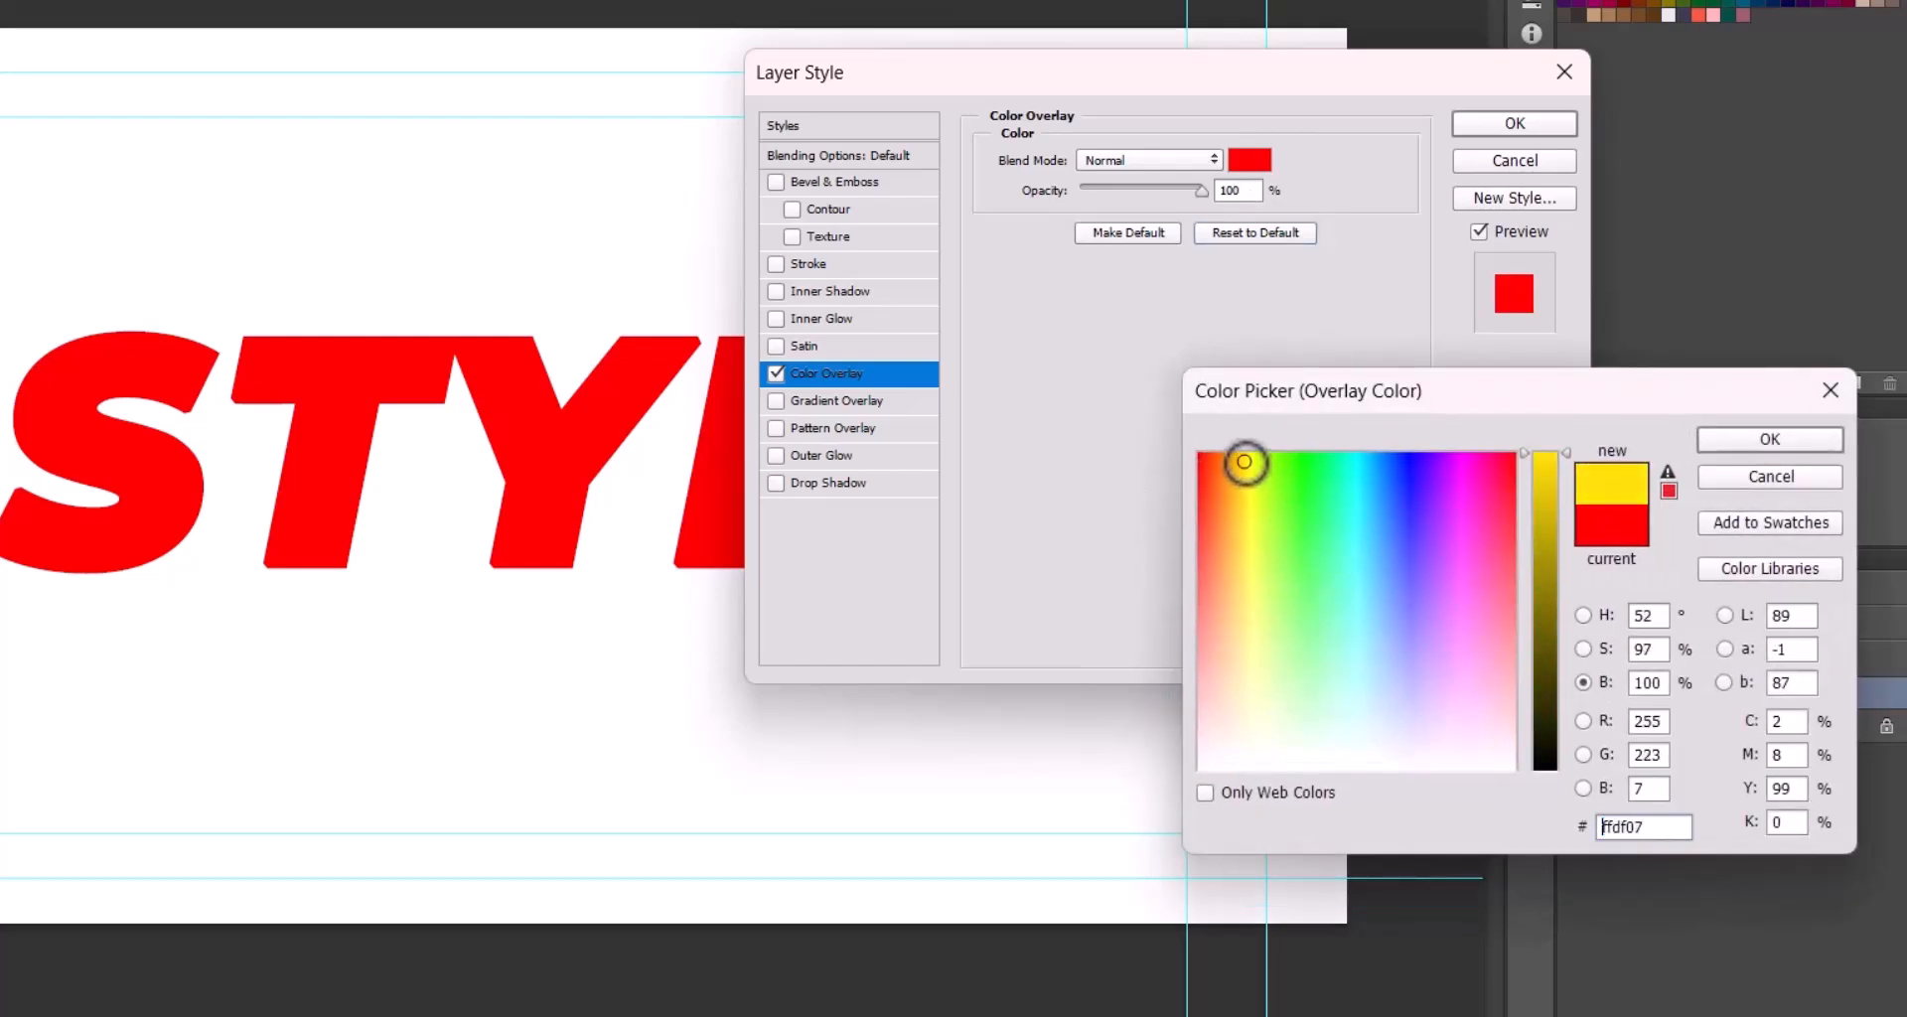
left_click(1770, 439)
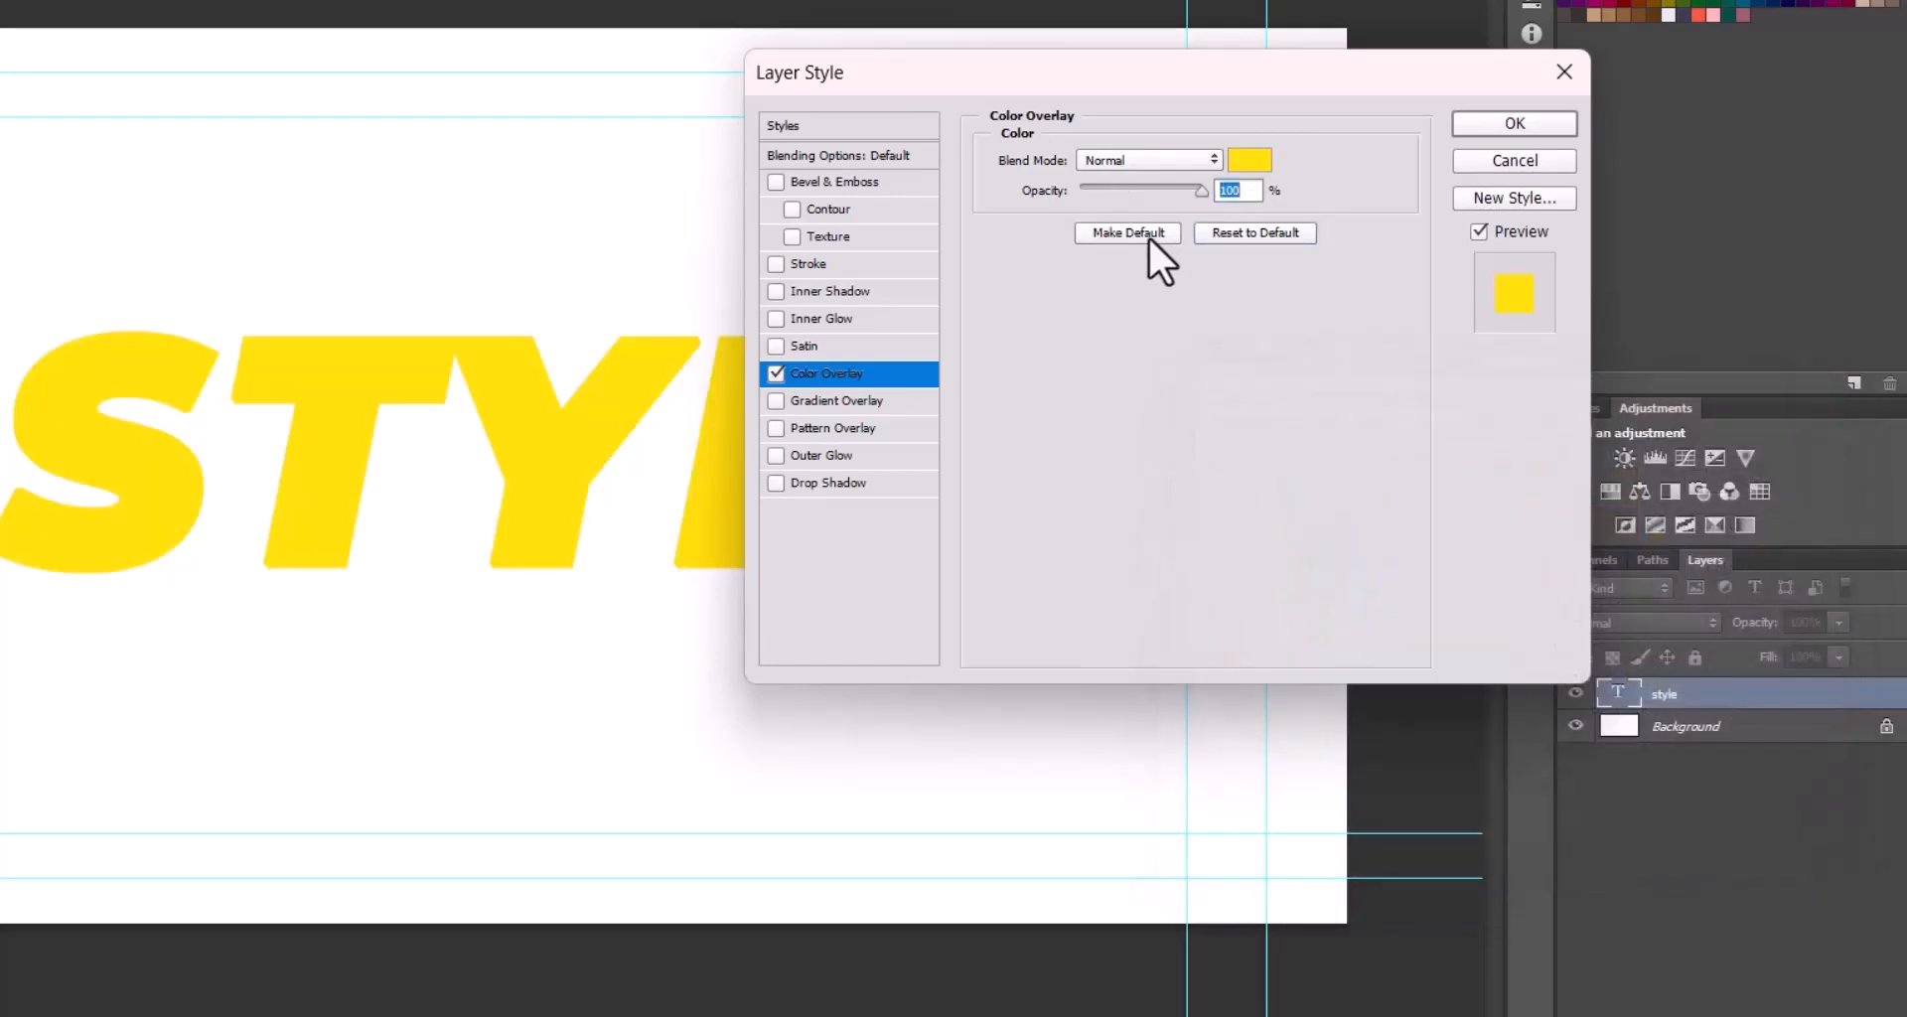
mouse_move(1184, 191)
left_mouse_down()
mouse_move(1087, 190)
mouse_move(1204, 199)
left_mouse_up()
- Replace the Color Overlay with a black-to-white Gradient Overlay on the text and show the Blending Options
left_click(775, 372)
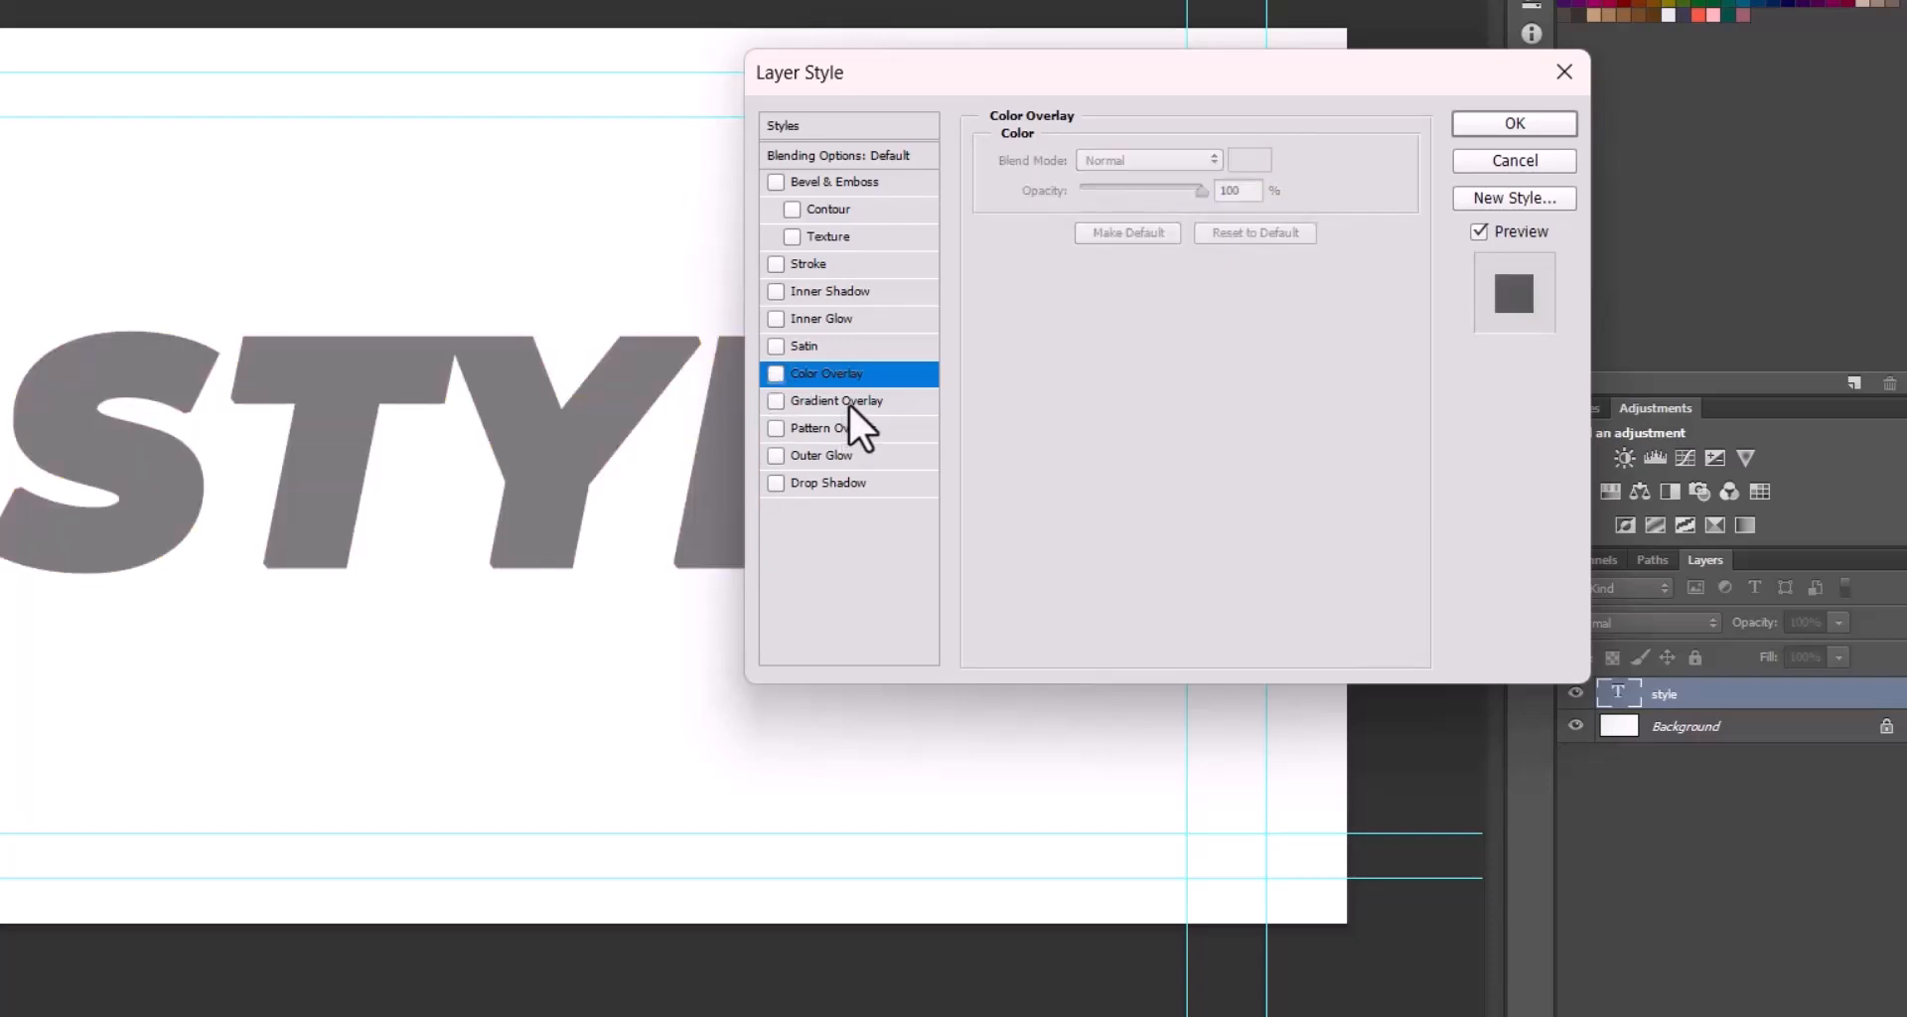
left_click(777, 402)
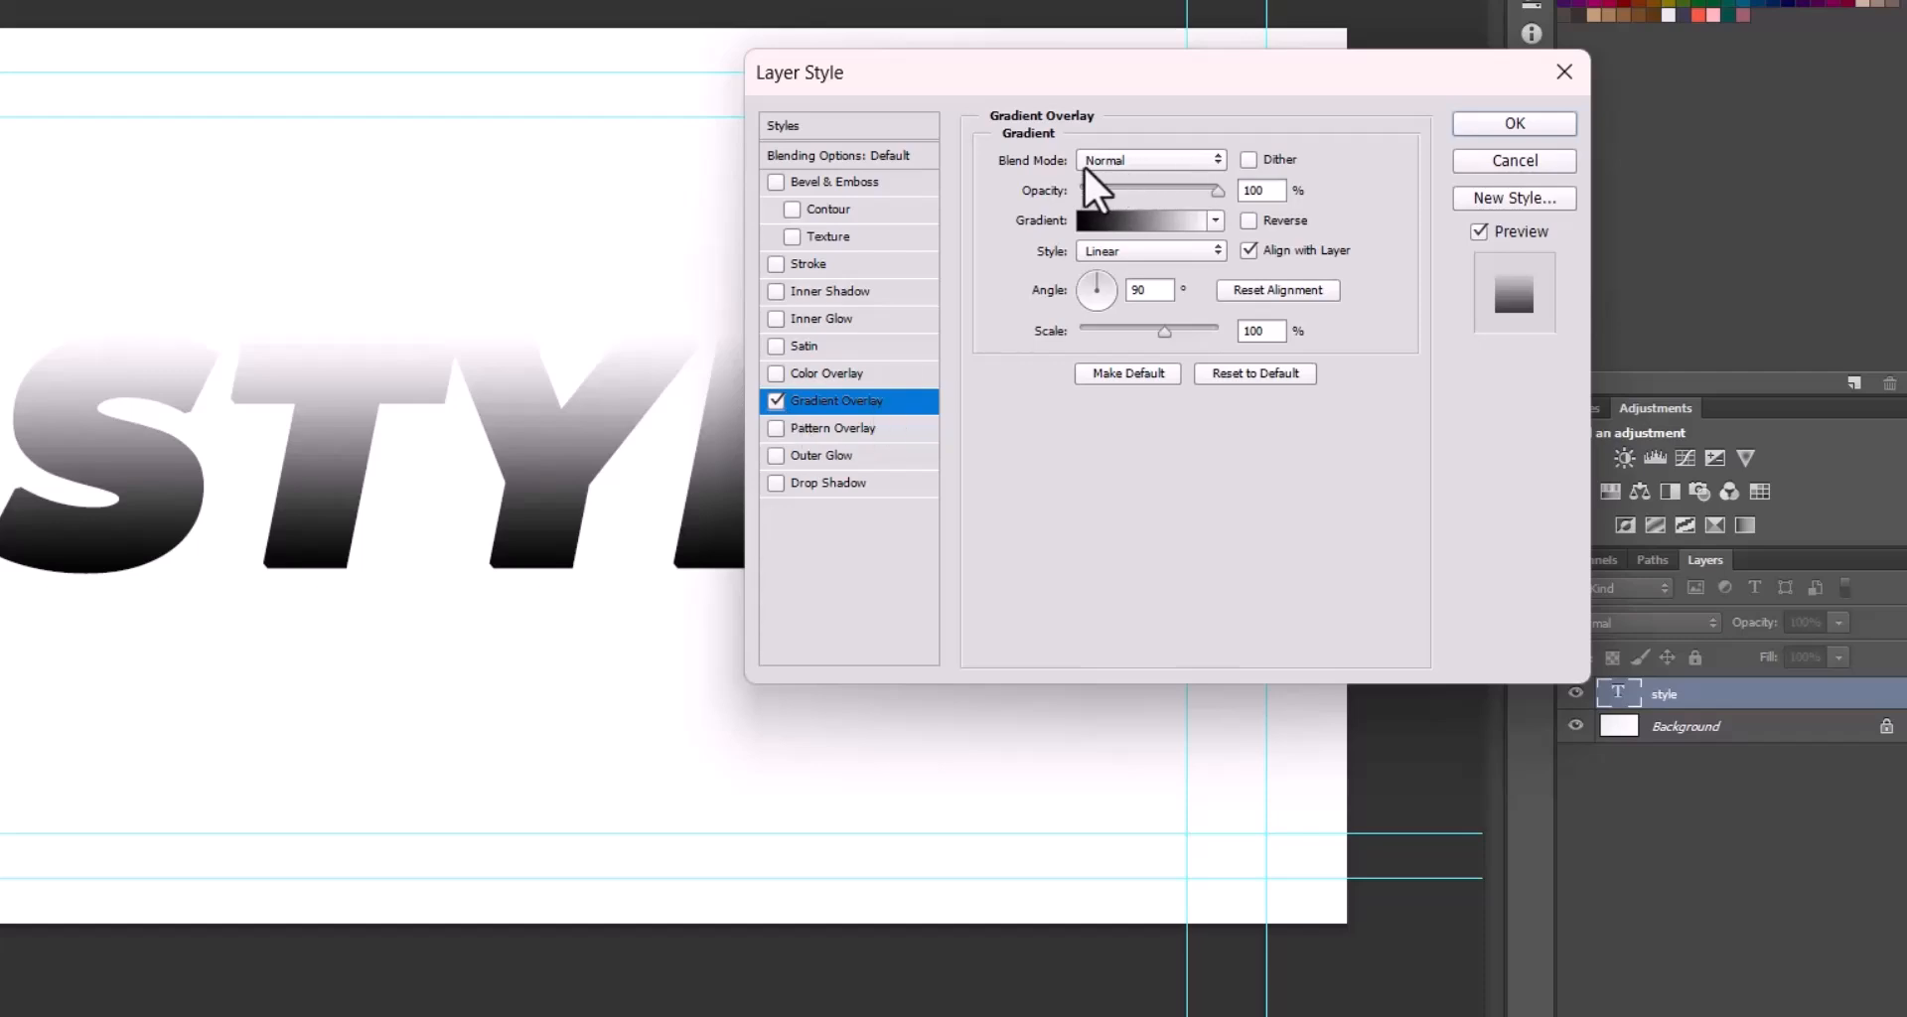
left_click(861, 153)
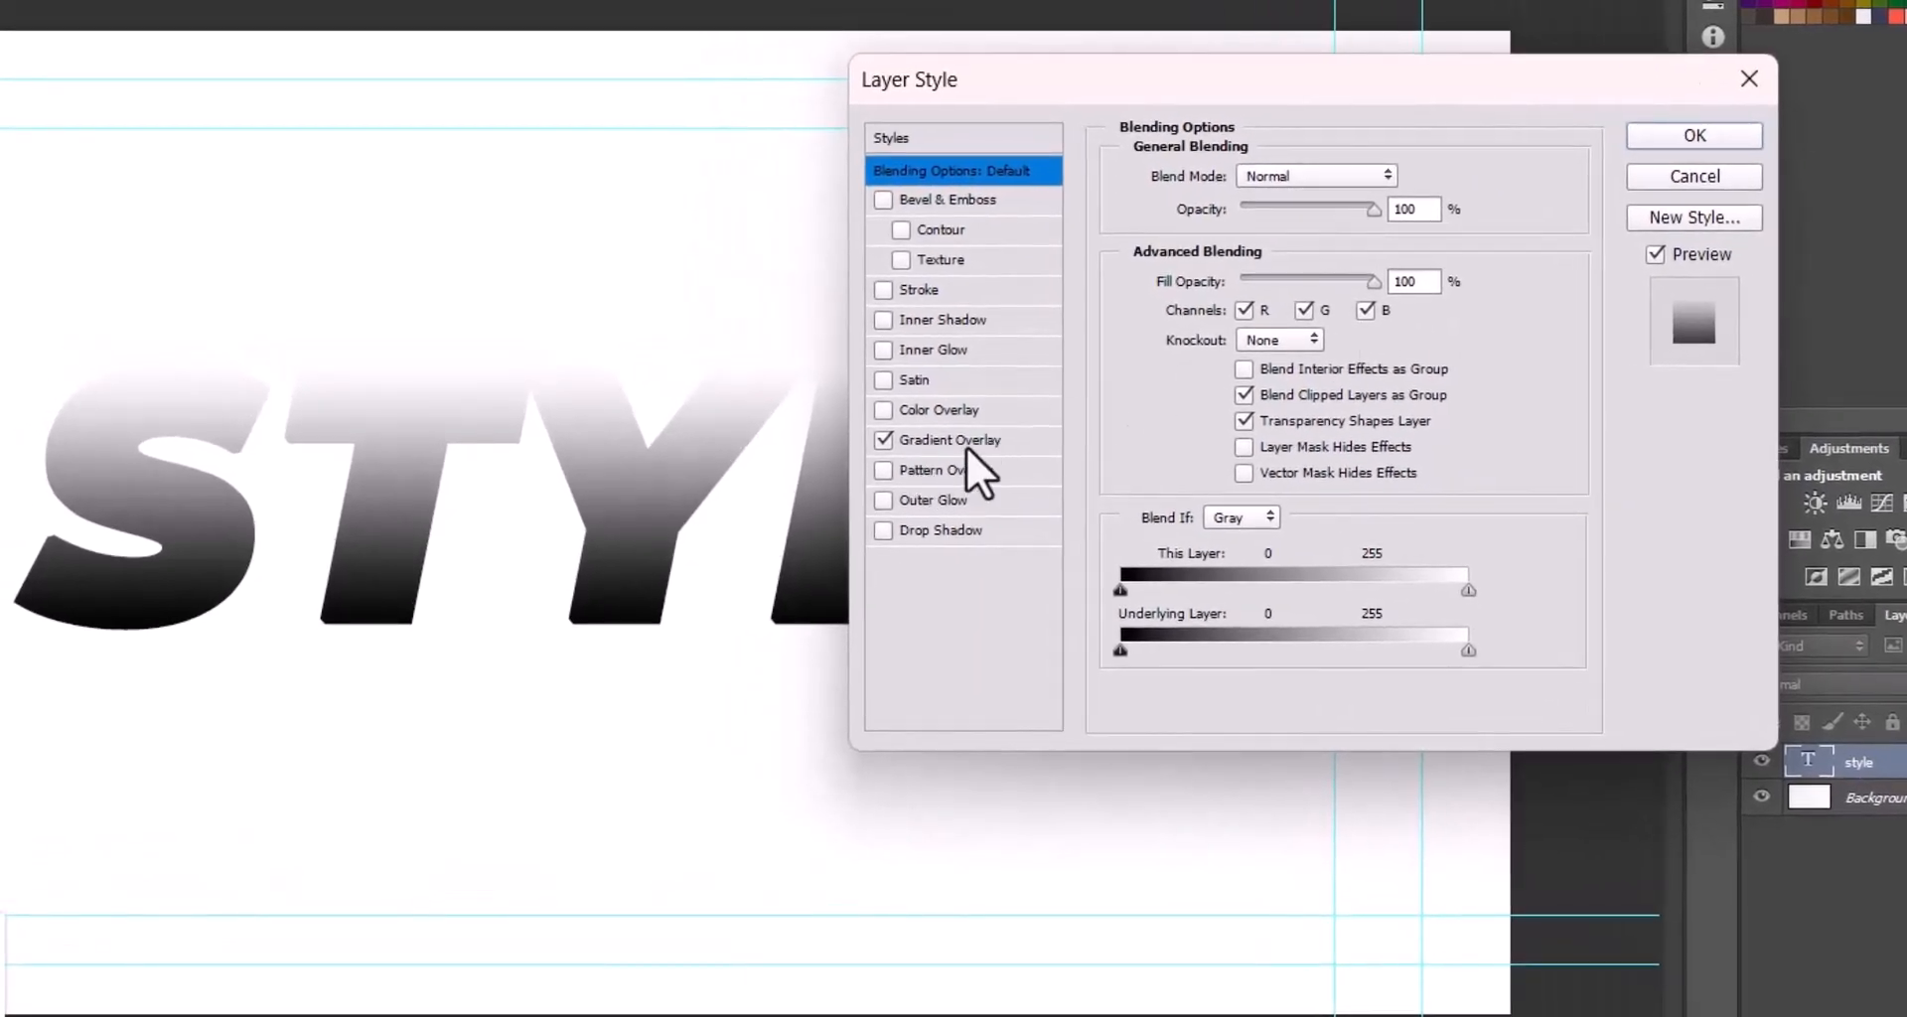
- Try reversing the Gradient Overlay on the STYLE text and restore its original direction
left_click(968, 445)
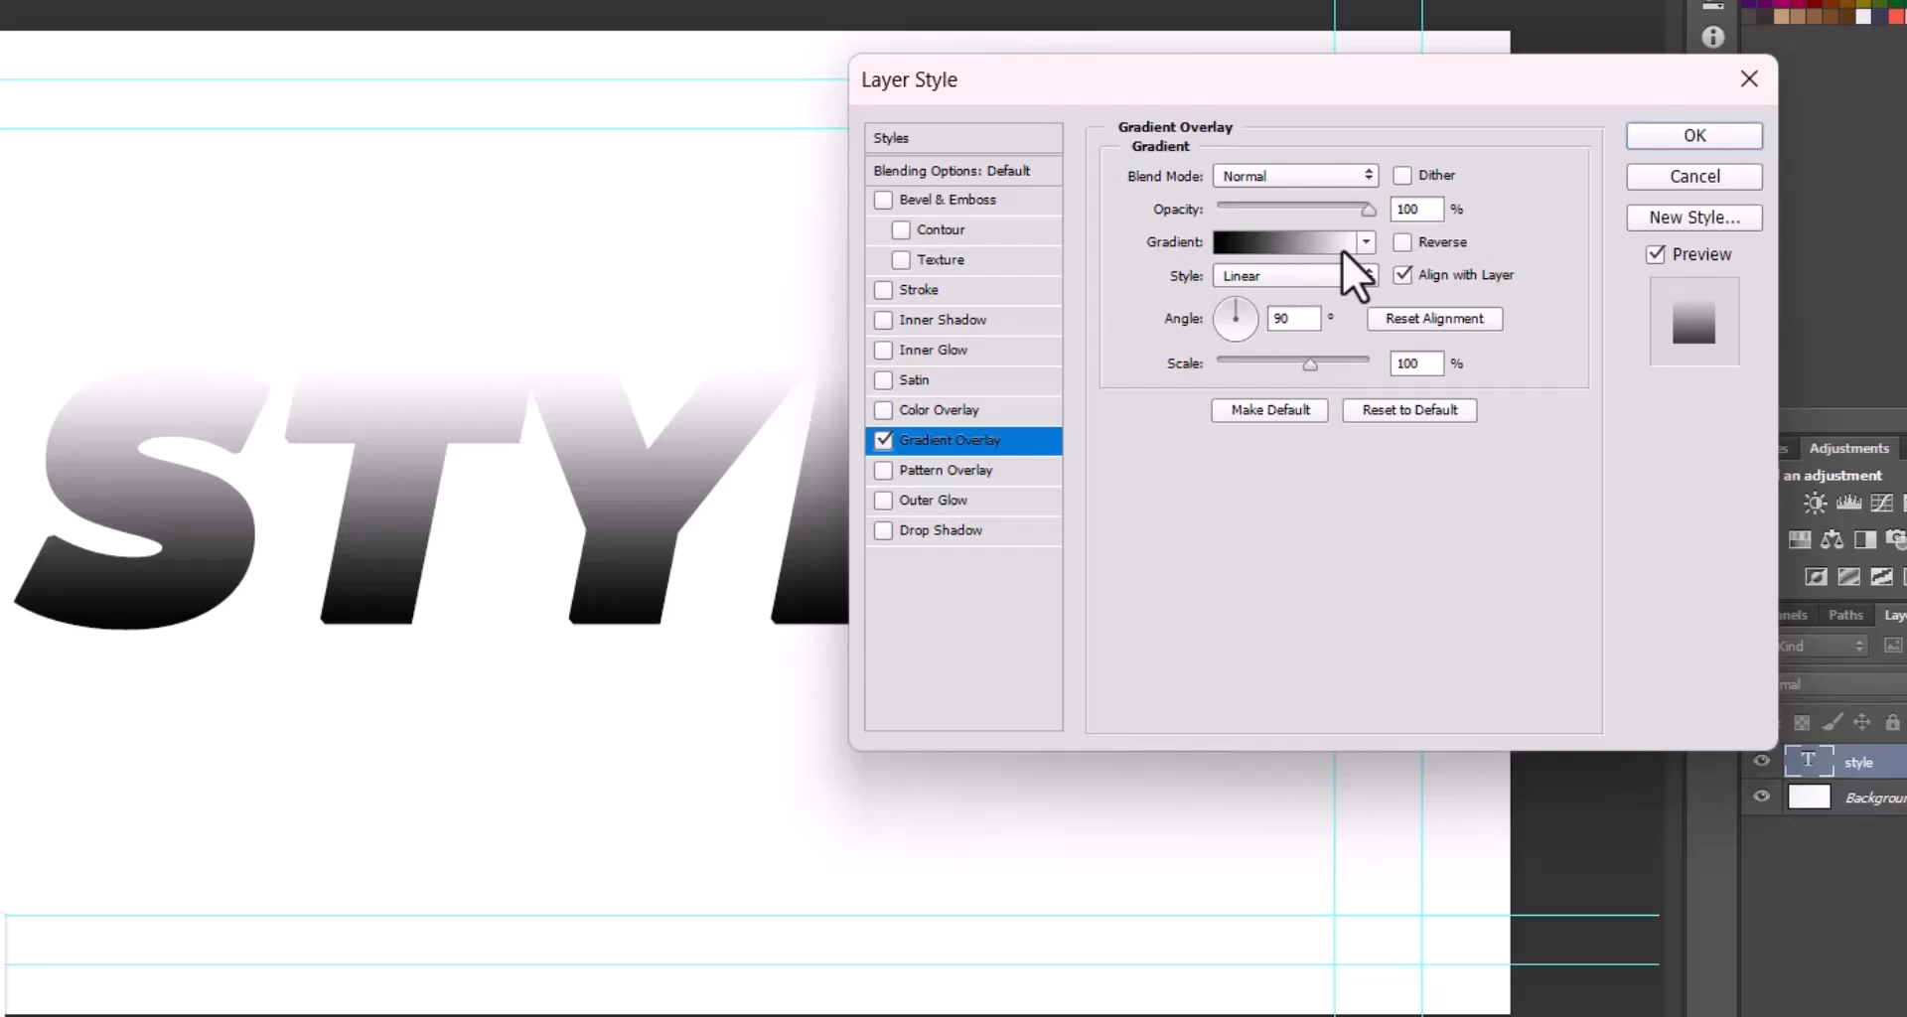
left_click(1399, 244)
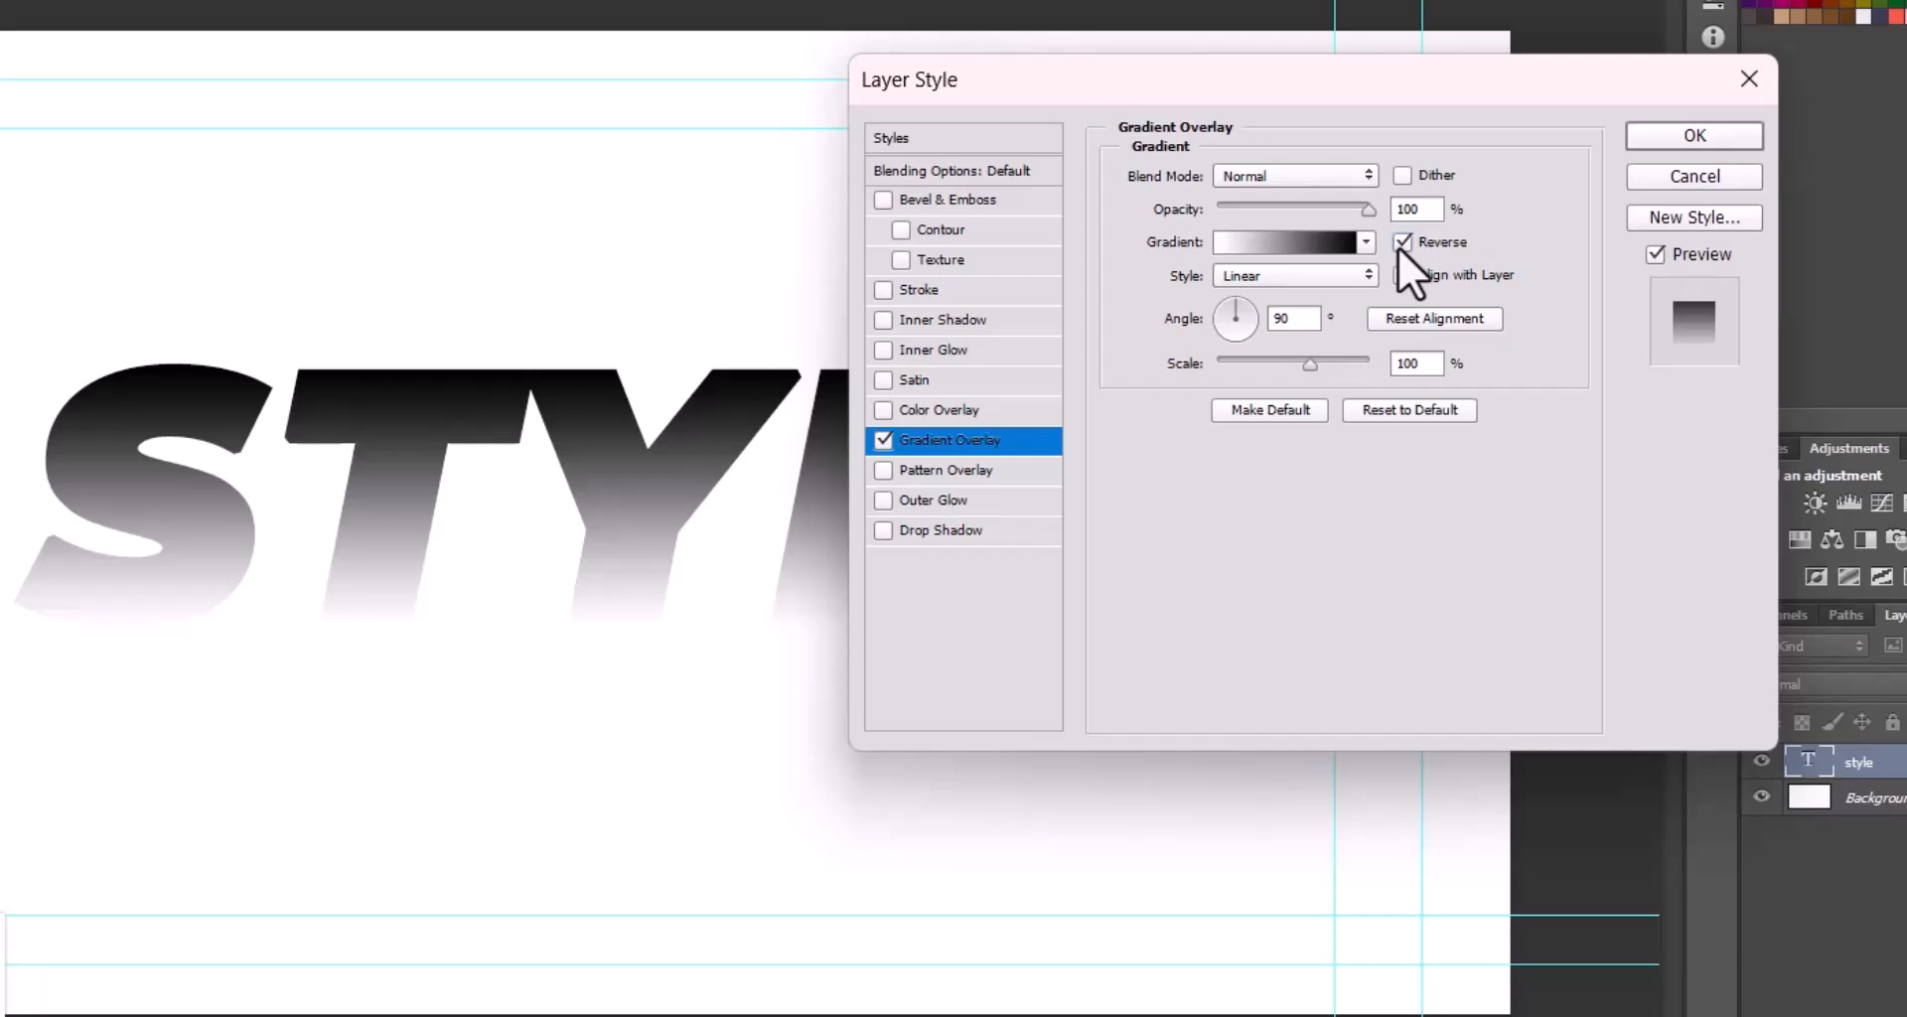
left_click(1401, 243)
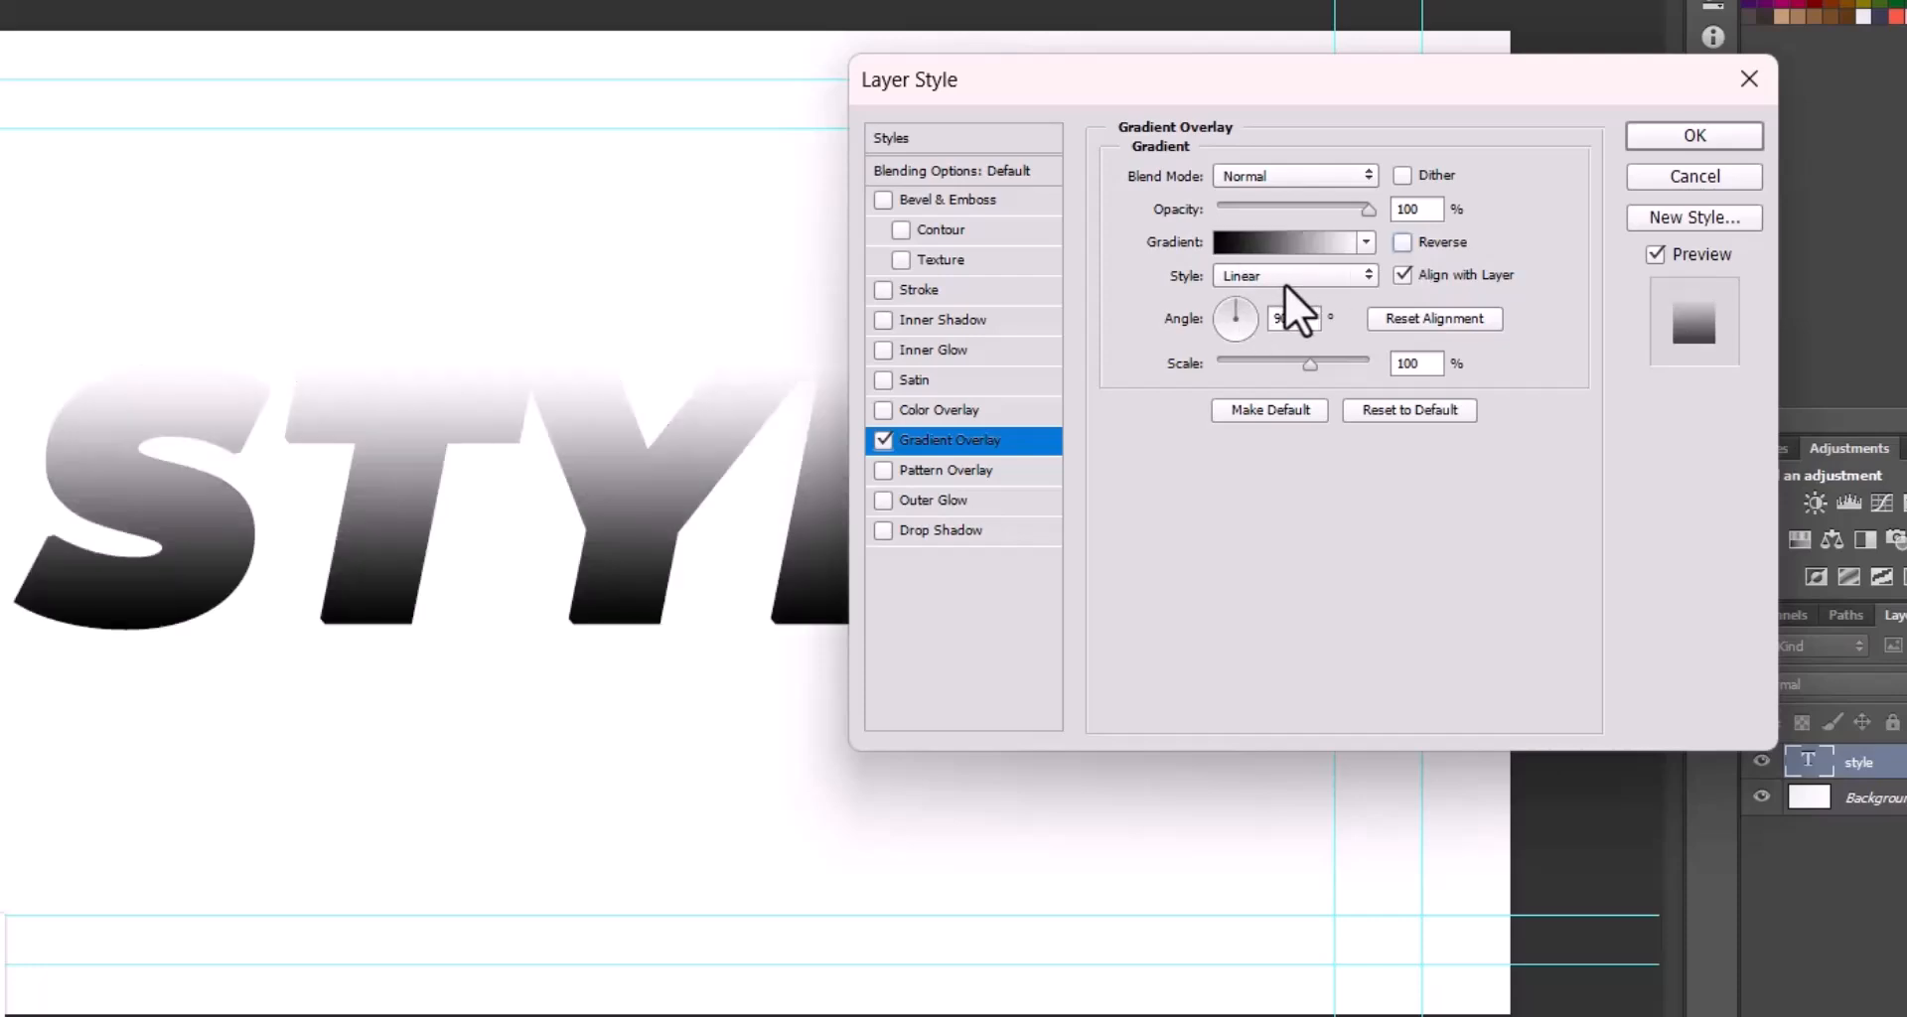
- Try the Radial, Angle, Reflected and Diamond gradient styles on the text, return to Linear and apply the layer style
left_click(1287, 280)
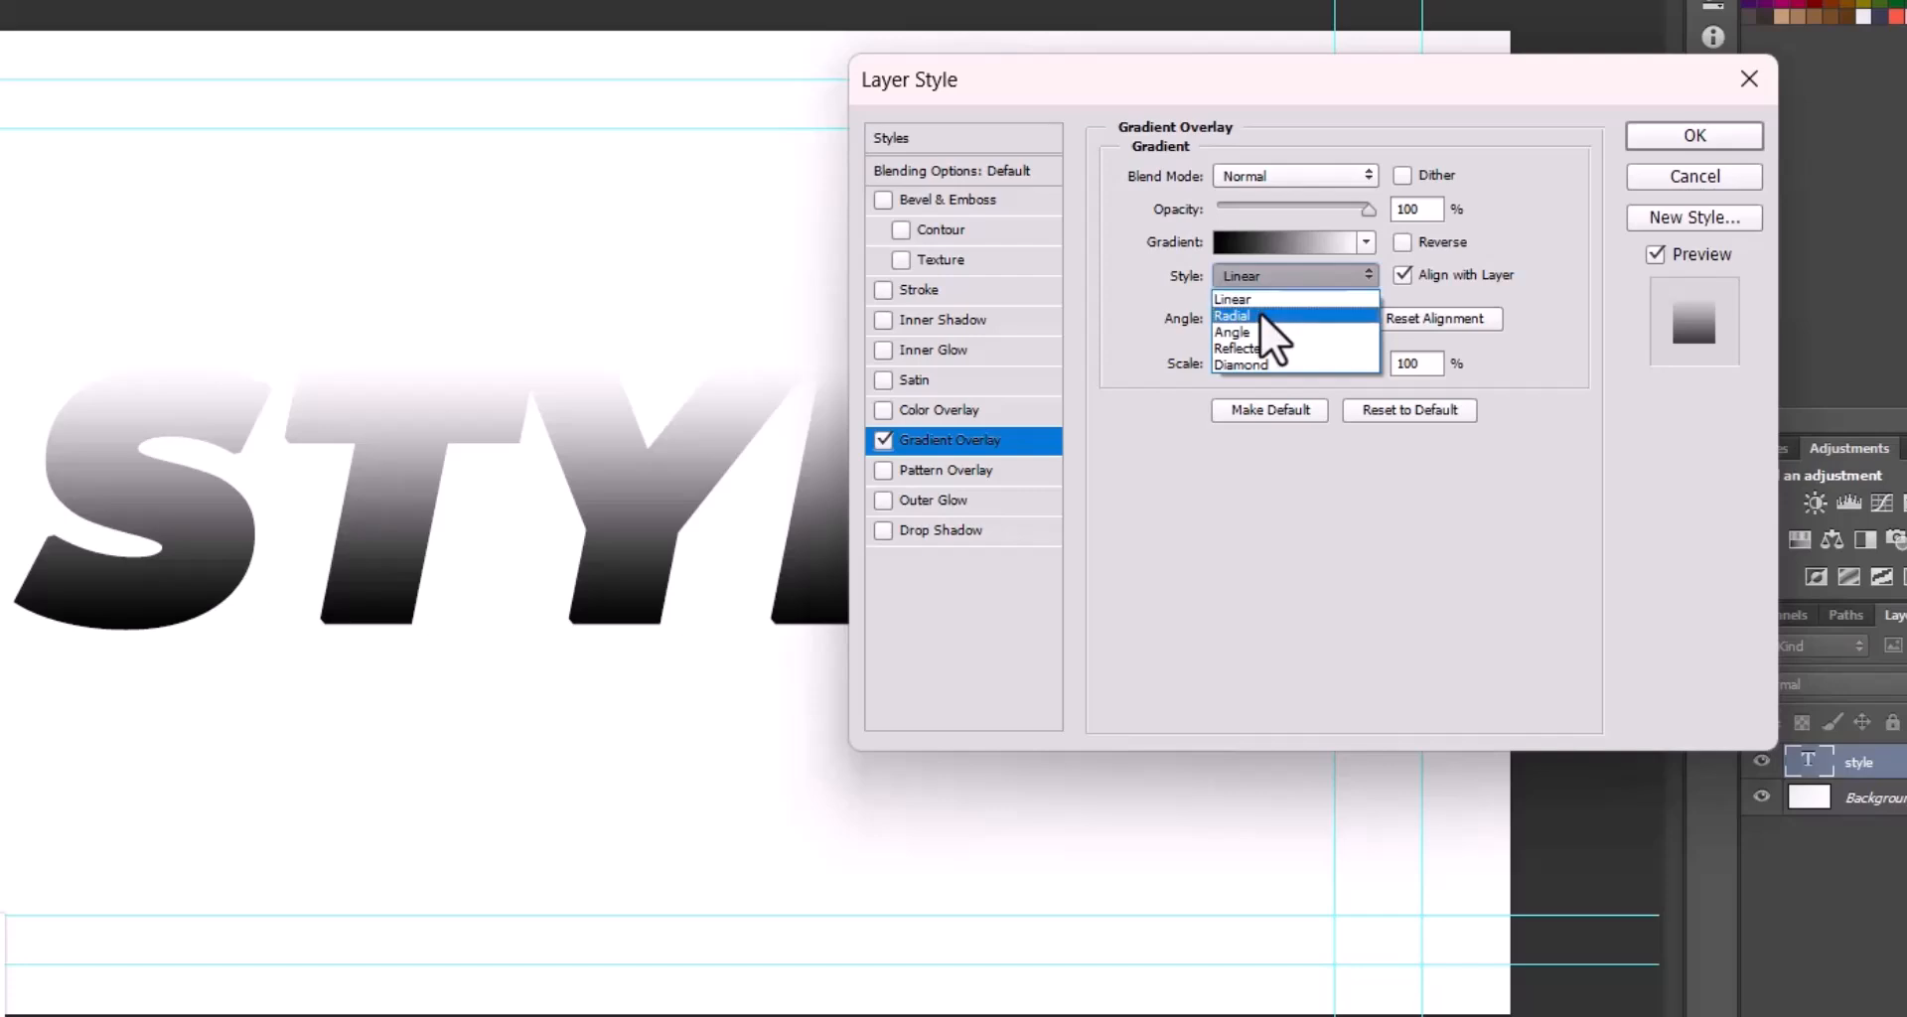
left_click(1260, 312)
left_click(1269, 276)
left_click(1260, 328)
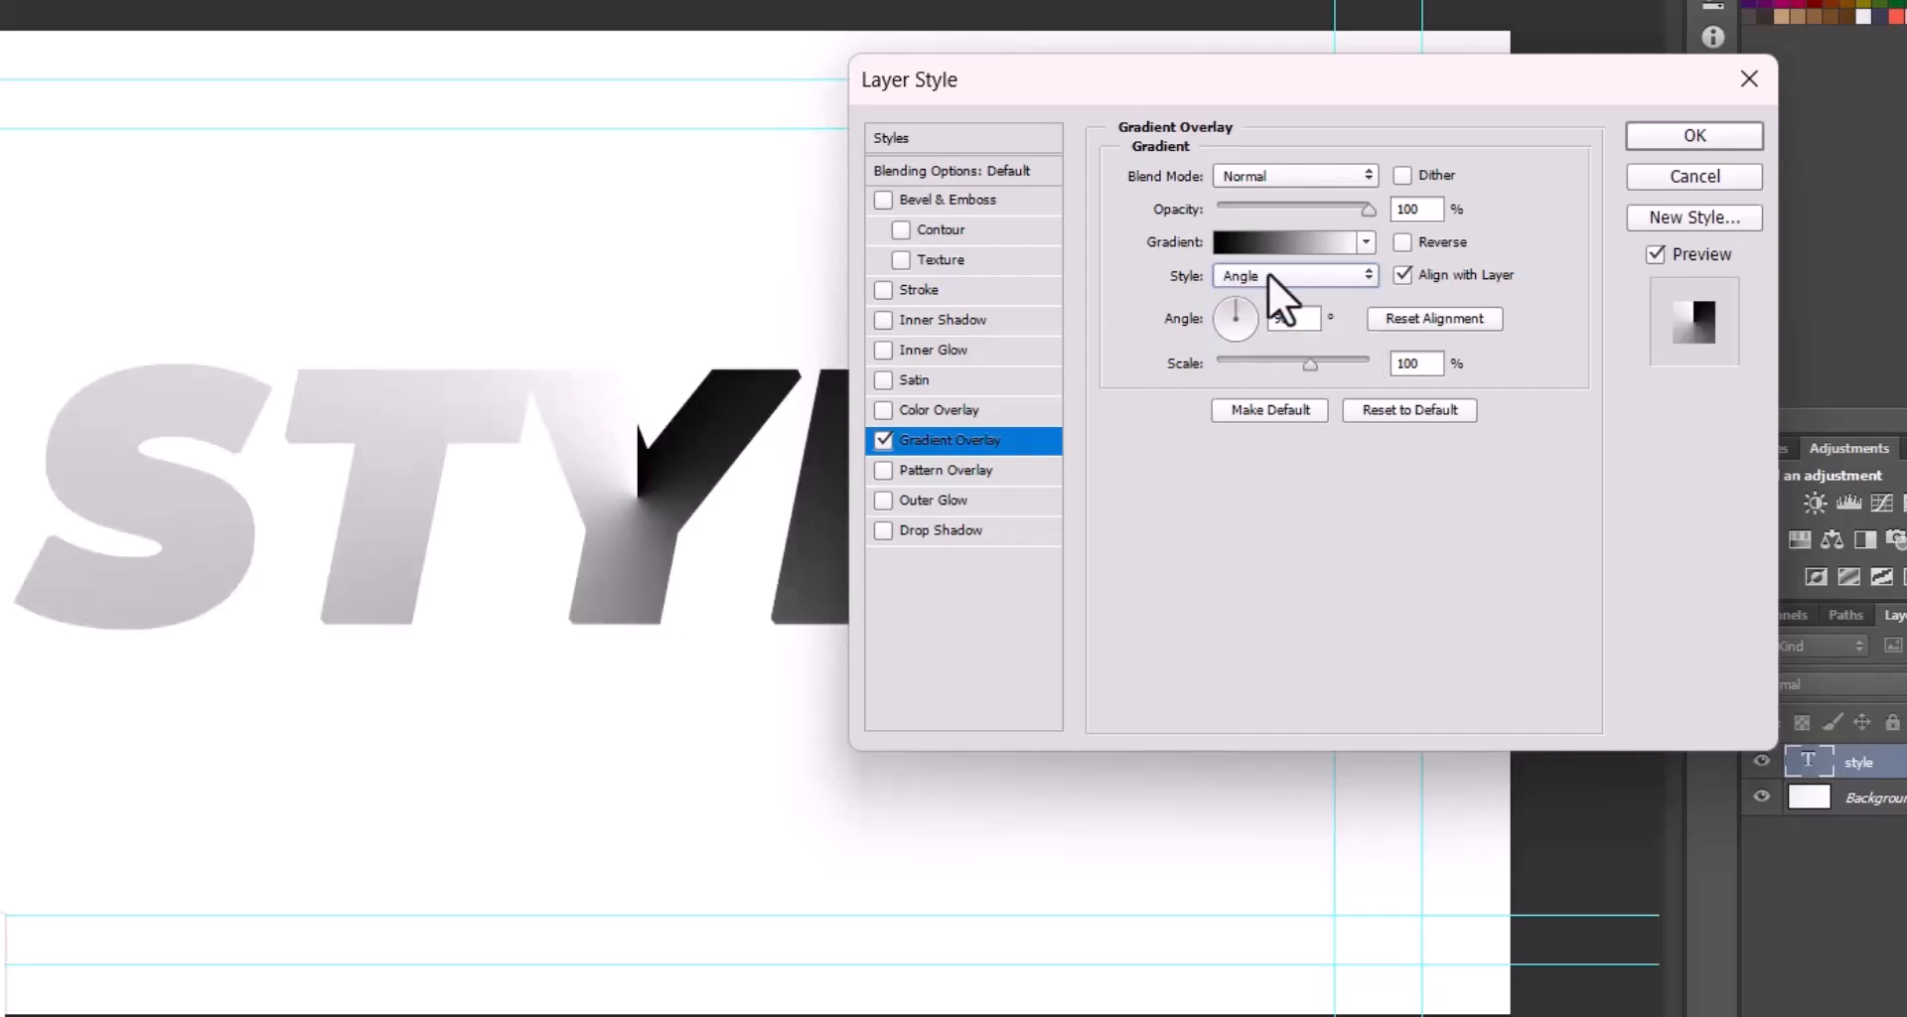
left_click(1269, 275)
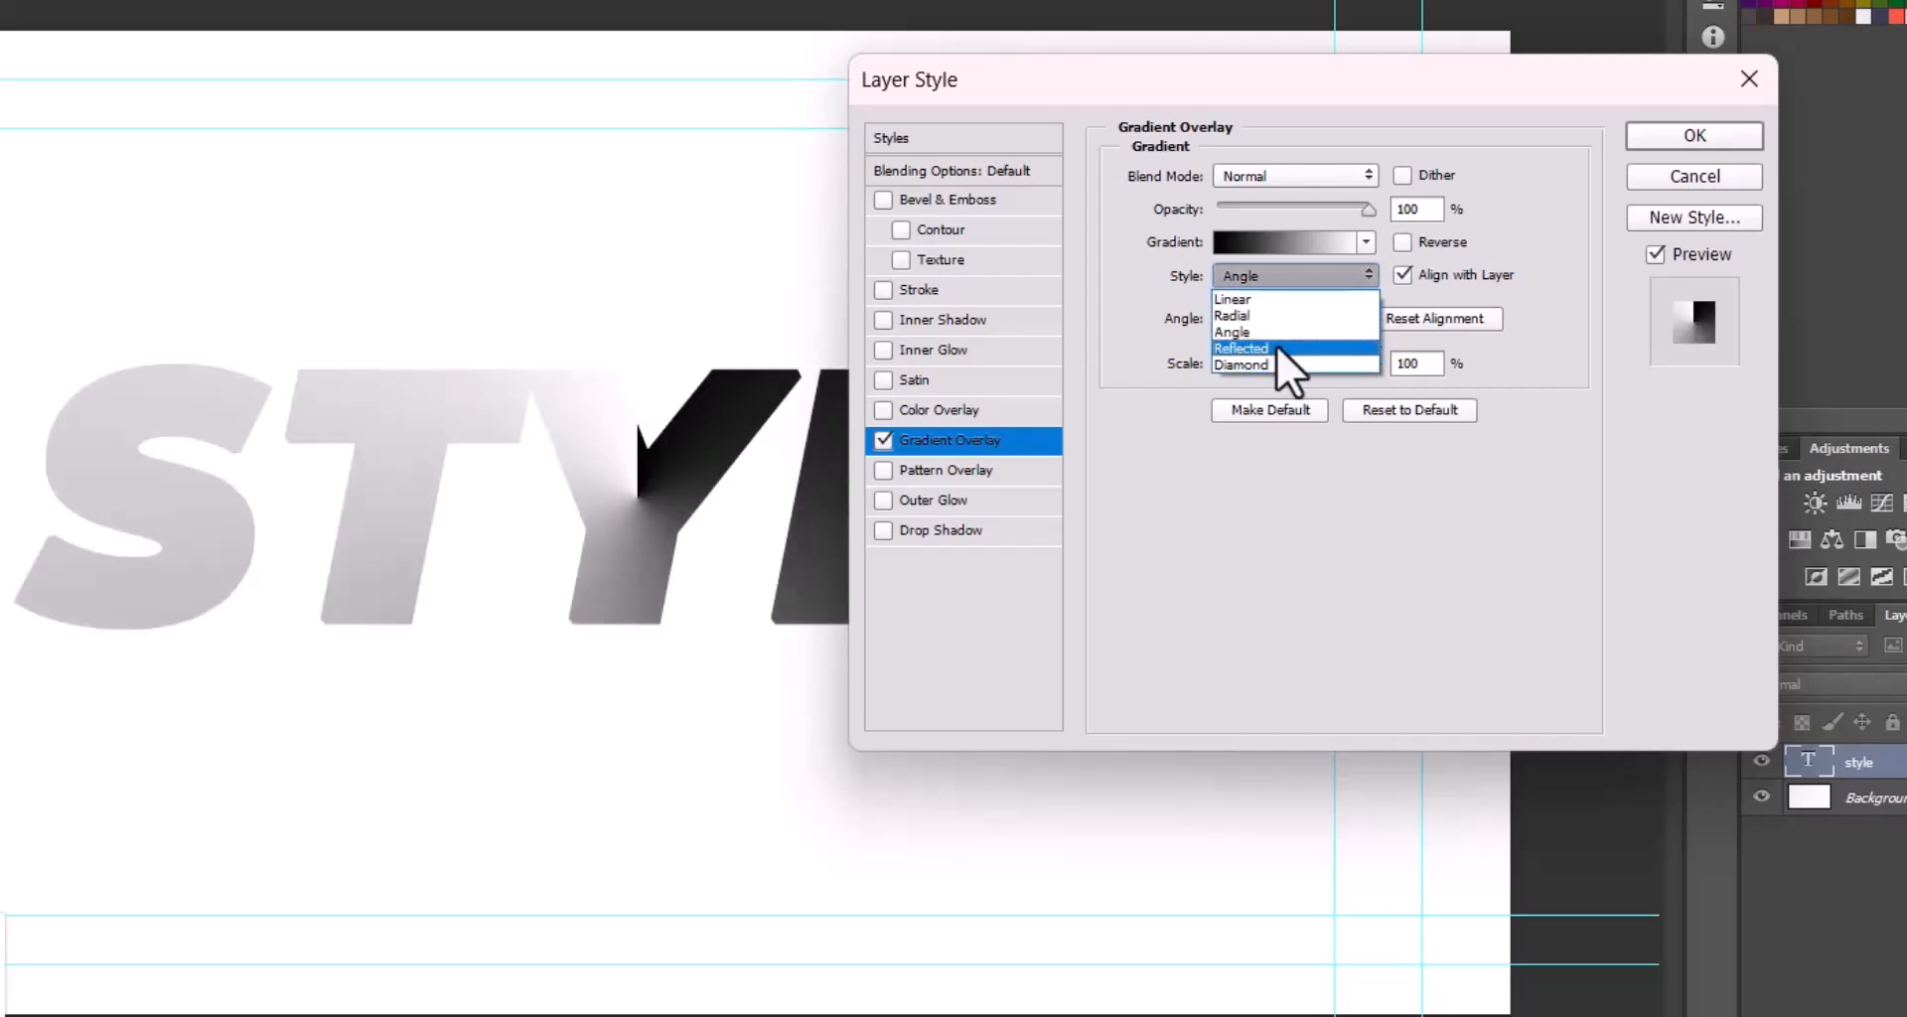
left_click(1278, 345)
left_click(1283, 280)
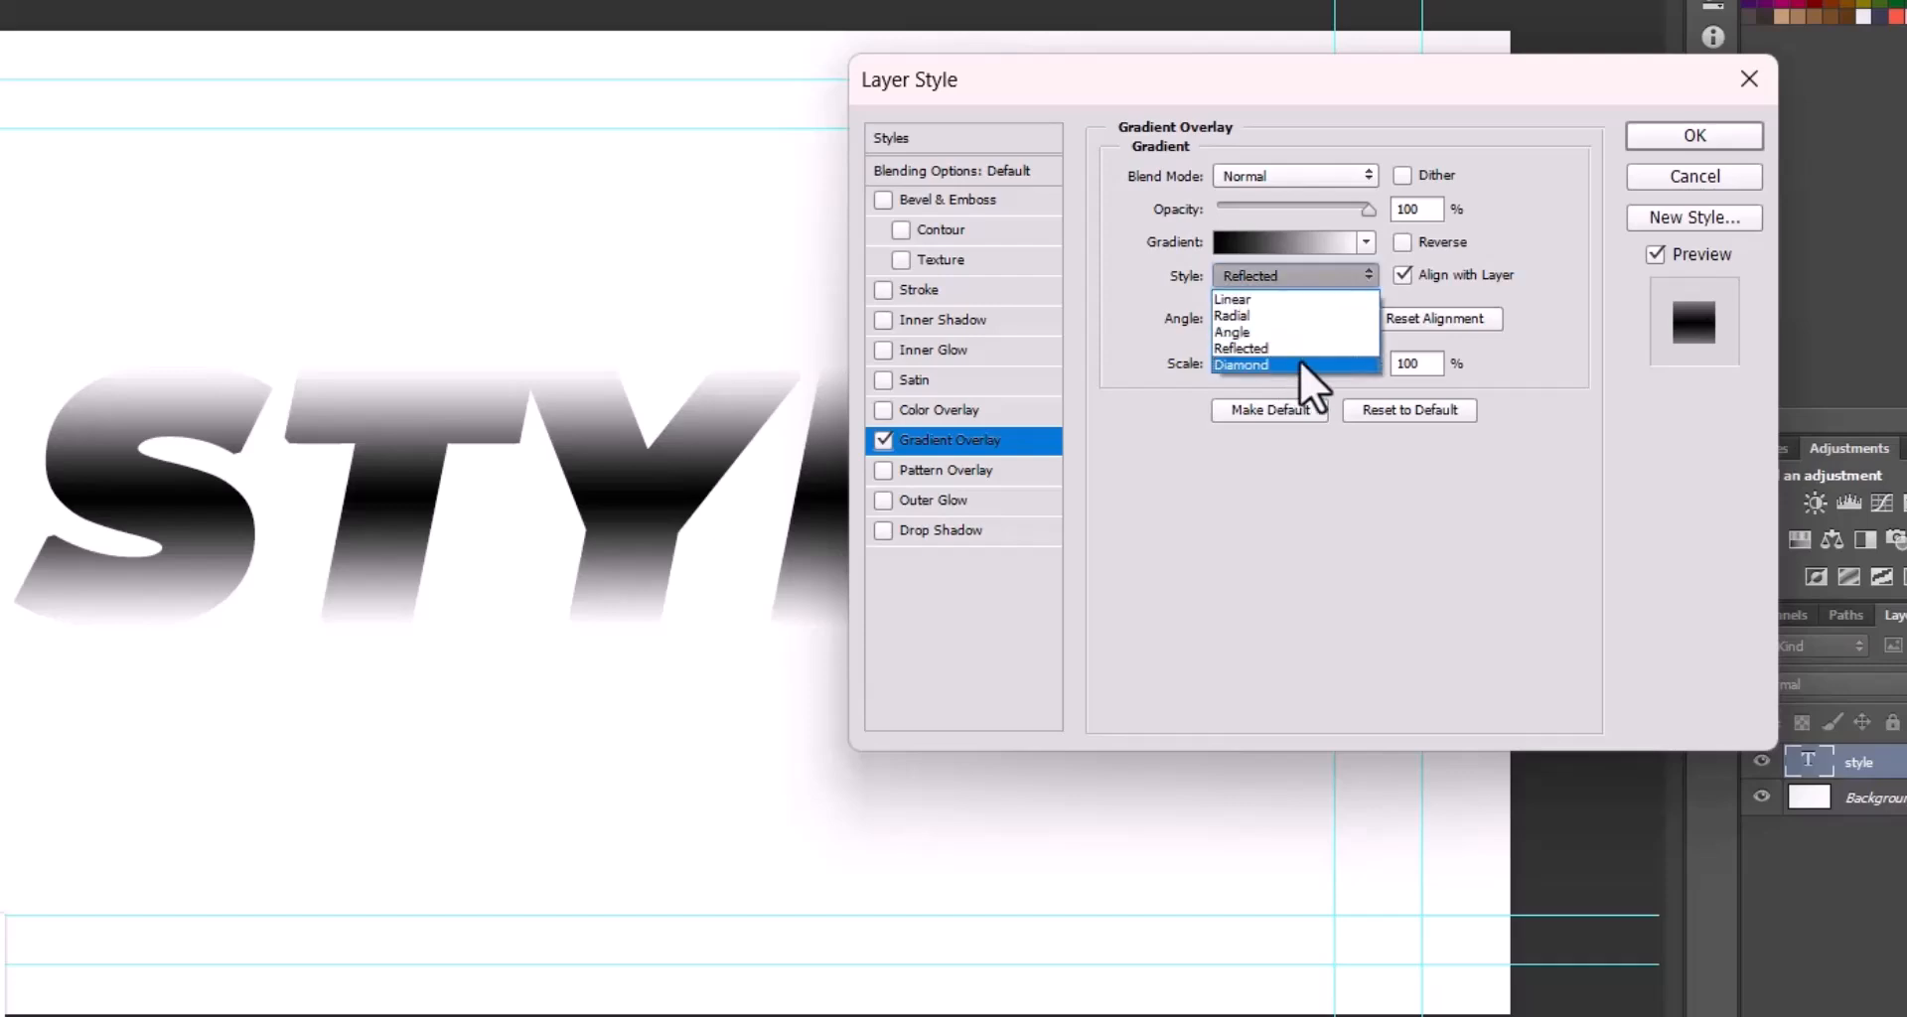
left_click(1300, 359)
left_click(1277, 241)
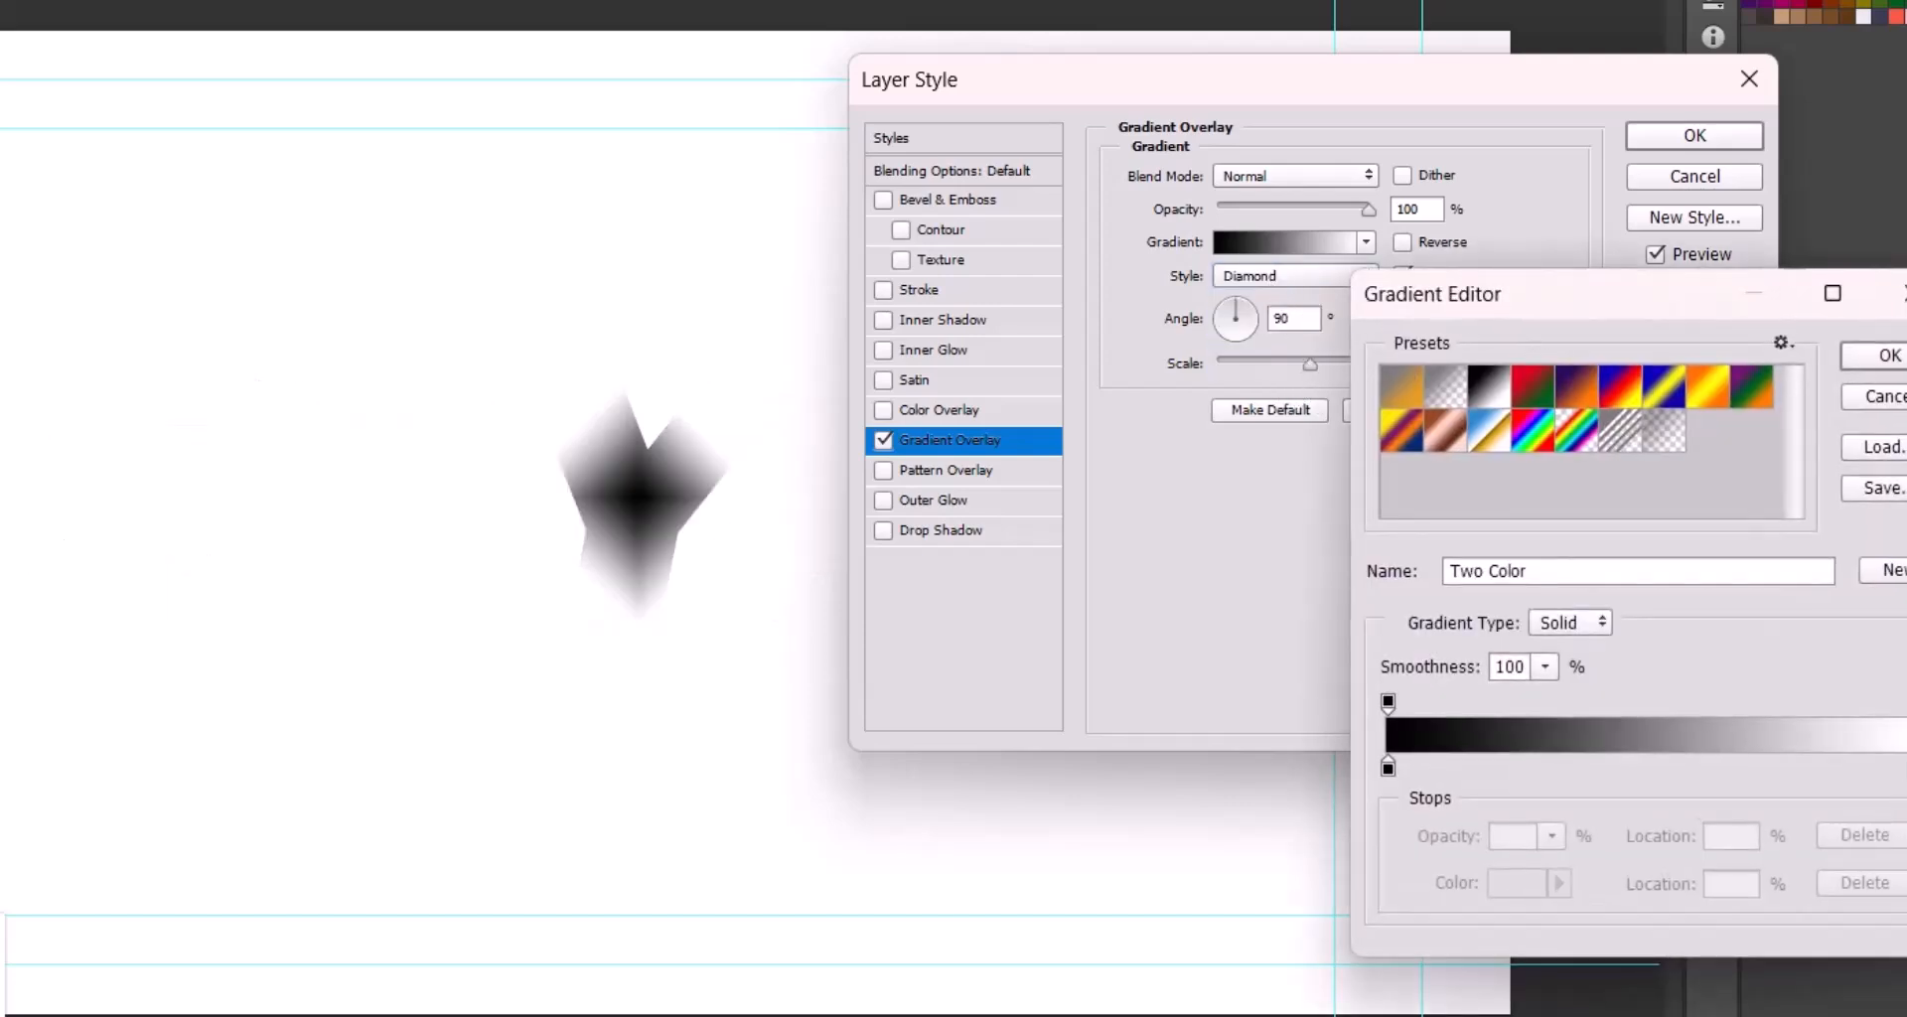
left_click(1875, 395)
left_click(1291, 278)
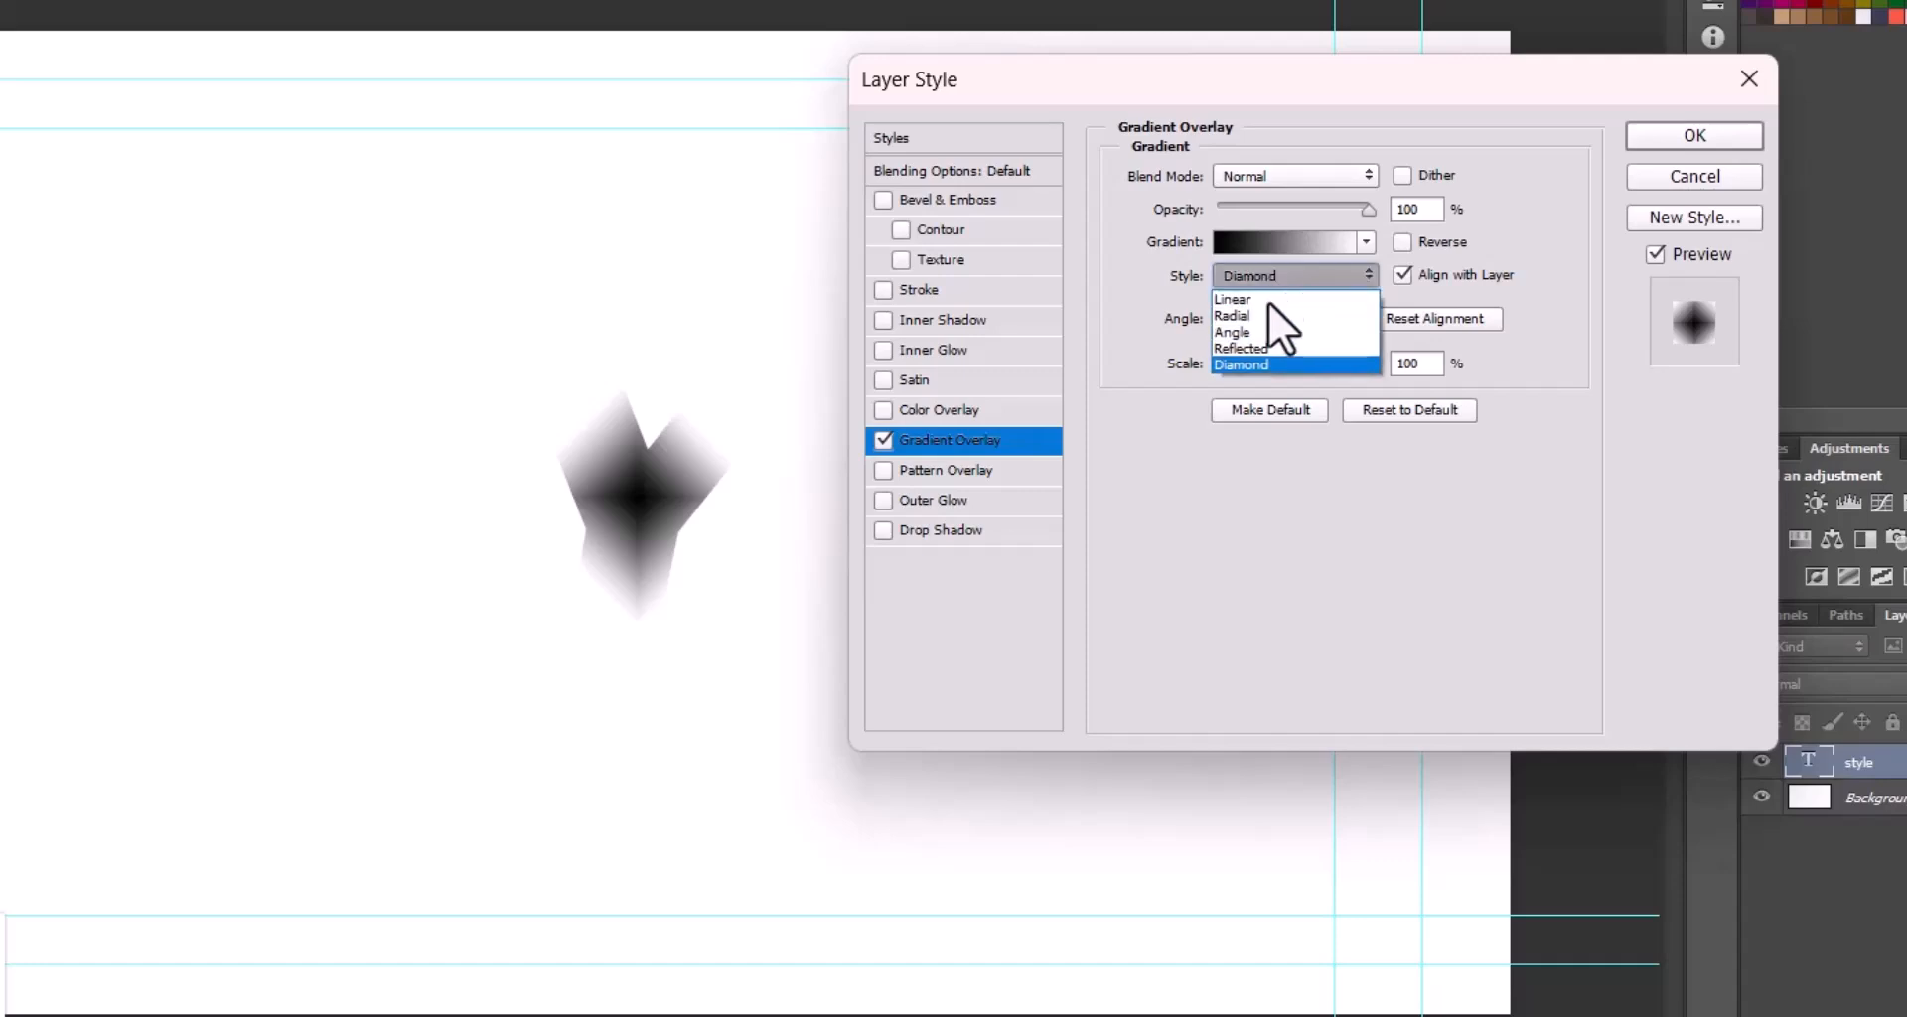
left_click(1261, 298)
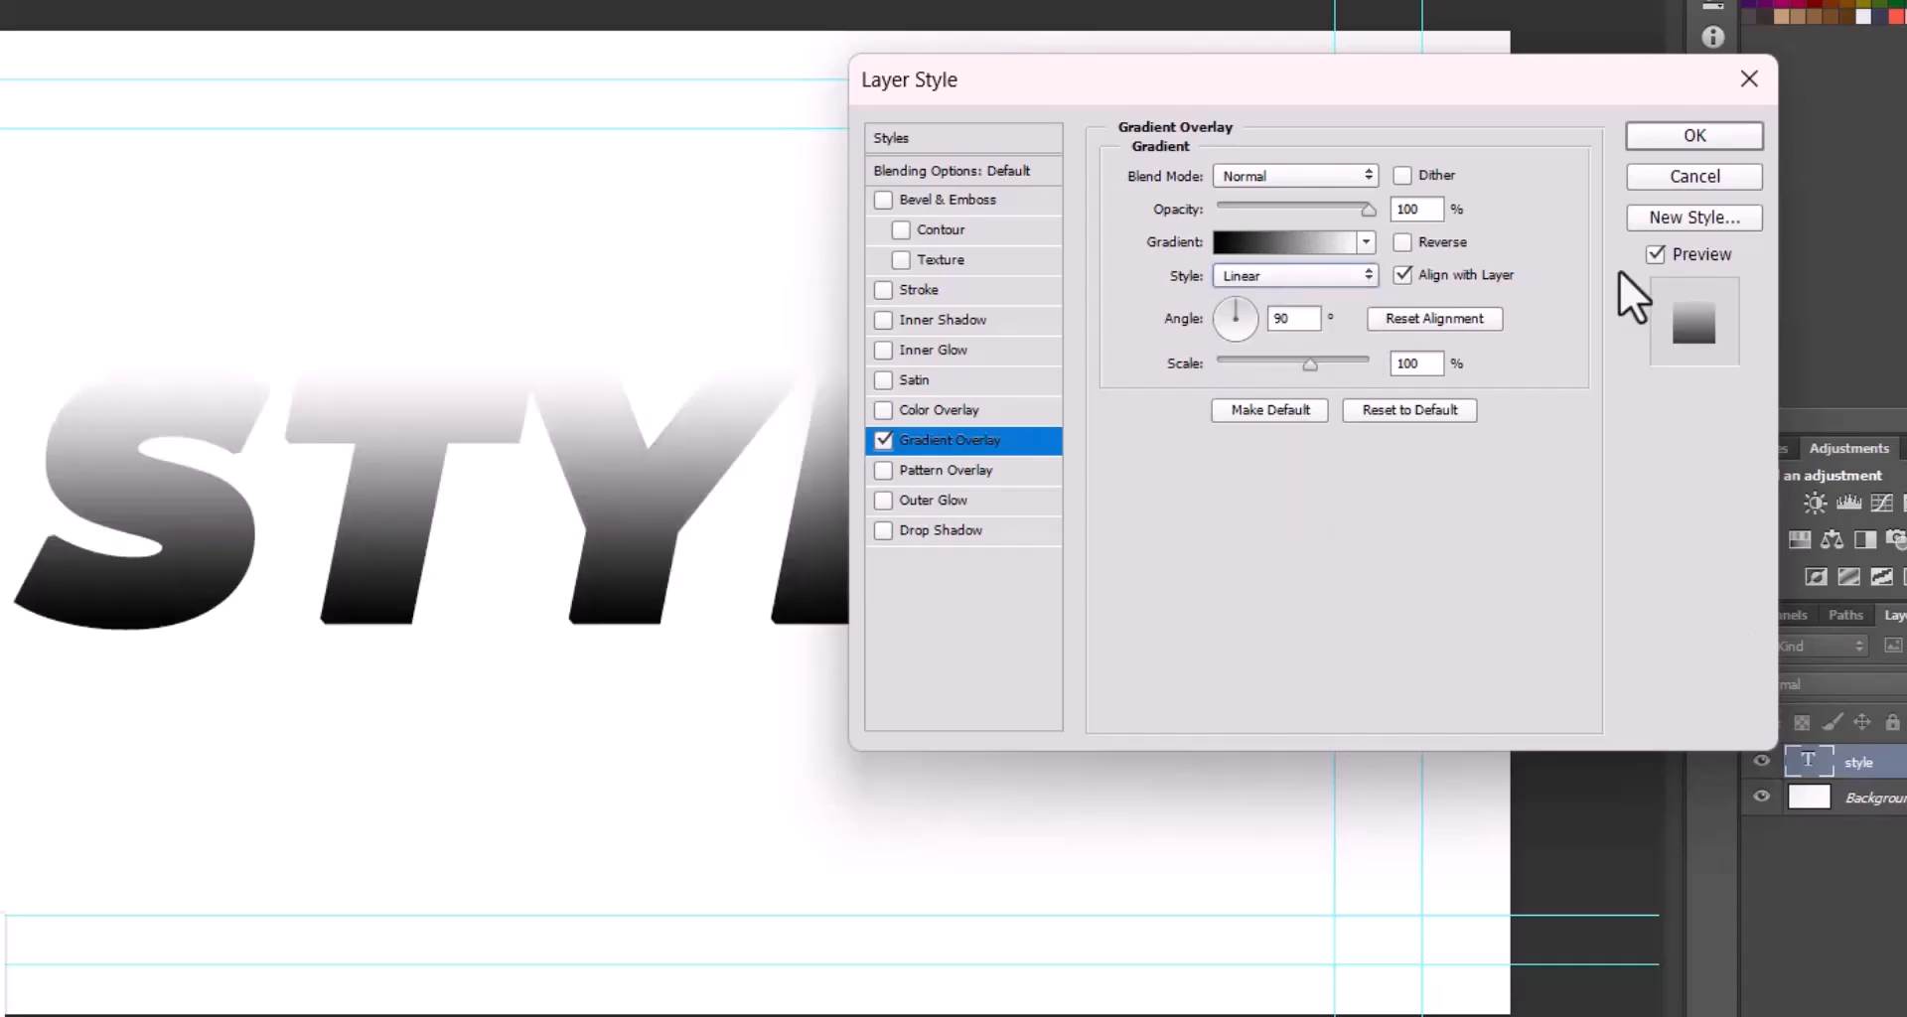
left_click(1694, 135)
- Create a new layer and fill a rectangular selection below the STYLE text with the gray foreground color
key("ctrl+shift+alt+n")
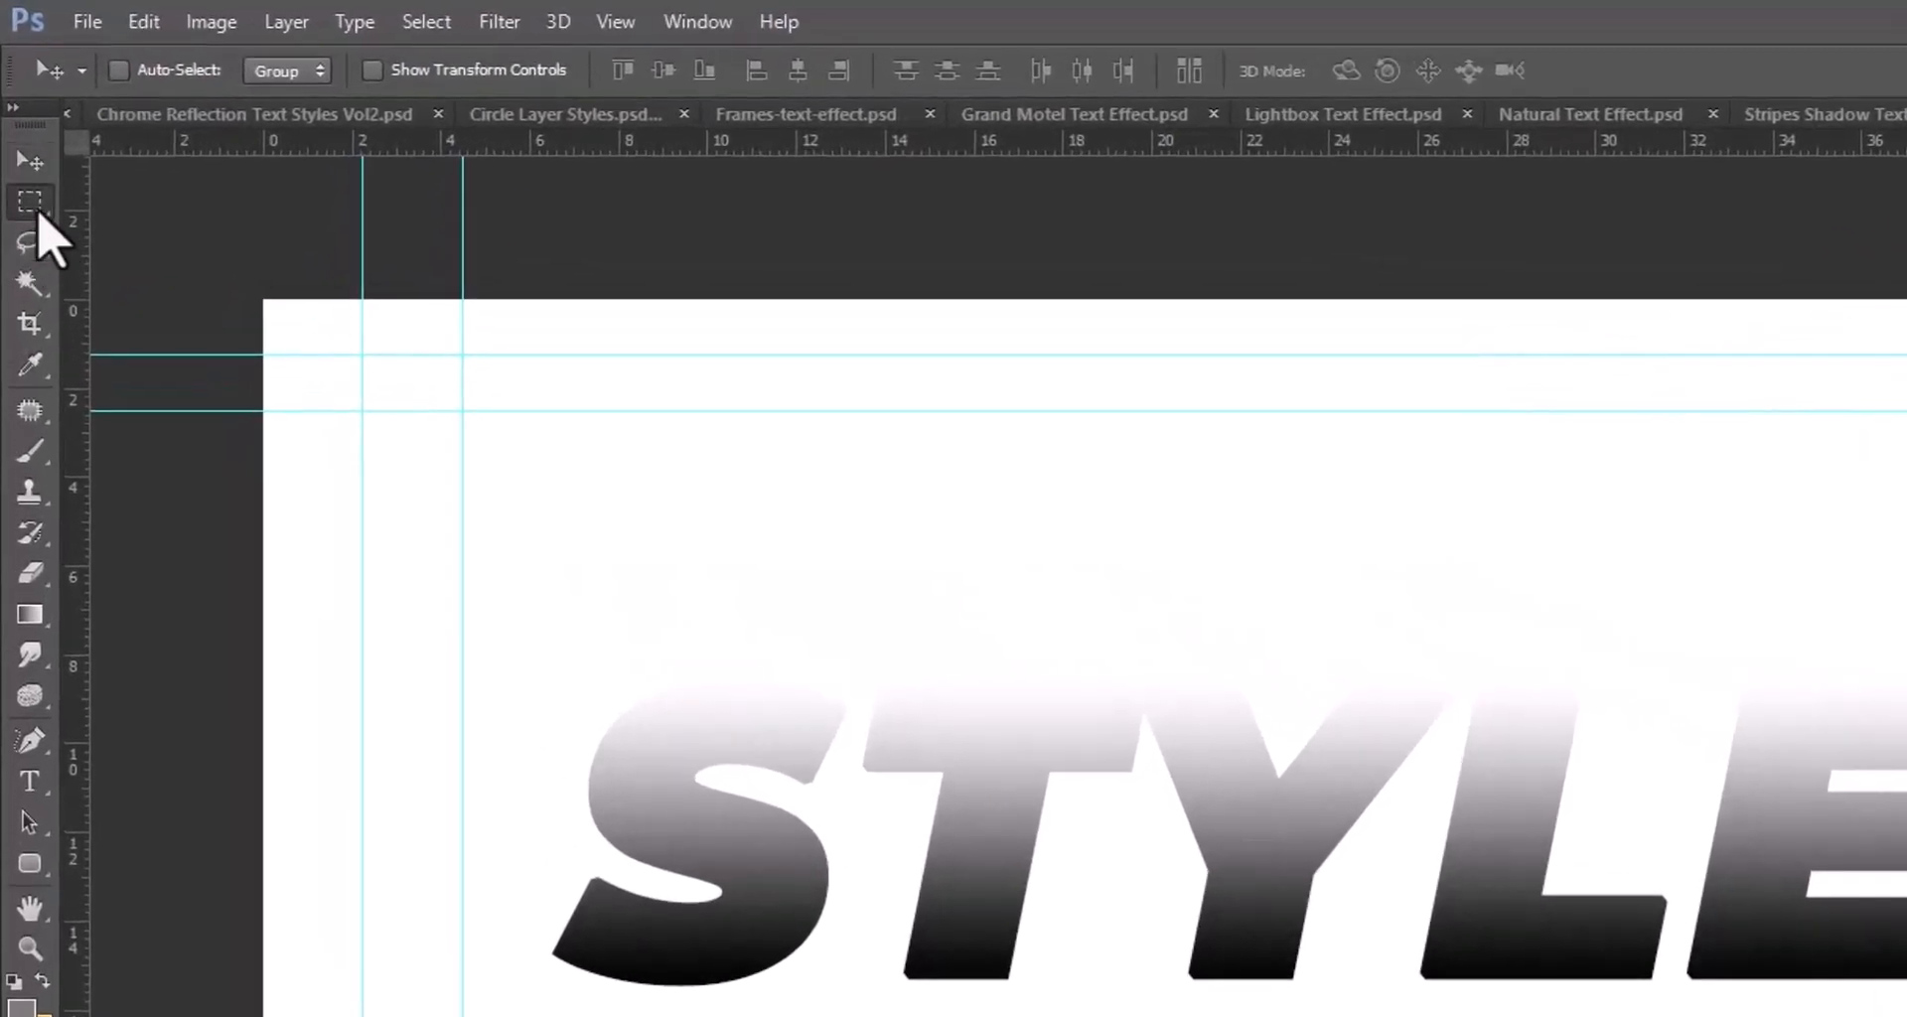
left_click(19, 130)
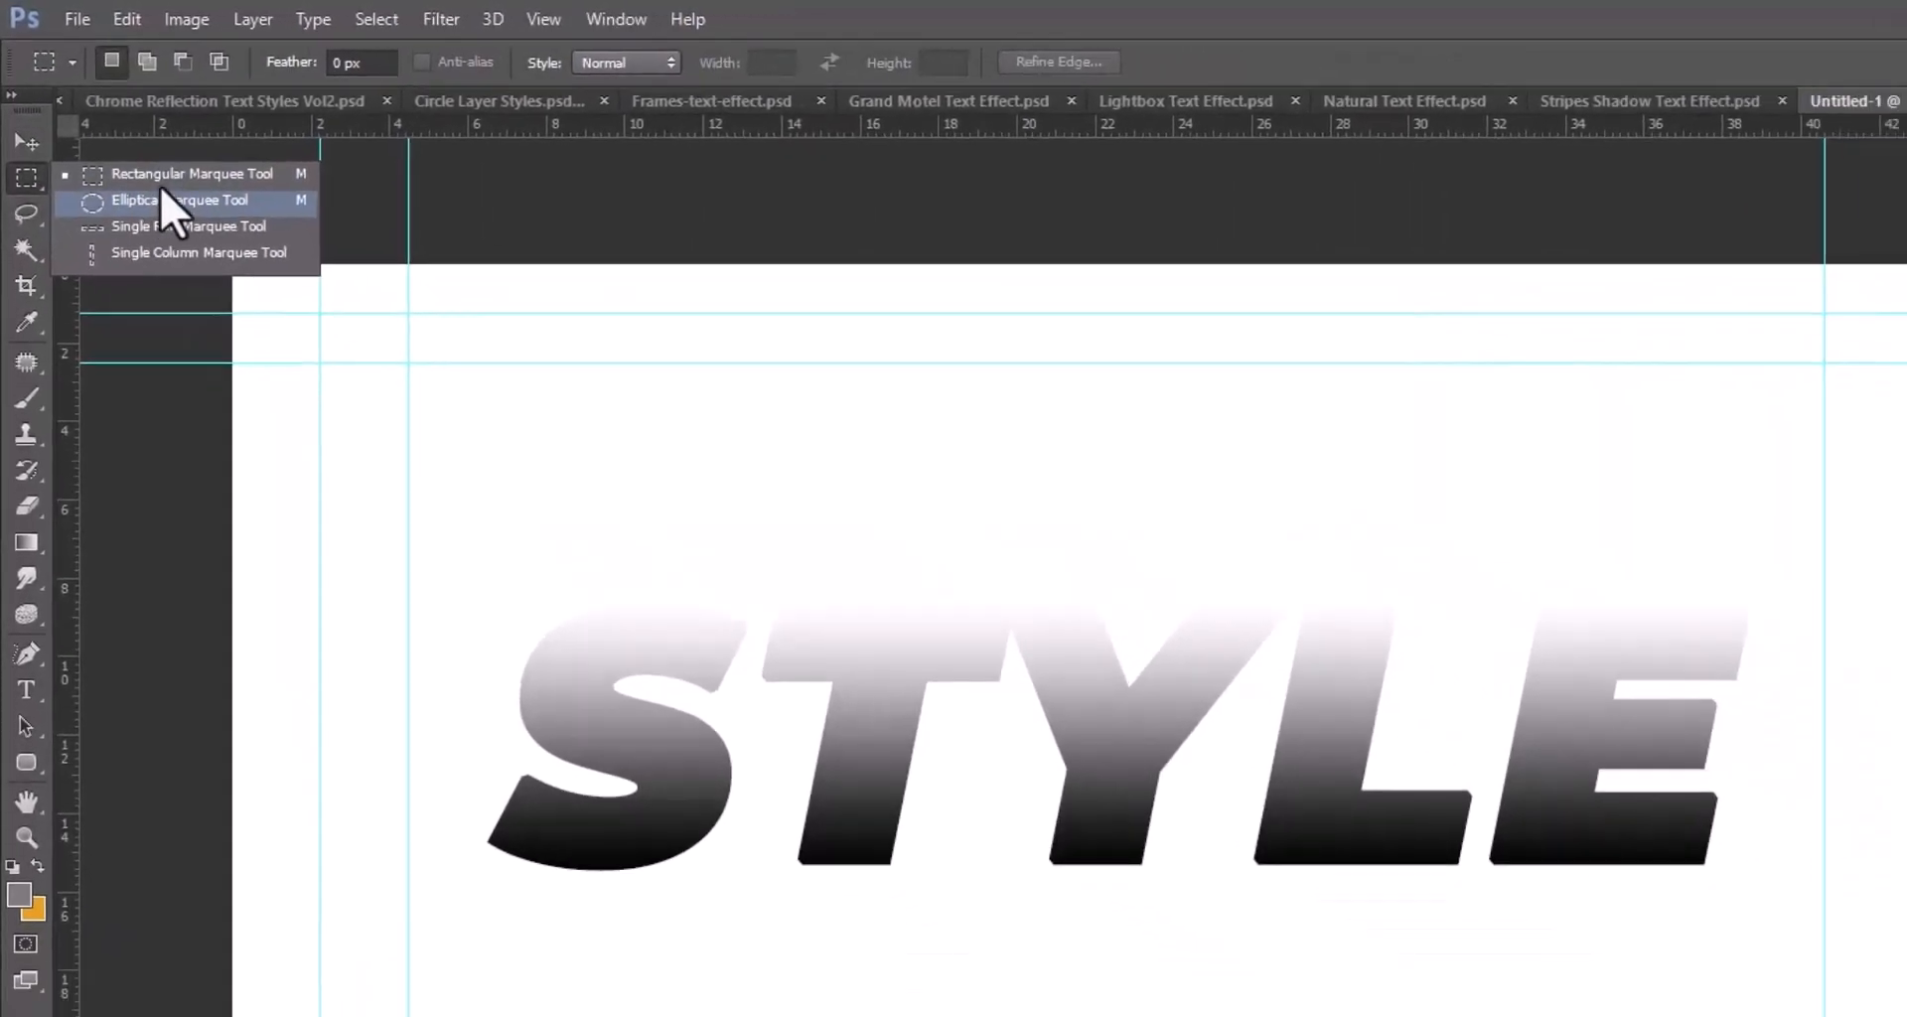
left_click(189, 196)
left_click_drag(613, 666, 992, 852)
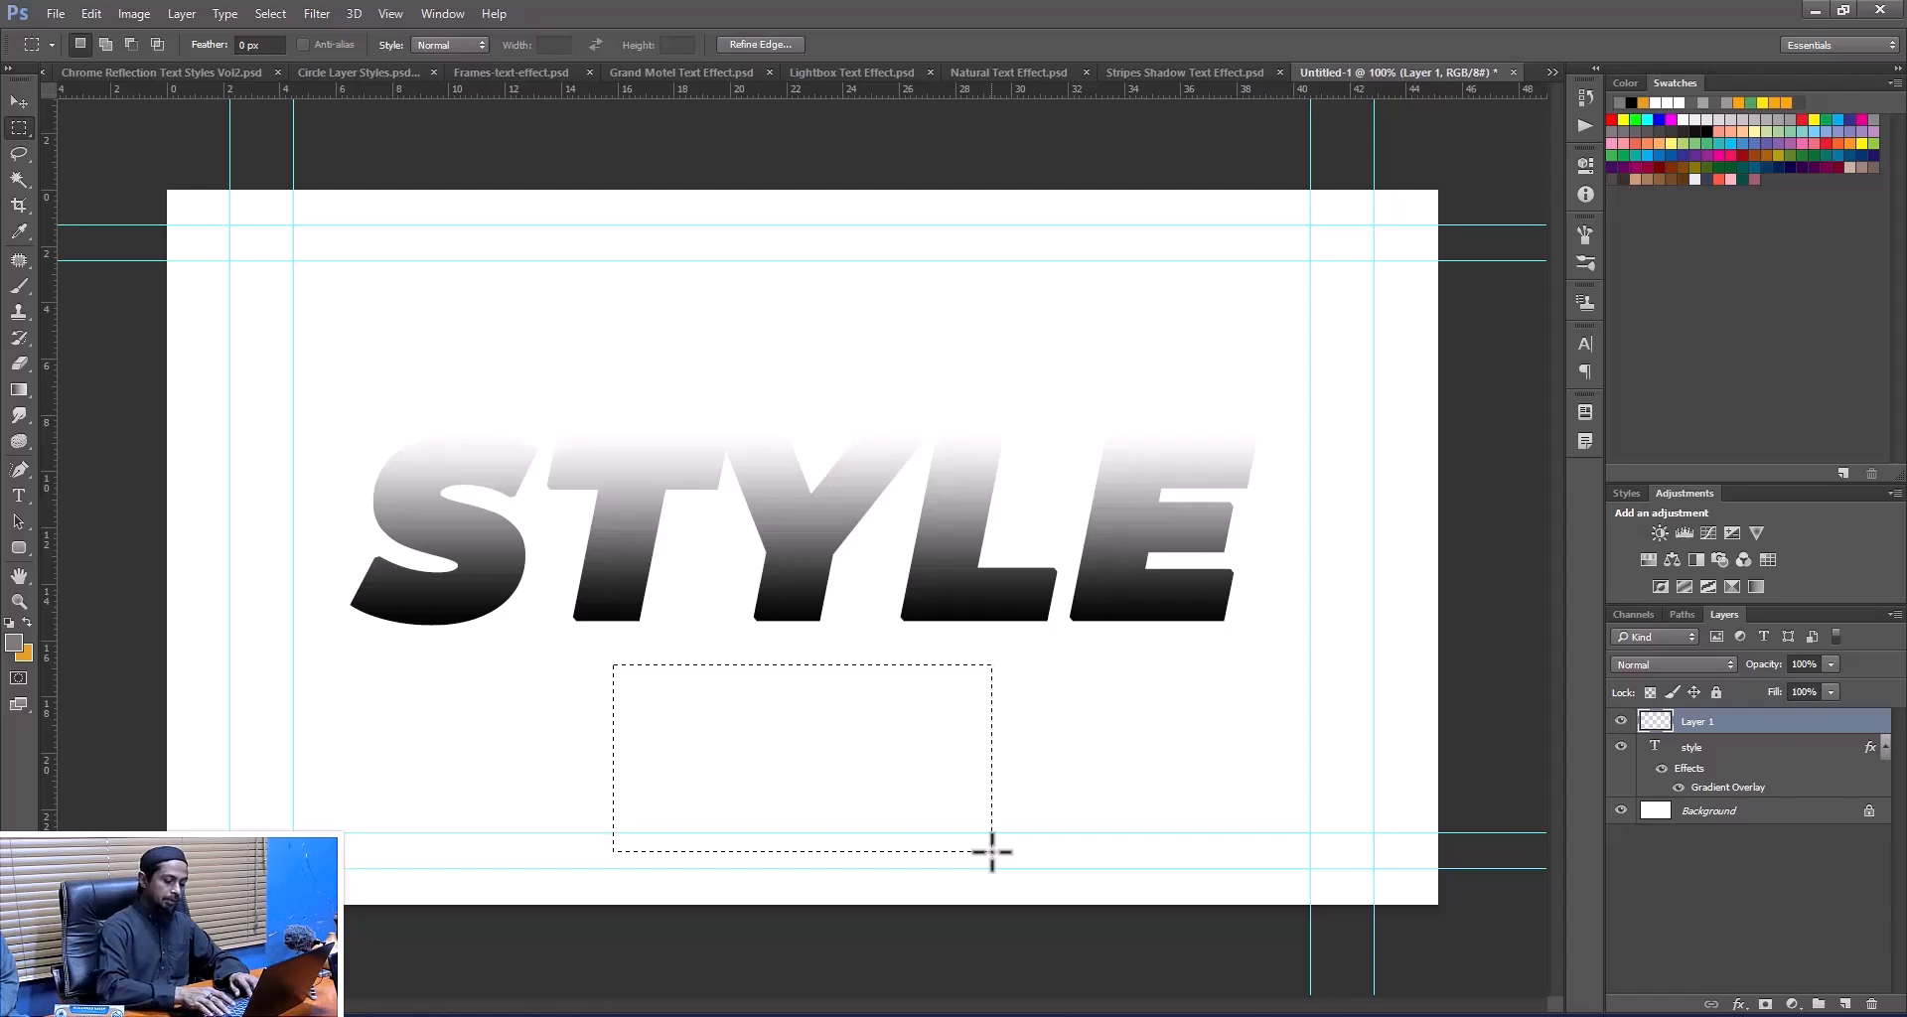
key("alt+BackSpace")
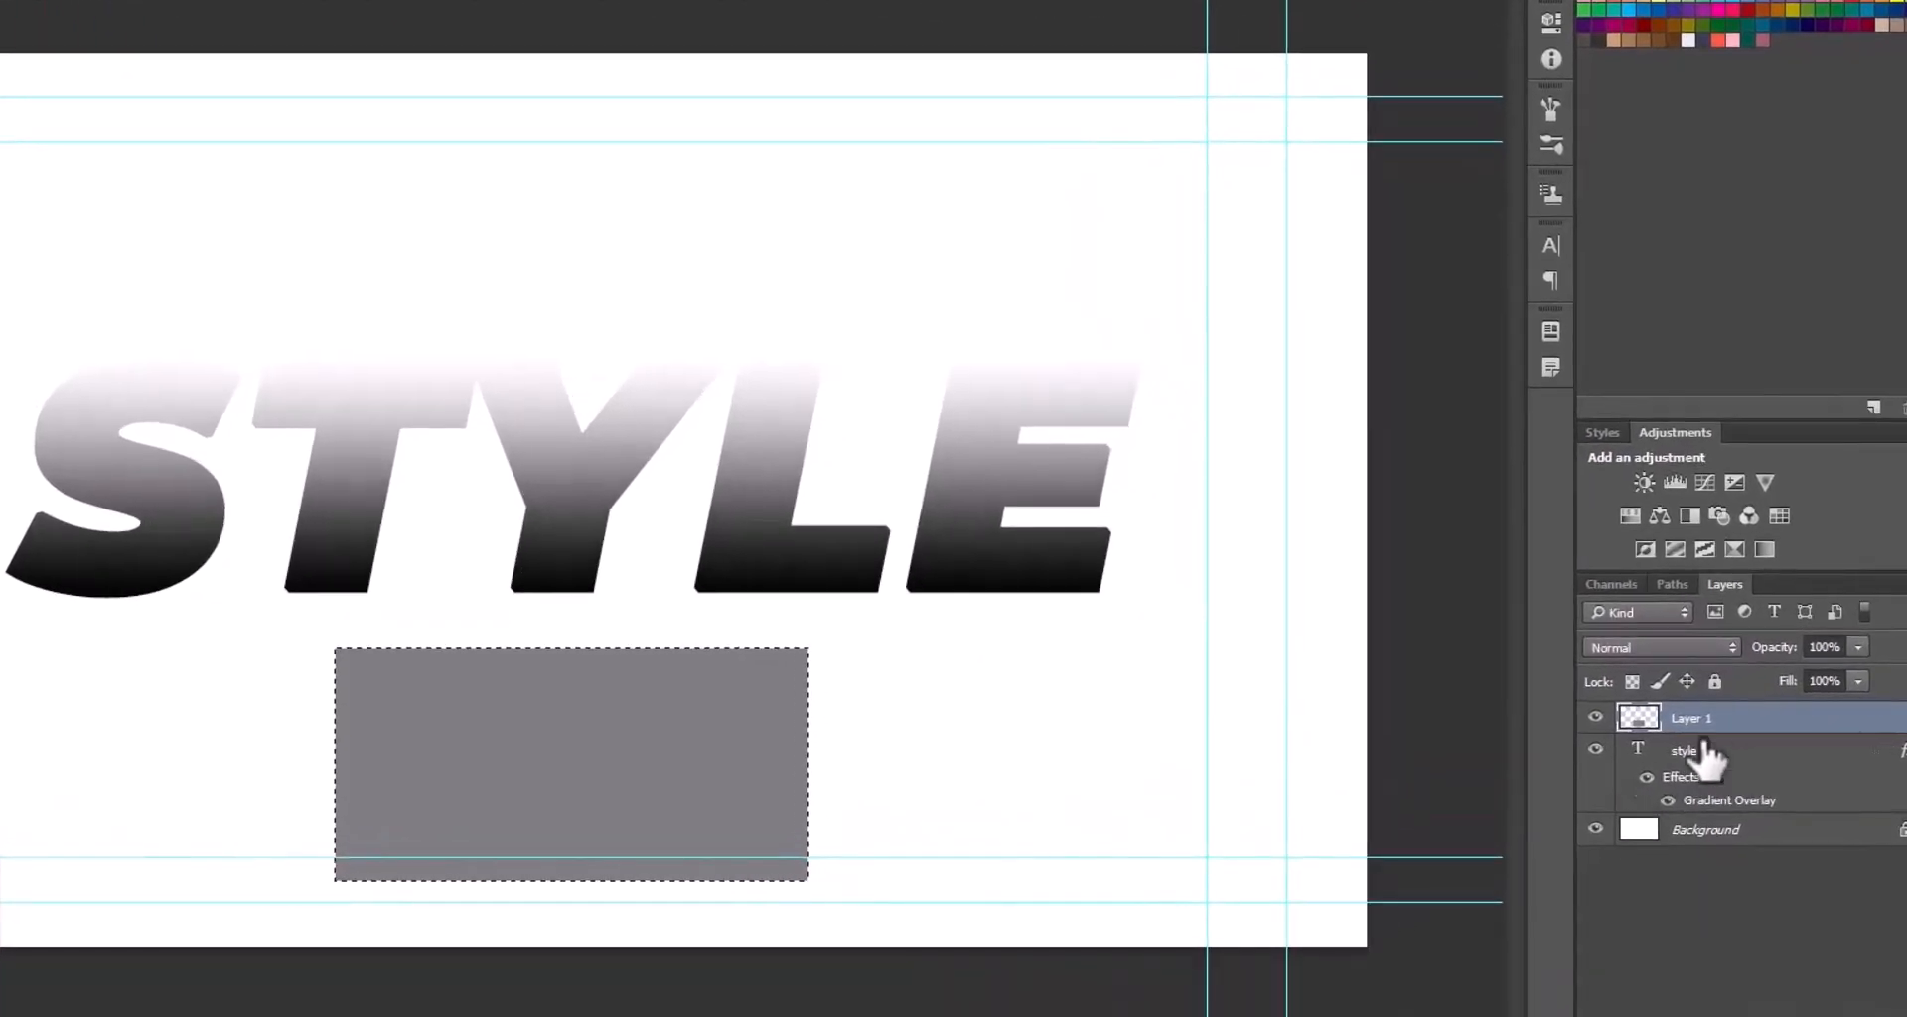
- Add a Gradient Overlay to the gray rectangle, try the Radial style and return to Linear
double_click(1892, 722)
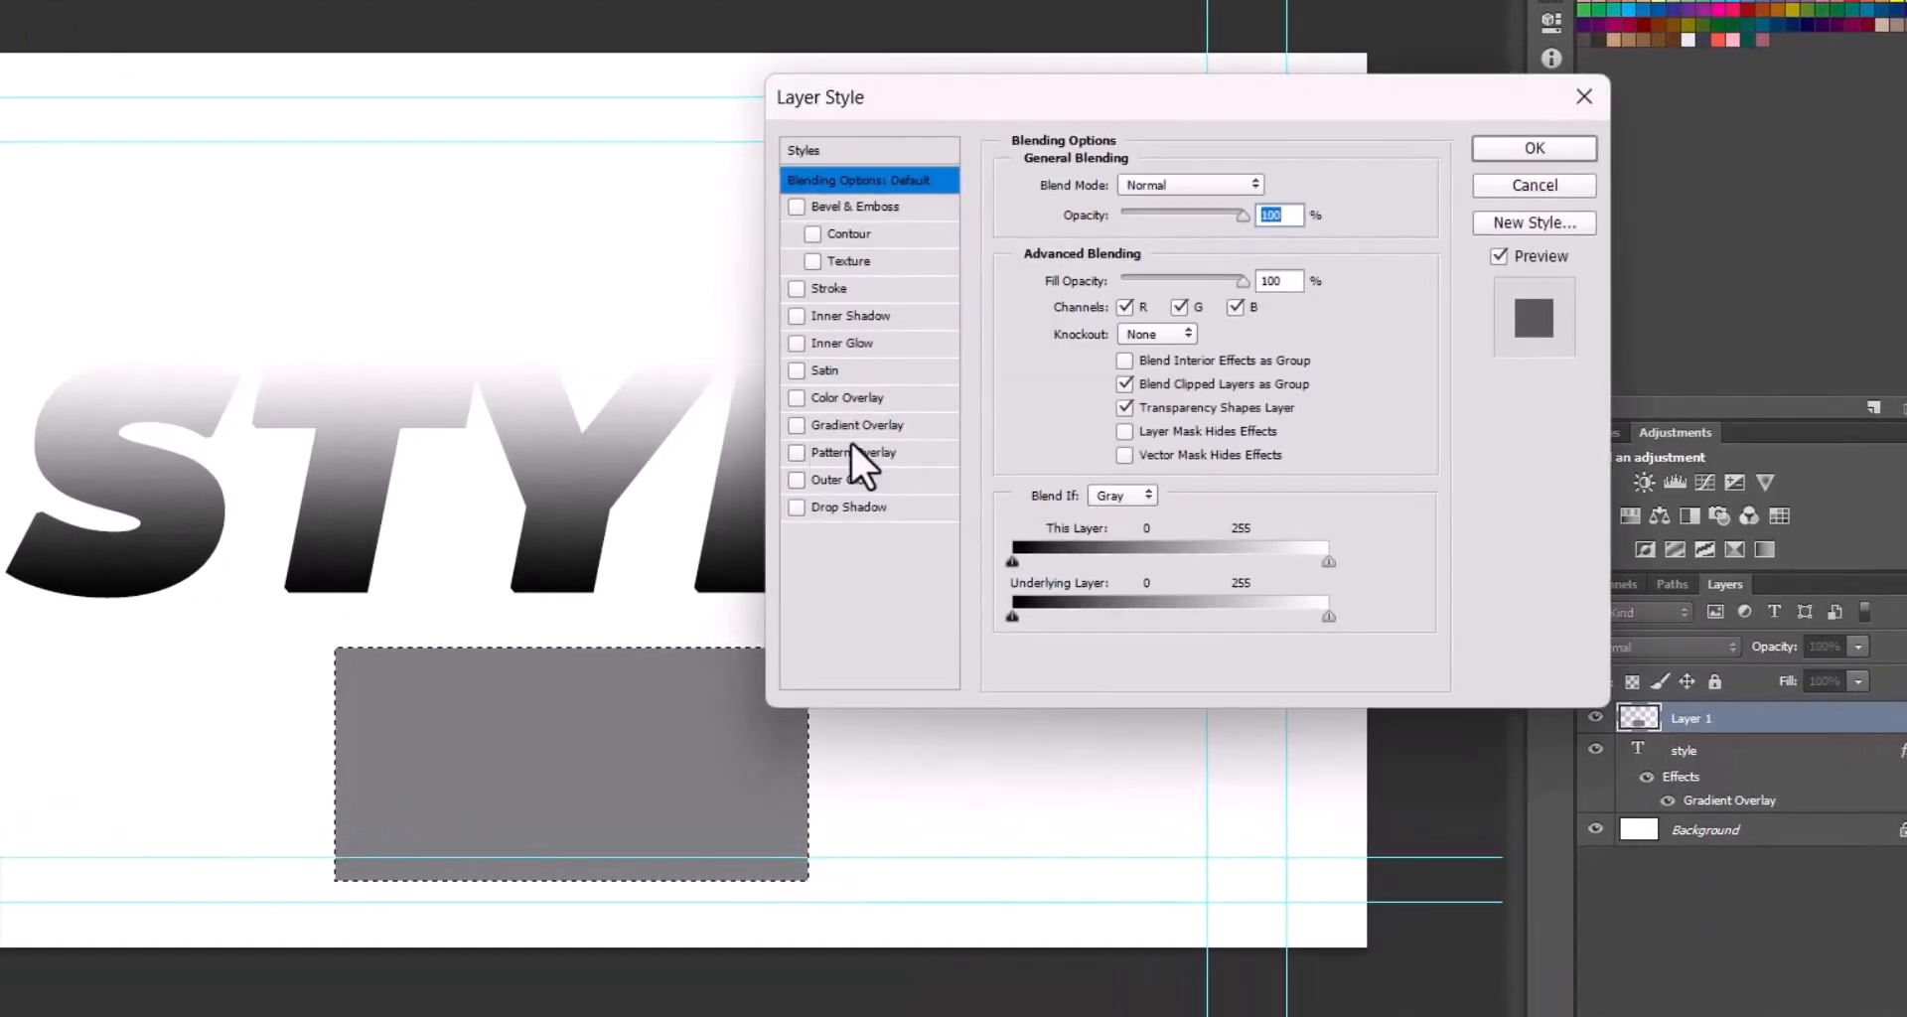
left_click(872, 425)
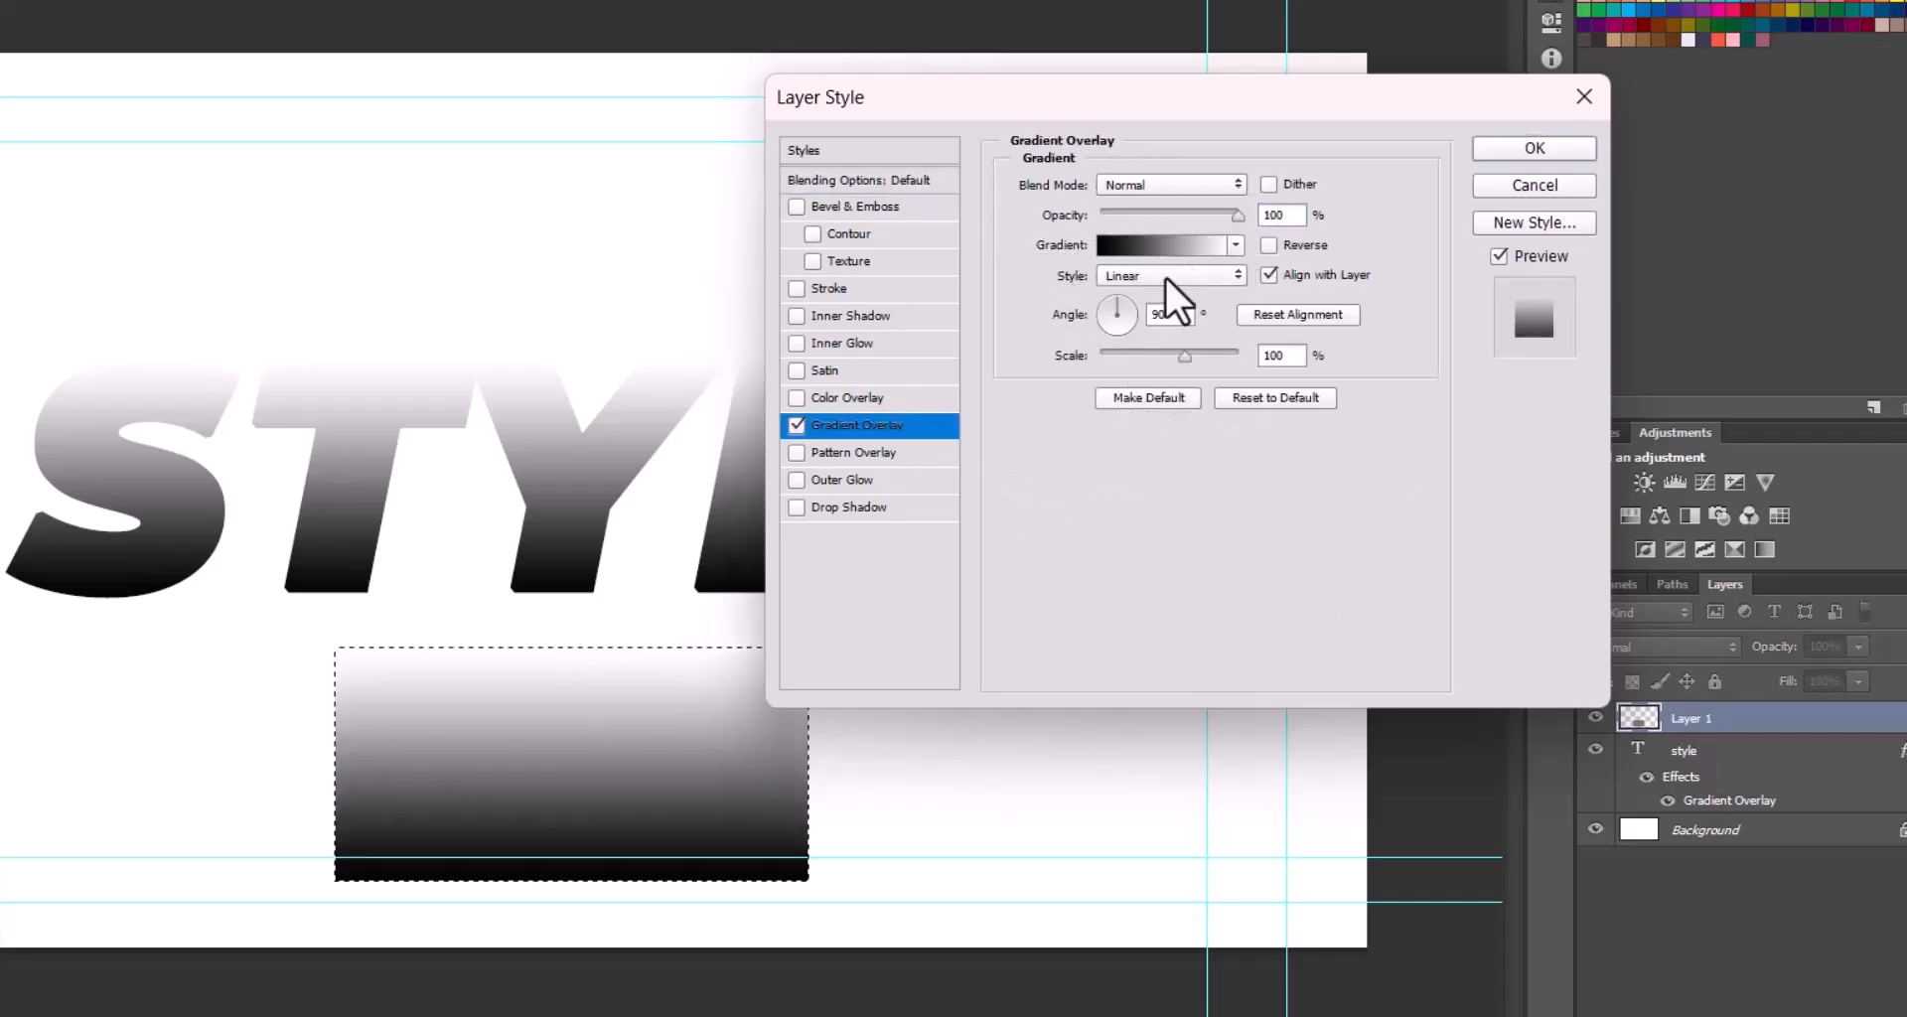
left_click(1165, 276)
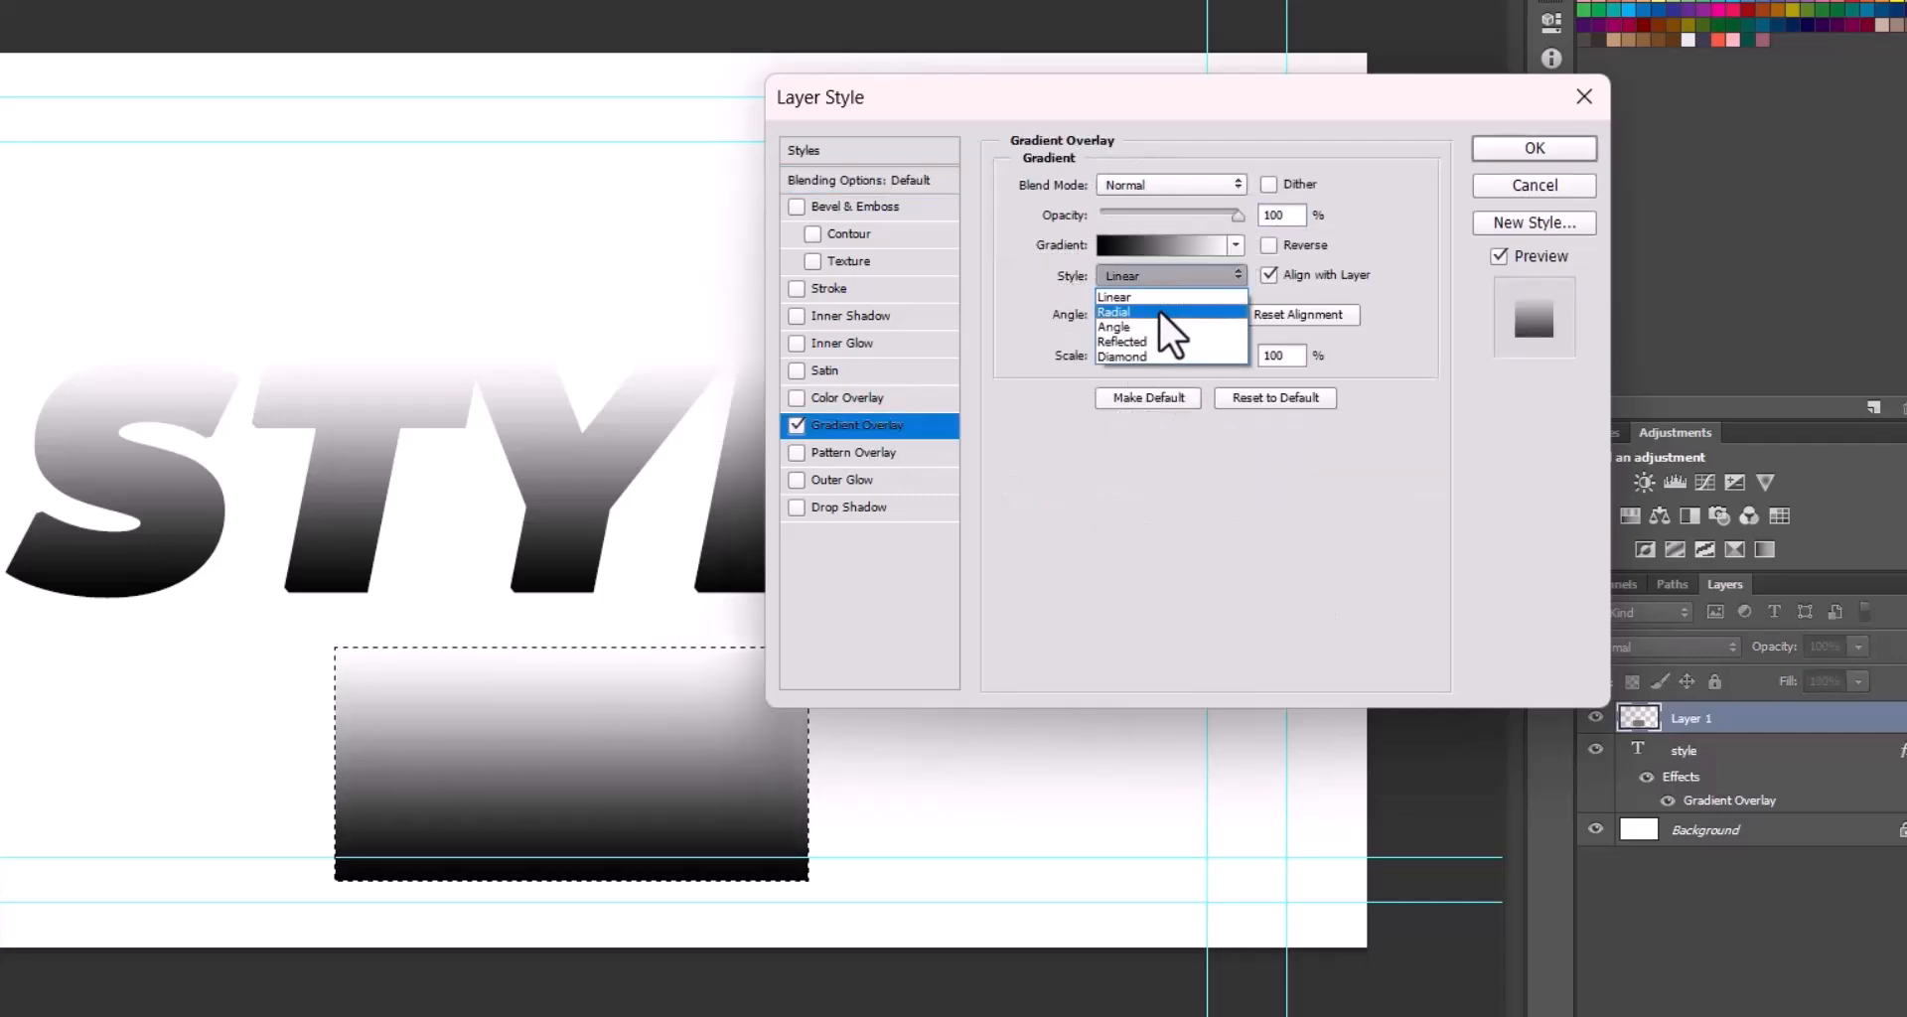
left_click(1160, 311)
left_click(1168, 275)
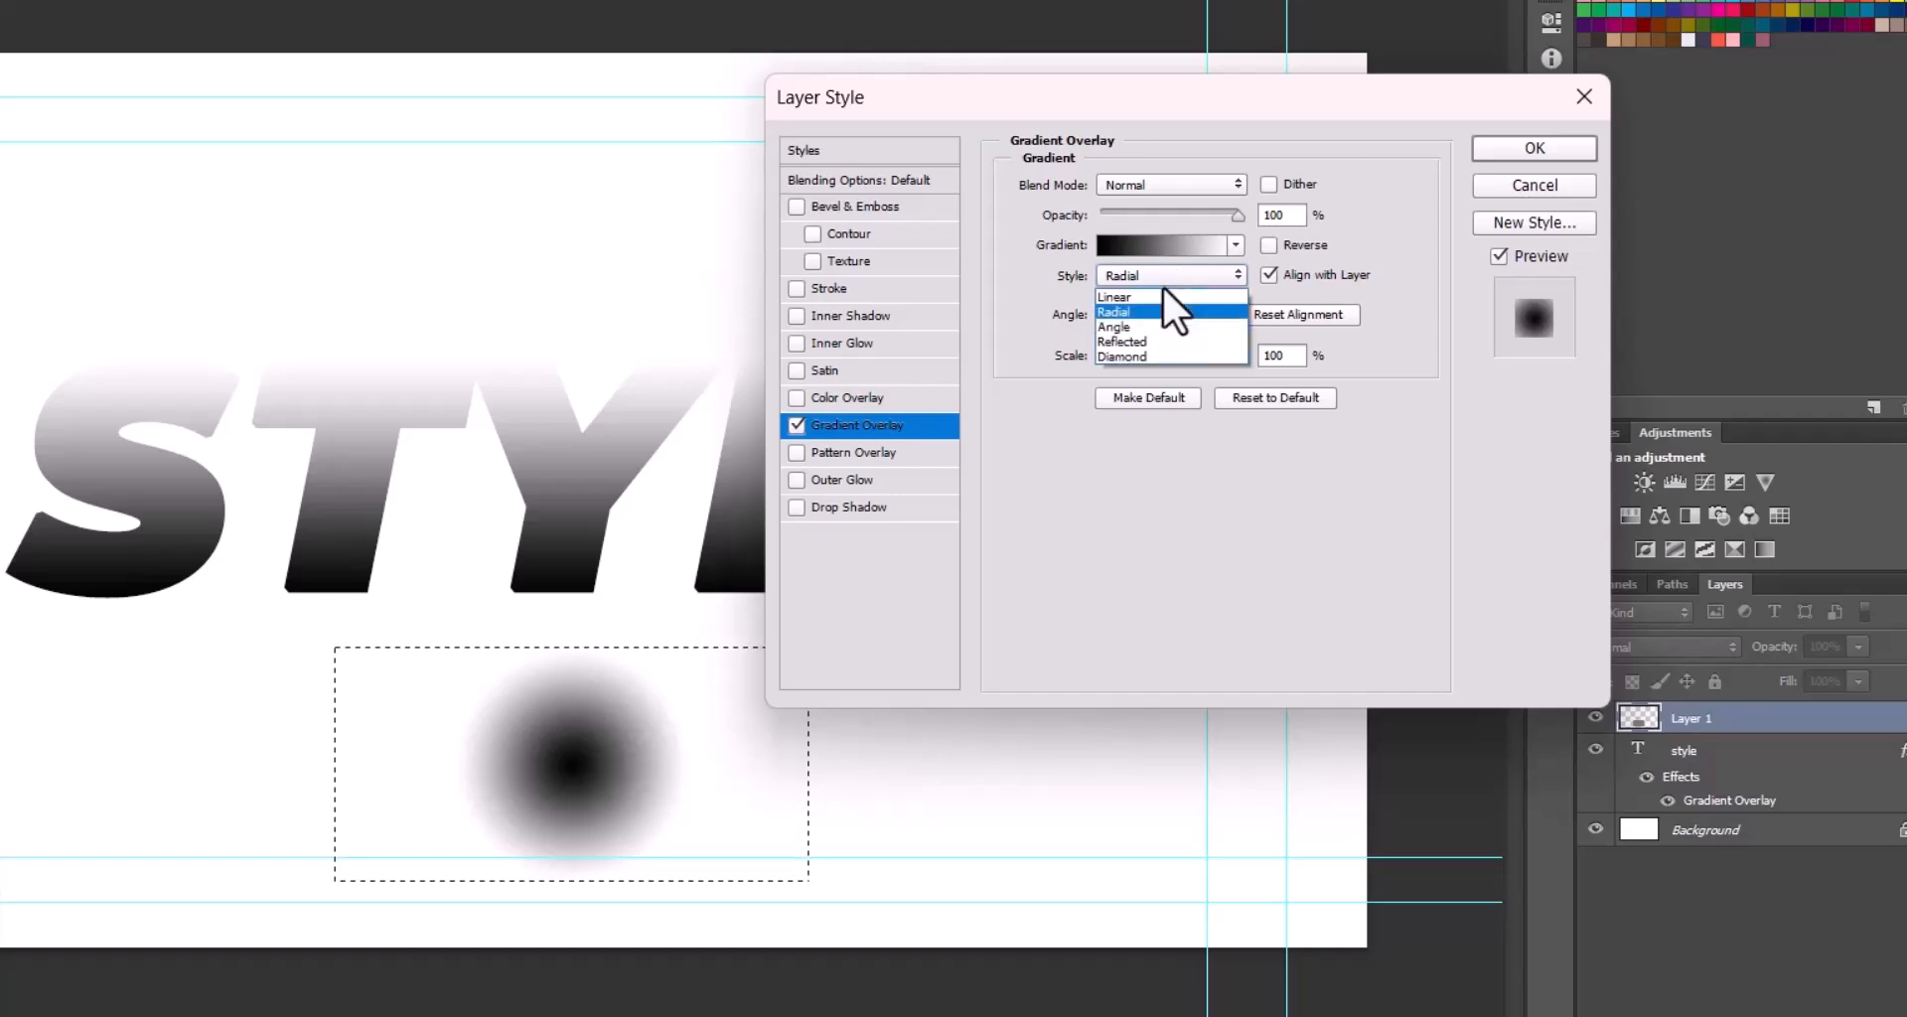
left_click(1164, 291)
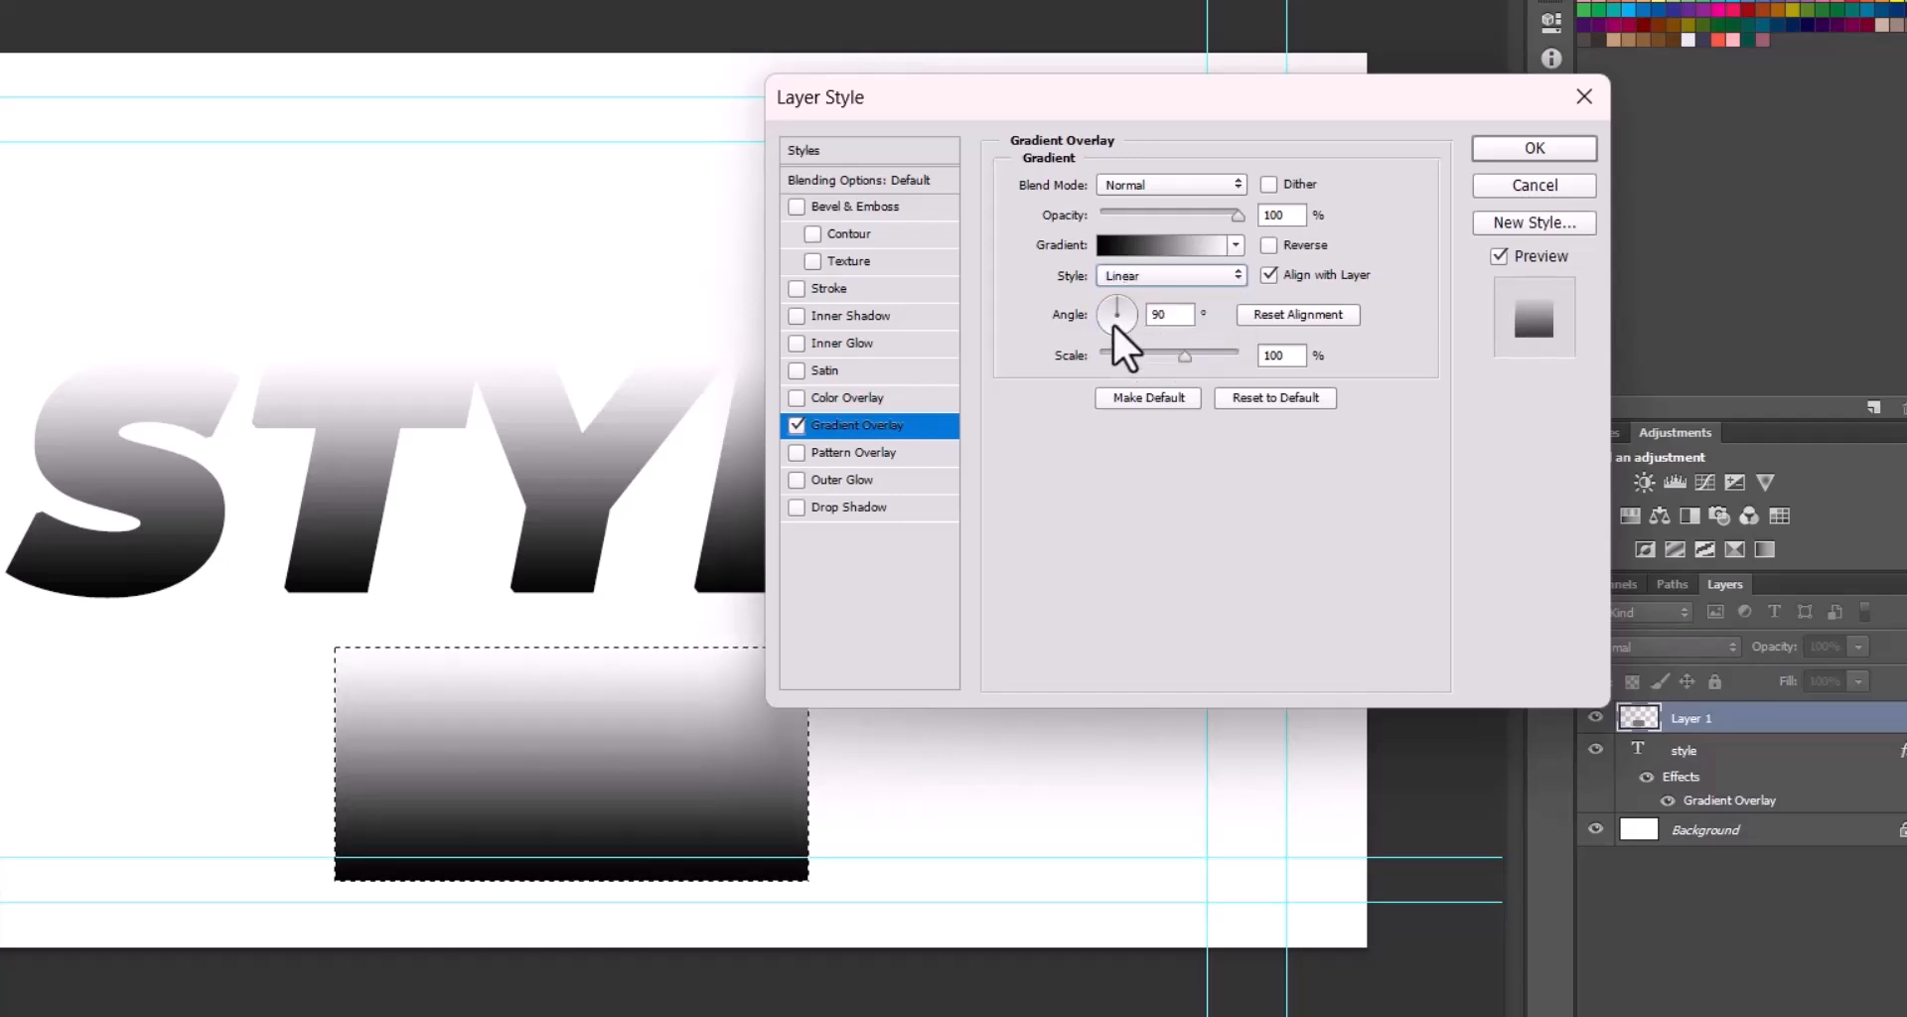
- Try a 180° gradient angle on the rectangle, return it to 90°, and compare Scale values of 150% and about 75%
left_click_drag(1112, 317, 987, 318)
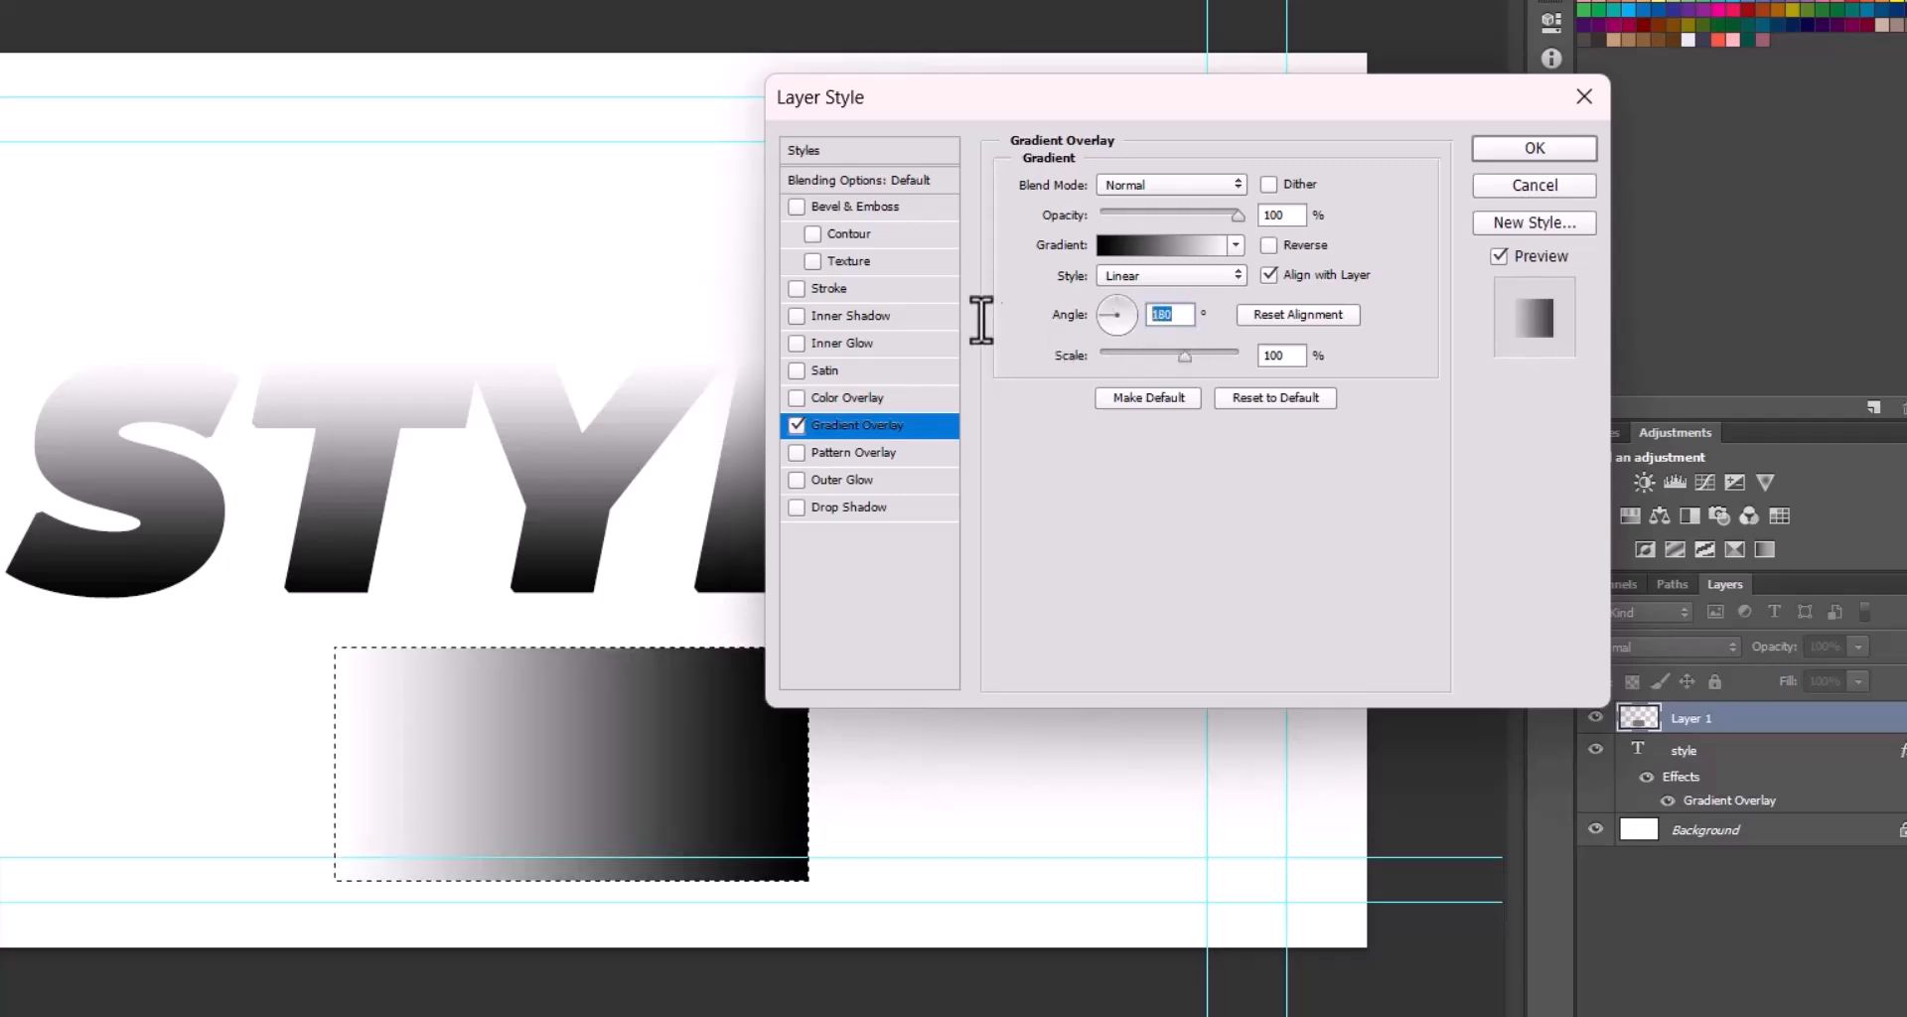
type("90")
left_click_drag(1184, 355, 1418, 364)
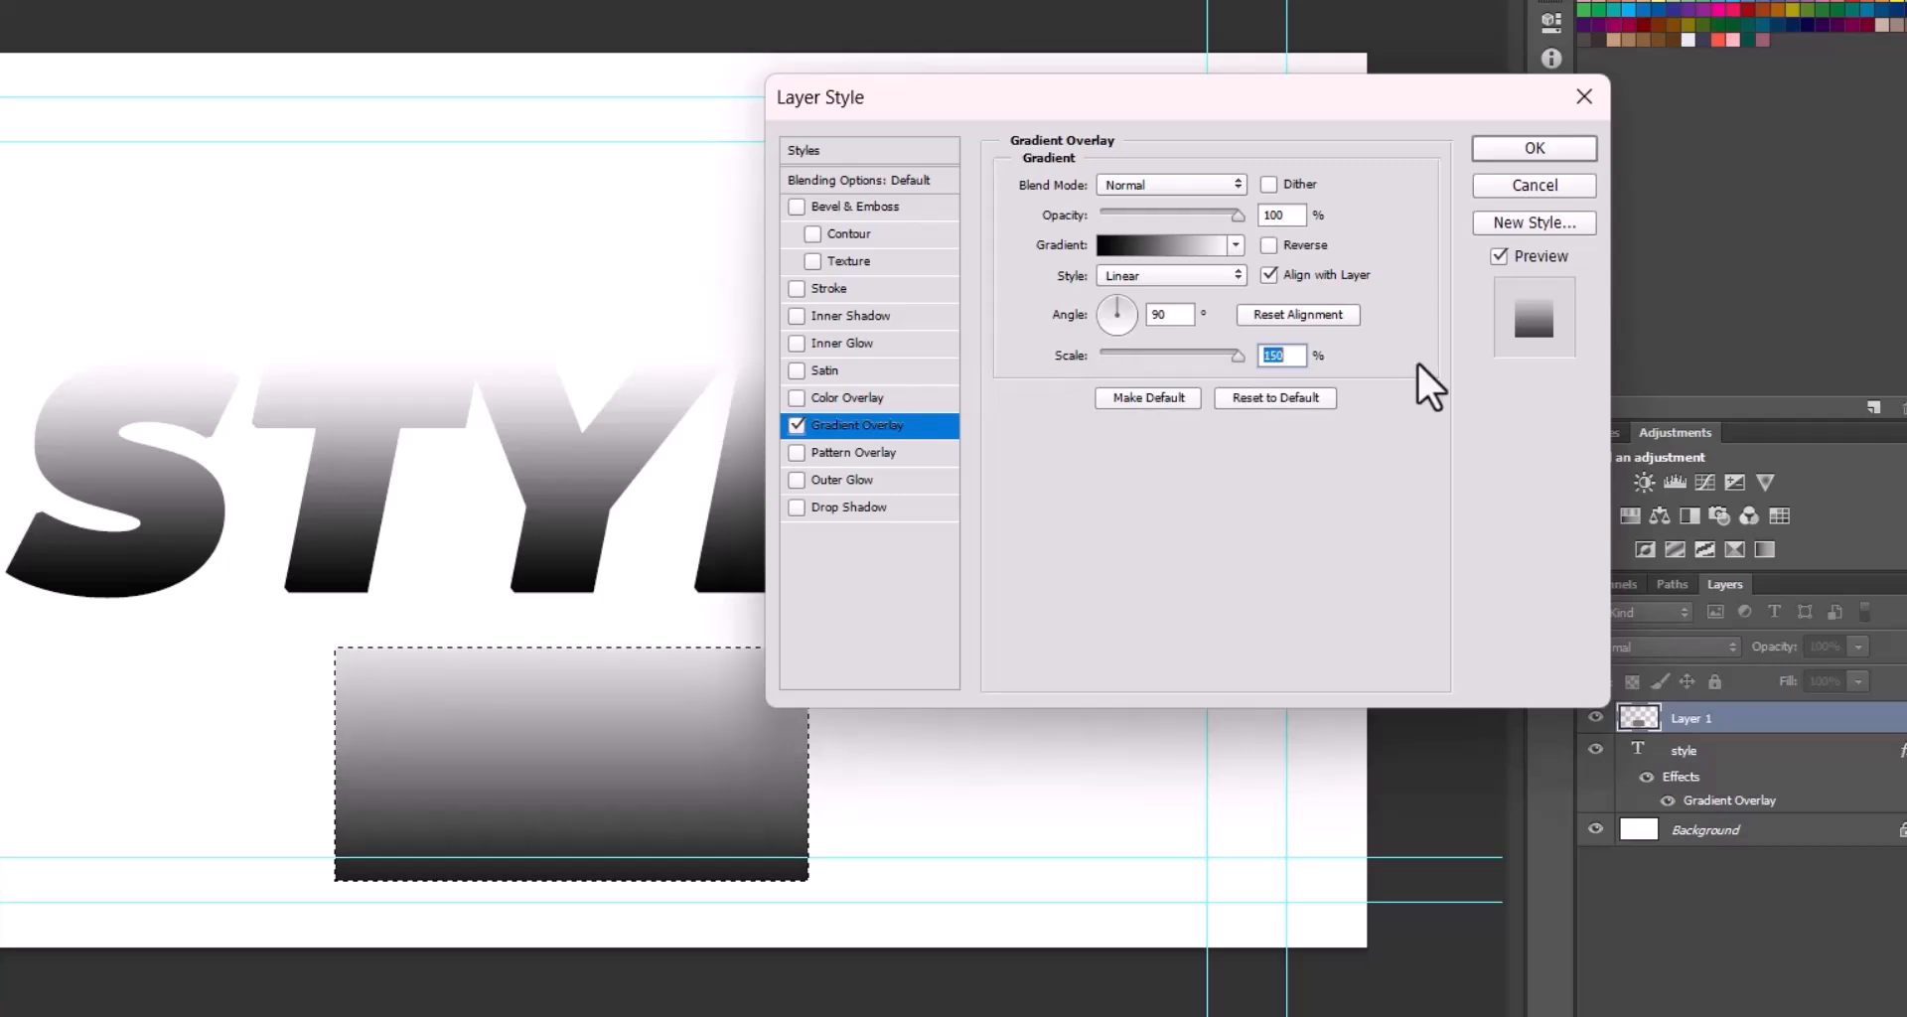
left_click(1160, 350)
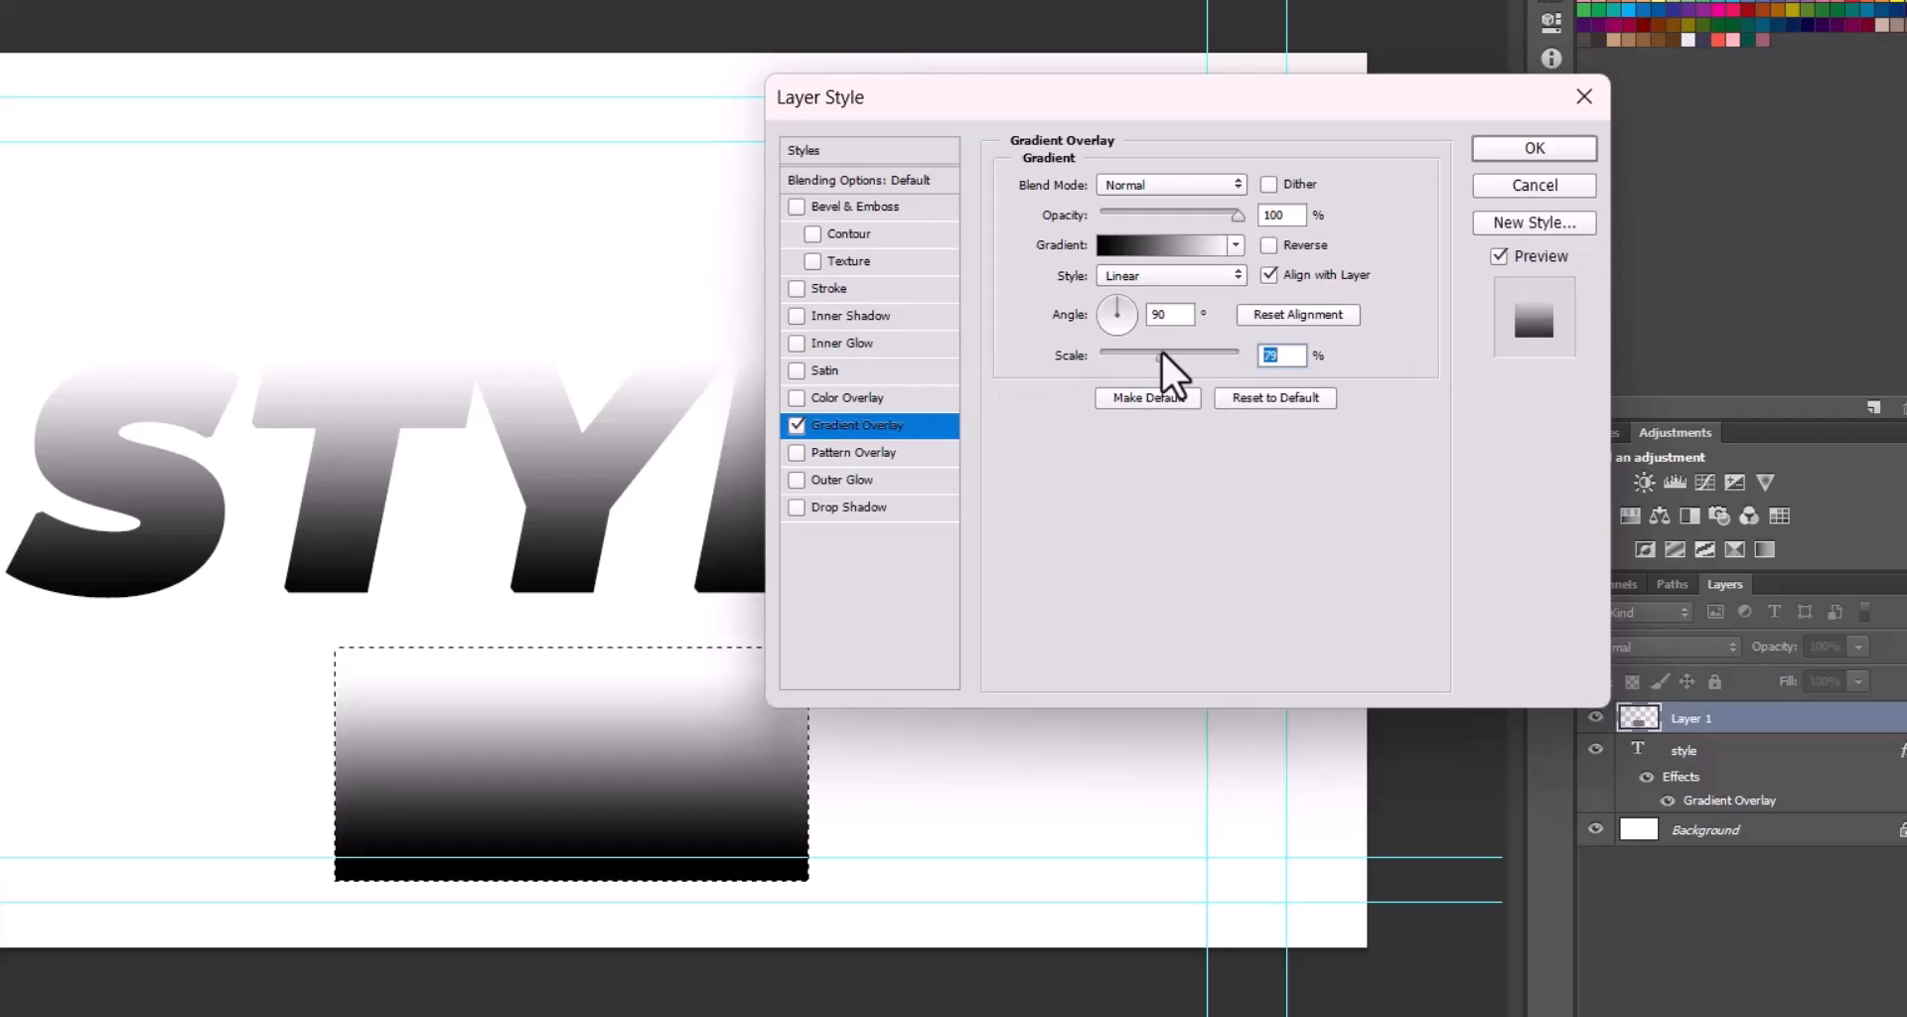
- Try several gradient presets on the rectangle, ending with Violet, Orange
left_click(1172, 243)
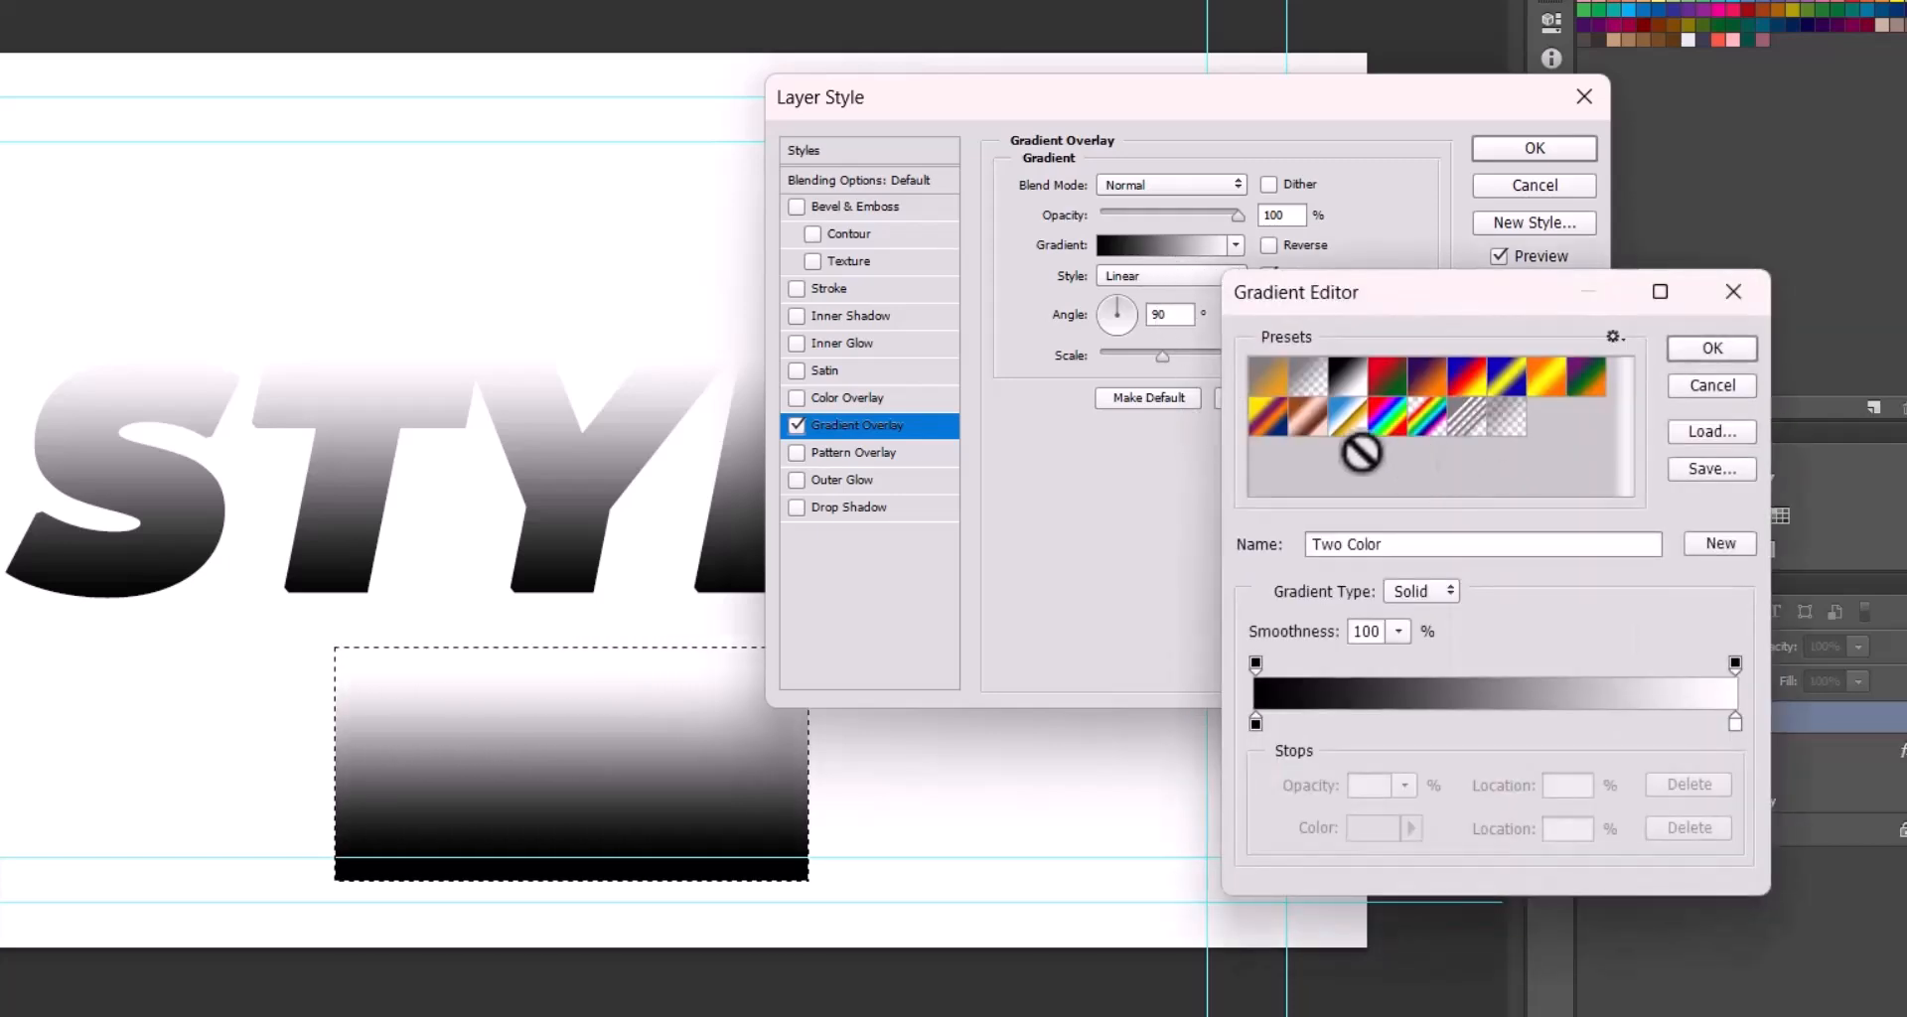
left_click(1280, 383)
left_click(1308, 378)
left_click(1347, 378)
left_click(1426, 378)
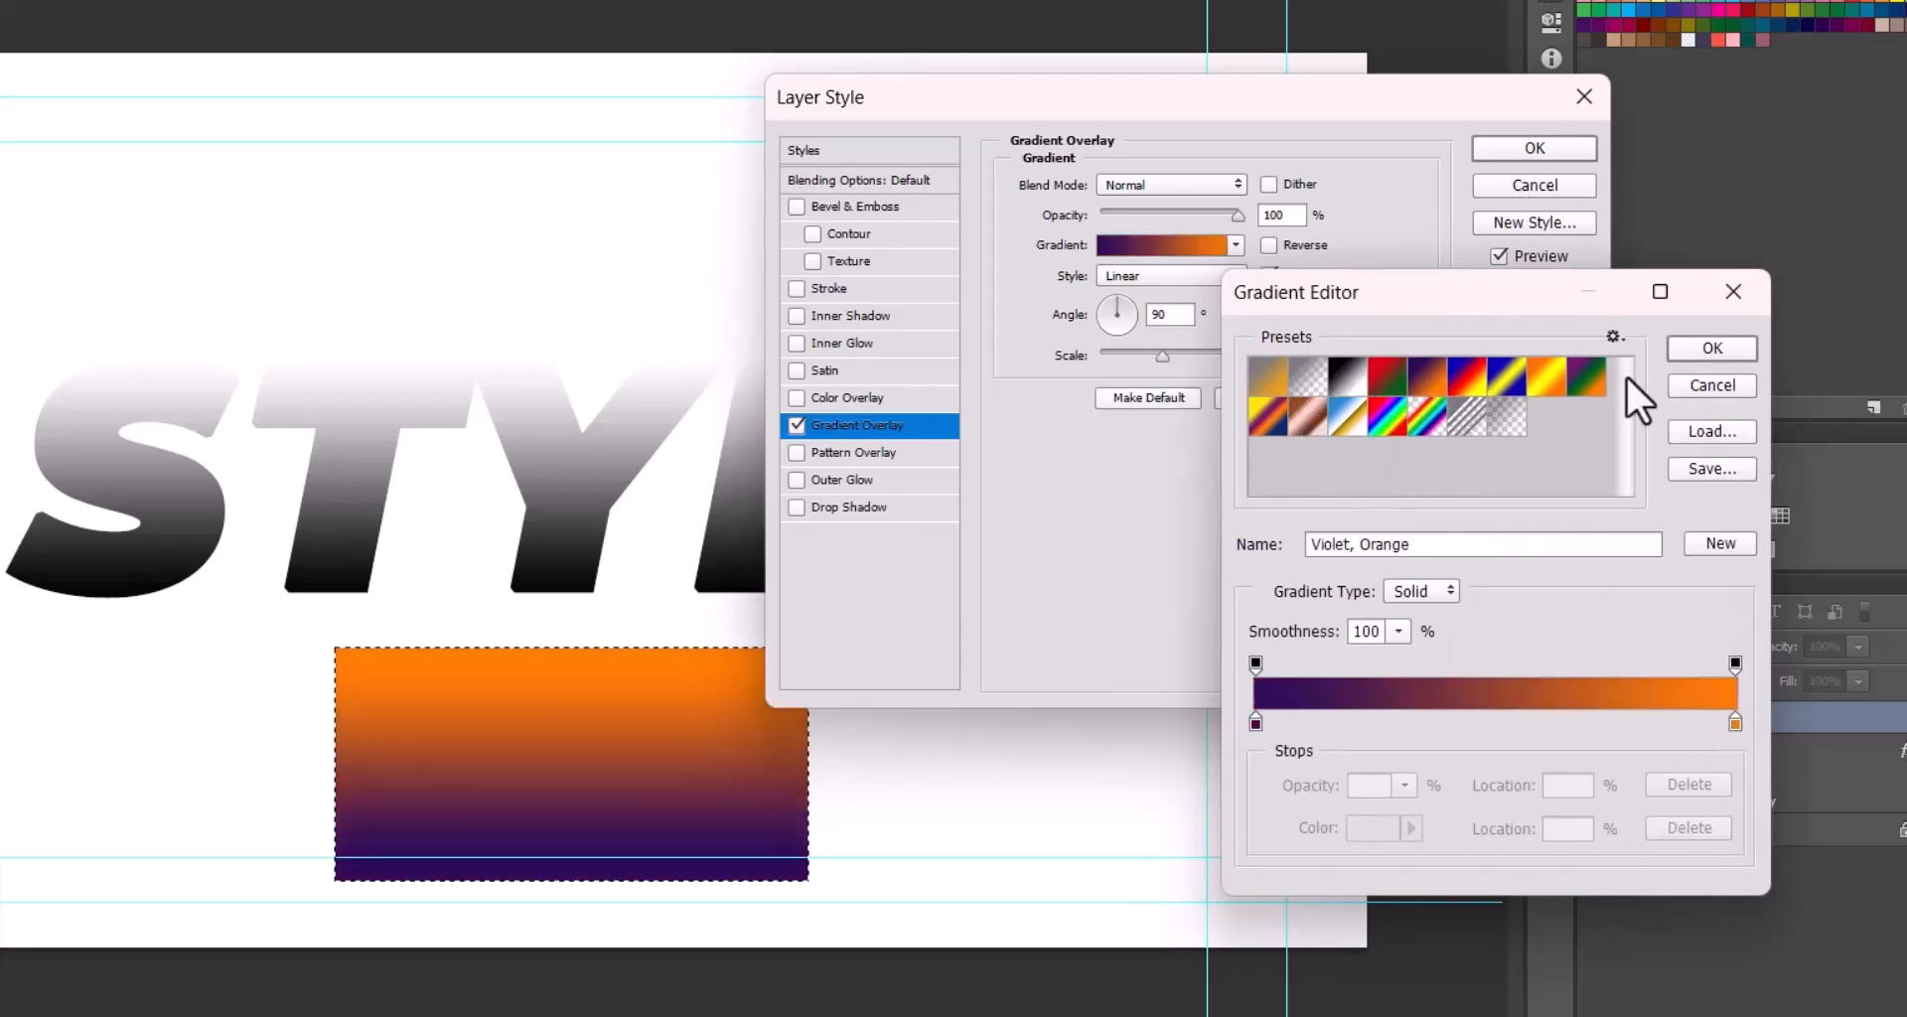
- Discard the rectangle's gradient and layer style changes and delete its layer
left_click(1712, 384)
left_click(1542, 189)
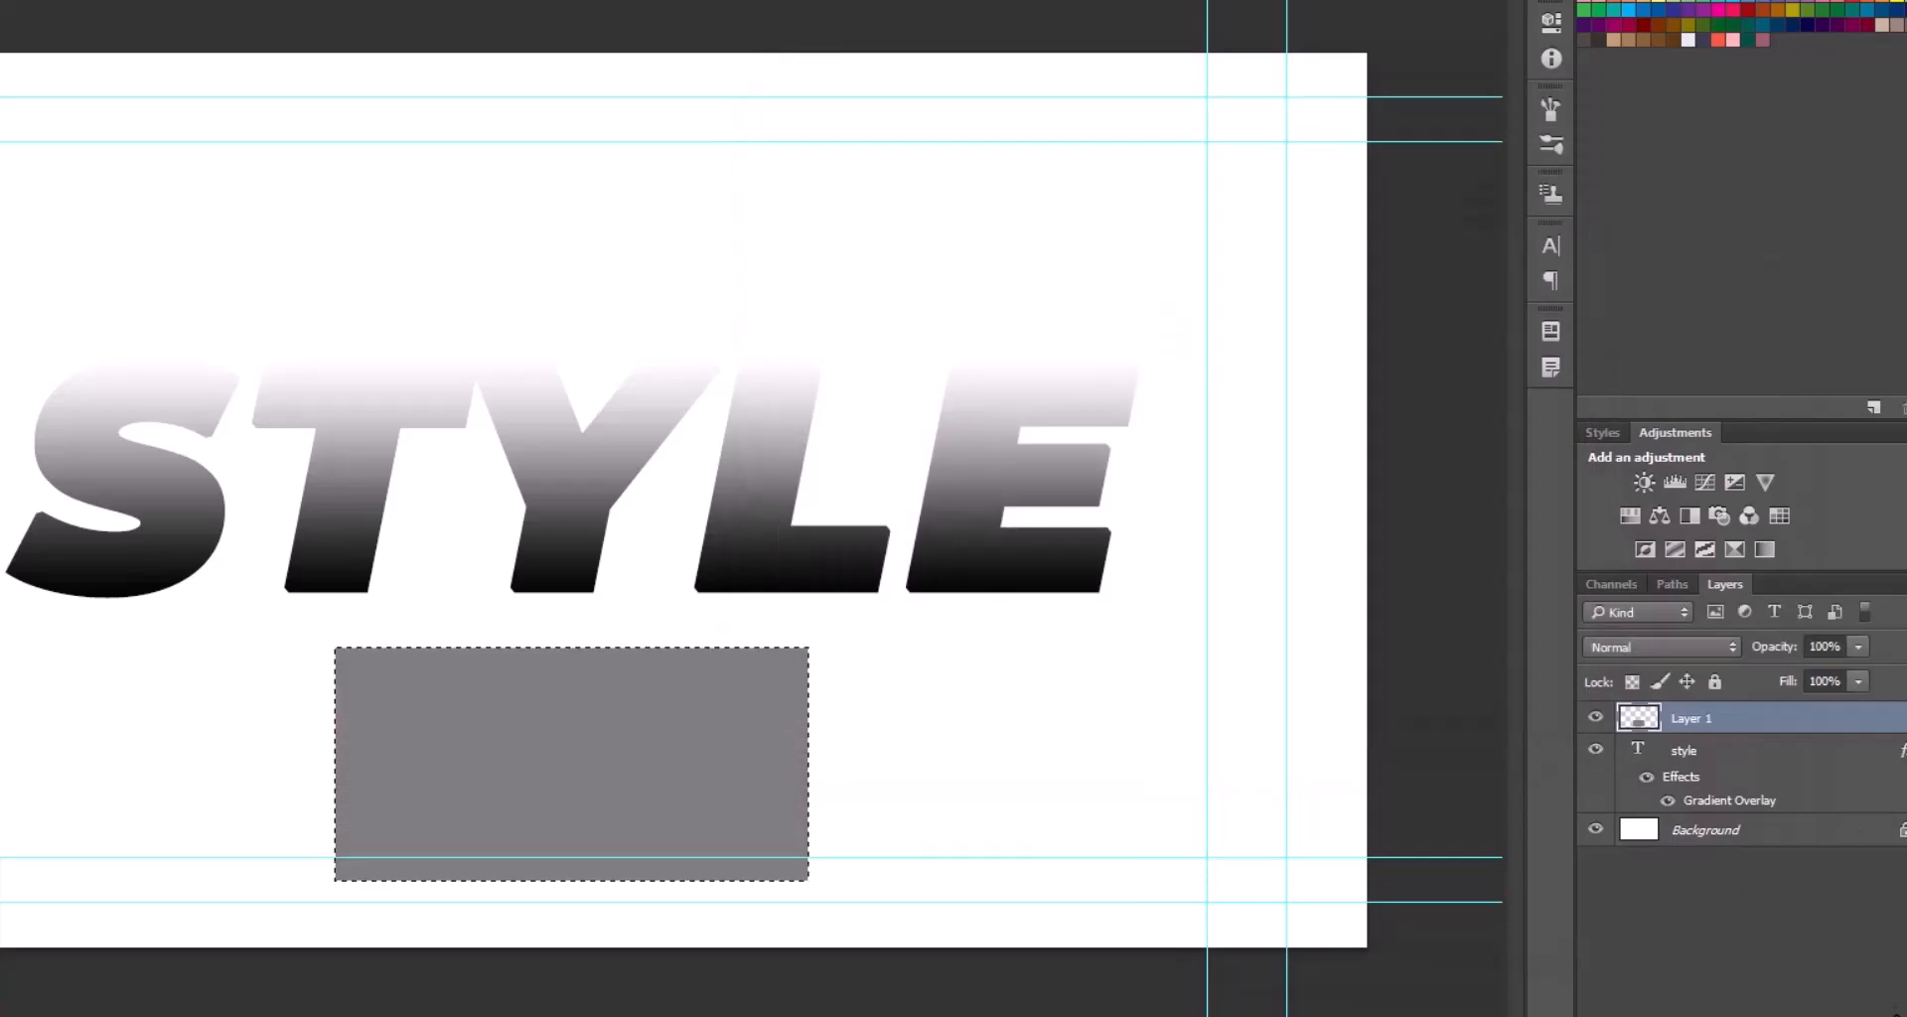
key("Delete")
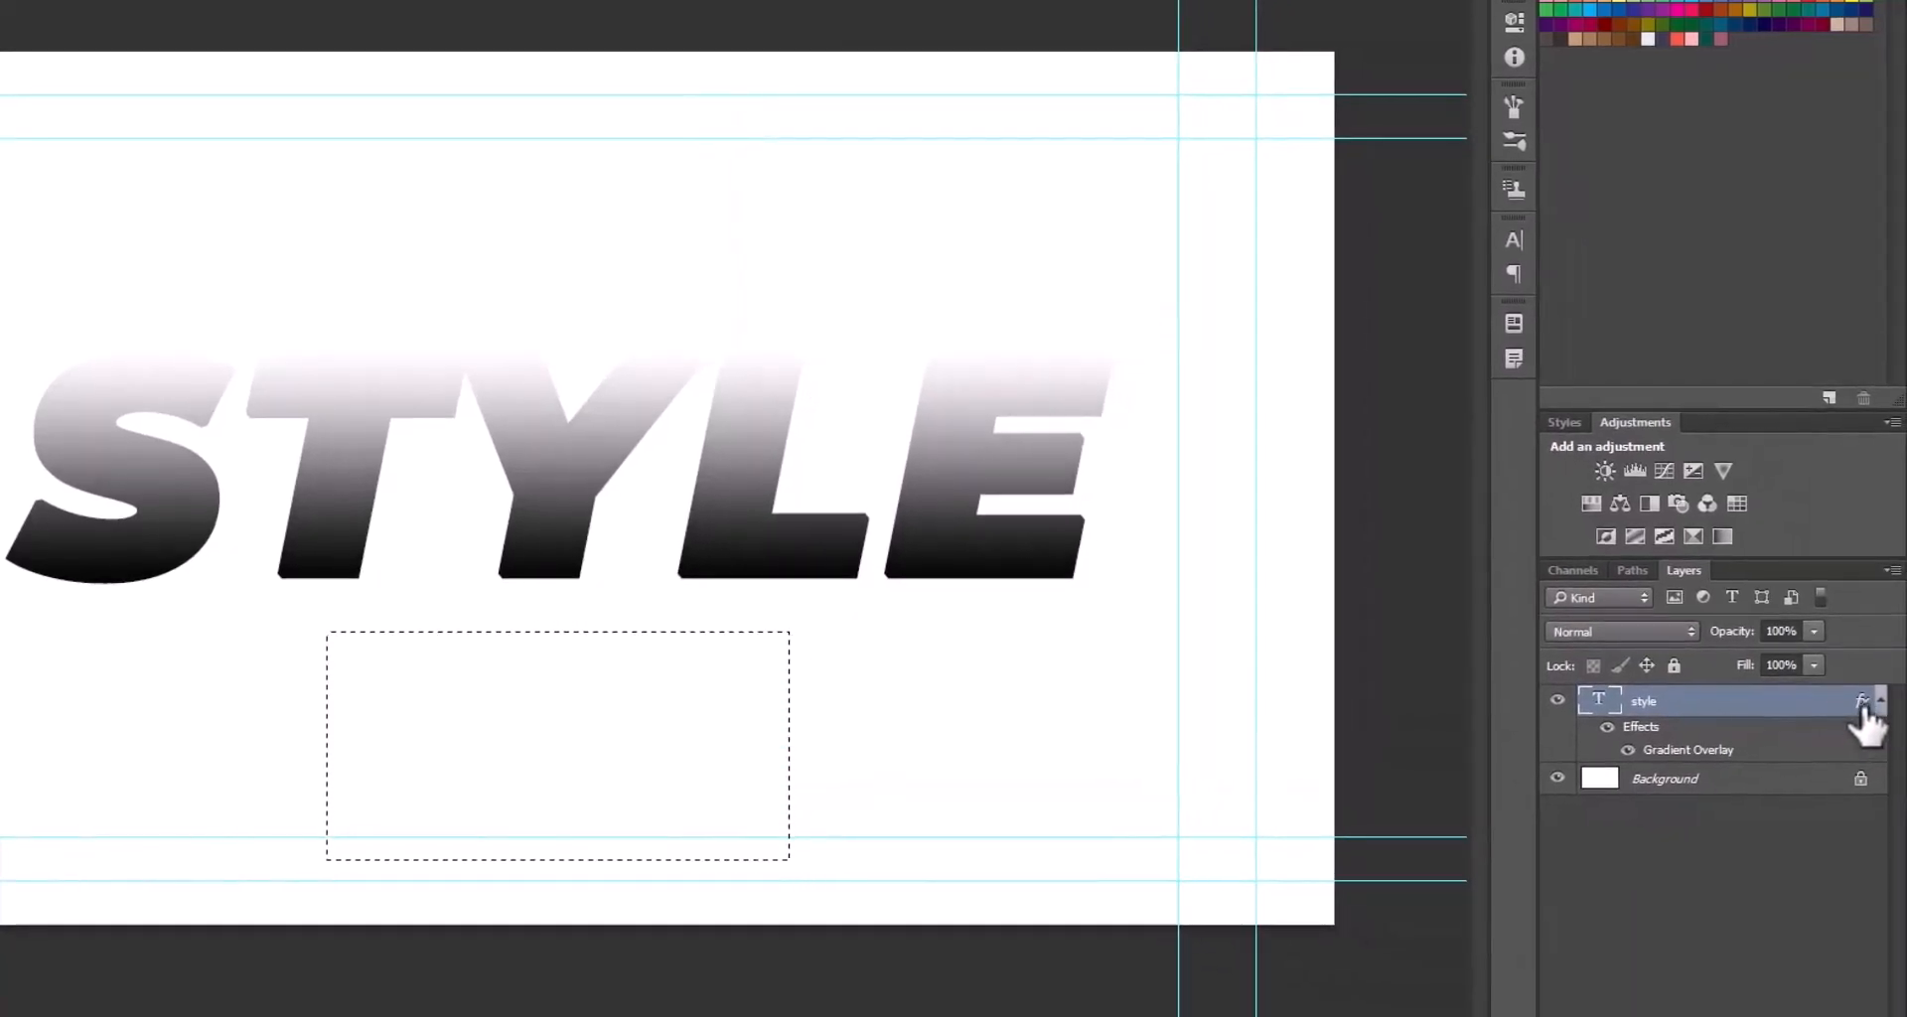
double_click(1813, 707)
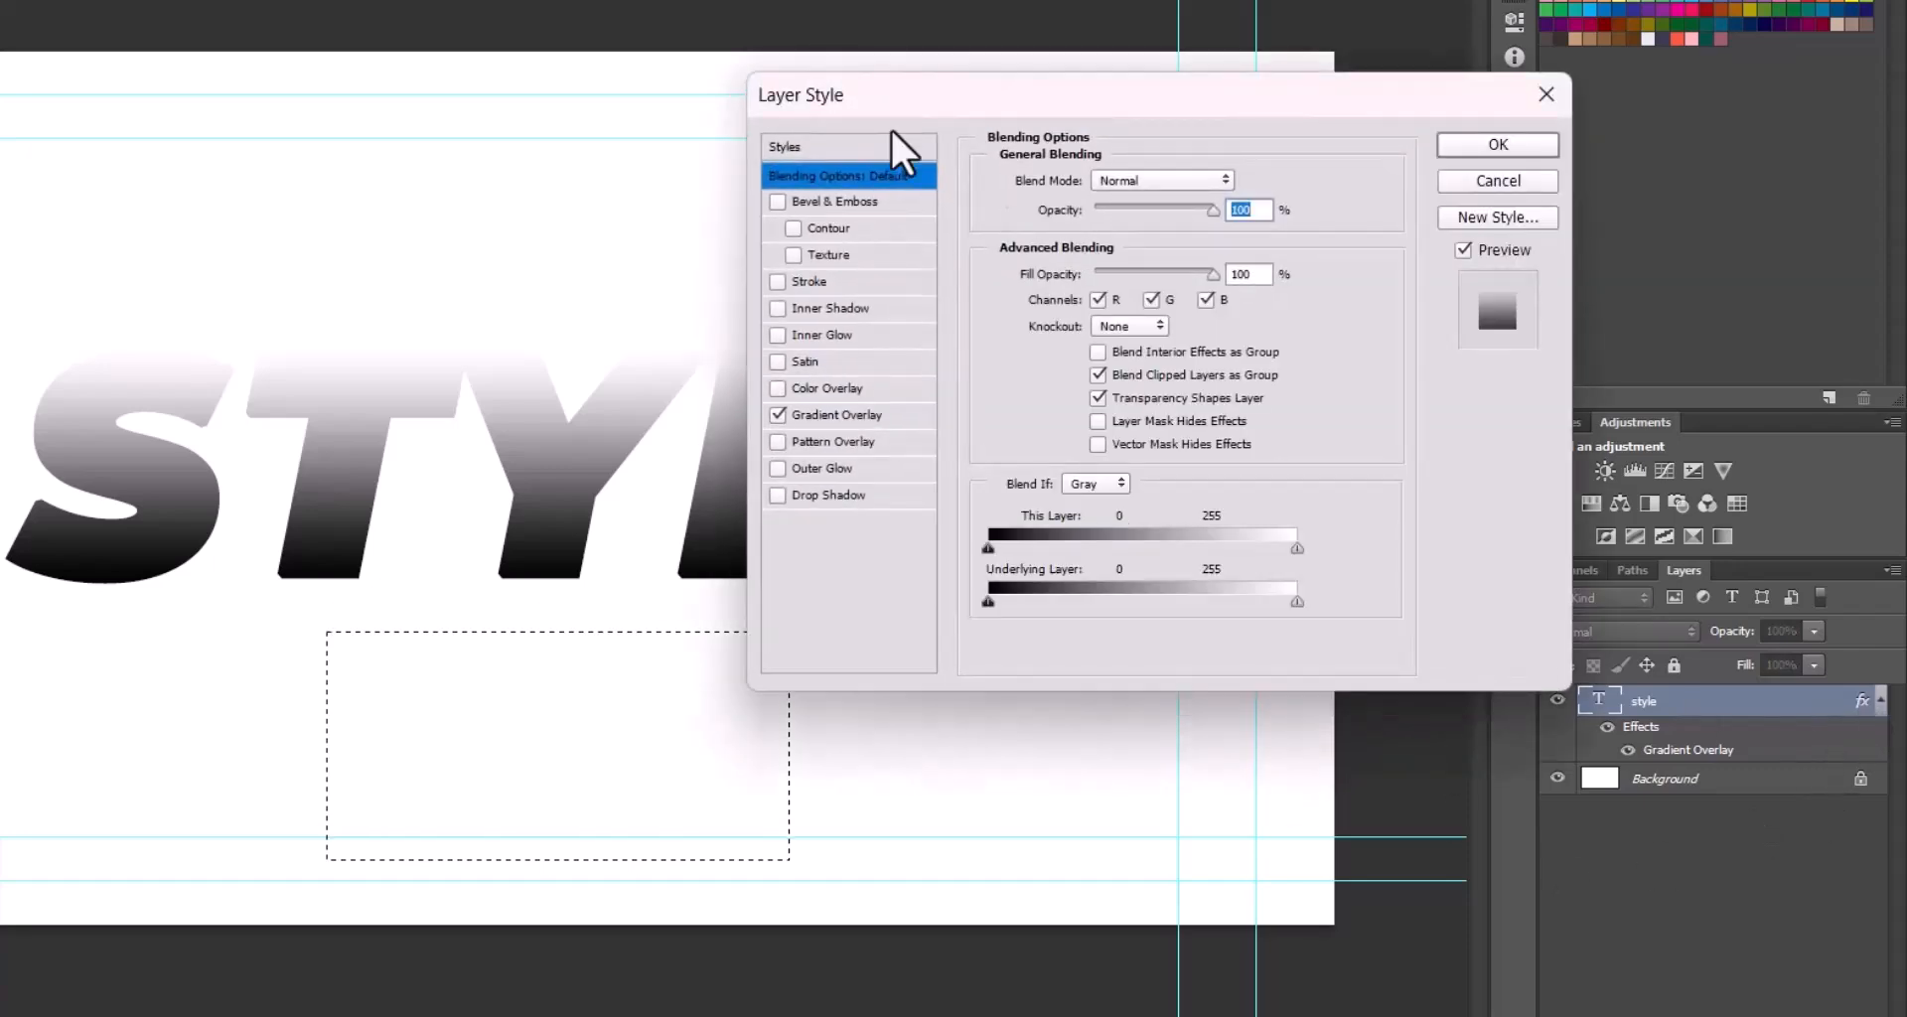
left_click_drag(952, 106, 1051, 168)
left_click(1592, 244)
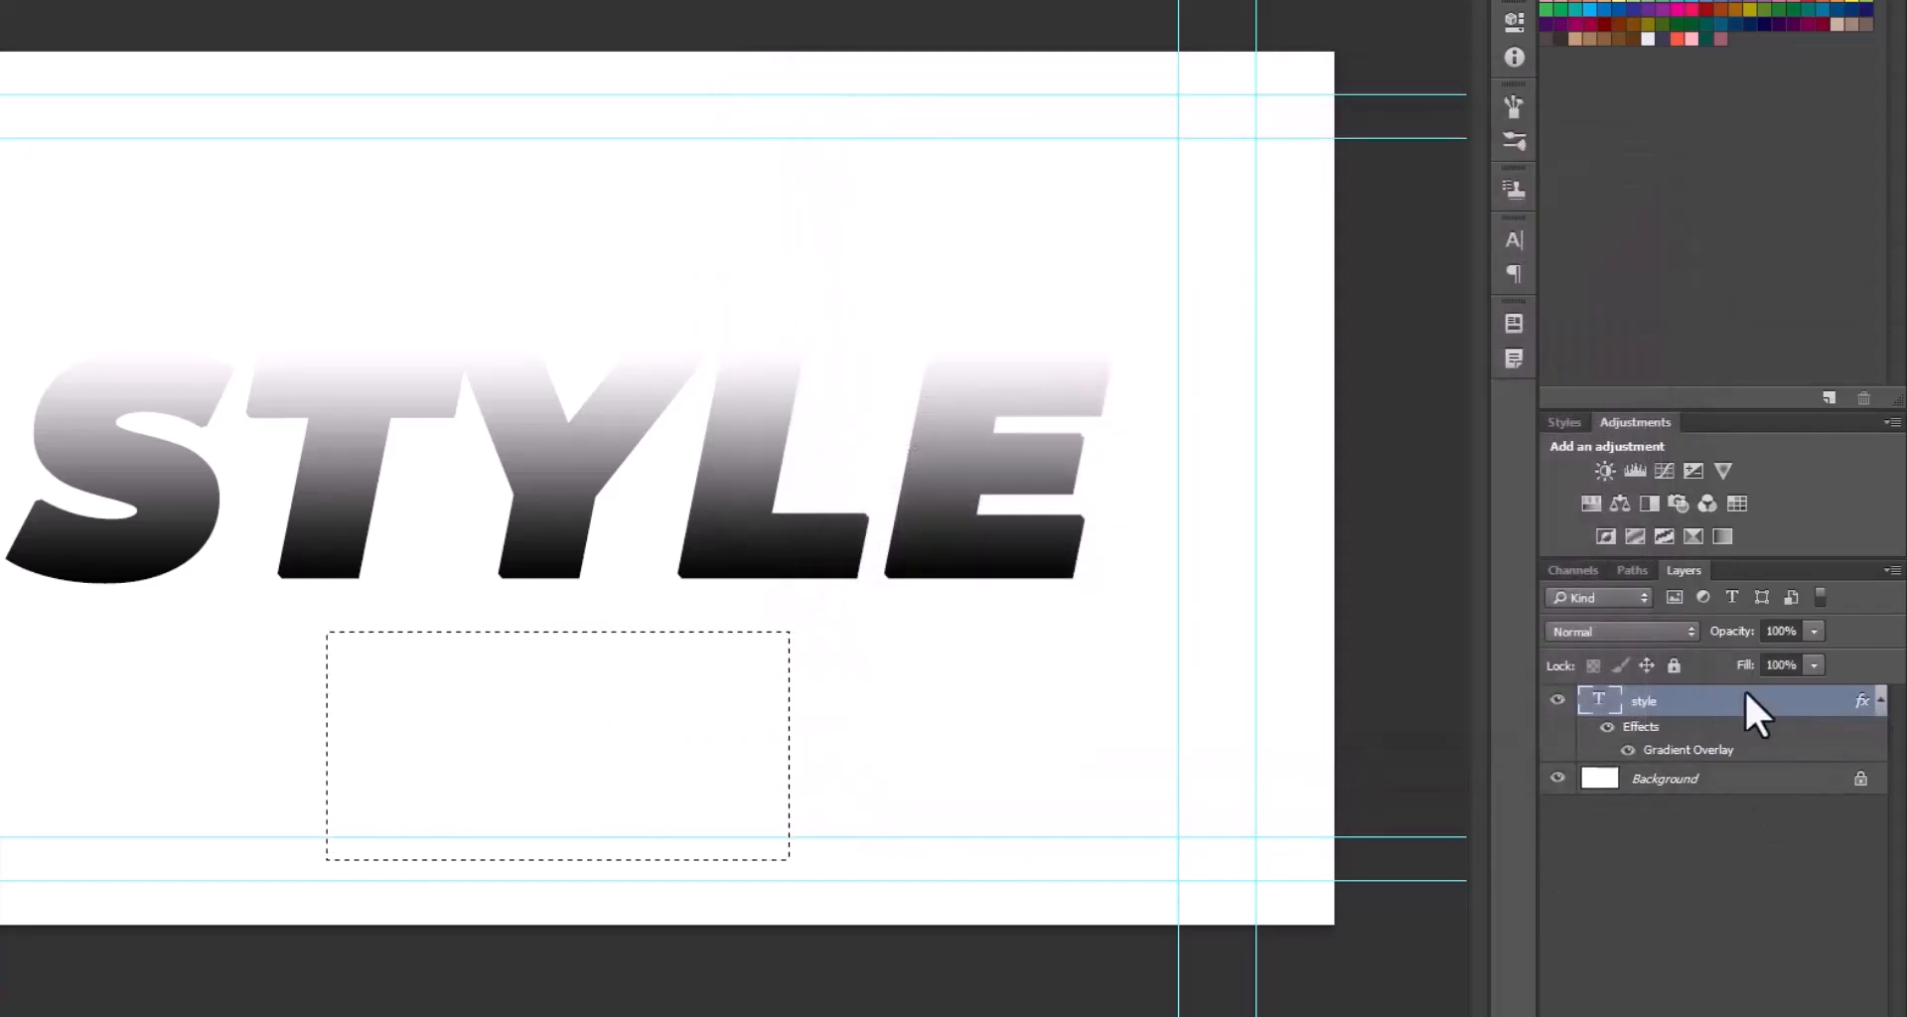
- Clear the layer style of the STYLE text layer and add a fresh Gradient Overlay to it
right_click(1745, 703)
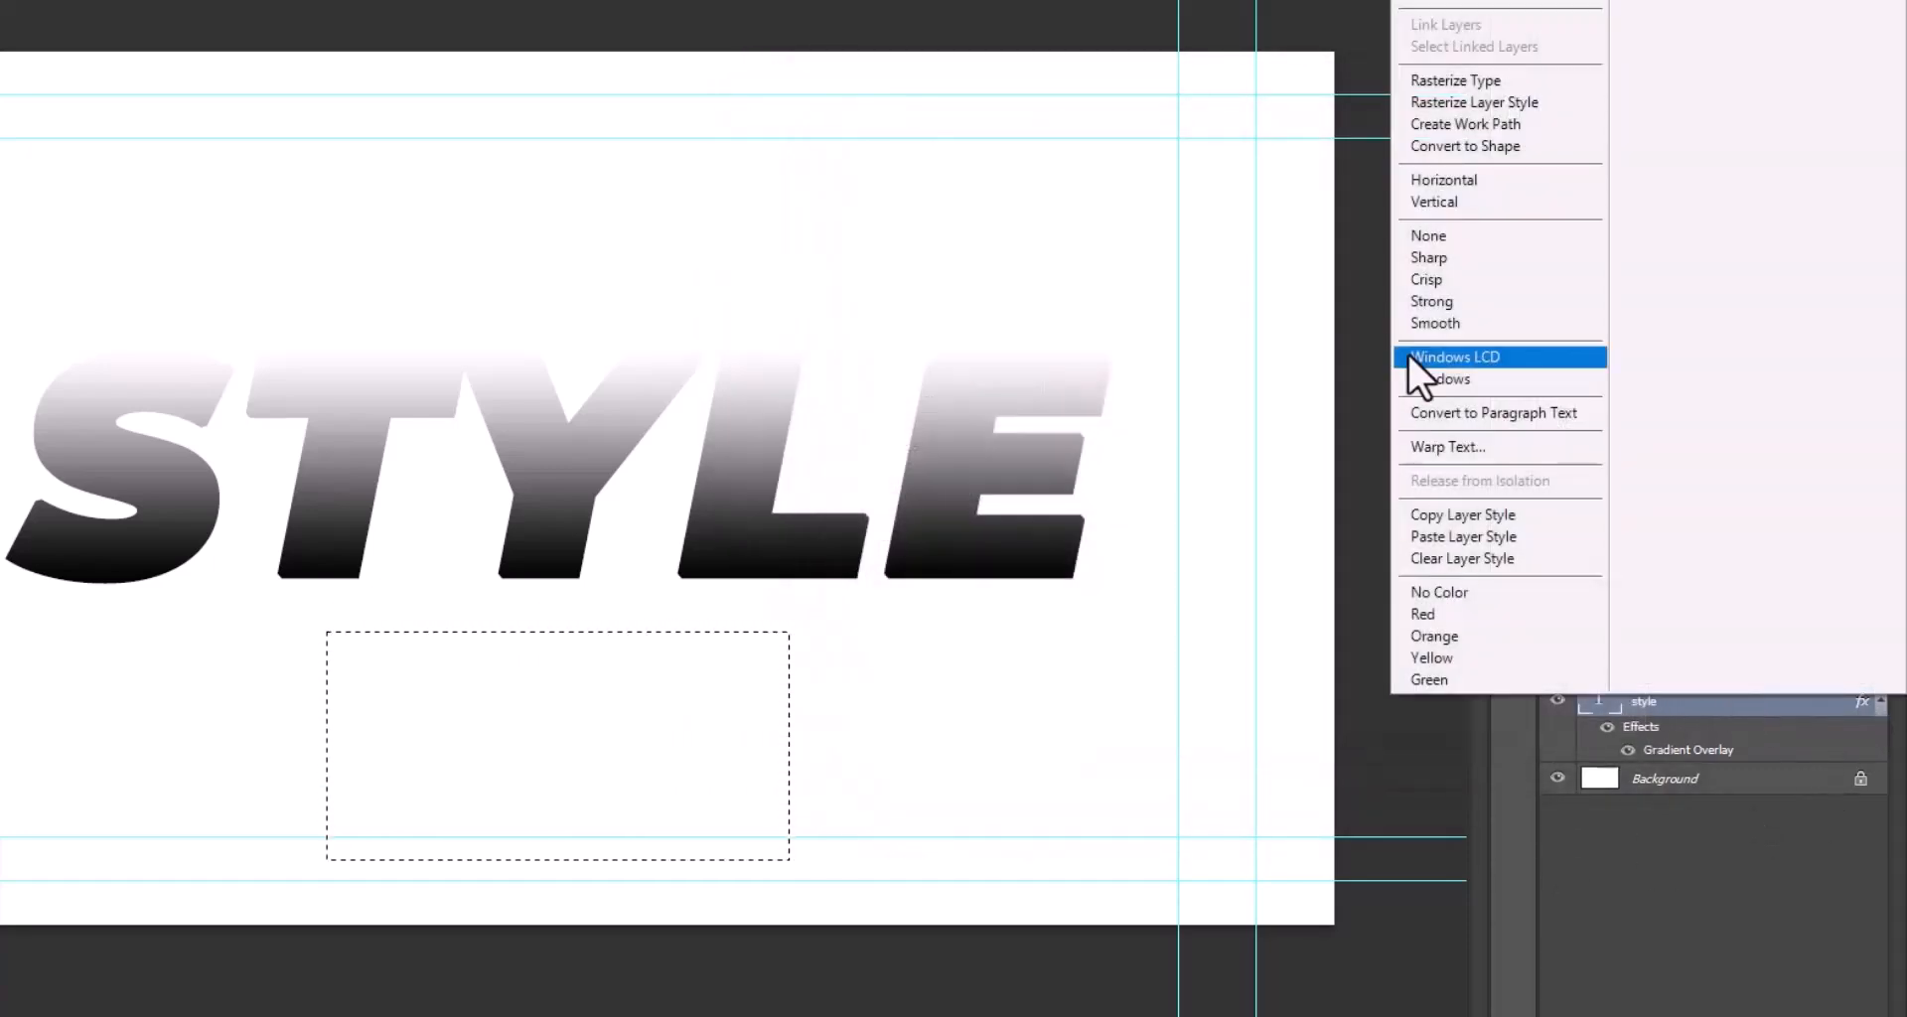
left_click(1492, 559)
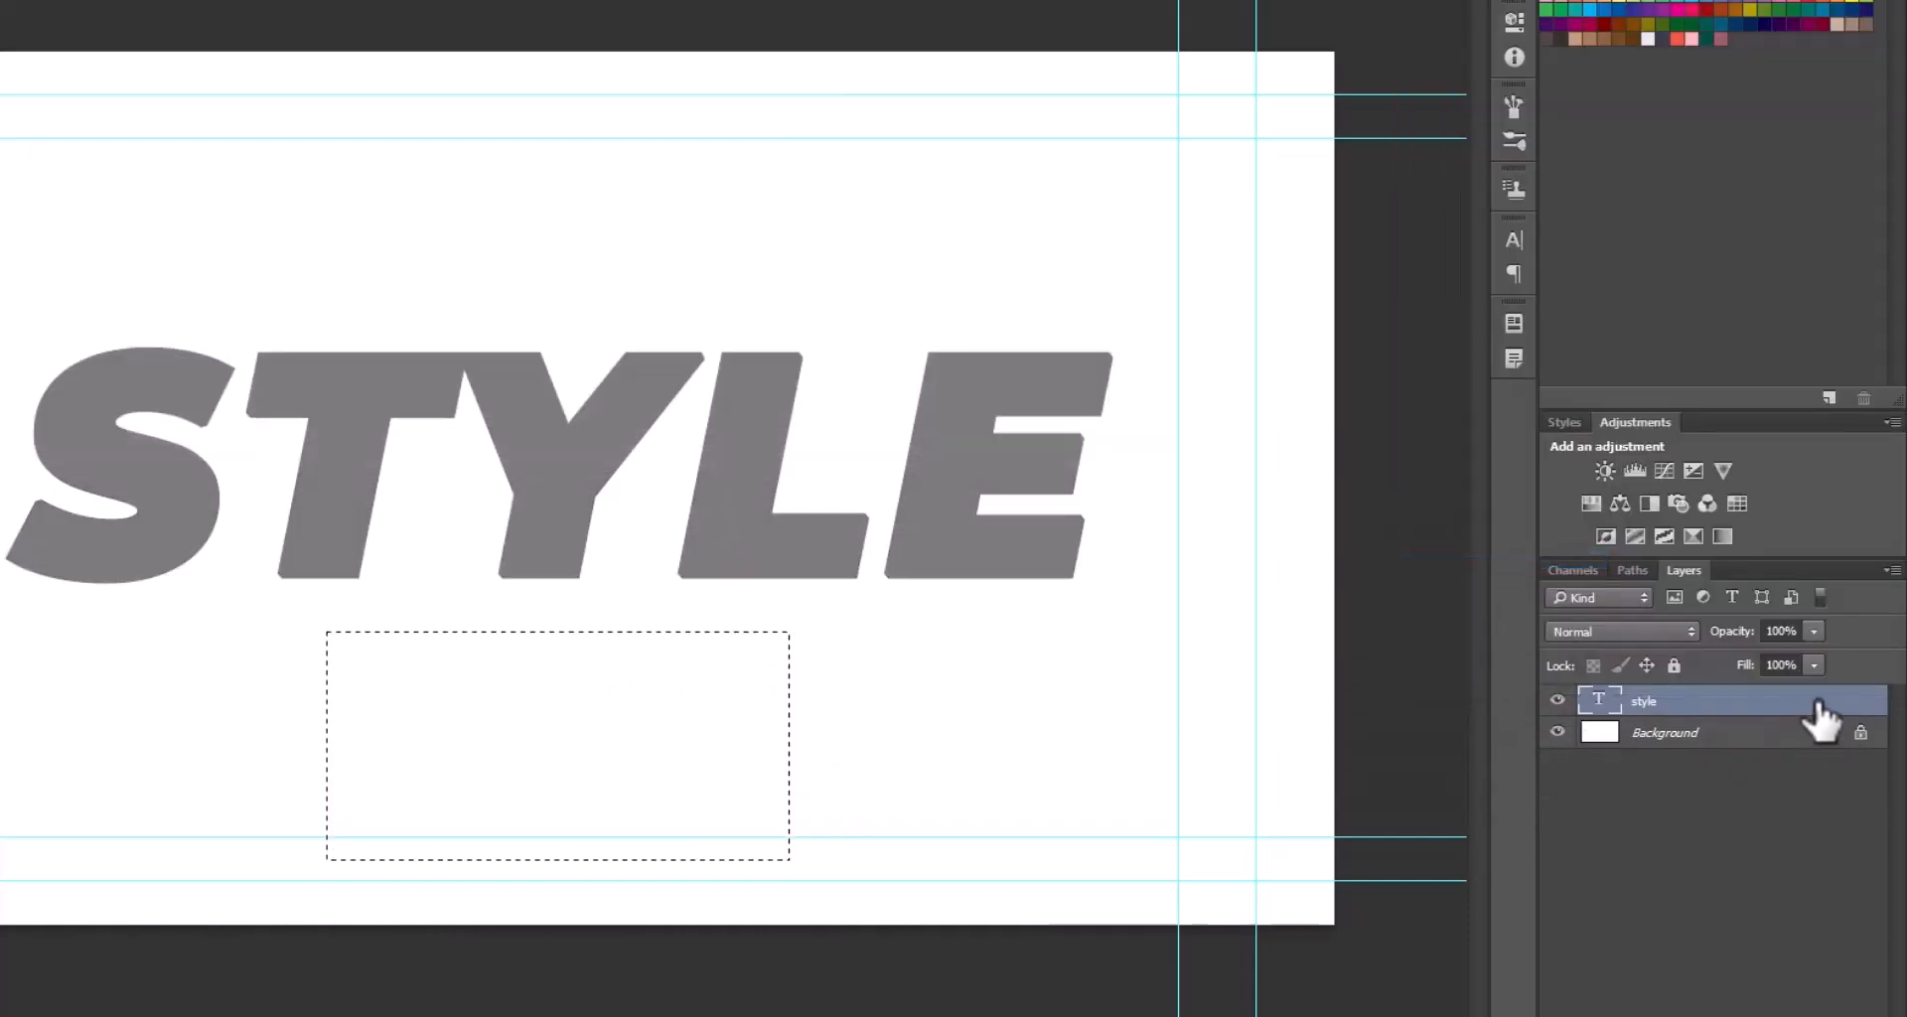
double_click(1687, 695)
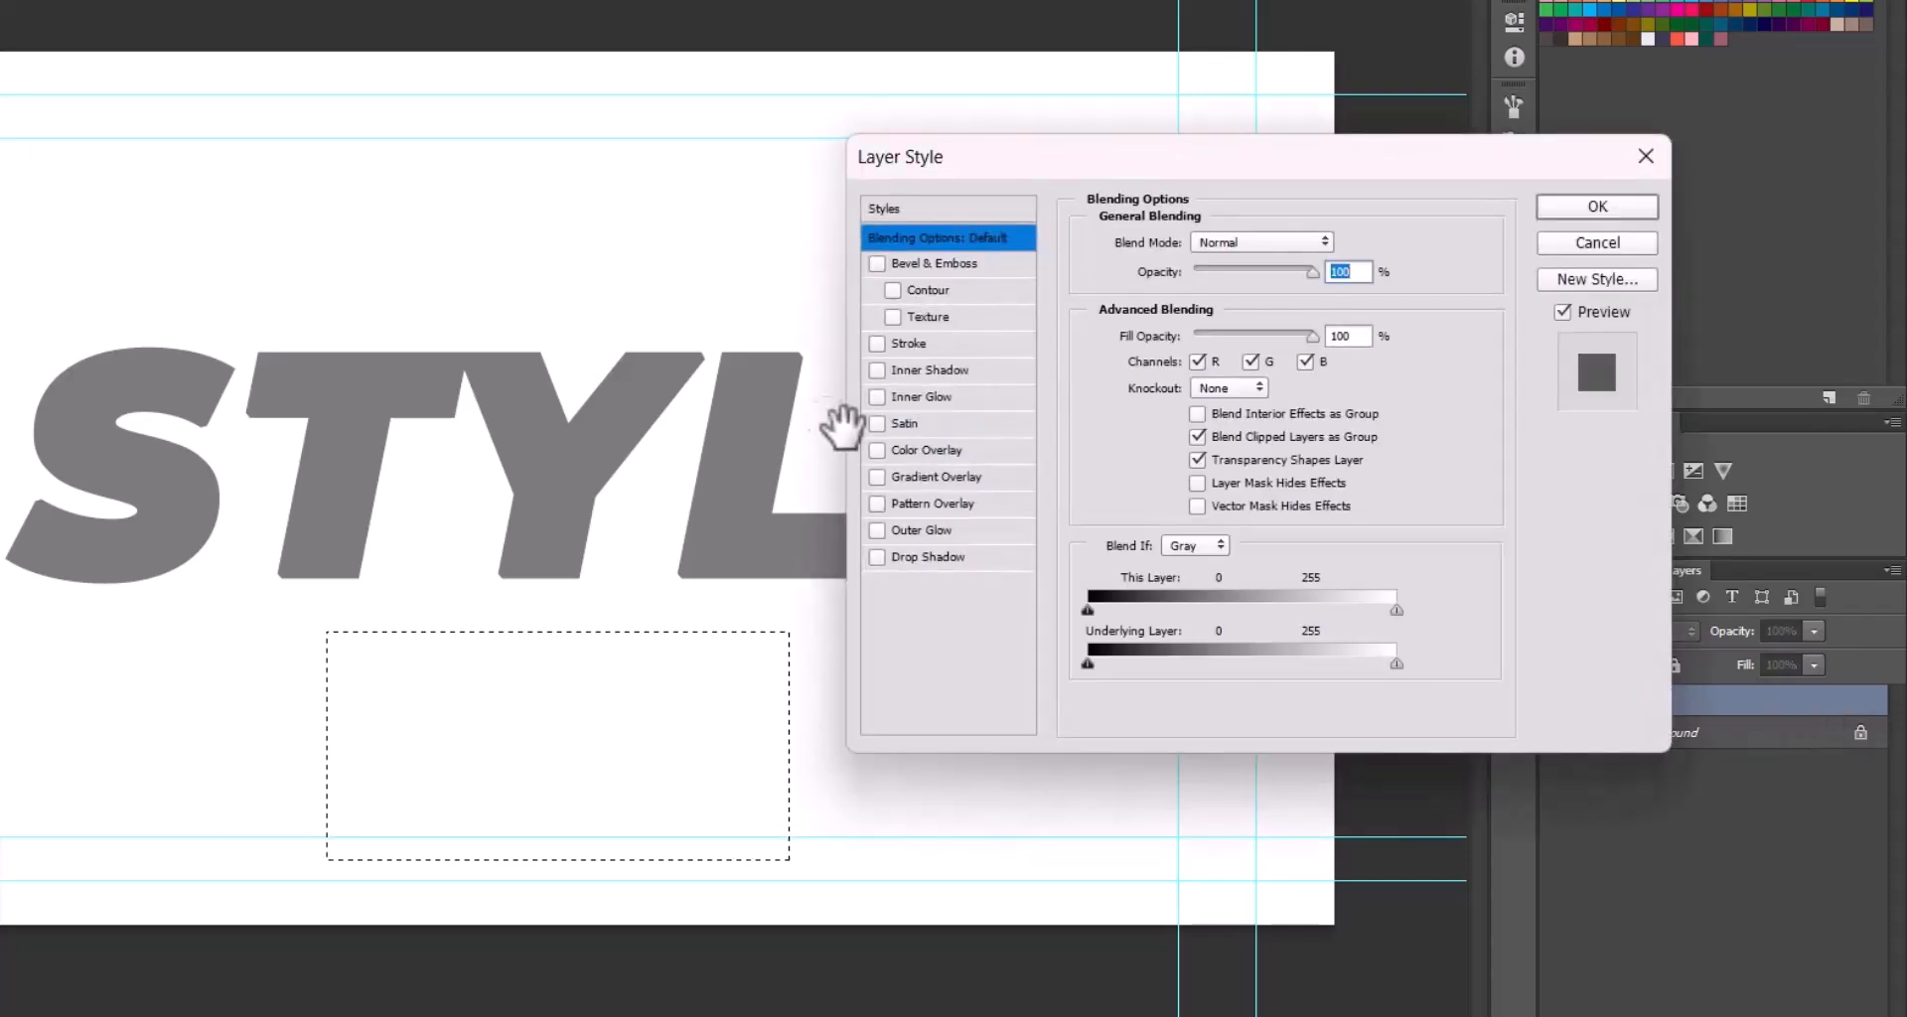
left_click(958, 478)
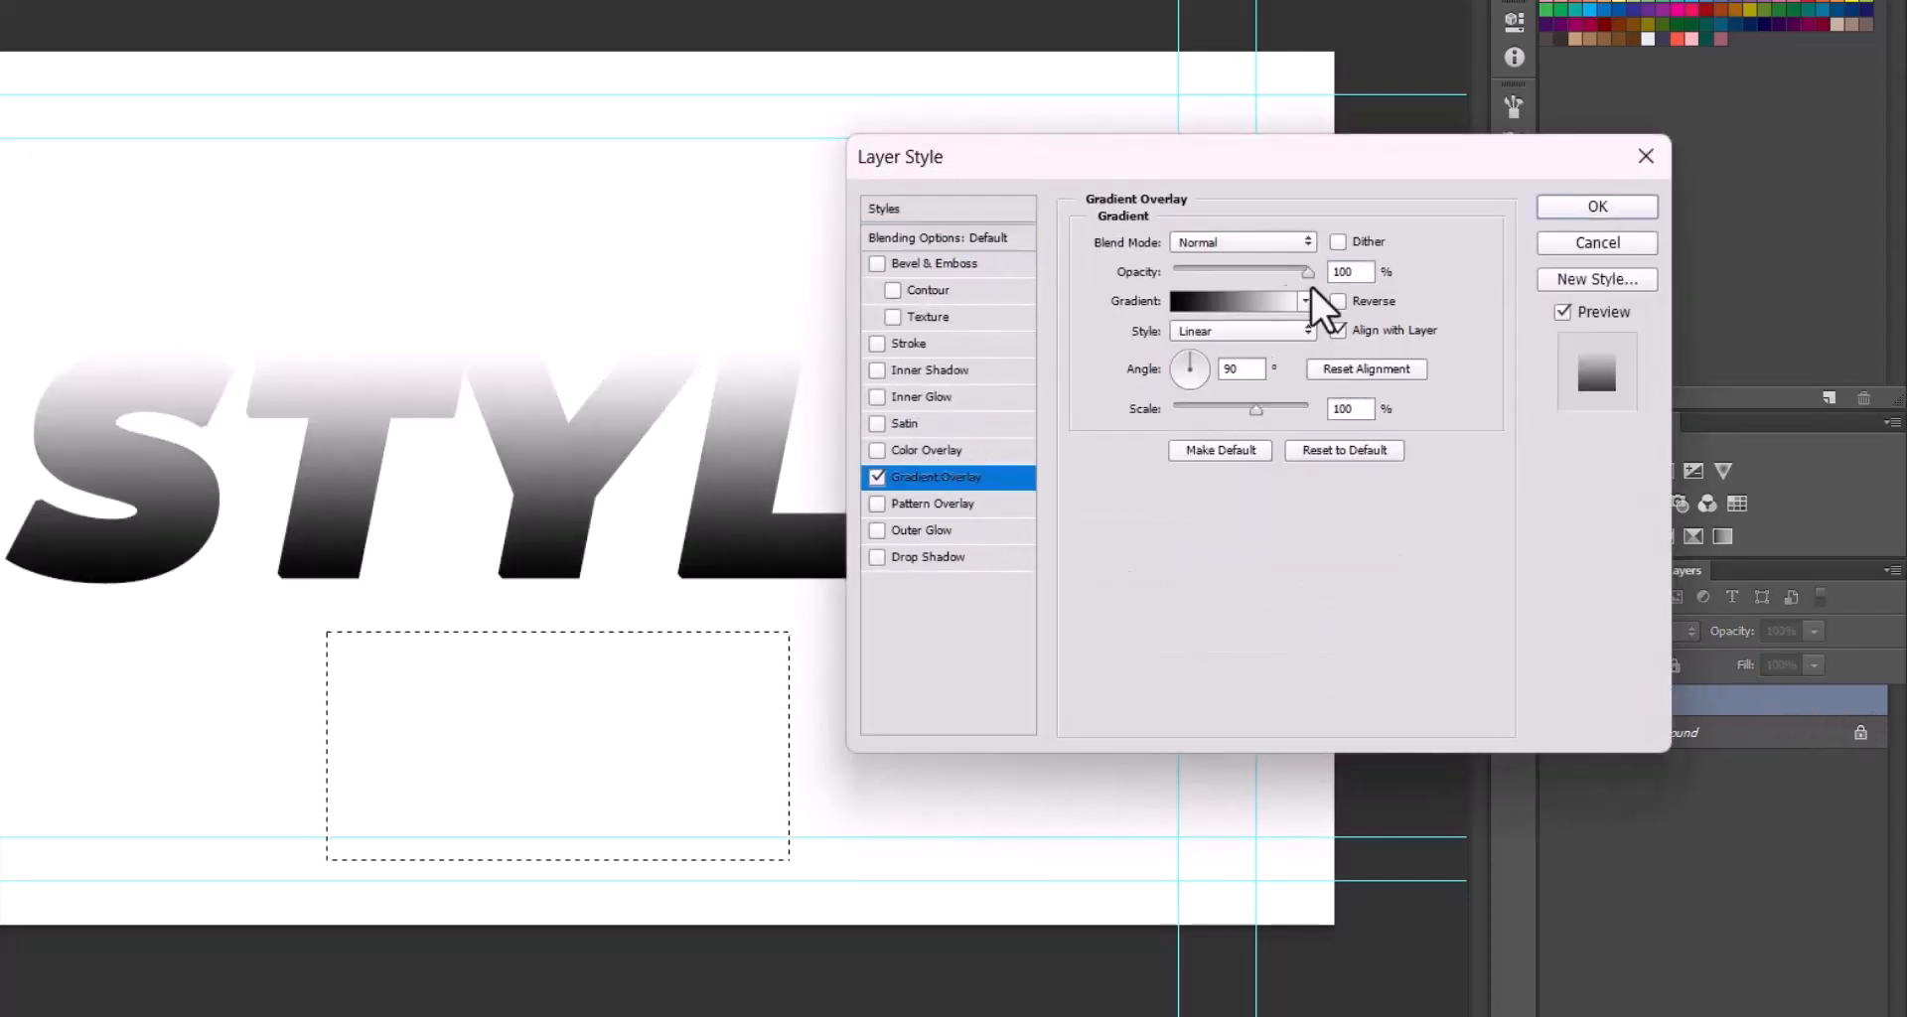
- Try several gradient presets on the STYLE text, including Black, White and Spectrum, ending with Orange, Yellow, Orange
left_click(1228, 306)
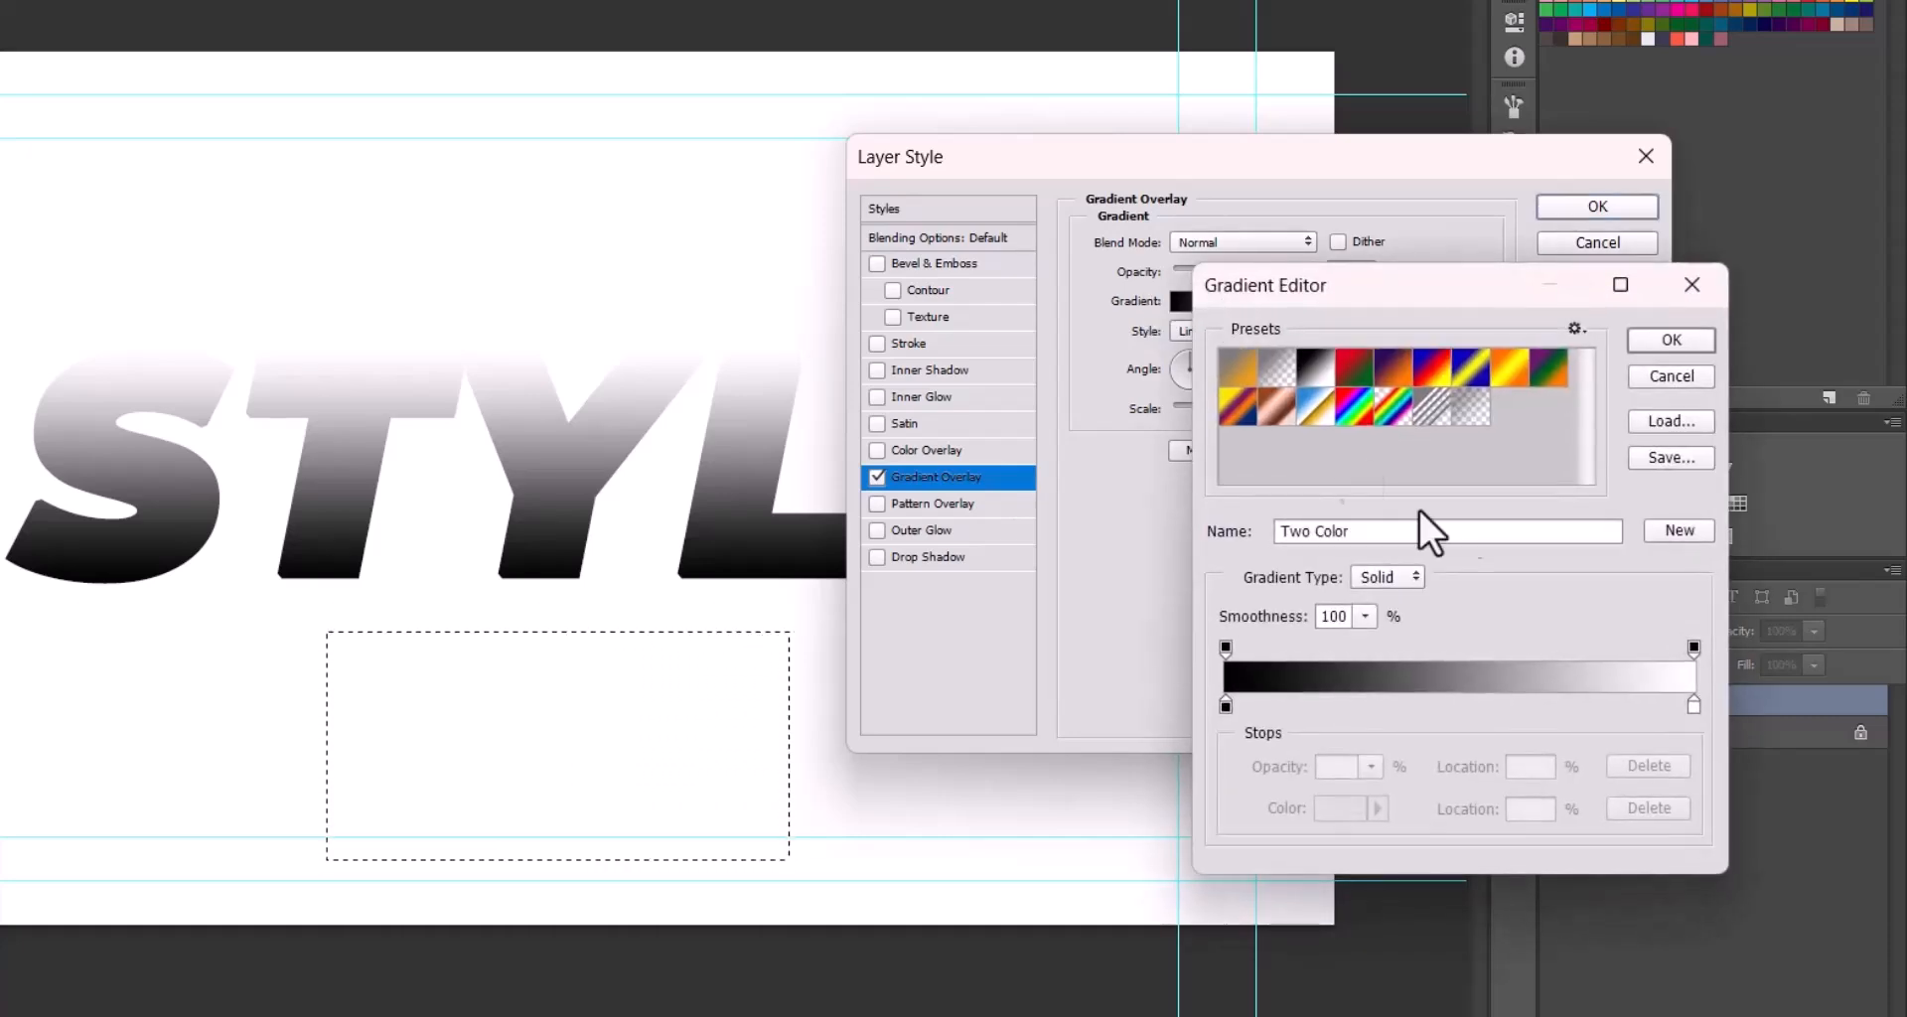
left_click(1237, 375)
left_click(1277, 368)
left_click(1315, 368)
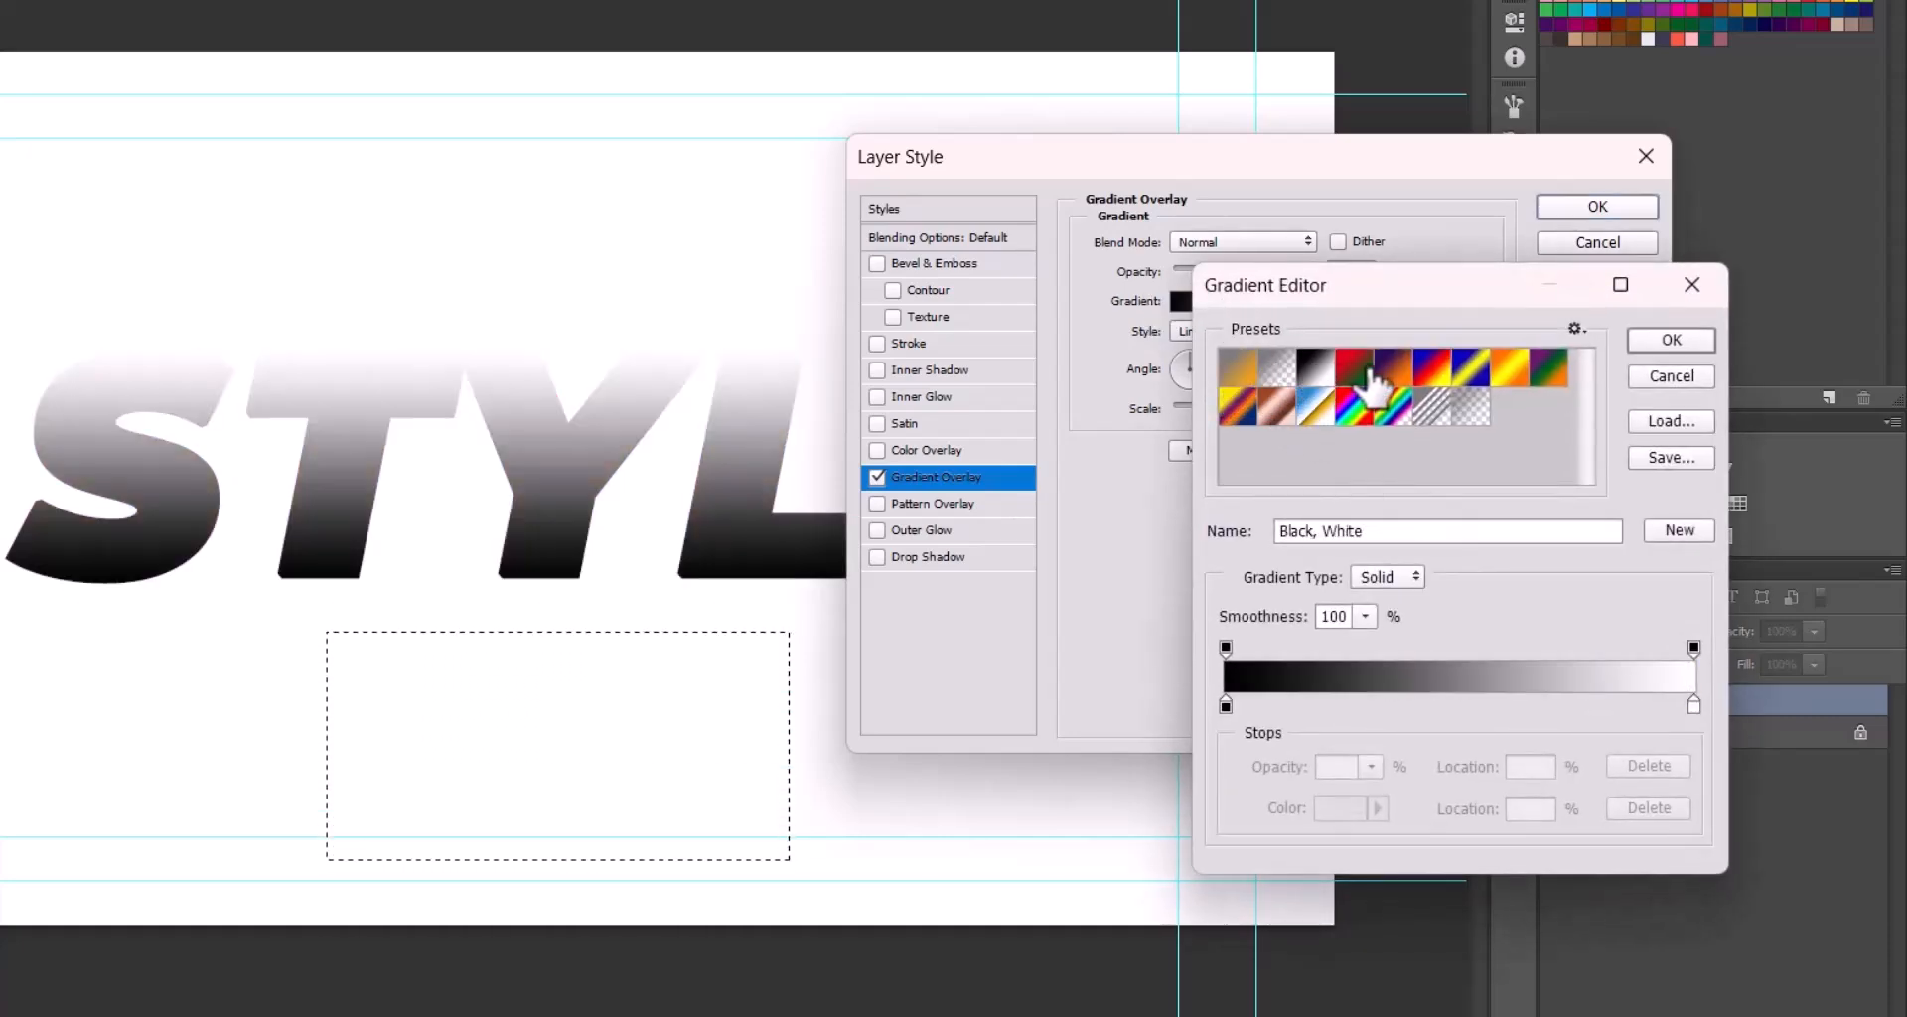
left_click(1353, 368)
left_click(1431, 368)
left_click(1508, 369)
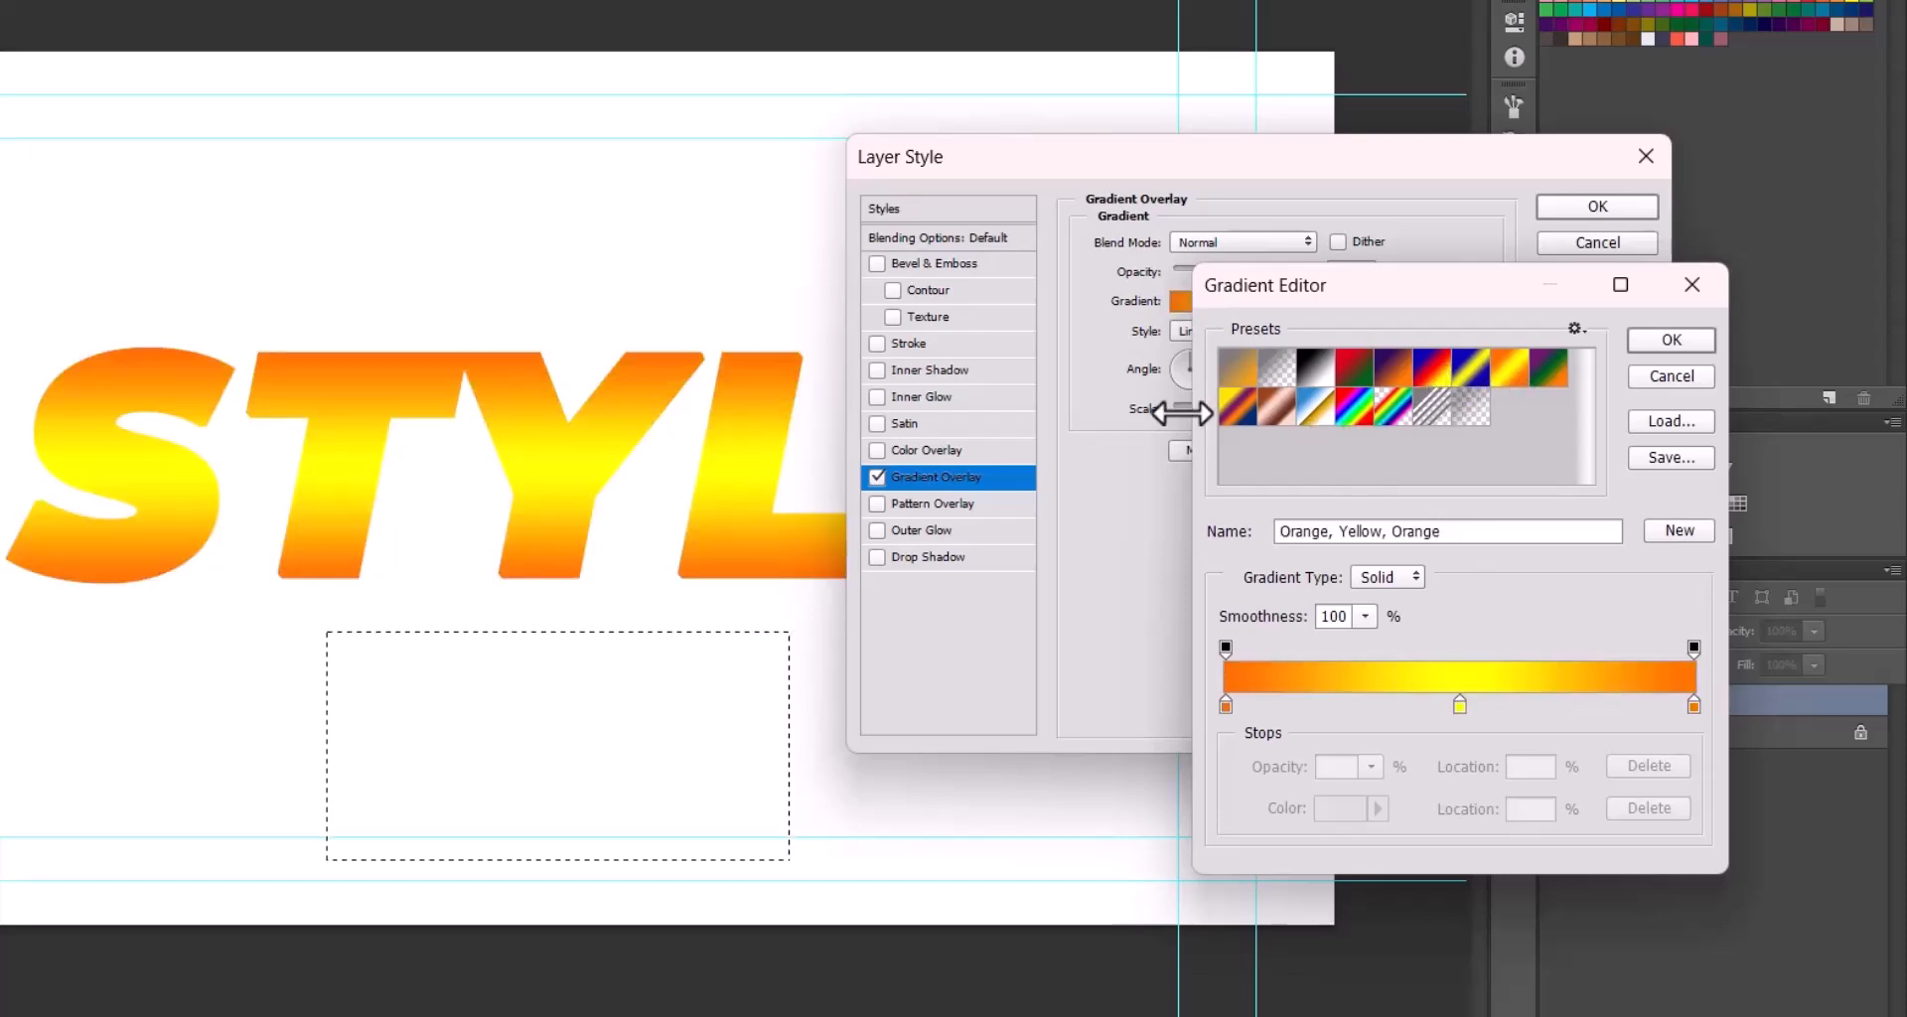
left_click(1277, 407)
left_click(1355, 407)
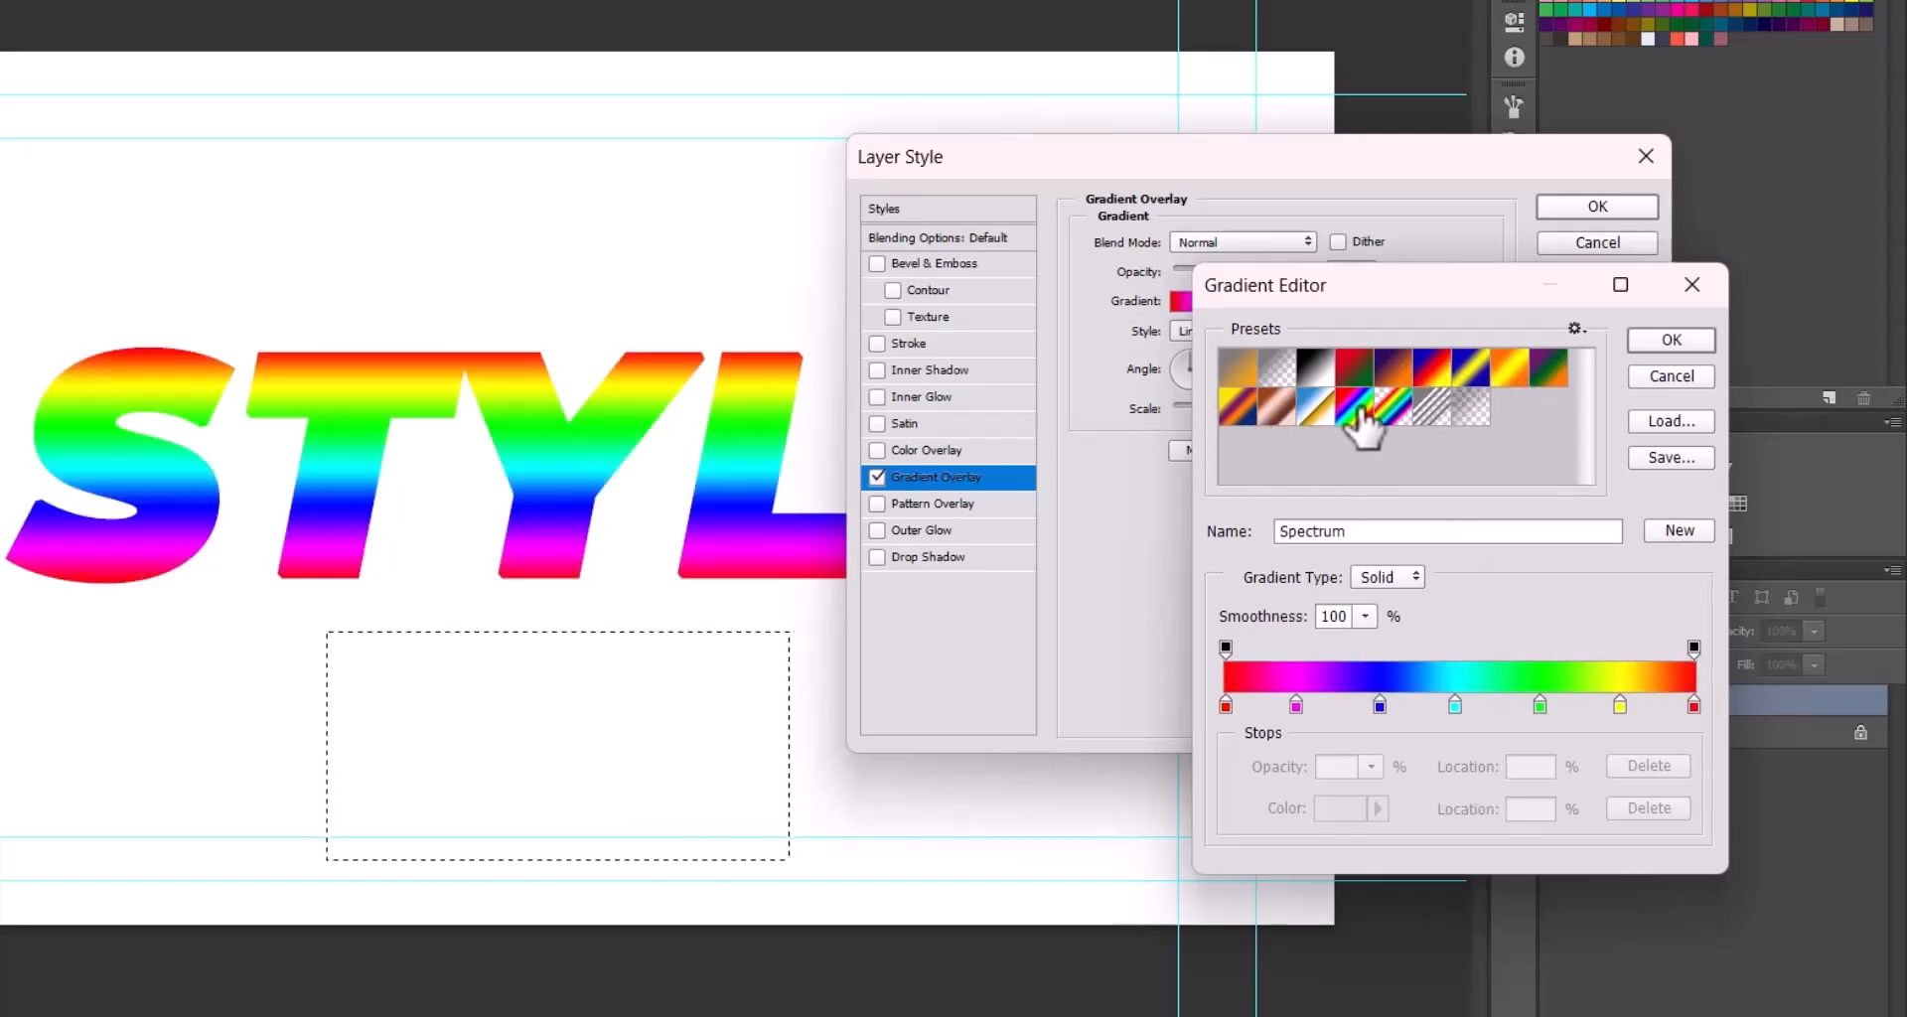
left_click(1505, 371)
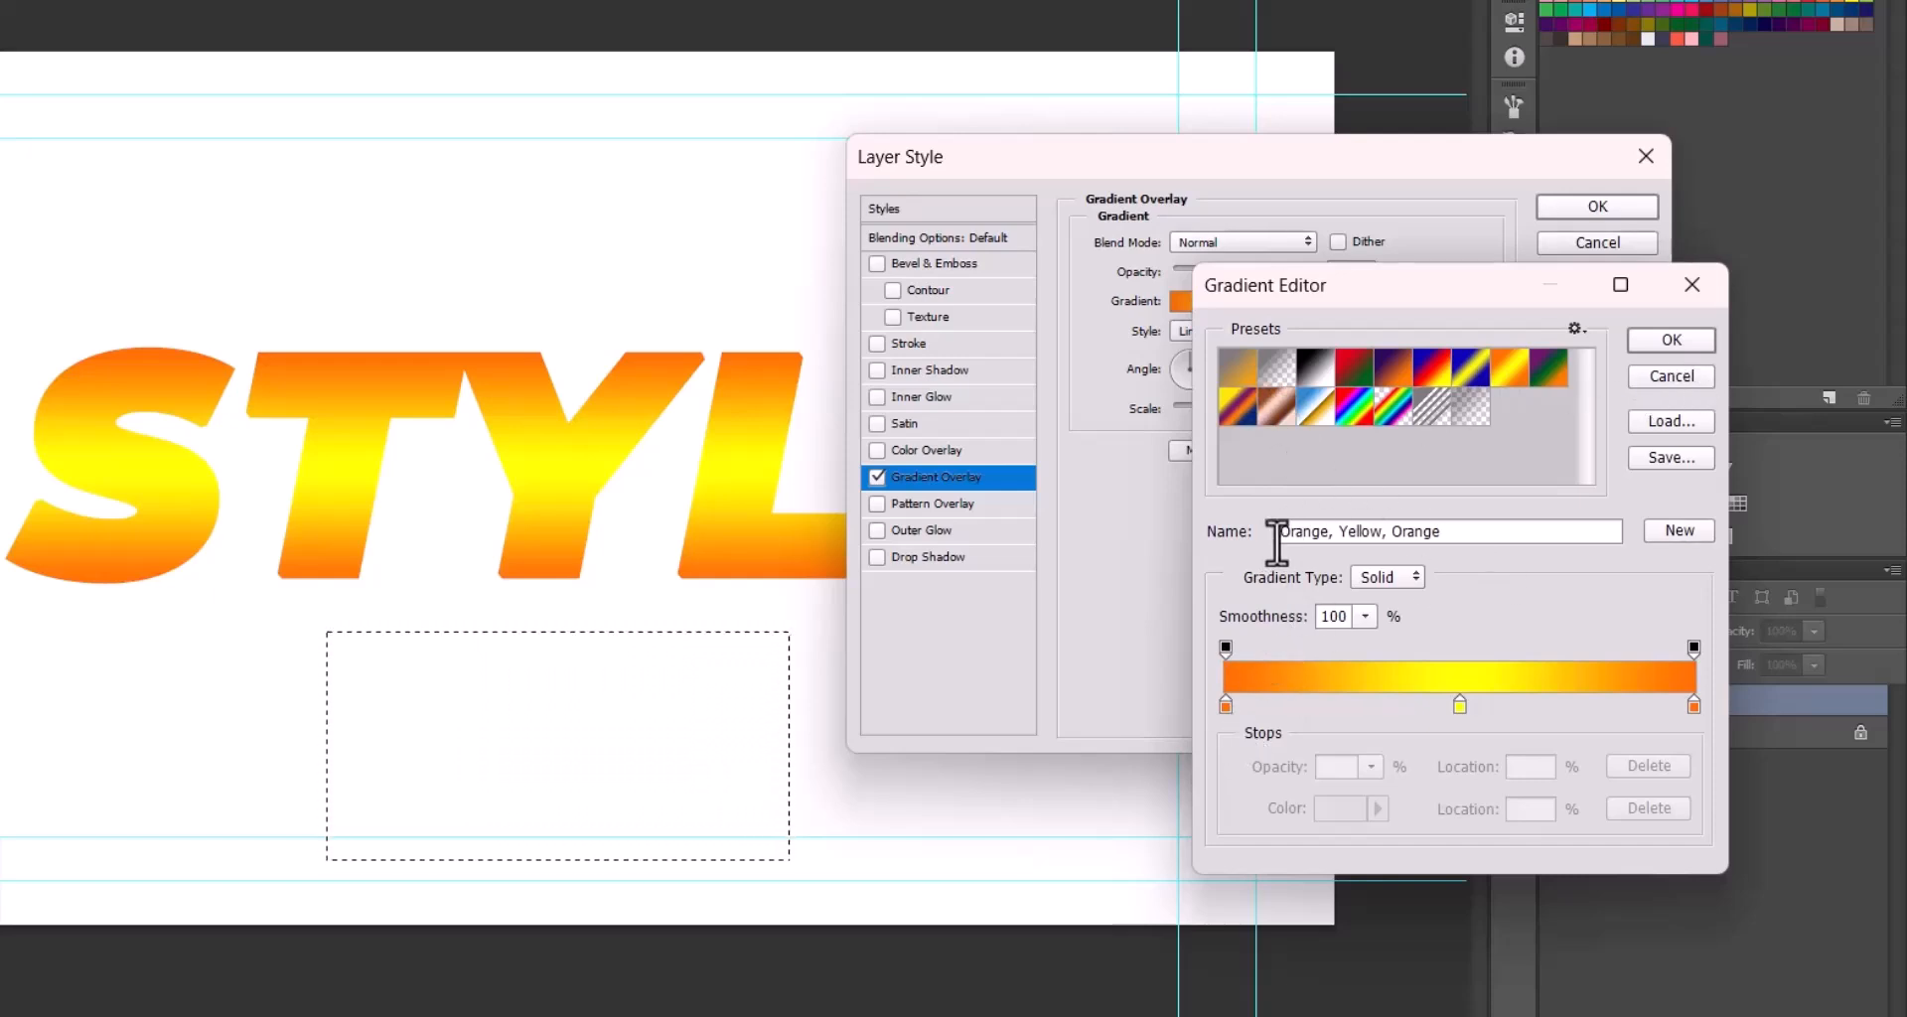
- Keep the gradient type Solid and recolor the color stop at 0% to yellow-green
left_click_drag(1439, 534, 1222, 536)
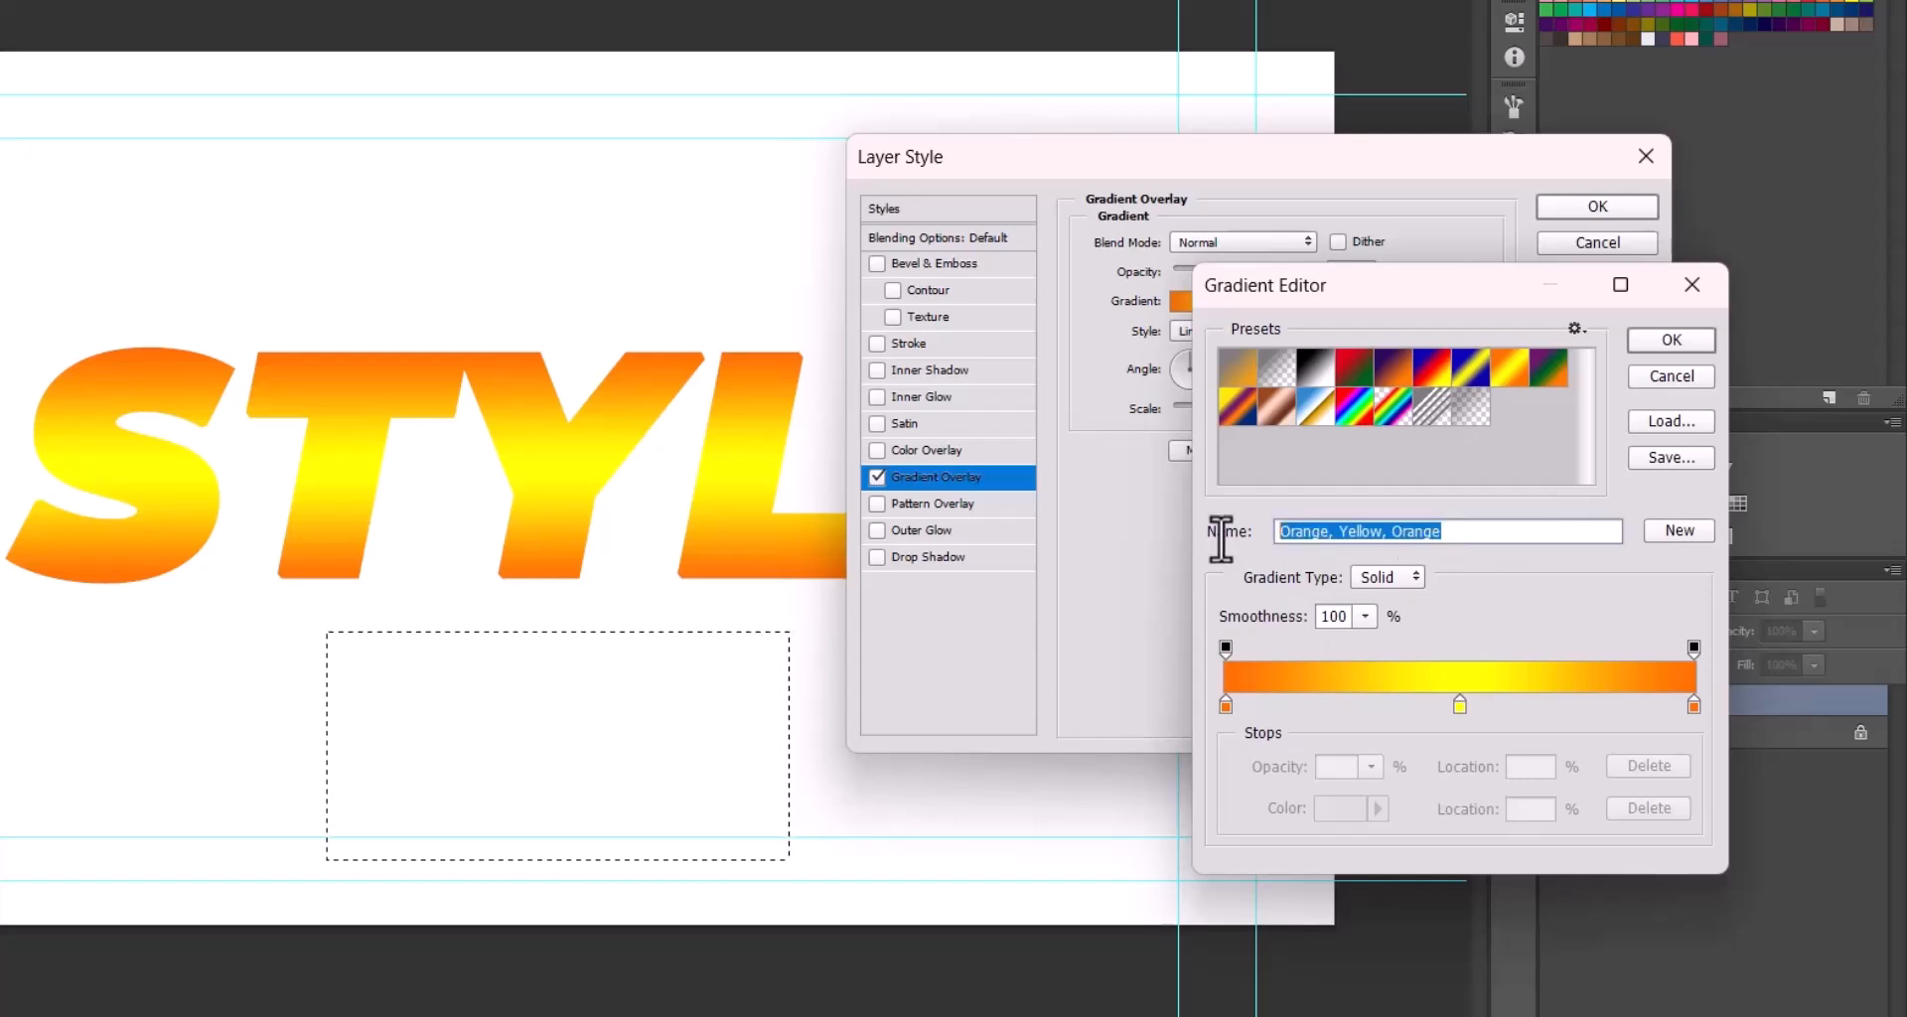
left_click(1404, 580)
left_click(1535, 609)
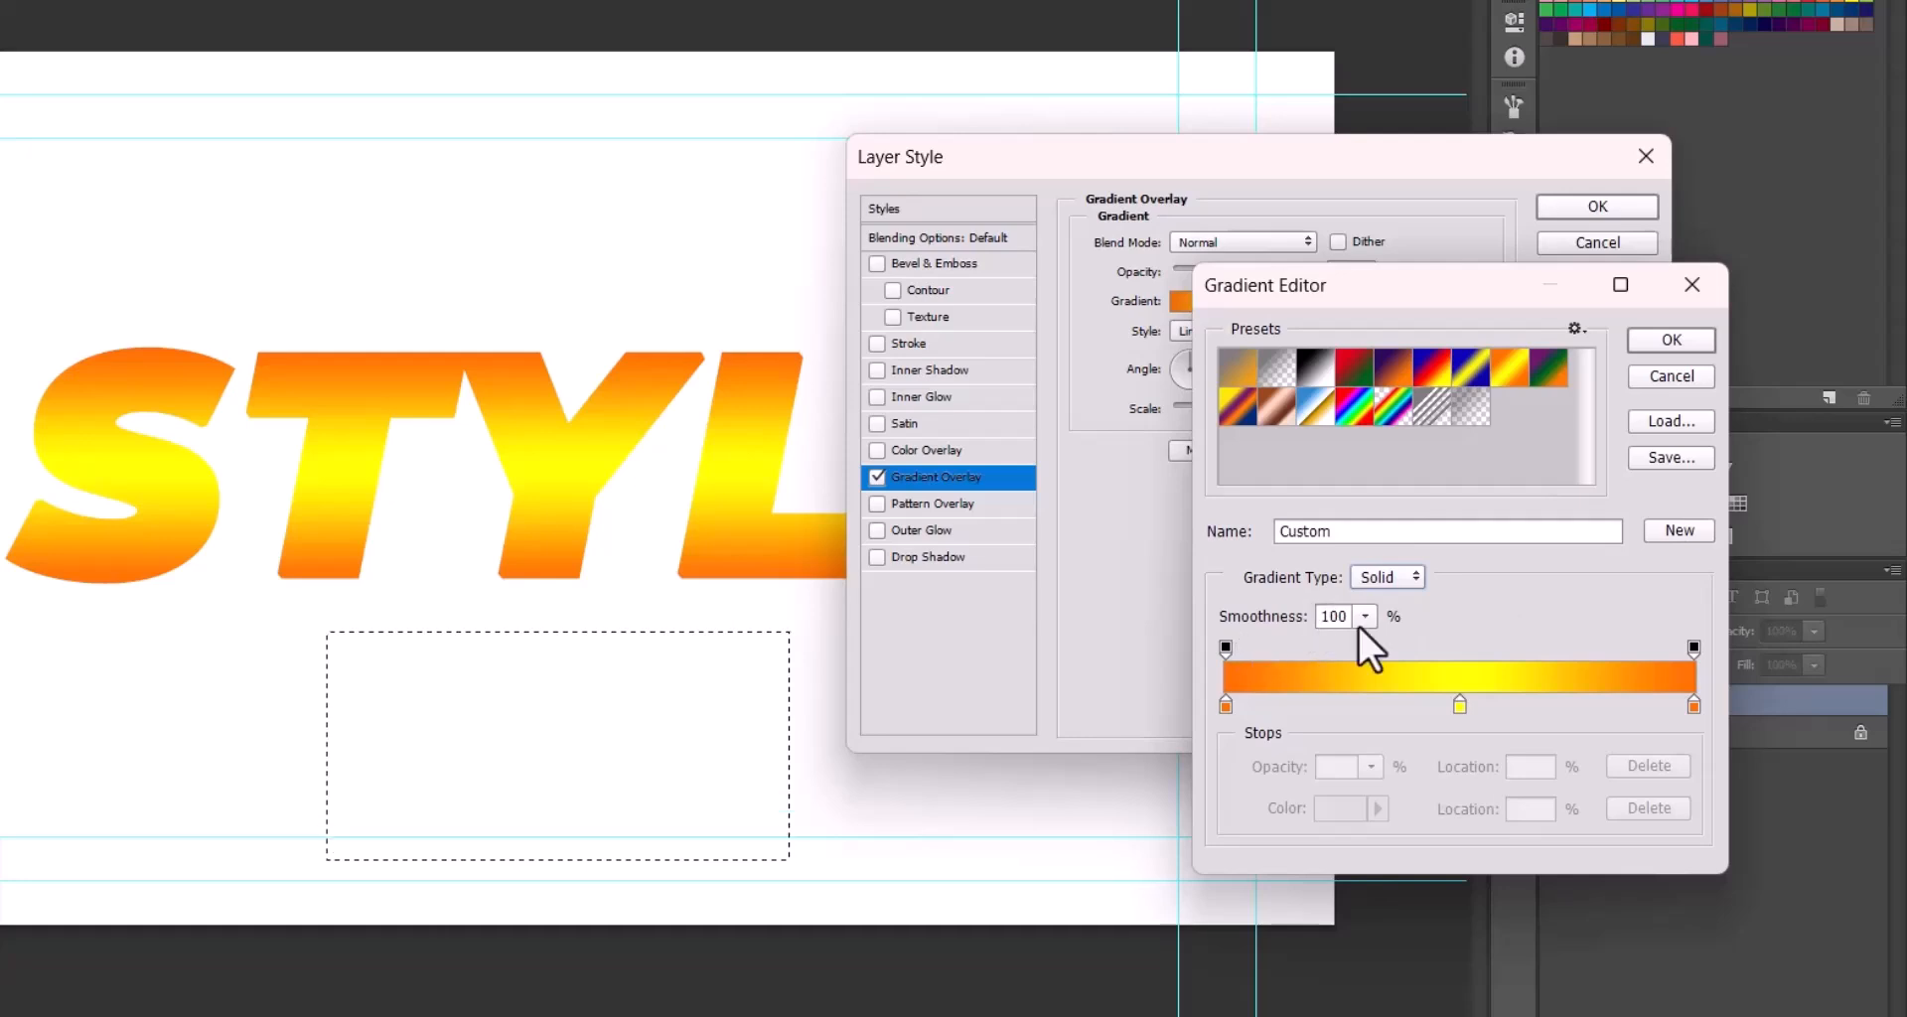
left_click(1225, 706)
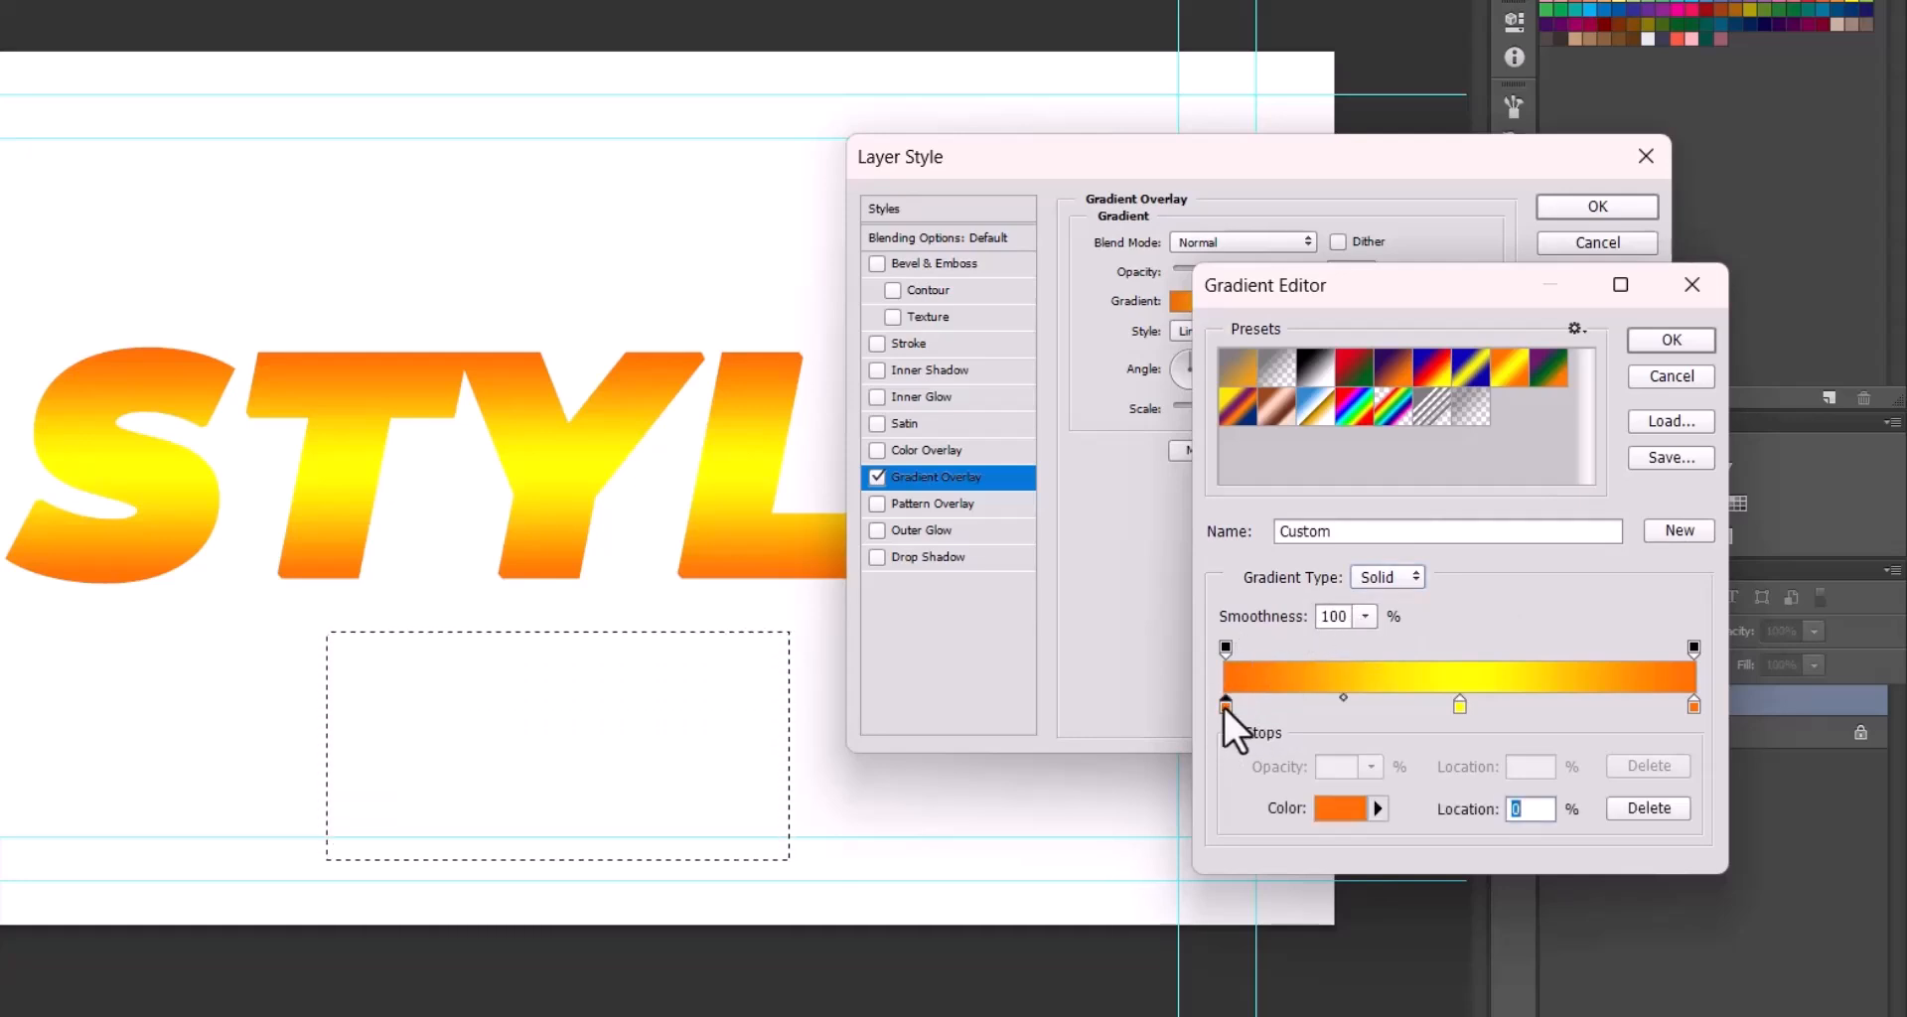
left_click(1341, 809)
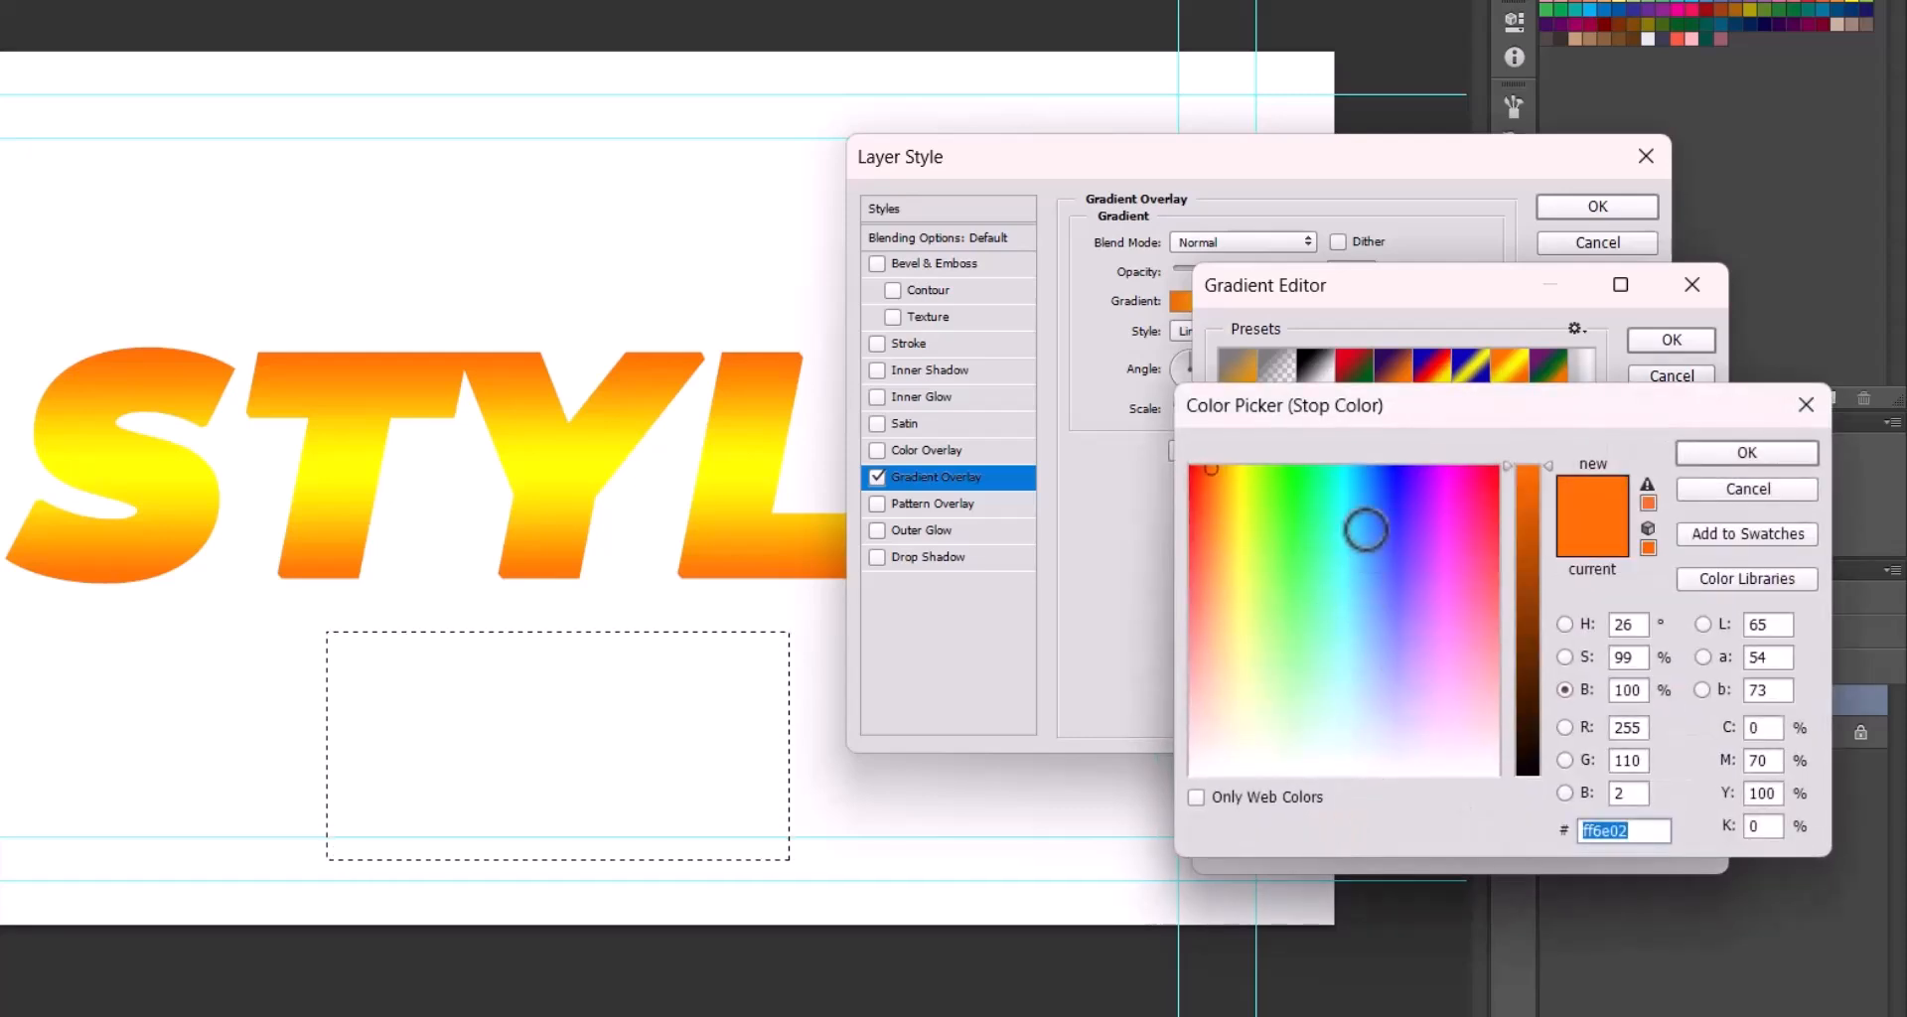
left_click(1258, 486)
left_click(1701, 456)
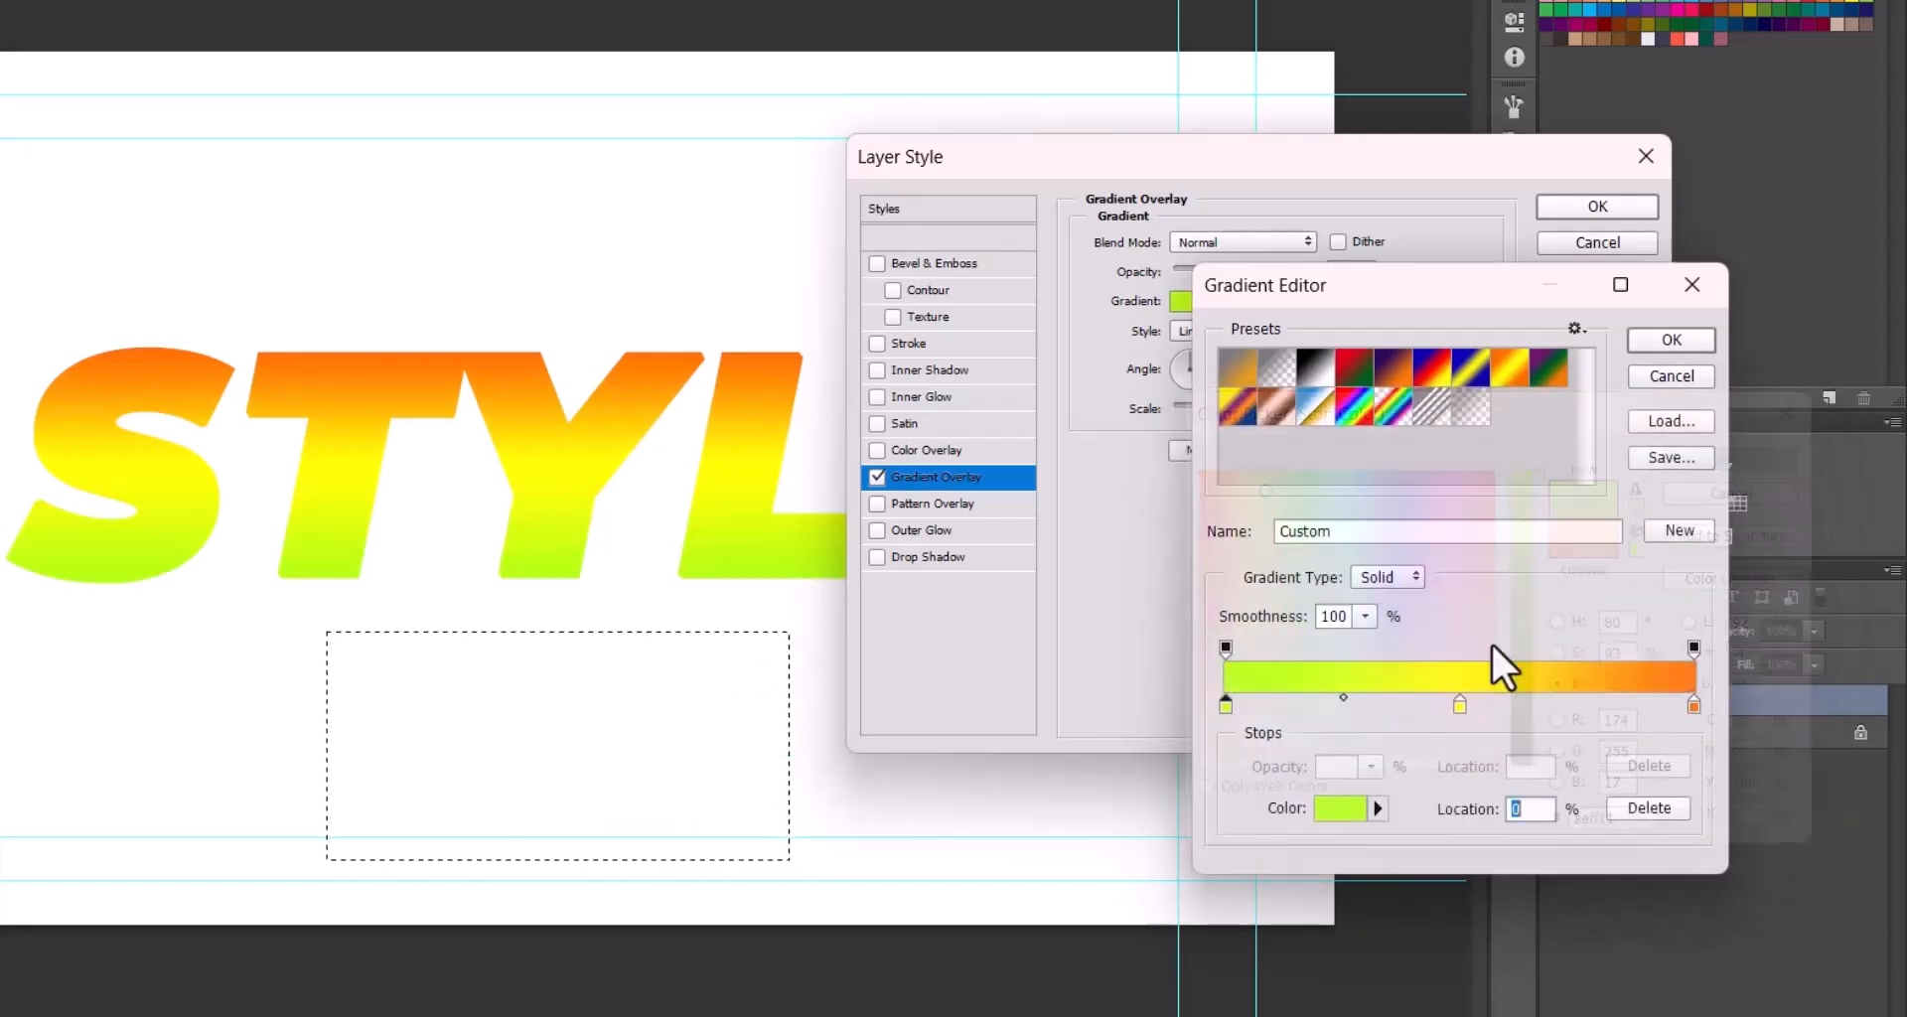
- Move the middle yellow stop to 81%, and add a yellow stop at 47% and a light blue one at 30%
left_click_drag(1458, 707, 1606, 721)
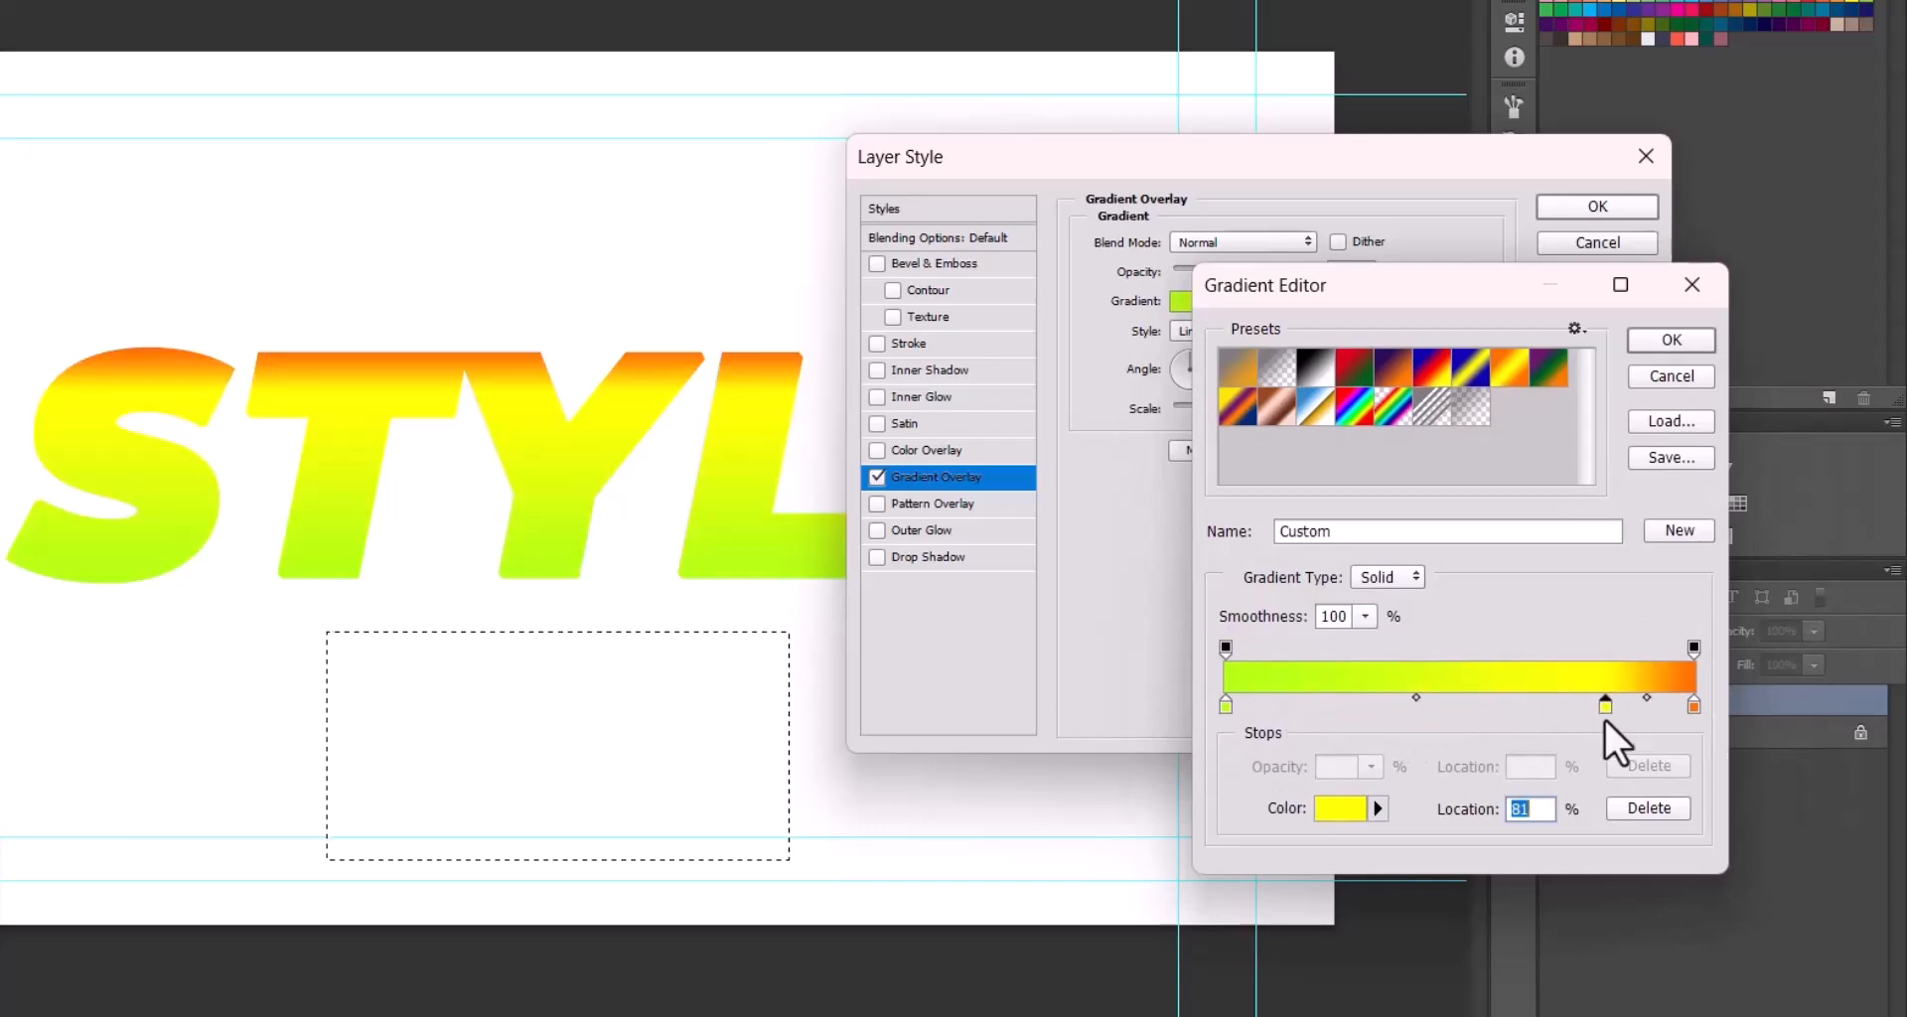
left_click(1445, 708)
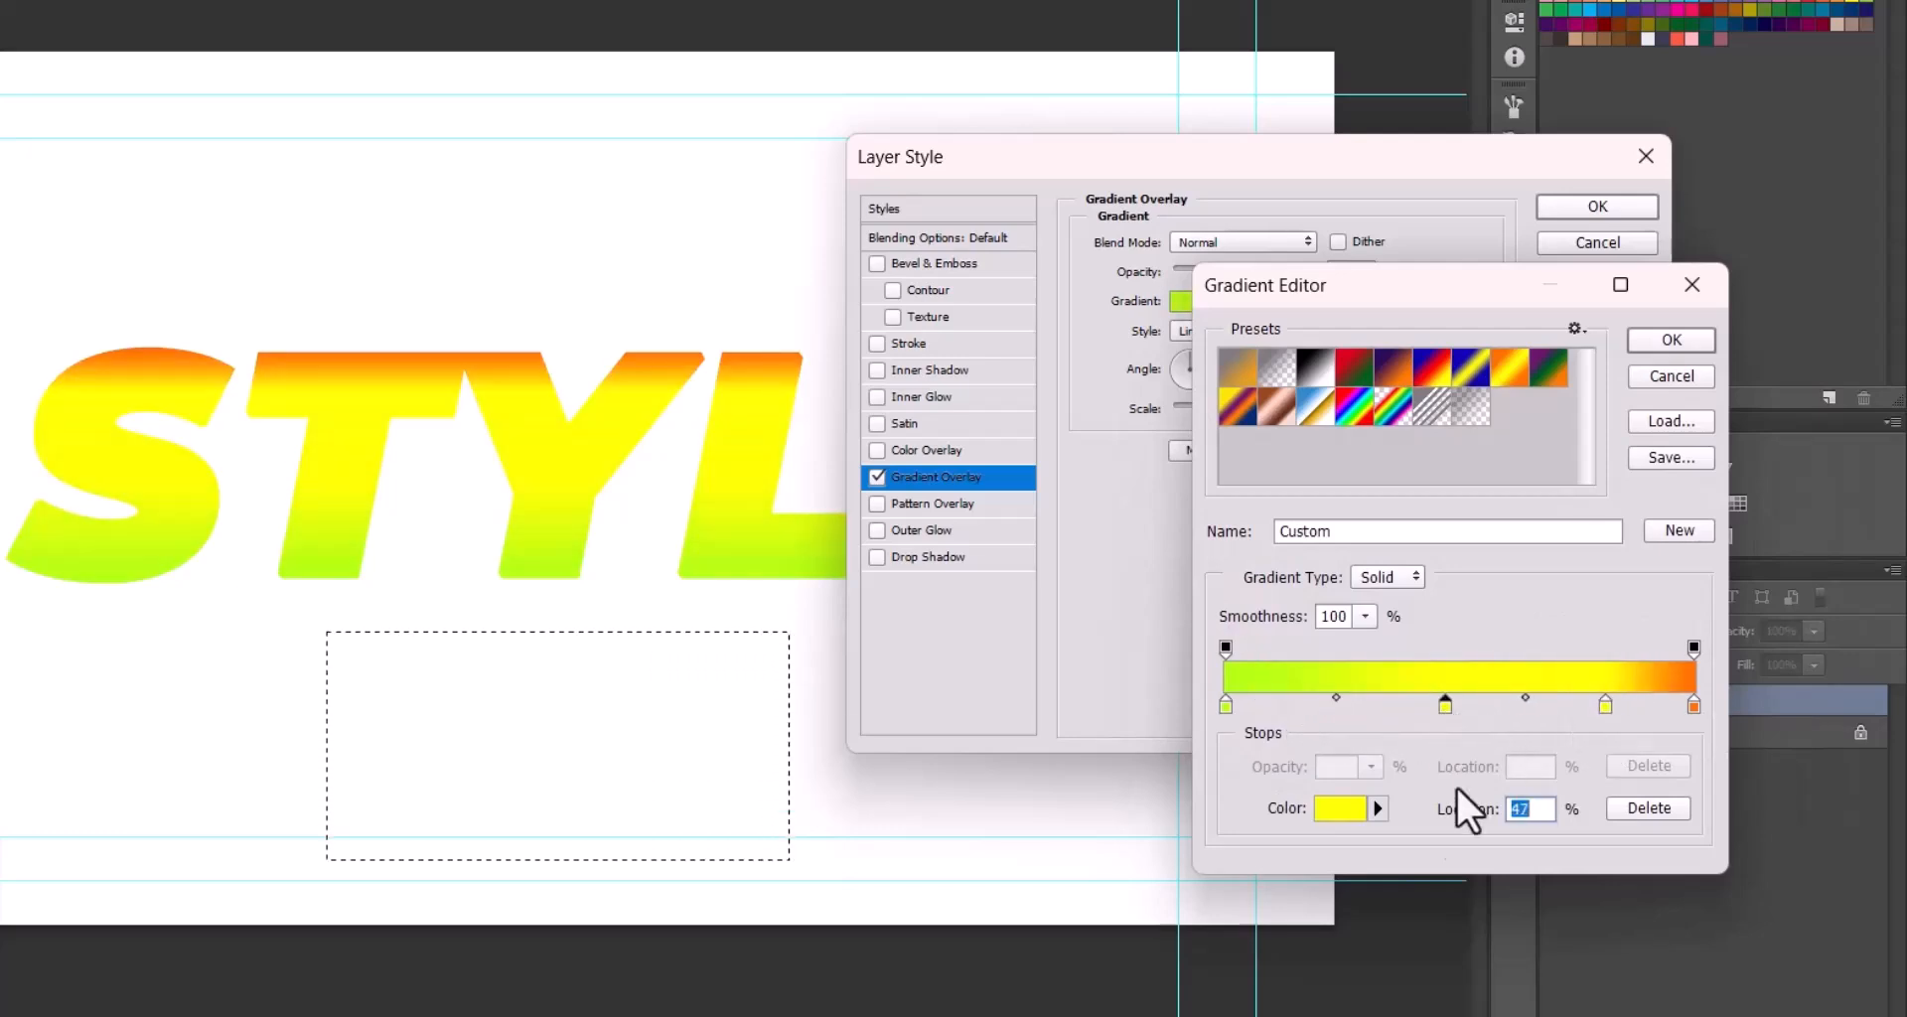
left_click(1369, 703)
left_click(1340, 808)
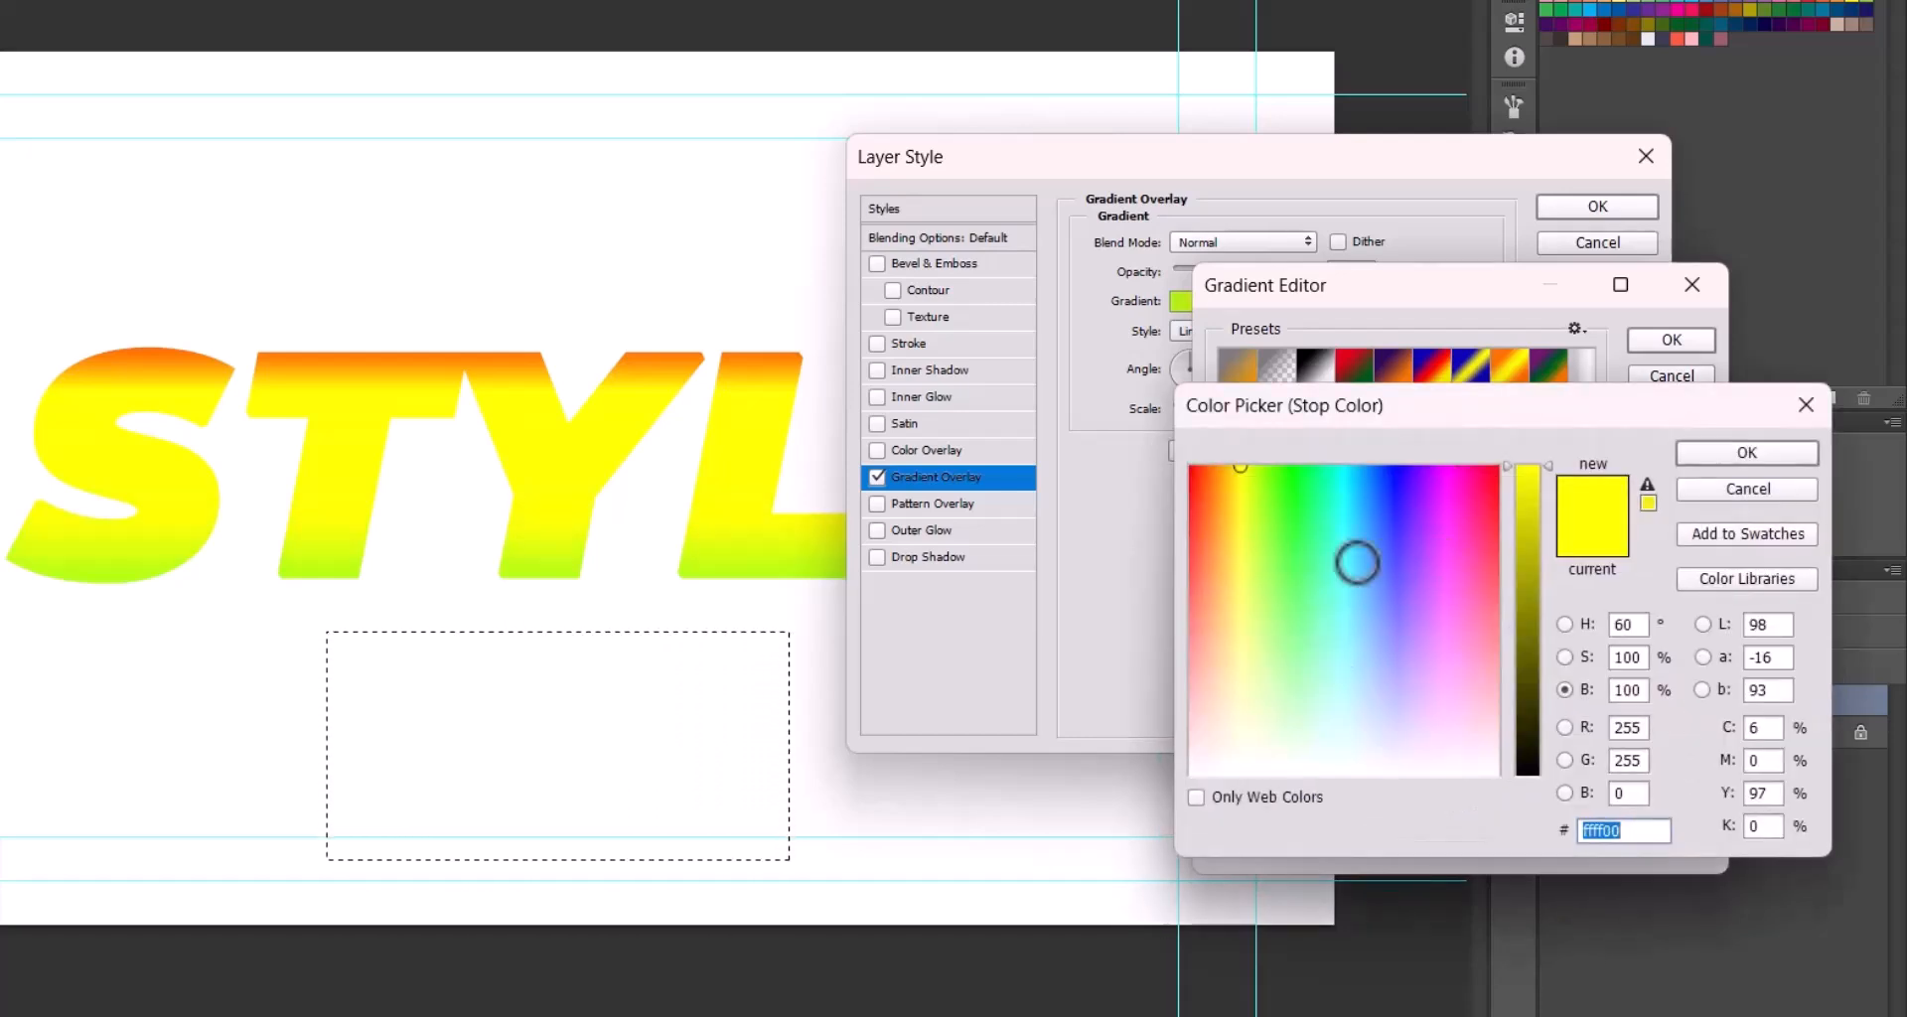
left_click(1350, 559)
left_click(1723, 457)
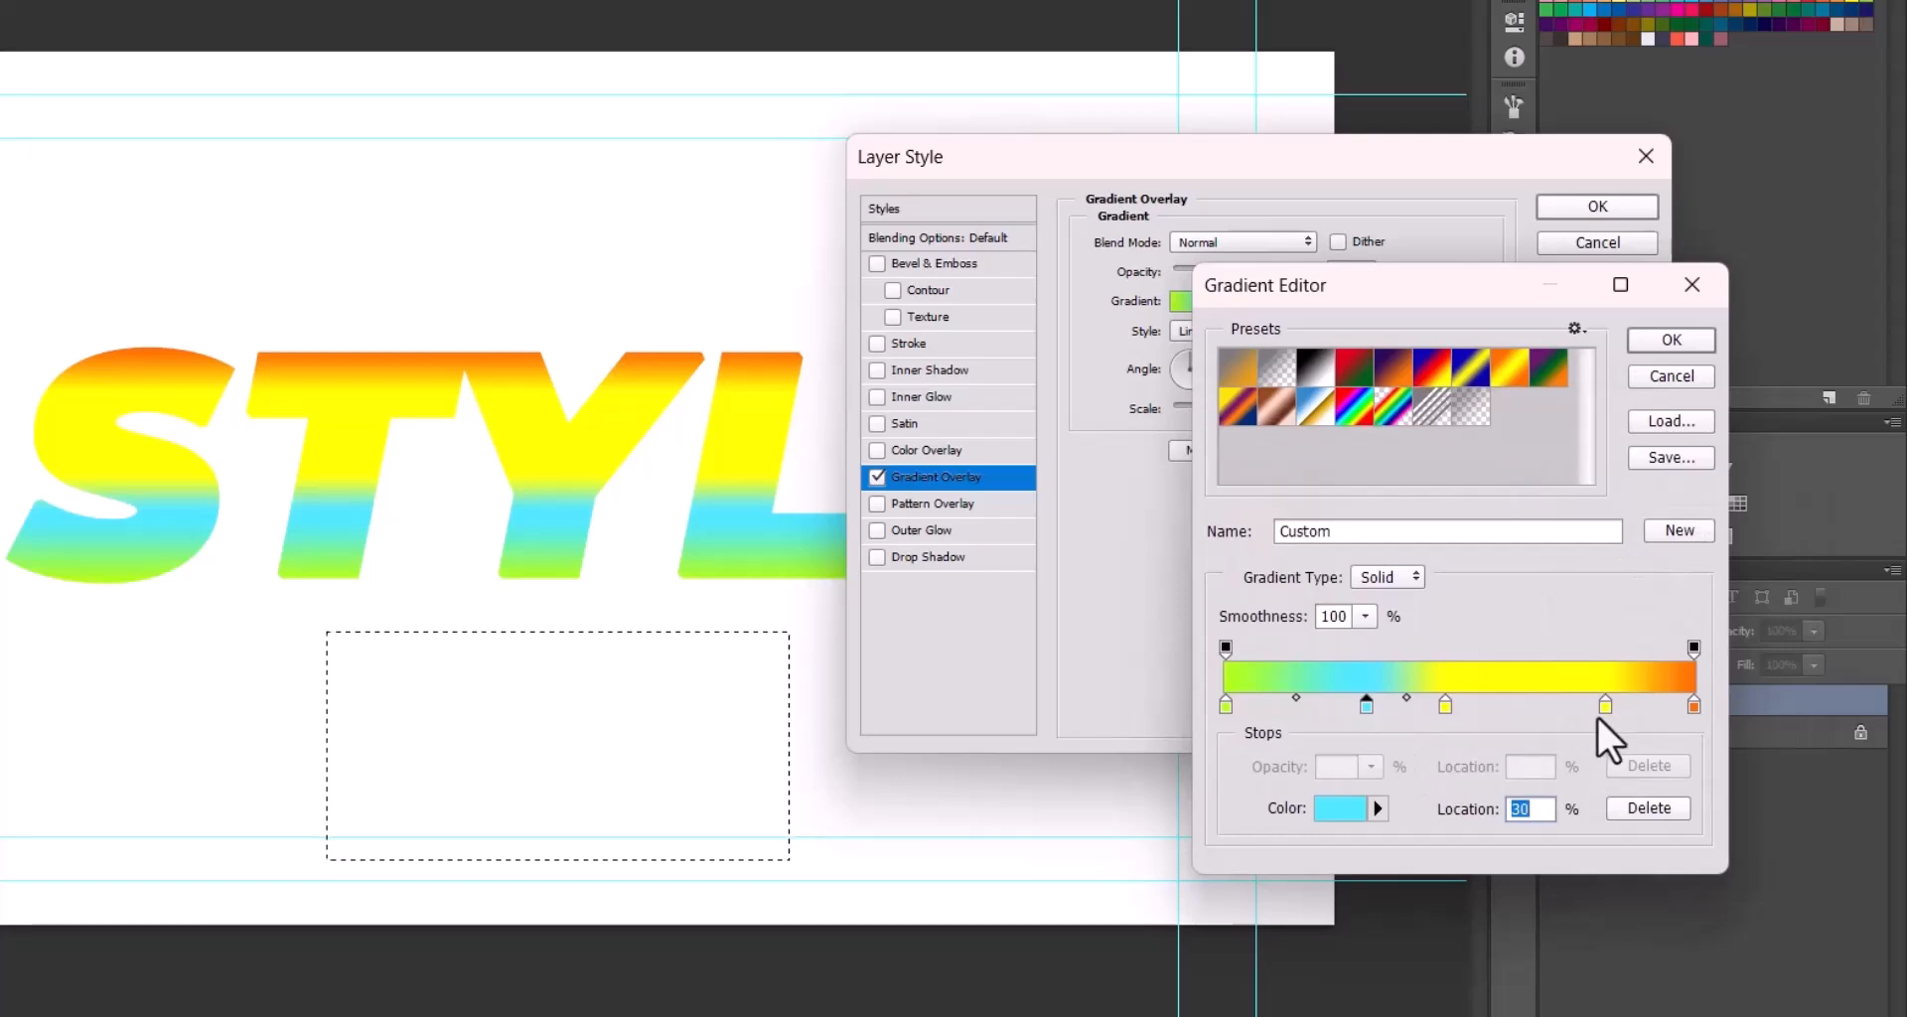
- Remove the intermediate color stops from the gradient, trying an extra yellow stop at 75% along the way
left_click_drag(1606, 705, 1607, 757)
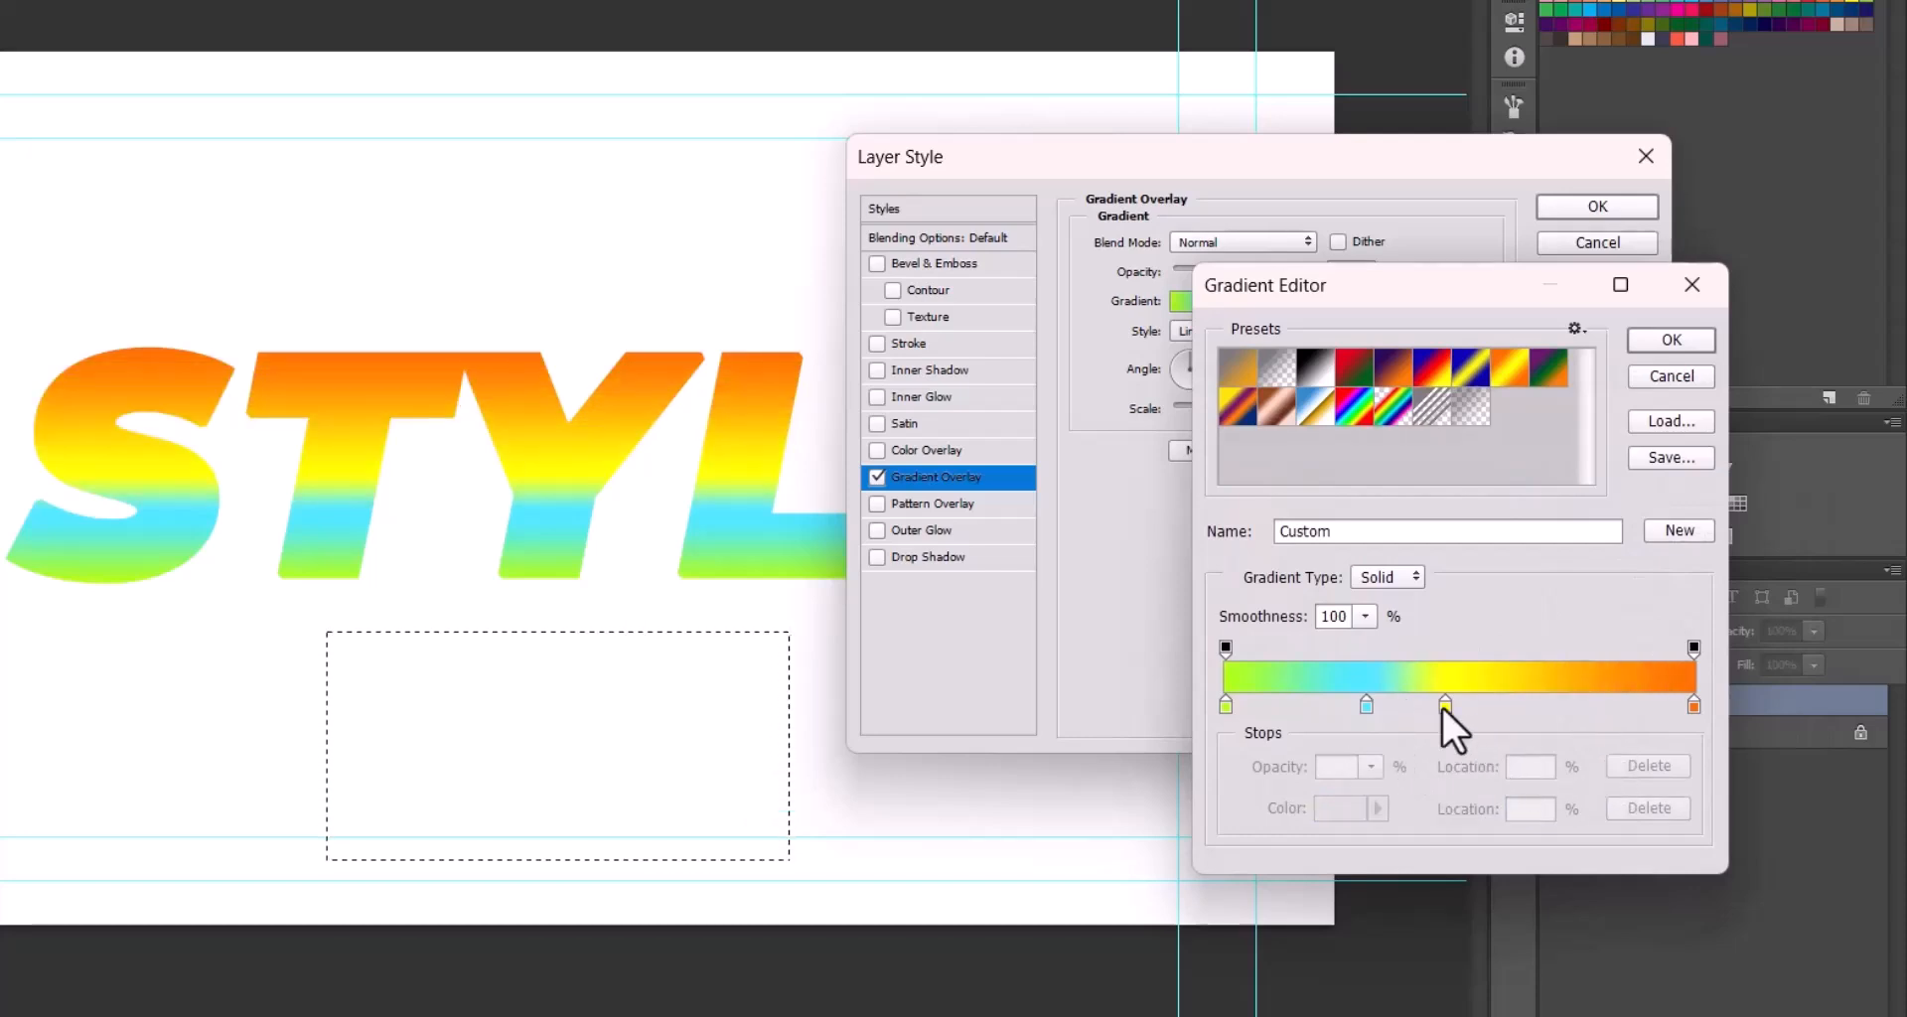
left_click(1576, 706)
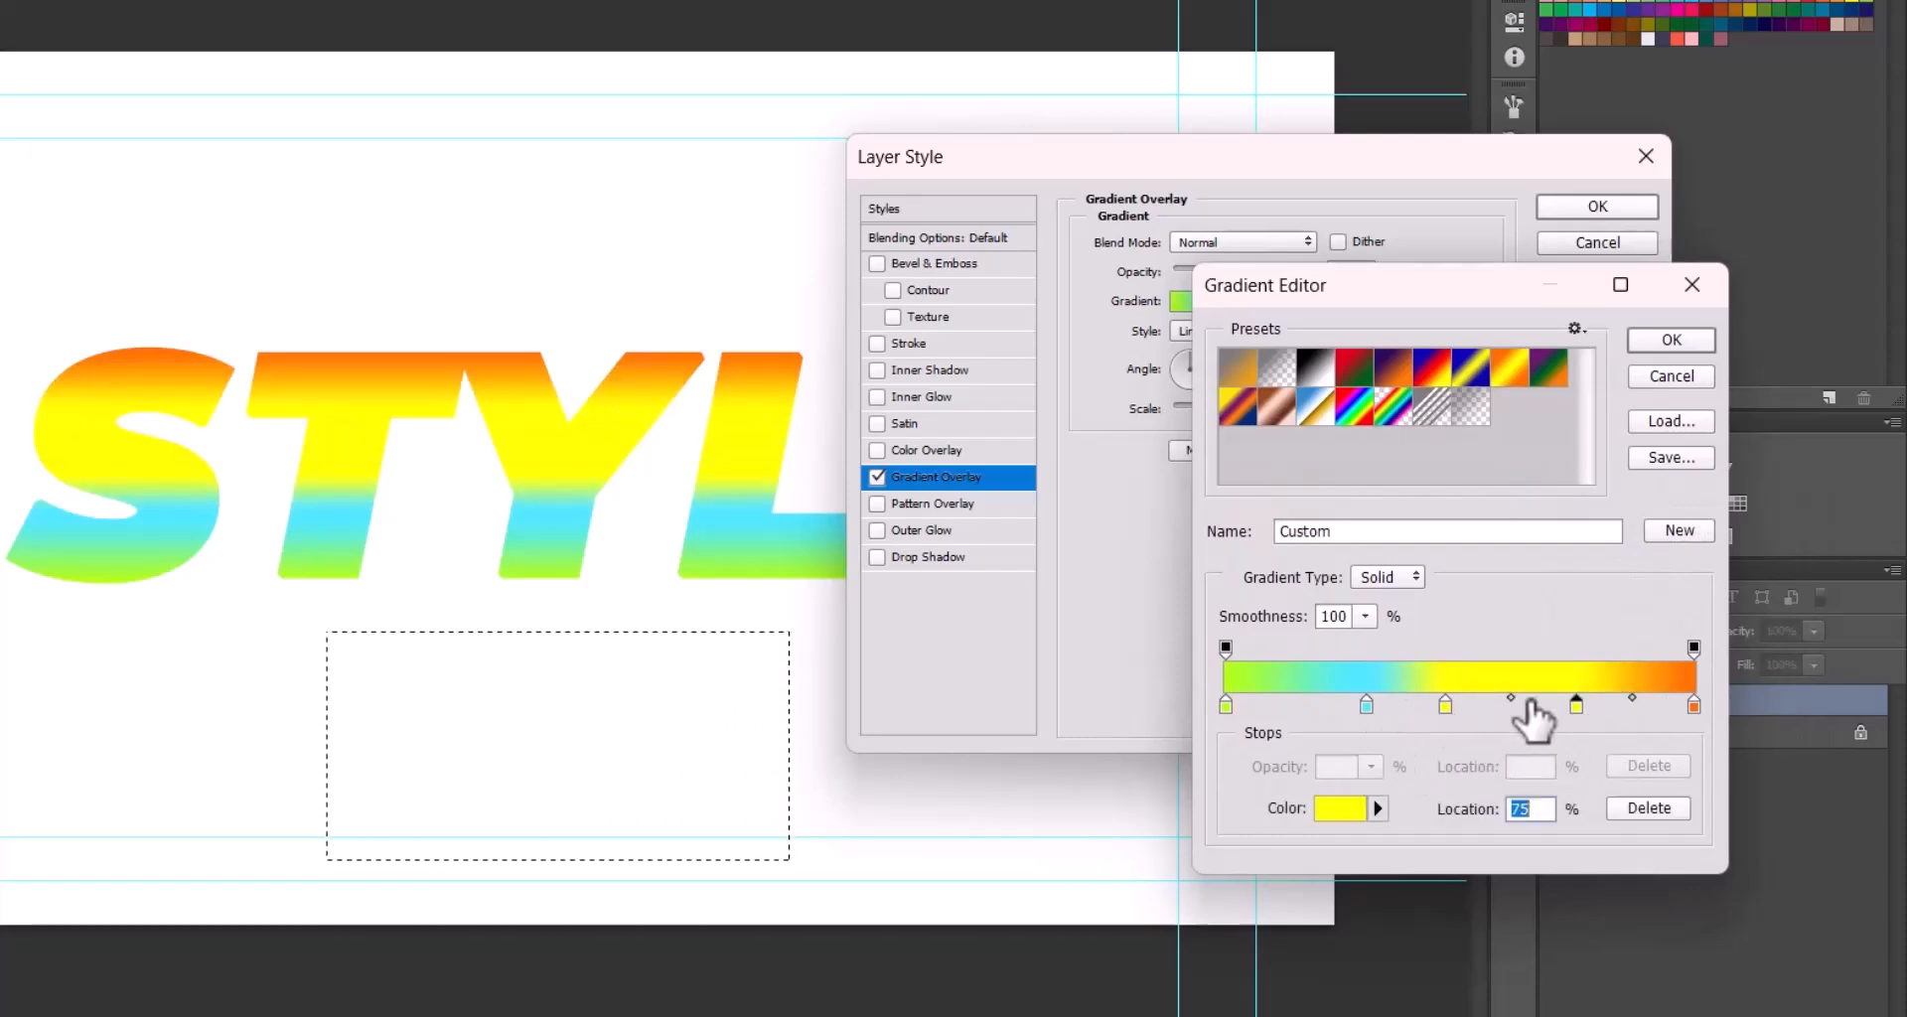
left_click_drag(1446, 708, 1439, 789)
left_click_drag(1367, 705, 1526, 765)
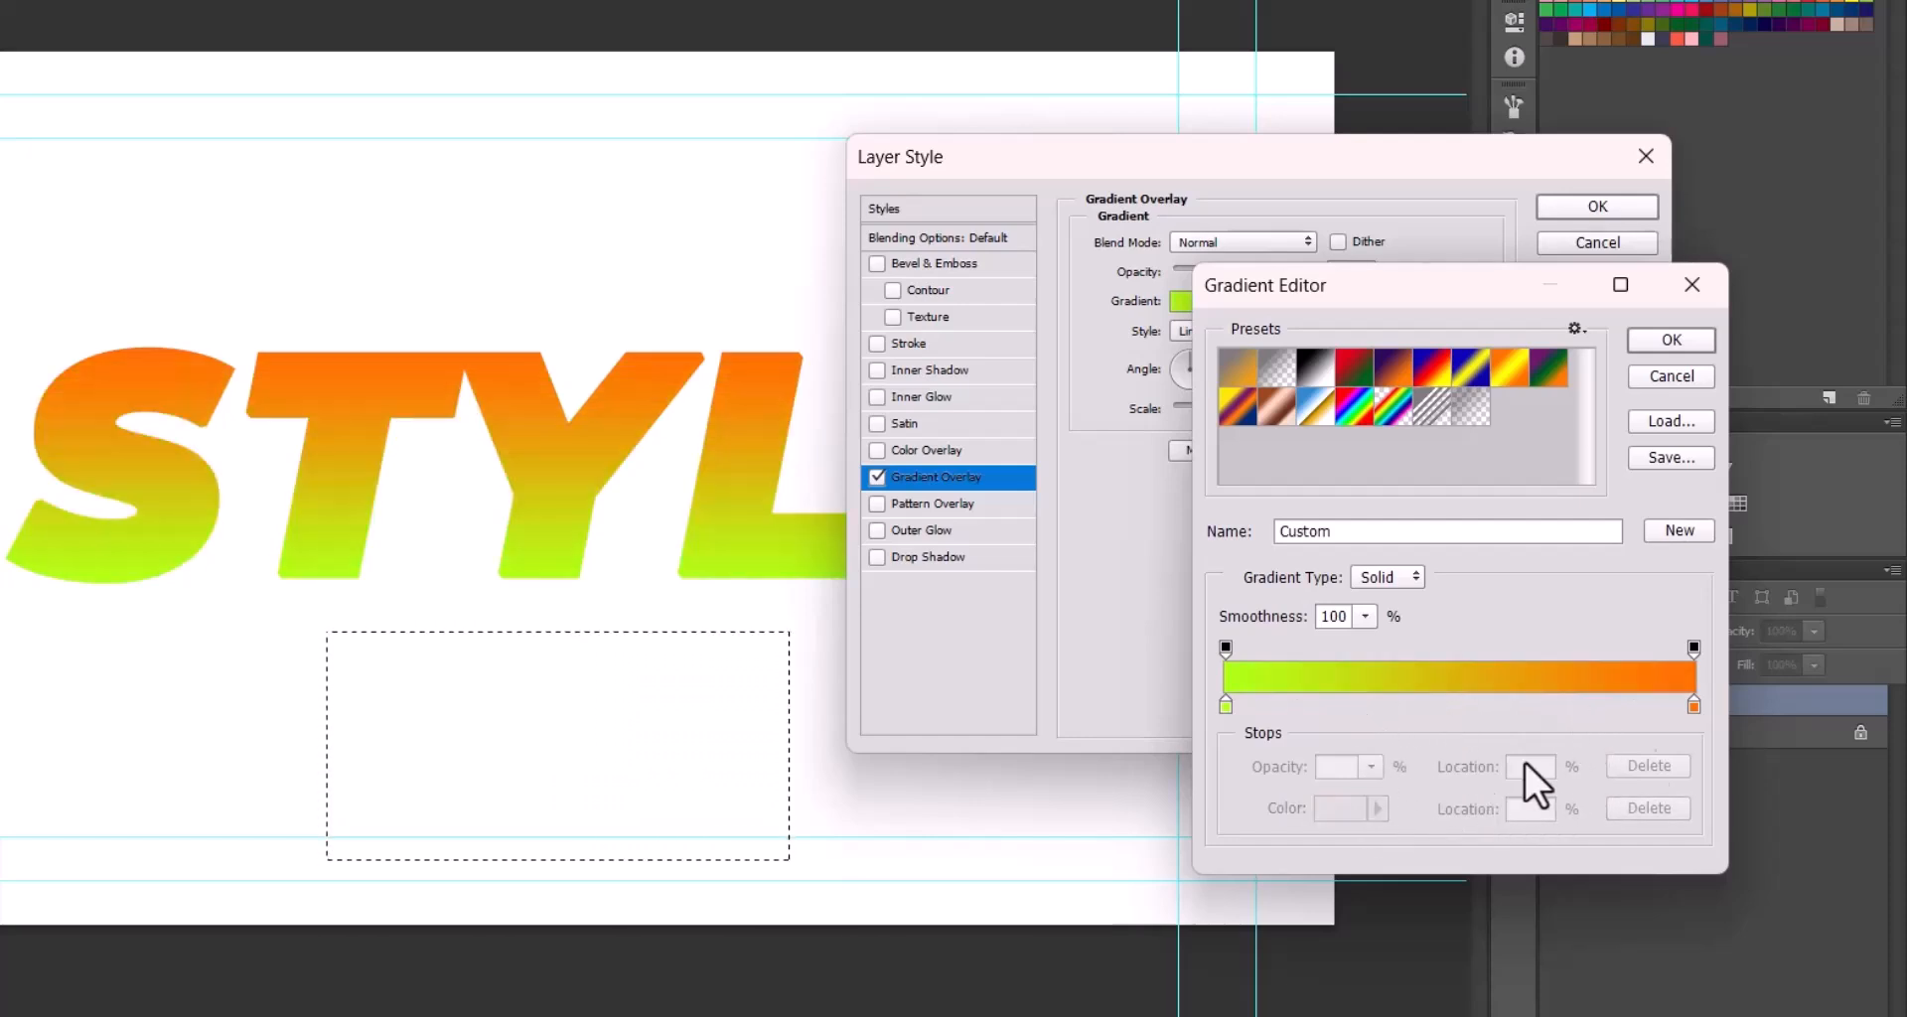
- Shift the midpoint between the two end colors to 18%, and try adding and removing a middle orange stop
left_click(1695, 707)
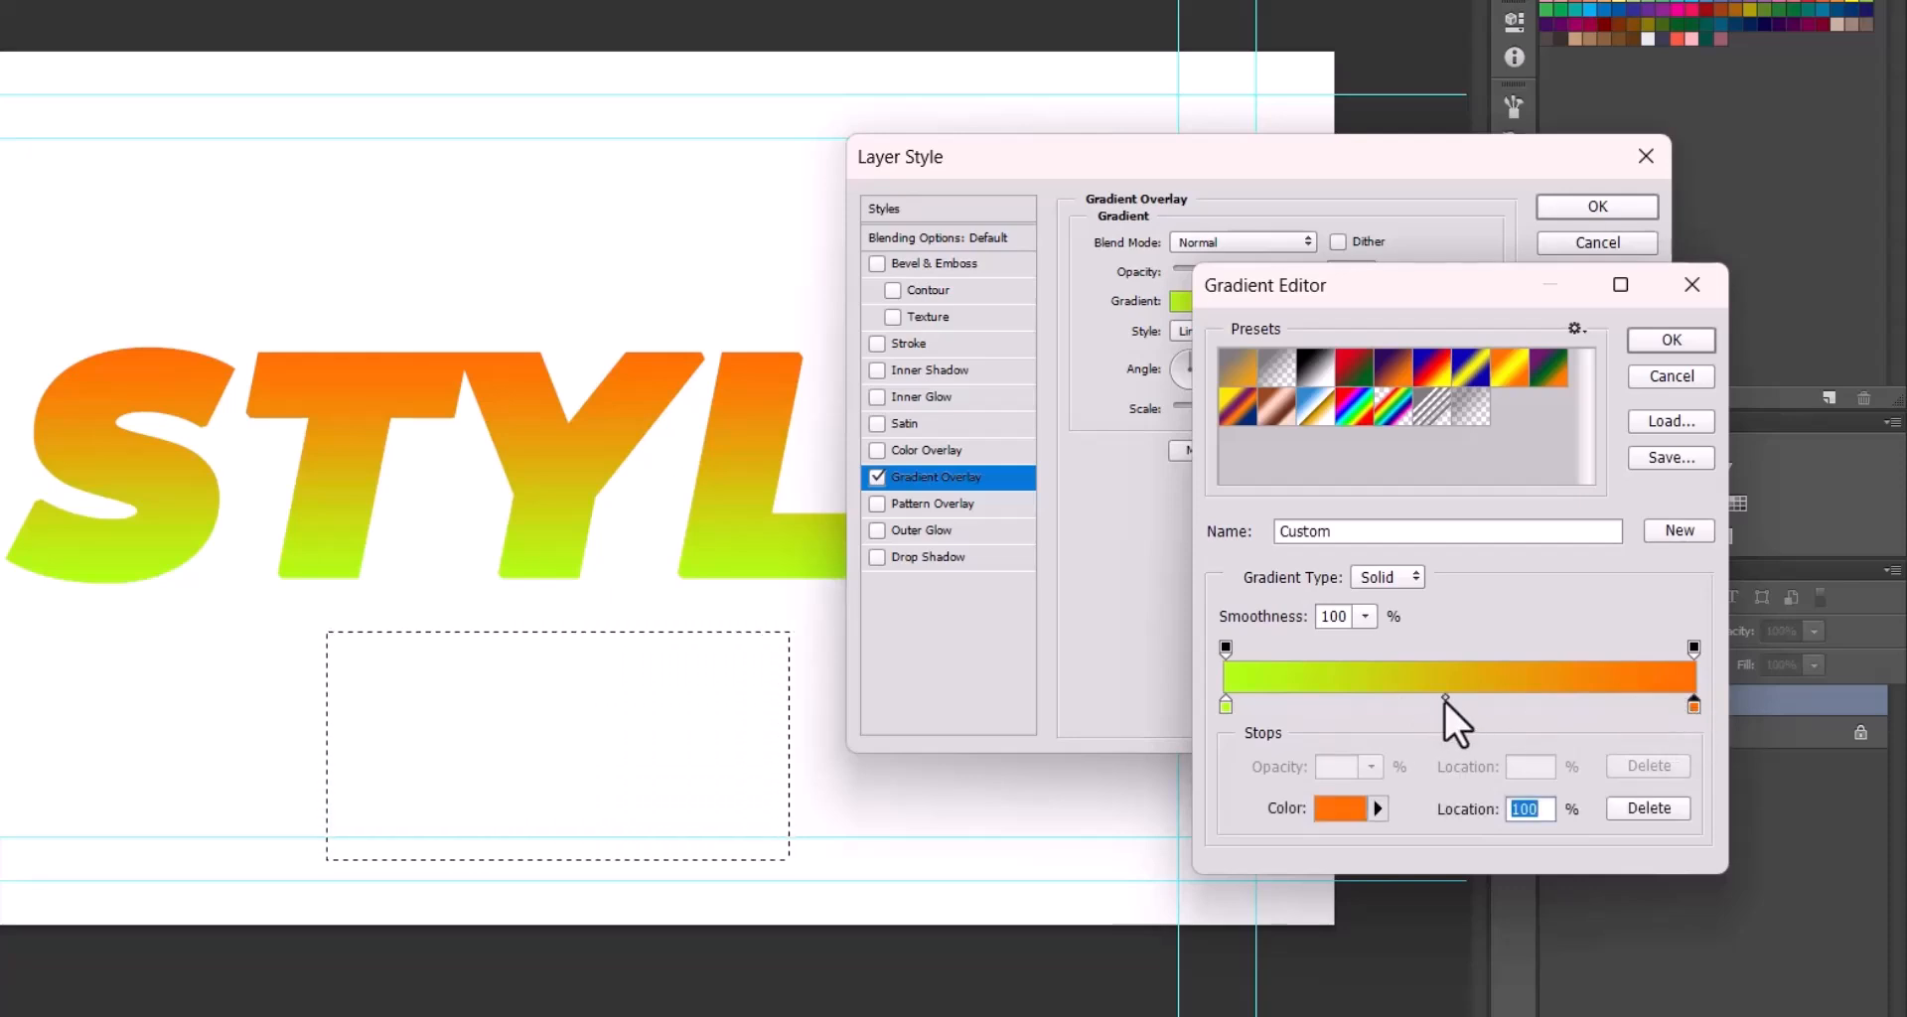
left_click_drag(1444, 697, 1315, 707)
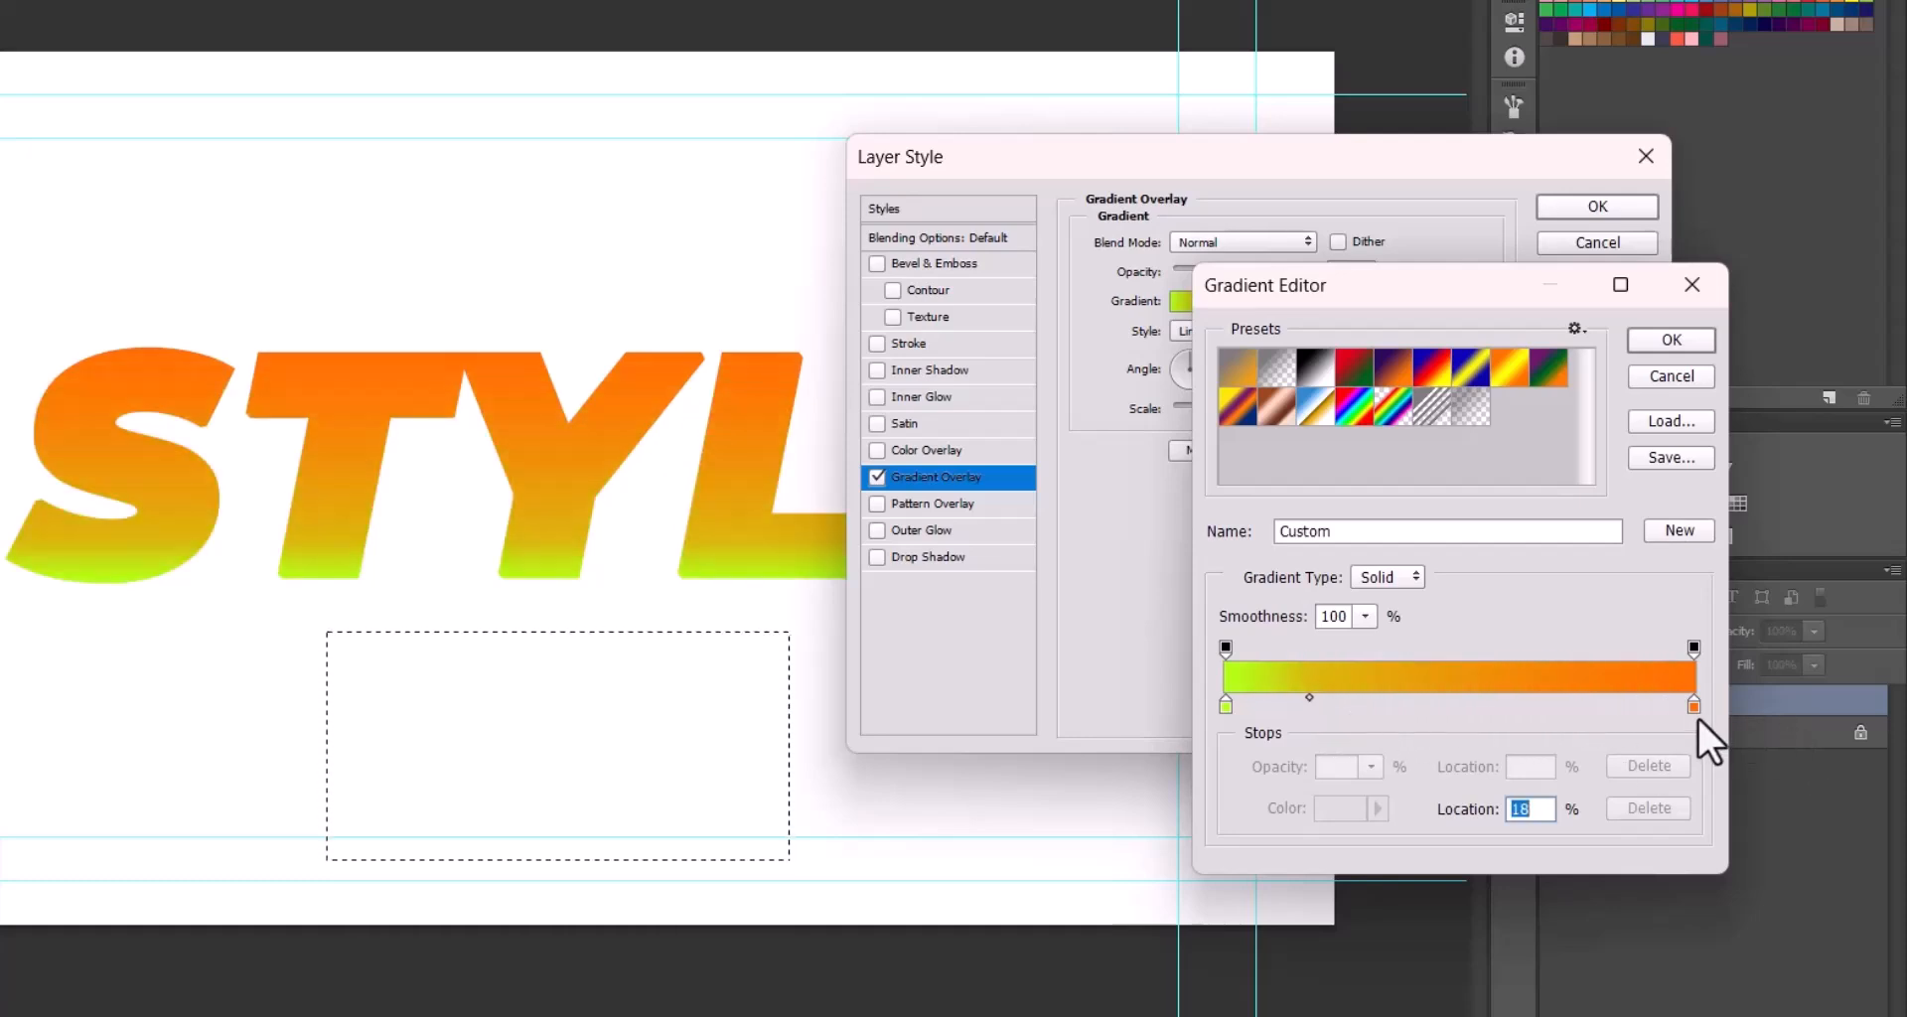
left_click(1472, 705)
left_click_drag(1472, 705, 1470, 761)
- Add an orange stop at 47% with the midpoint before it at 72%, and discard all the gradient edits
left_click(1448, 705)
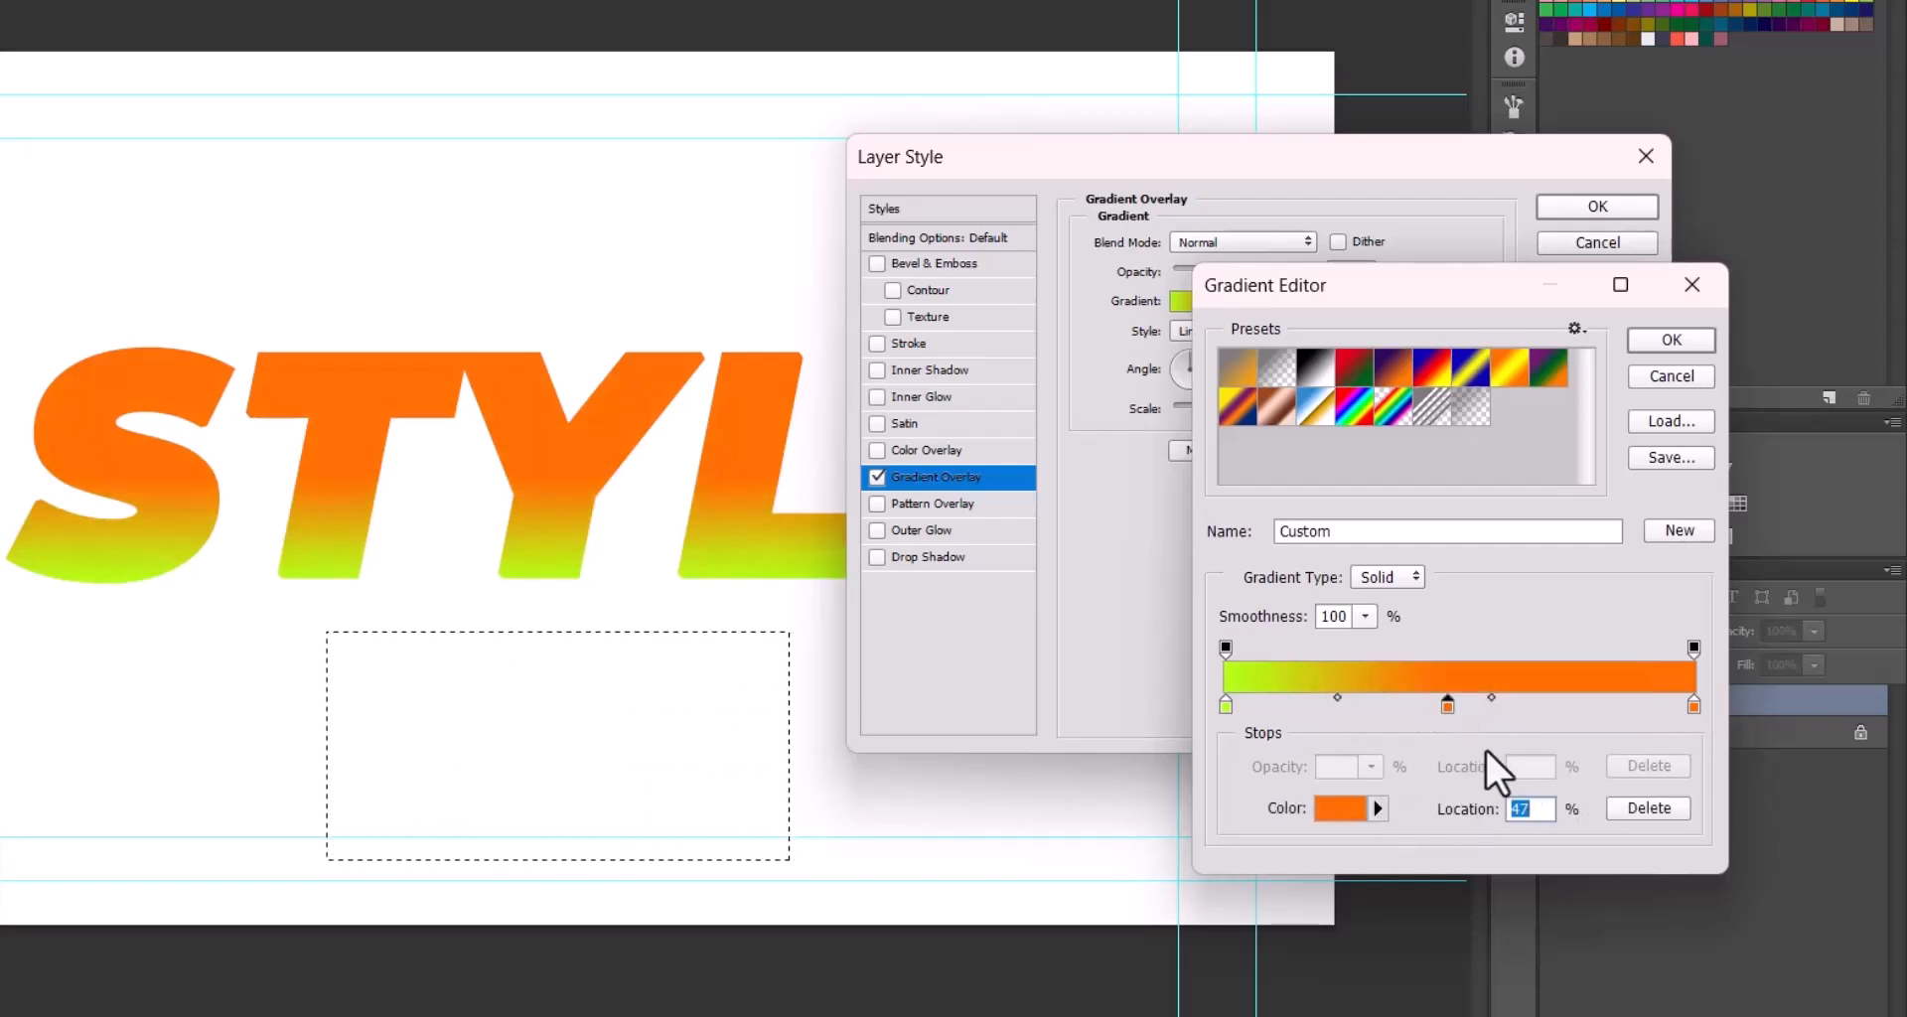
left_click_drag(1337, 699, 1387, 729)
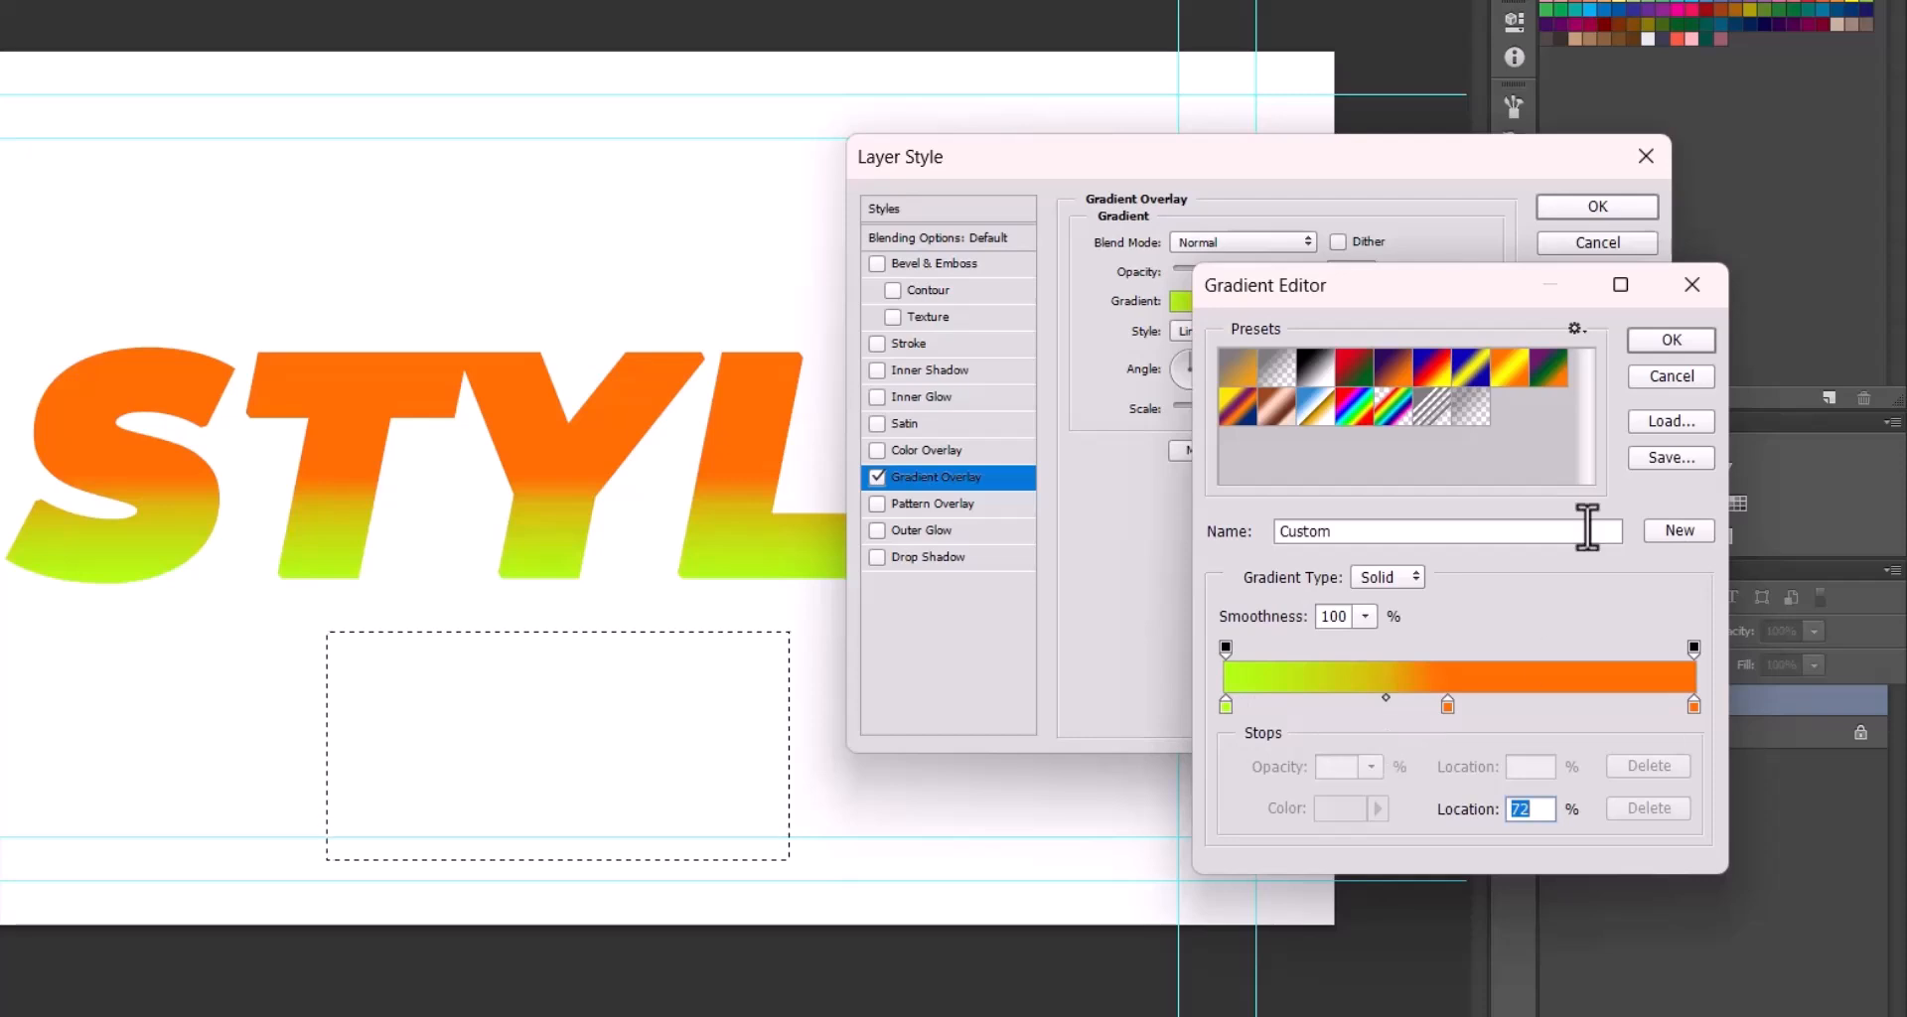
left_click(1686, 366)
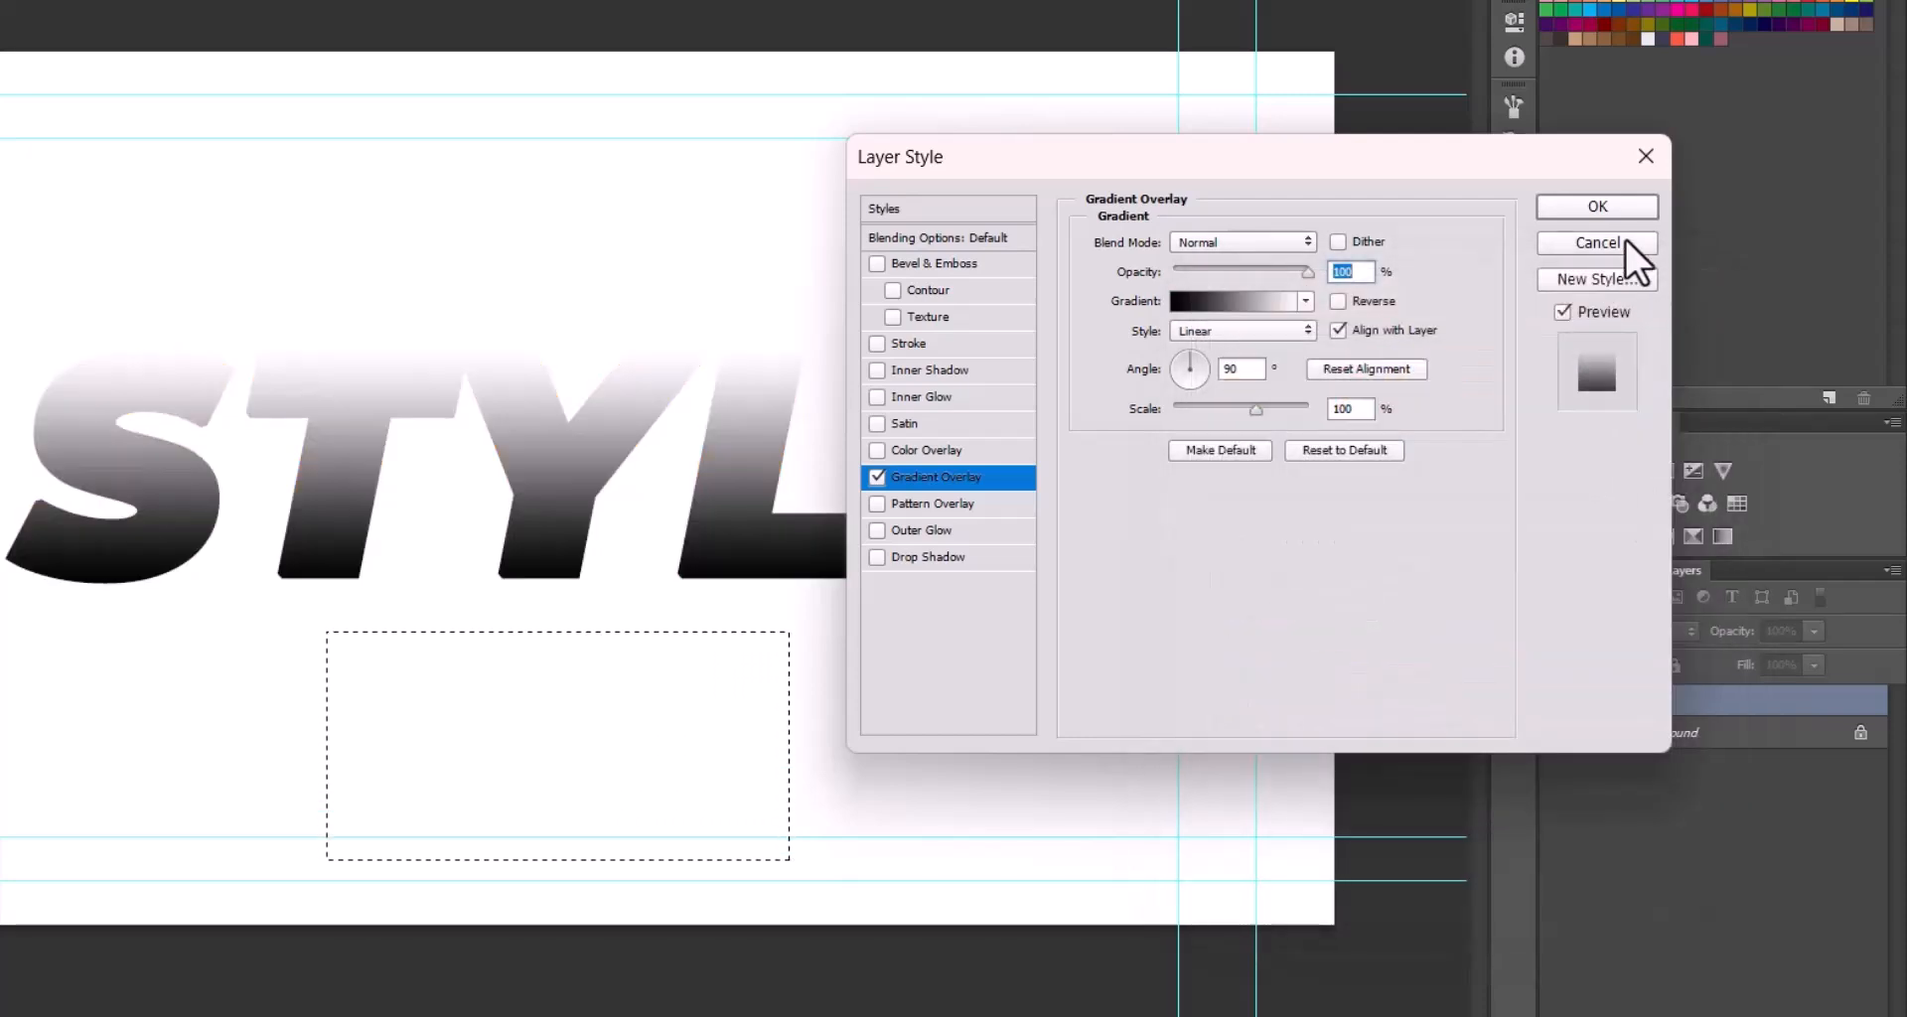
- Edit the text's black-to-white gradient and recolor its stop at 100% to grey b7b7b7
left_click(1234, 306)
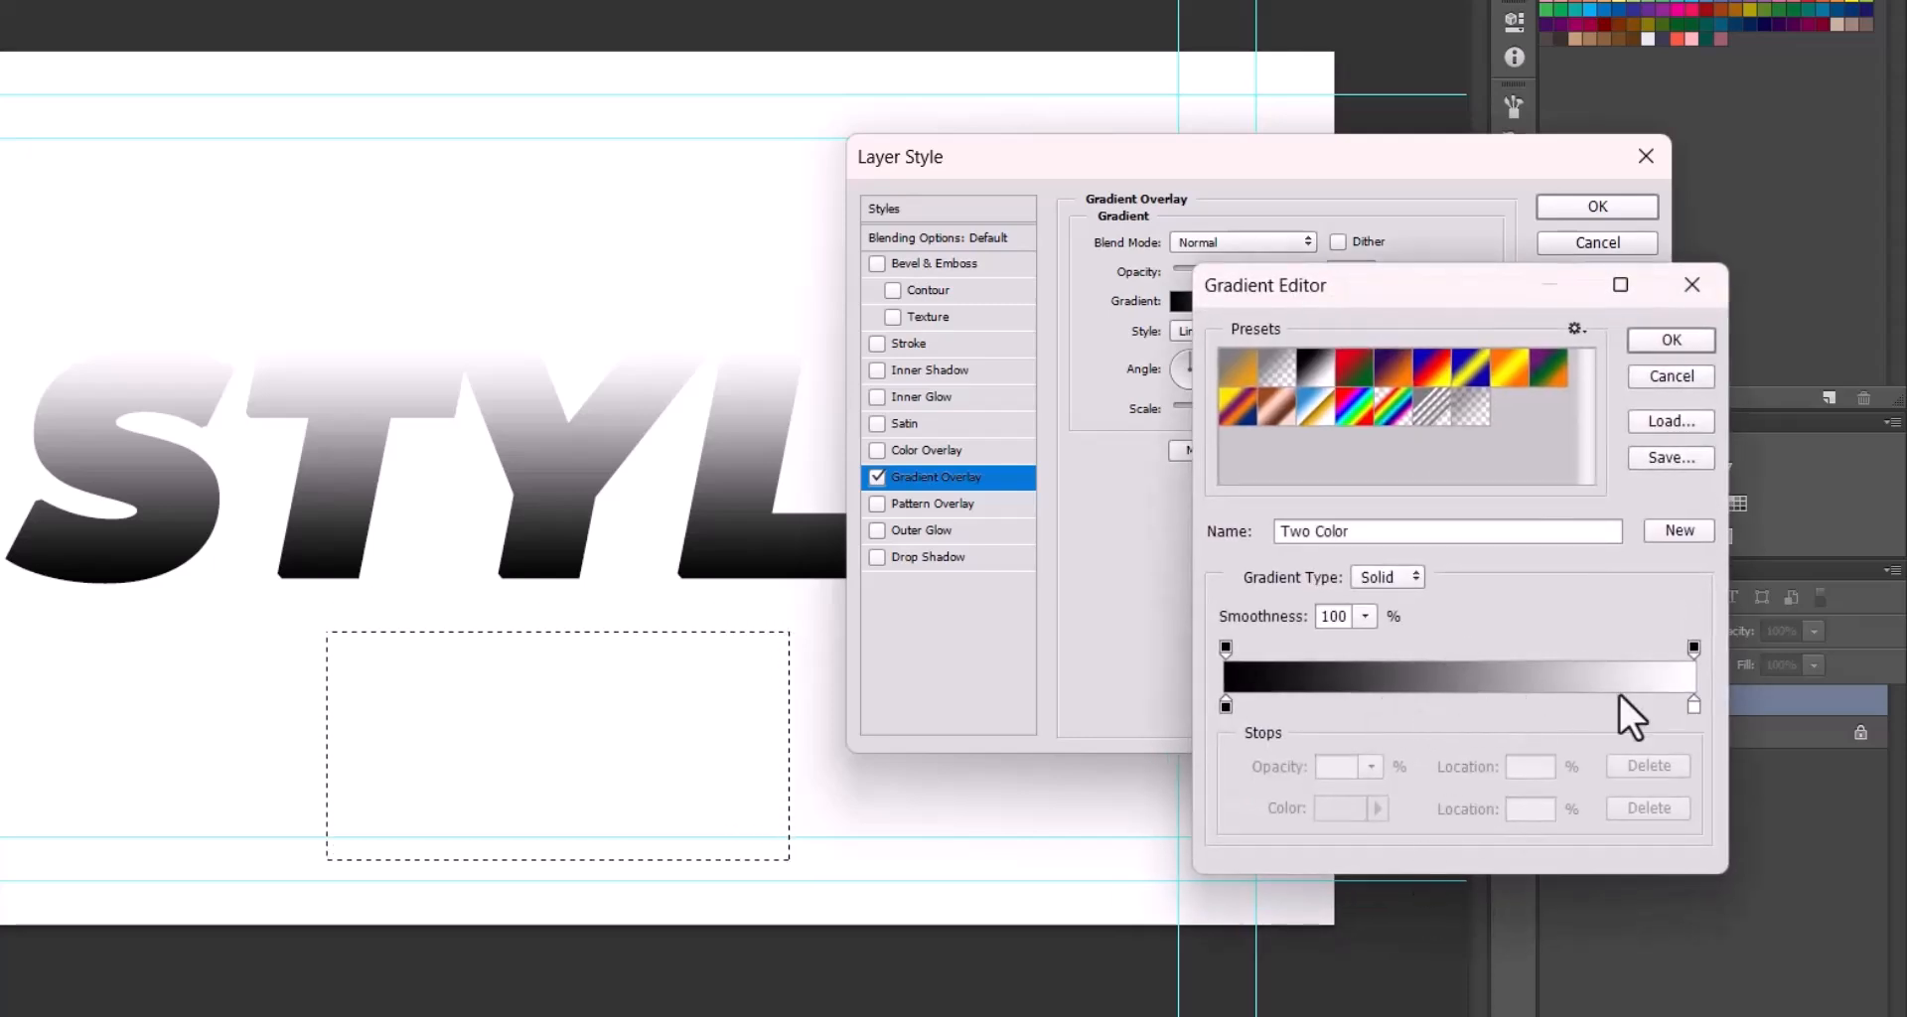
left_click(1694, 707)
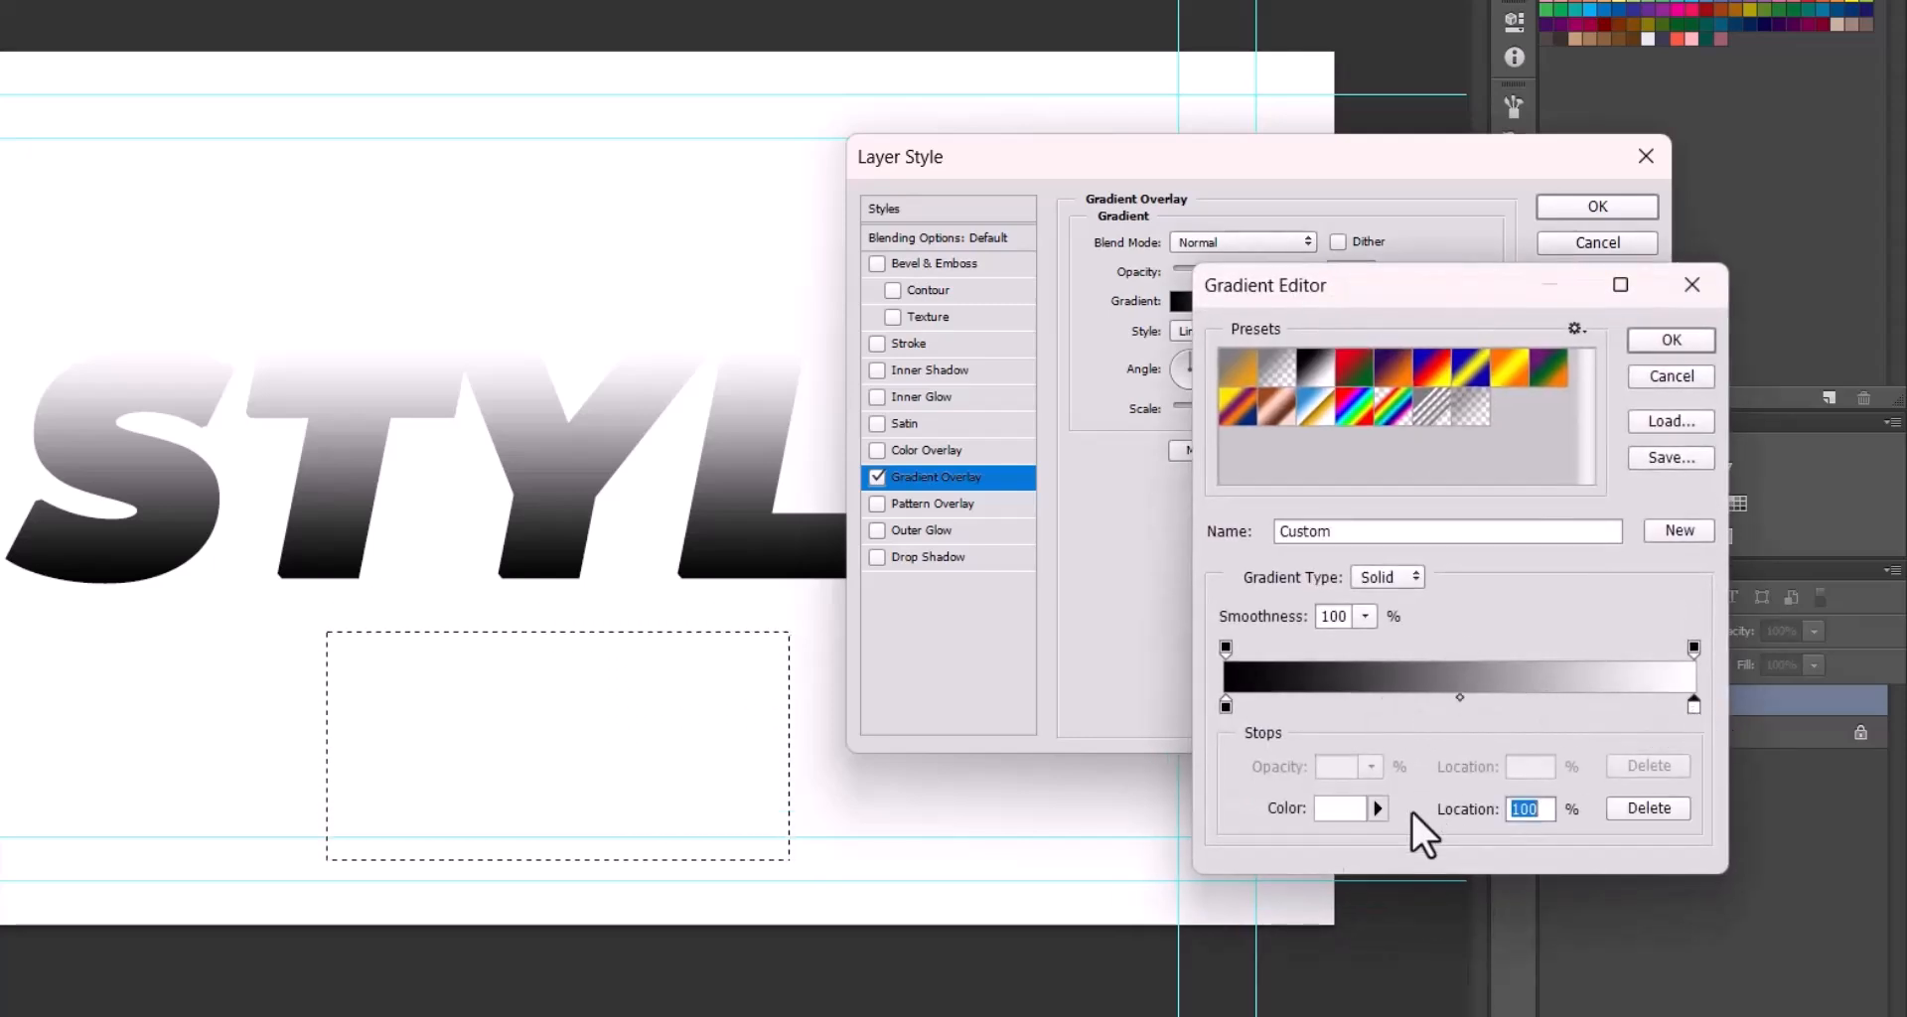
left_click(1338, 807)
left_click(1517, 552)
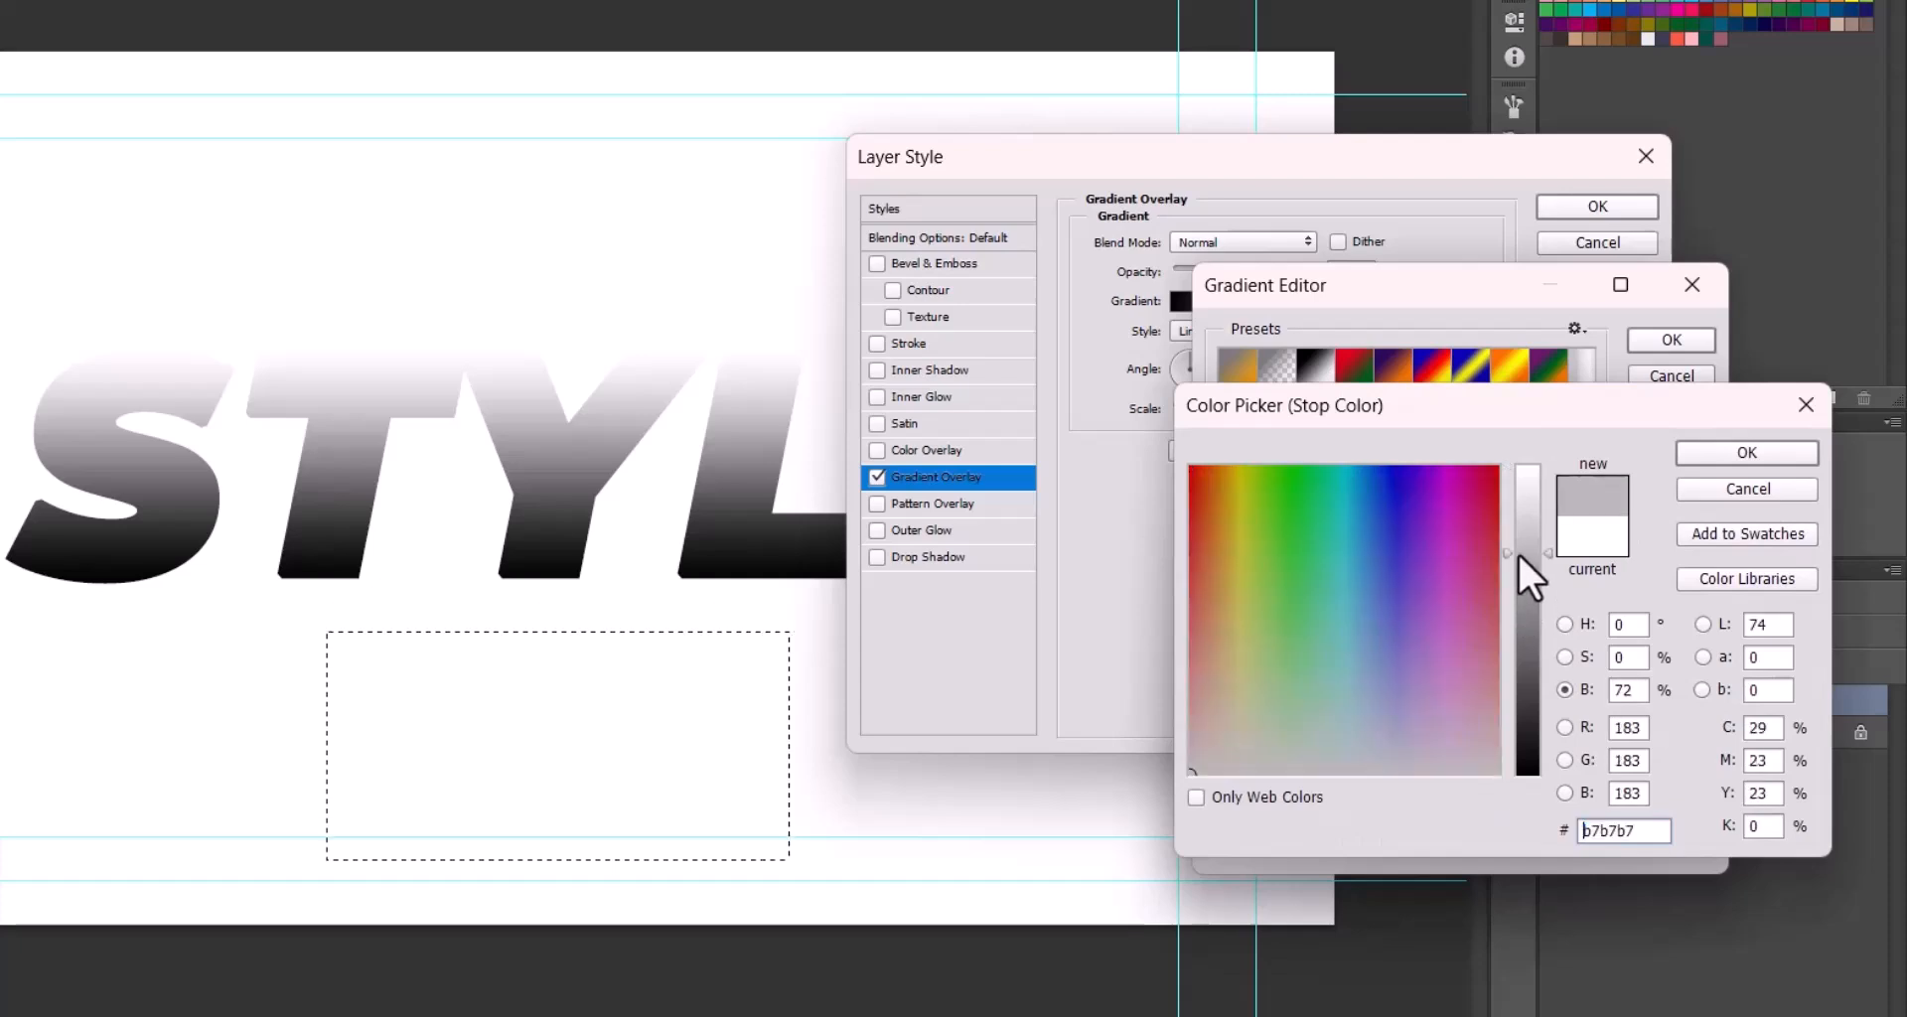
left_click(1746, 452)
- Add color stops at 40% and 54% to the gradient and color the 40% stop dark grey 616161
left_click(1414, 705)
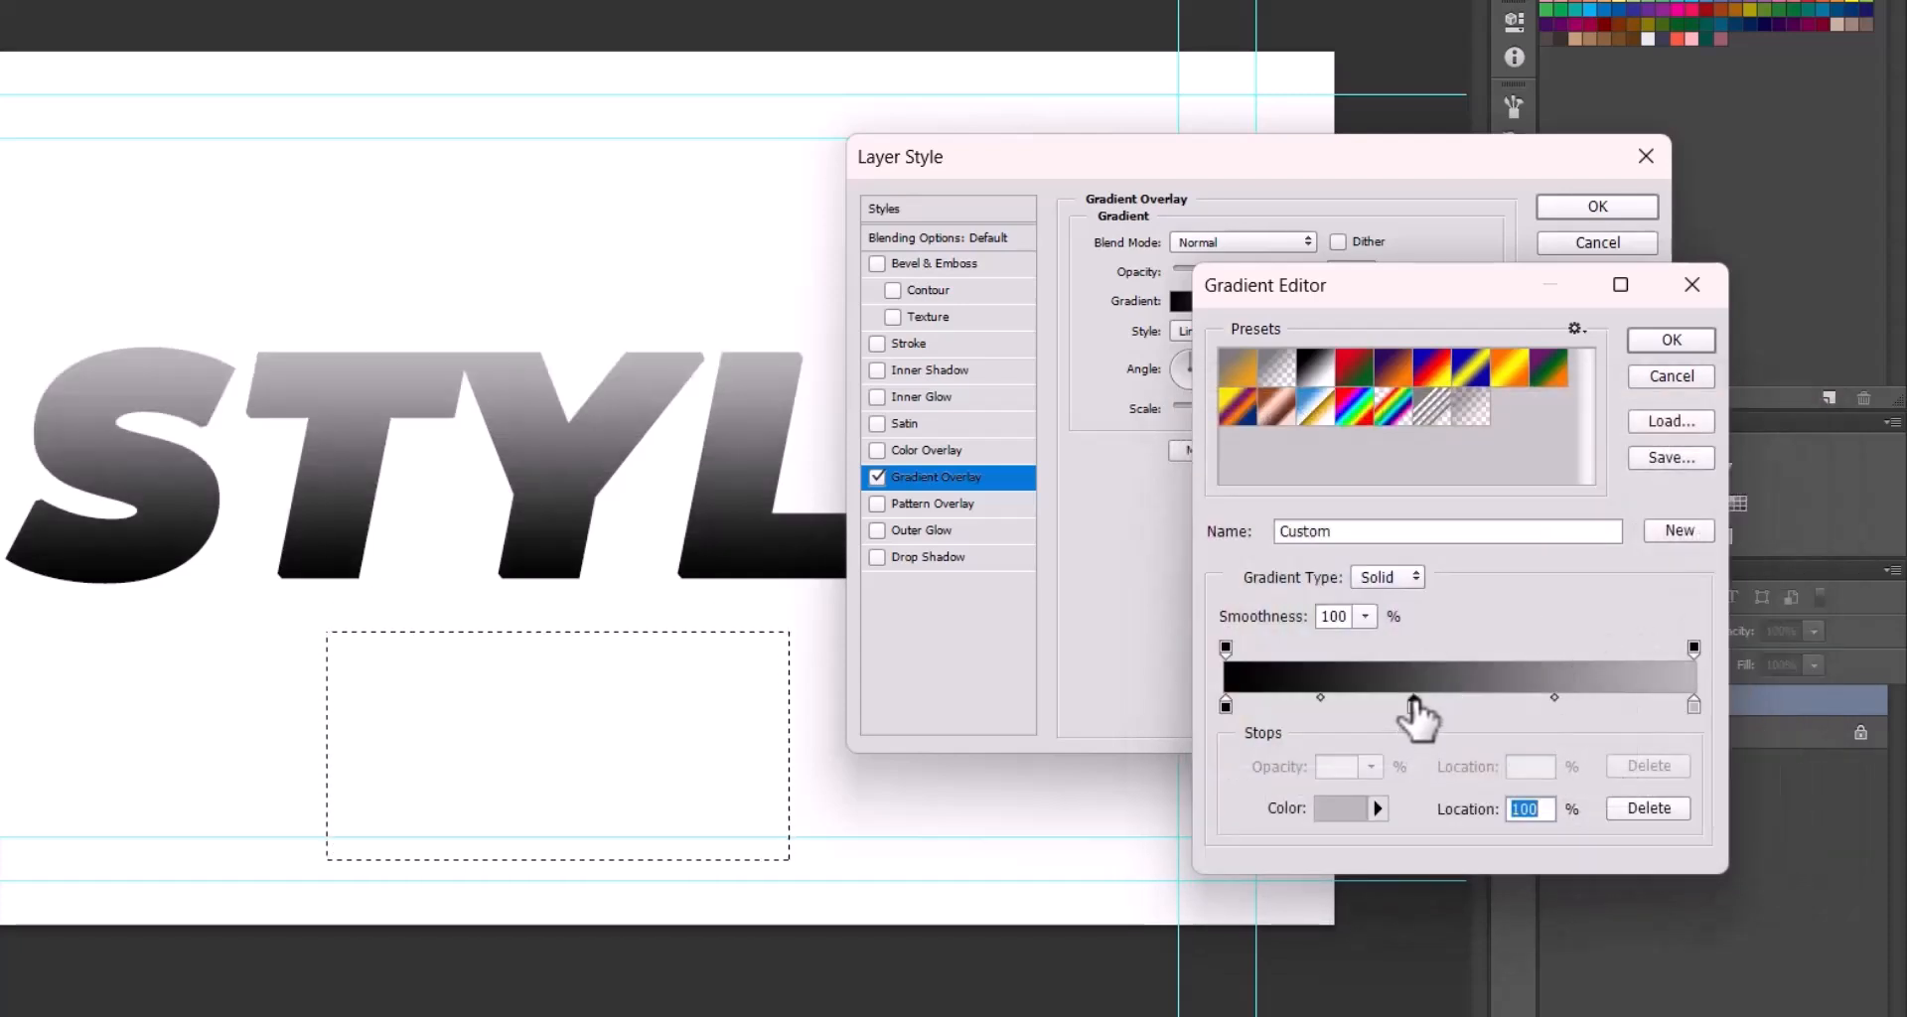
left_click(1480, 706)
left_click(1414, 708)
left_click(1341, 808)
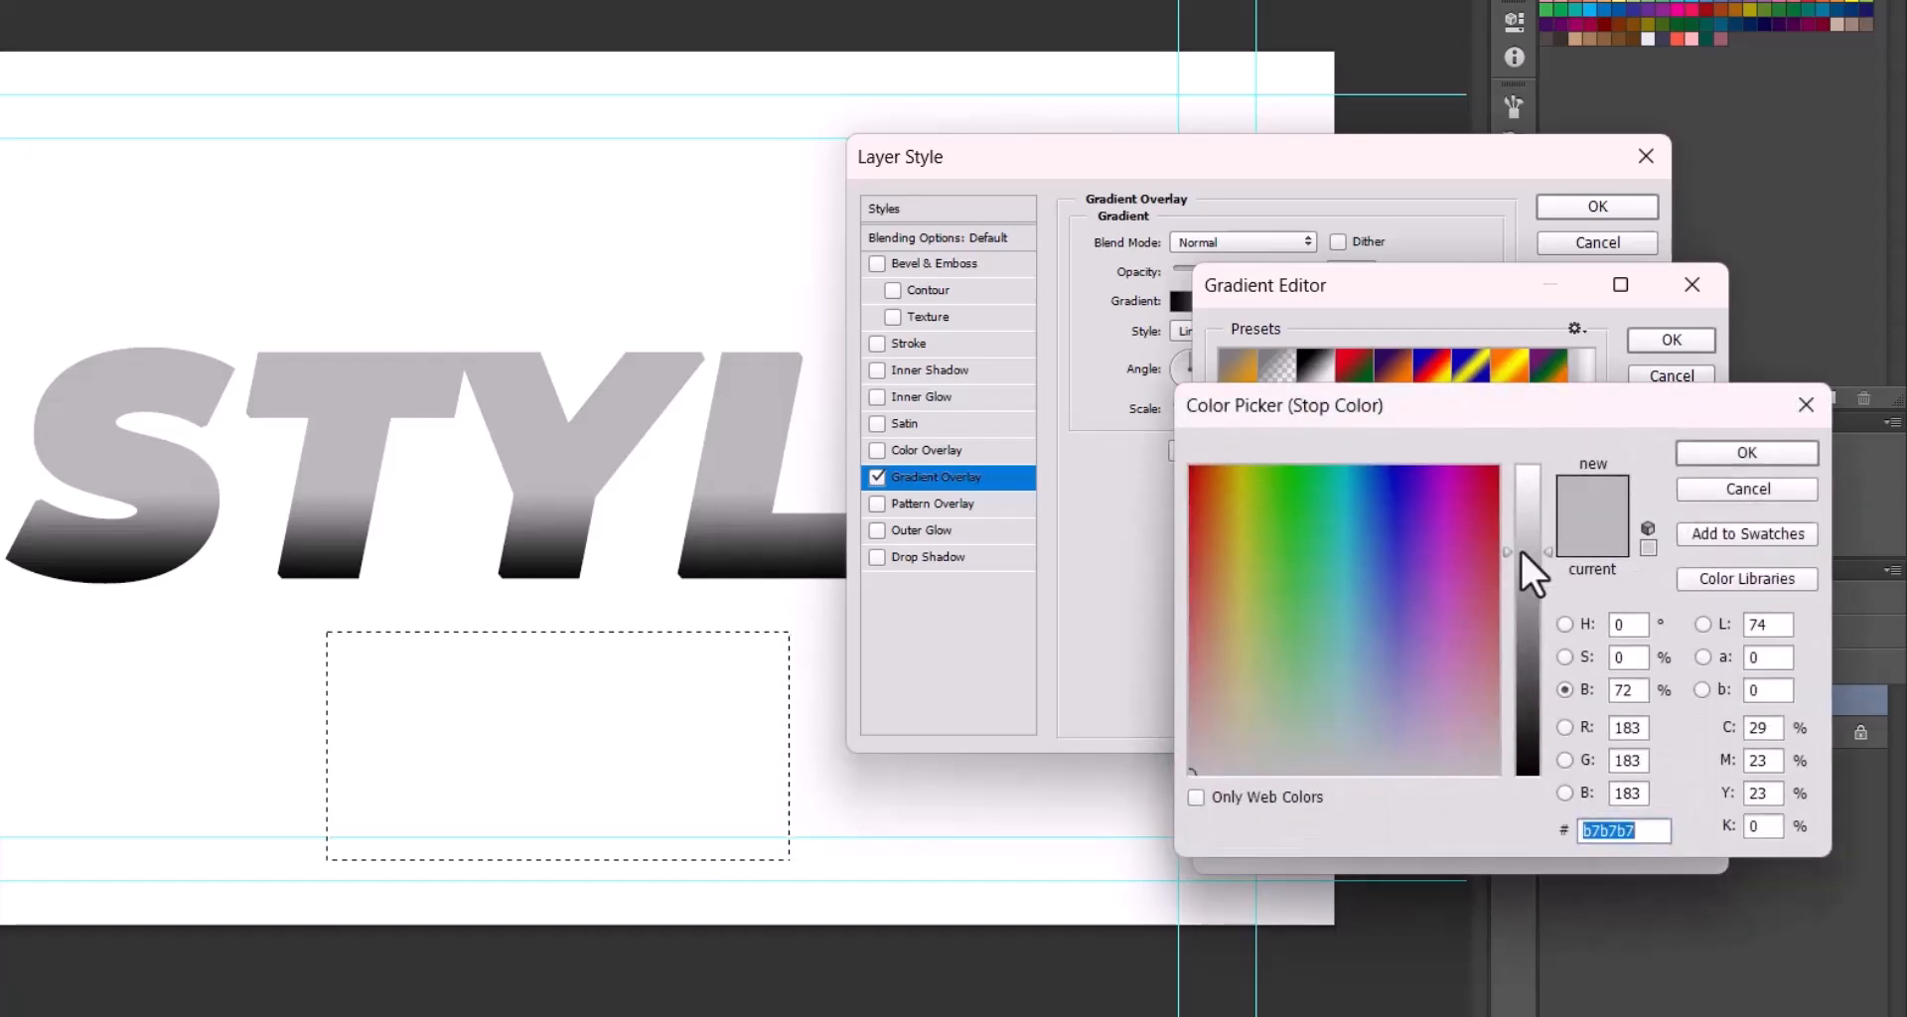
left_click(1527, 658)
left_click(1706, 454)
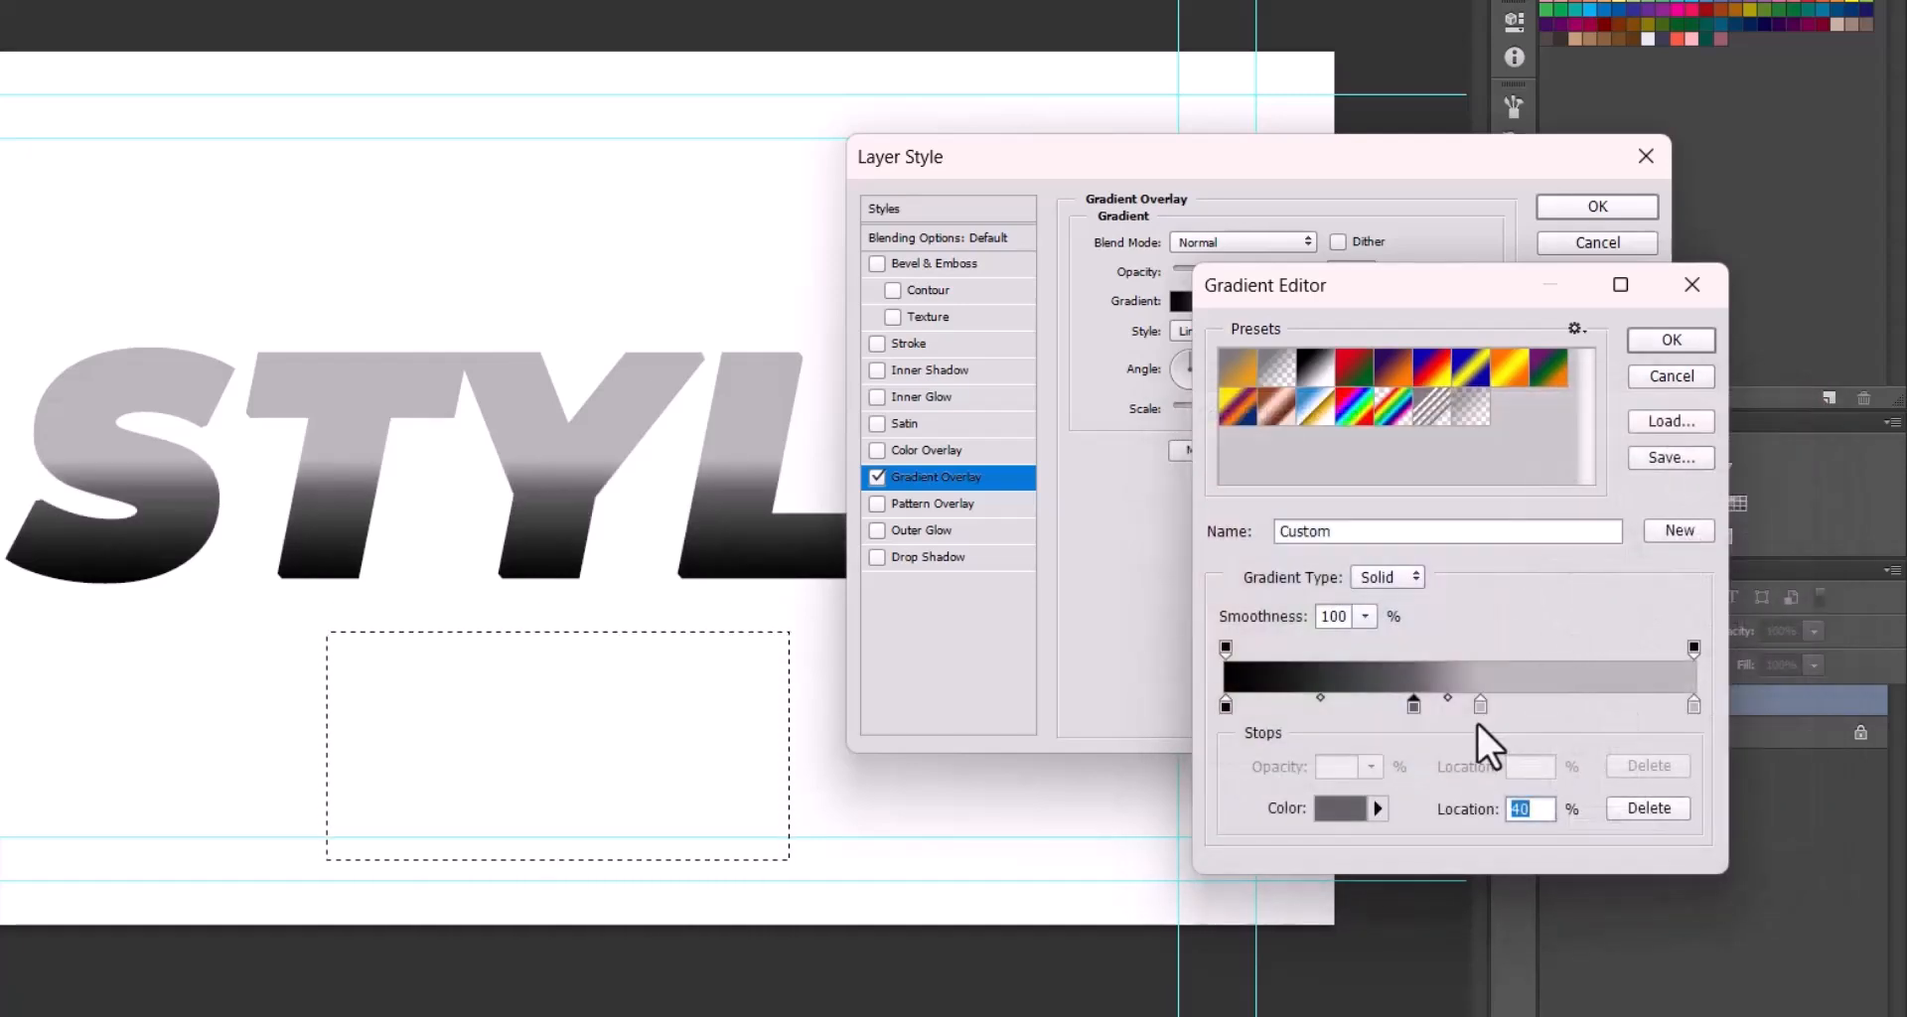
- Recolor the gradient stop at 54% to dark grey
left_click(1480, 707)
left_click(1356, 807)
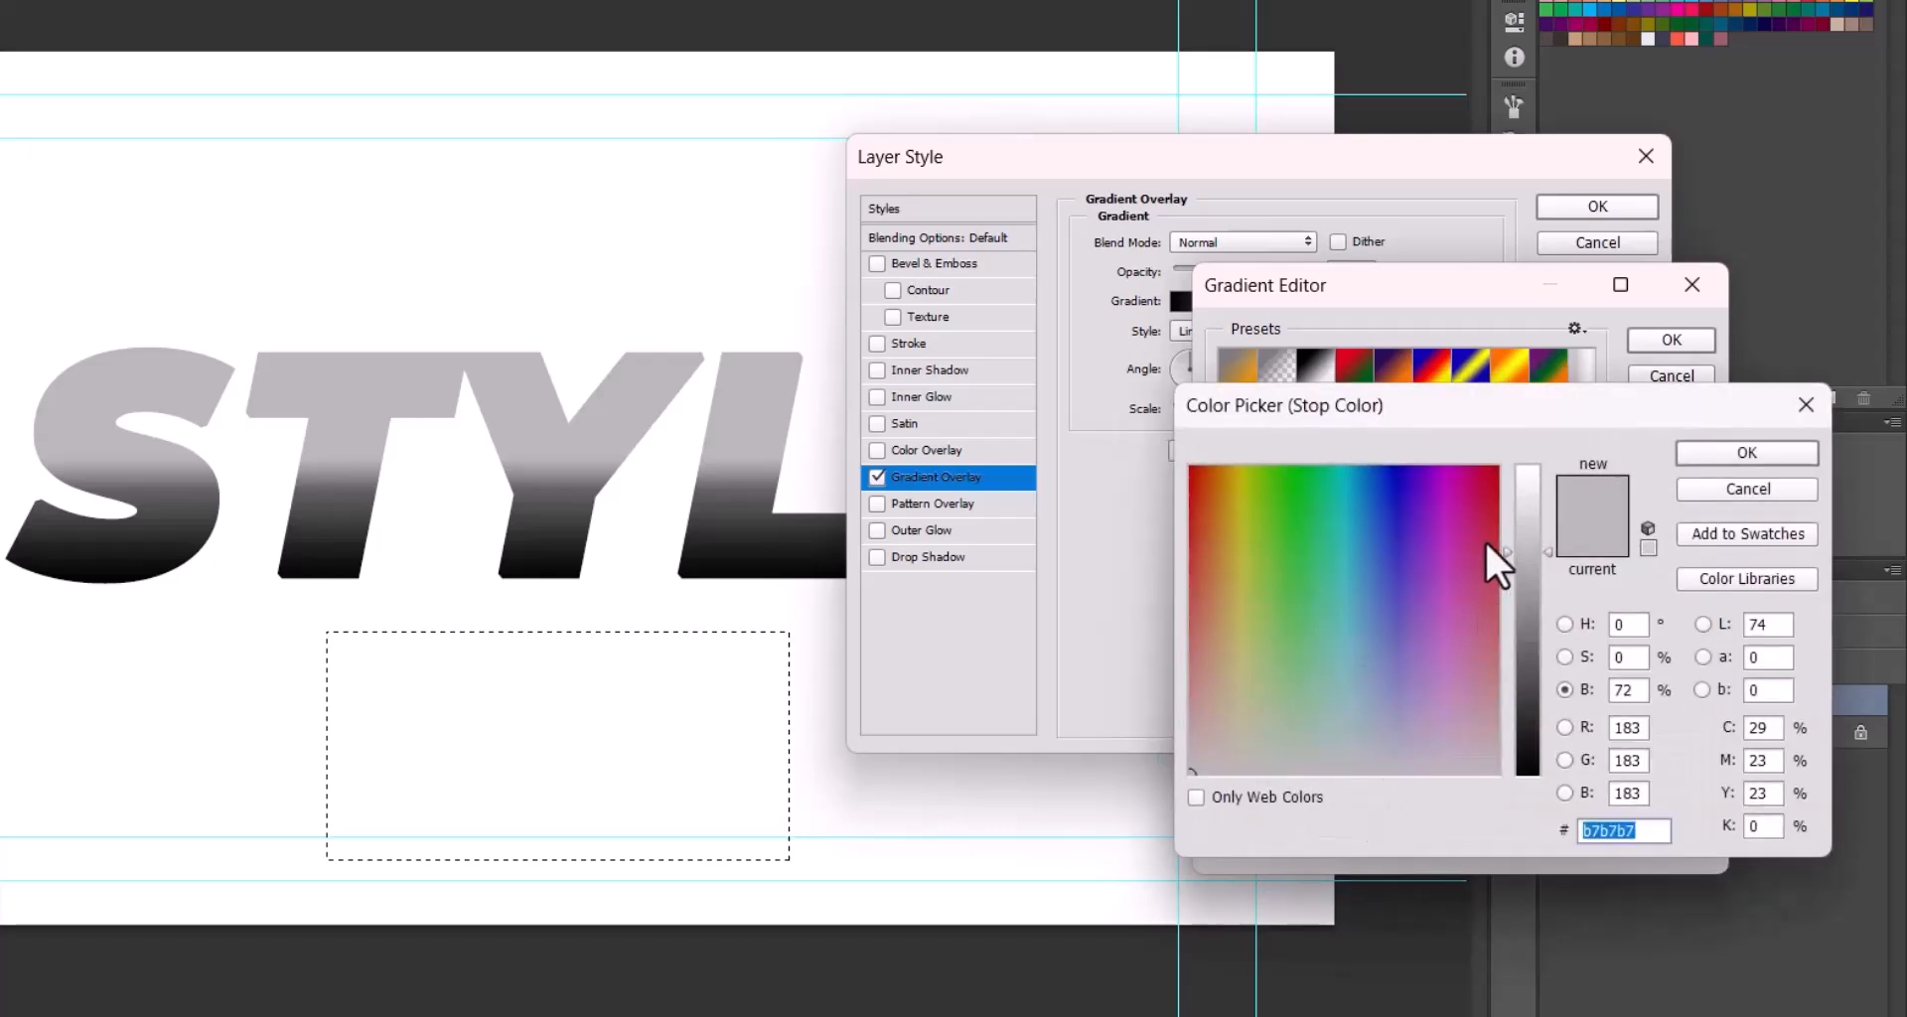
left_click(1531, 658)
left_click(1704, 454)
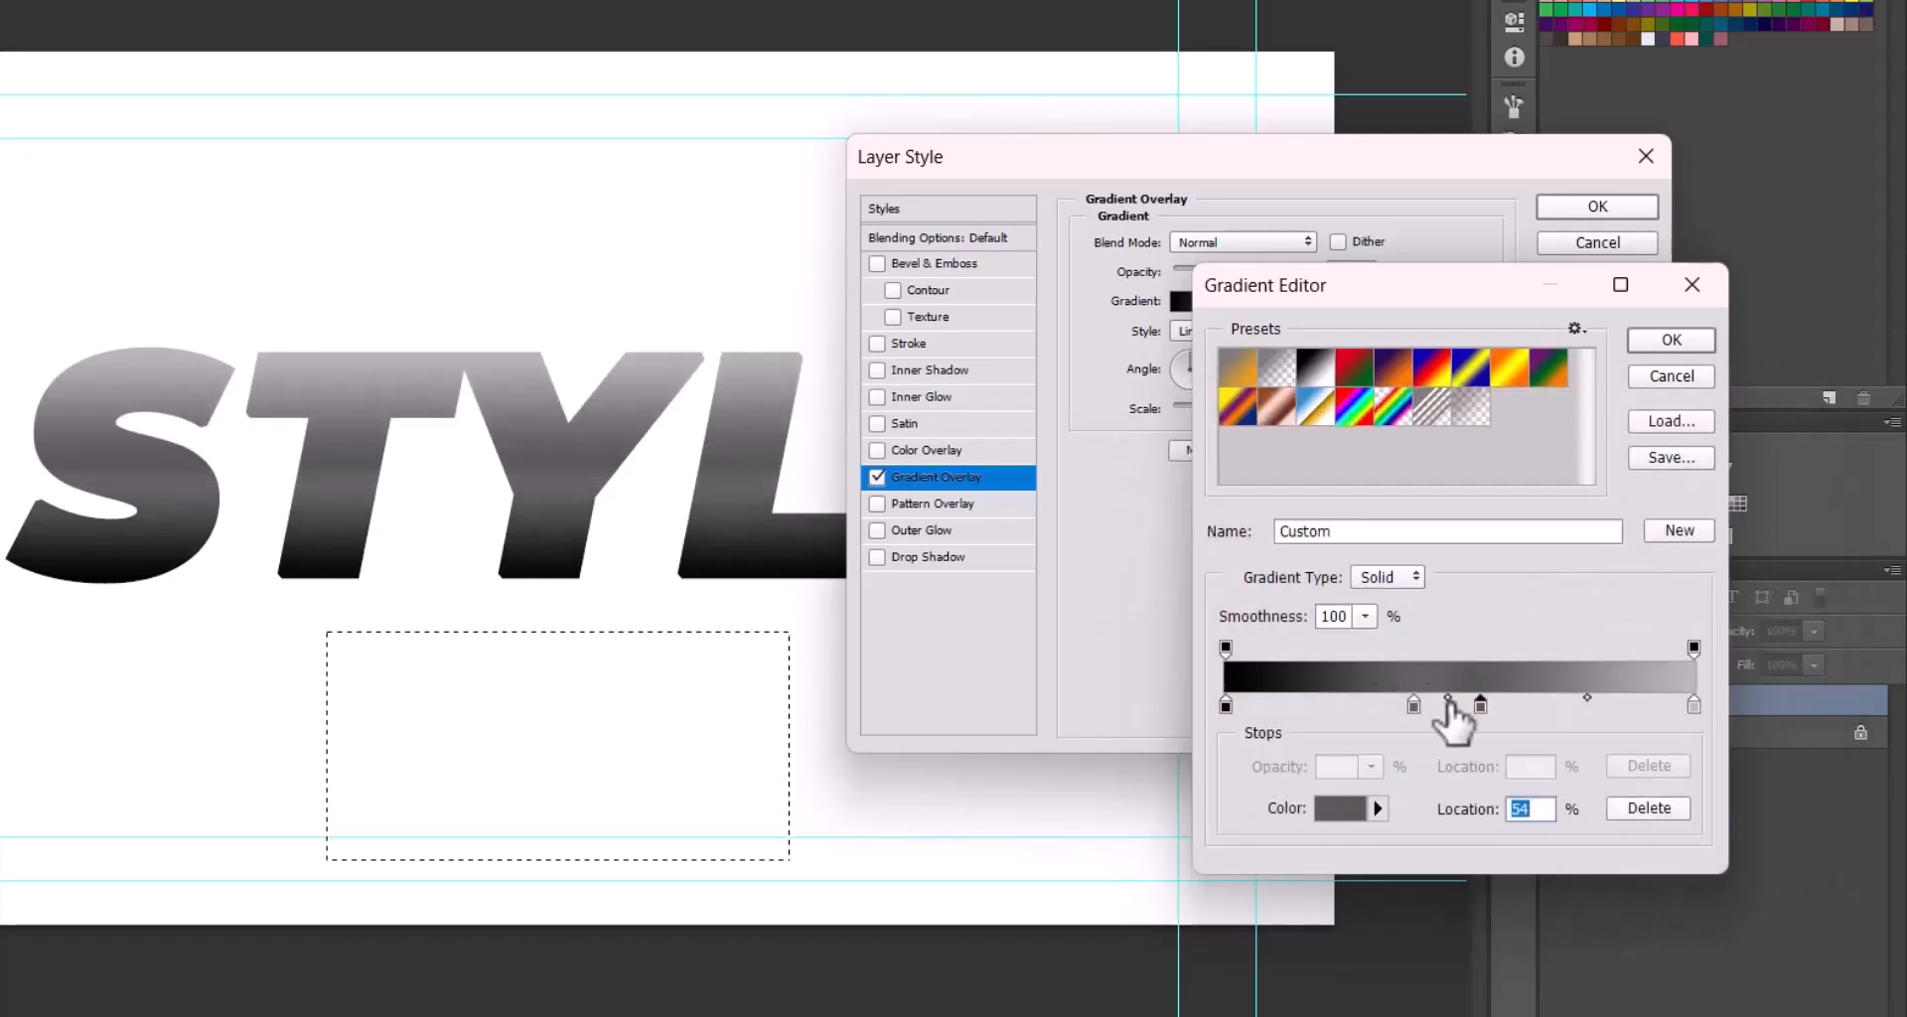
- Lighten the 40% stop to medium grey, bring the two middle stops closer with the darker one at 50%, and accept the gradient
left_click(1412, 707)
left_click(1409, 706)
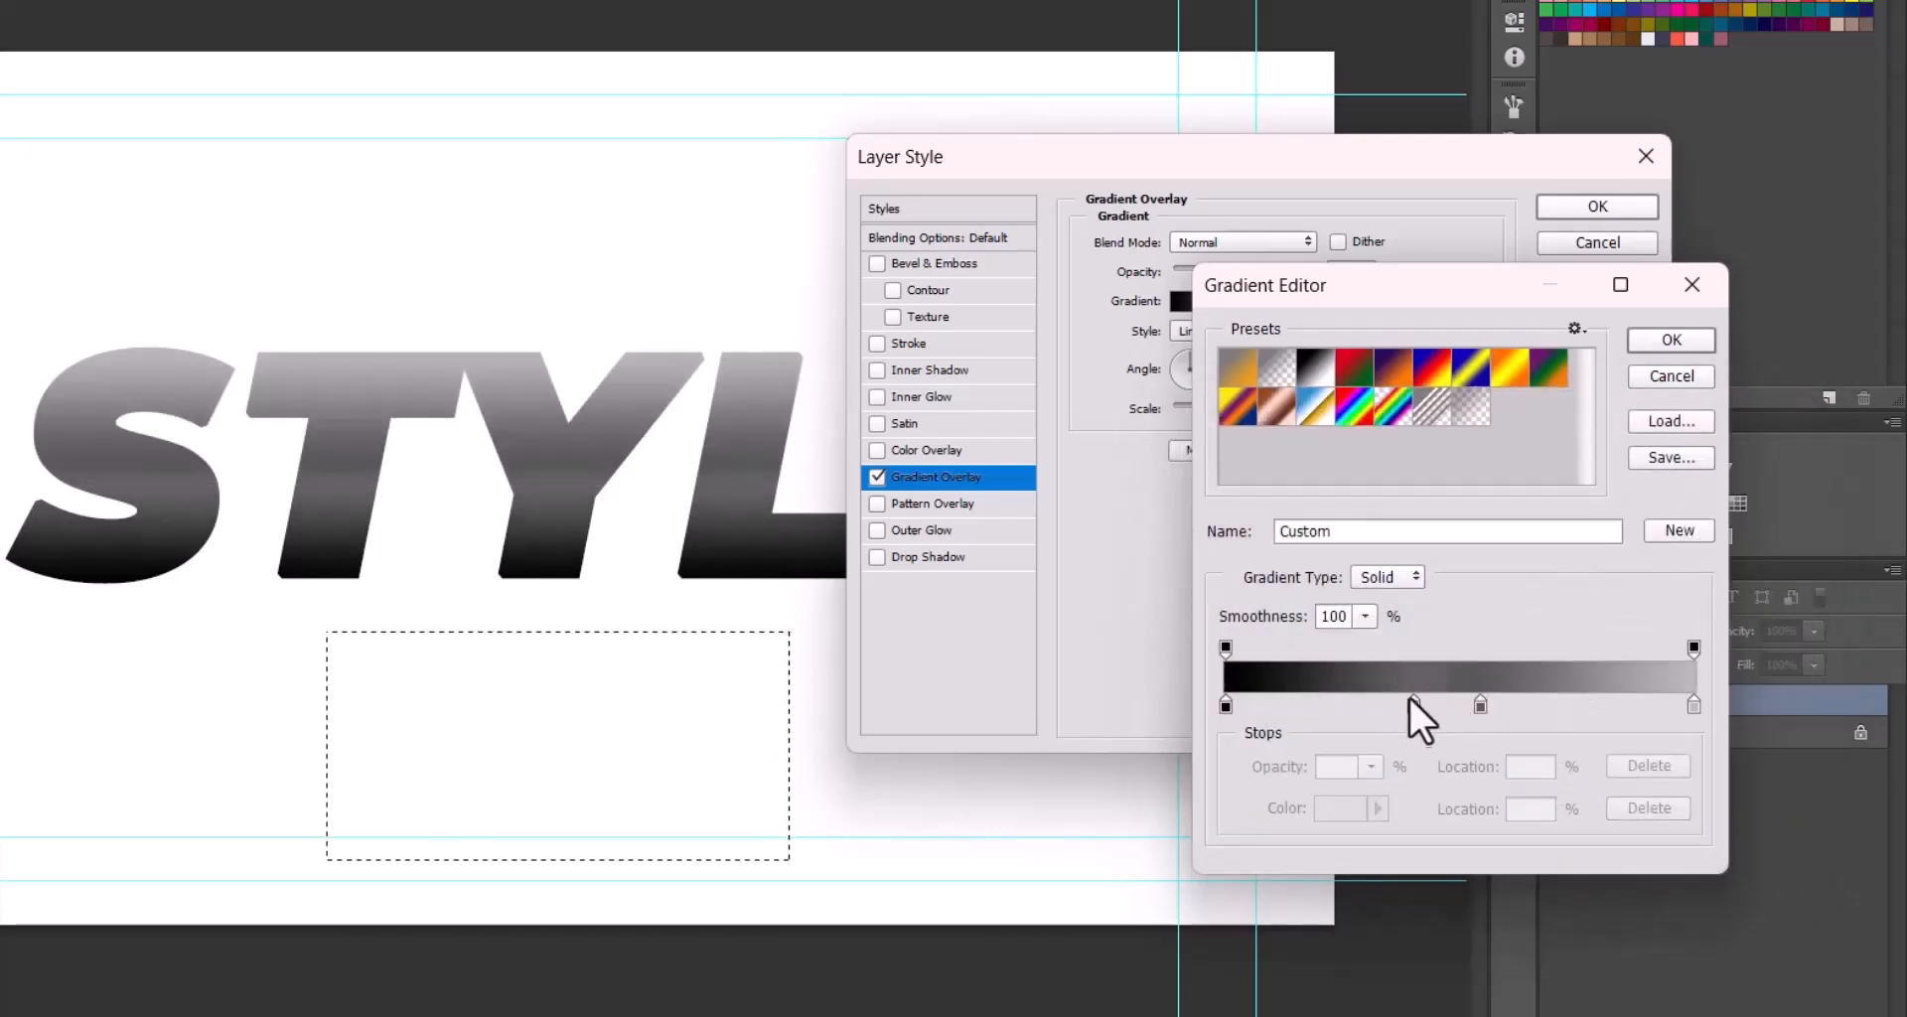
left_click(1414, 707)
left_click(1343, 809)
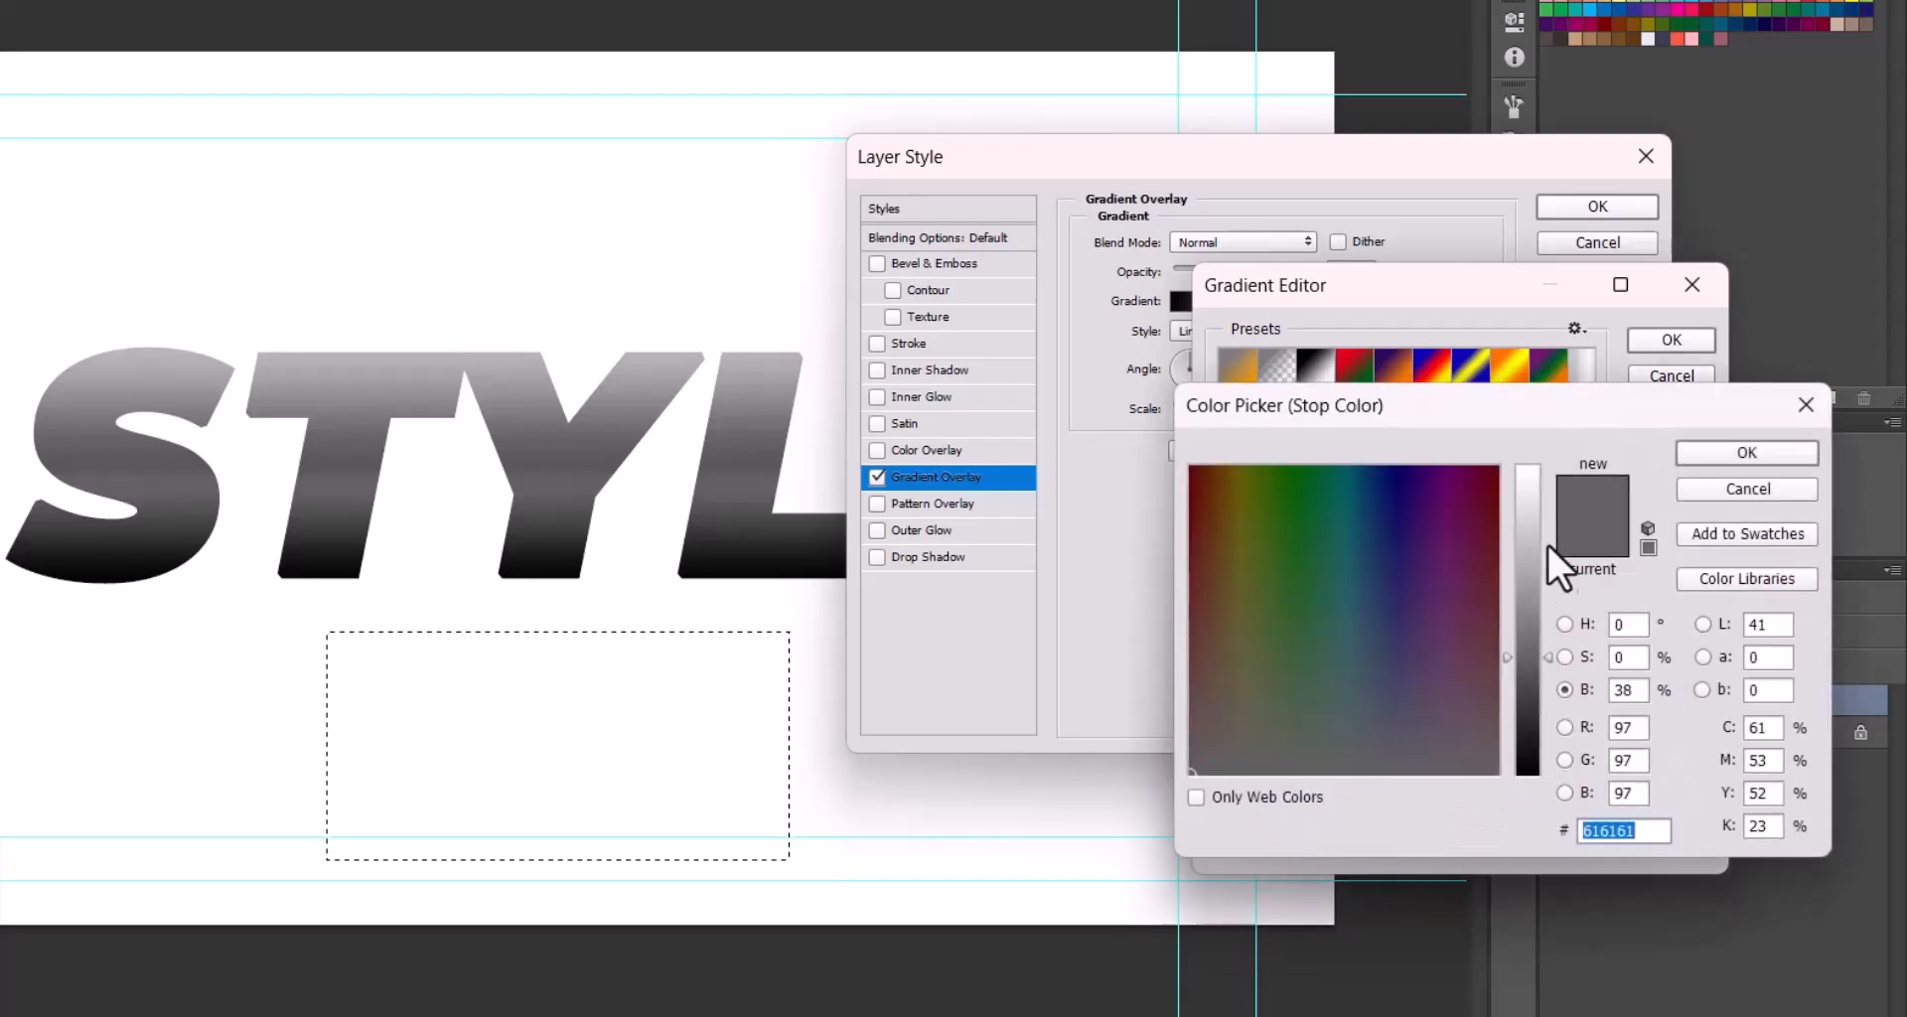
left_click(1536, 603)
left_click(1778, 457)
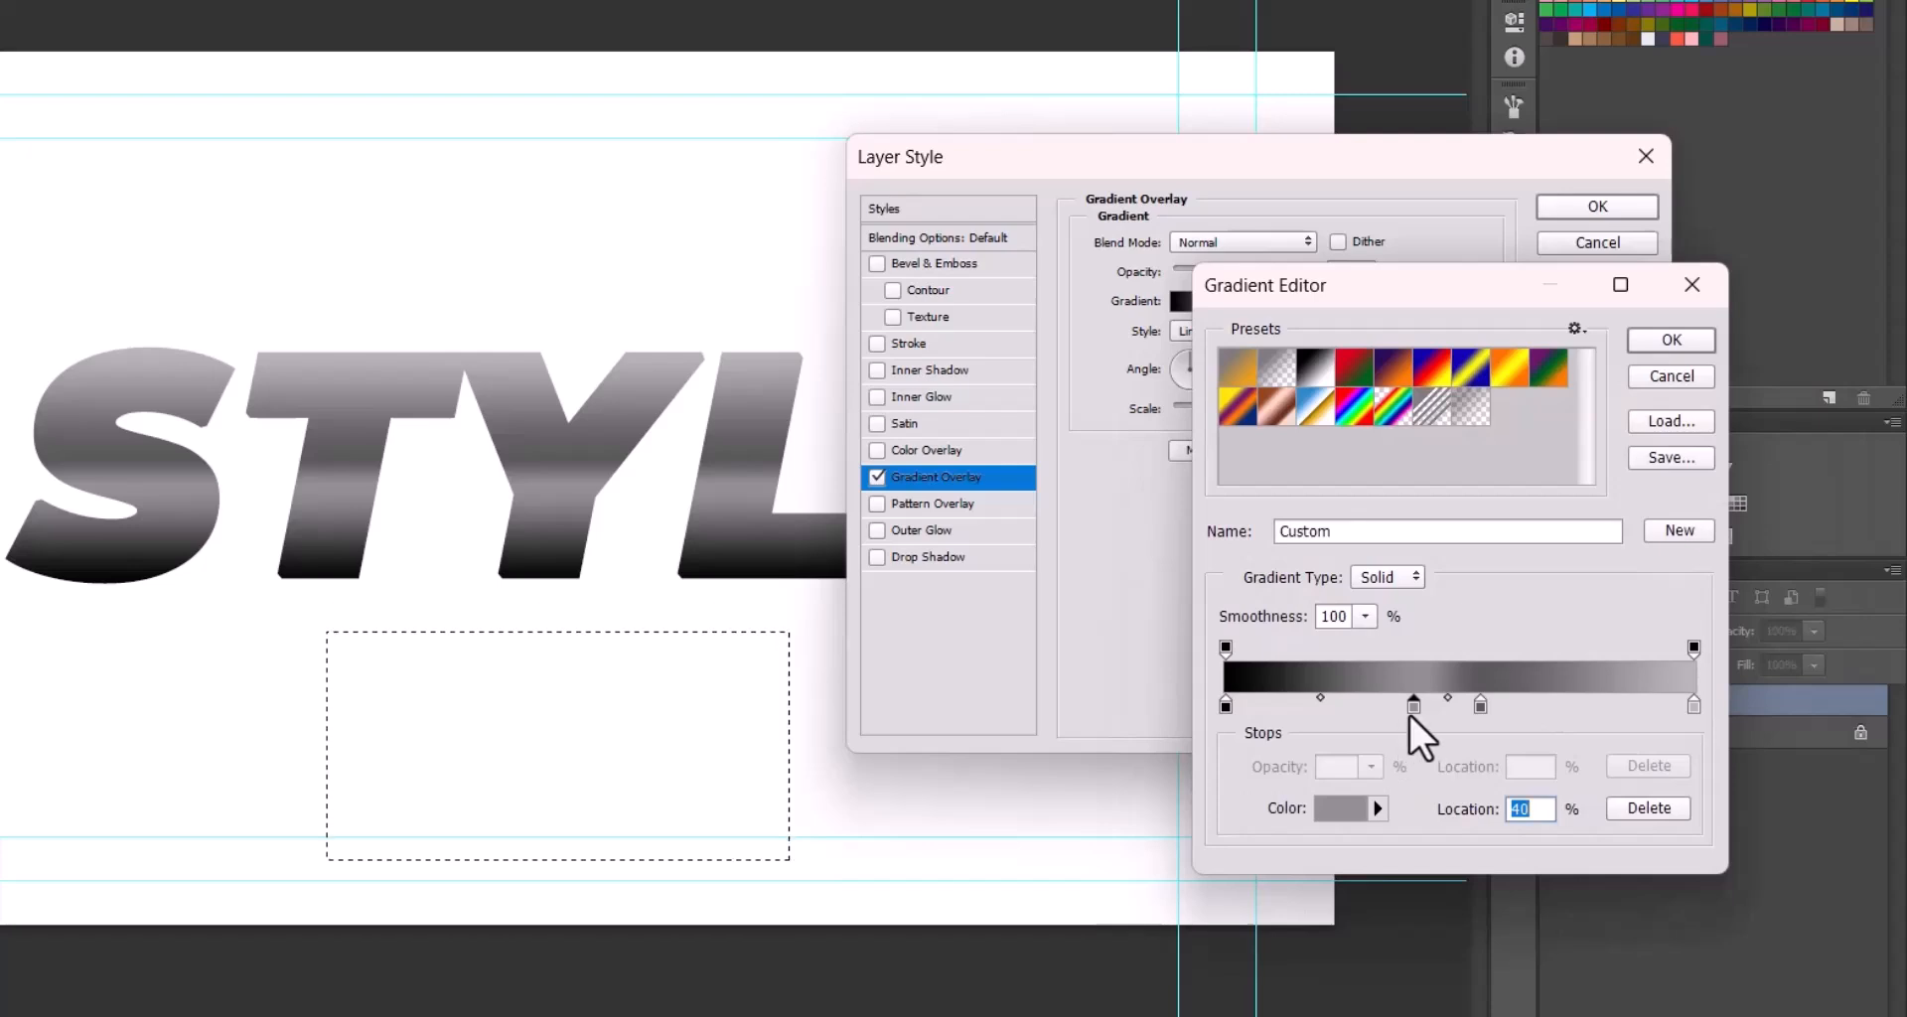
left_click_drag(1416, 707, 1460, 709)
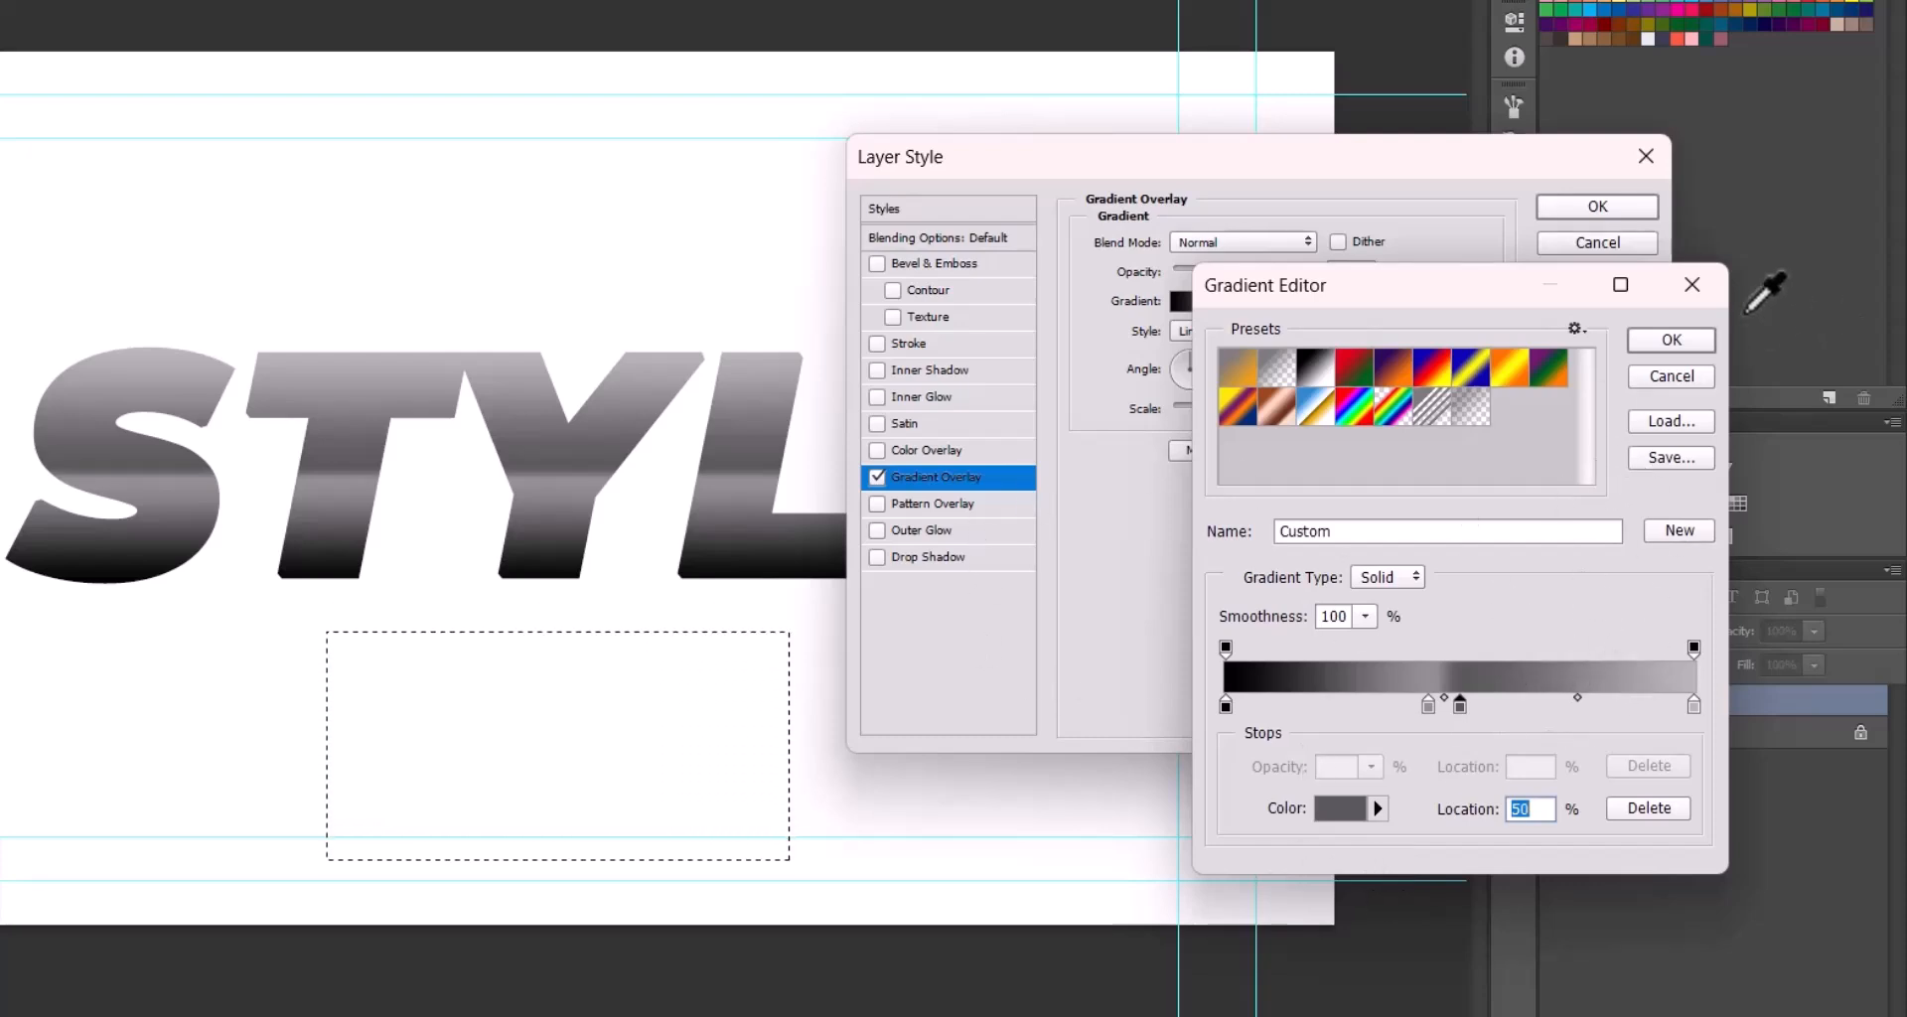
left_click(1690, 339)
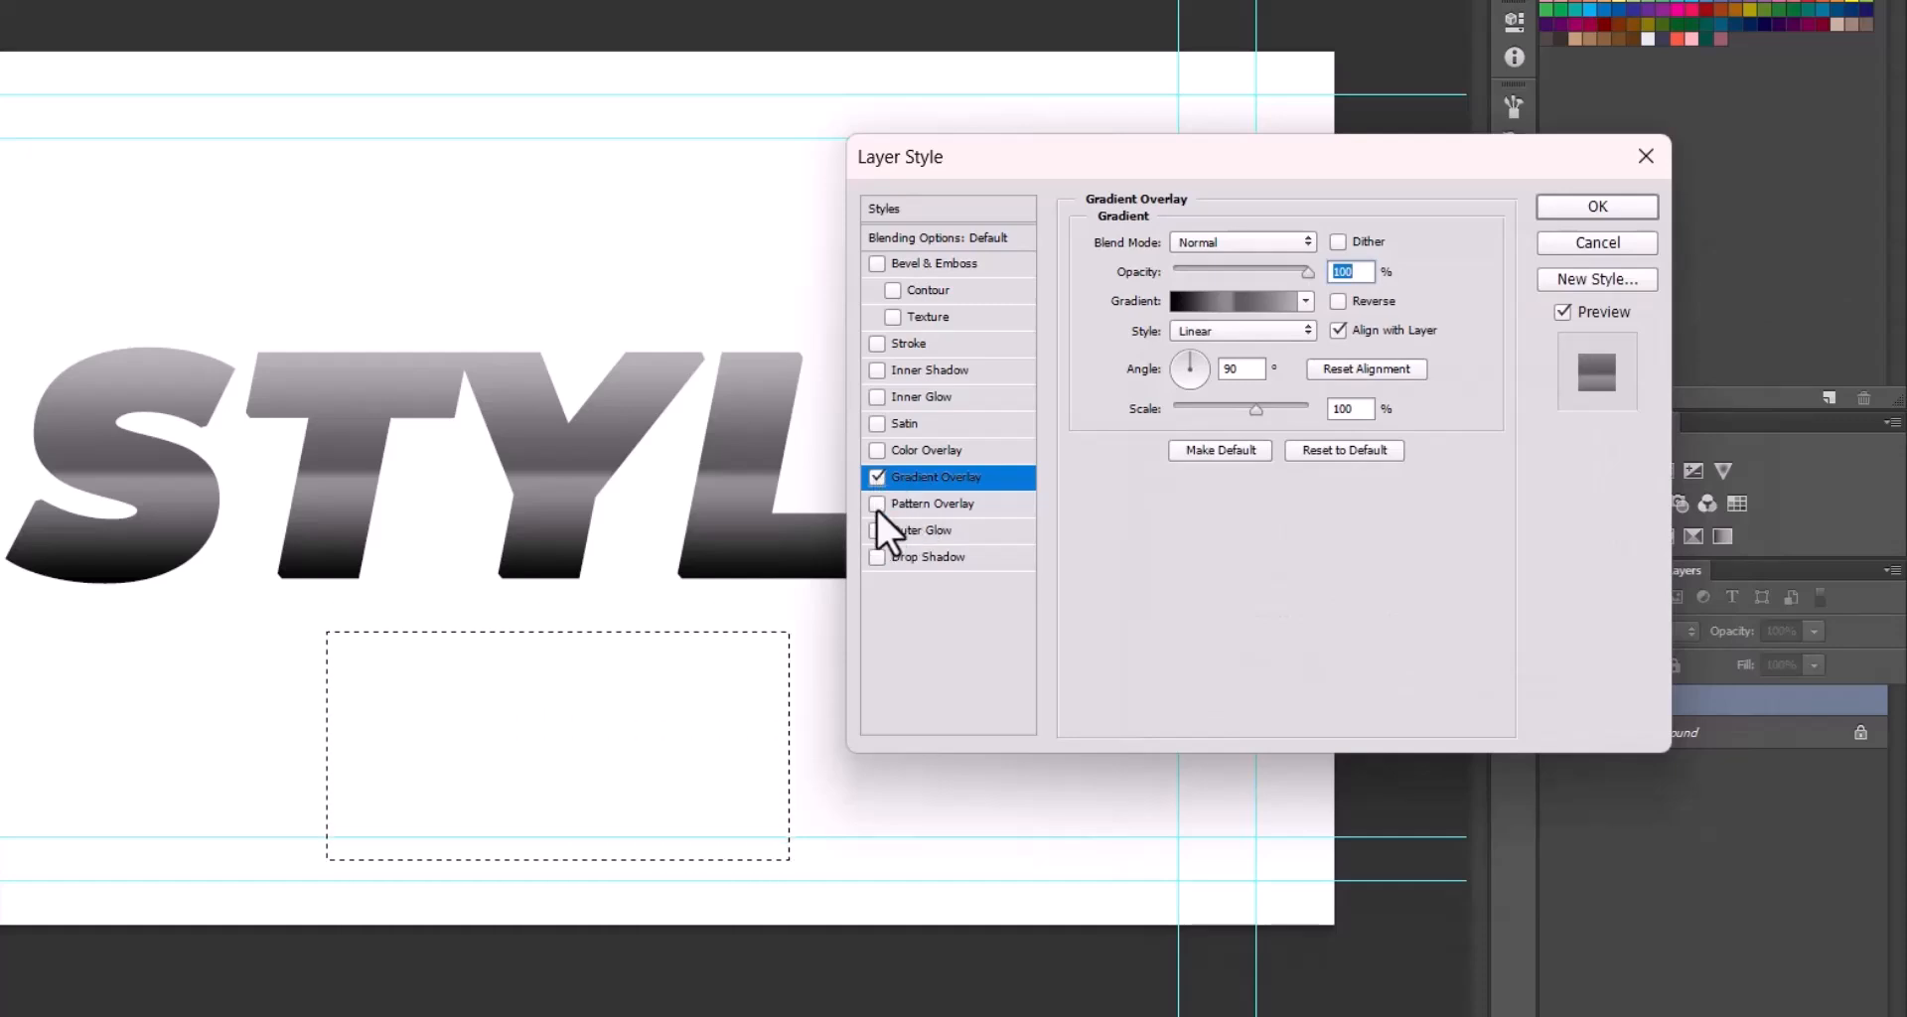
- Replace the text's Gradient Overlay with a Pattern Overlay, compare the two rope patterns, and apply the larger rope
left_click(933, 505)
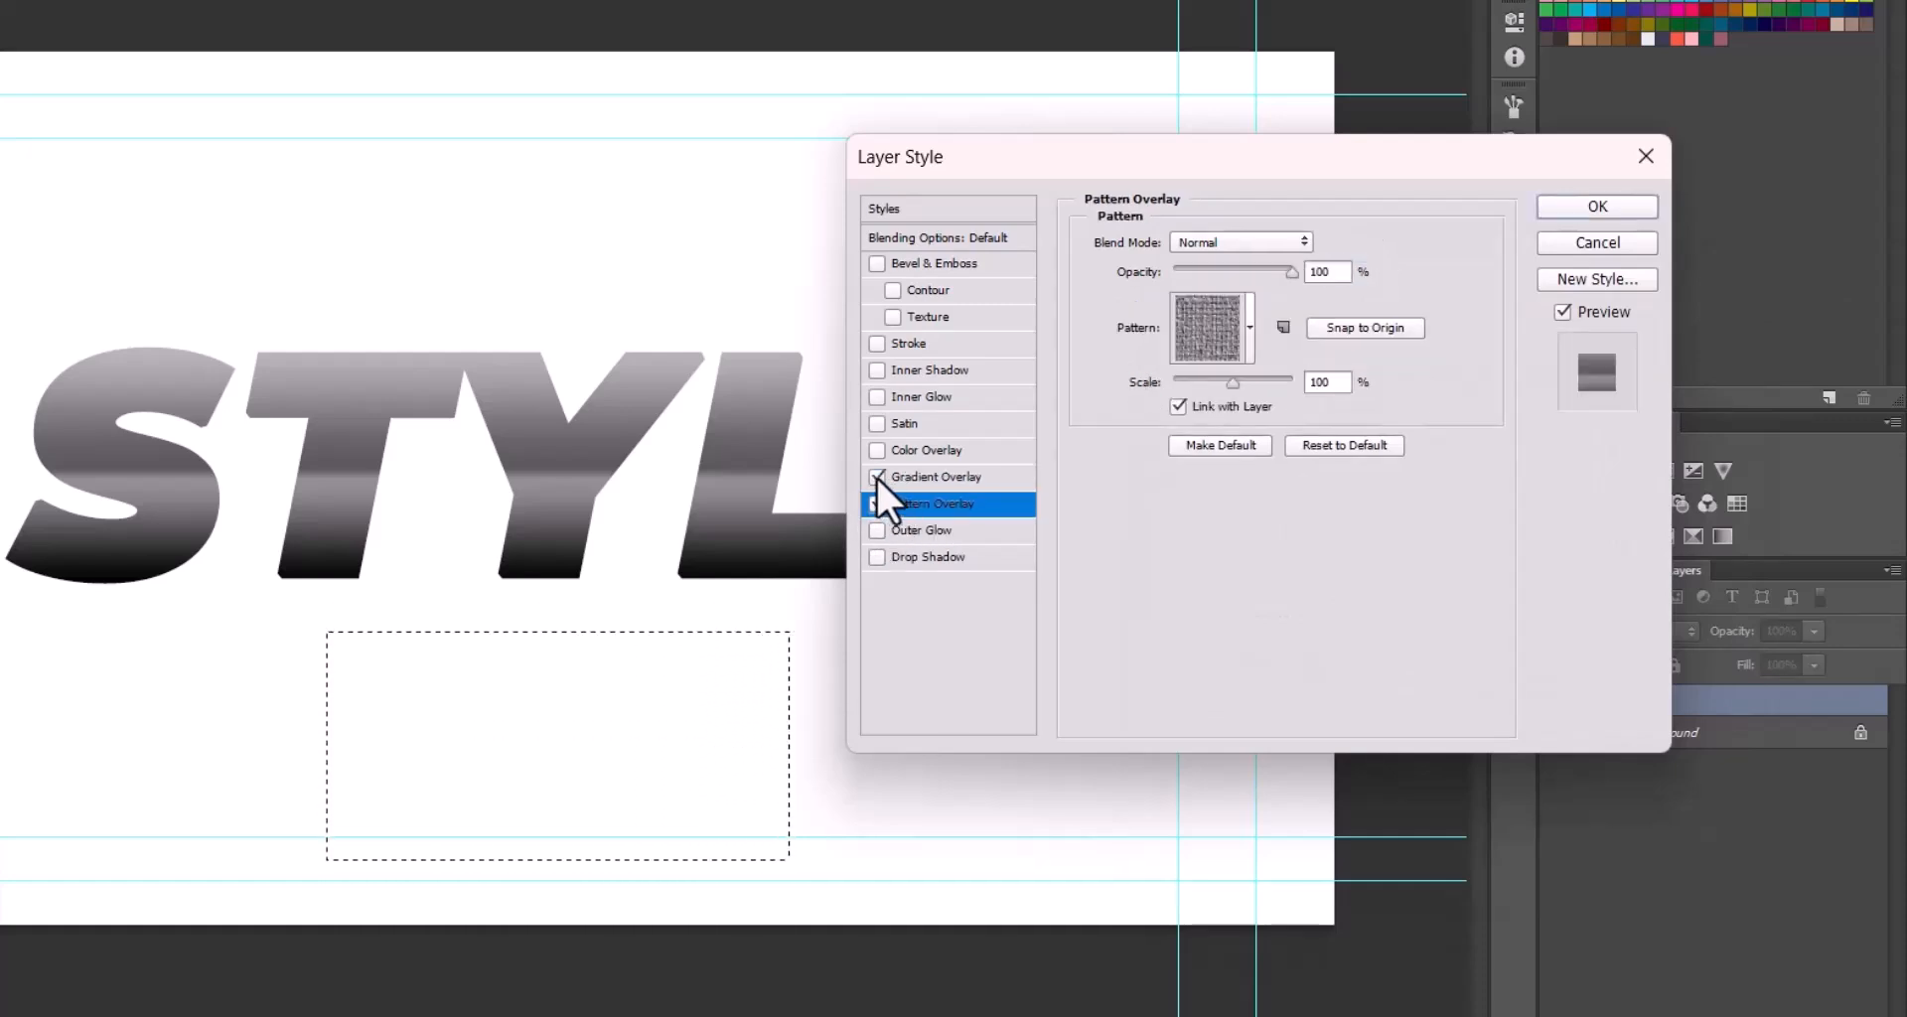
left_click(876, 476)
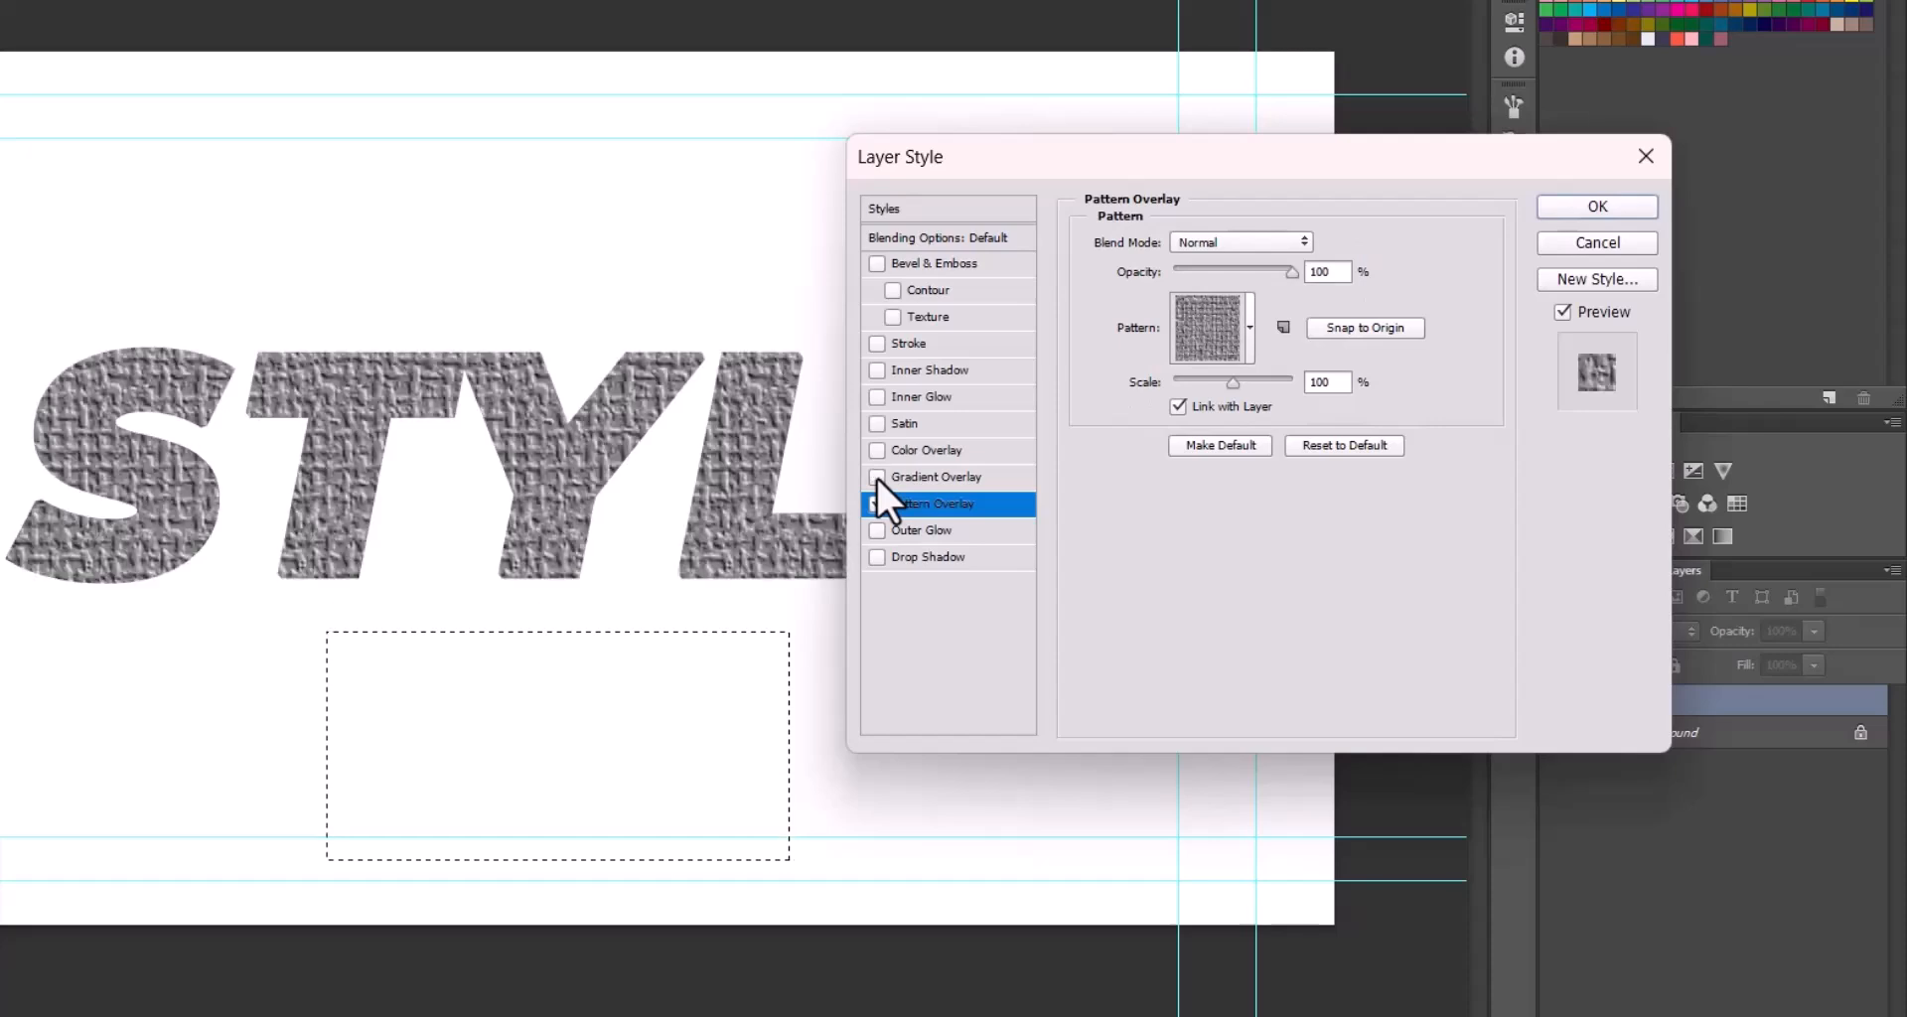
left_click(1250, 328)
left_click(1177, 481)
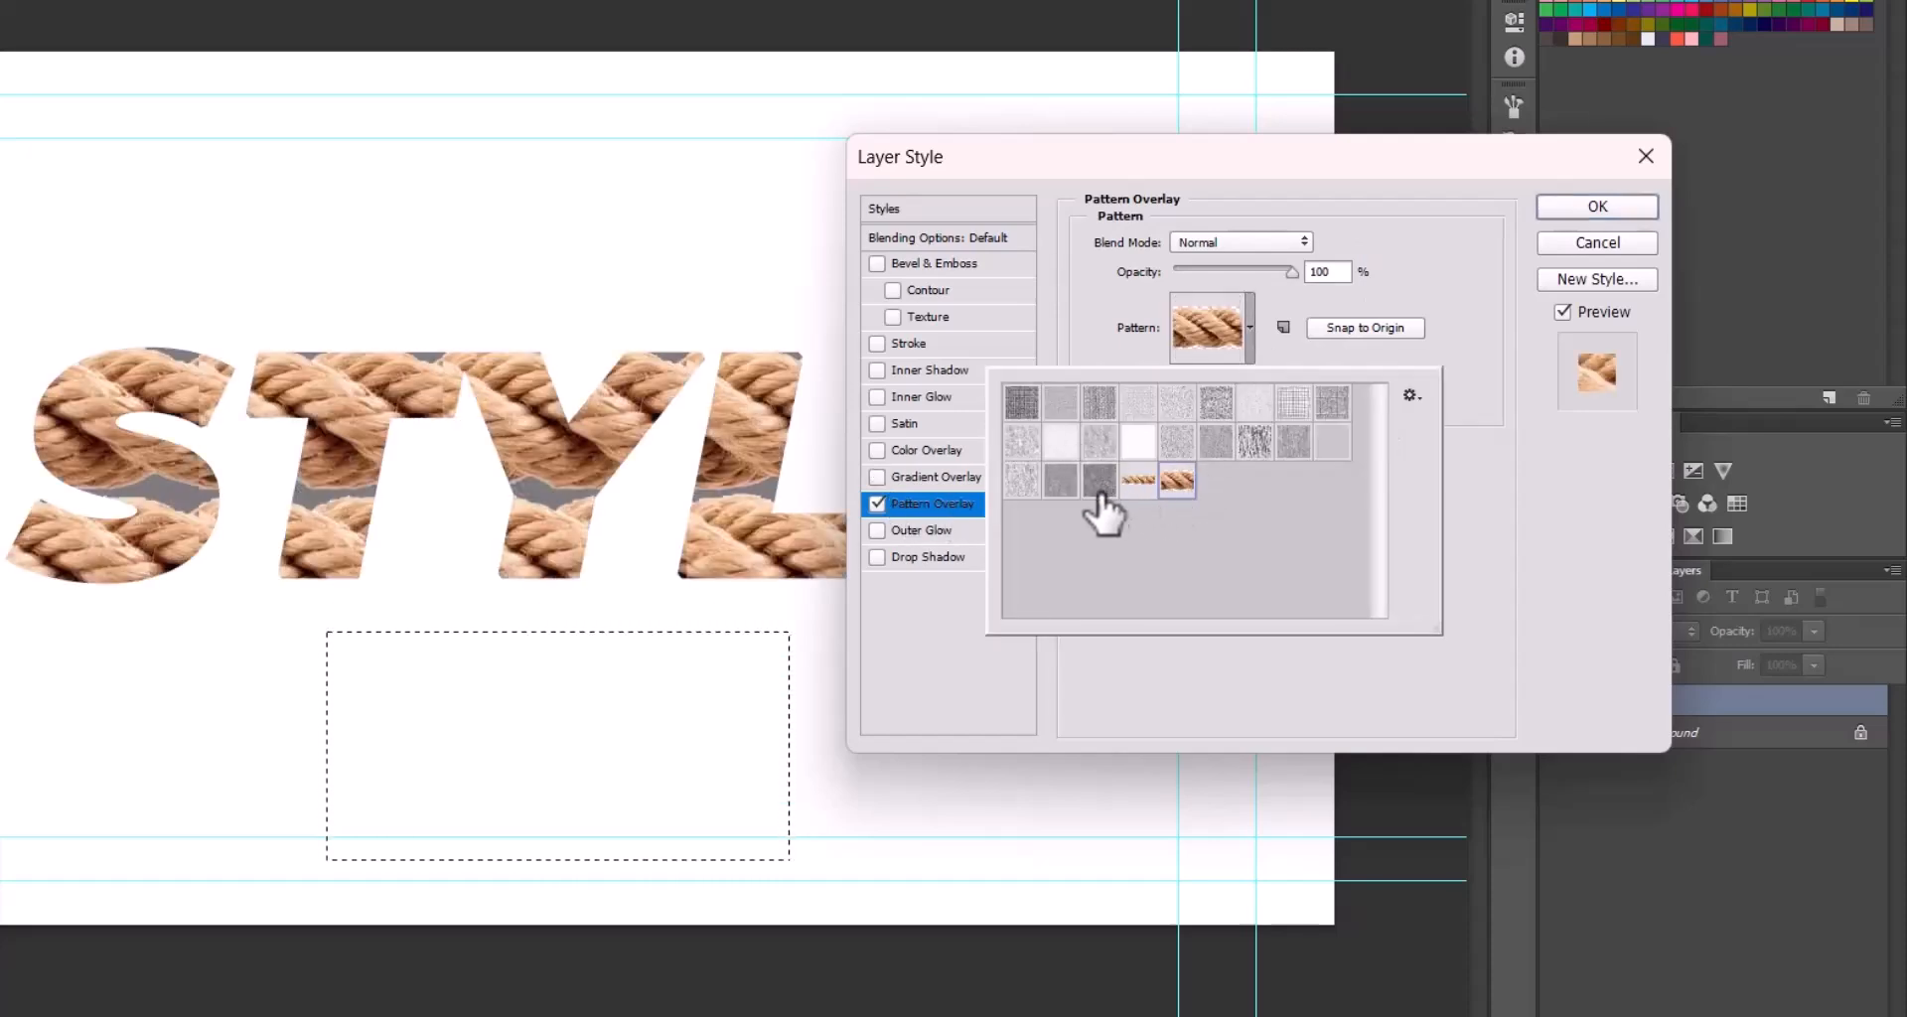
left_click(1133, 485)
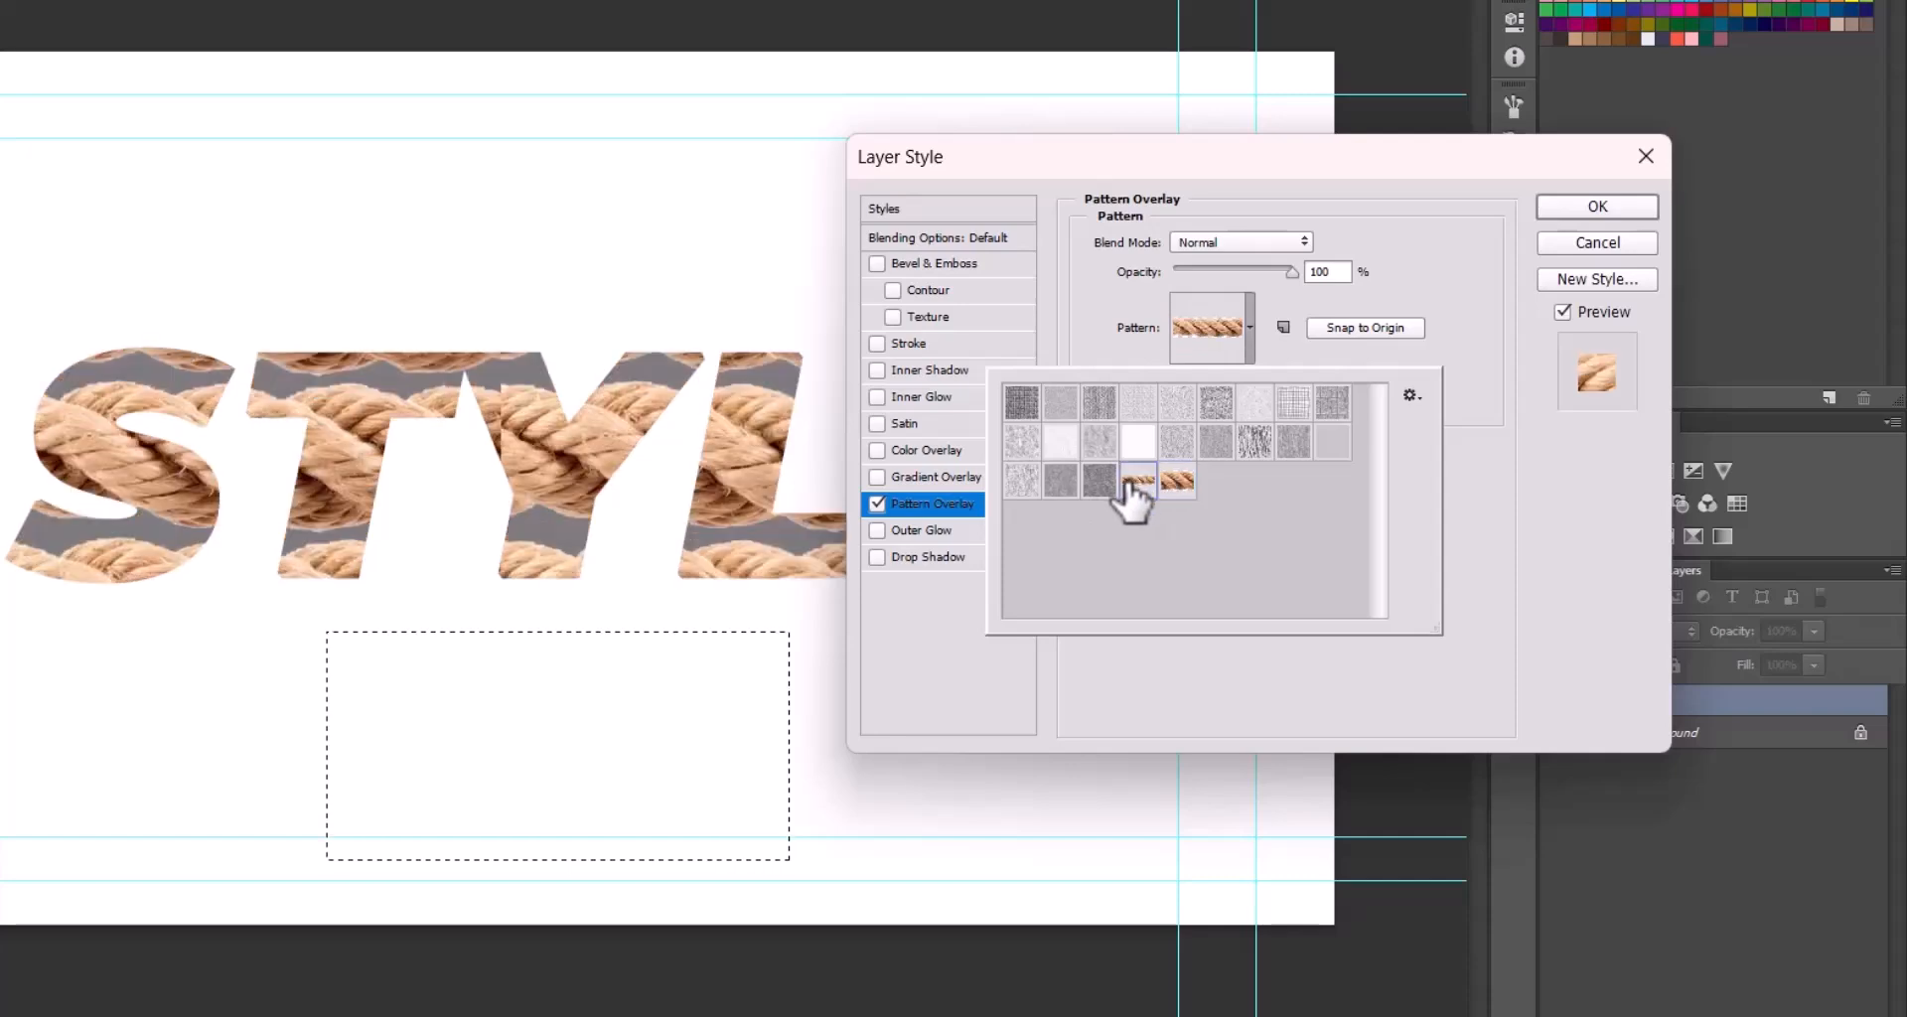
left_click_drag(1177, 482, 1179, 538)
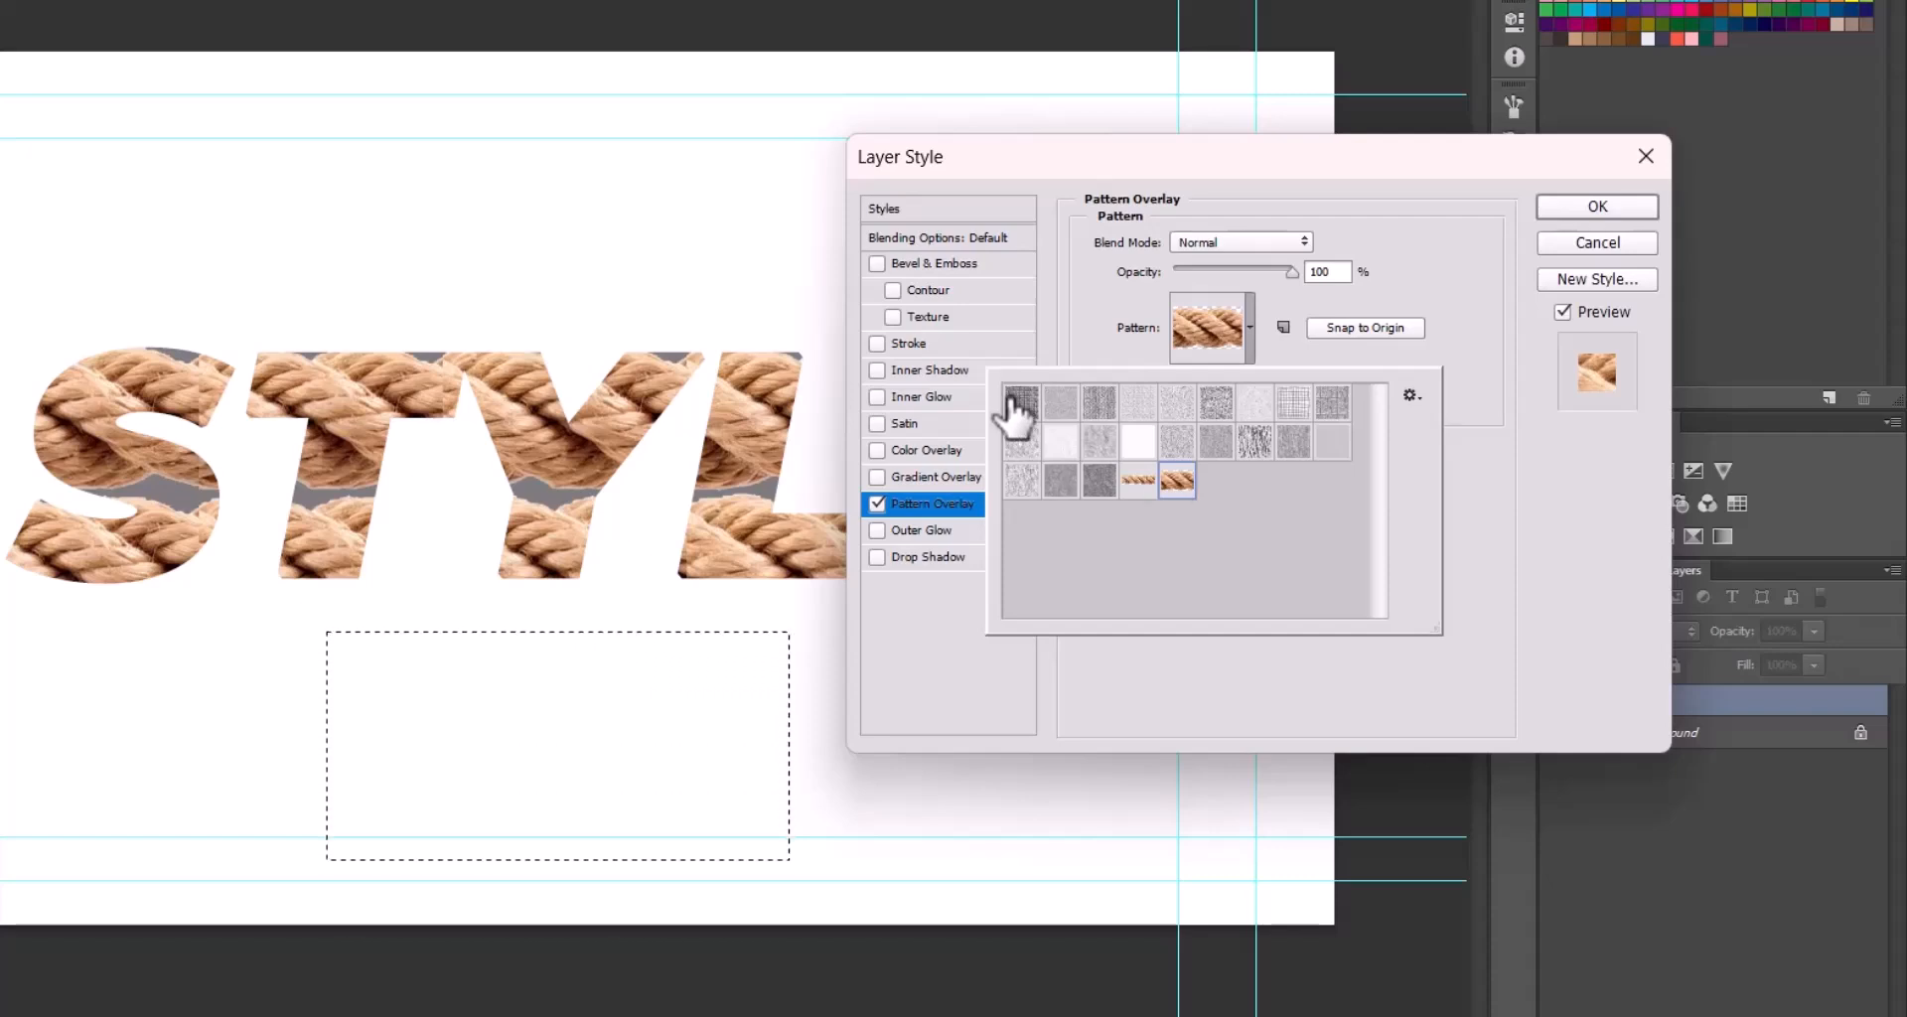
- Try several grey texture patterns on the text and reduce the scale of the second texture to 89%
left_click(1331, 402)
left_click(1298, 404)
left_click(1219, 404)
left_click(1139, 405)
left_click(1060, 402)
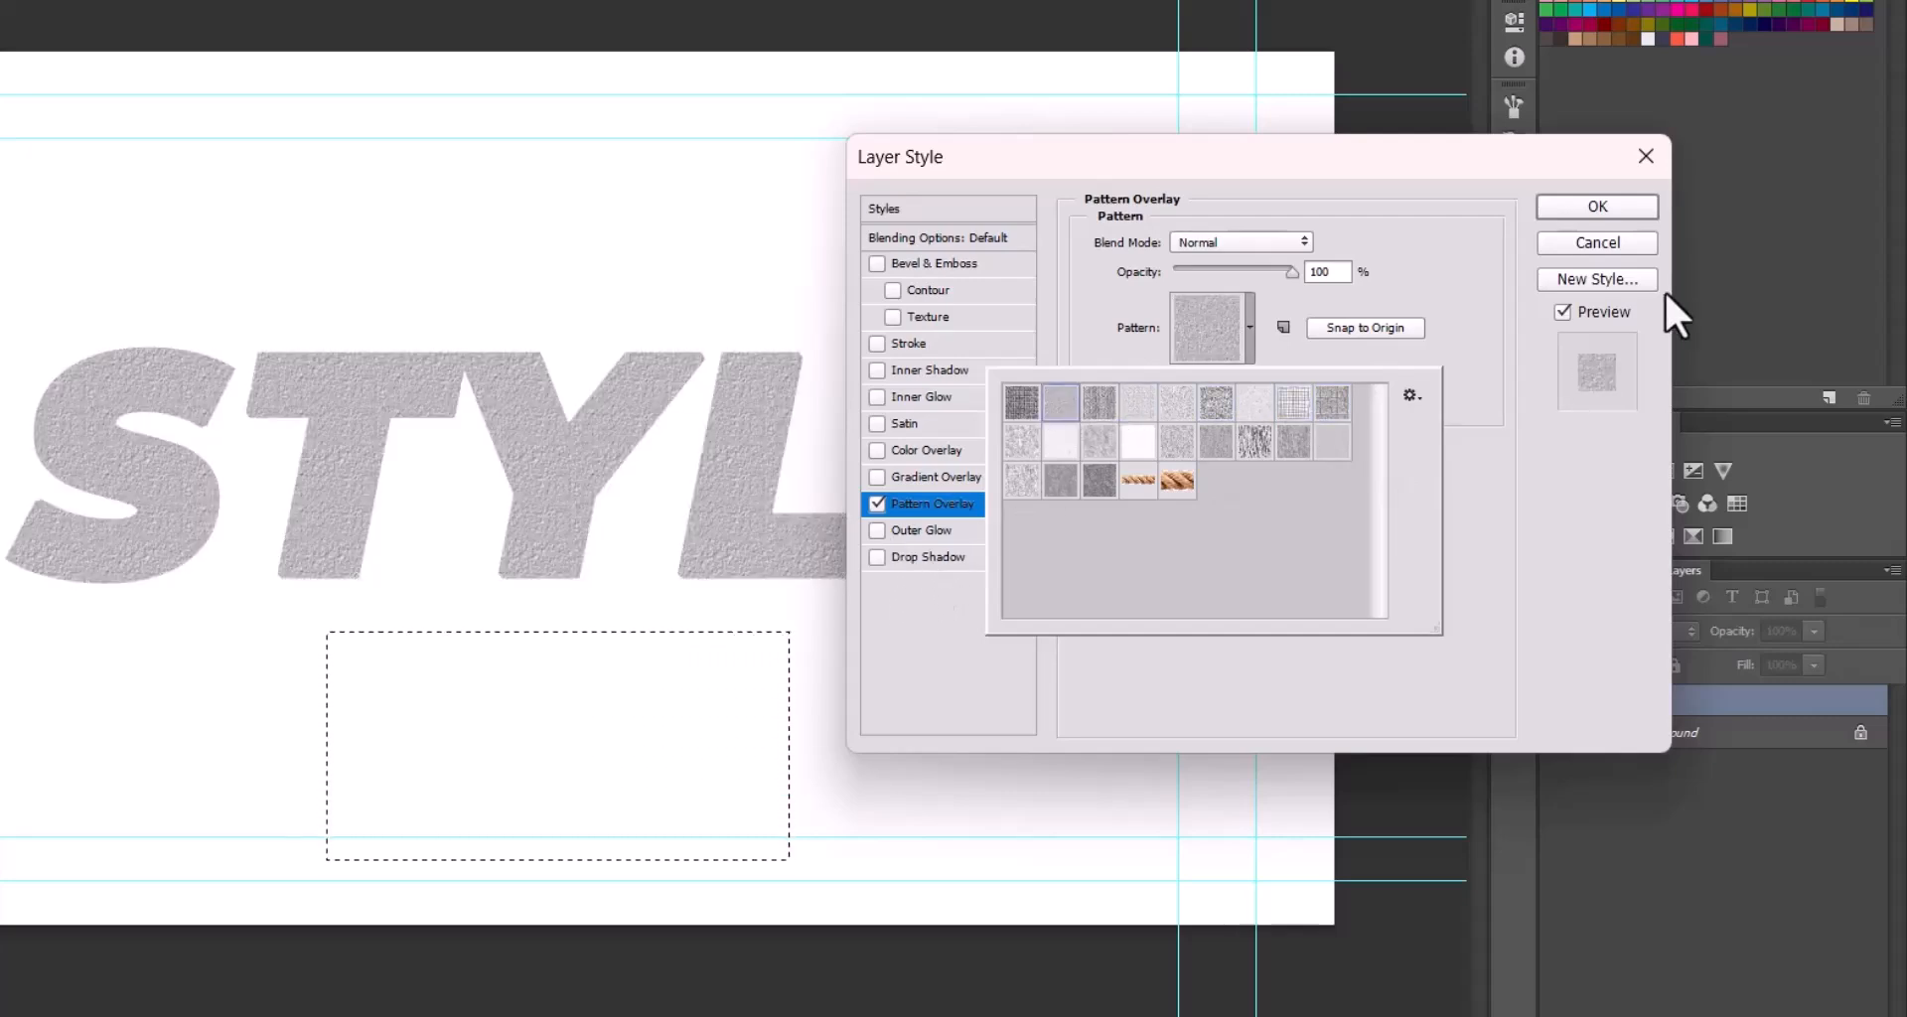
left_click(1478, 526)
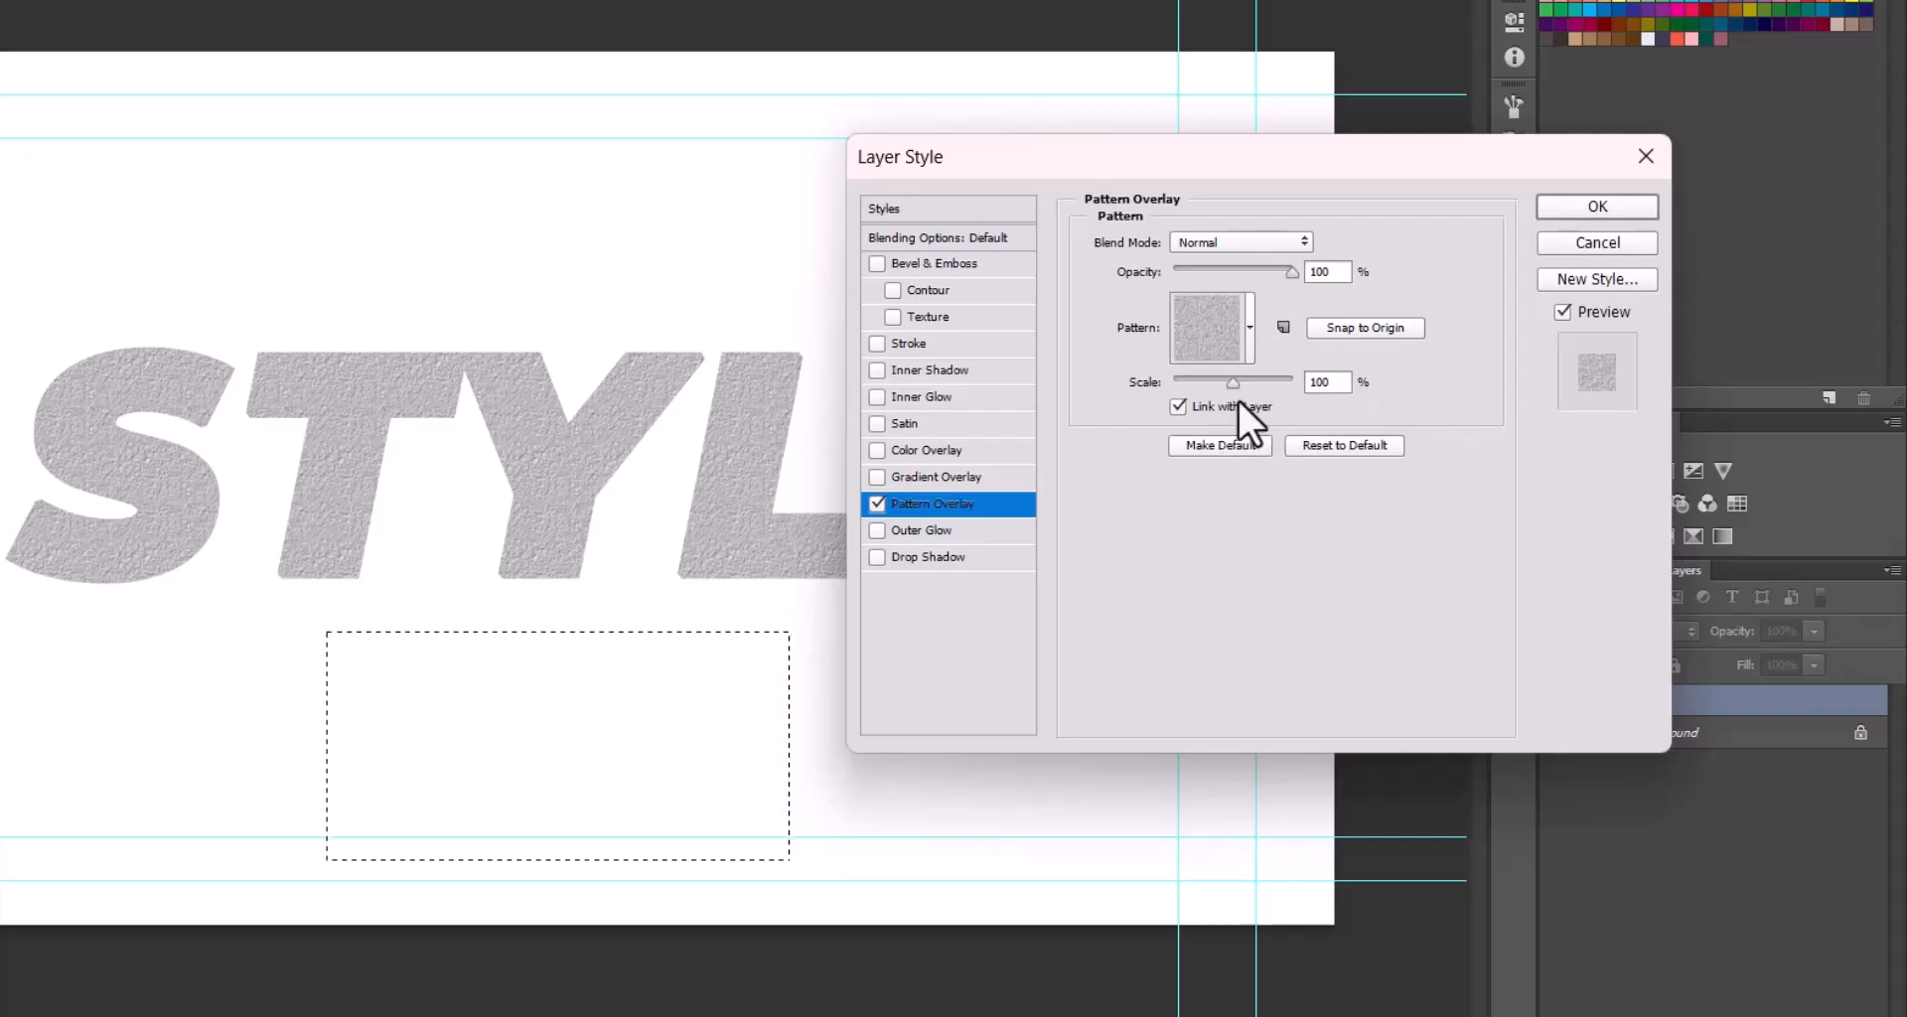
mouse_move(1232, 383)
left_mouse_down()
mouse_move(1261, 385)
mouse_move(1228, 391)
left_mouse_up()
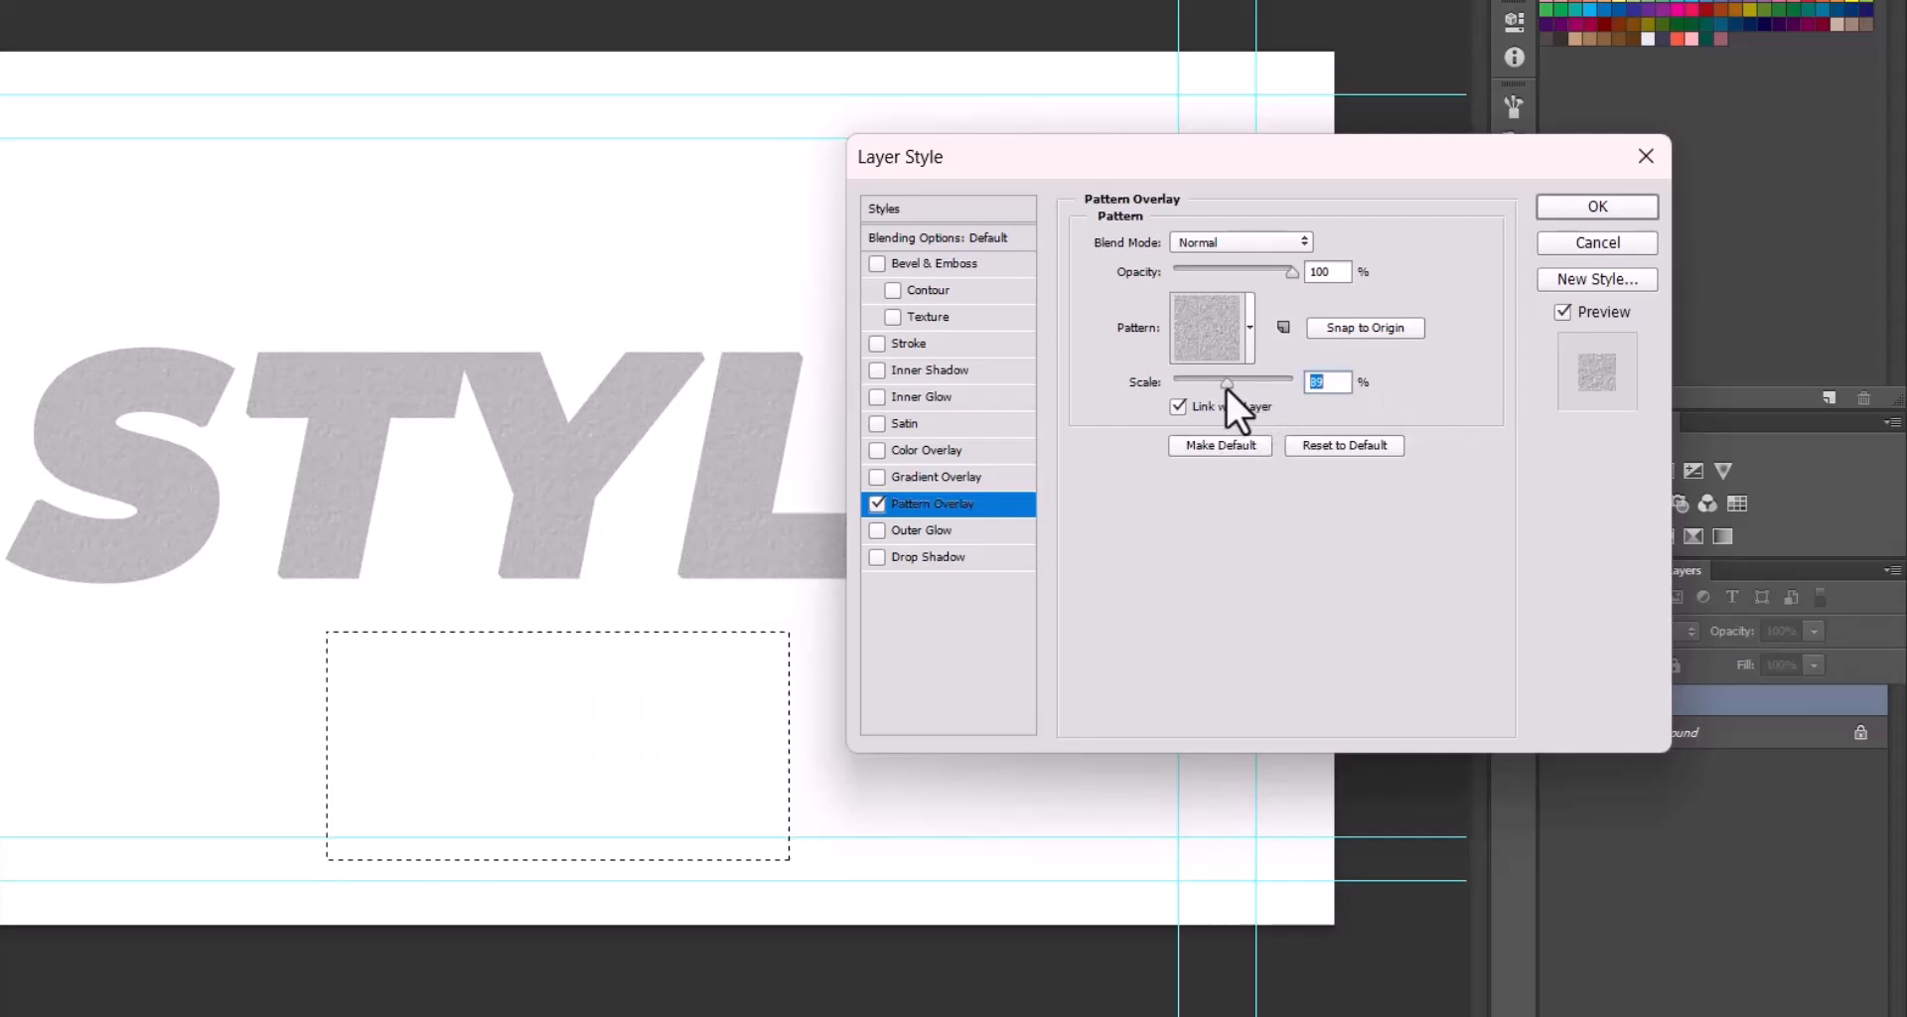
- Apply the larger rope pattern to the text and set its scale to 19%
left_click(1250, 326)
left_click(1177, 492)
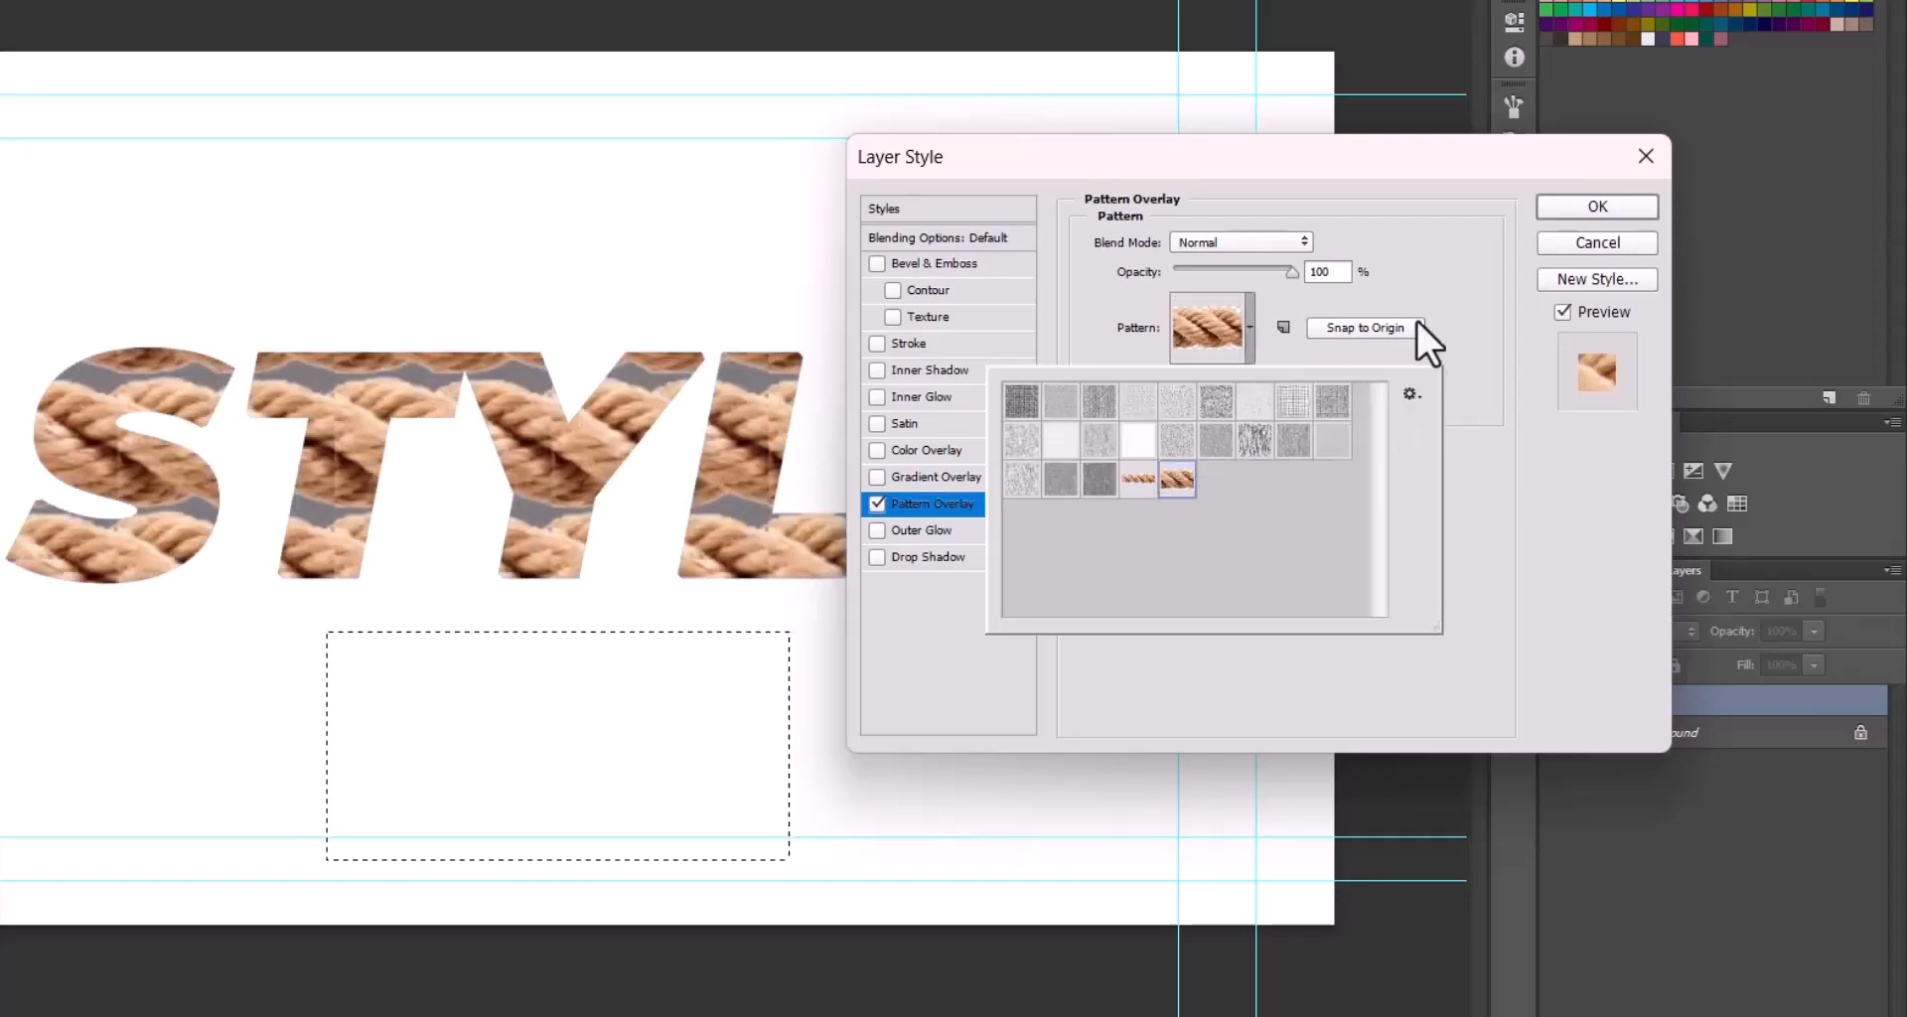
left_click(1417, 328)
left_click_drag(1230, 385, 1184, 397)
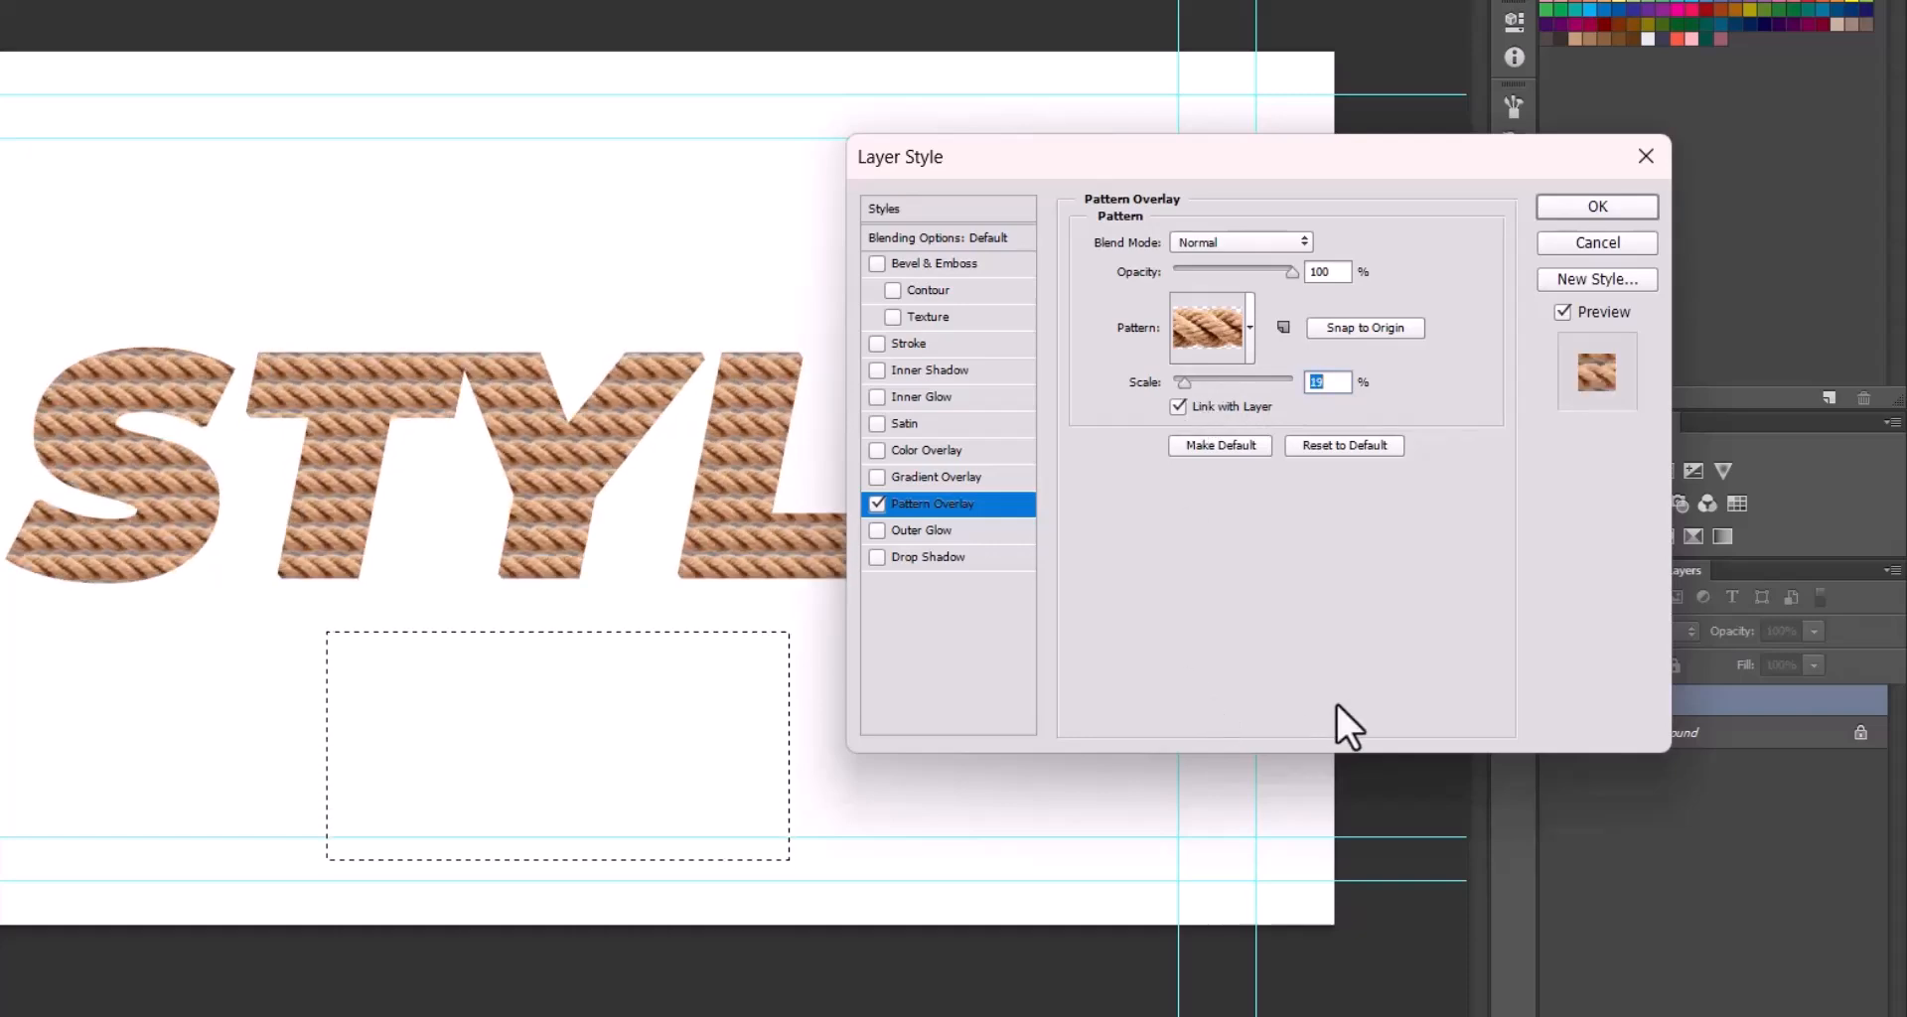
- Enable Outer Glow alongside the rope Pattern Overlay and accept the layer style
left_click(876, 504)
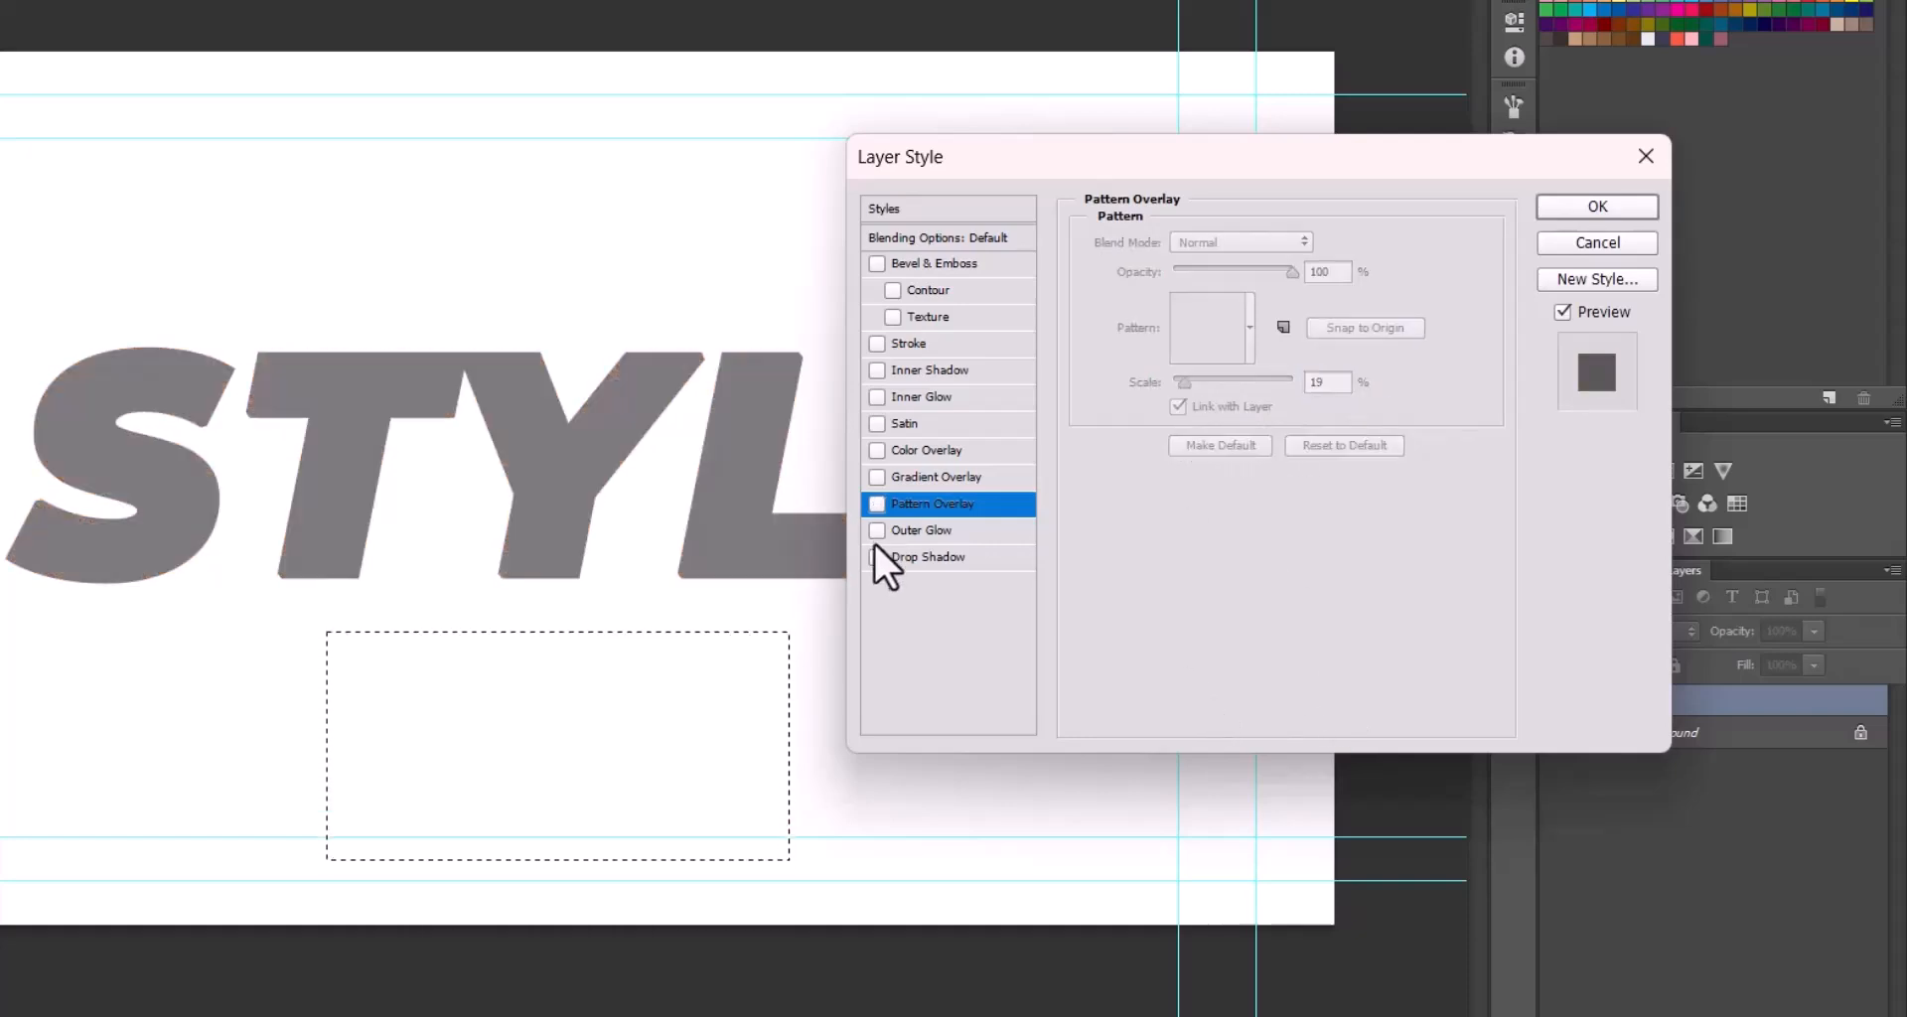
left_click(950, 534)
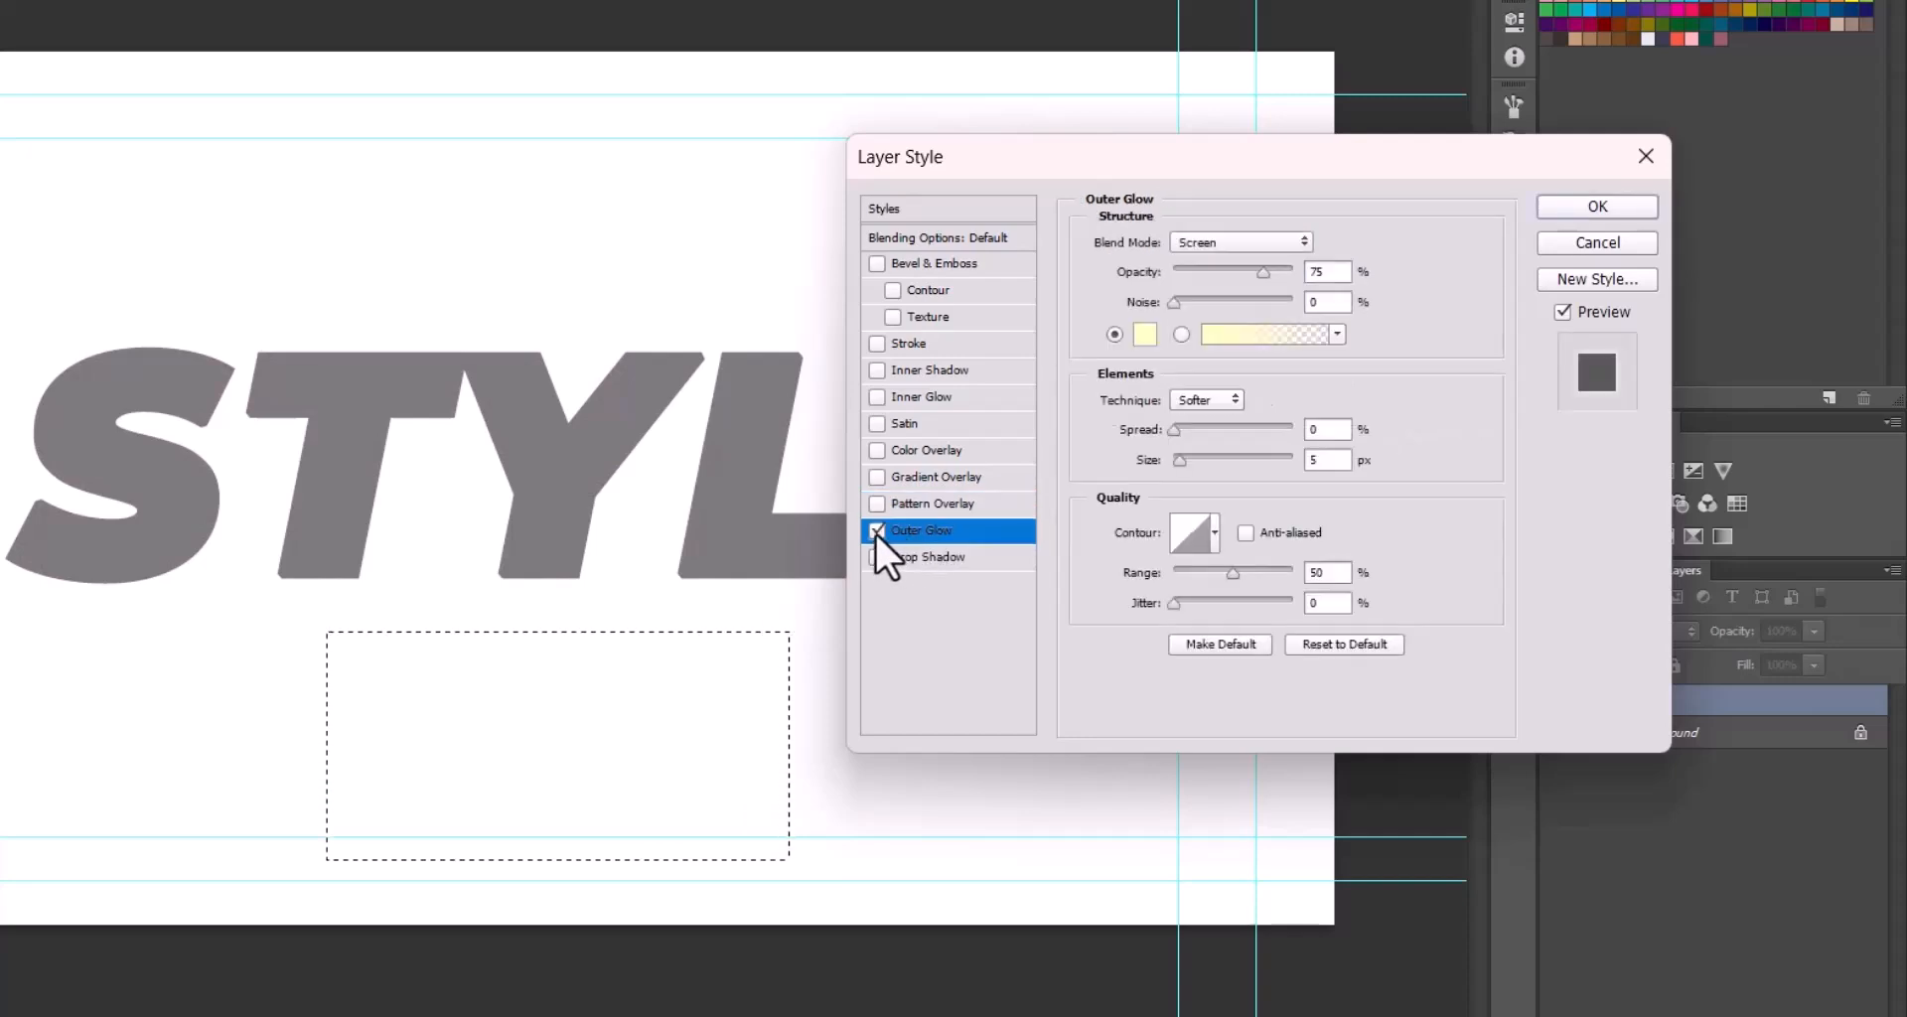
left_click(876, 508)
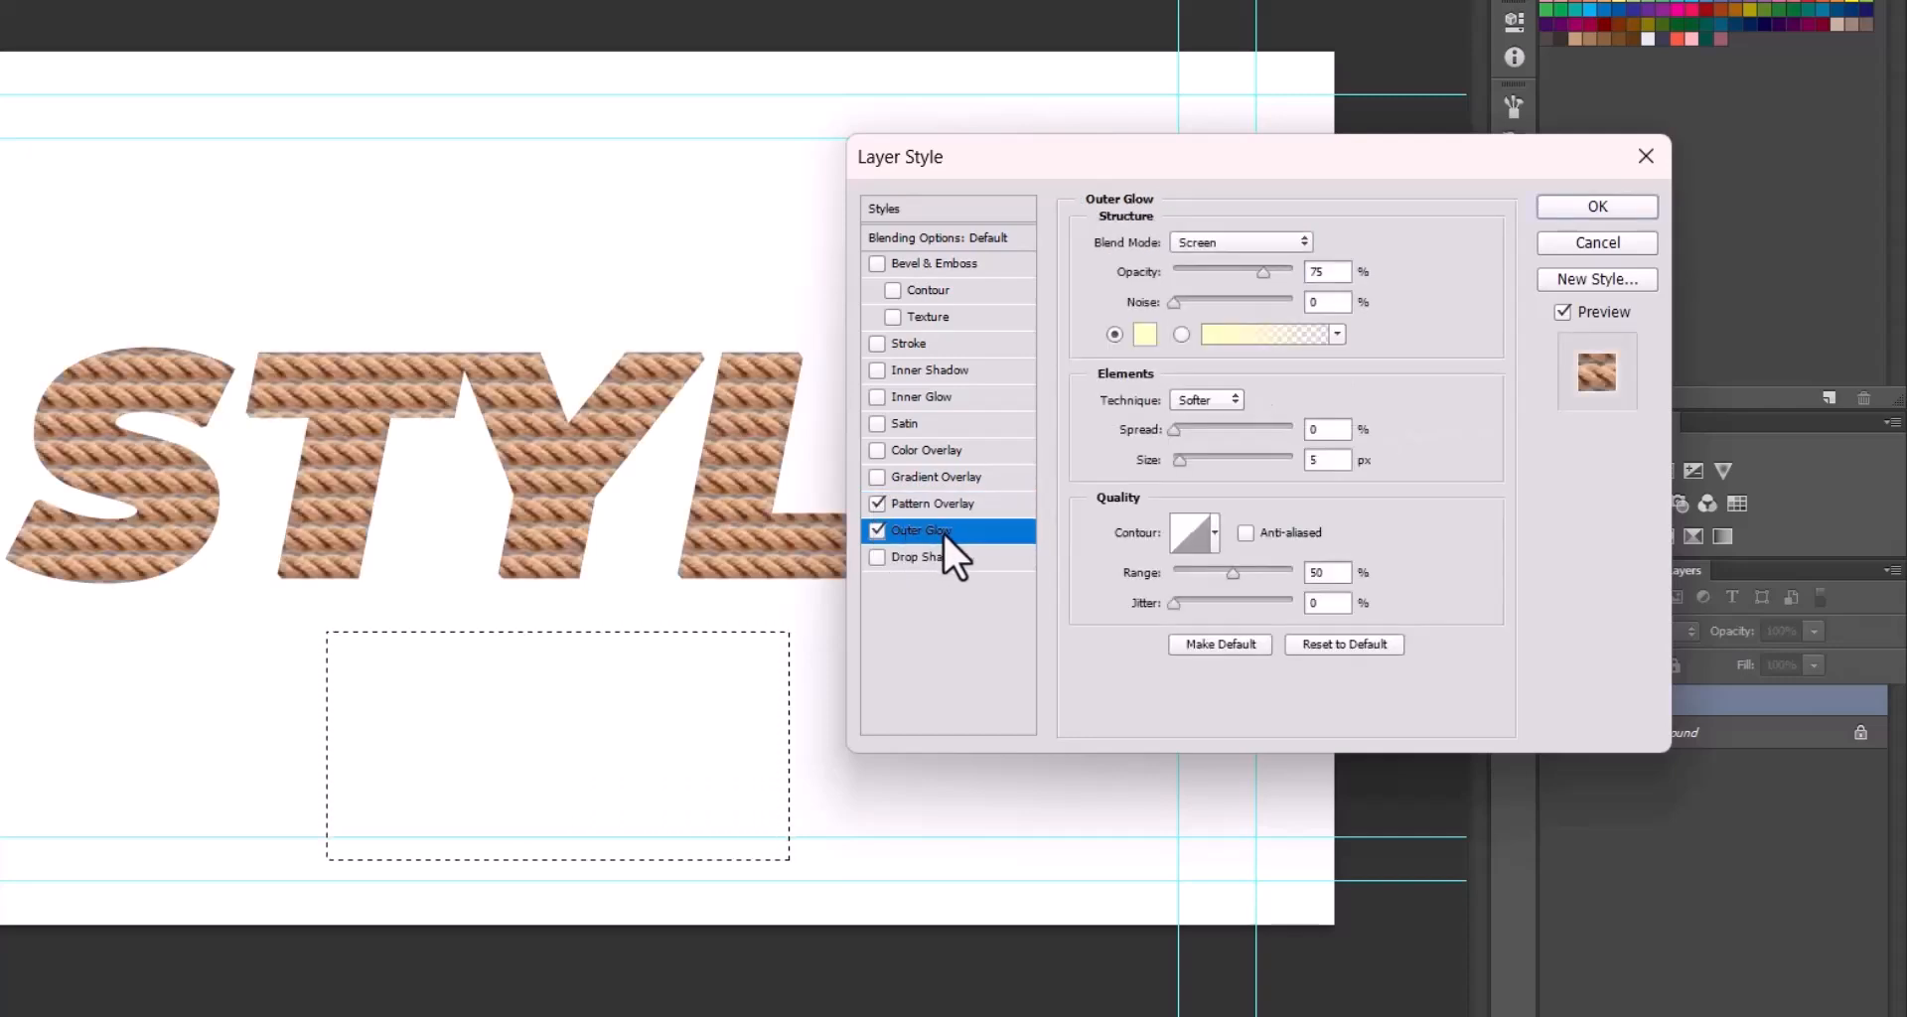
left_click(1601, 205)
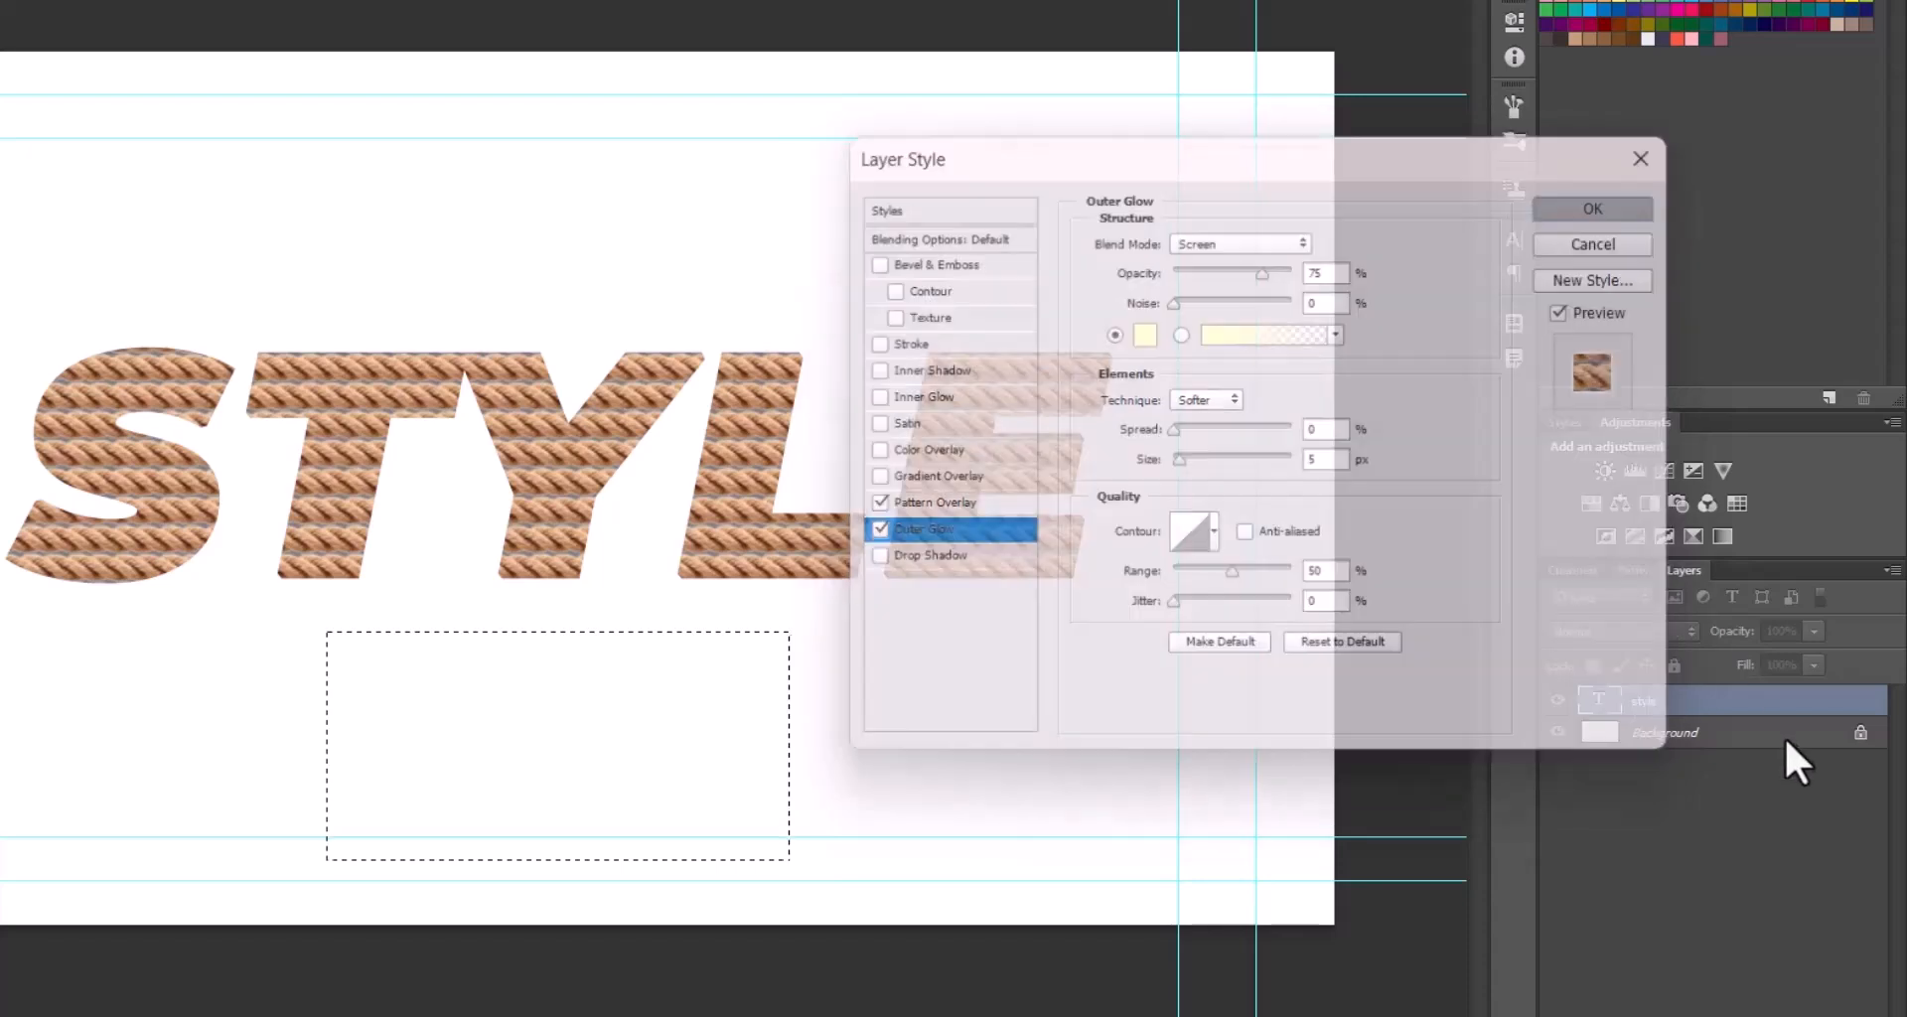
- Clear the rectangular selection and fill the Background layer with black
left_click(1805, 810)
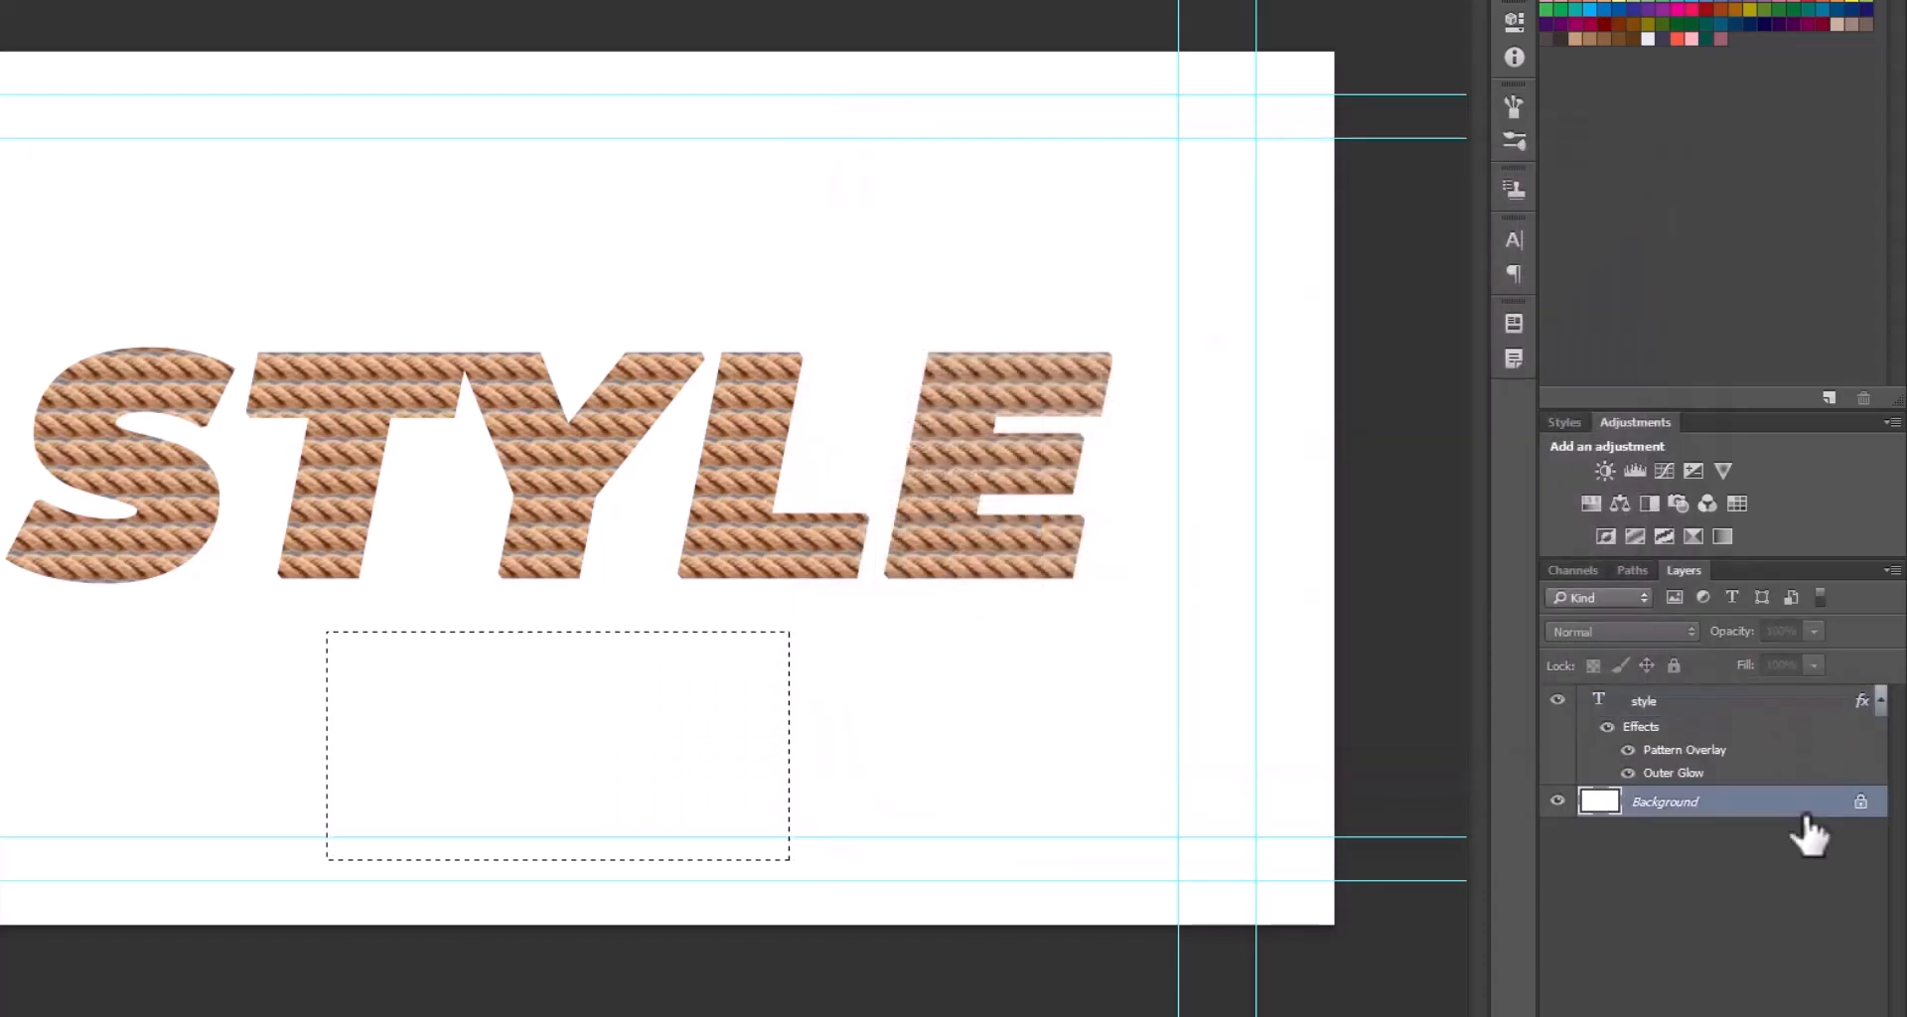
key("ctrl+d")
key("alt+BackSpace")
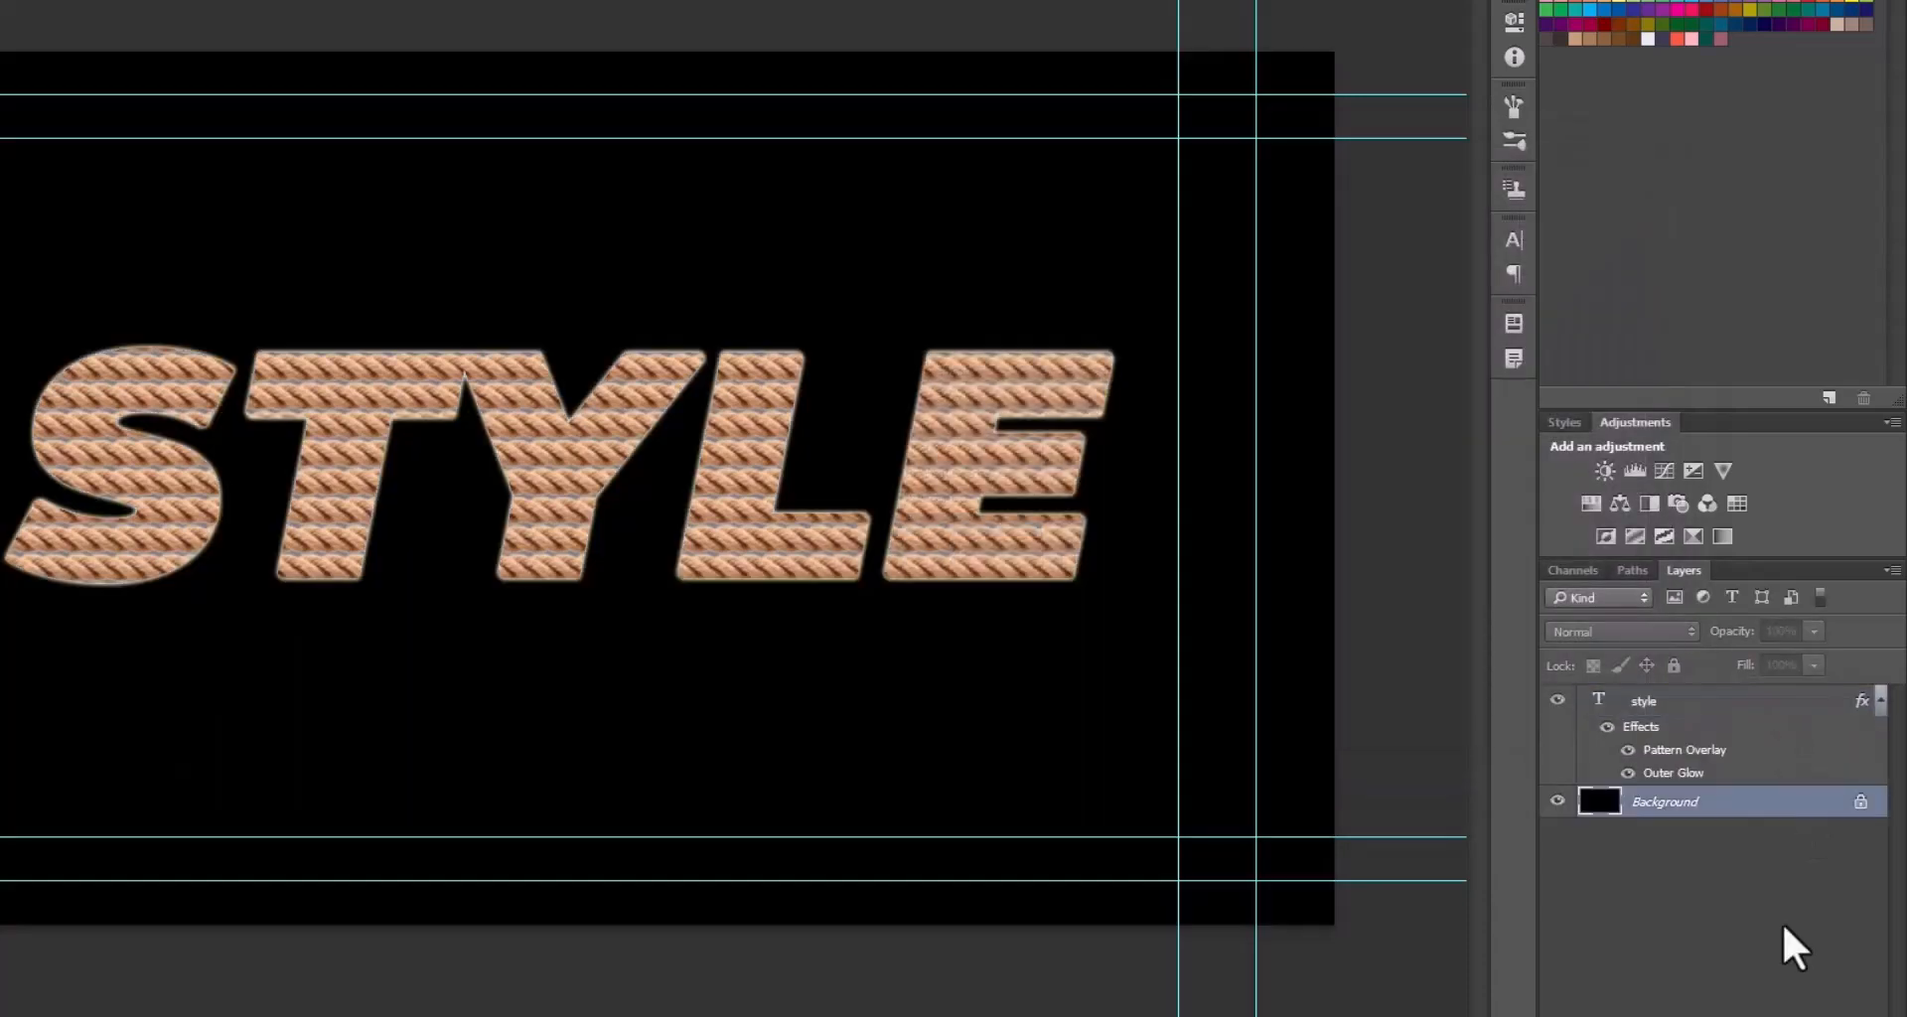
- Reopen the style layer's Outer Glow settings and set opacity to 100%, size to 38 px and spread to 0%
left_click(1863, 700)
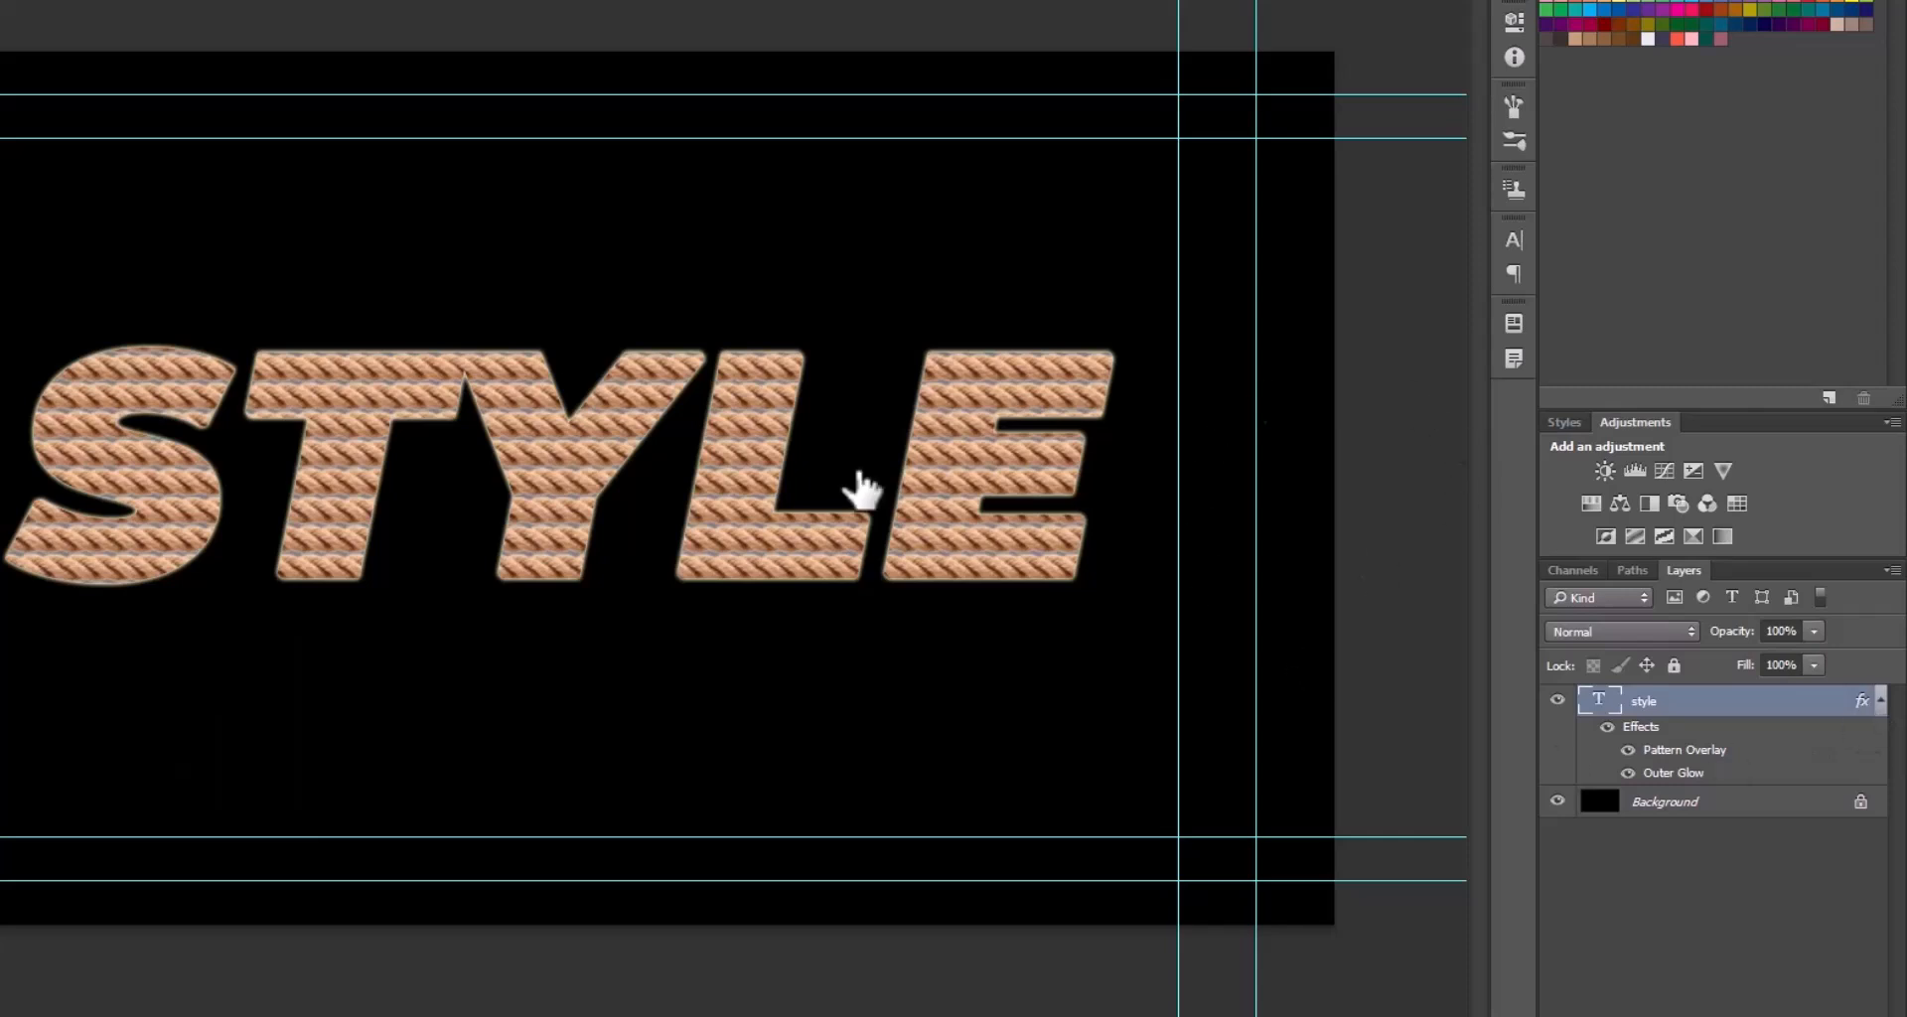
double_click(1672, 695)
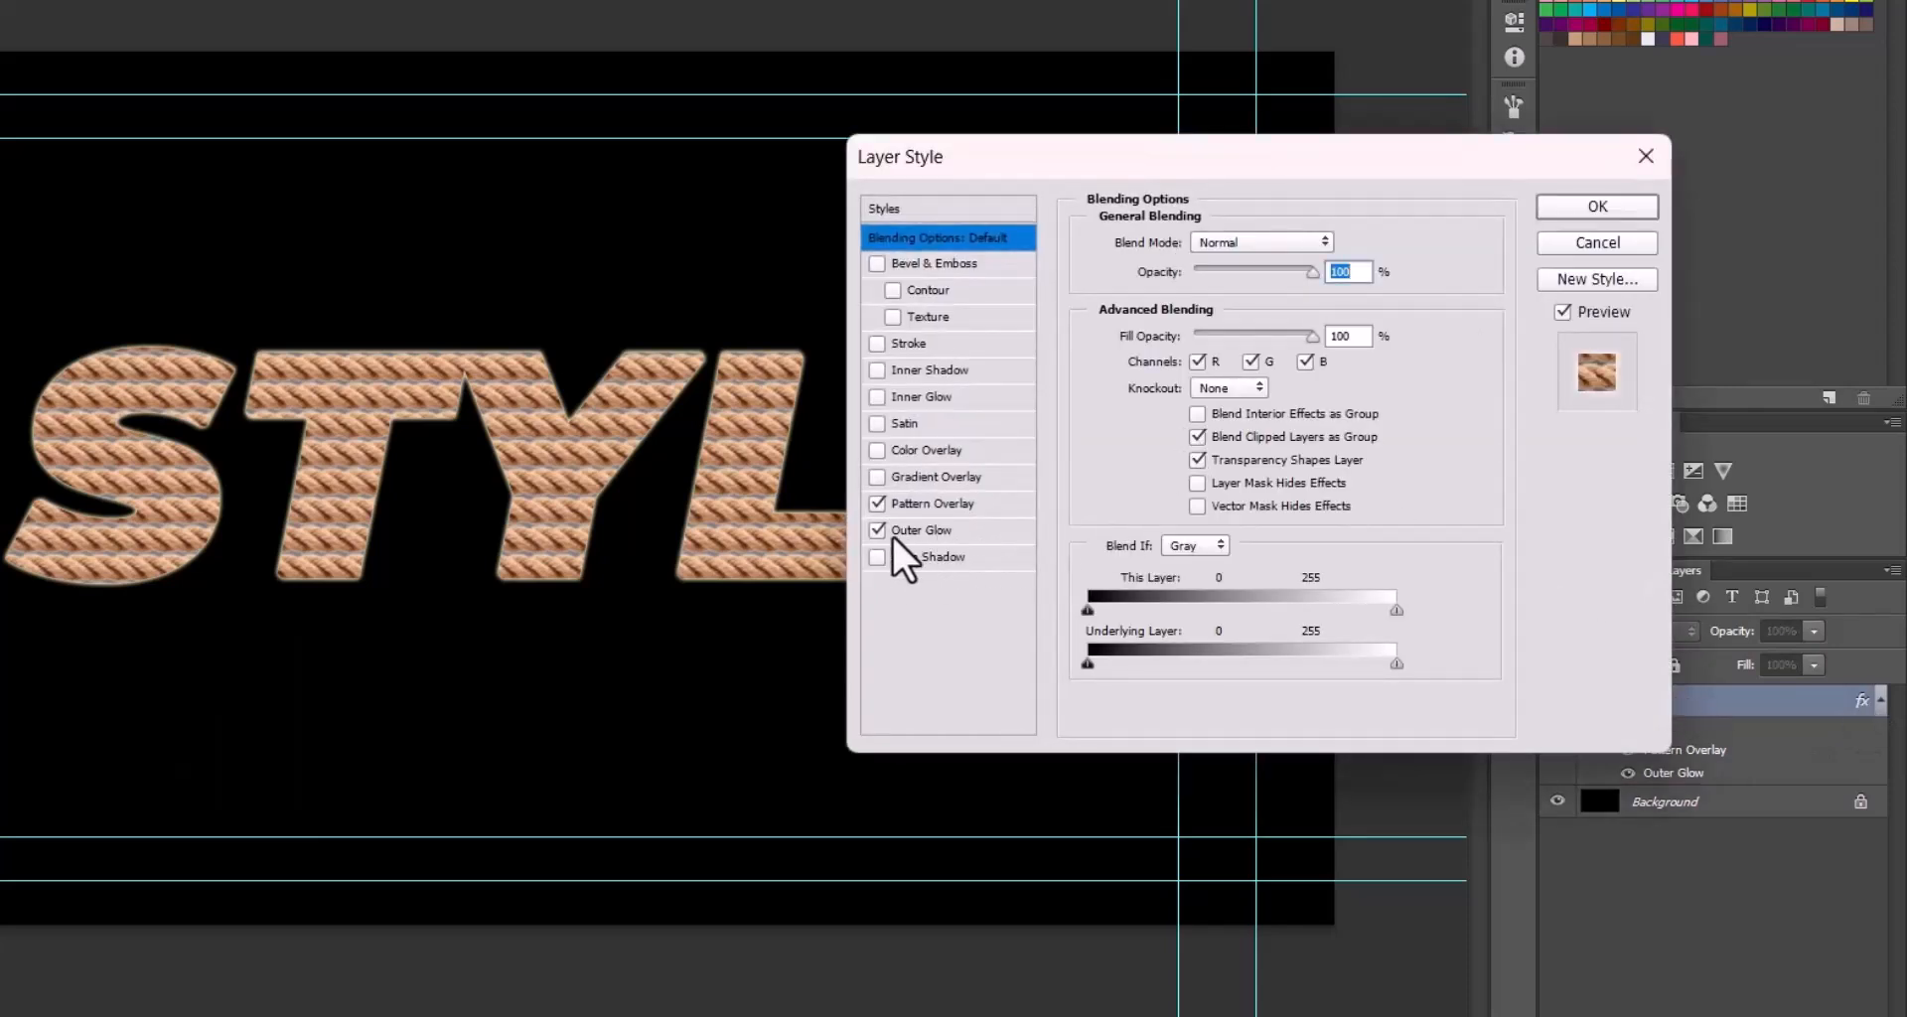
left_click_drag(1024, 156, 1273, 151)
left_click(1184, 526)
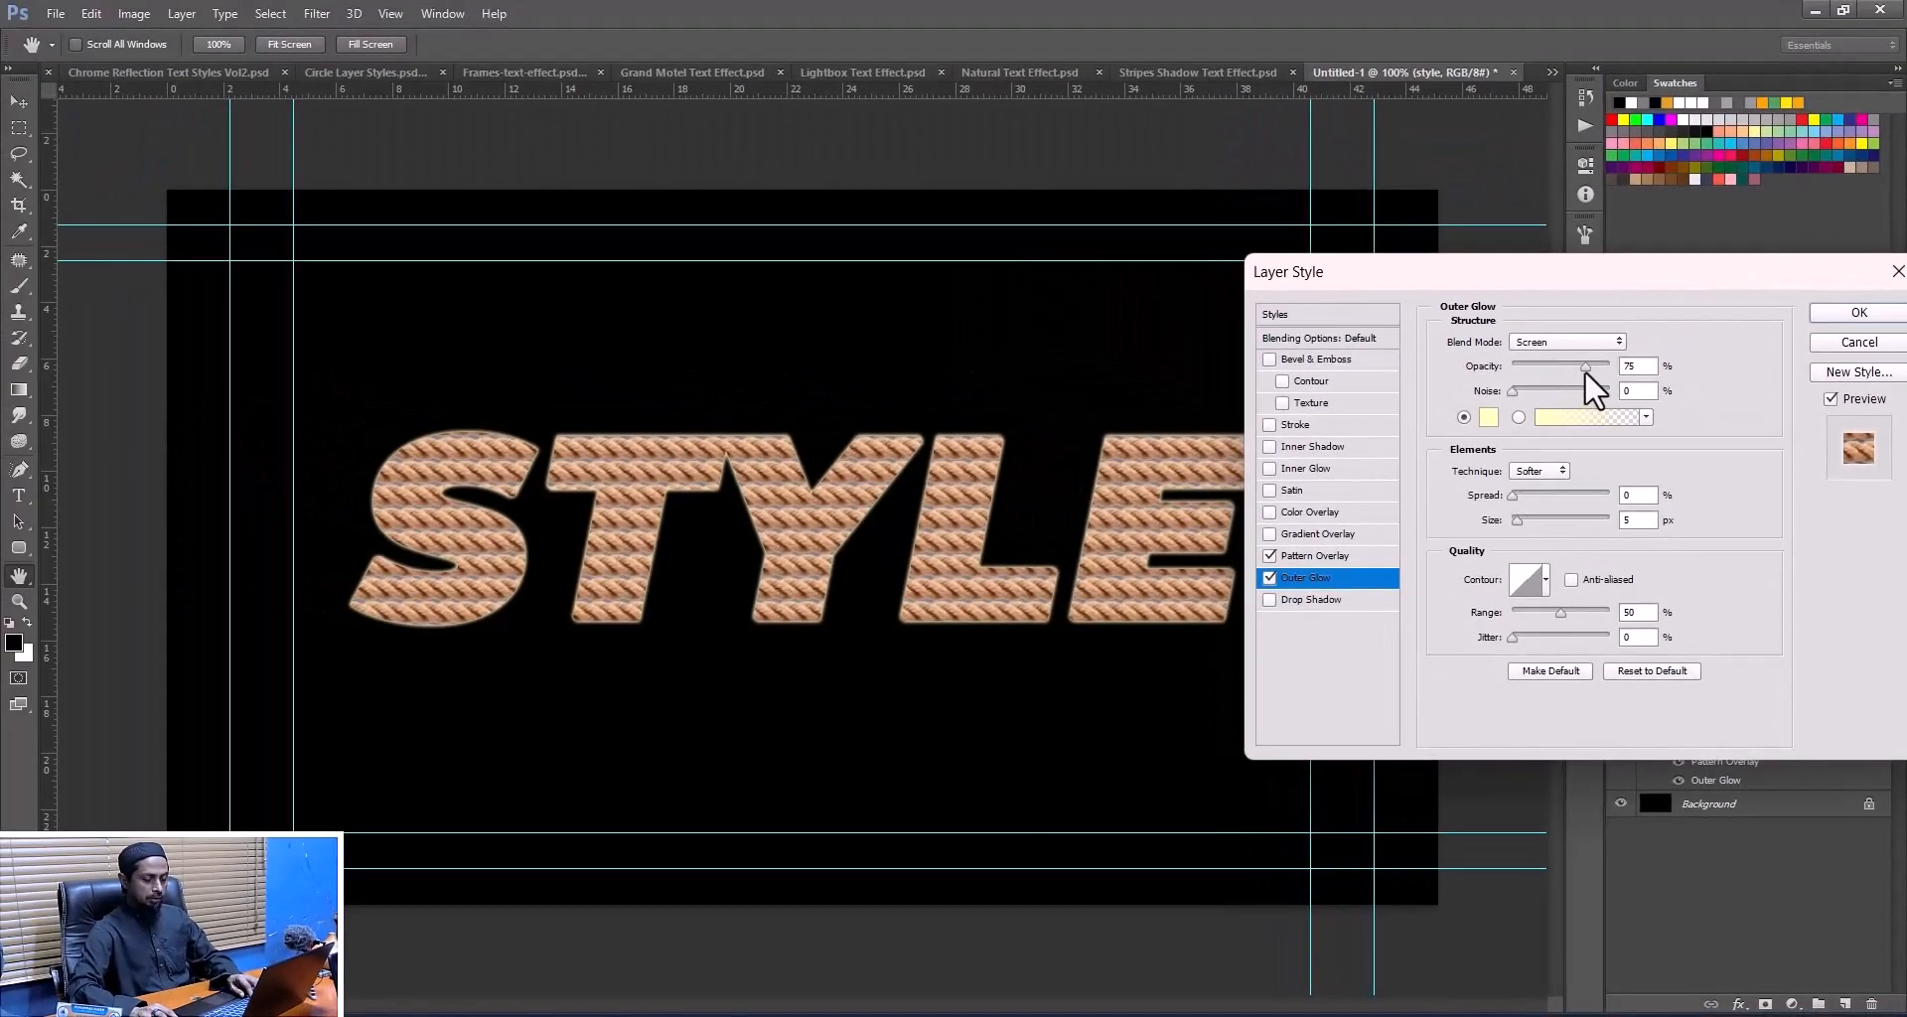
left_click_drag(1559, 329, 1608, 340)
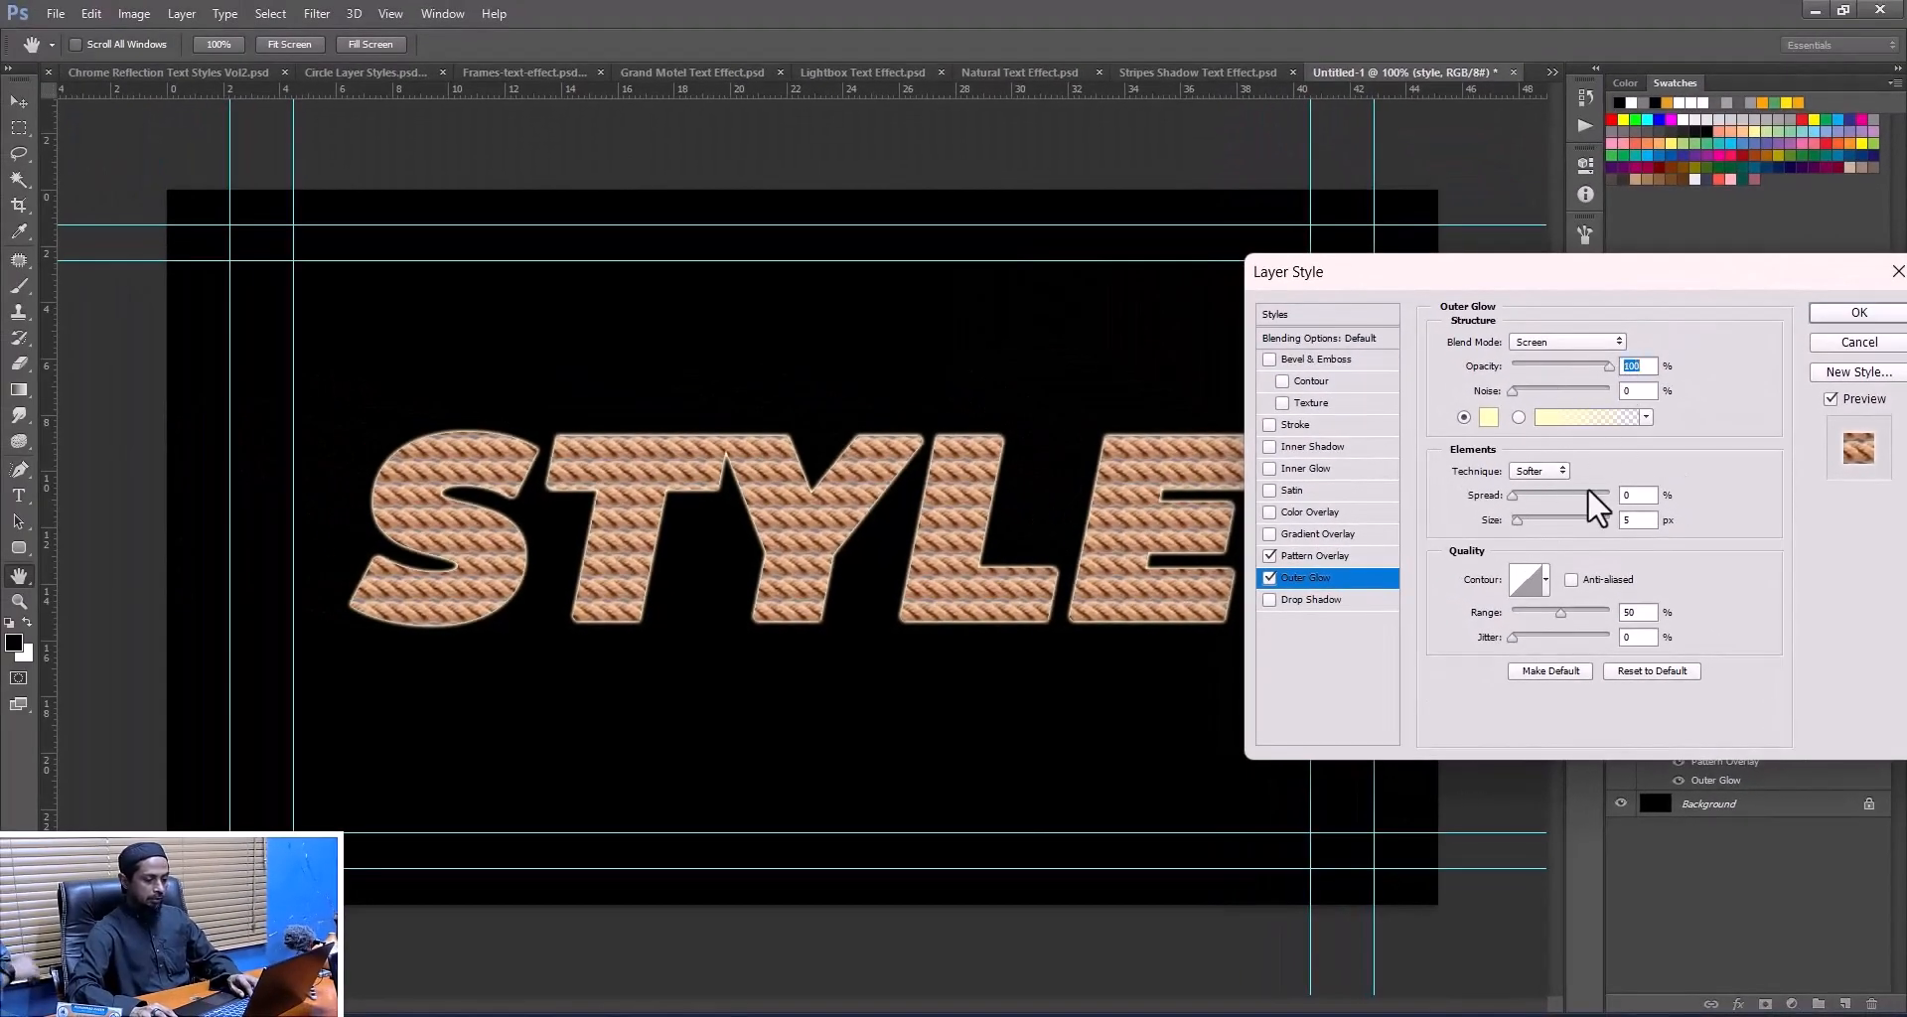
mouse_move(1517, 522)
left_mouse_down()
mouse_move(1585, 526)
mouse_move(1529, 535)
left_mouse_up()
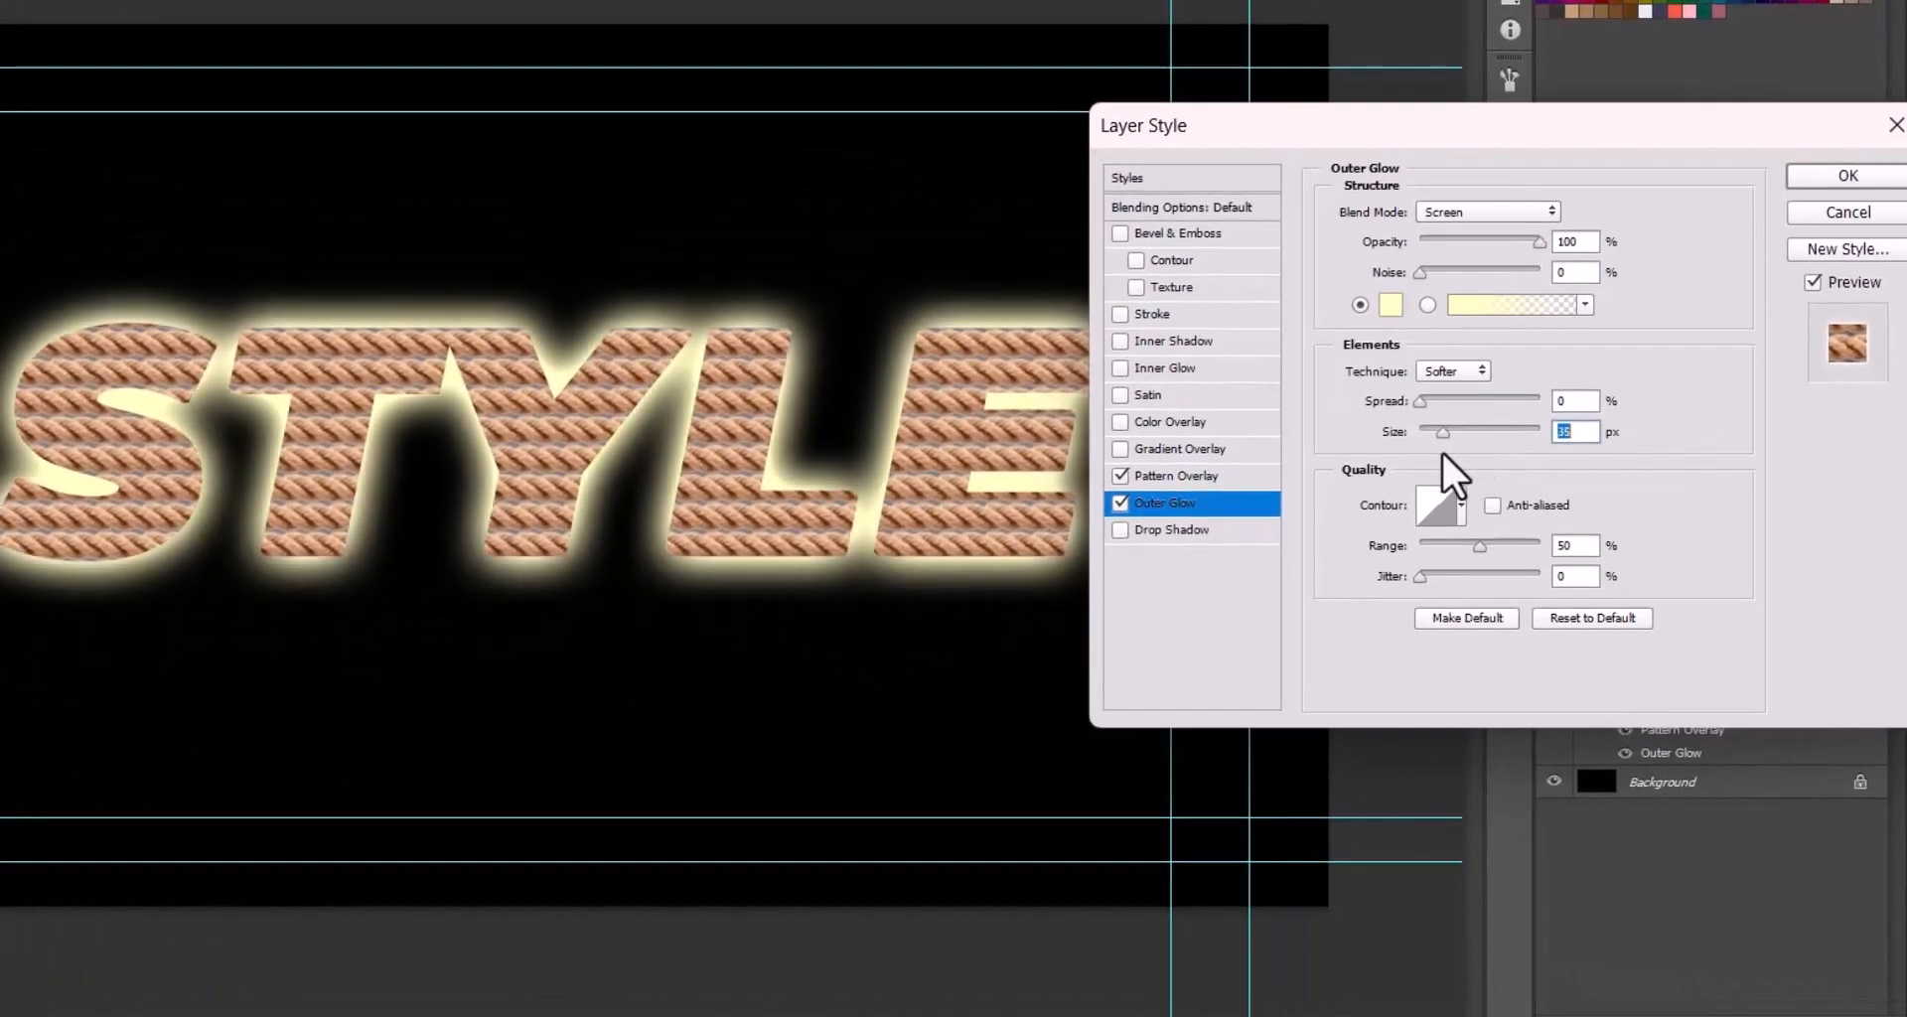
left_click_drag(1442, 451, 1403, 431)
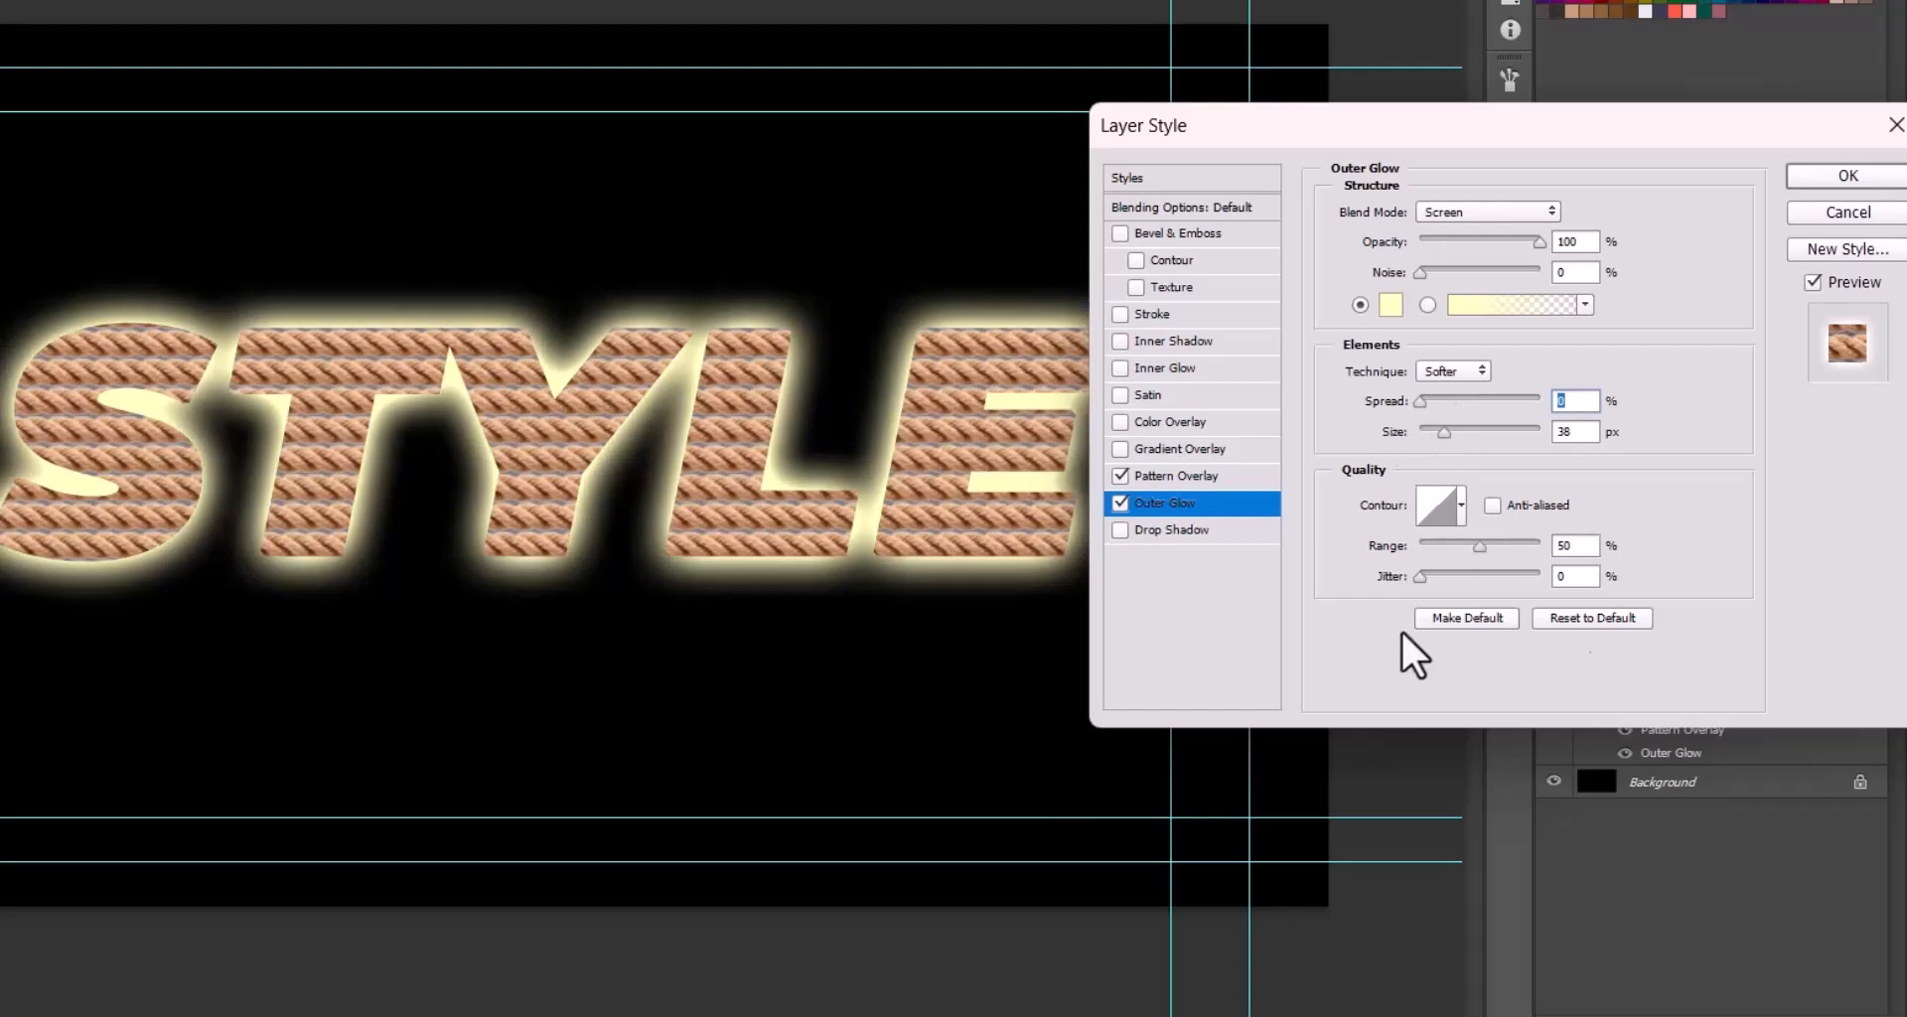
- Try the different contour presets on the Outer Glow and choose the single-peak contour
left_click(1458, 509)
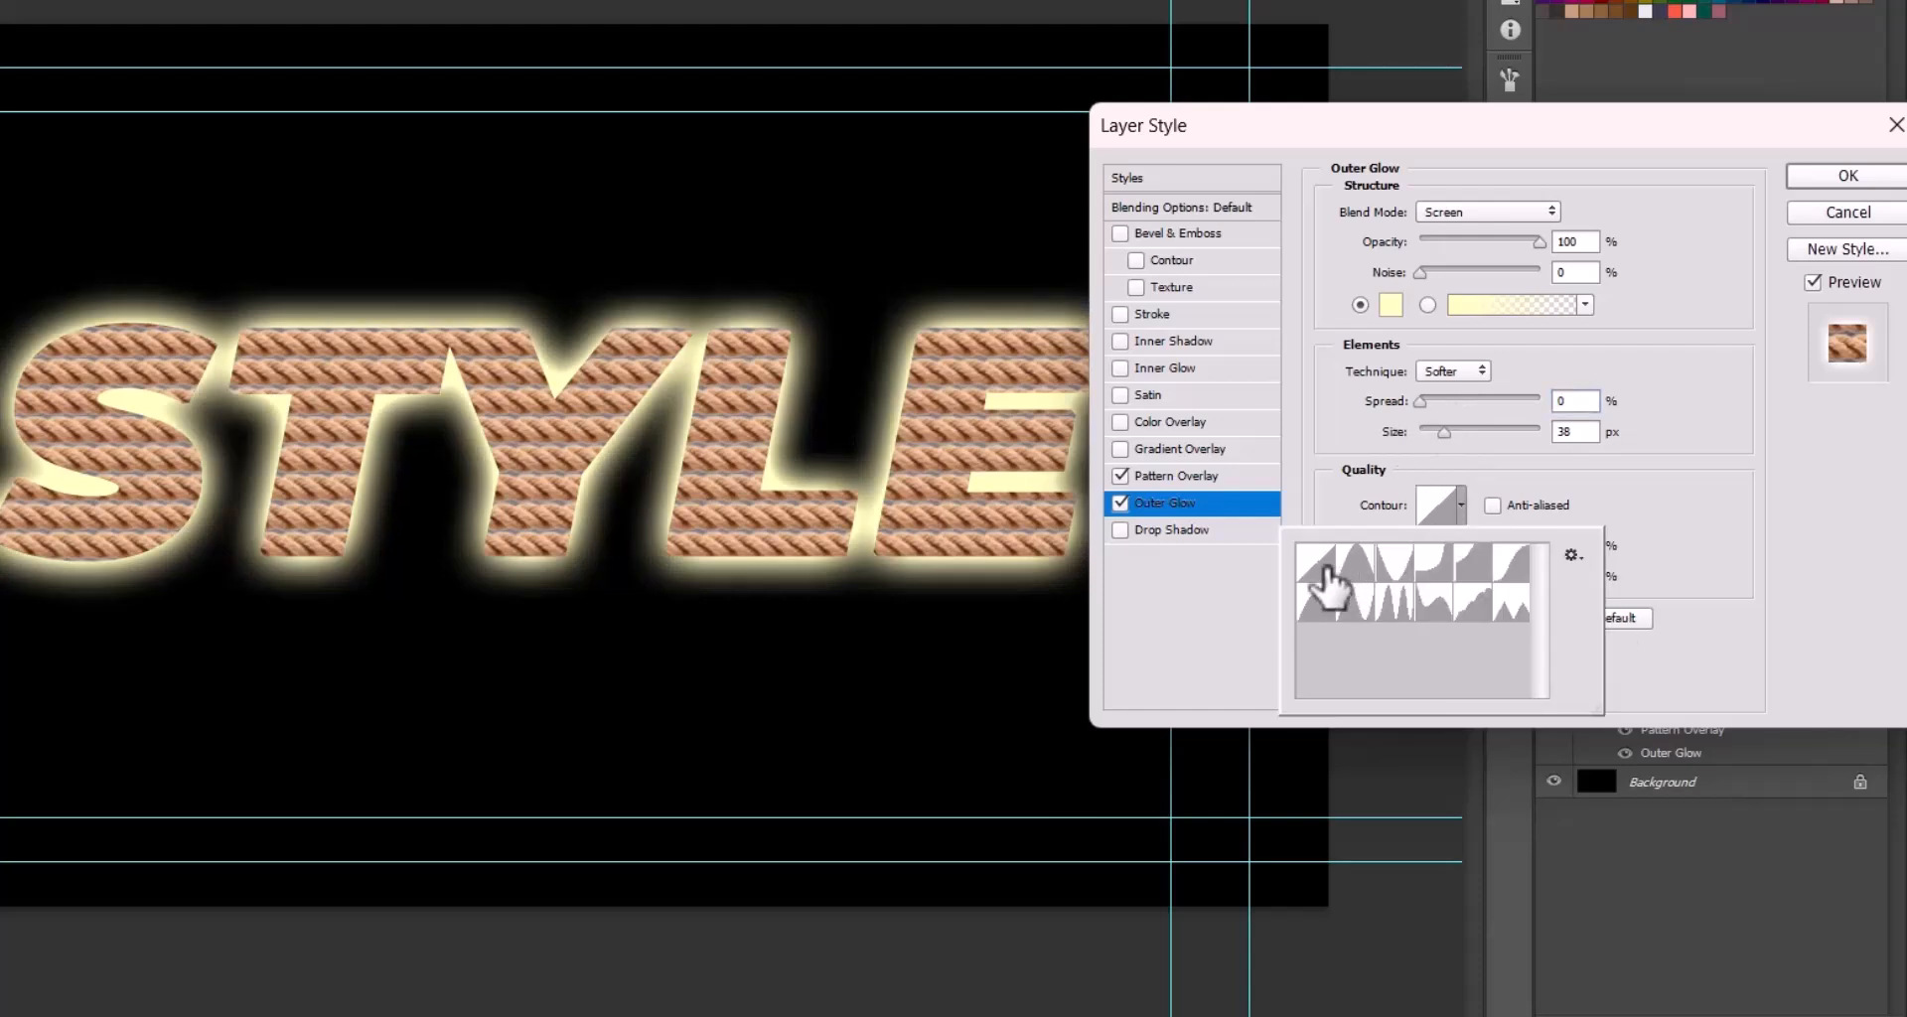
left_click(1353, 564)
left_click(1395, 564)
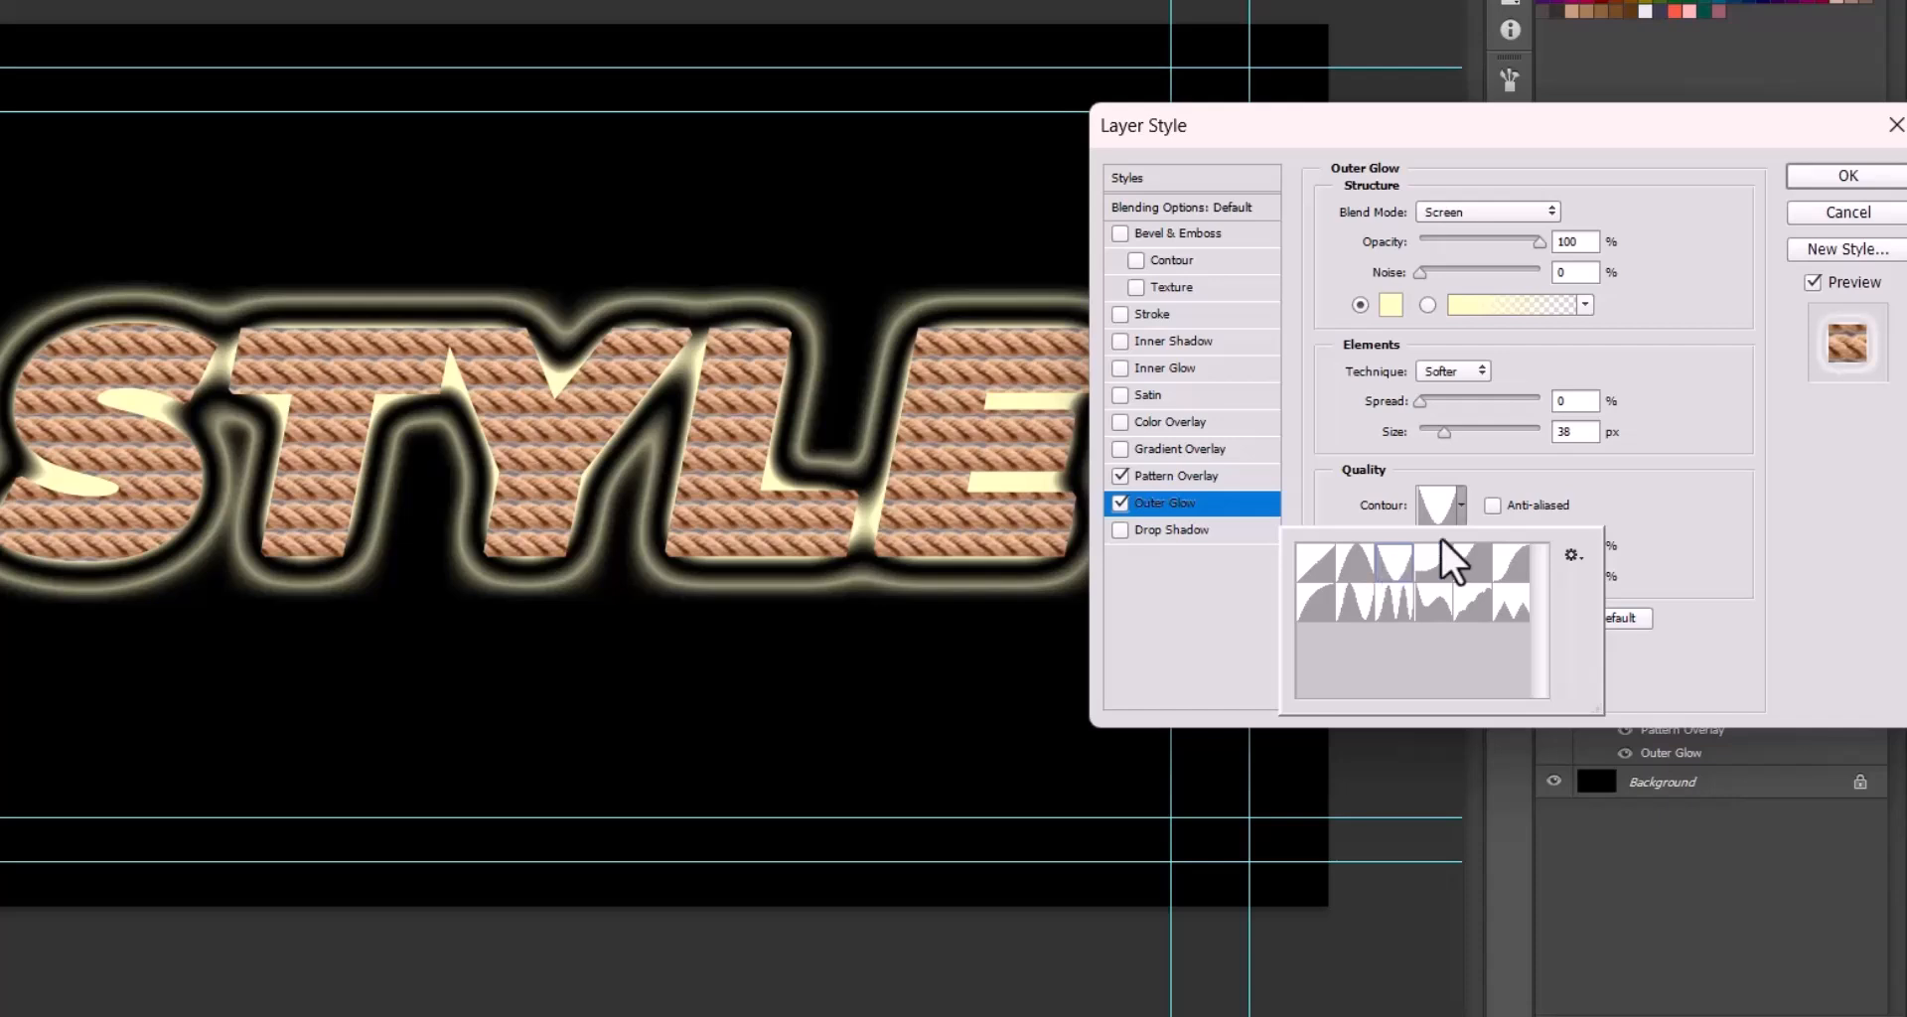
left_click(1434, 566)
left_click(1514, 569)
left_click(1509, 602)
left_click(1472, 604)
left_click(1507, 601)
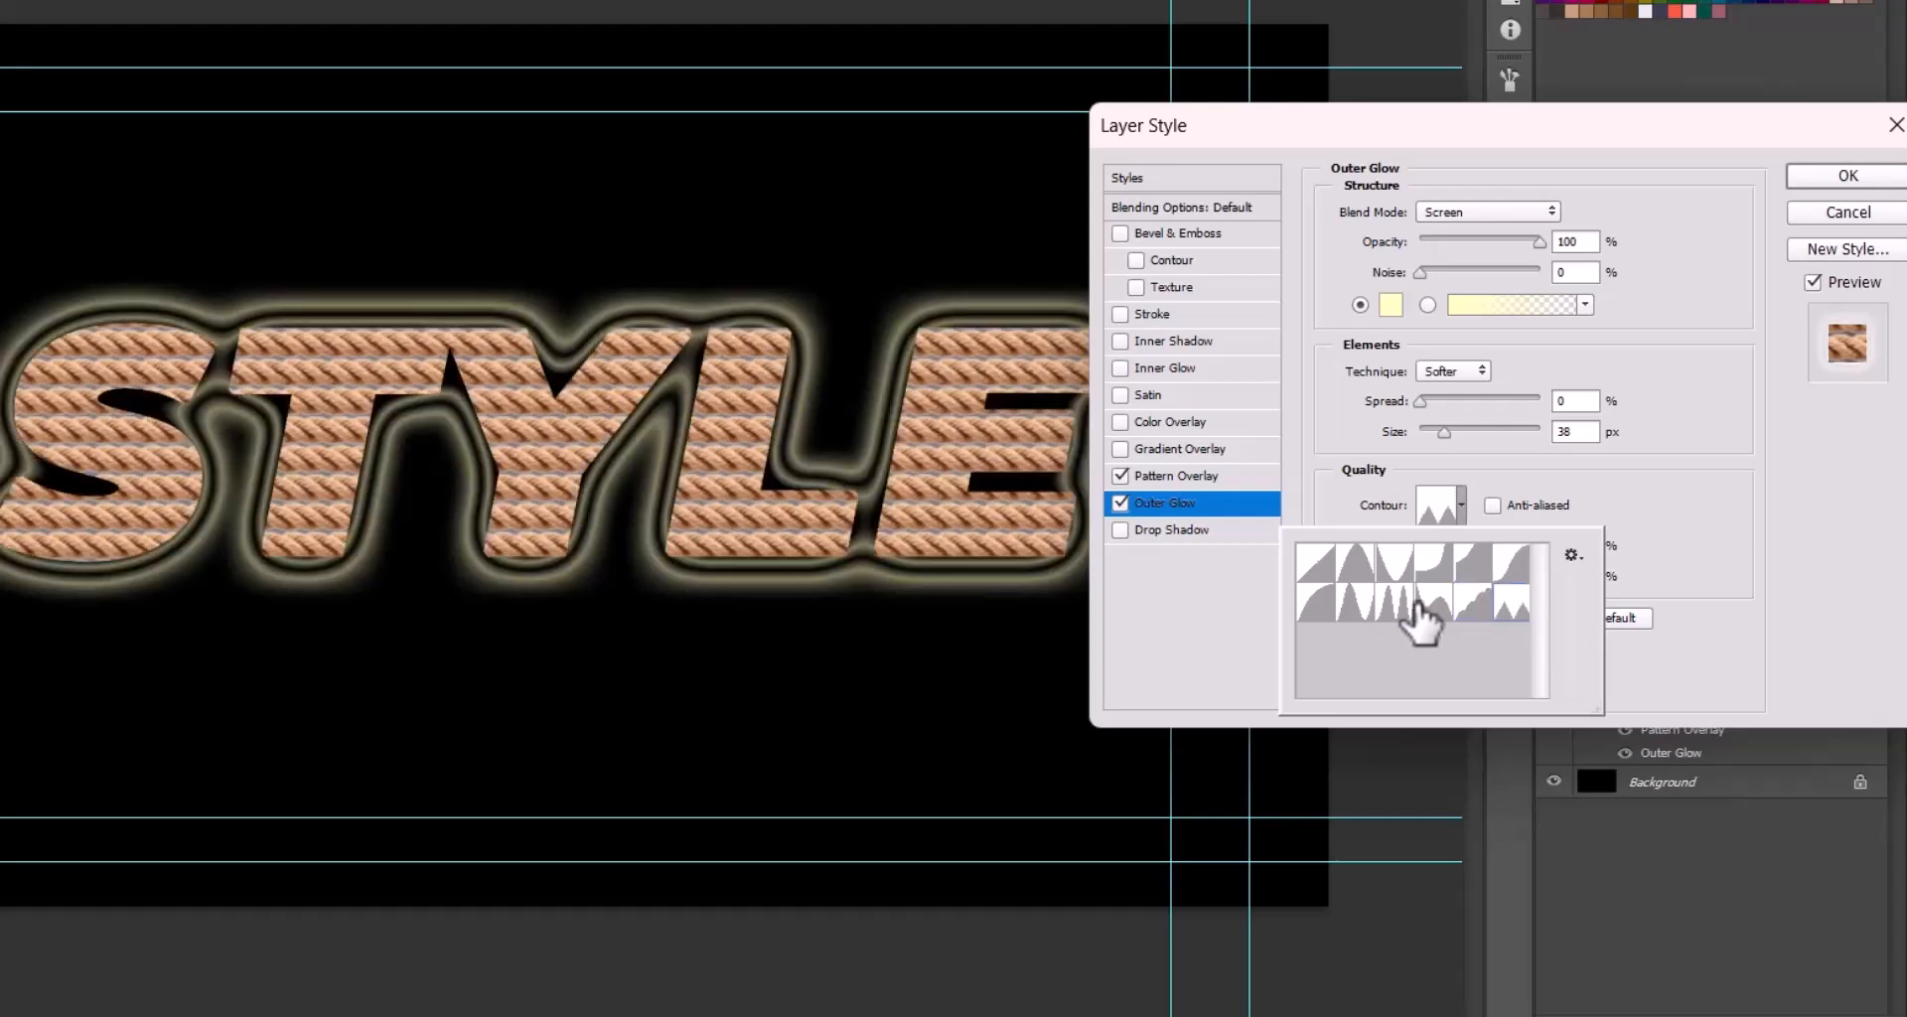
left_click(1322, 606)
left_click(1352, 606)
left_click(1389, 608)
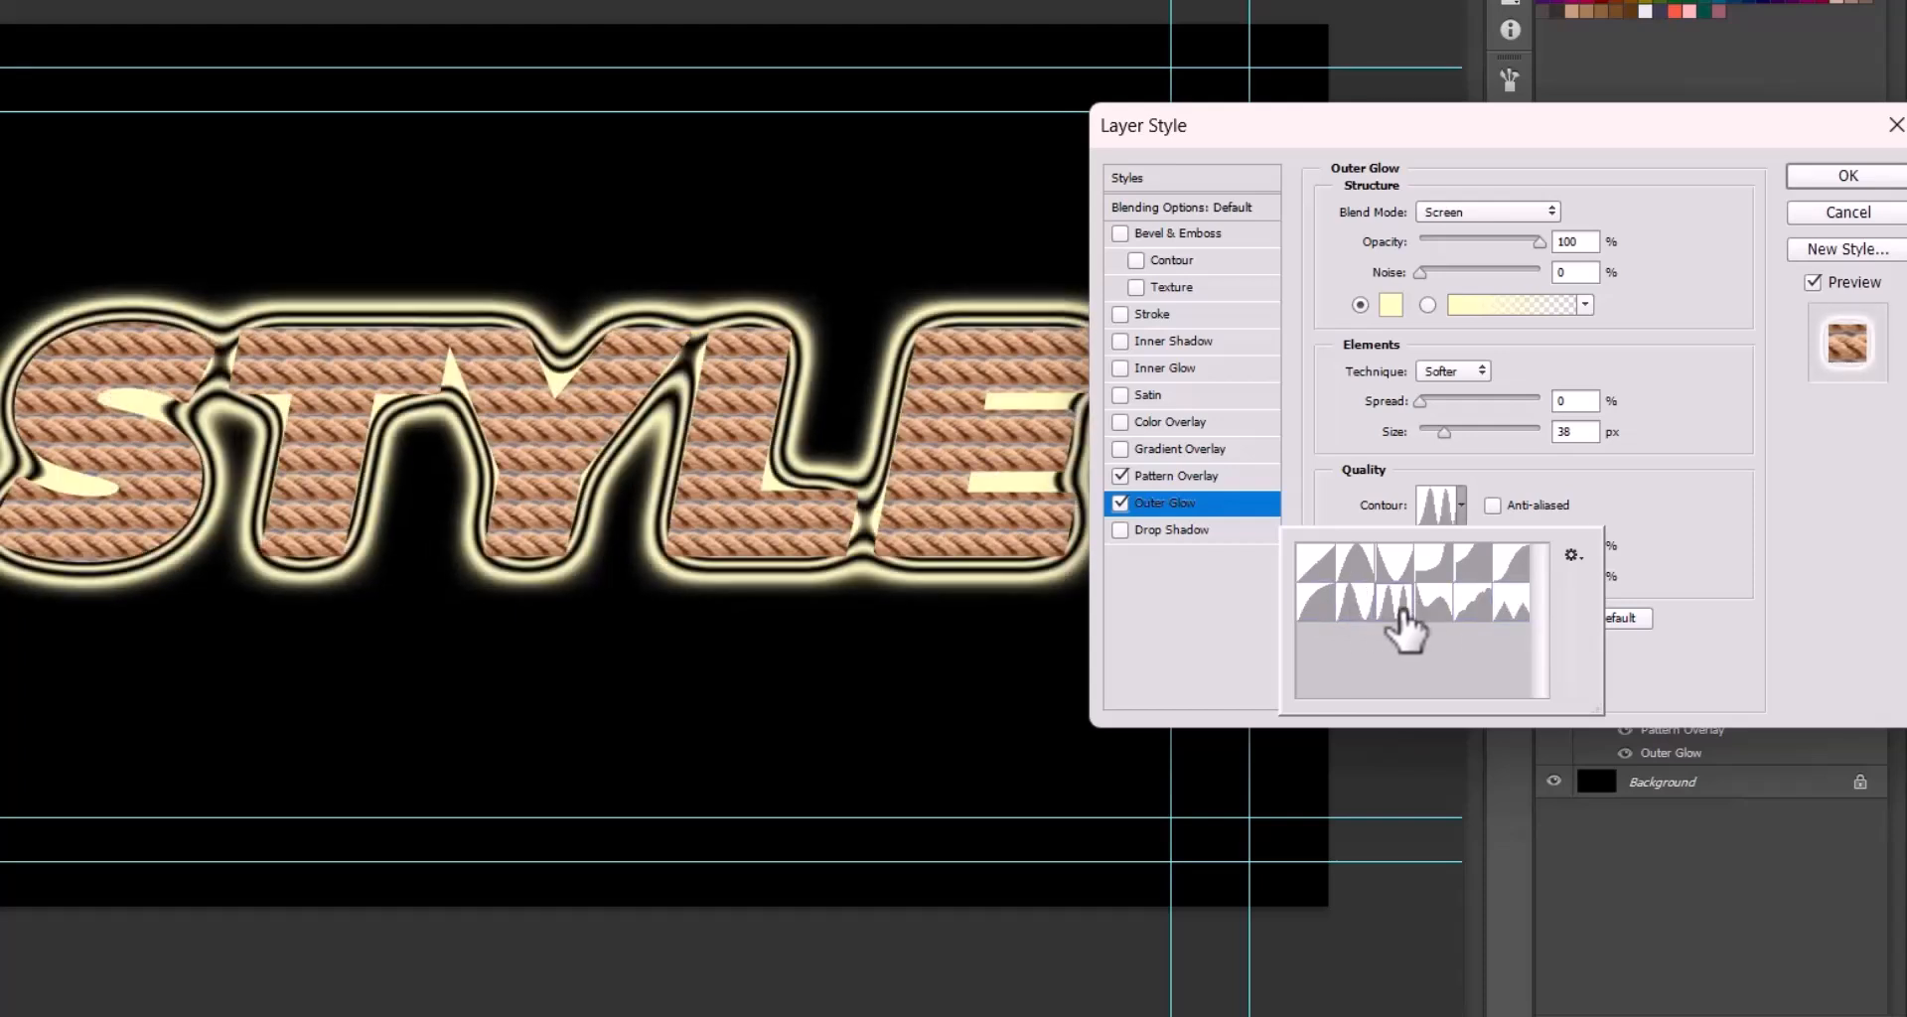
left_click(1433, 606)
left_click(1351, 565)
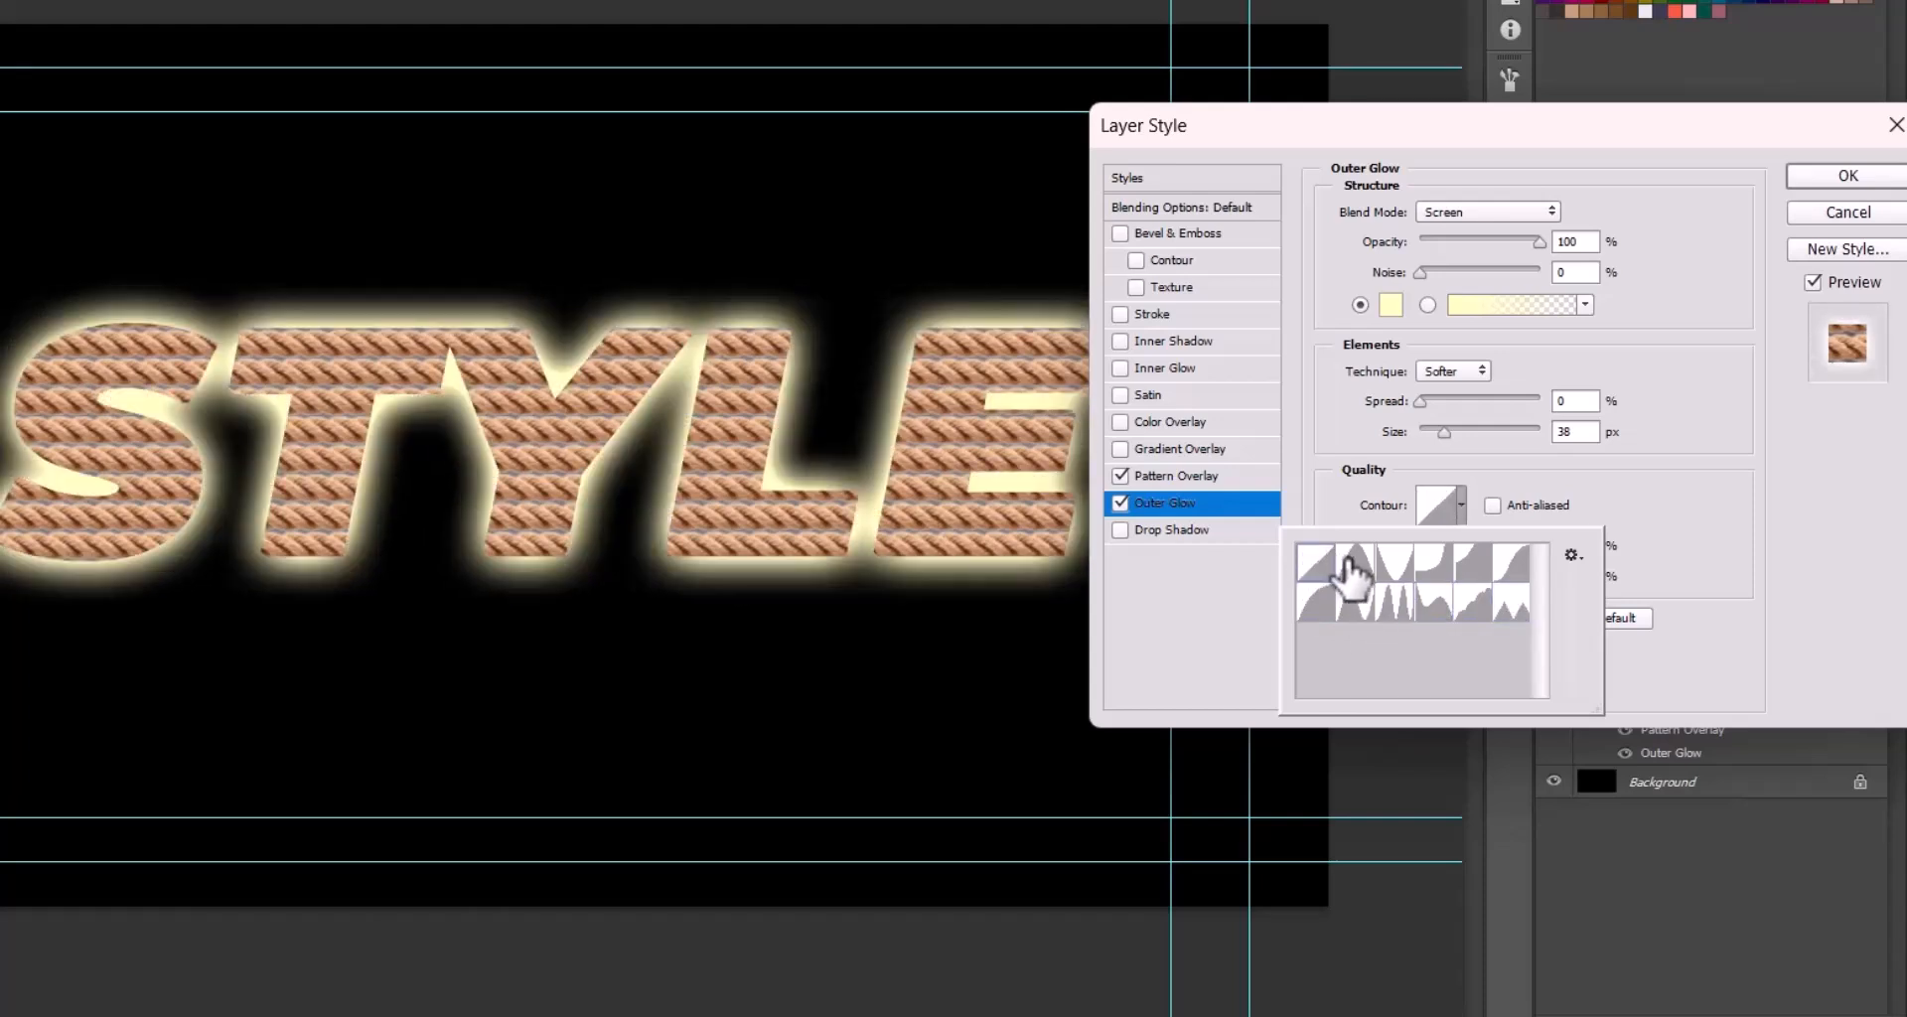
left_click(1460, 505)
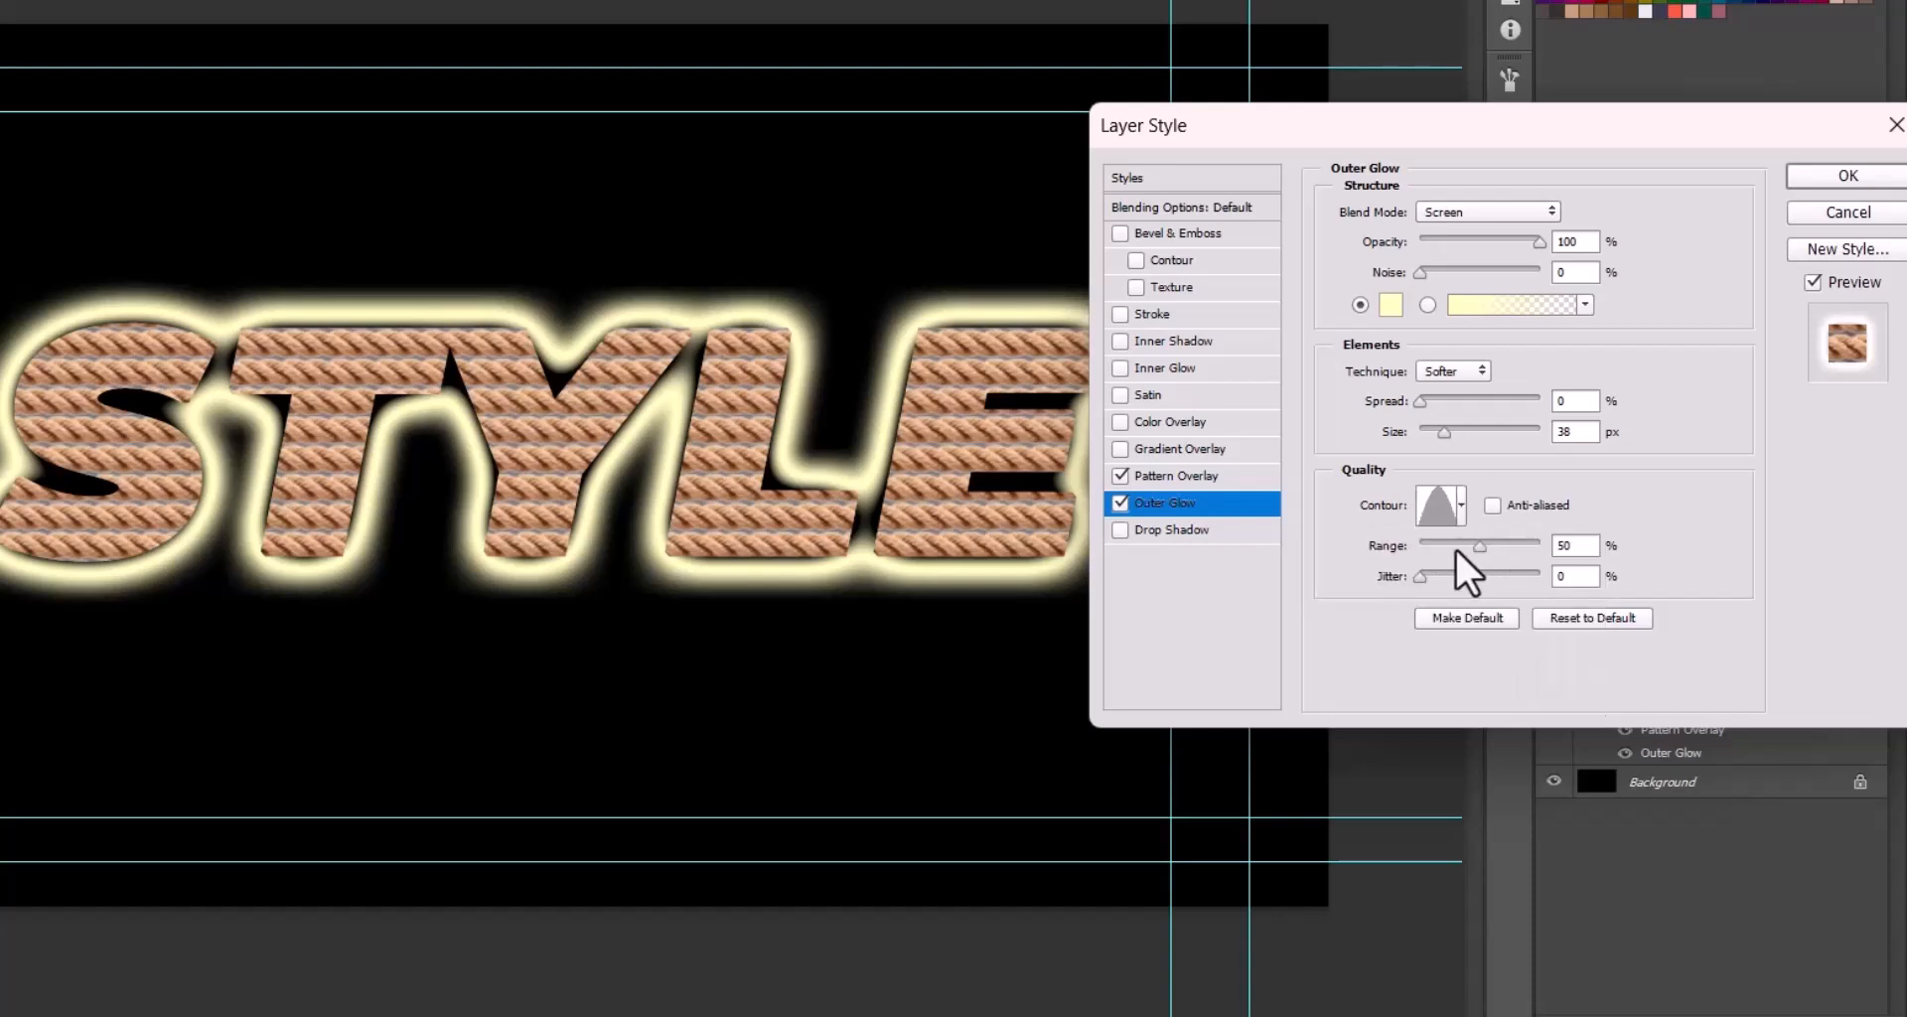
- Set the Outer Glow range to 26% and view the available contour presets and their options
left_click_drag(1476, 550, 1405, 592)
left_click(1458, 509)
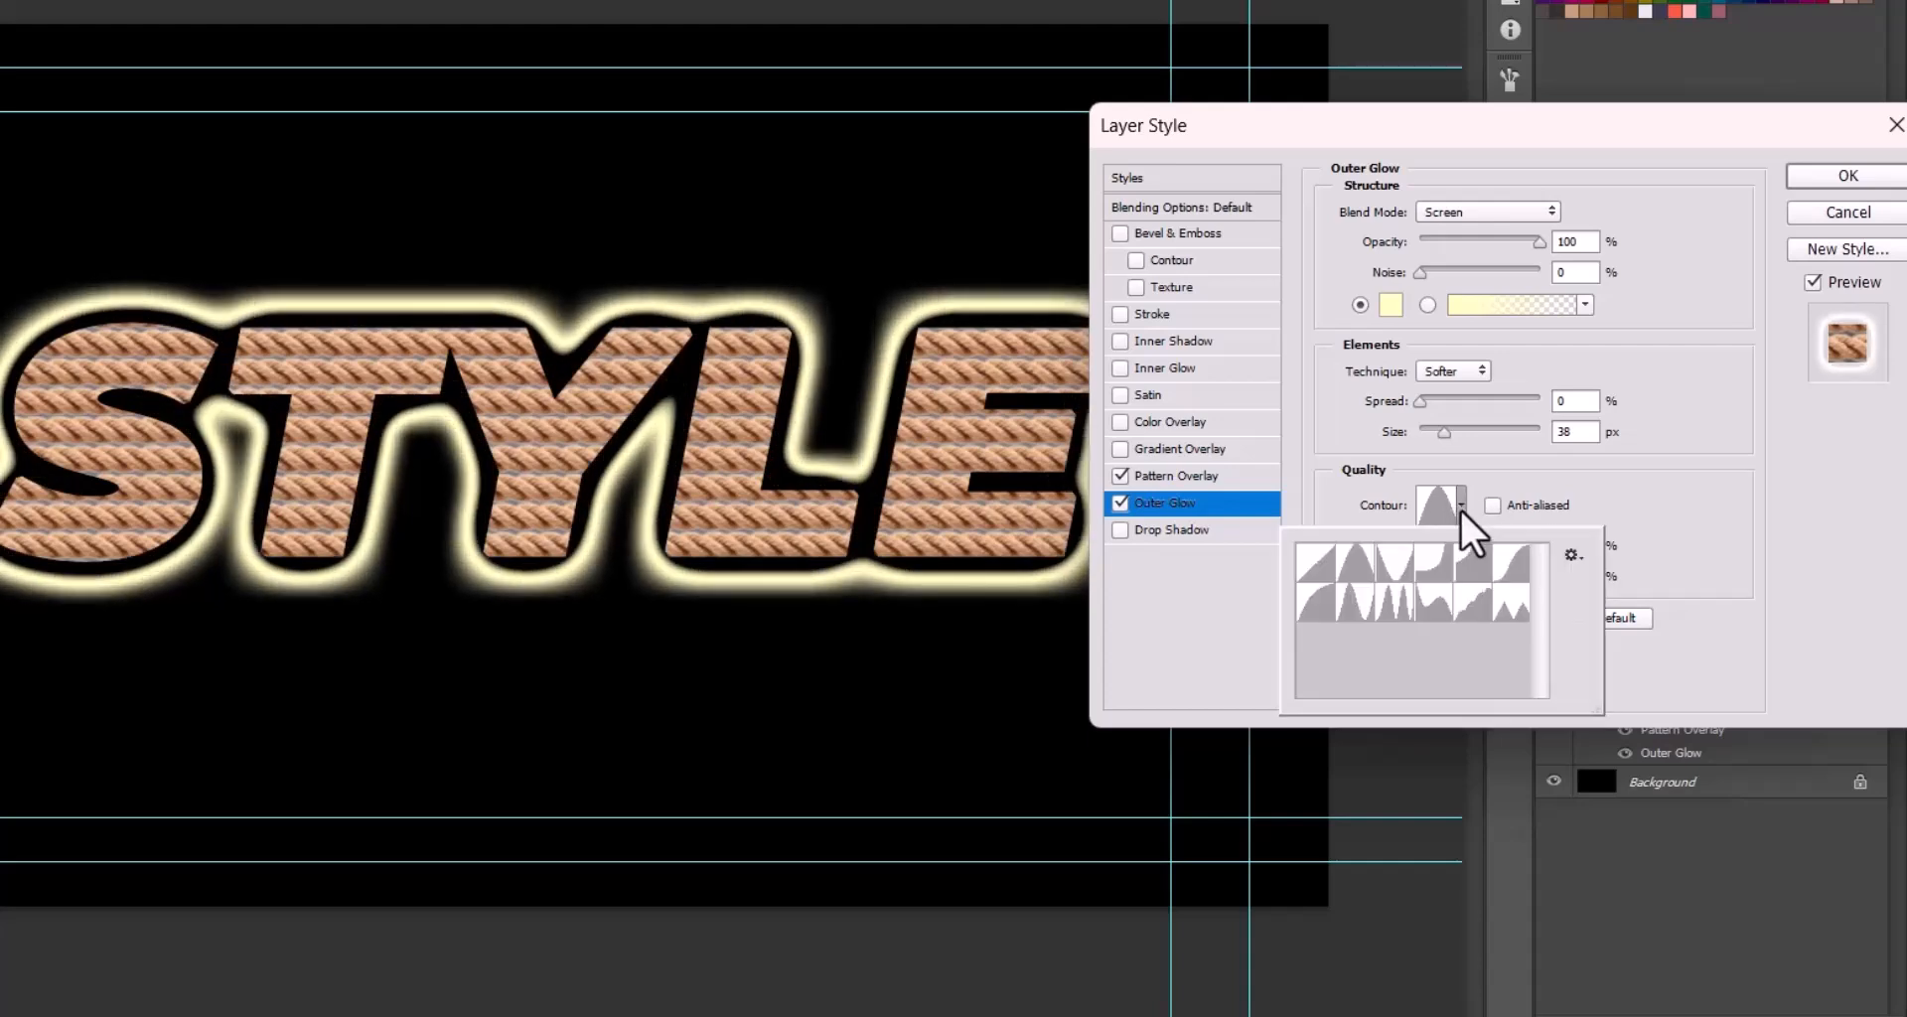
left_click(1673, 519)
left_click(1458, 507)
left_click(1572, 548)
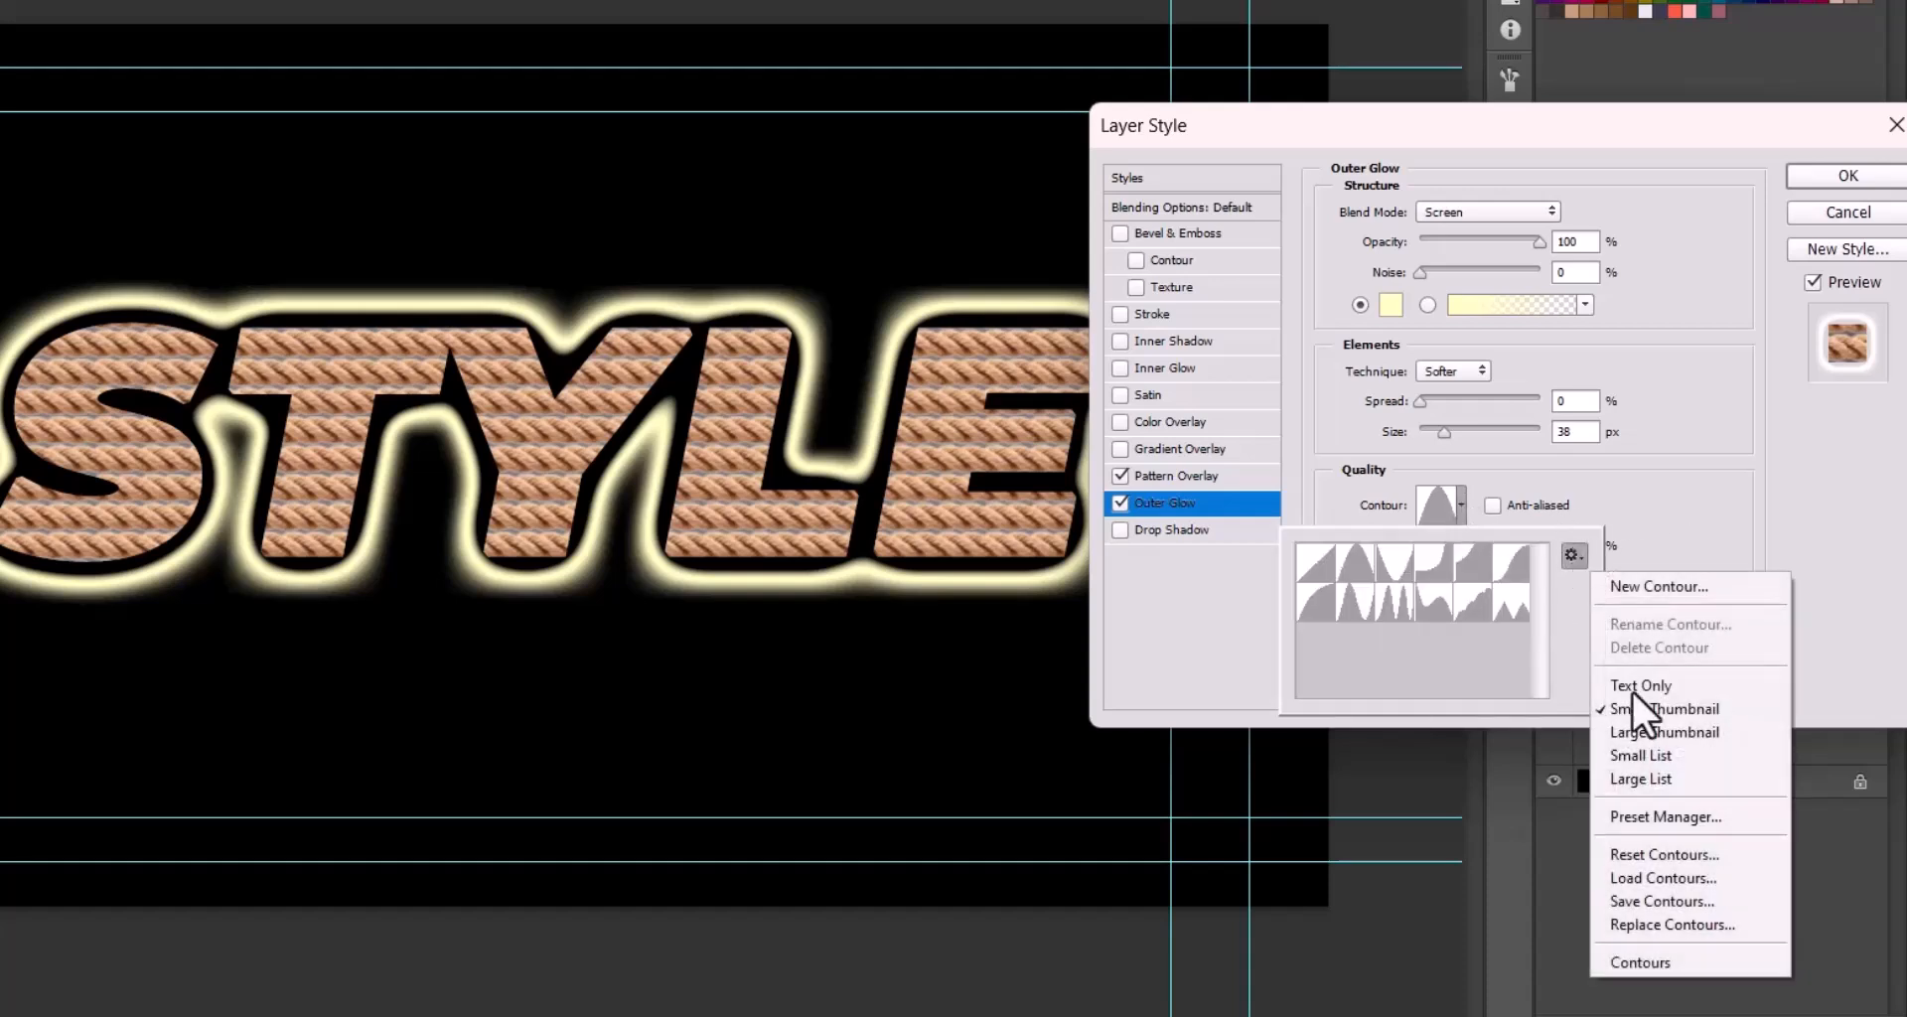
left_click(1666, 502)
left_click(1693, 518)
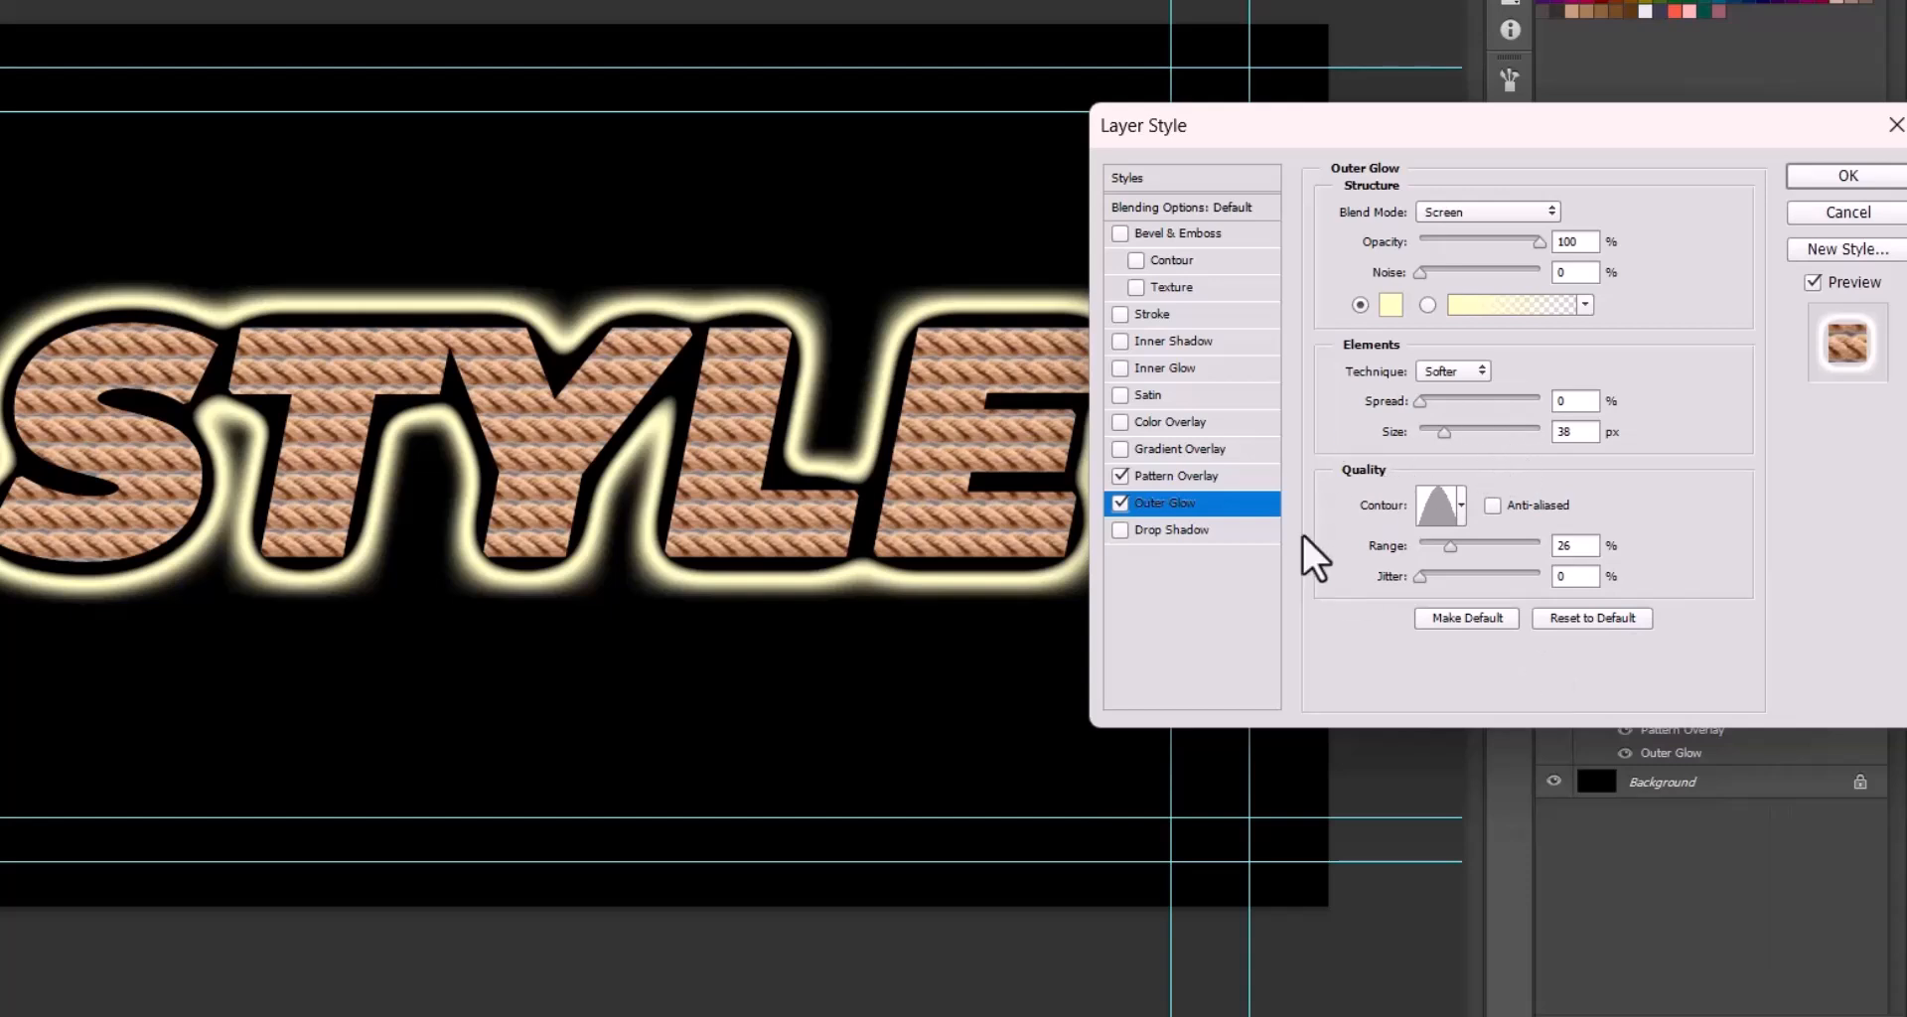
- Switch from Outer Glow to Drop Shadow on the text and discard the layer style changes
left_click(1119, 503)
left_click(1182, 530)
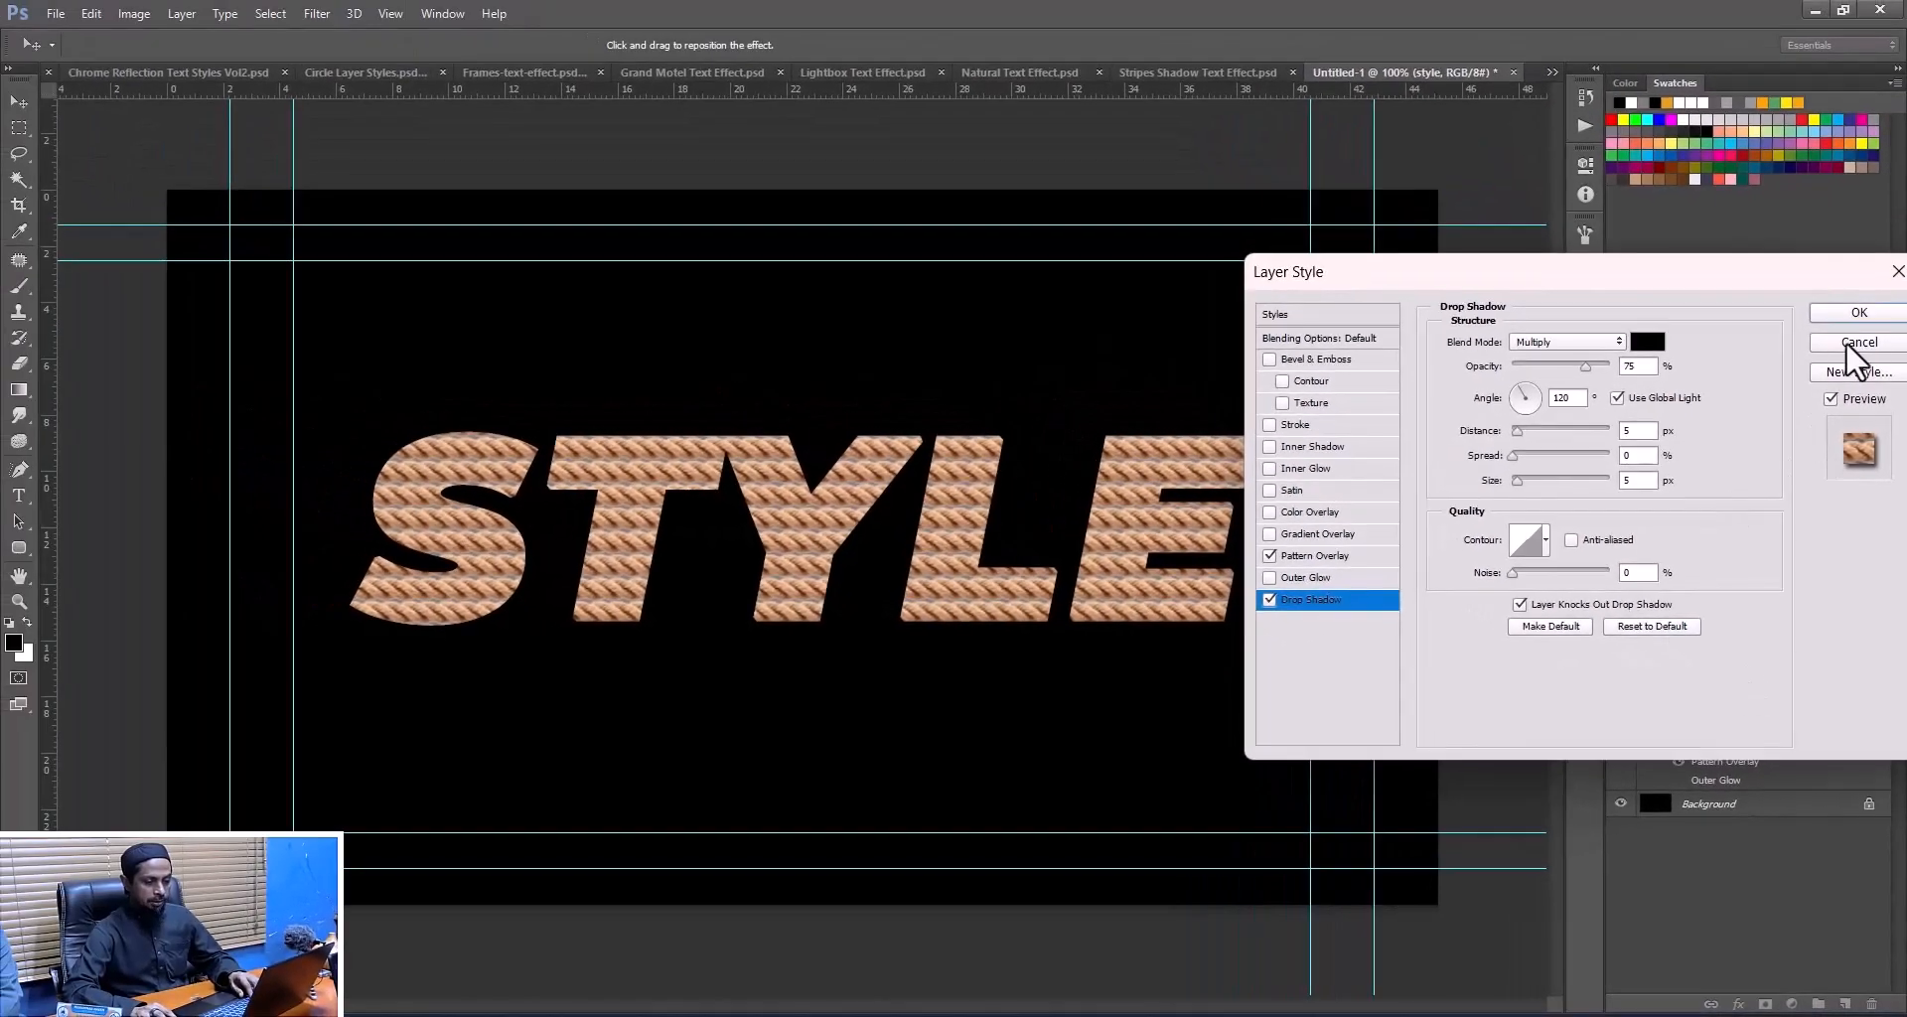
left_click(1848, 222)
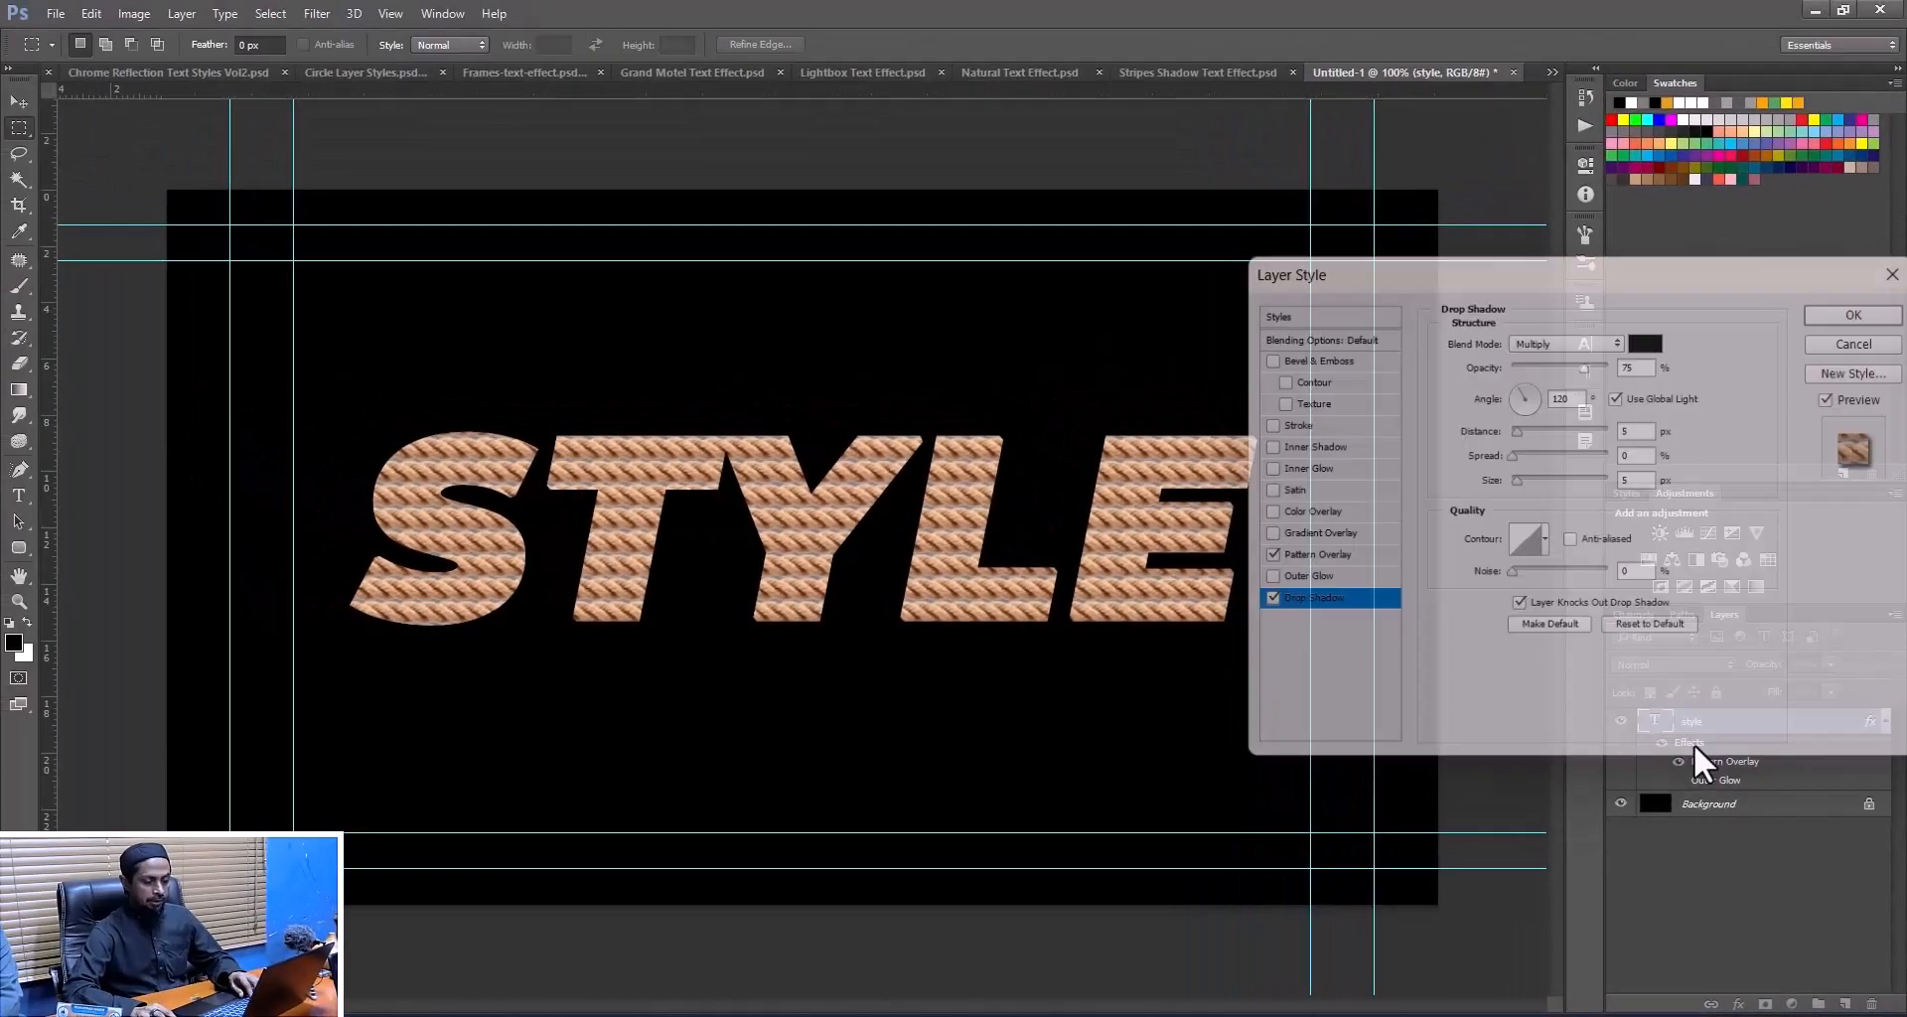
- Fill the Background layer with white
left_click(1804, 806)
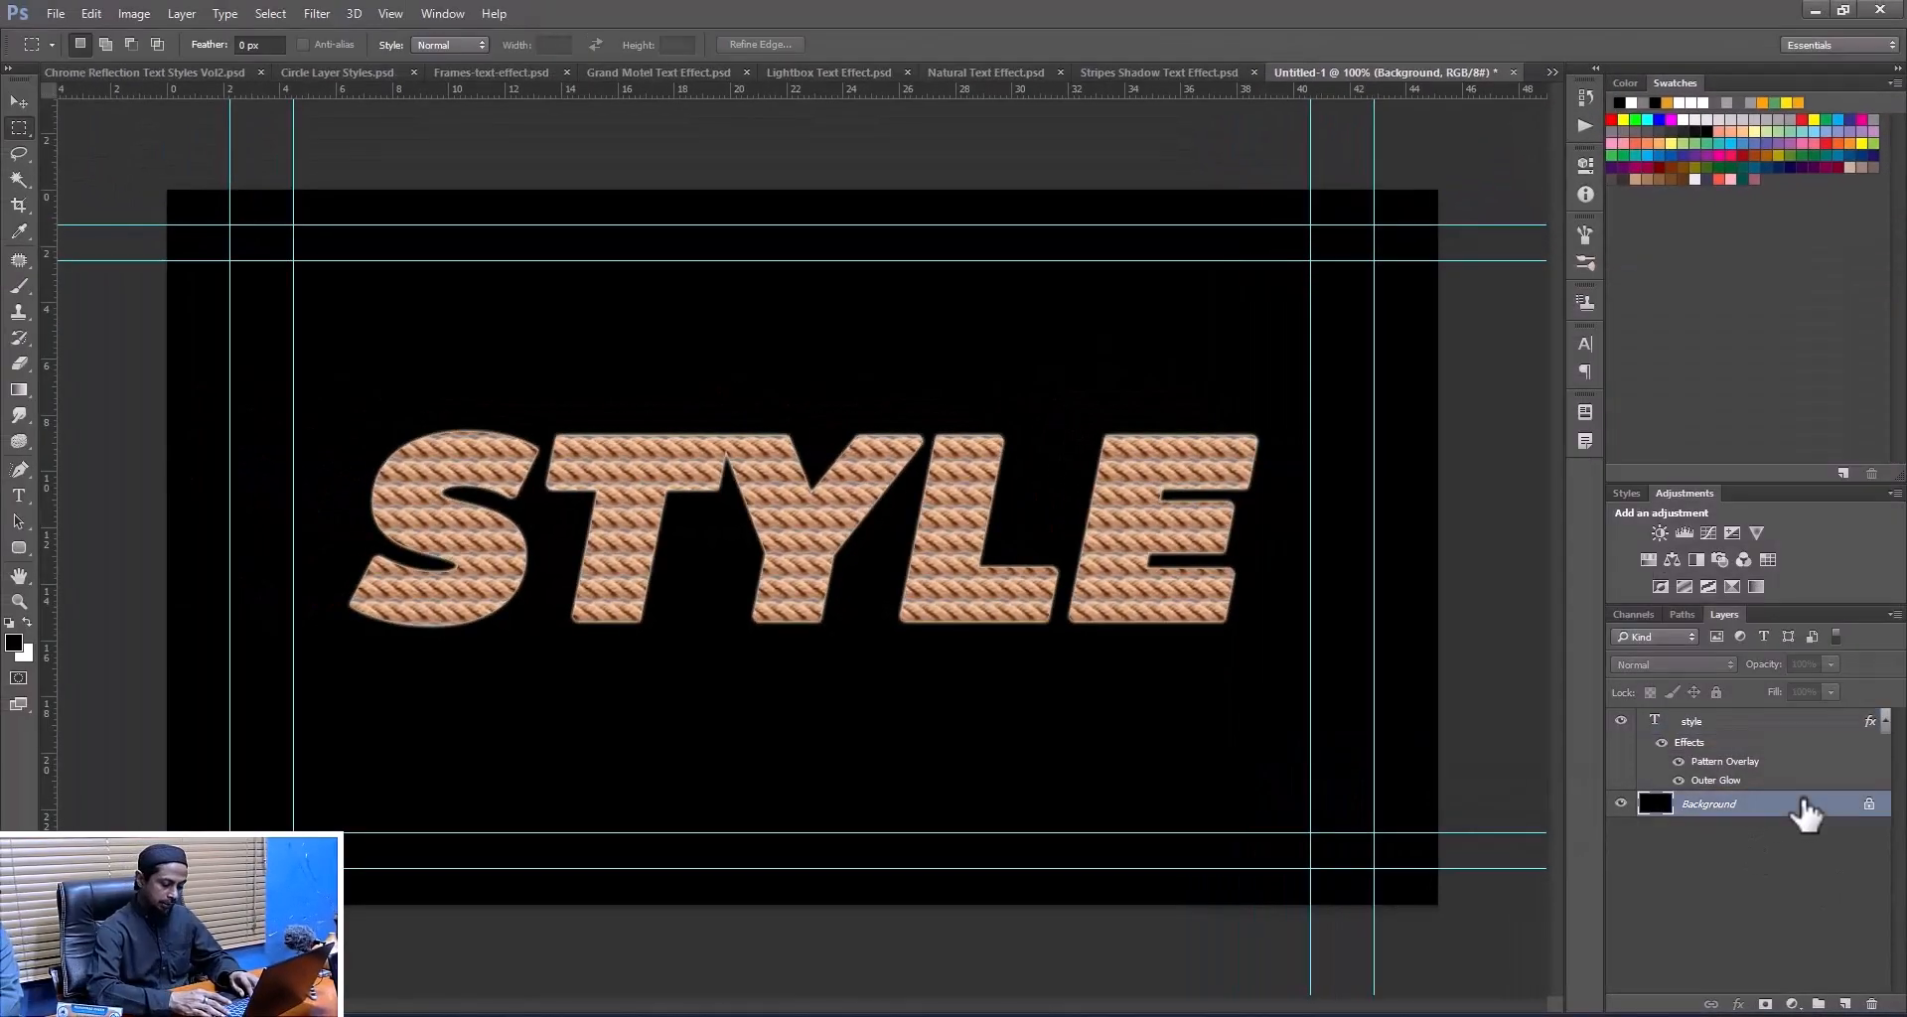
key("ctrl+BackSpace")
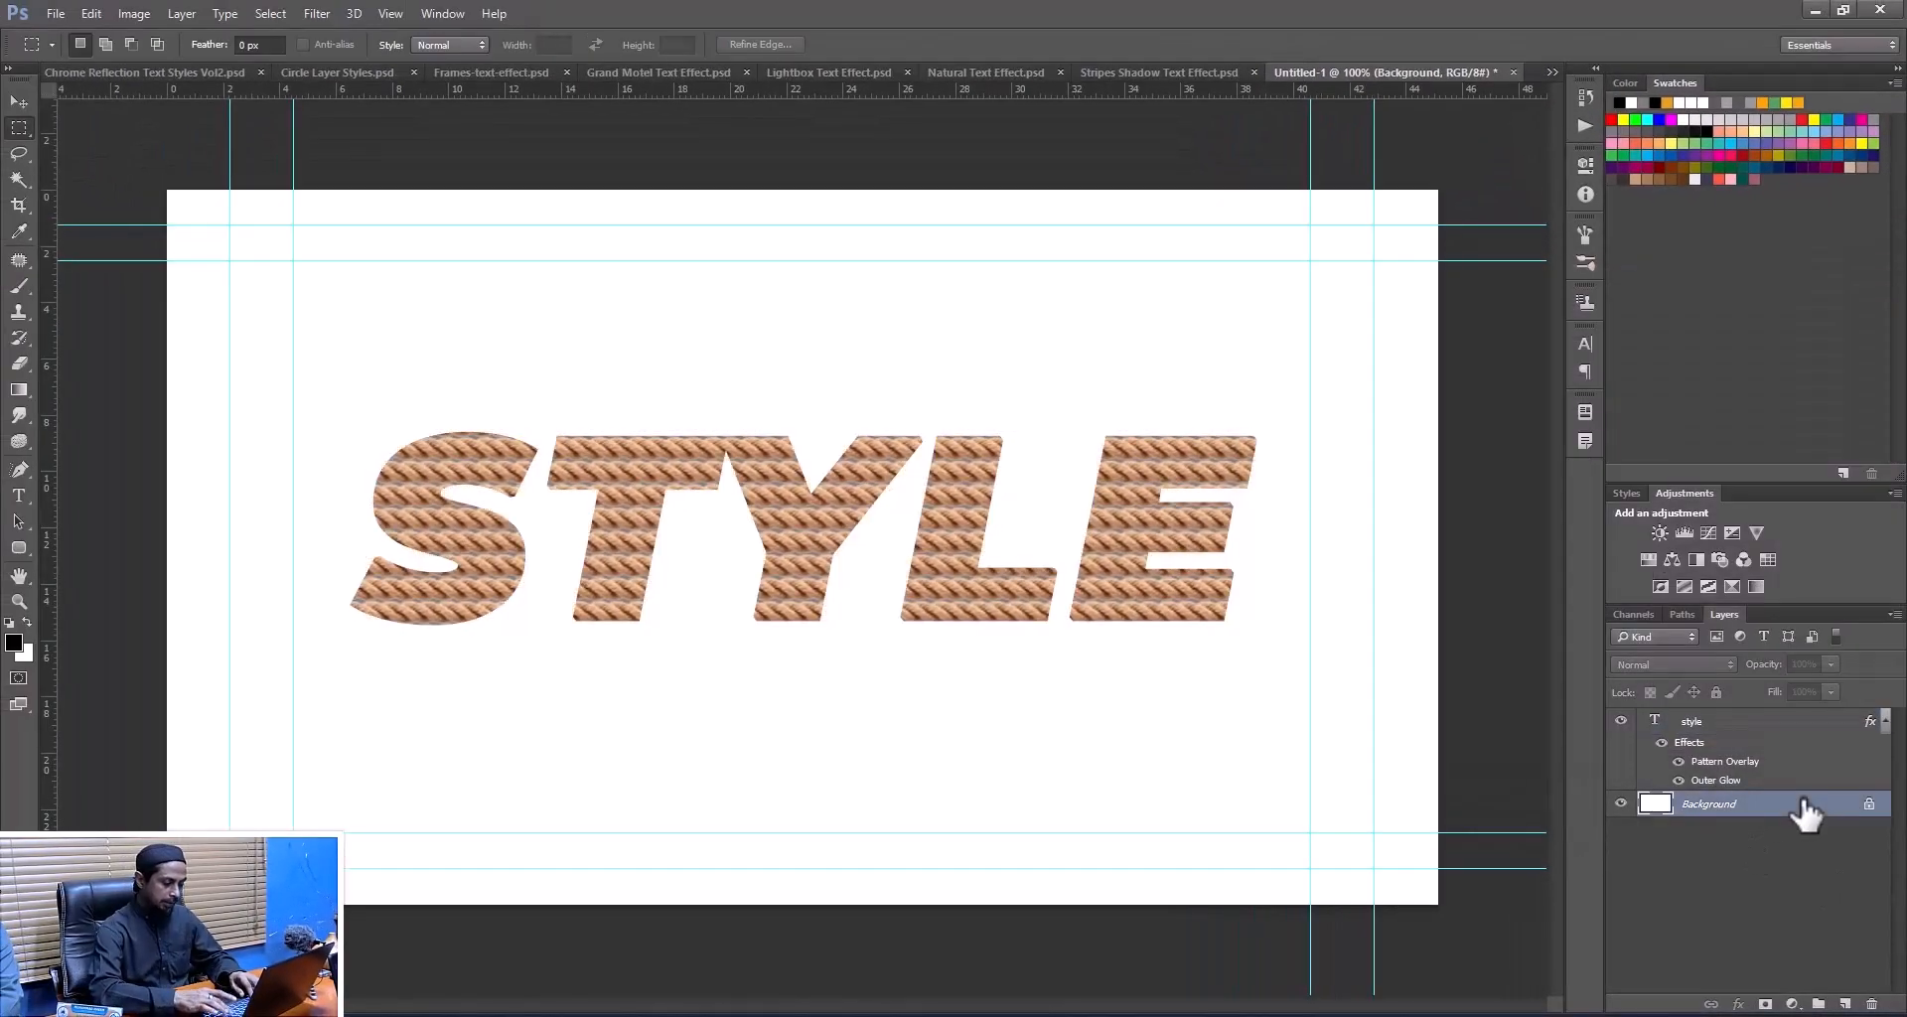
- Open the layer style settings of the STYLE text layer and turn on its Drop Shadow effect
left_click(1871, 729)
double_click(1872, 728)
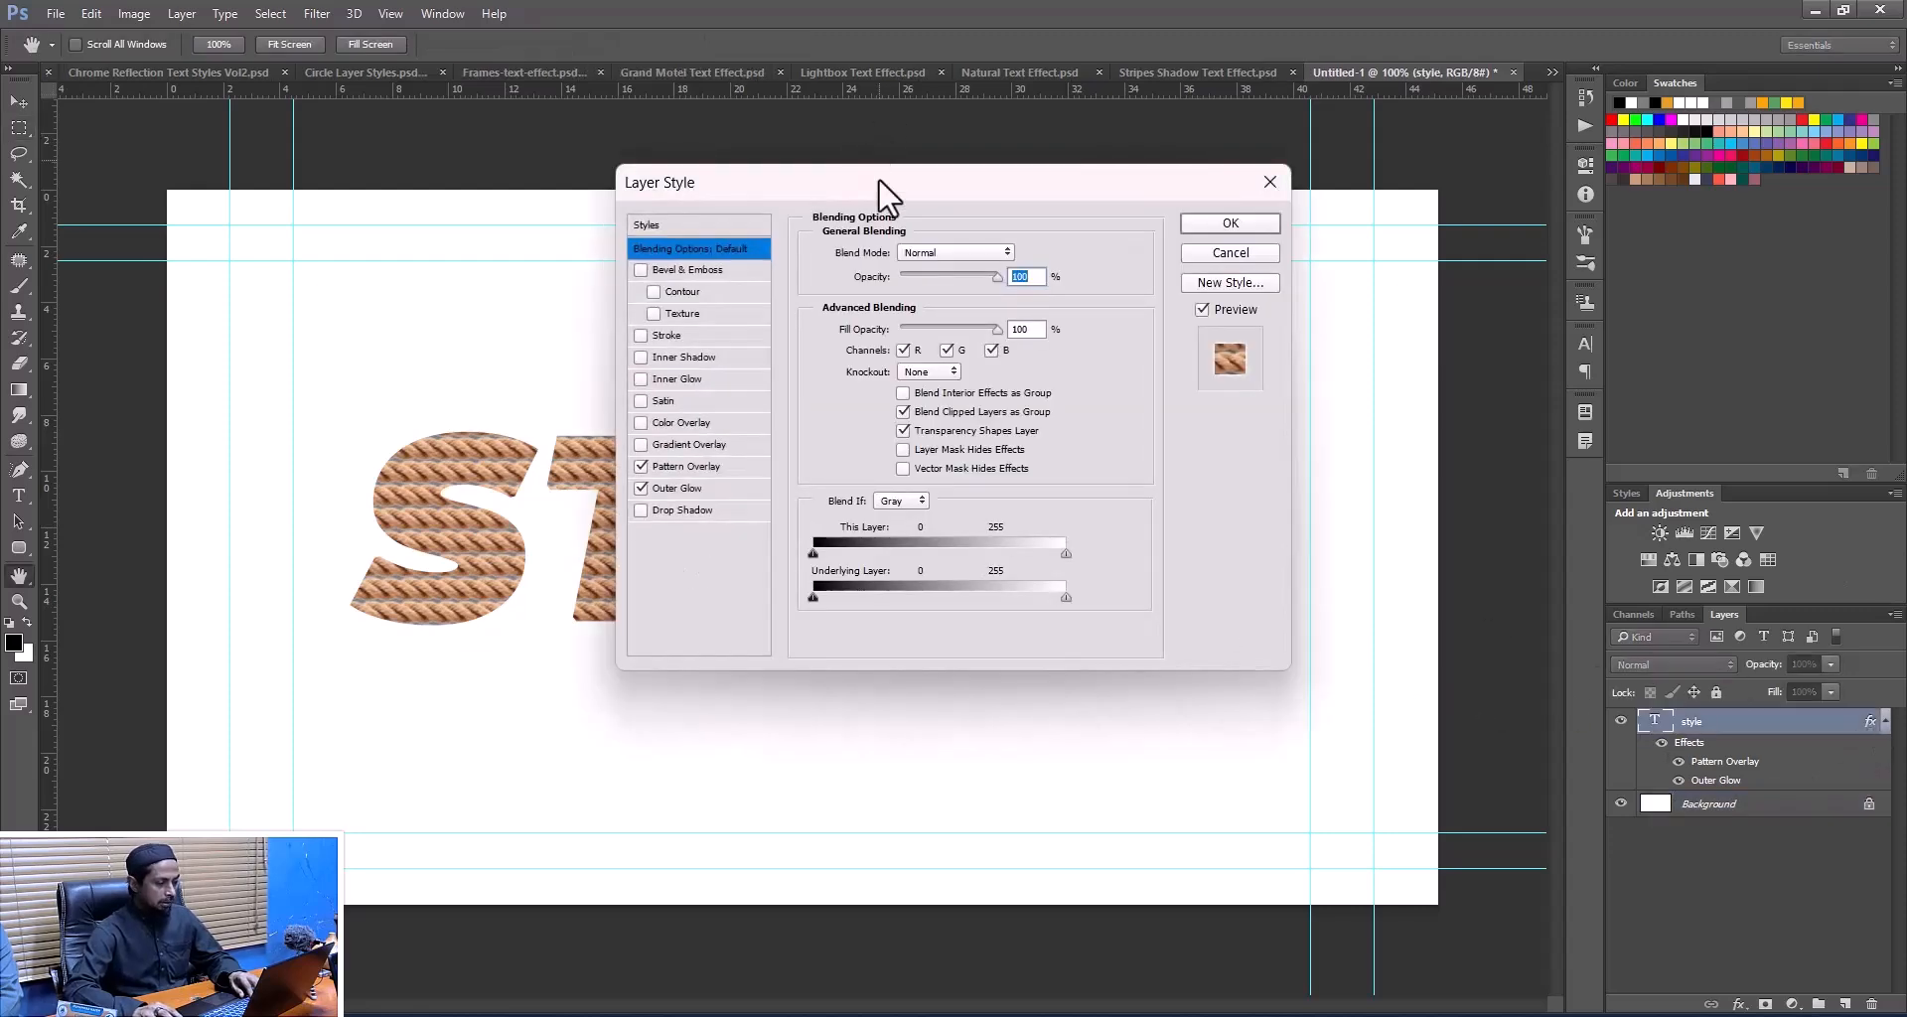
left_click_drag(906, 206, 1135, 248)
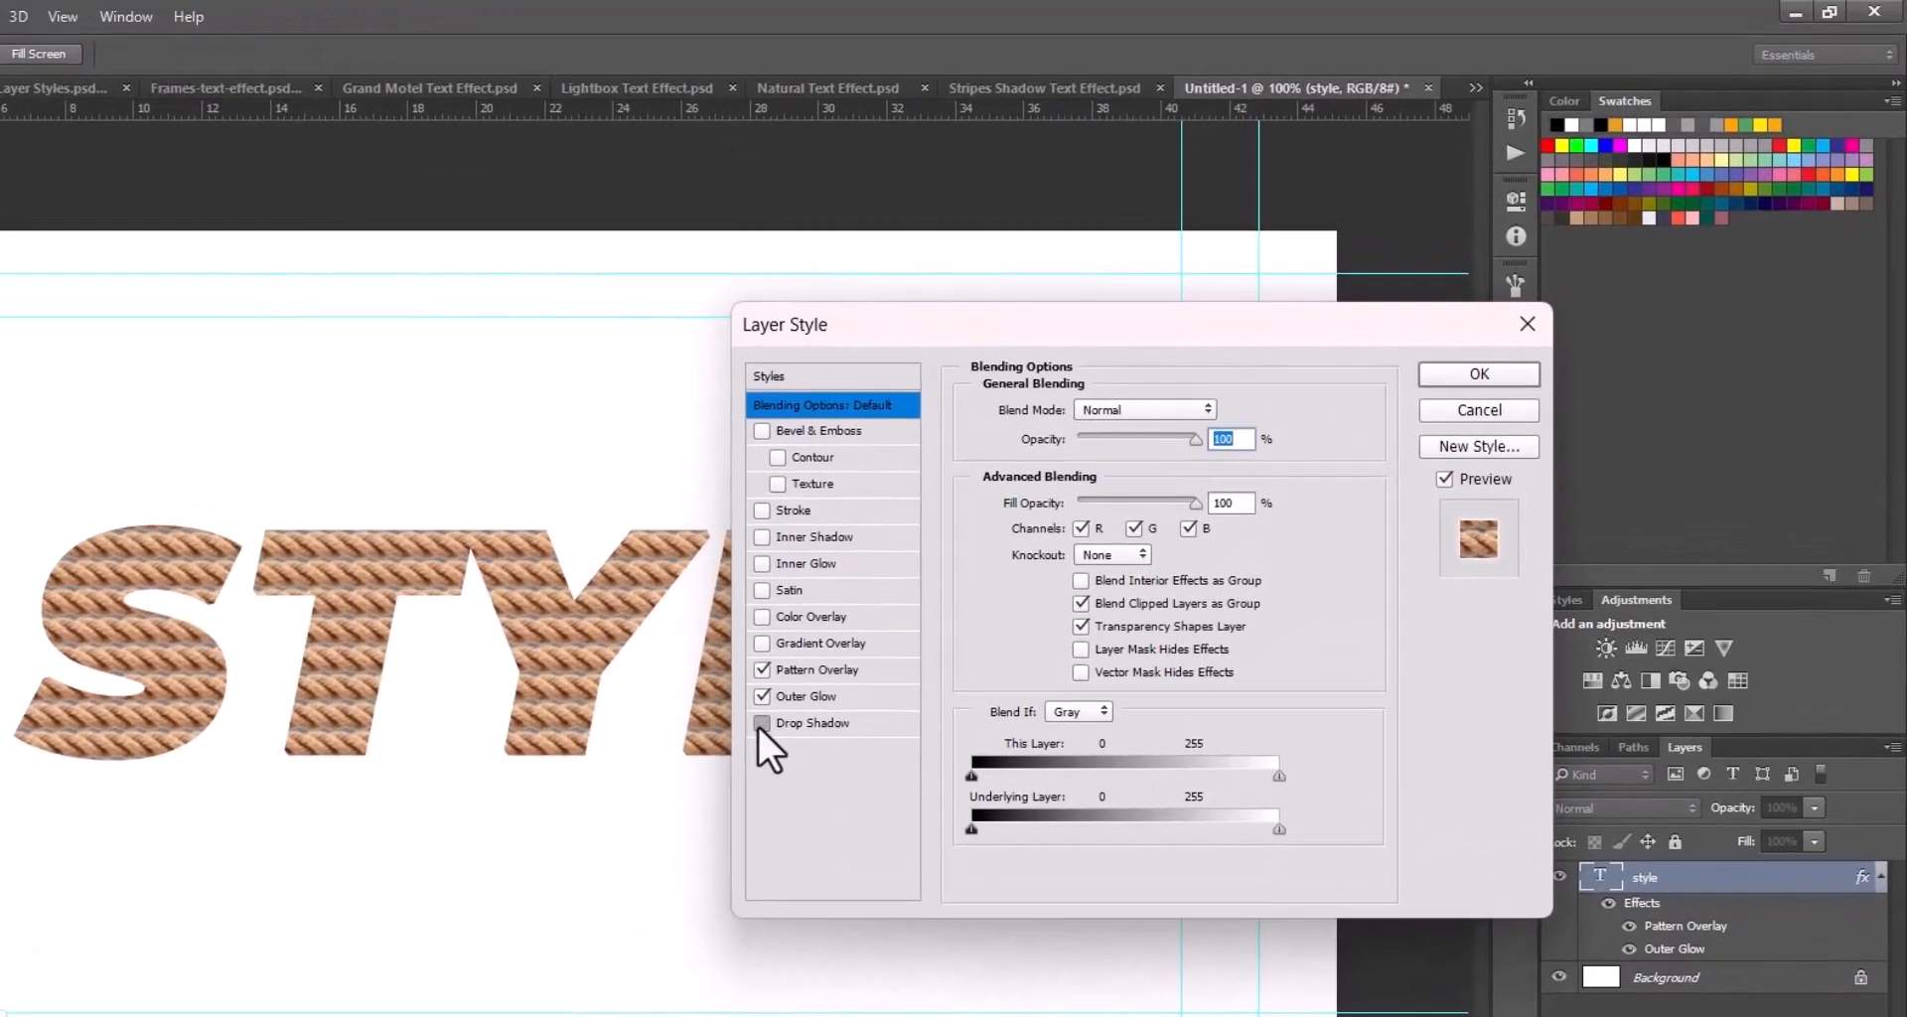
left_click(868, 564)
left_click(832, 725)
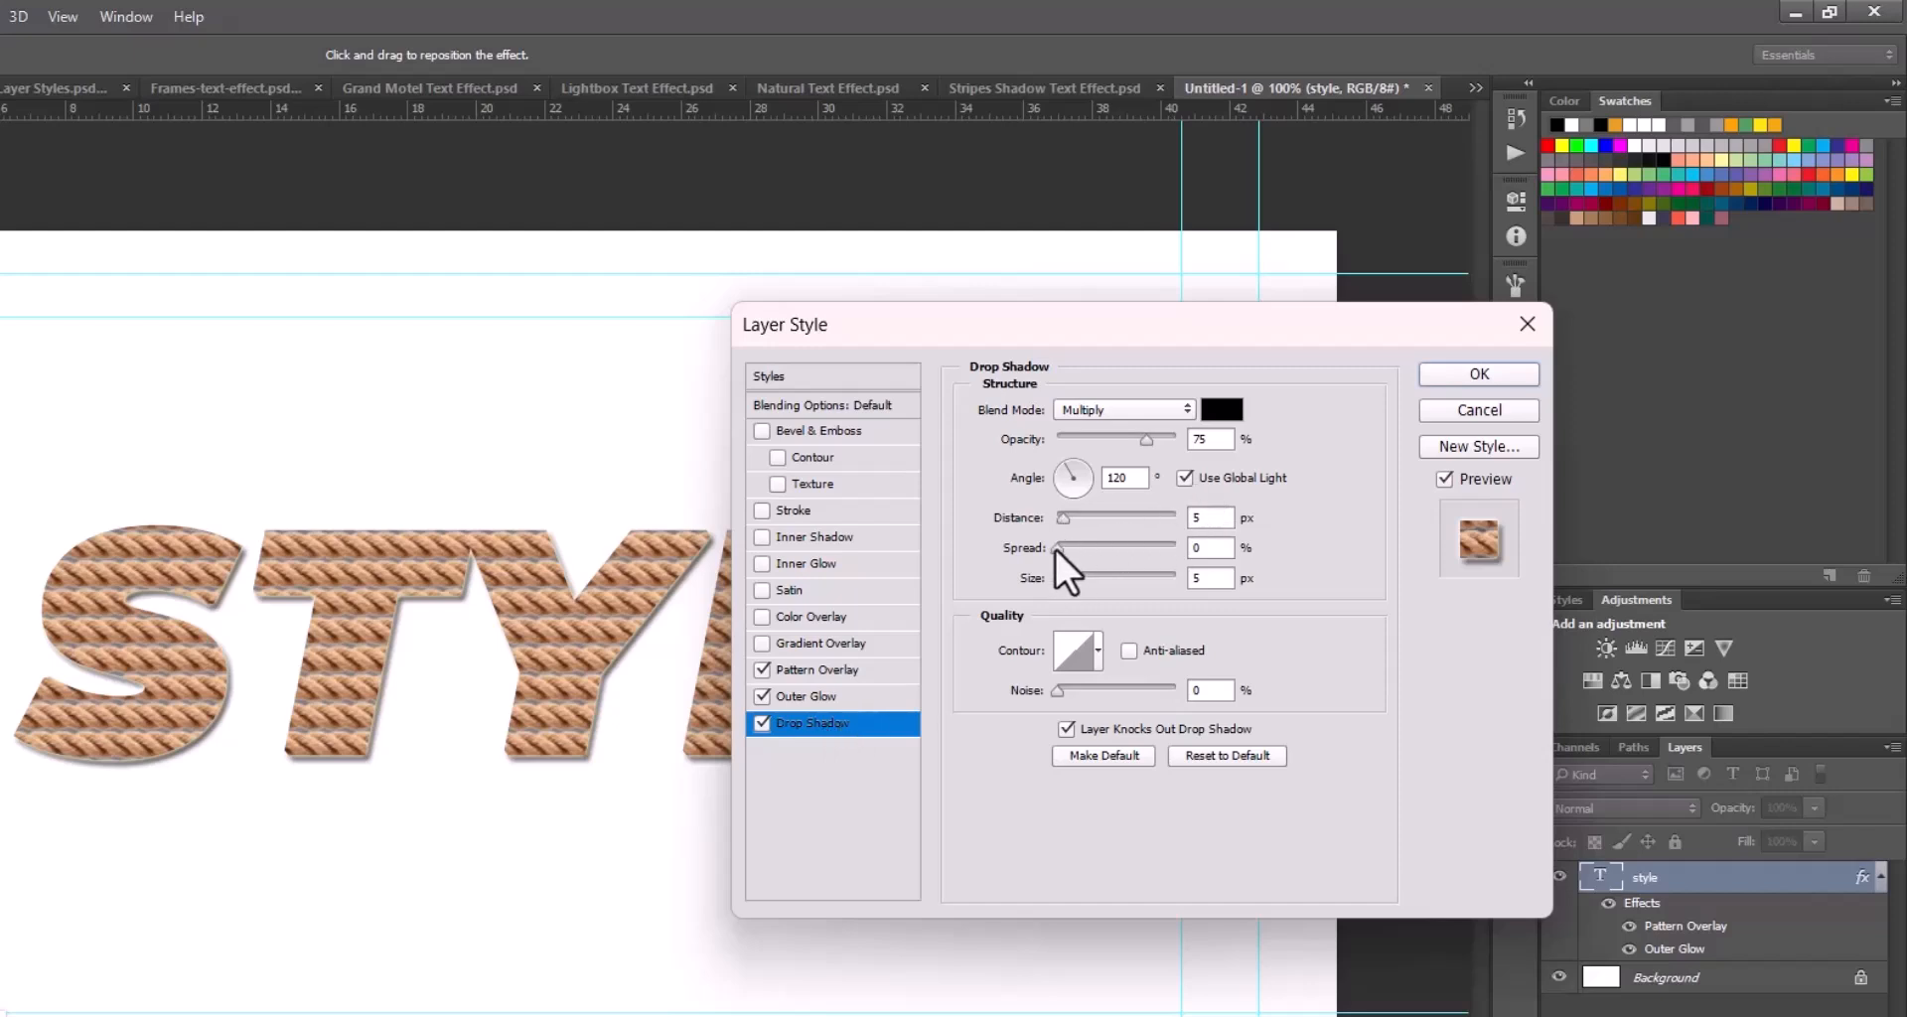
- Set the Drop Shadow to Normal blend mode with 30% opacity, 17 px distance, 4% spread and 3 px size
left_click_drag(1057, 549, 1075, 582)
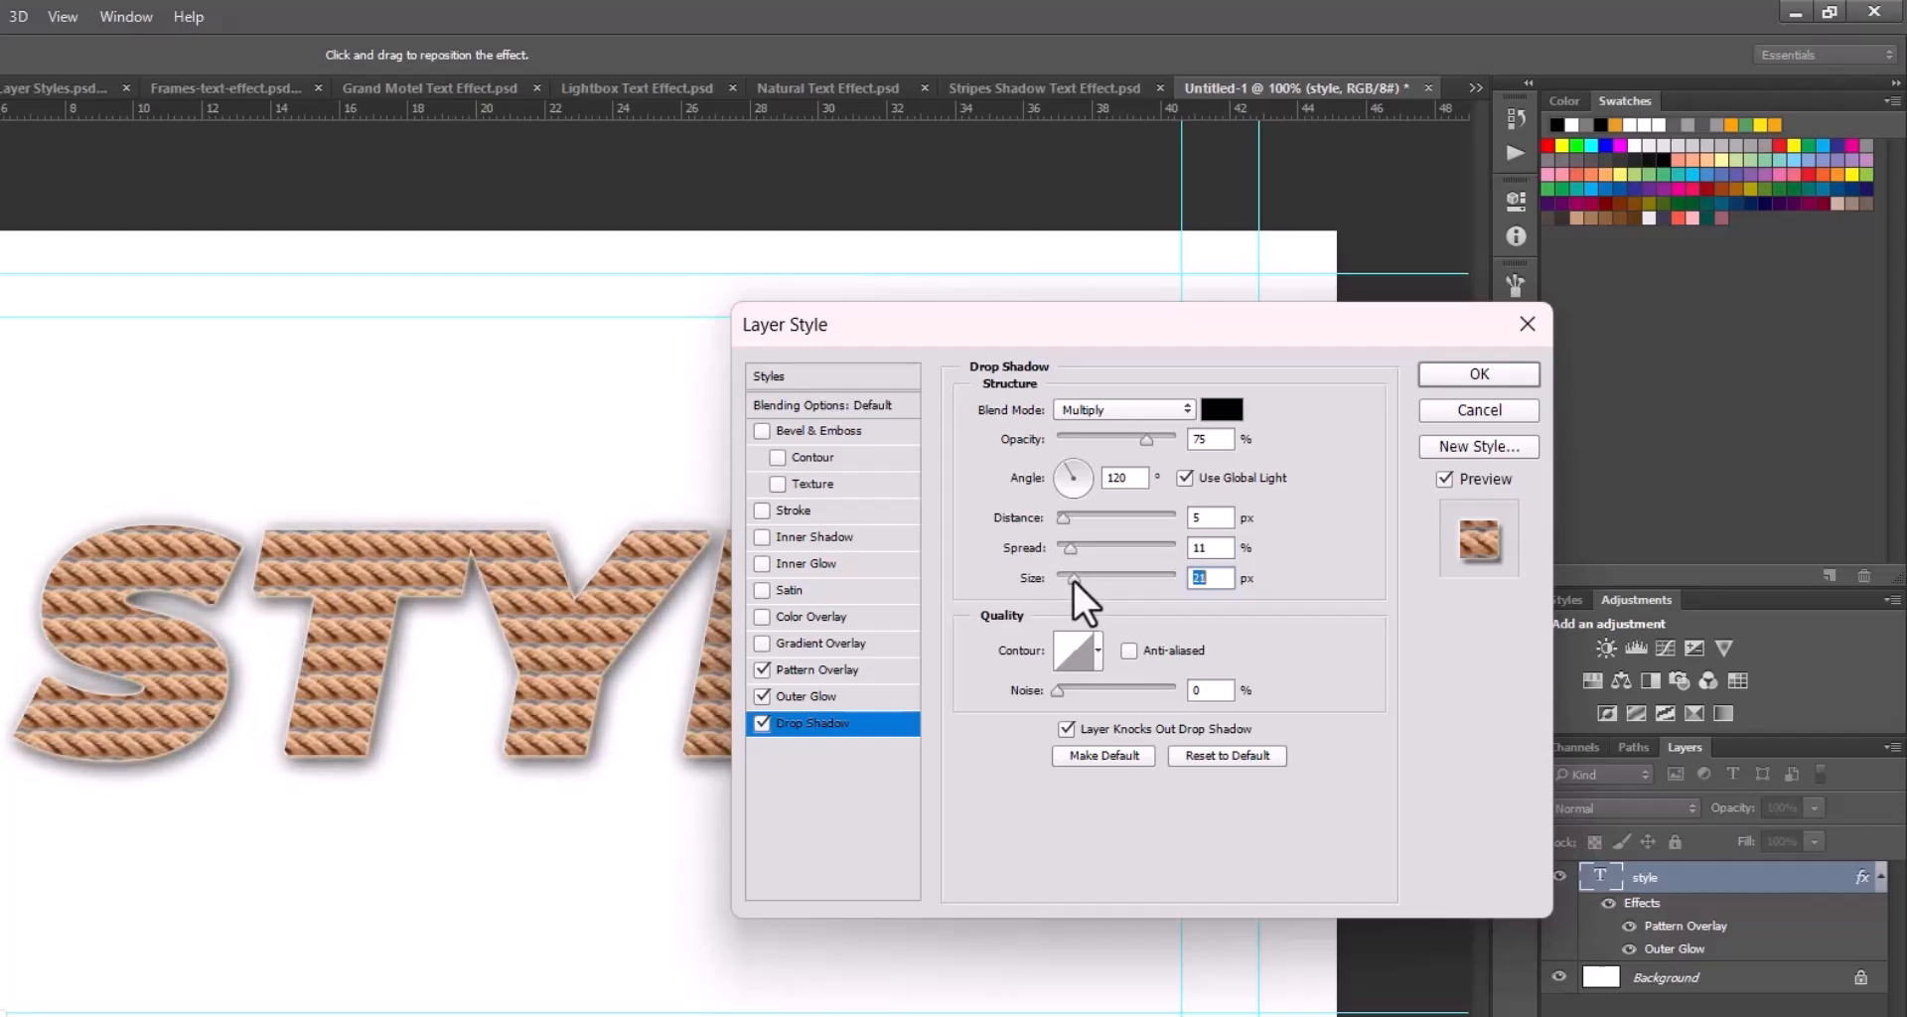
left_click_drag(1065, 515, 1063, 564)
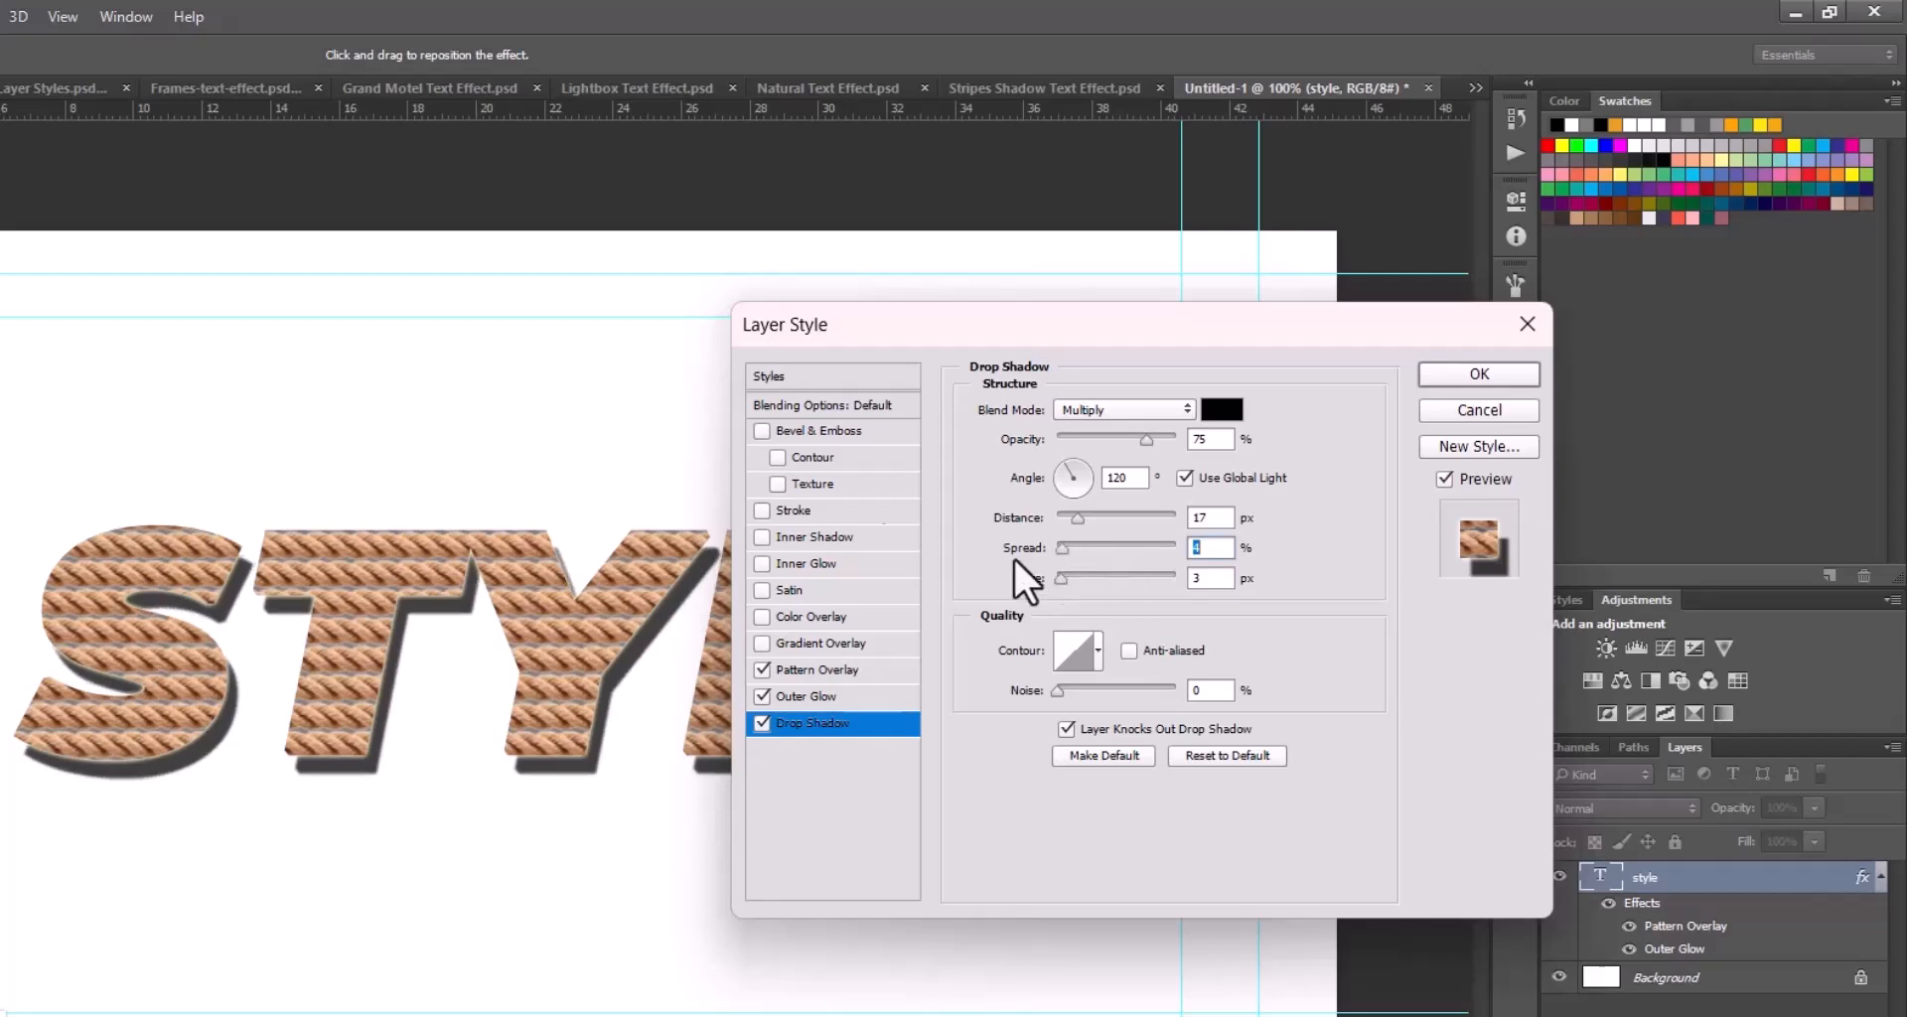
left_click_drag(1019, 337, 1047, 645)
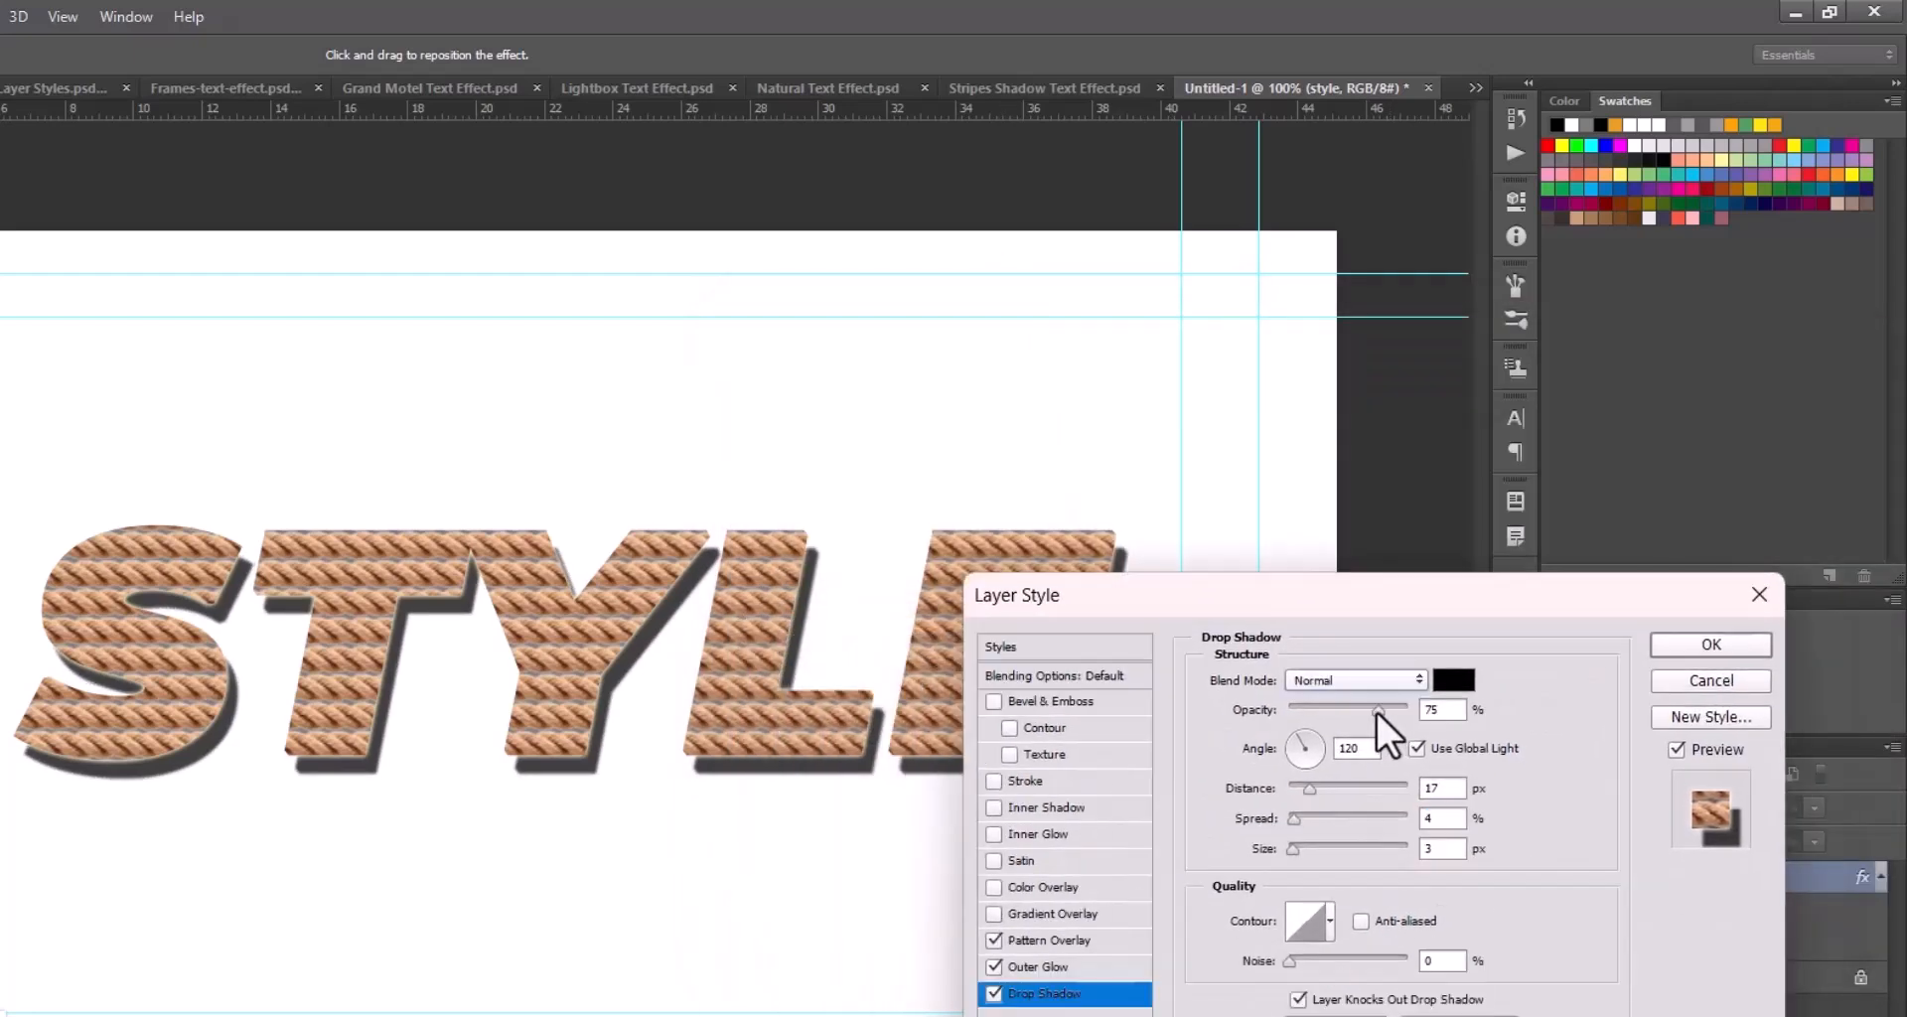
left_click_drag(1376, 713, 1321, 712)
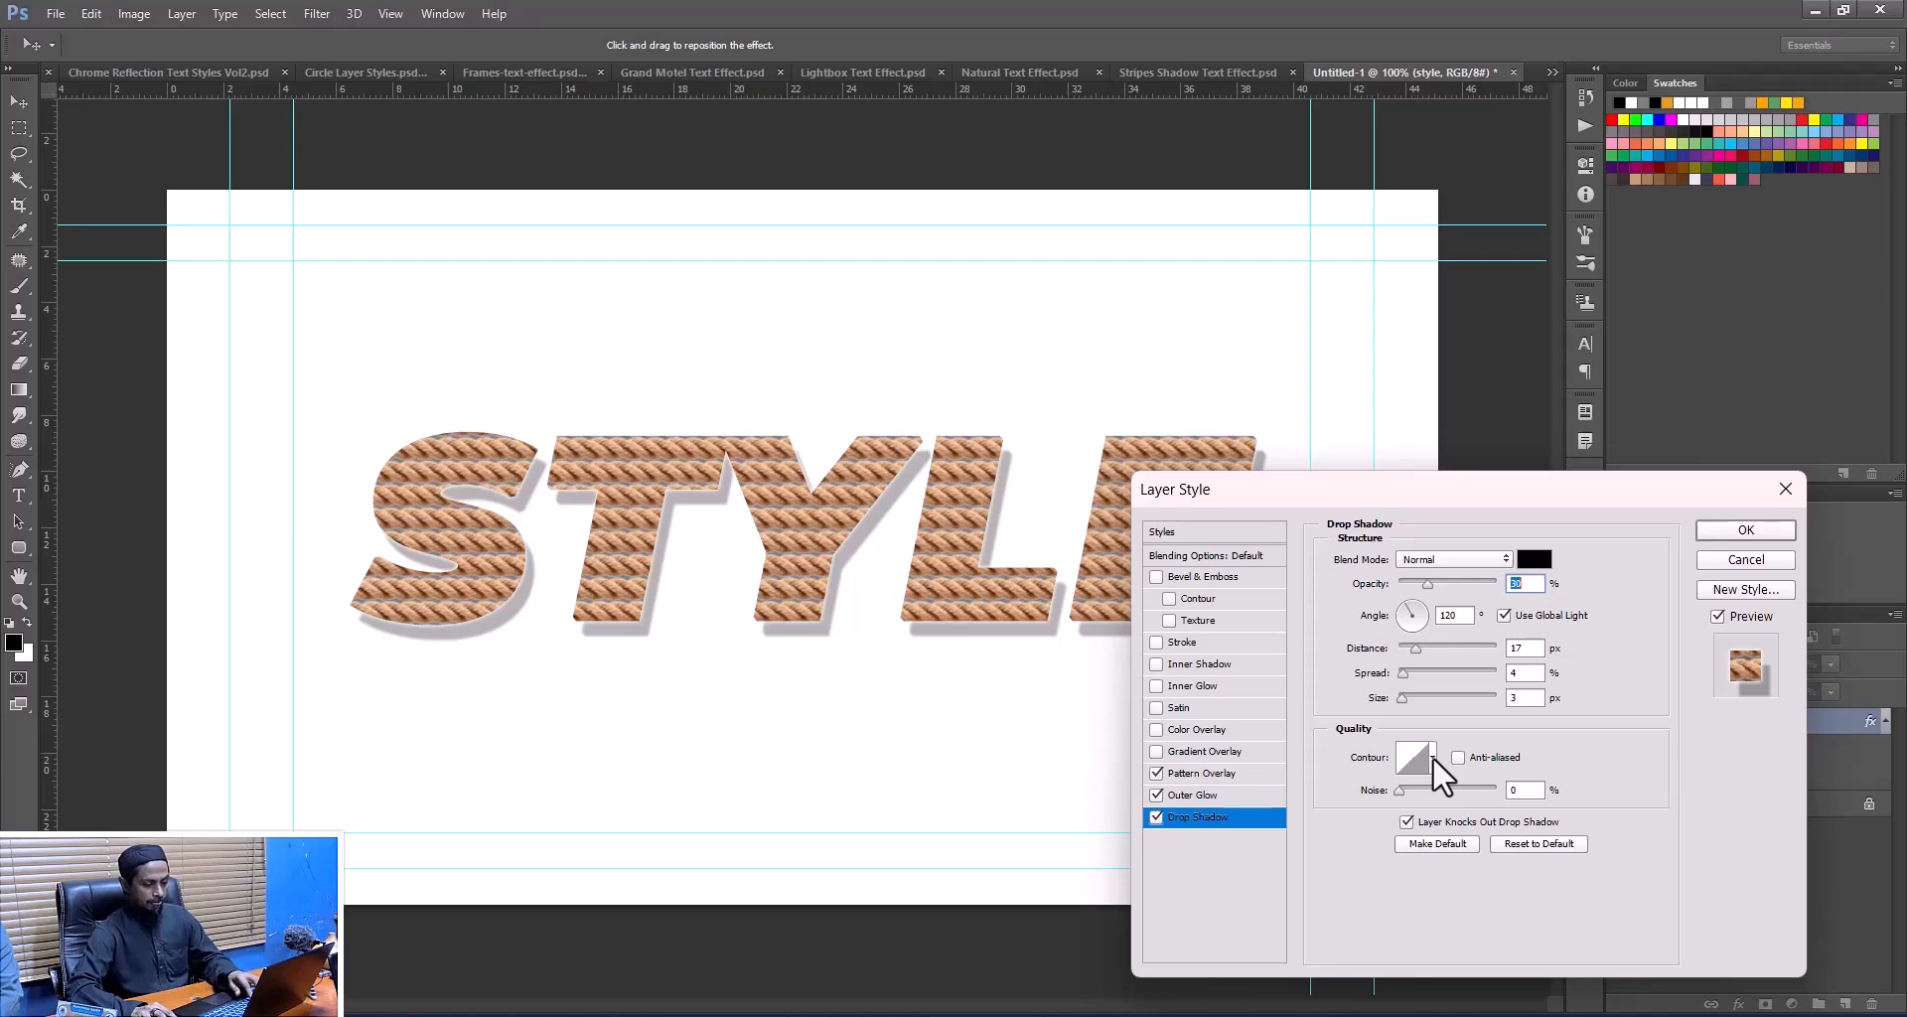
- Try several contour presets on the Drop Shadow and choose the narrow single-peak contour
left_click(1432, 755)
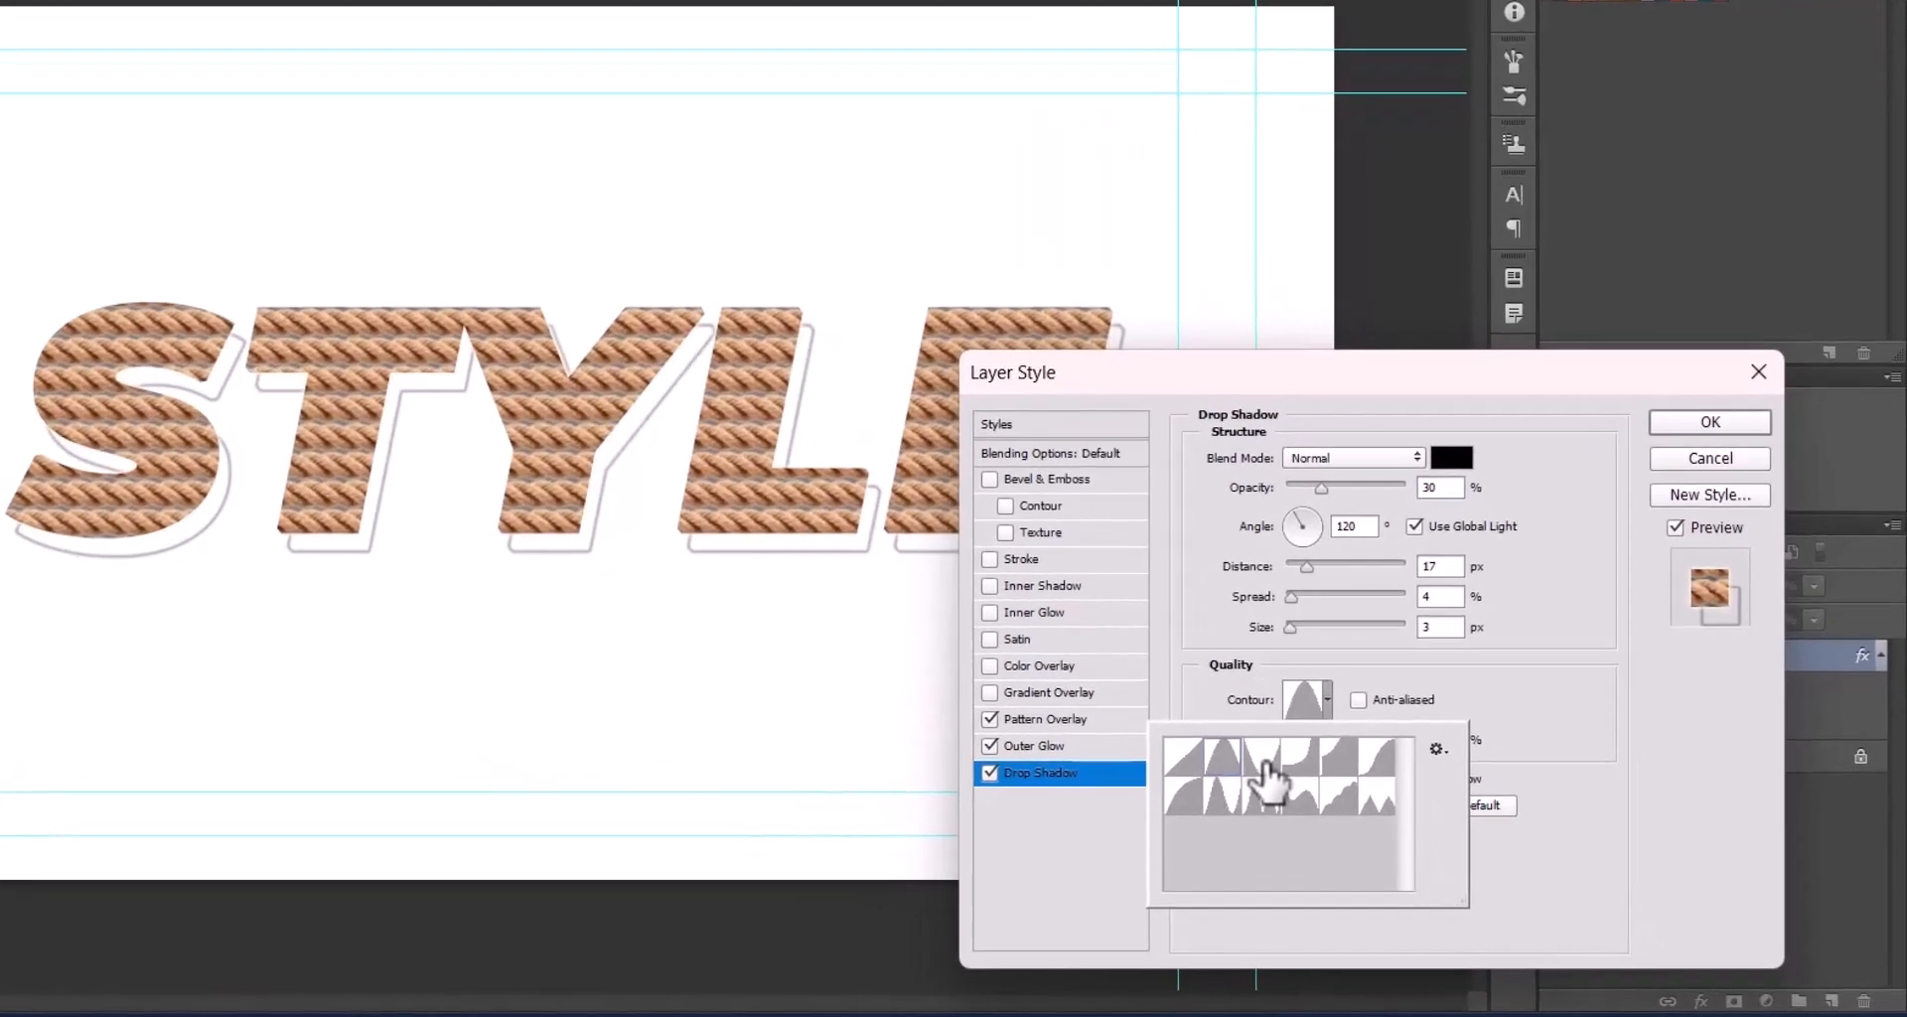
left_click(1379, 805)
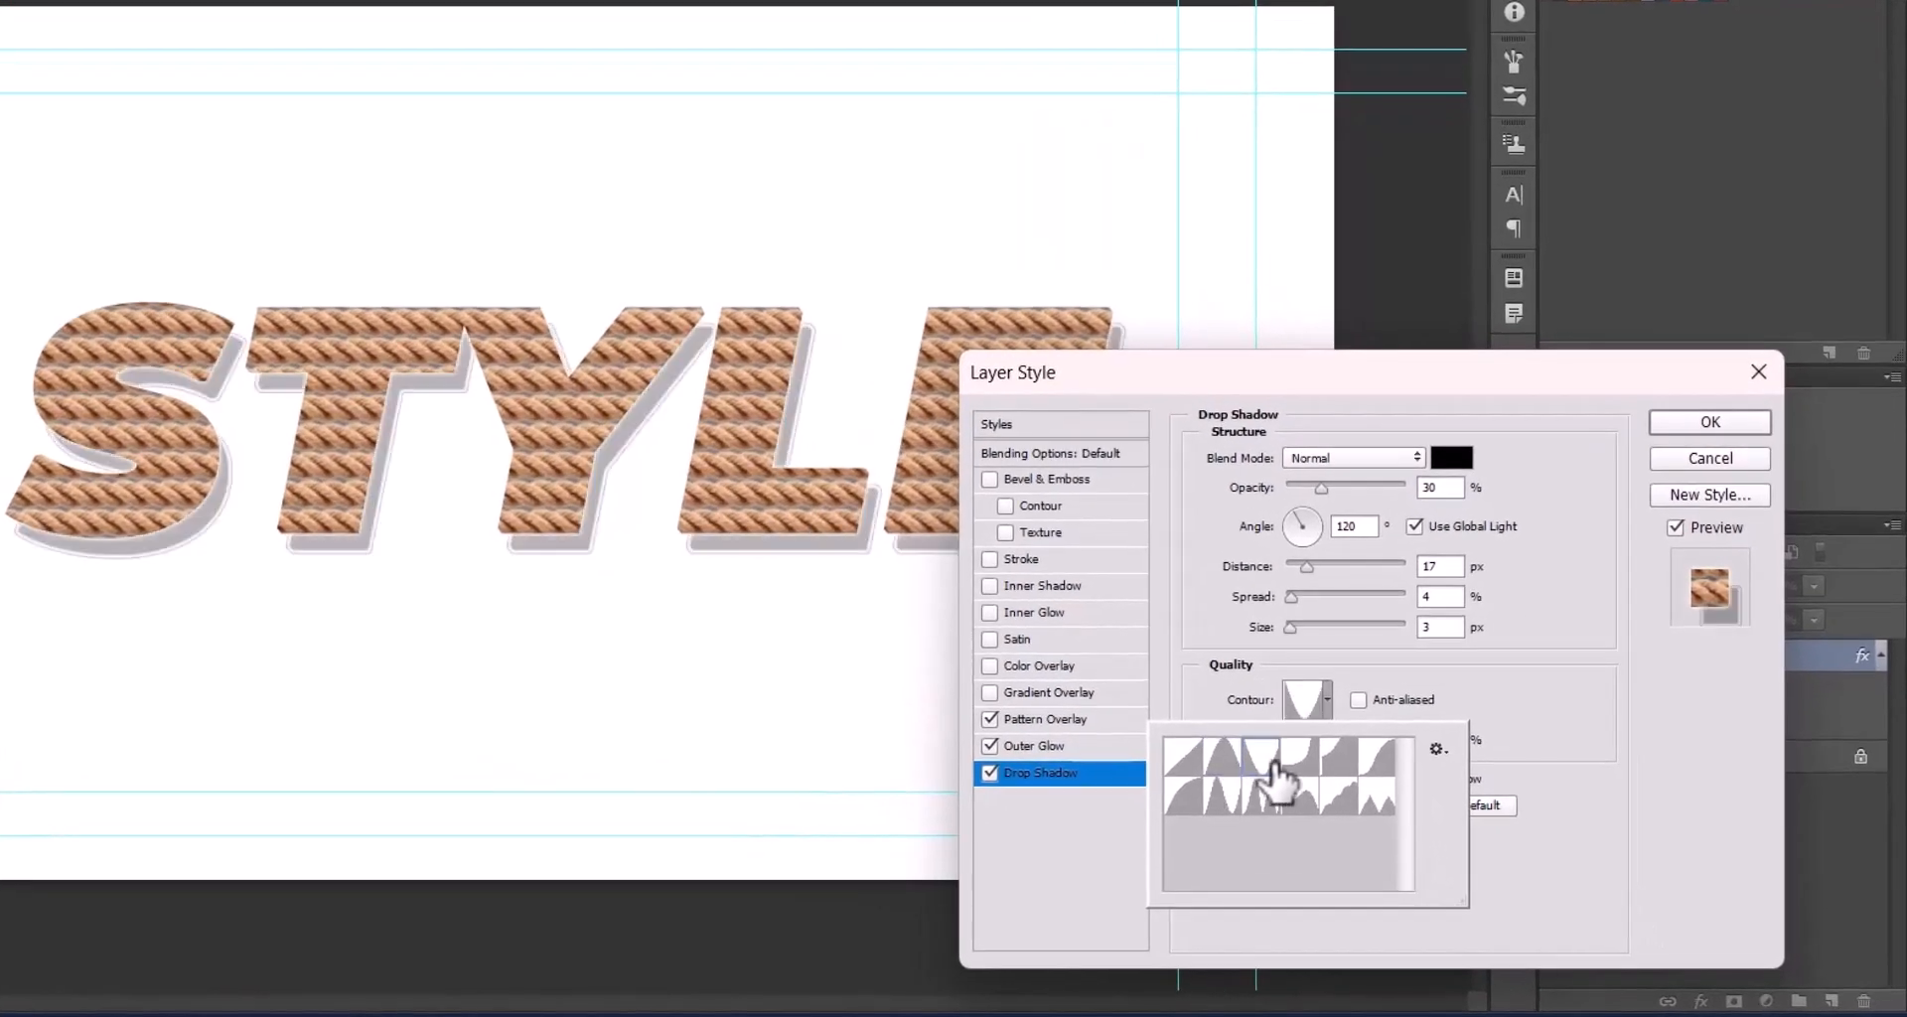
left_click(1297, 767)
left_click(1343, 763)
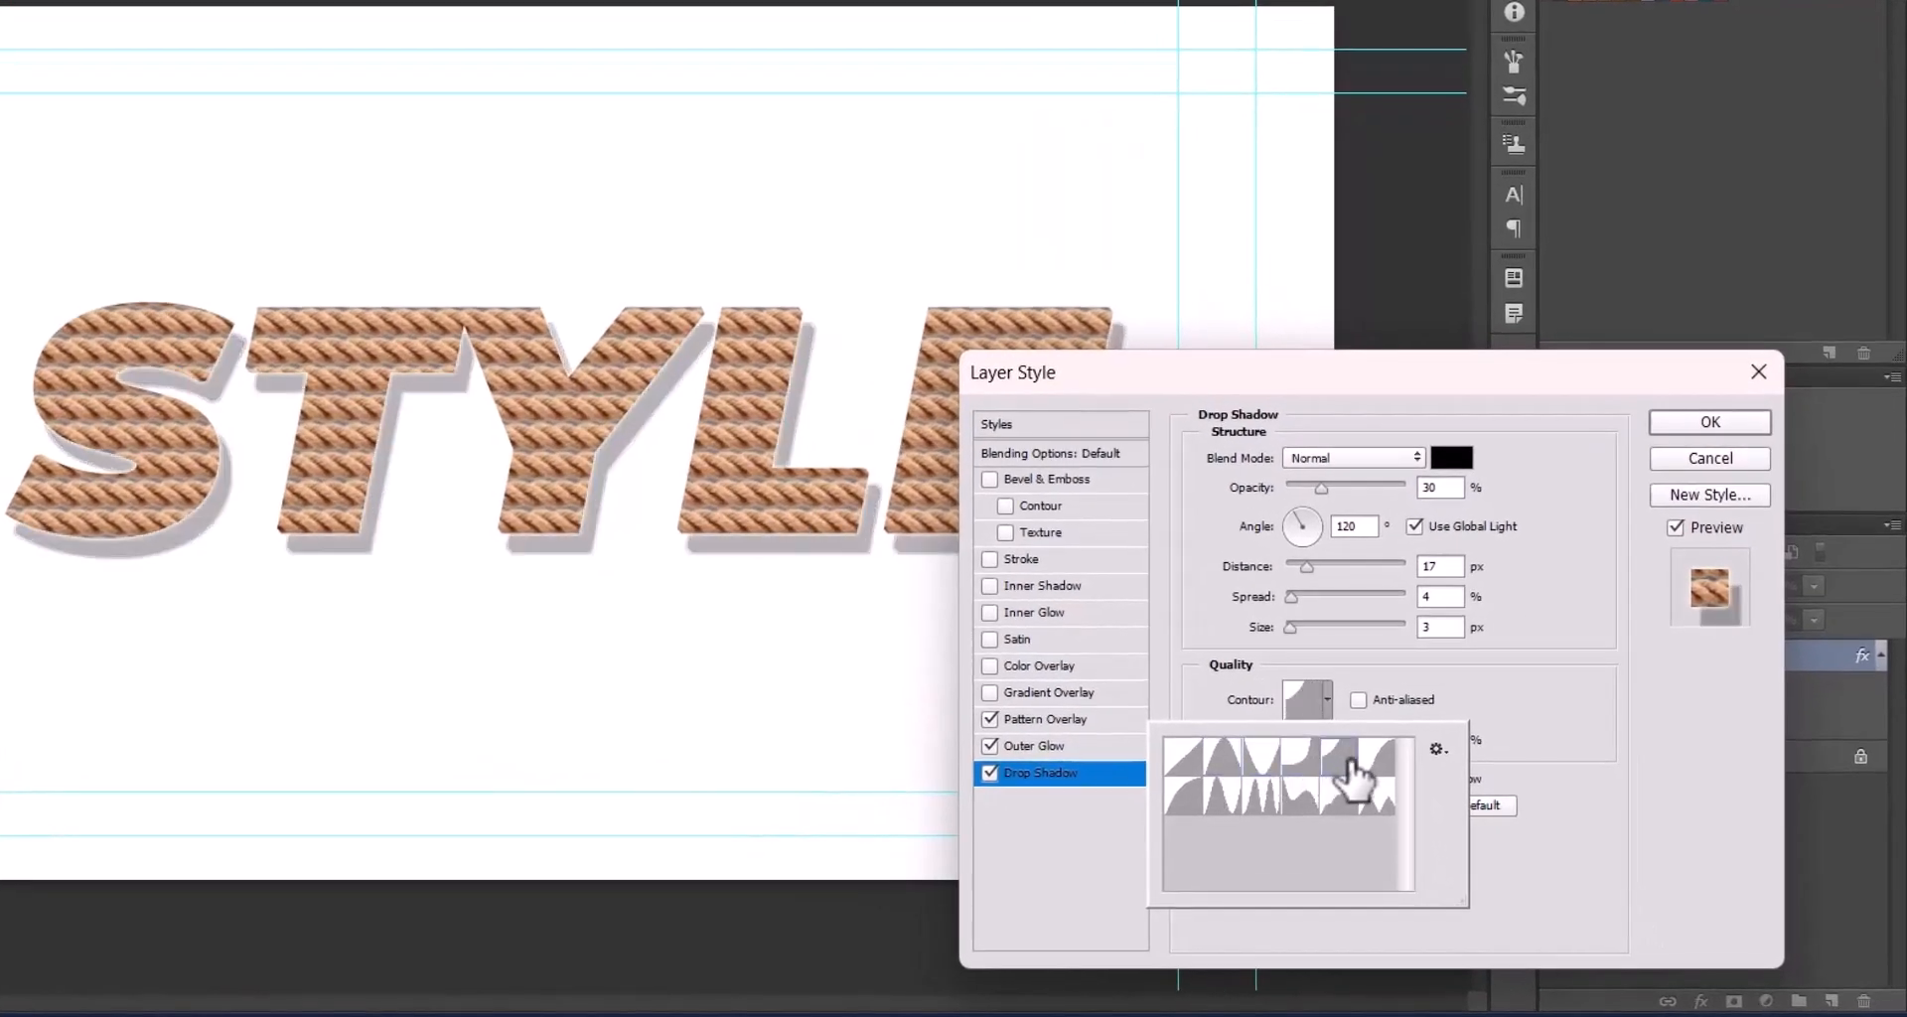
left_click(1380, 794)
left_click(1299, 796)
left_click(1254, 800)
left_click(1210, 800)
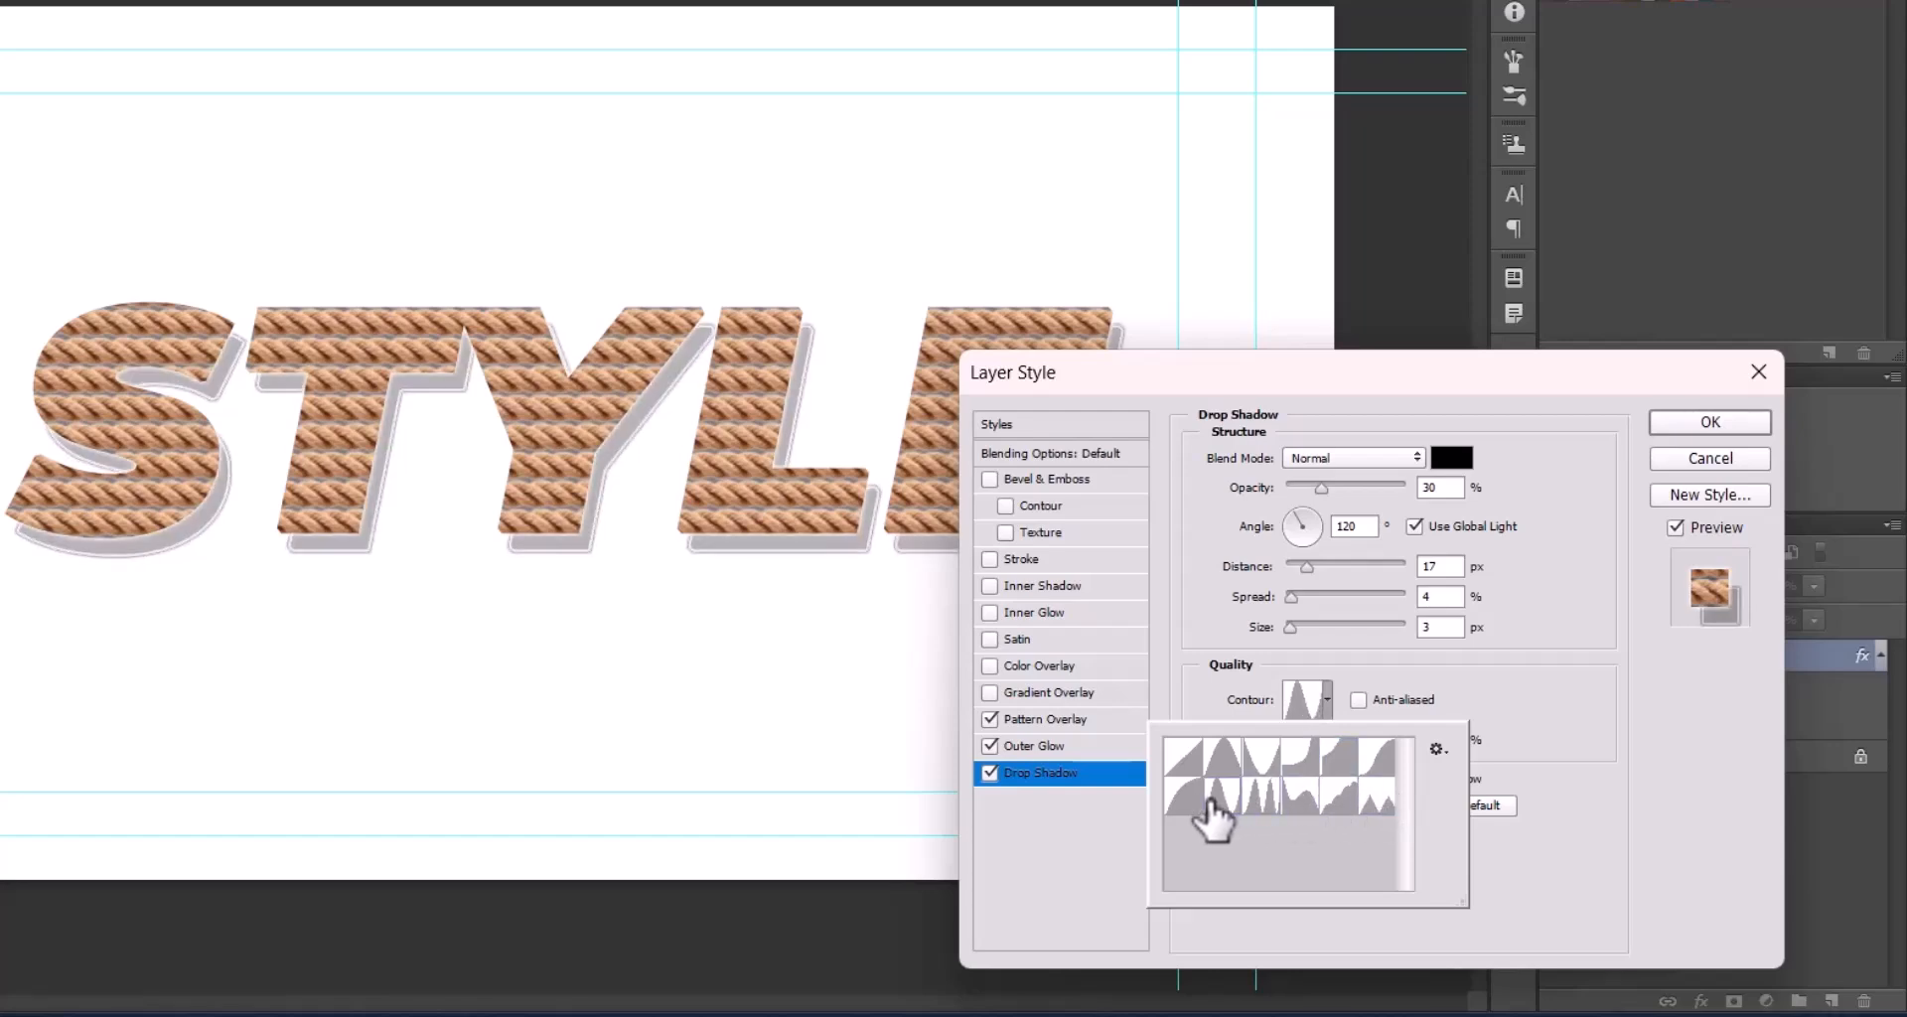
left_click(1214, 417)
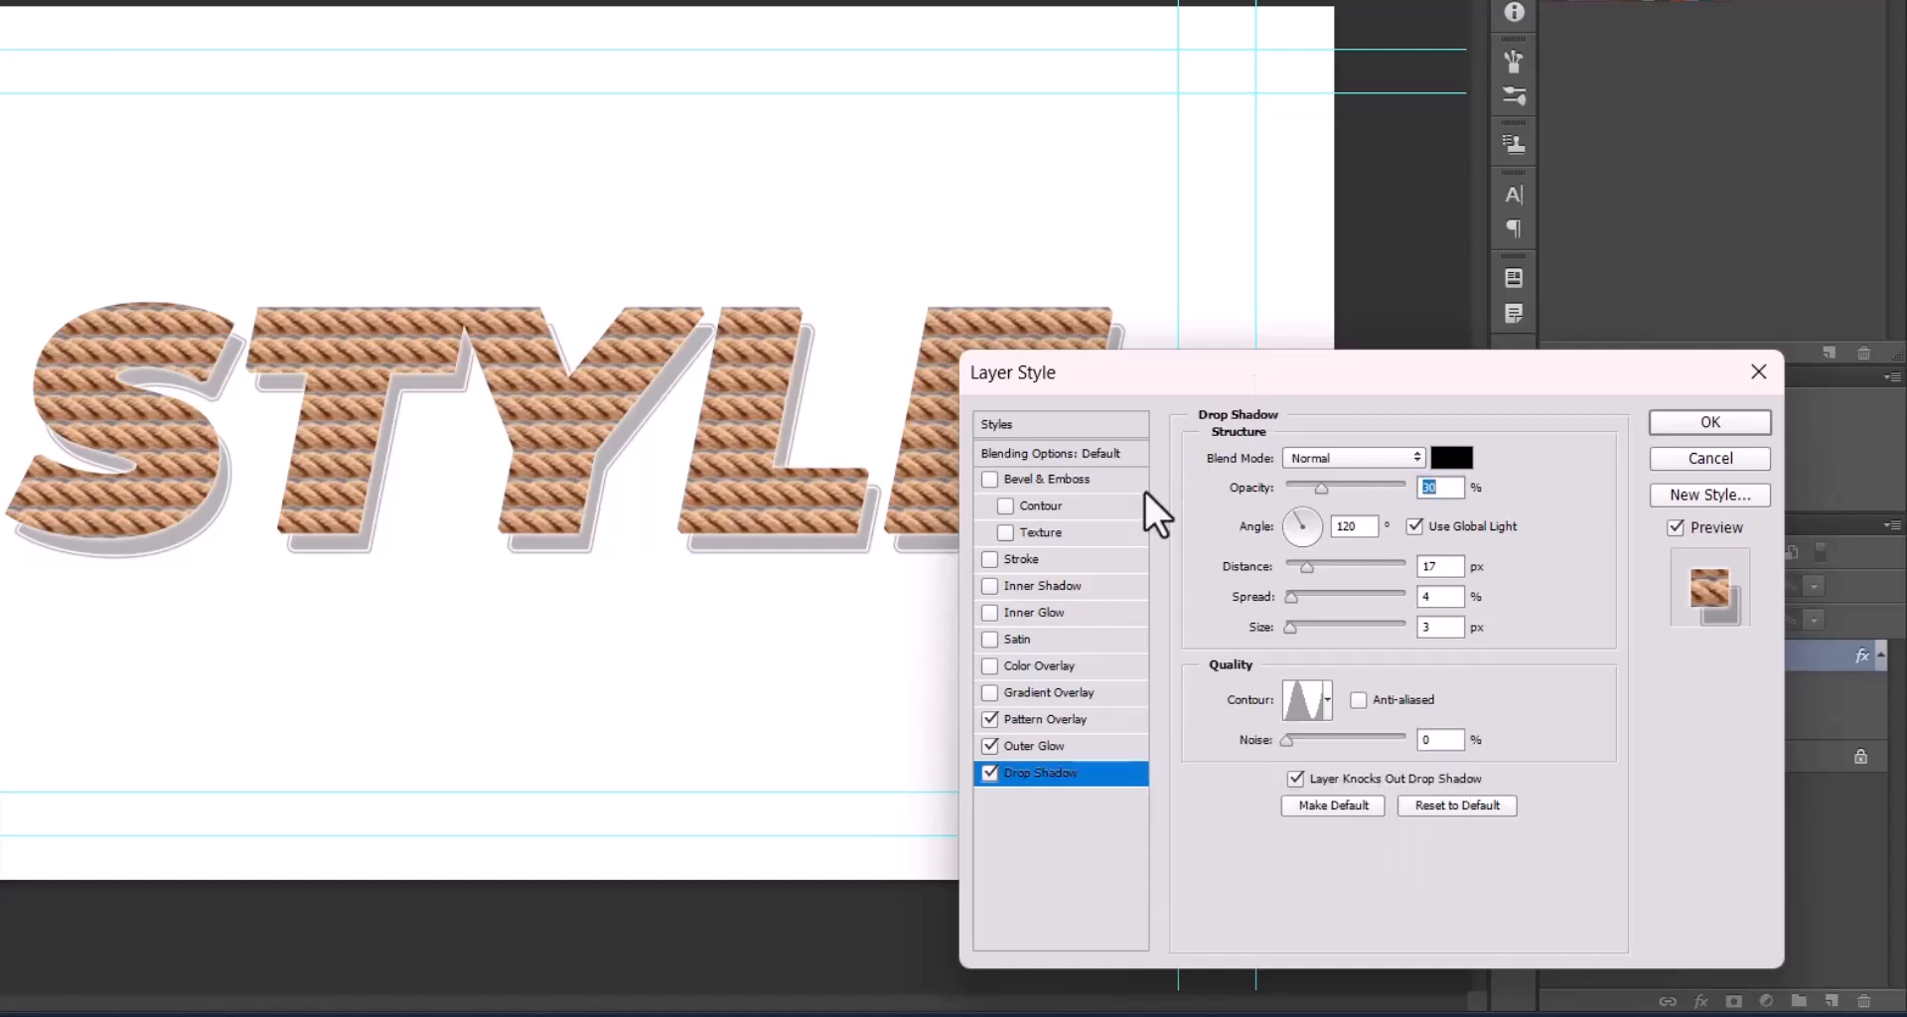
- Turn on Bevel & Emboss with the Smooth technique, direction Up, a size of 6 px and soften of 2 px
left_click(989, 480)
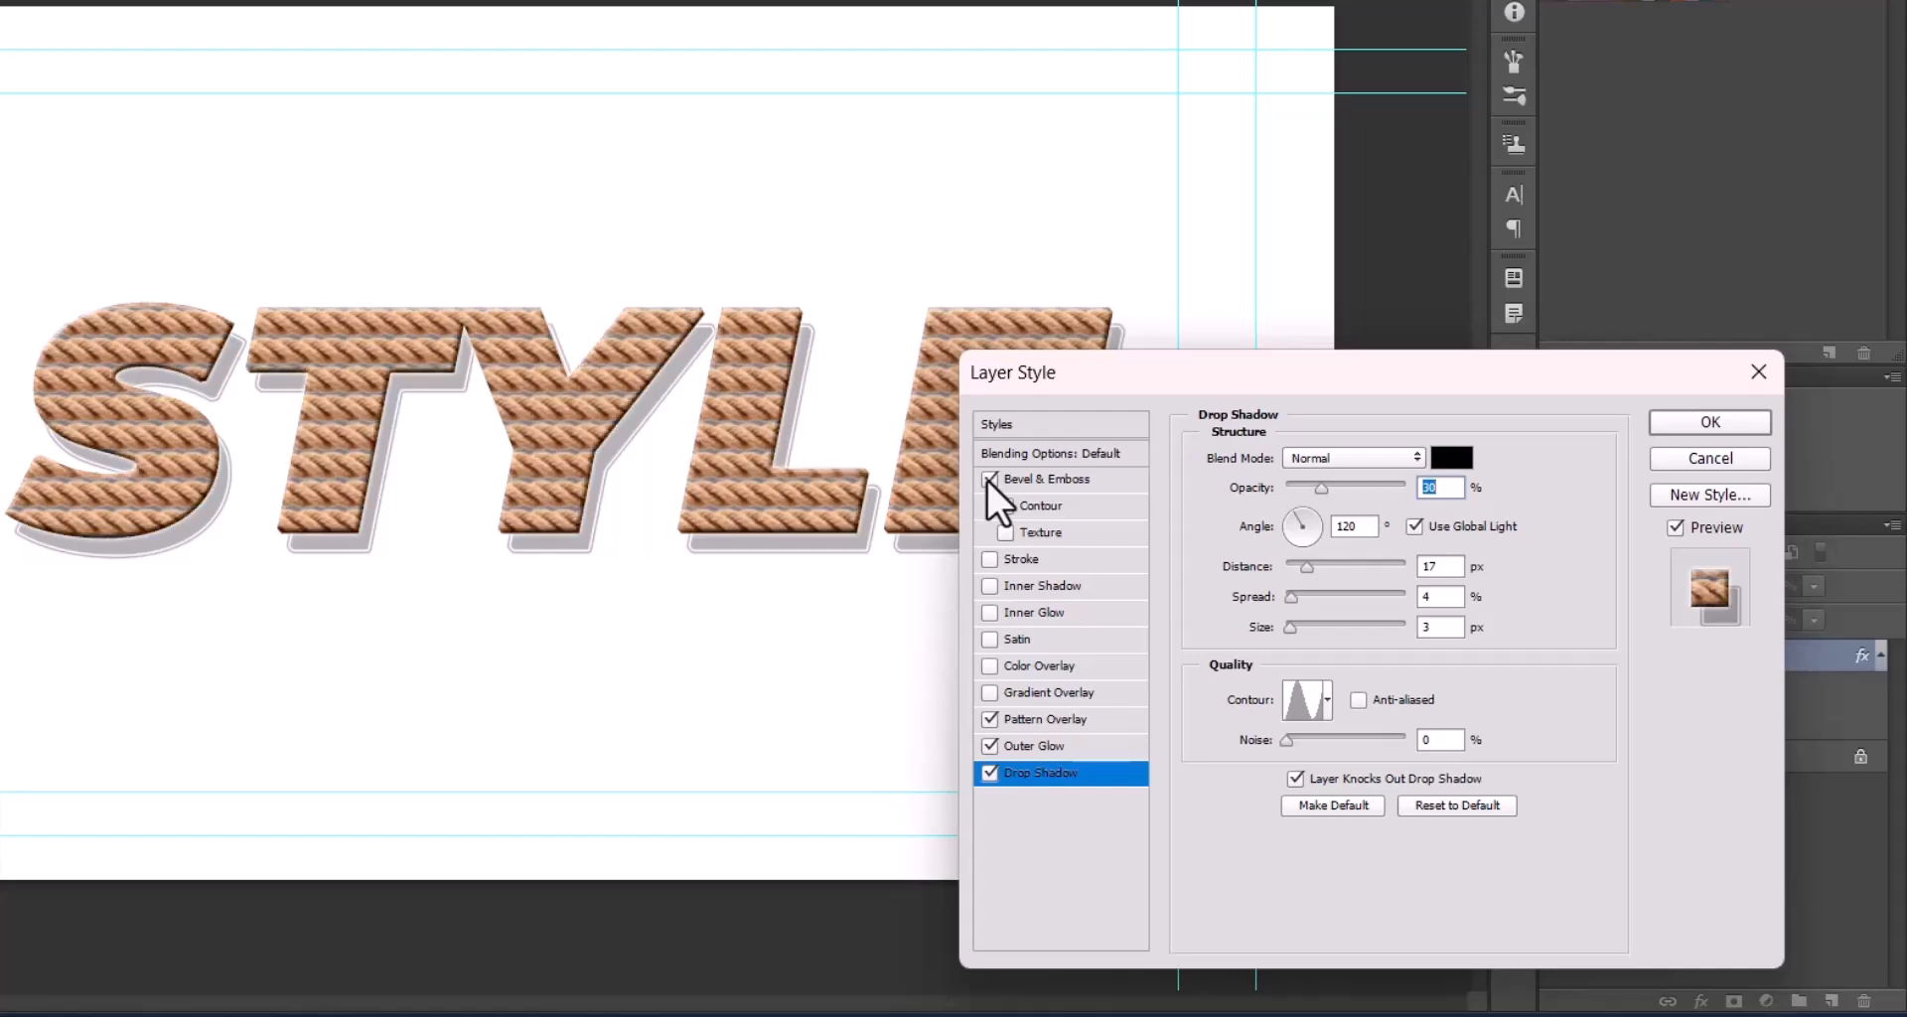
left_click(1073, 483)
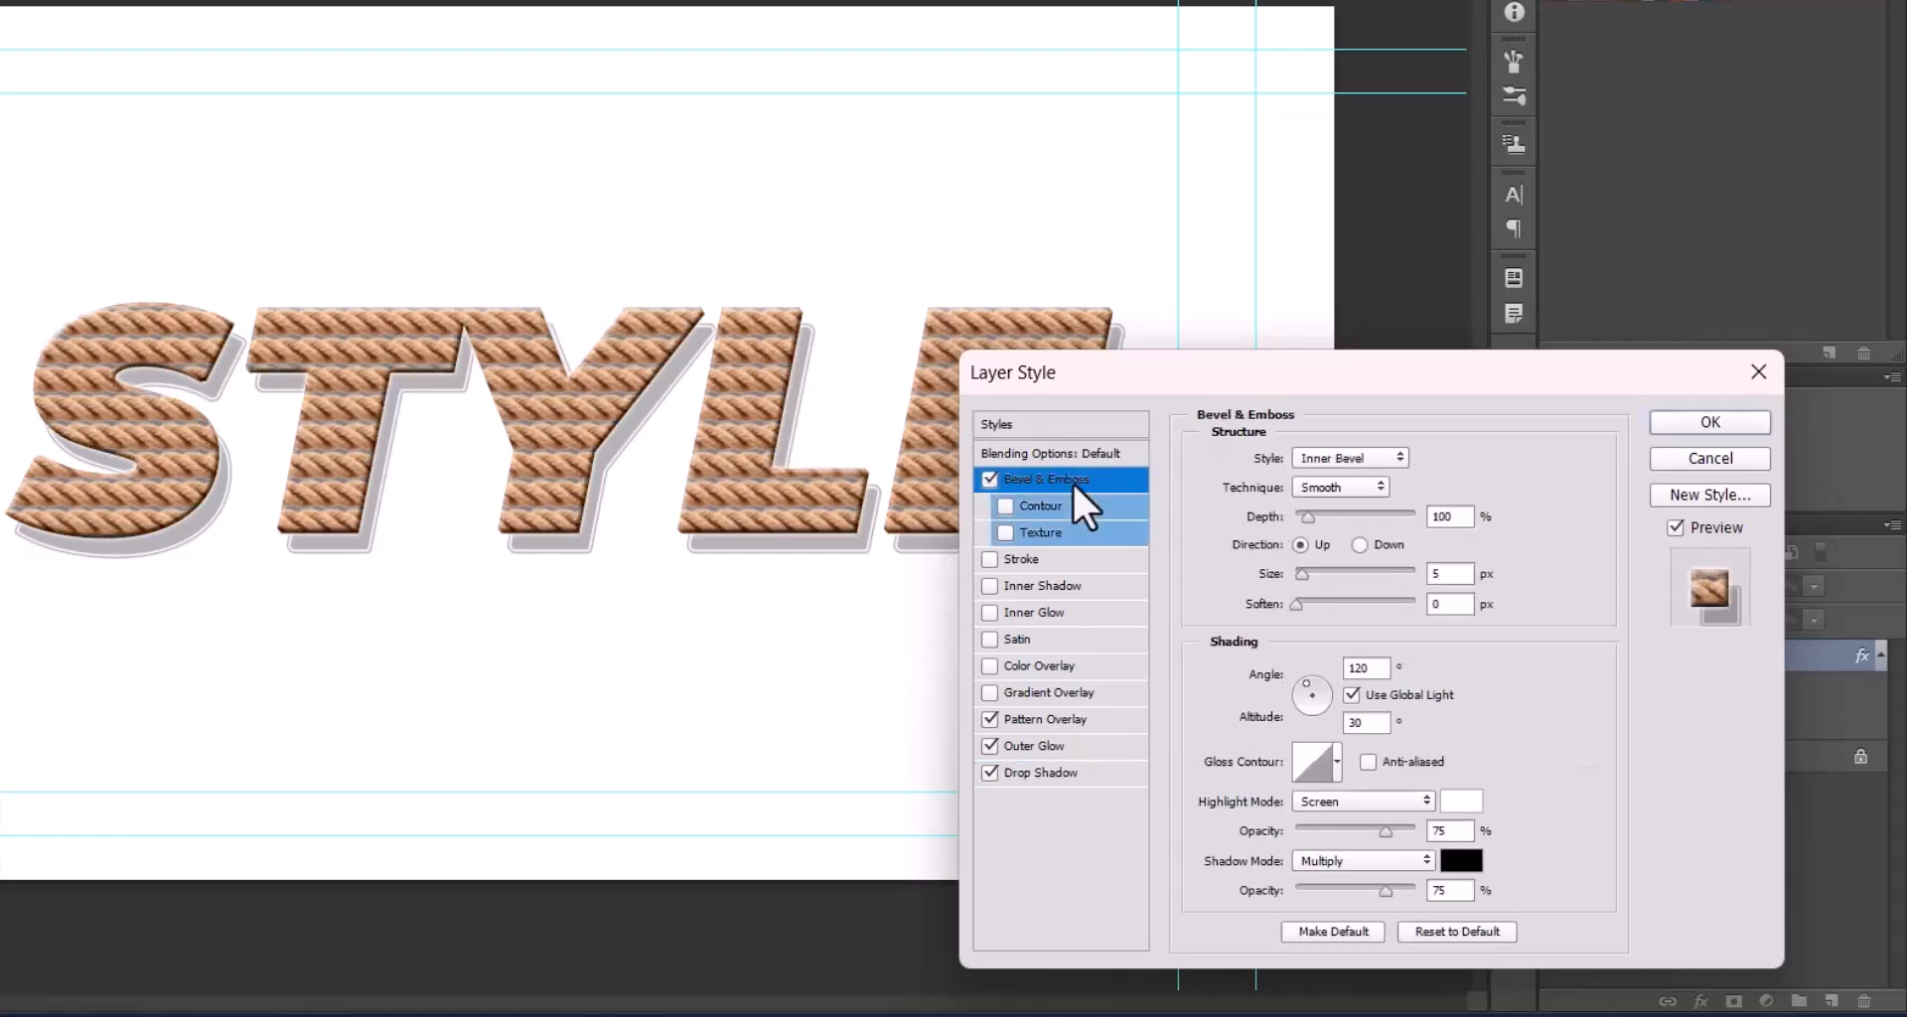
left_click(1372, 548)
left_click(1302, 549)
left_click_drag(1301, 576, 1308, 612)
left_click(1341, 489)
left_click(1368, 521)
left_click(1327, 508)
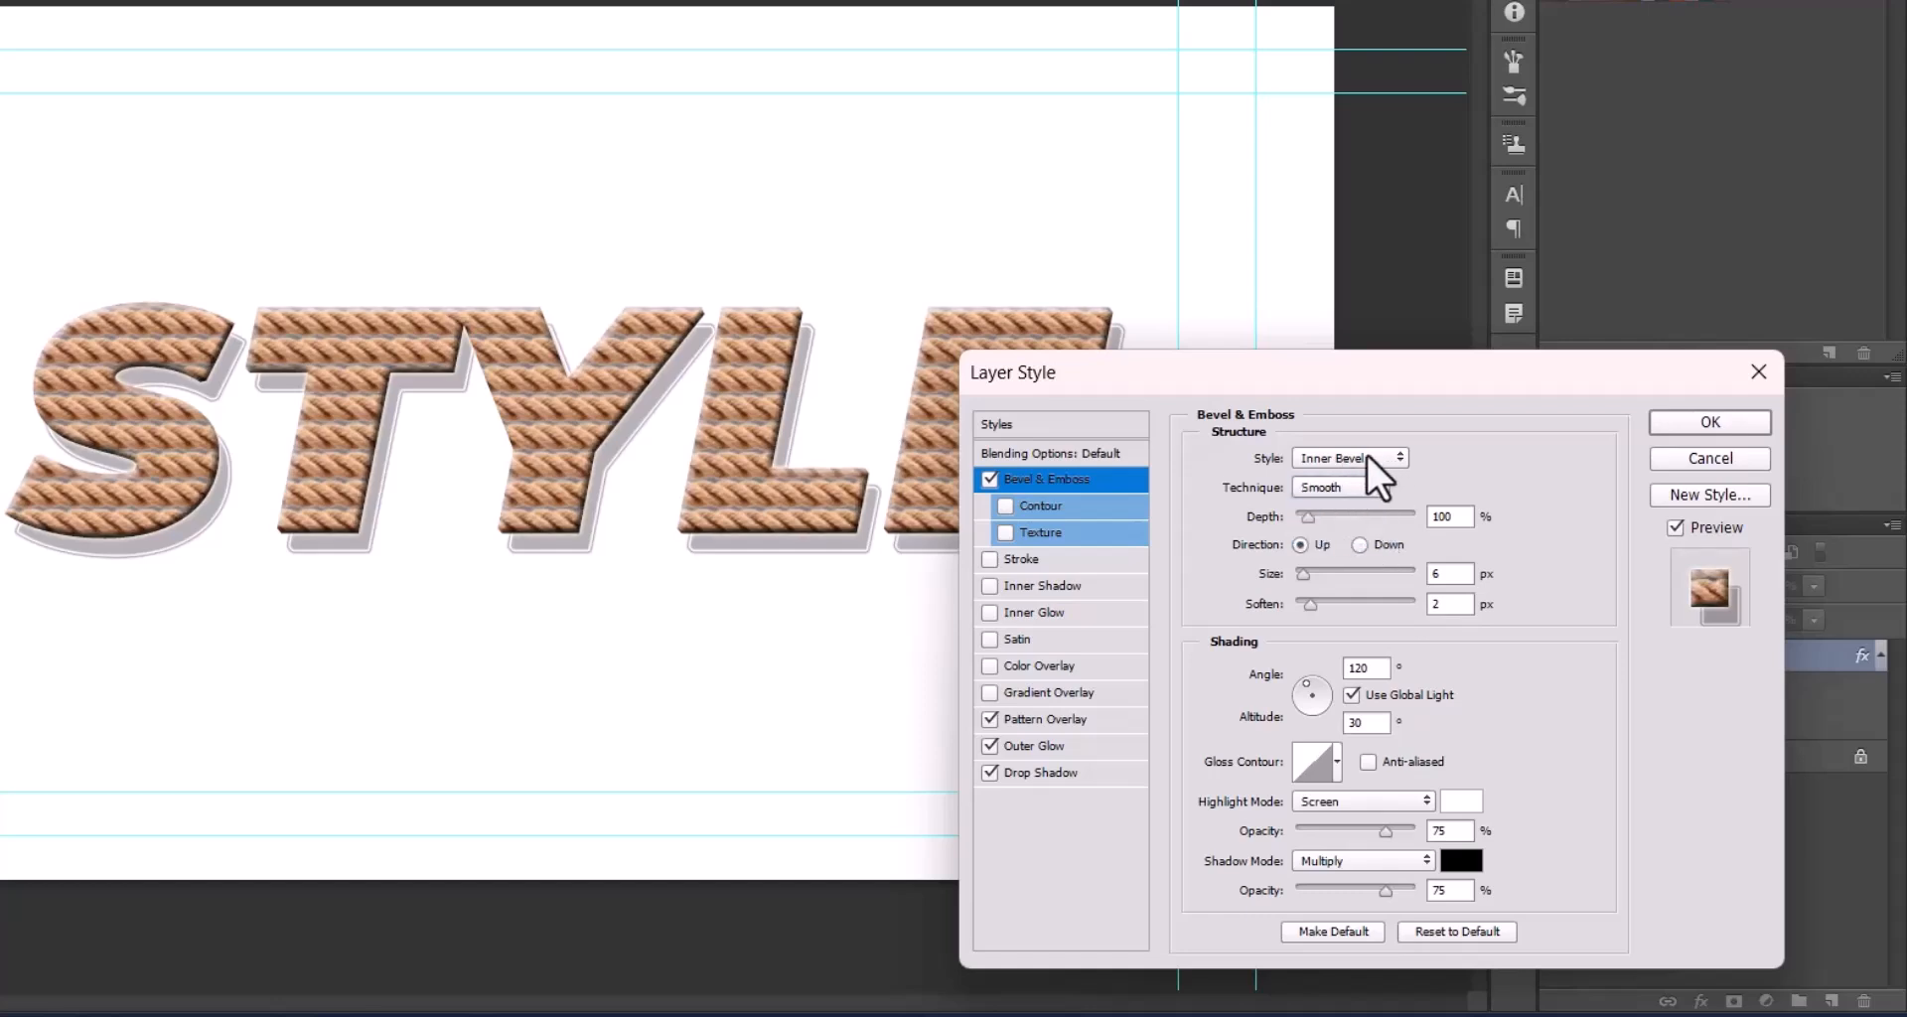
- Compare the bevel styles through Stroke Emboss and set the Bevel & Emboss style to Outer Bevel
left_click(1377, 457)
left_click(1361, 481)
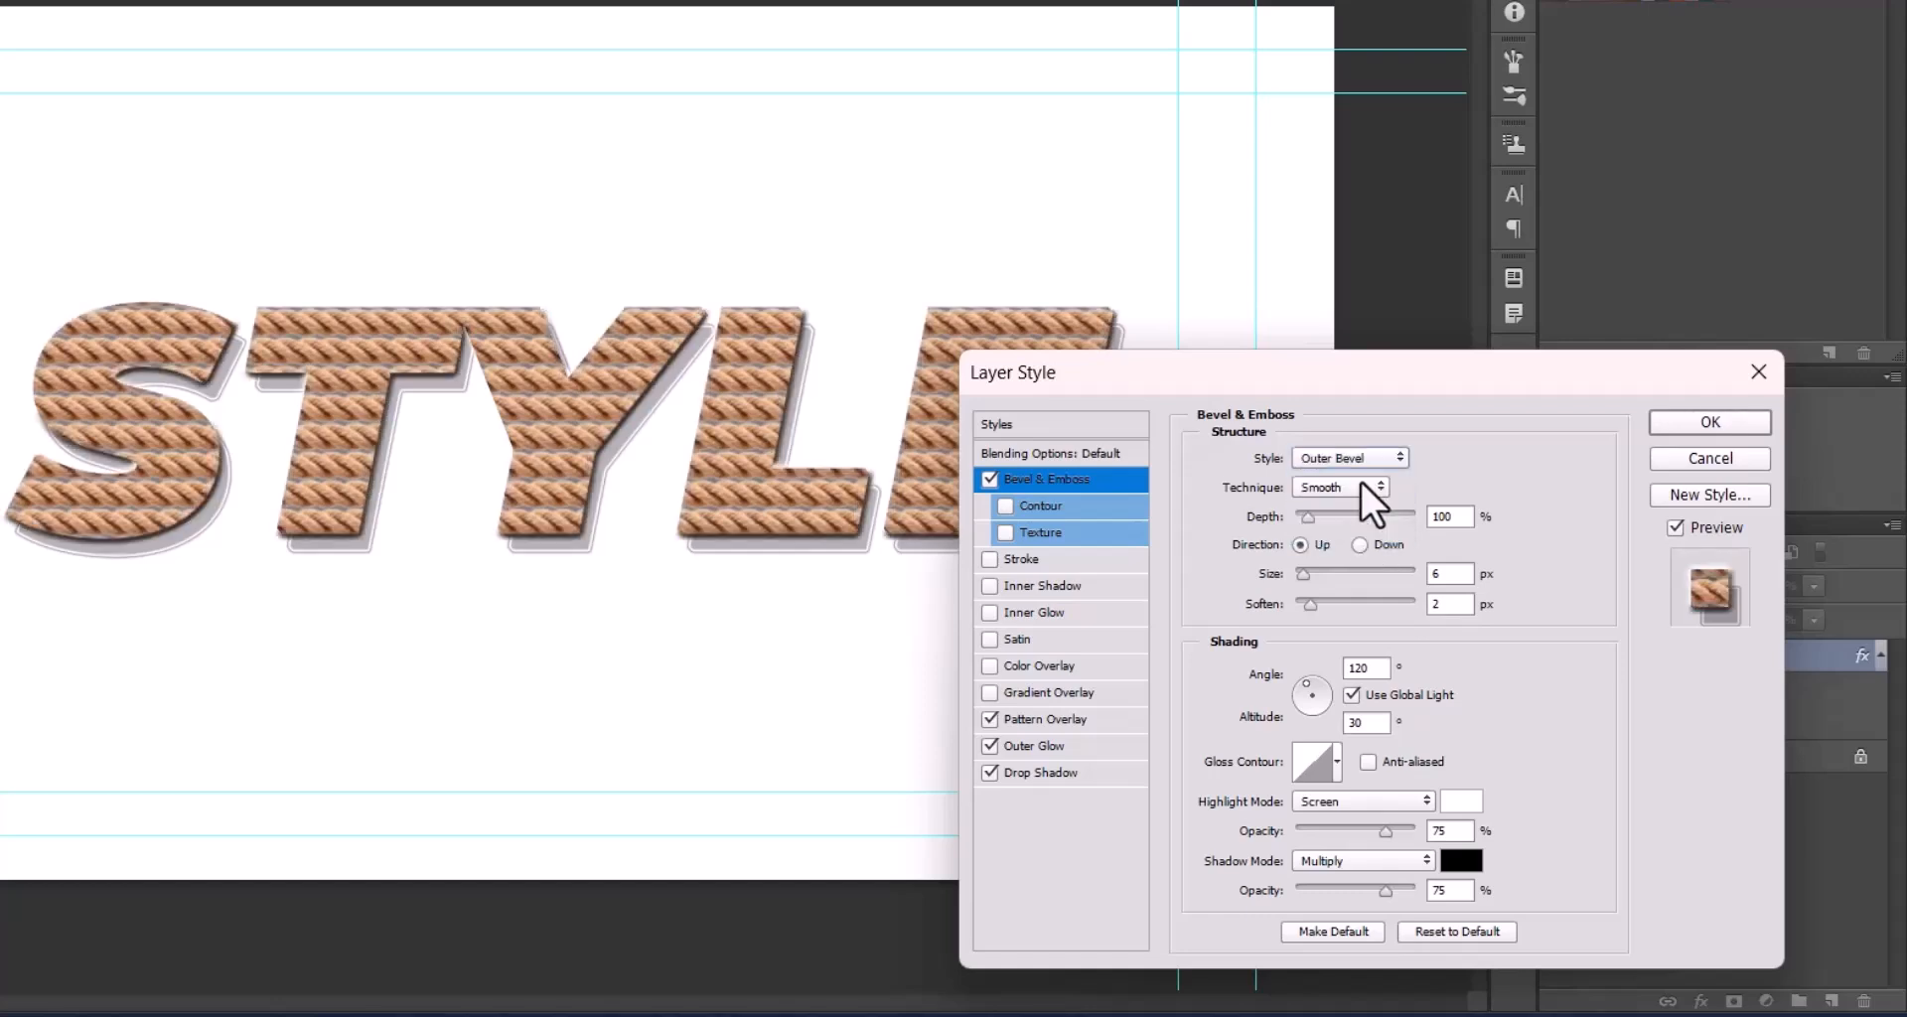
key("Down")
key("Down")
key("Down")
key("Down")
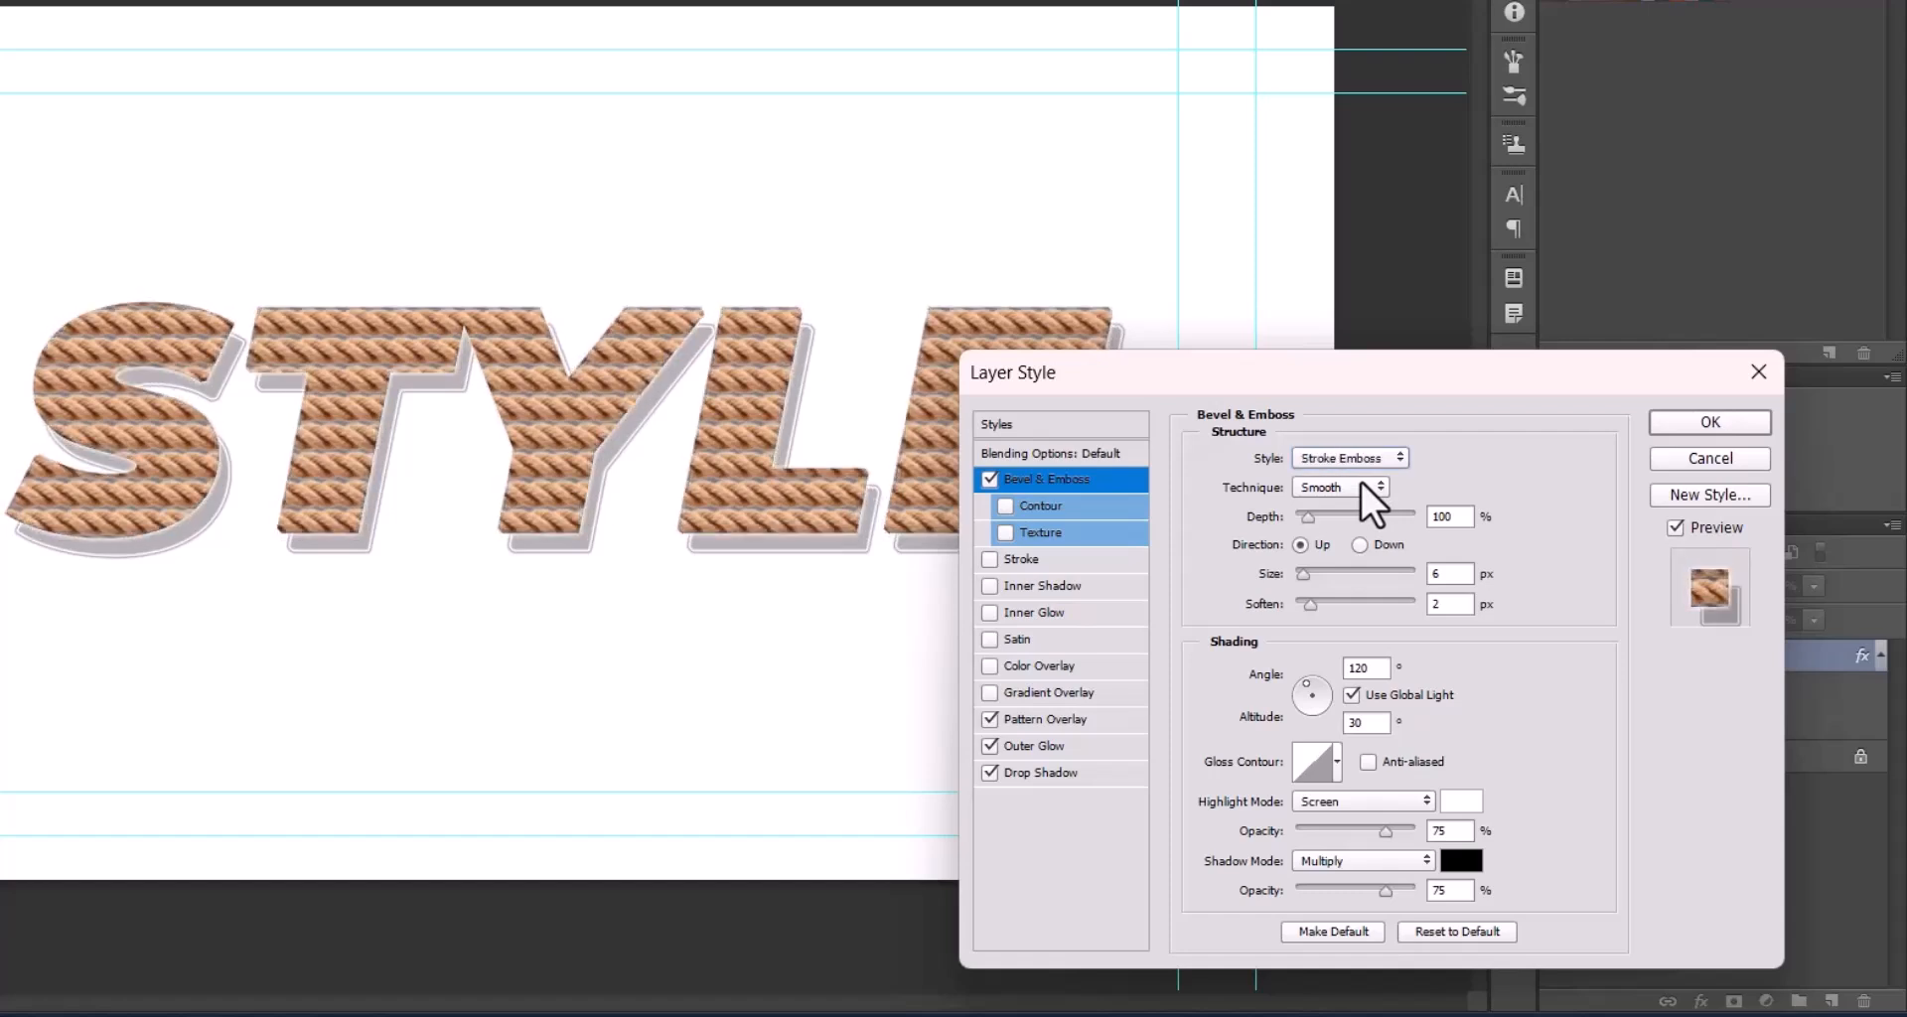
key("Up")
key("Up")
key("Up")
key("Up")
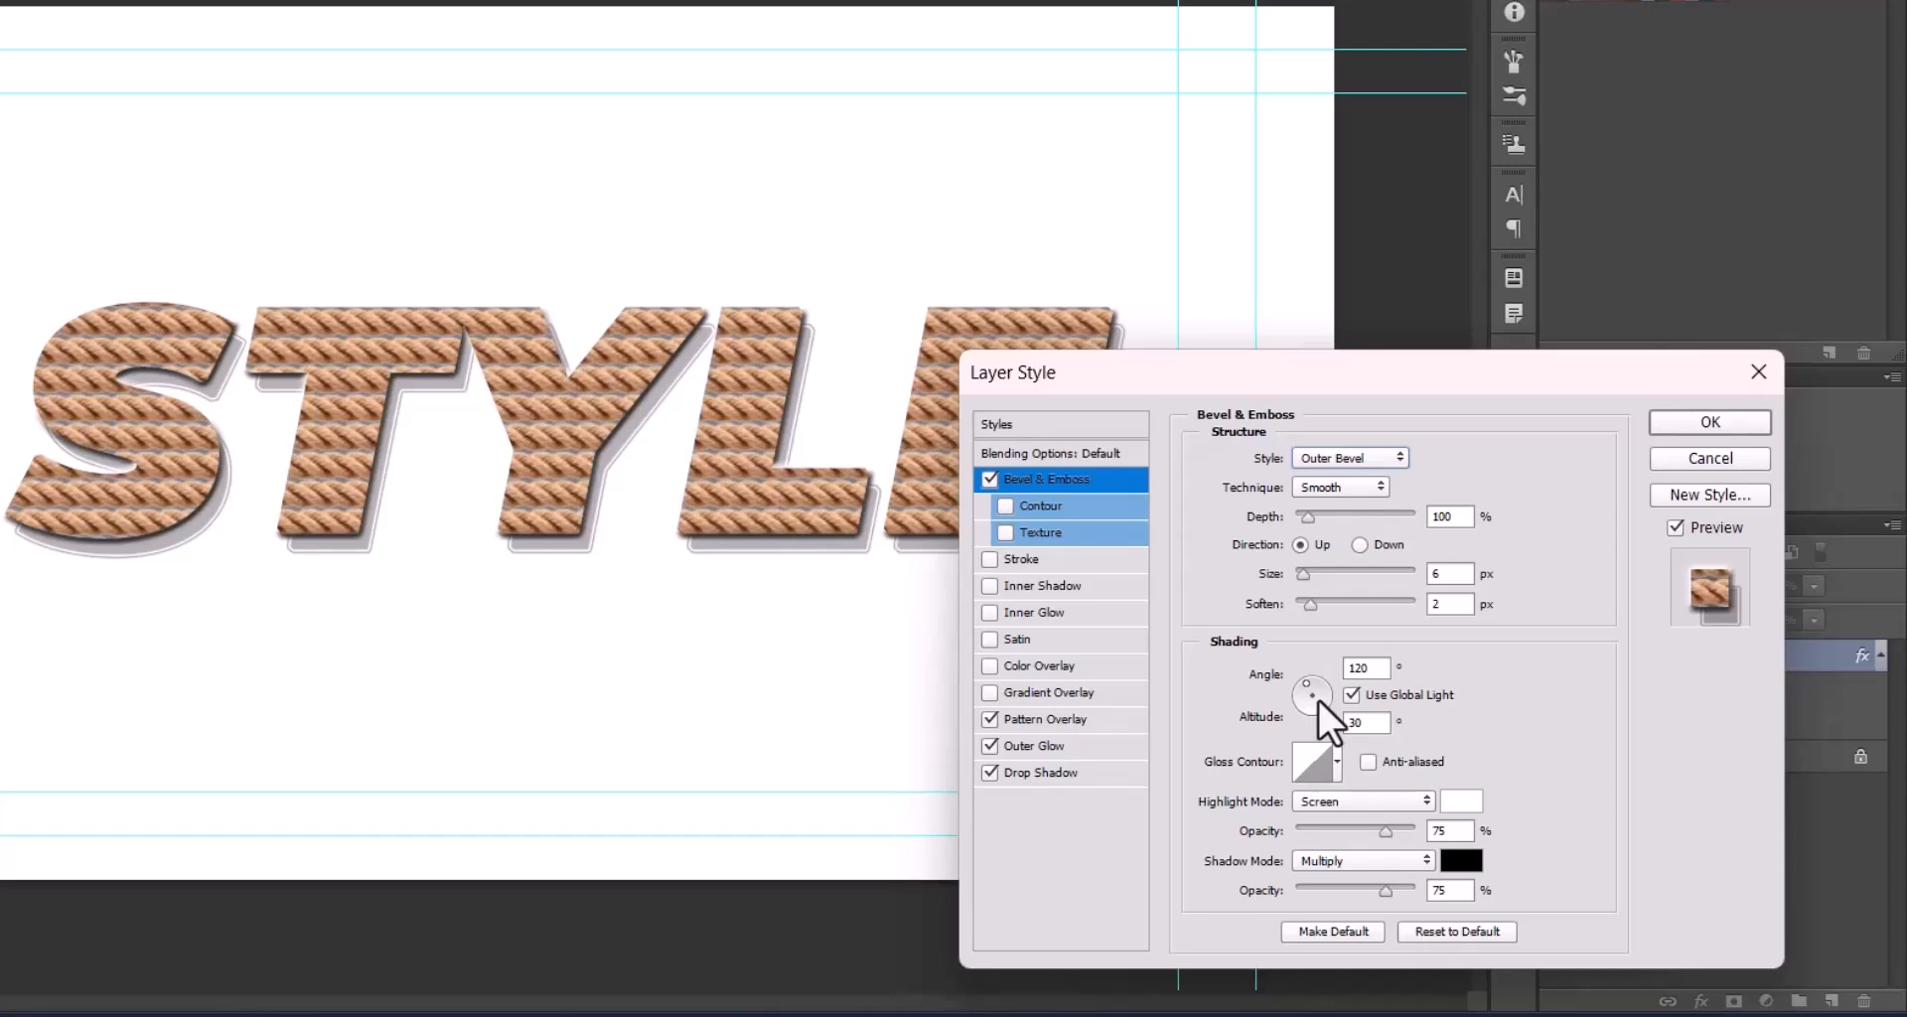
- Try the gloss contour presets on the bevel, choose the narrow single-peak one and set the shadow opacity to 80%
left_click(1337, 761)
left_click(1253, 818)
left_click(1317, 816)
left_click(1357, 835)
left_click(1275, 849)
left_click(1227, 850)
left_click(1204, 855)
left_click(1237, 854)
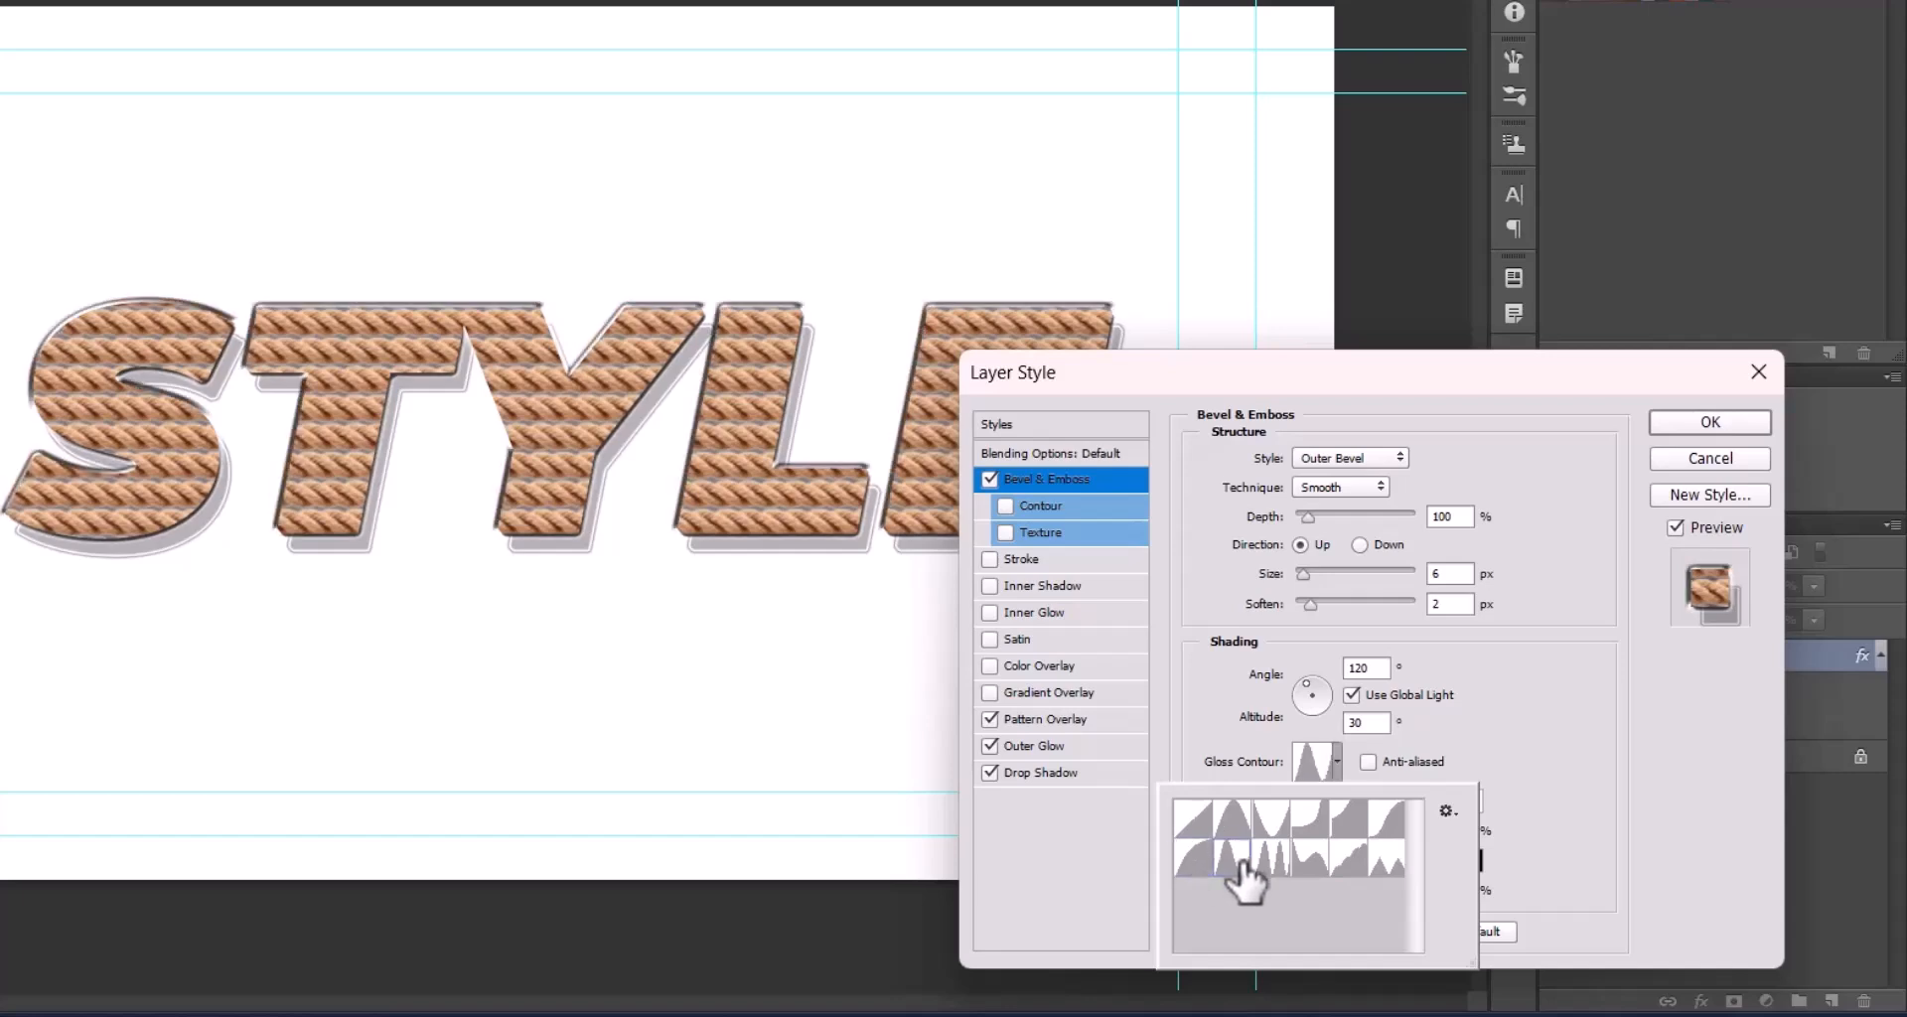
left_click(1572, 718)
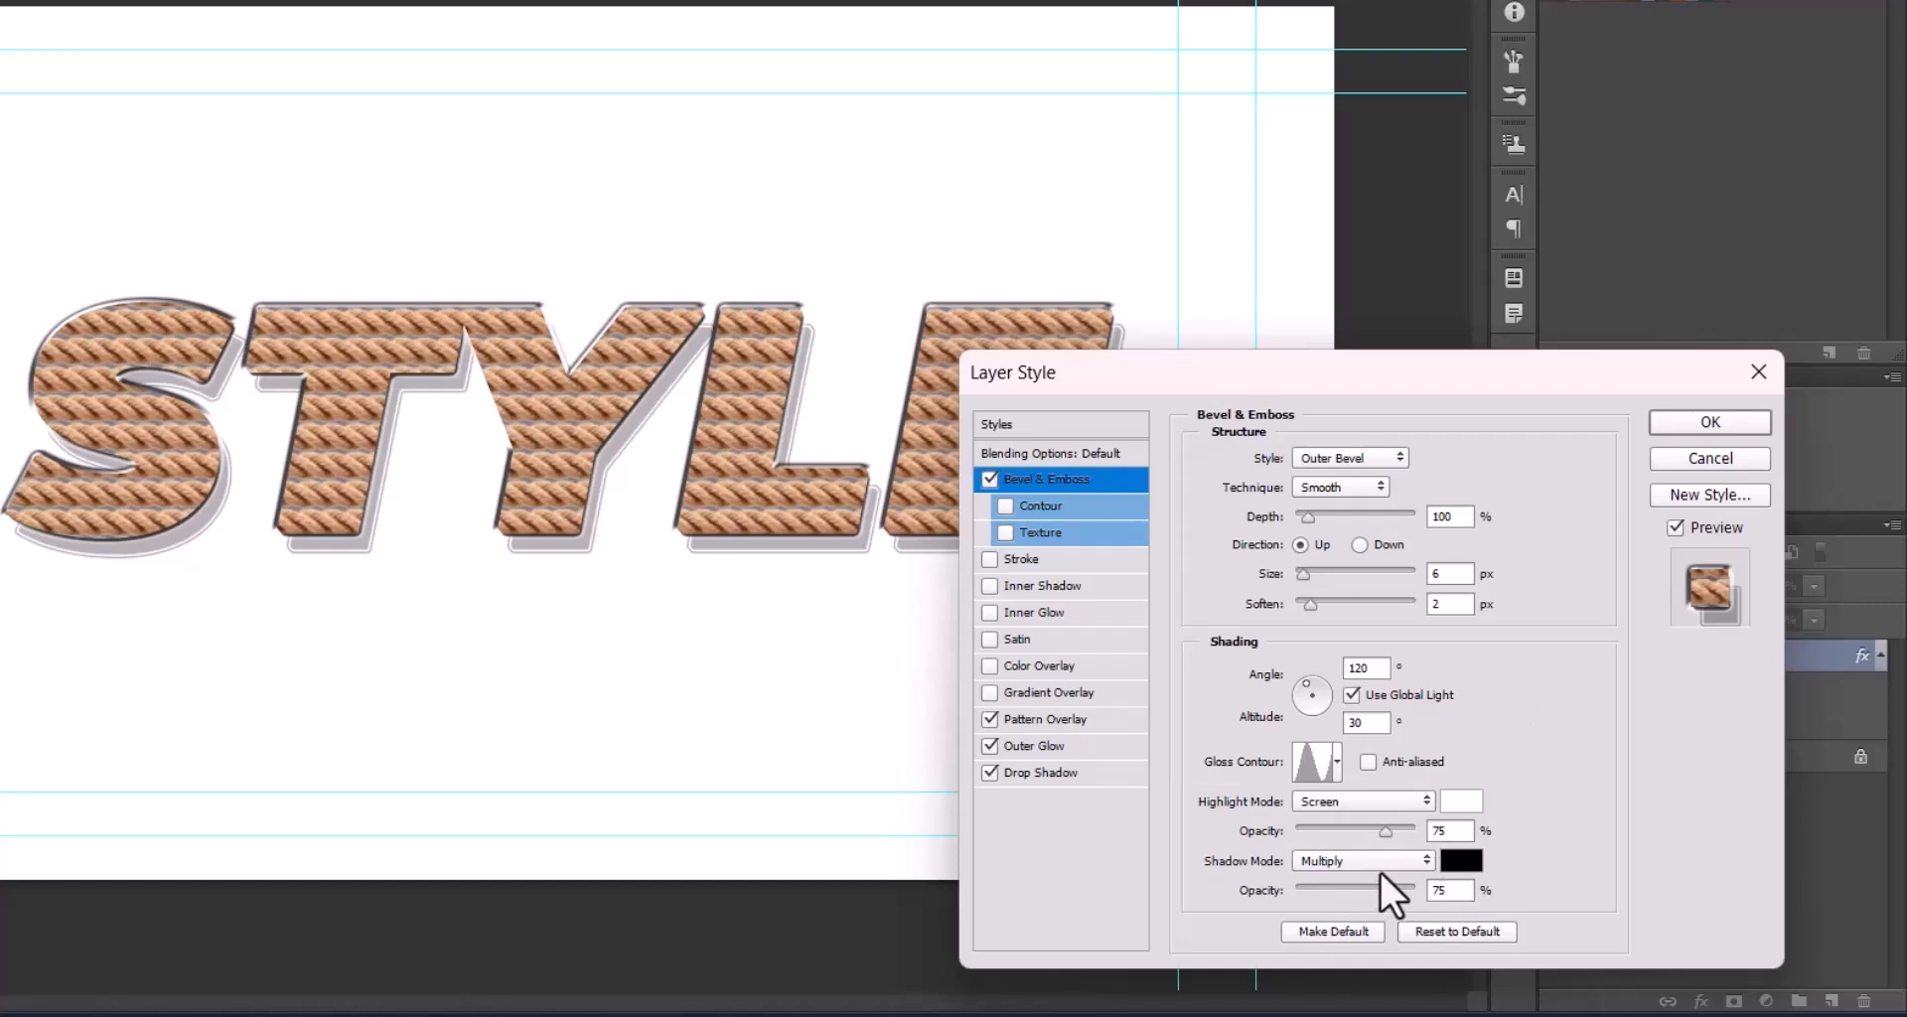
mouse_move(1385, 890)
left_mouse_down()
mouse_move(1365, 902)
mouse_move(1390, 892)
left_mouse_up()
- Turn on the Stroke effect for the text and set its size to 15 px
left_click(988, 560)
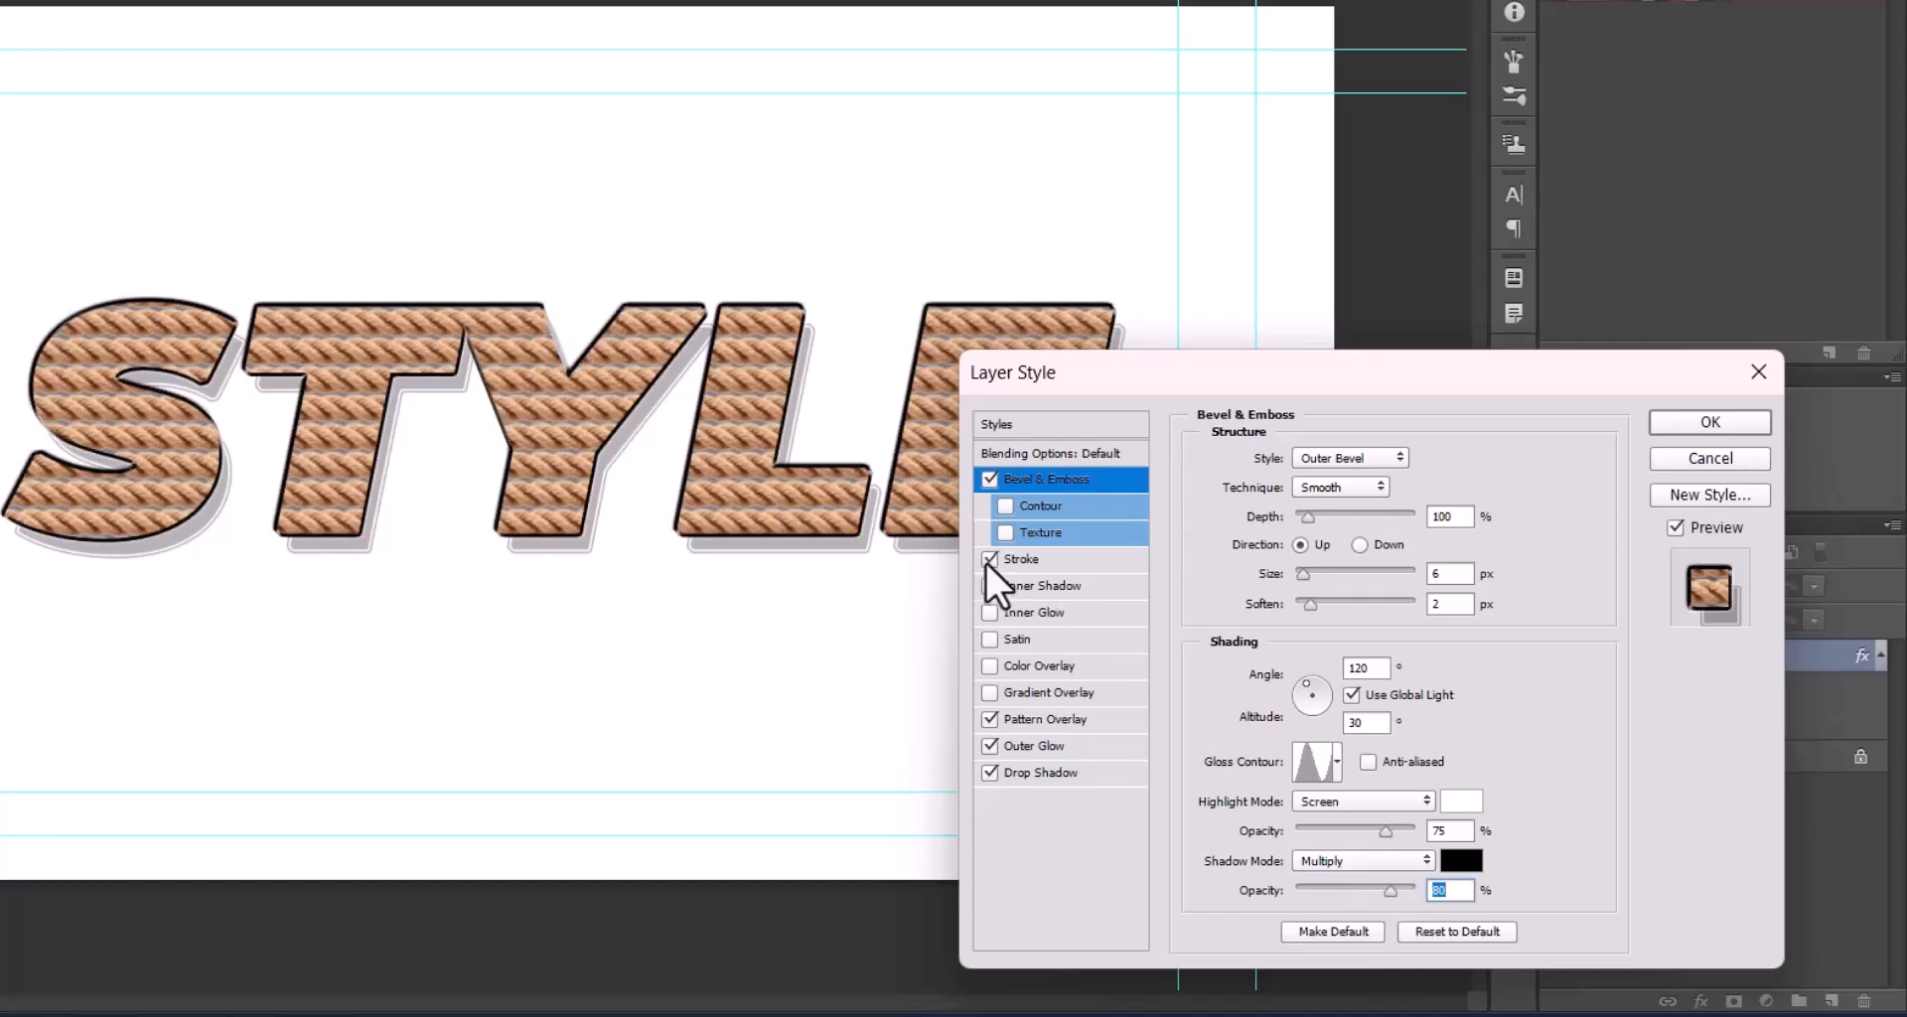
left_click(1045, 558)
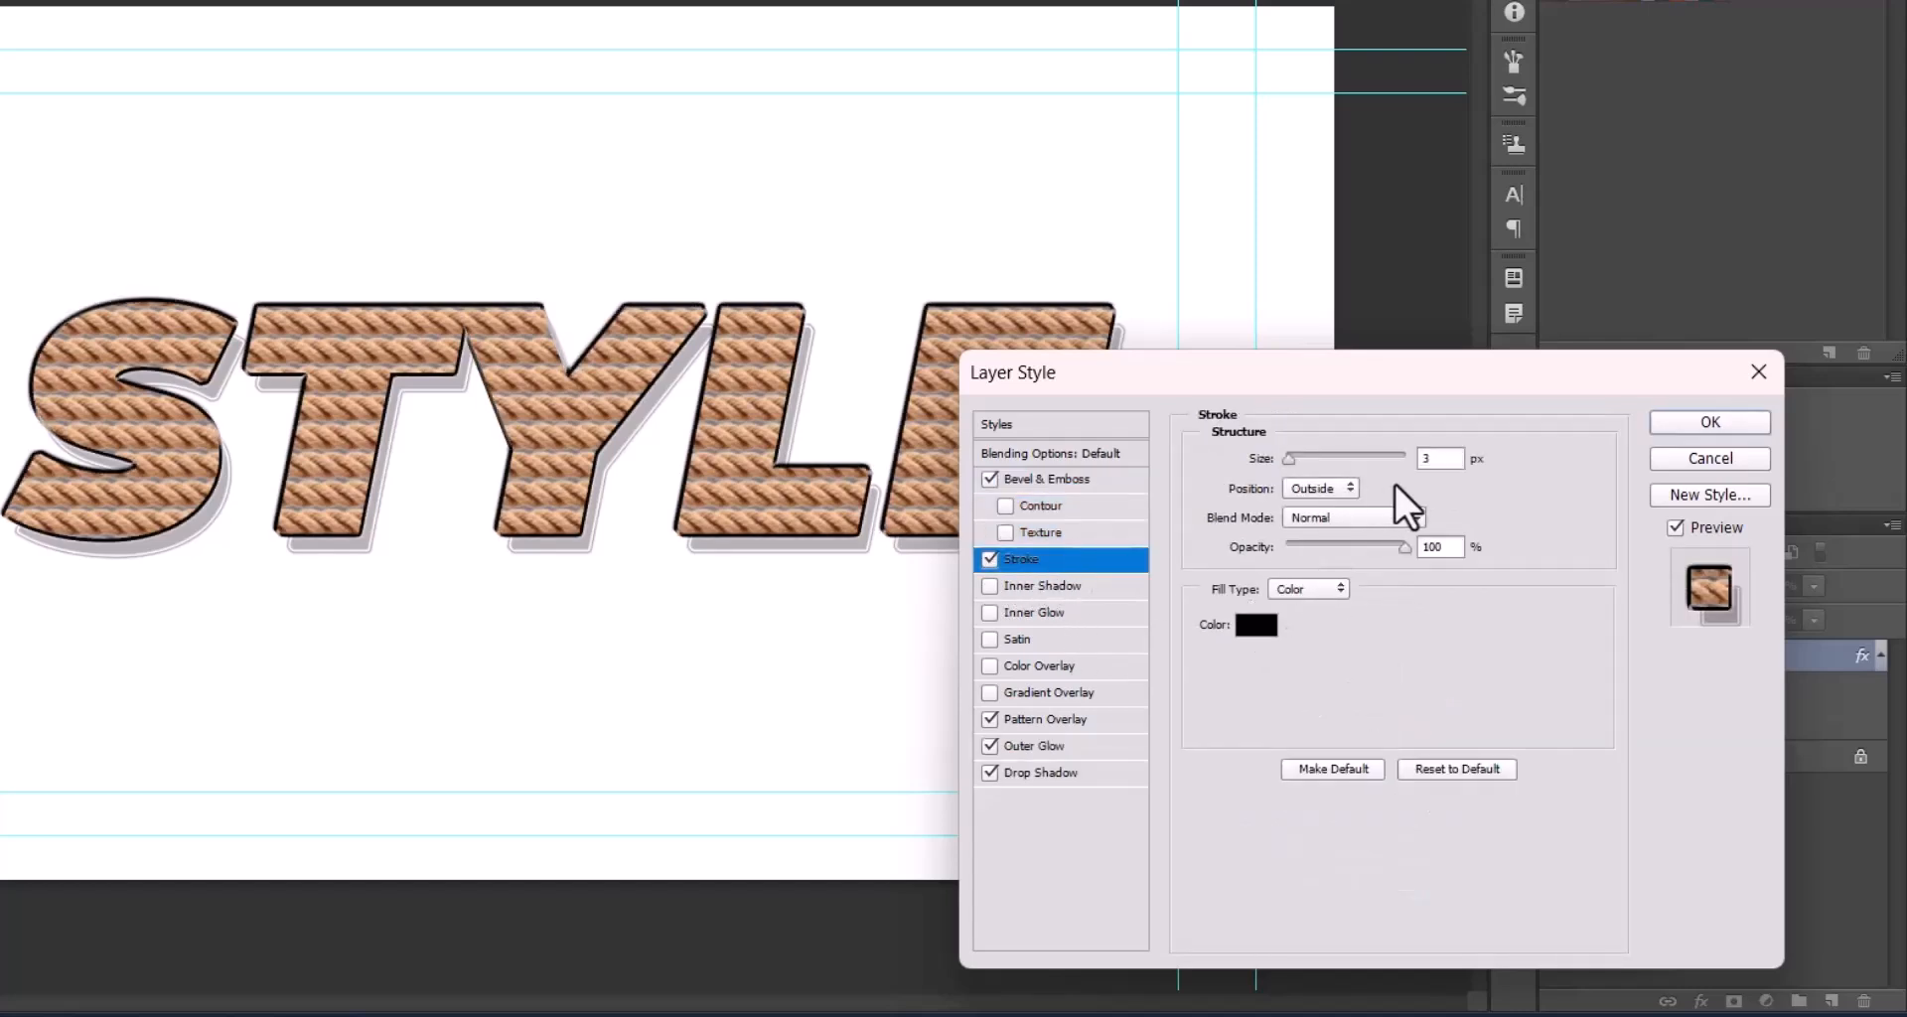
left_click(1434, 458)
scroll(1434, 457, "up", 15)
scroll(1435, 457, "up", 5)
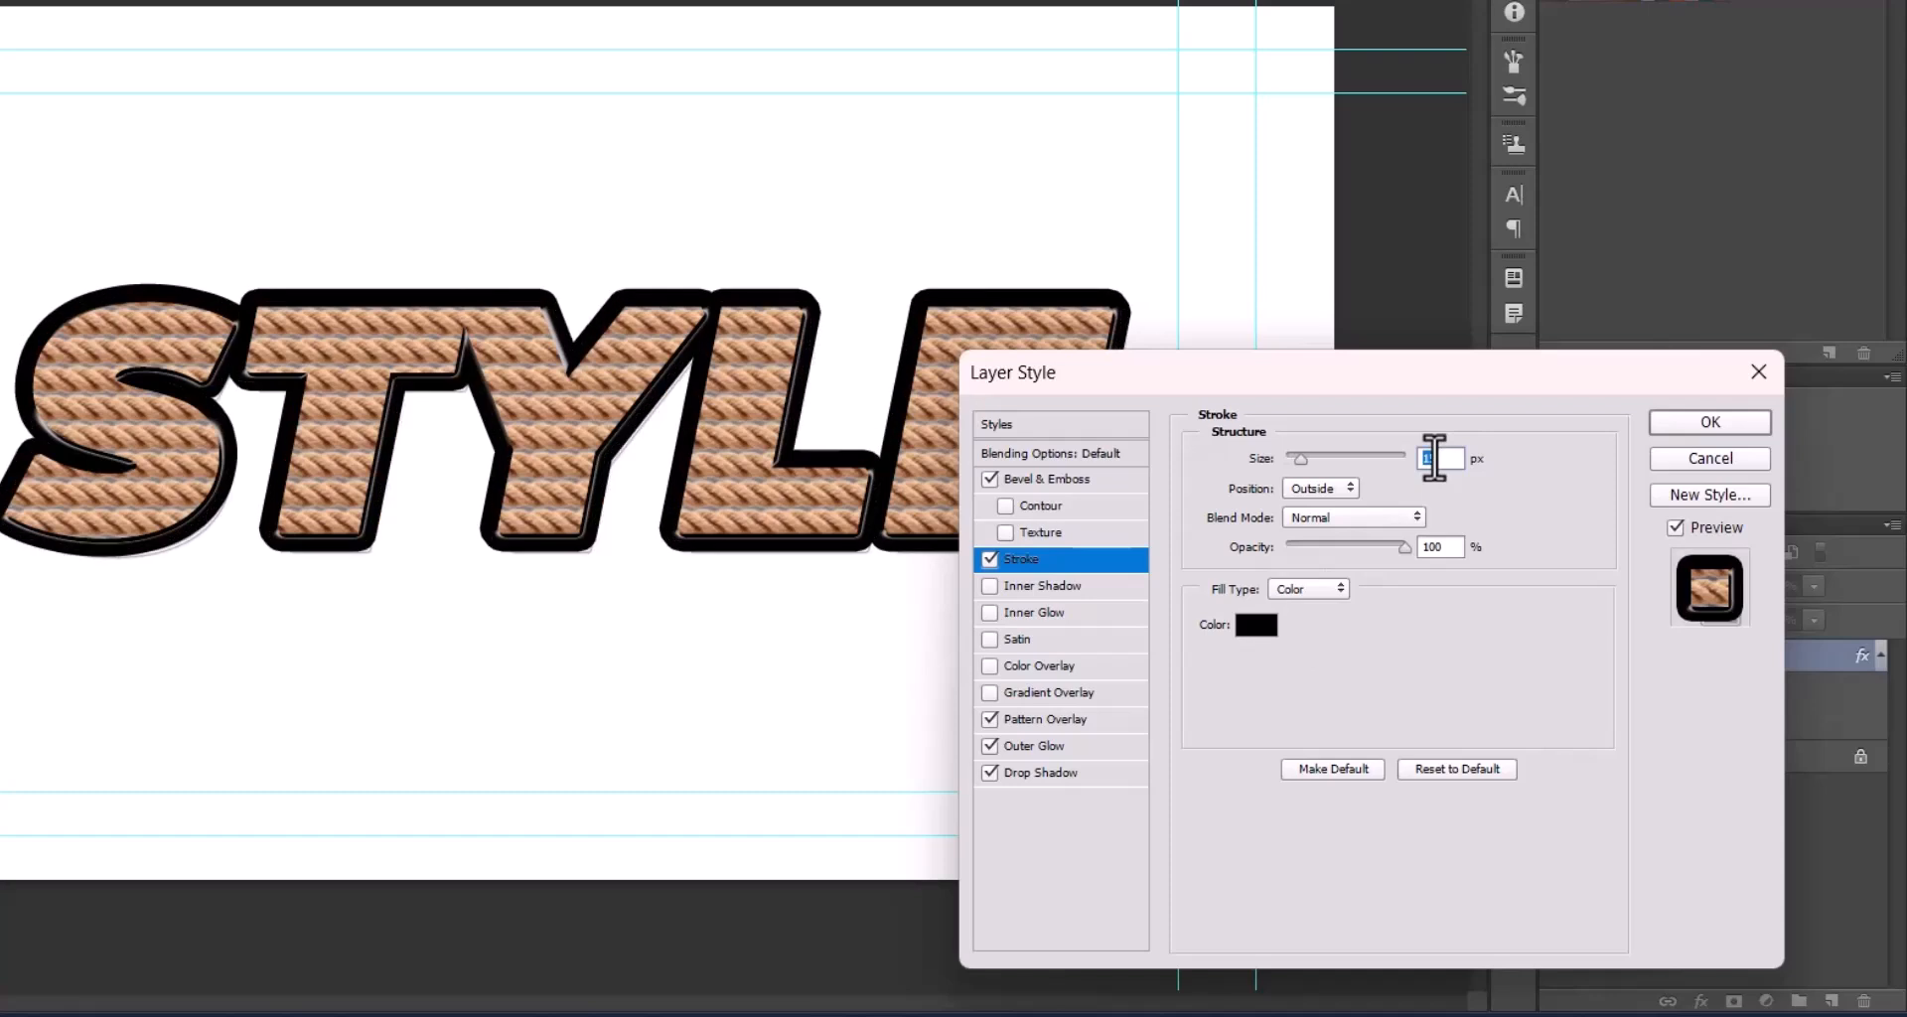
- Set the stroke colour to dark red 8f0000 and keep its opacity at 100%
left_click(1257, 625)
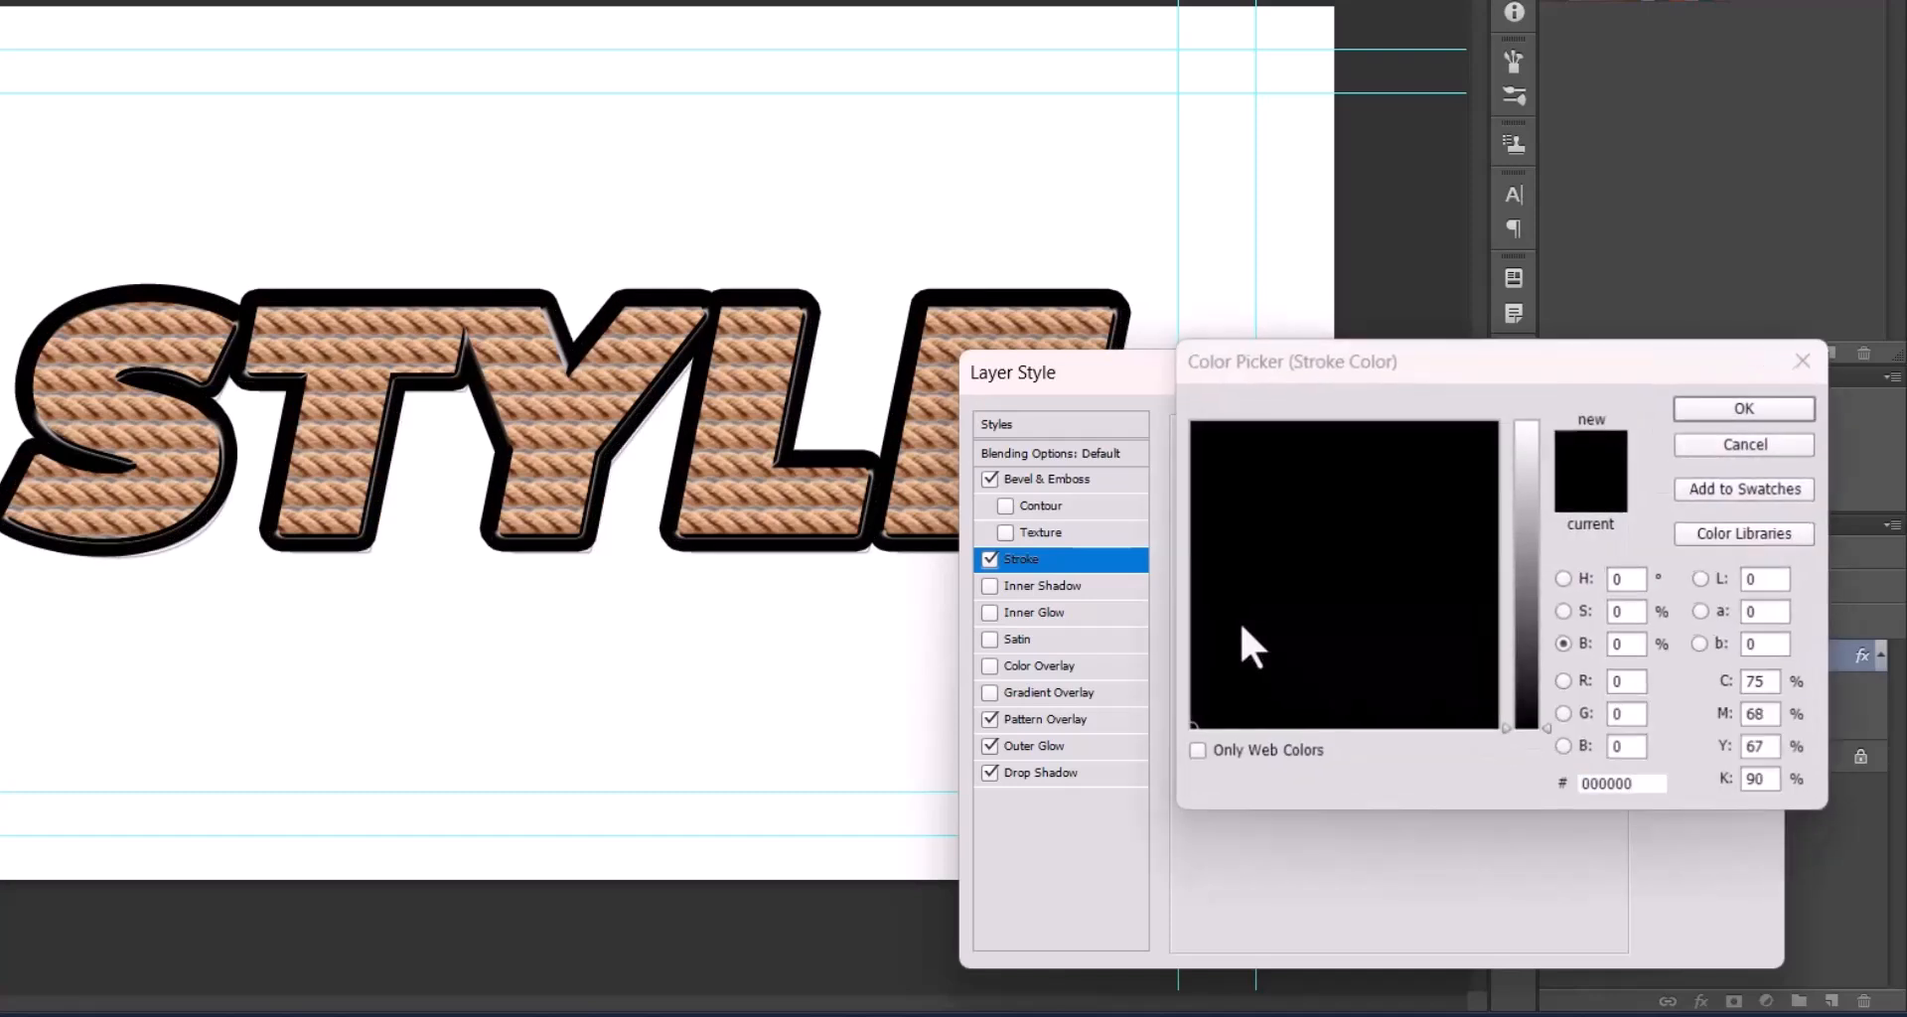
left_click(1519, 554)
left_click_drag(1377, 519, 1180, 419)
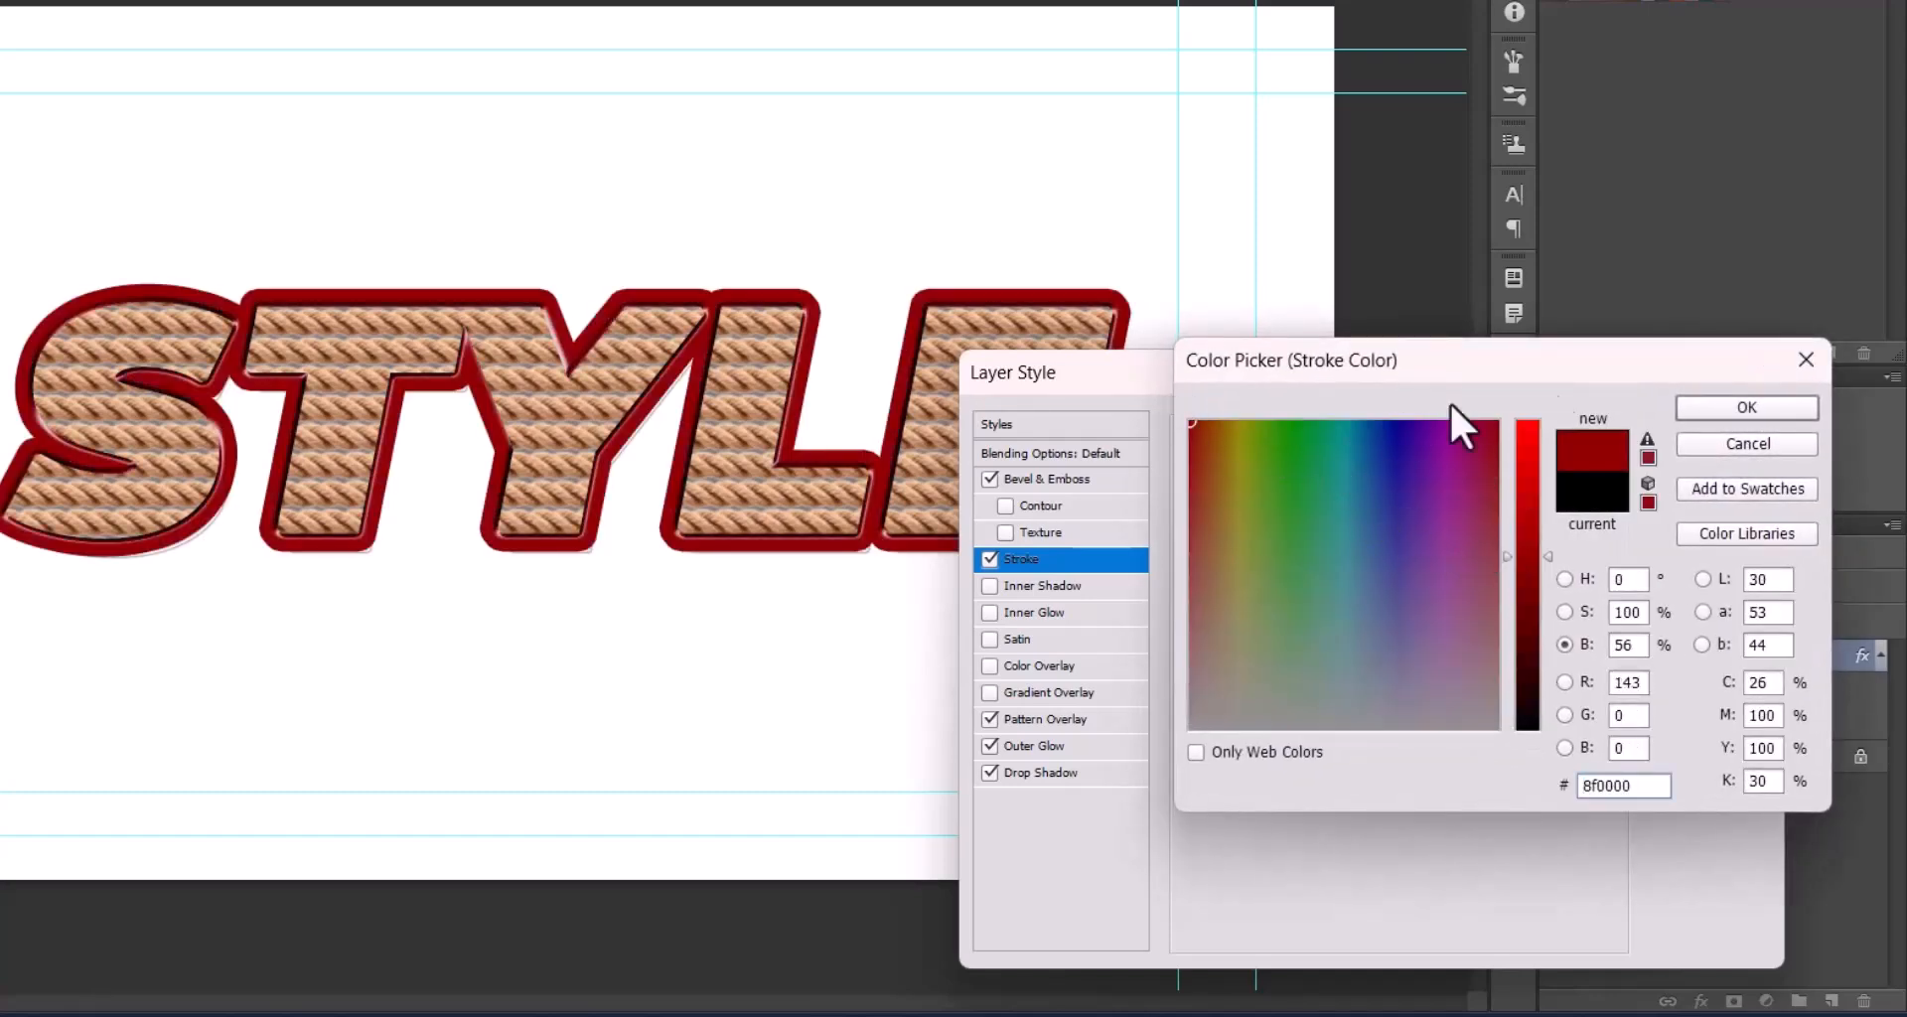
left_click(1716, 414)
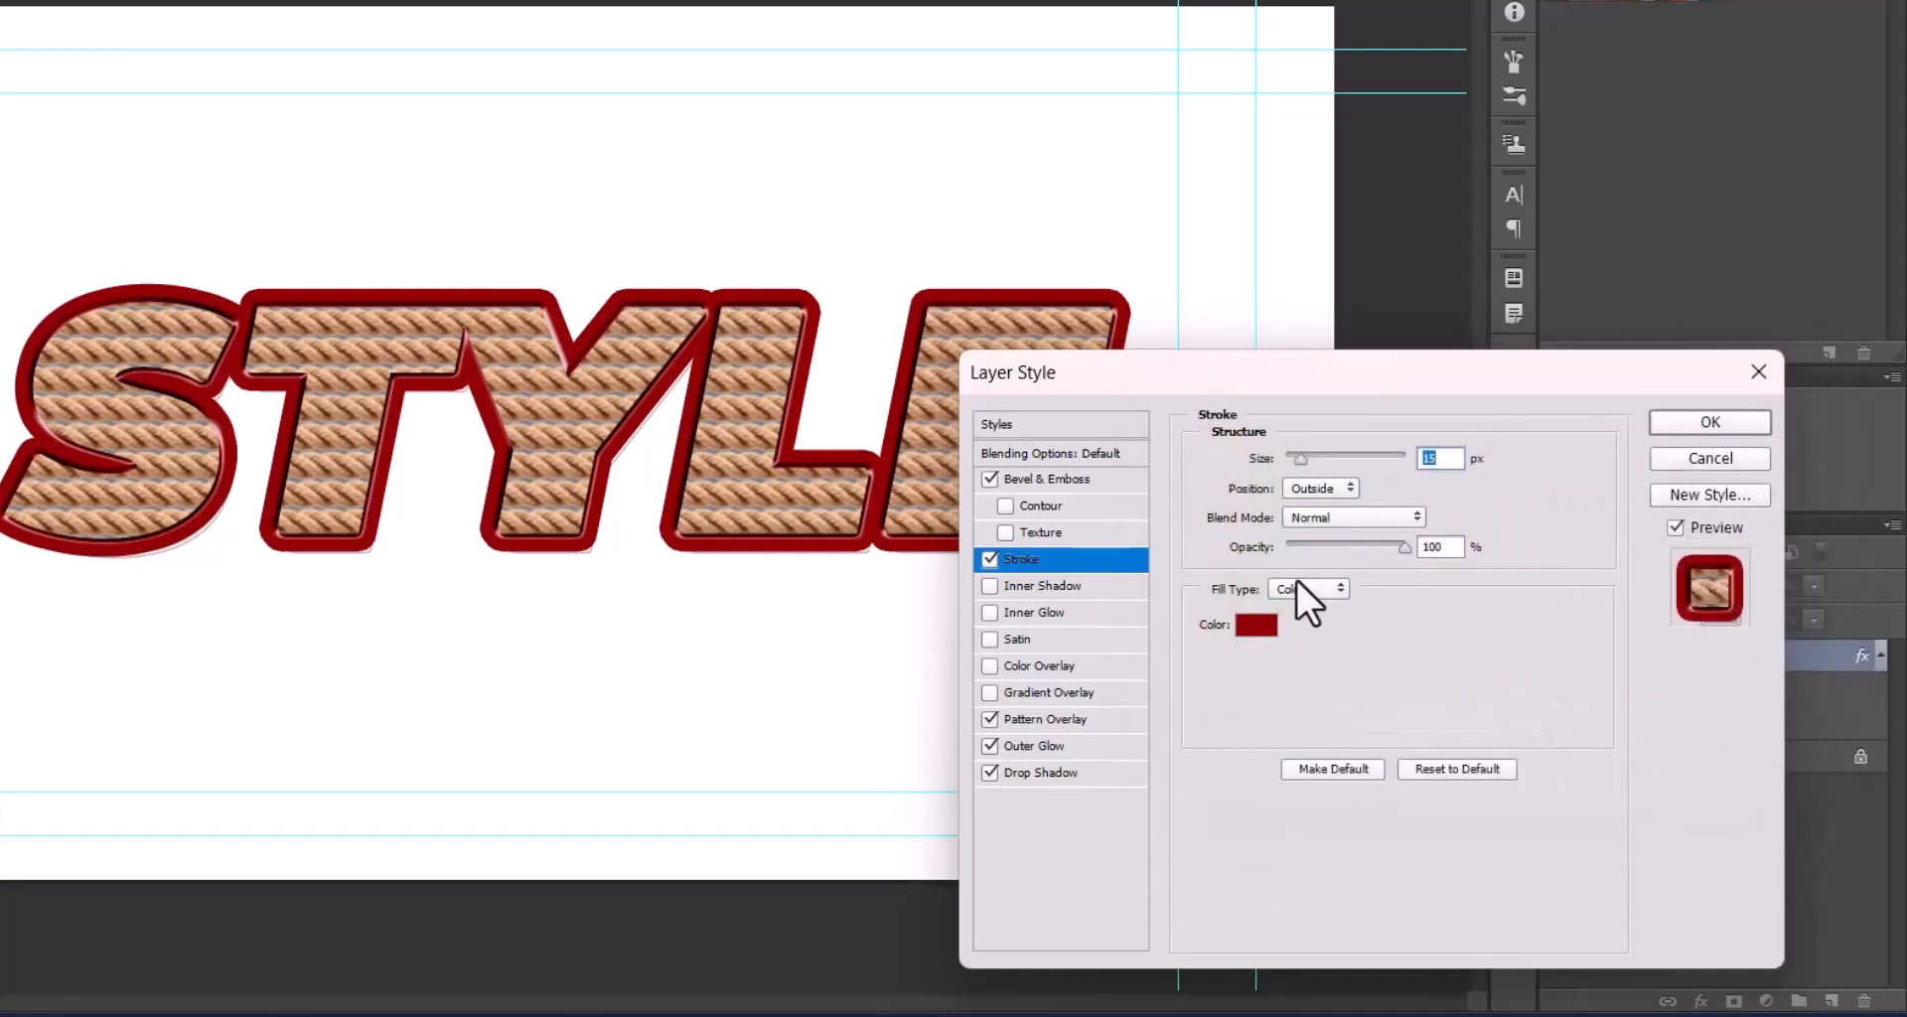
mouse_move(1403, 548)
left_mouse_down()
mouse_move(1311, 550)
mouse_move(1415, 545)
left_mouse_up()
- Compare the Gradient and Color fill types on the stroke and set its fill type to Pattern
left_click(1321, 592)
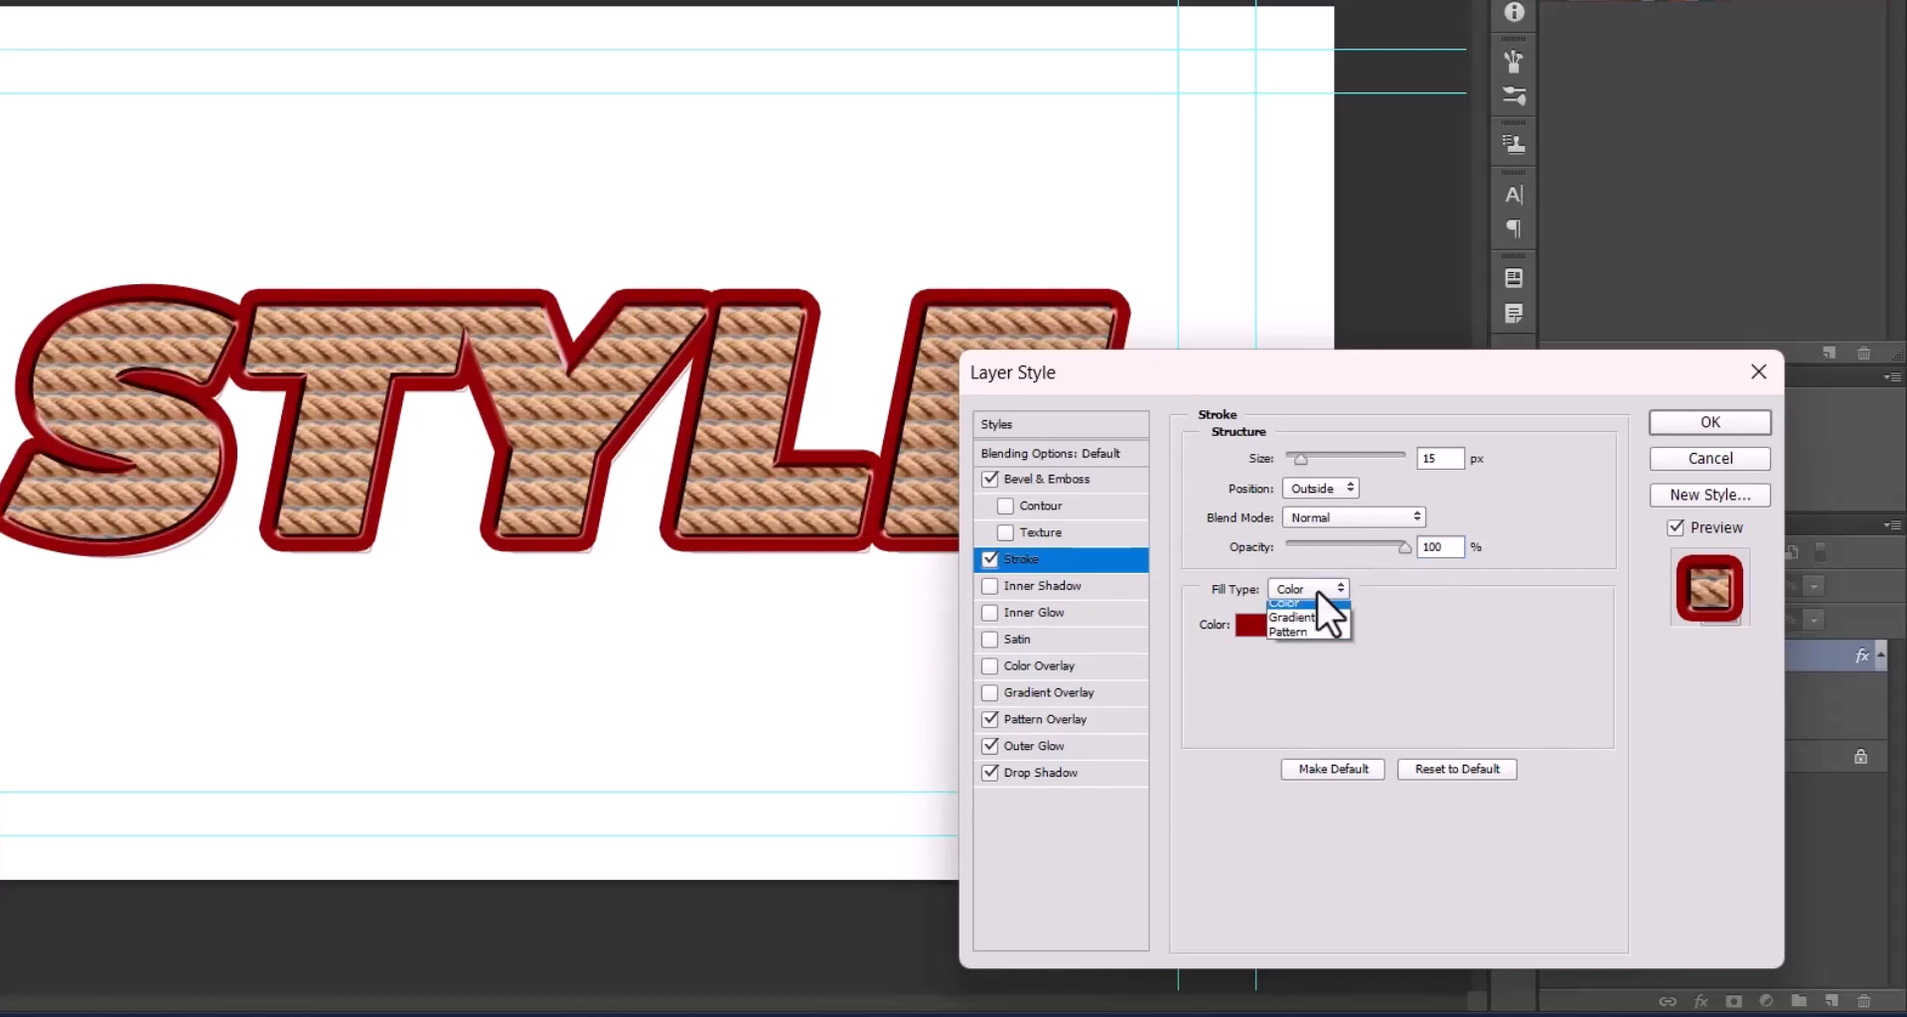
left_click(1327, 630)
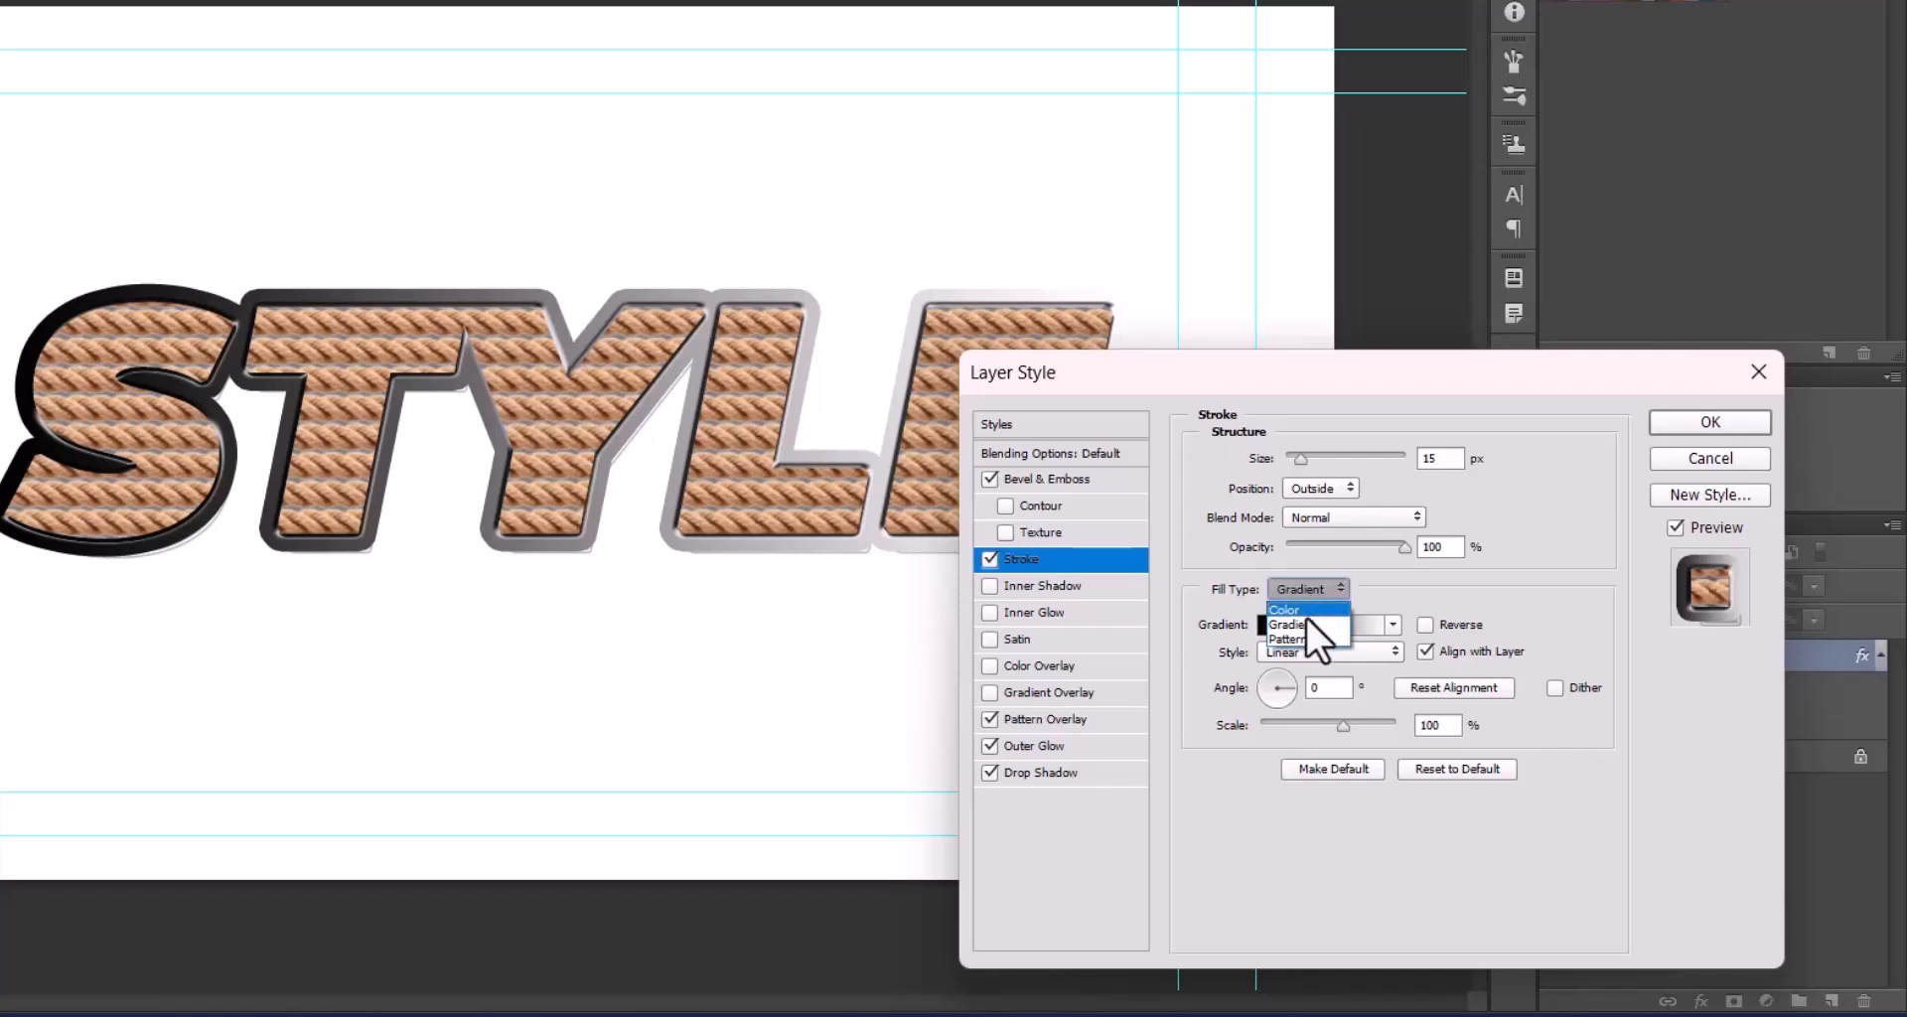
left_click(1307, 611)
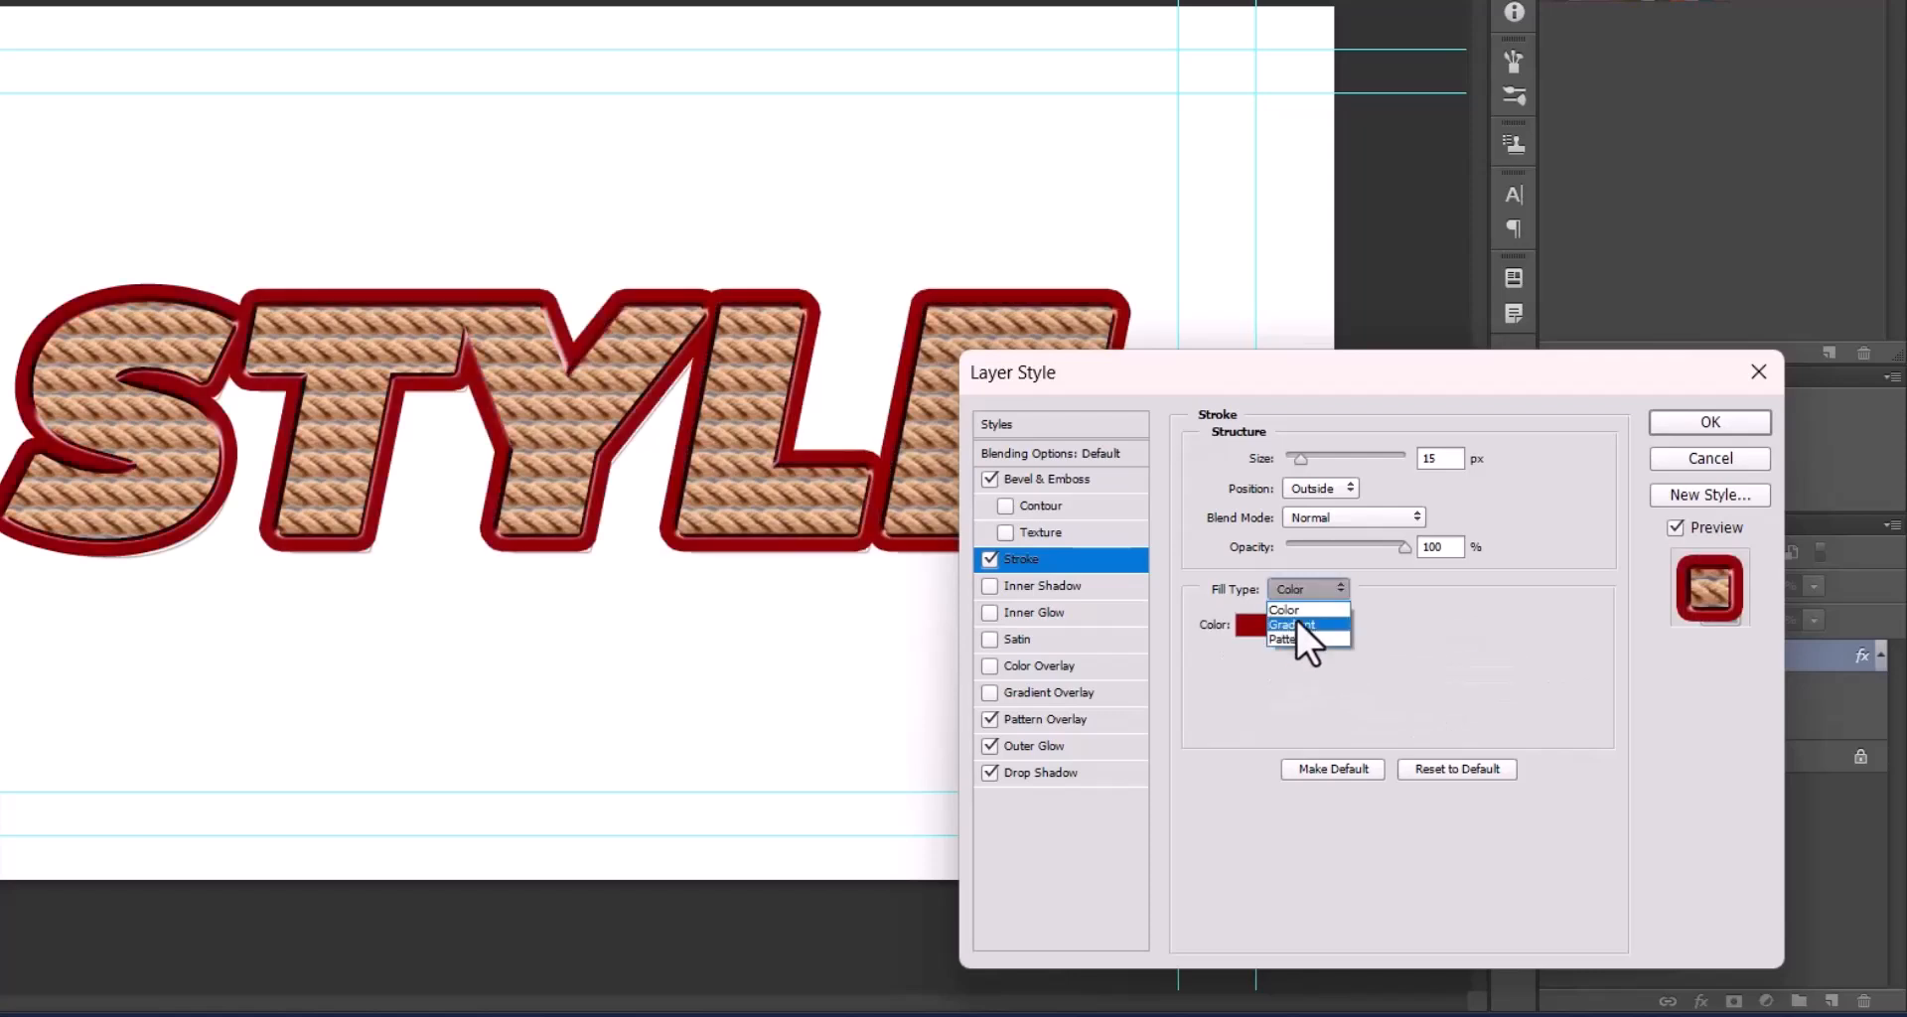
left_click(1295, 638)
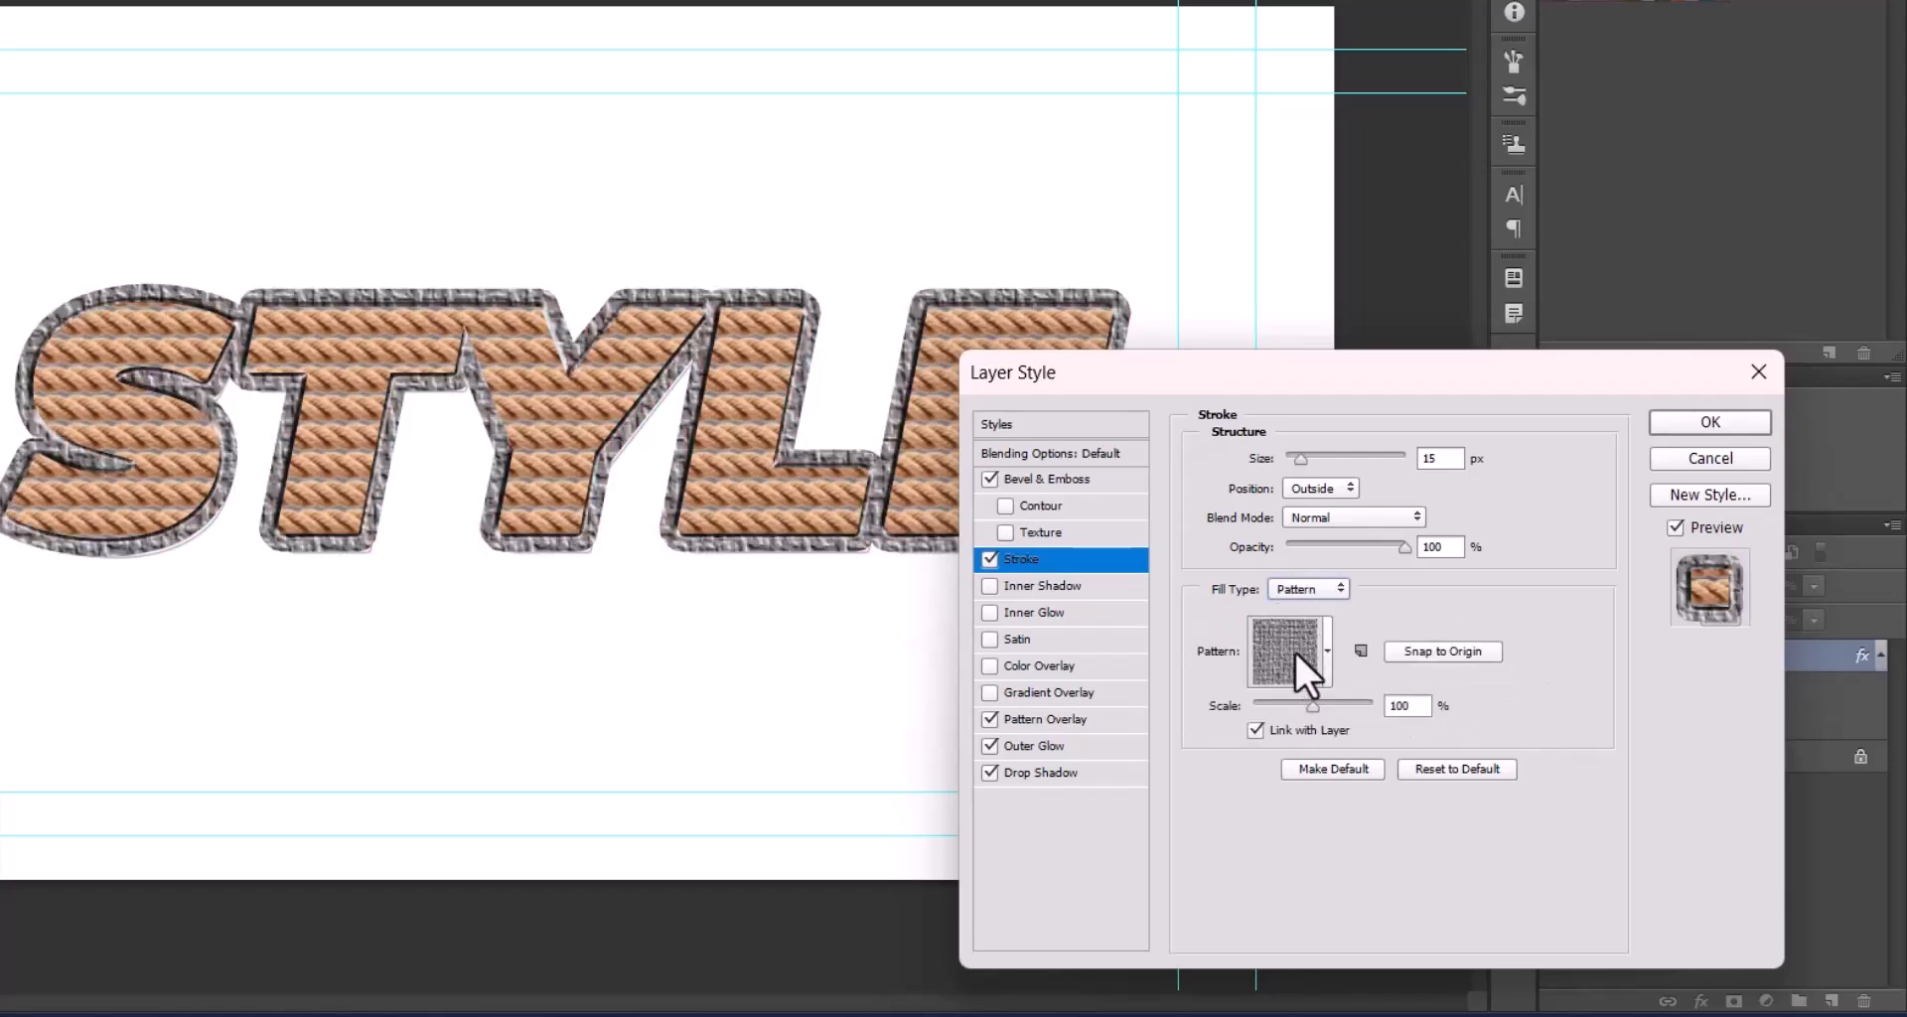
- Try the rope and several grey patterns on the stroke and choose the black-and-white speckled pattern in the first row
left_click(1323, 658)
left_click(1255, 804)
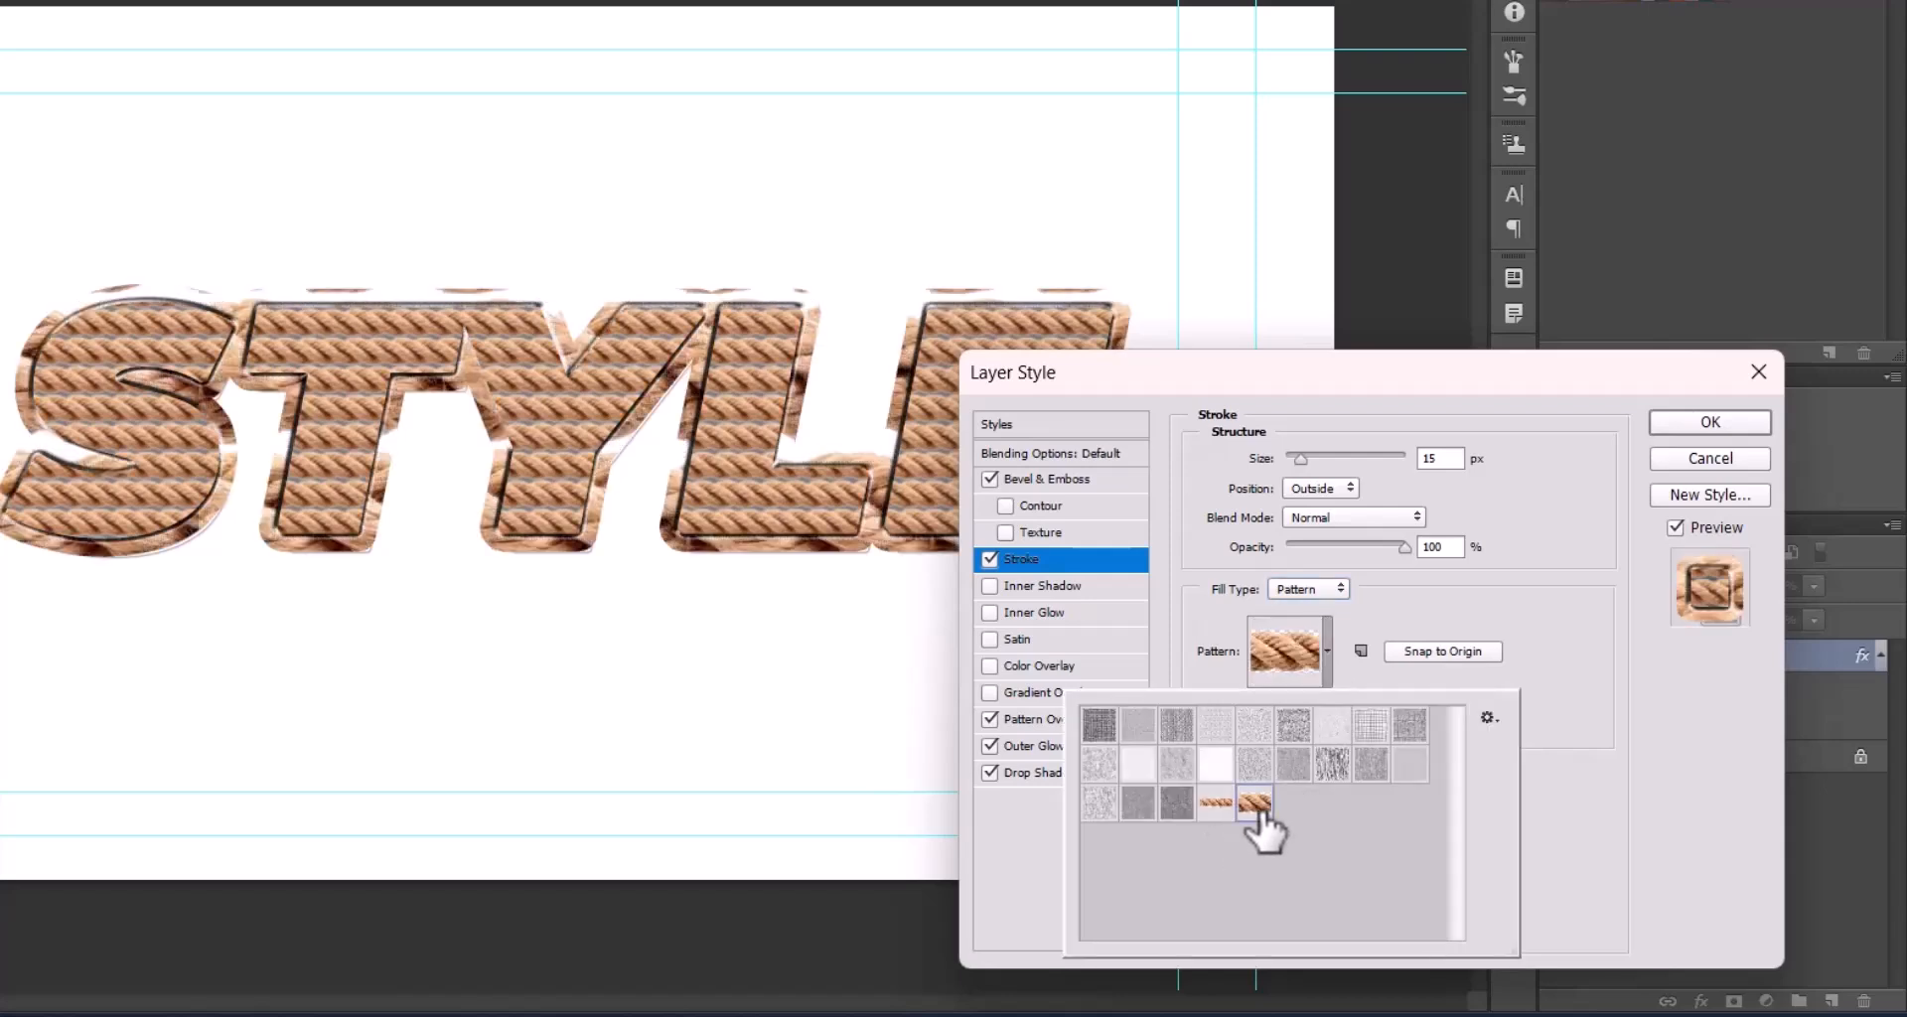
left_click(1214, 805)
left_click(1176, 763)
left_click(1143, 727)
left_click(1254, 725)
left_click(1568, 670)
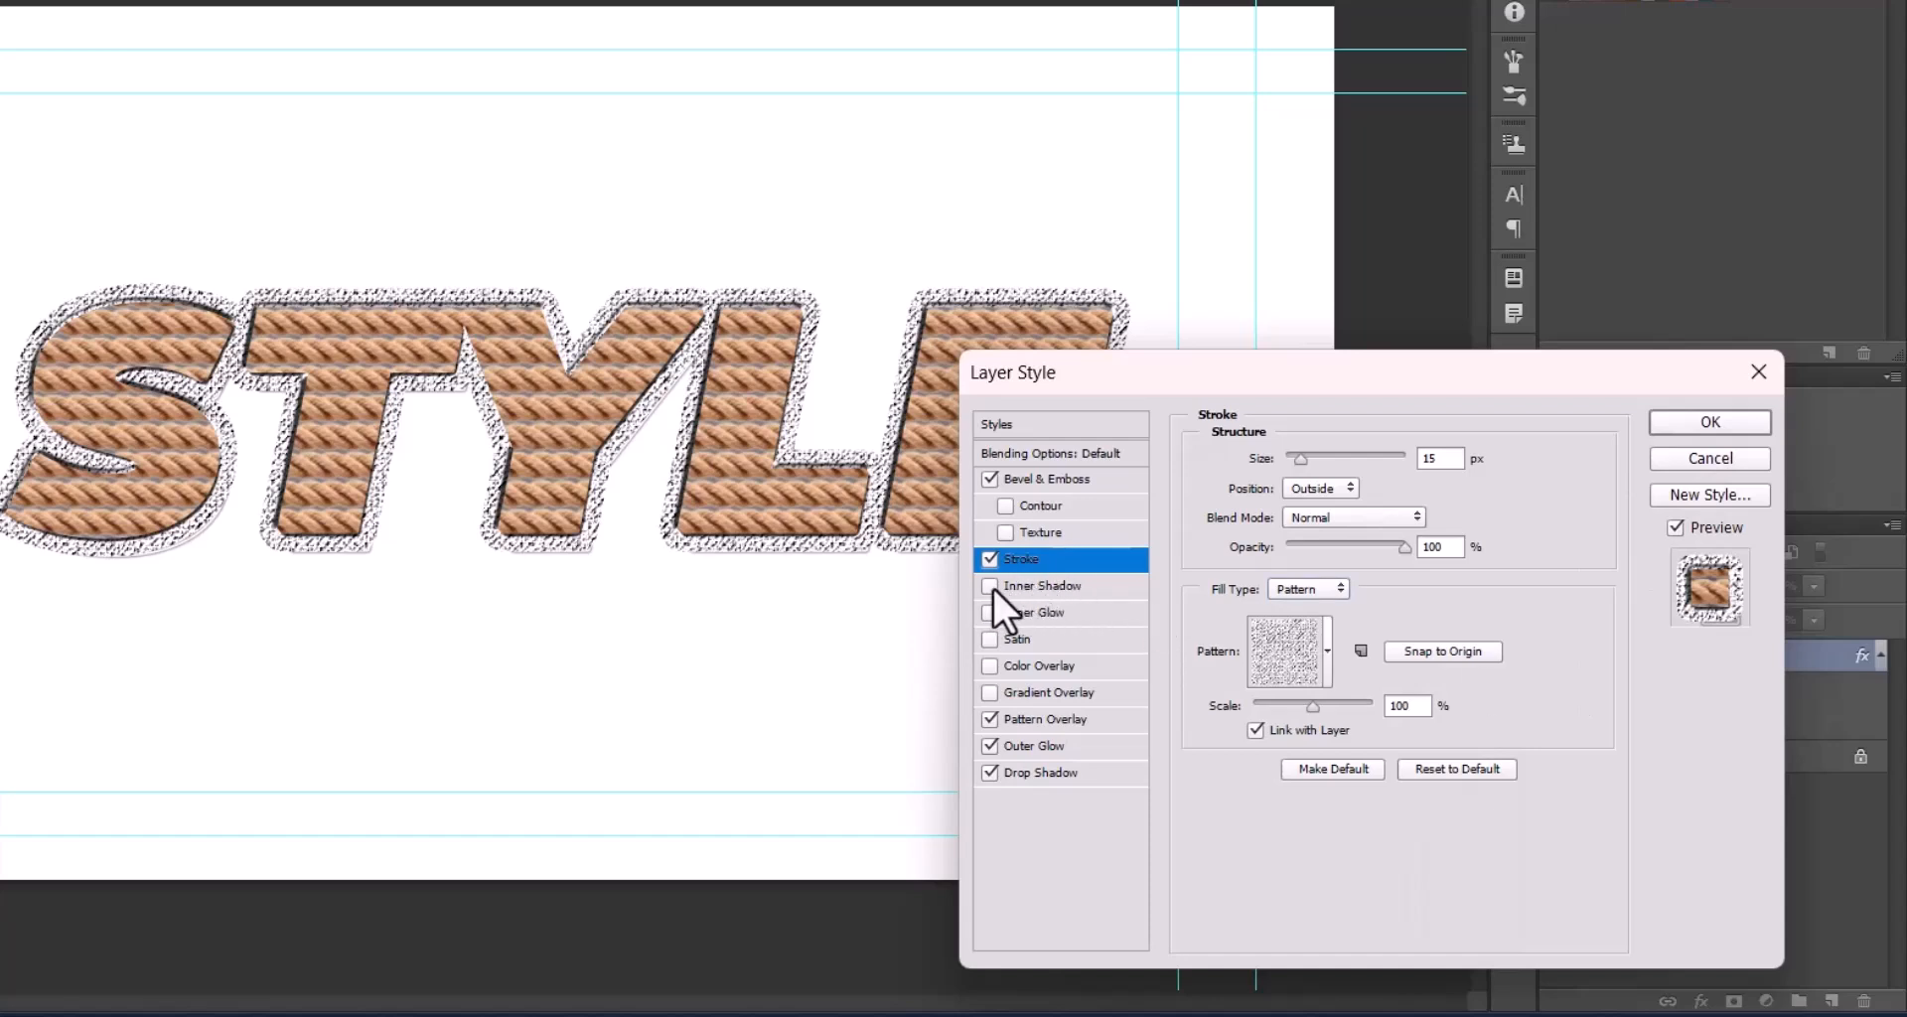
- Turn on the Inner Shadow effect and set its choke to 14% and its size to 27 px
left_click(990, 586)
left_click(1045, 588)
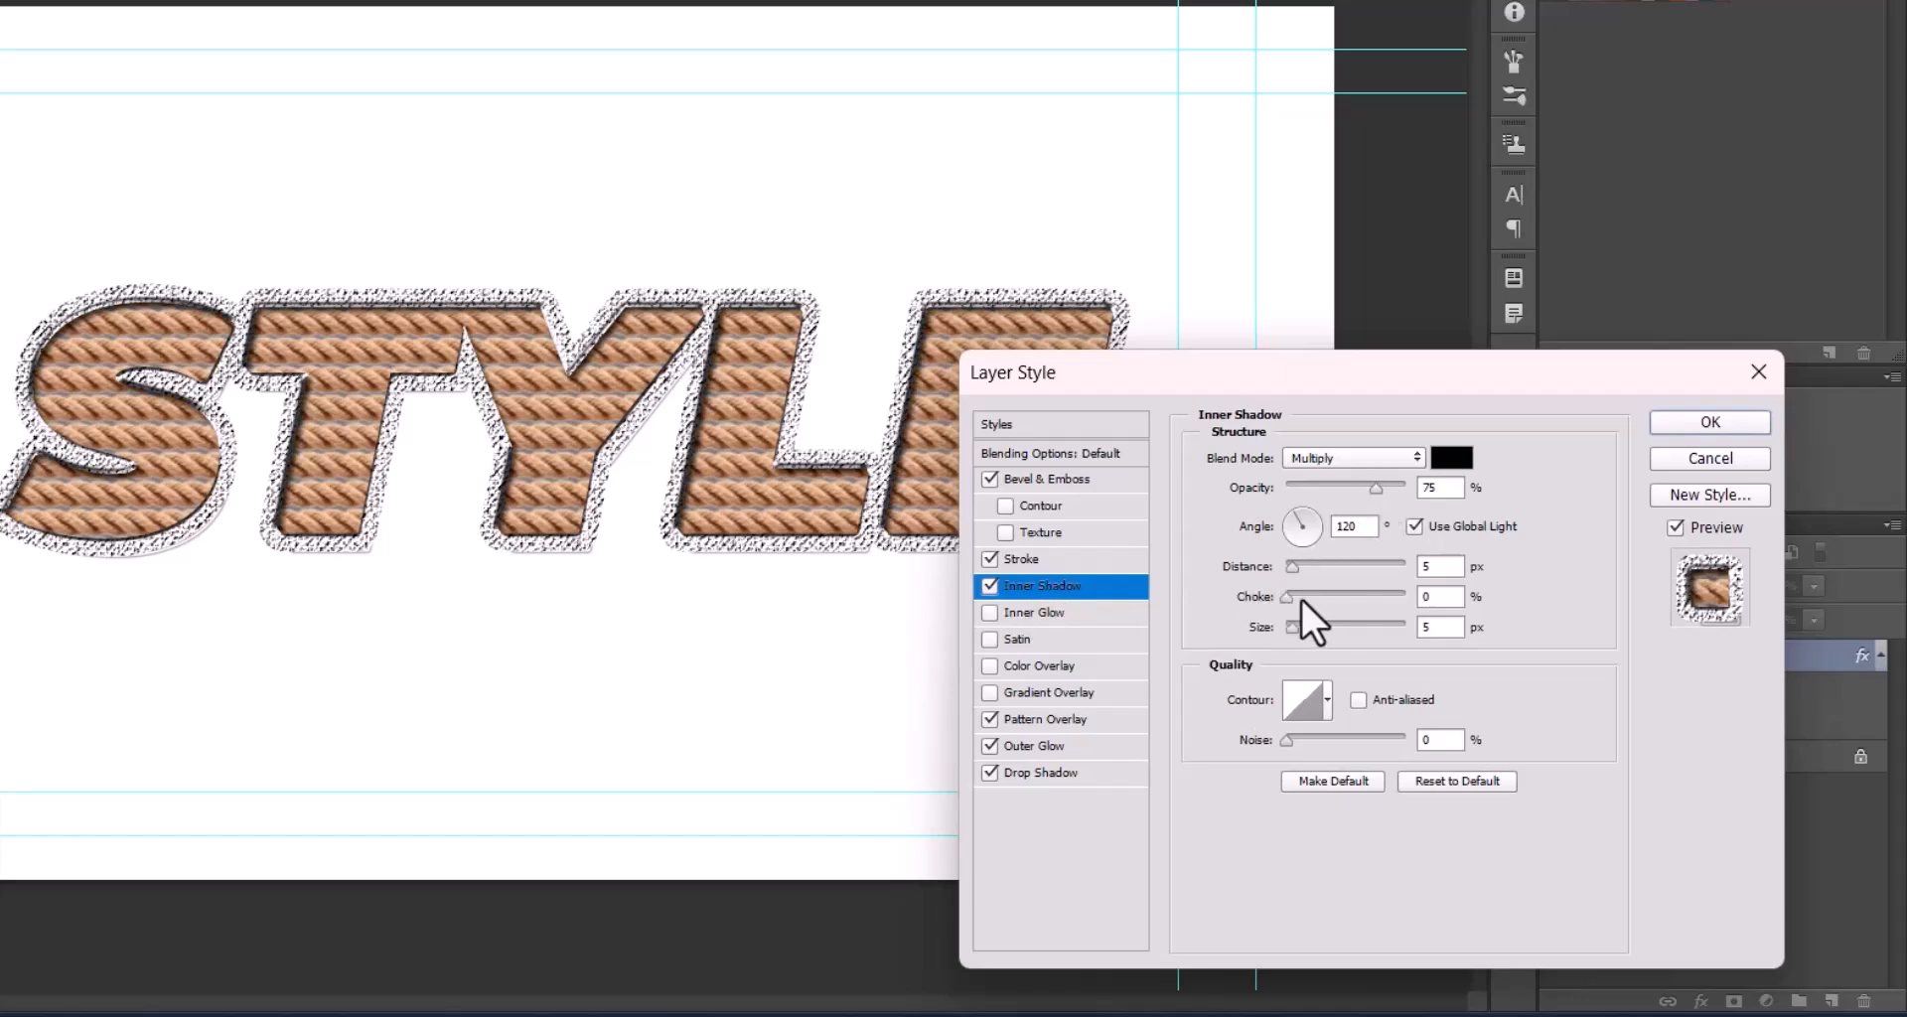
left_click_drag(1289, 599, 1307, 645)
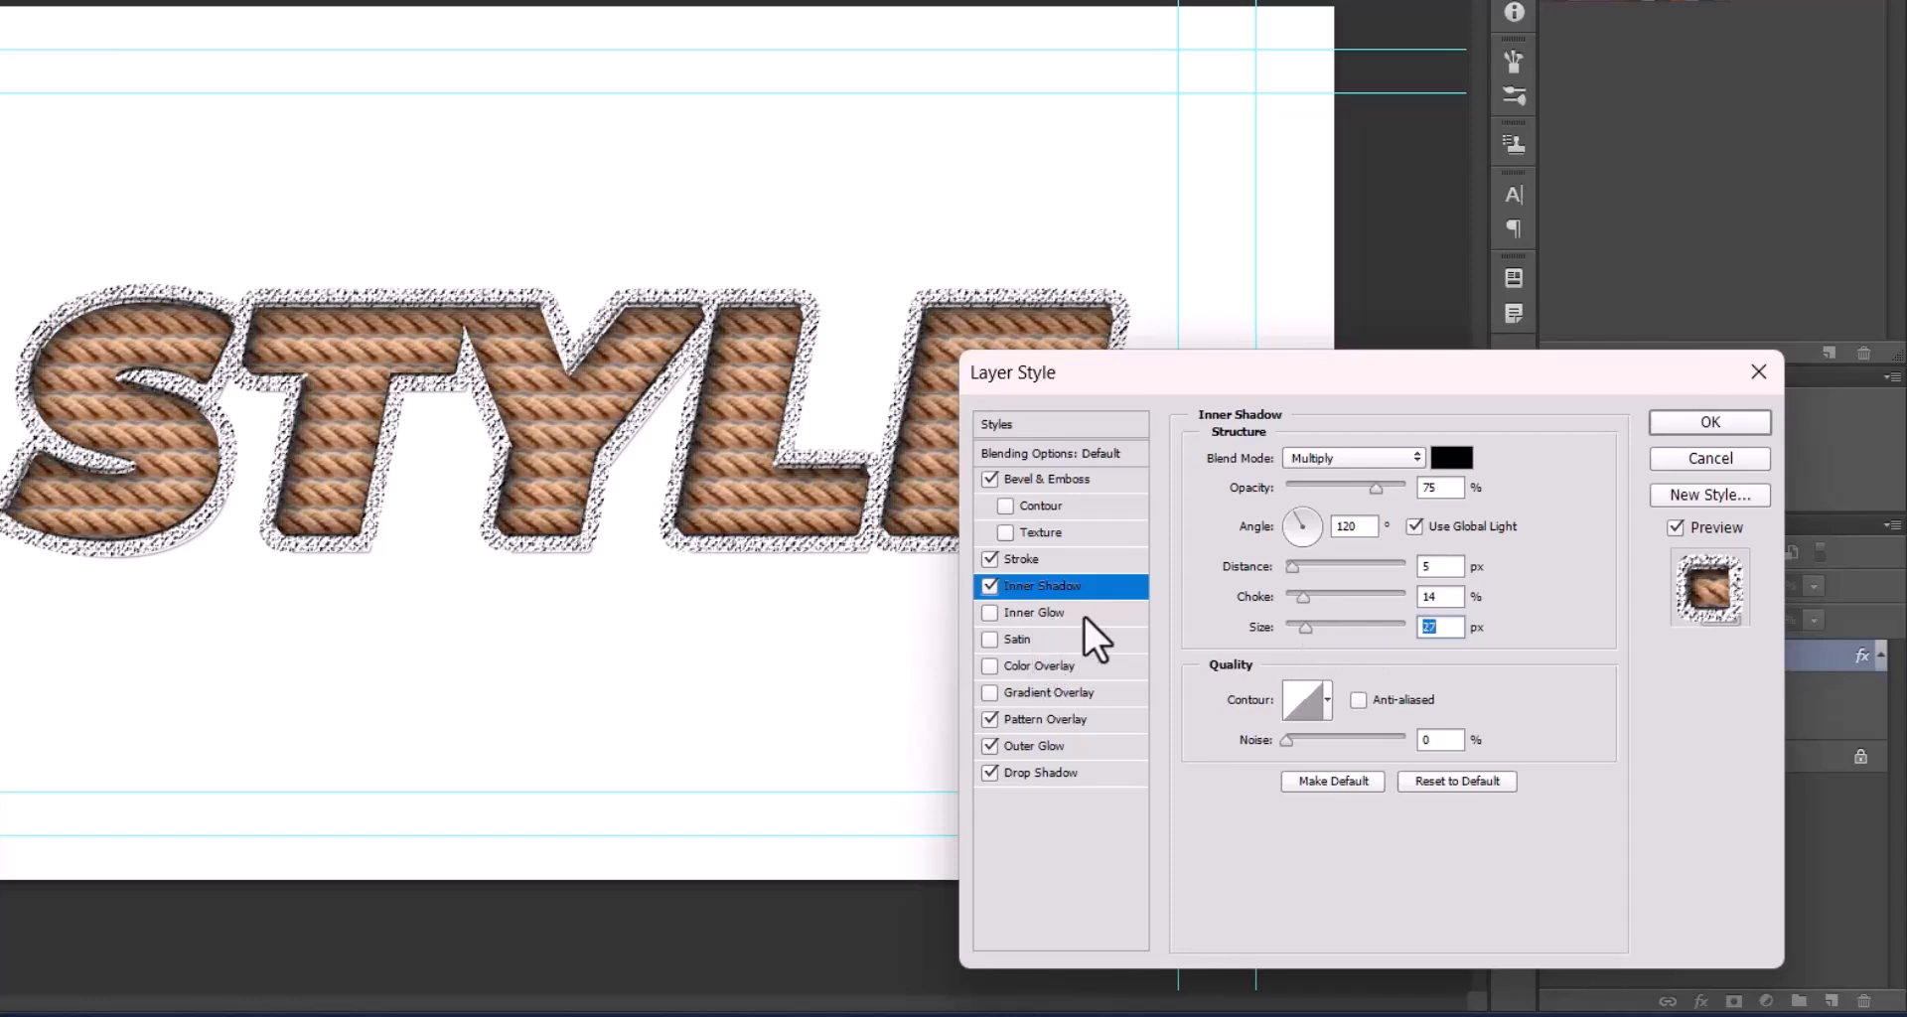
- Turn on the Inner Glow and Satin effects, try several satin contours and choose the double-peak contour in the second row
left_click(1053, 617)
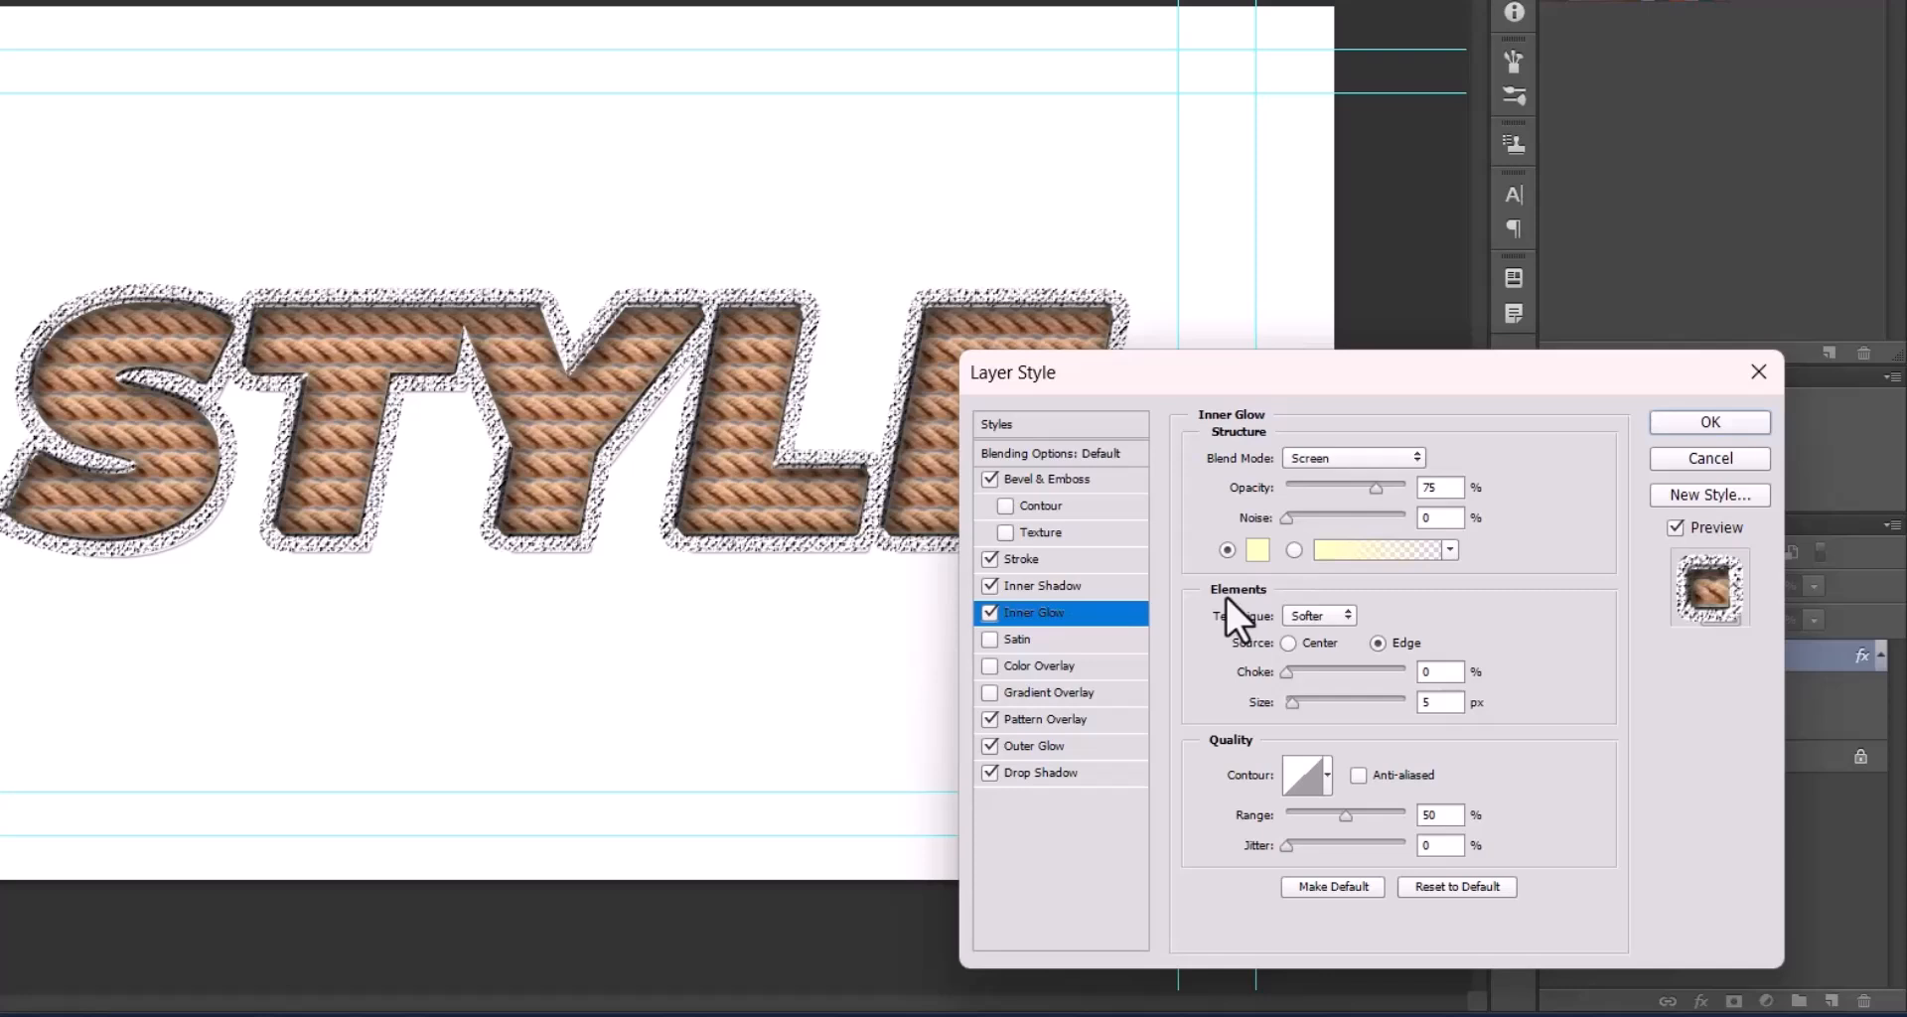
left_click(991, 639)
left_click(1039, 640)
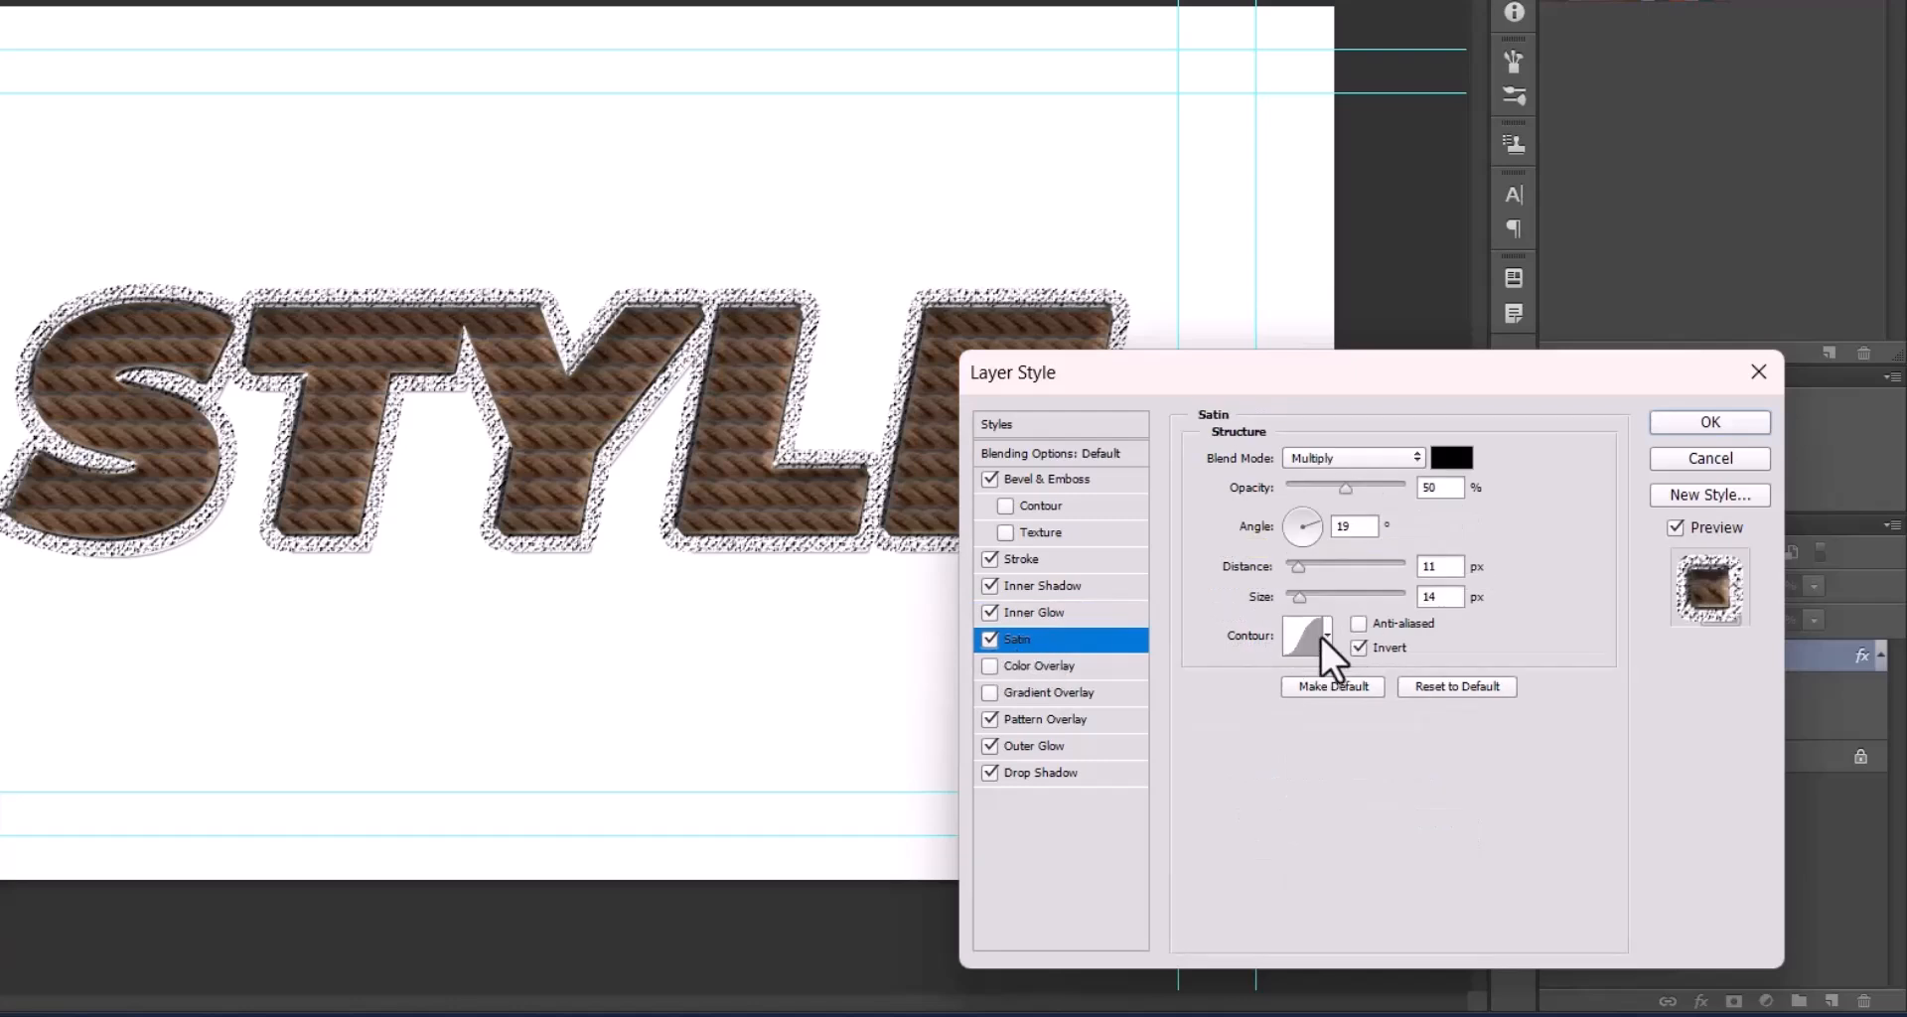
left_click(1325, 636)
left_click(1372, 737)
left_click(1260, 737)
left_click(1227, 737)
left_click(1261, 737)
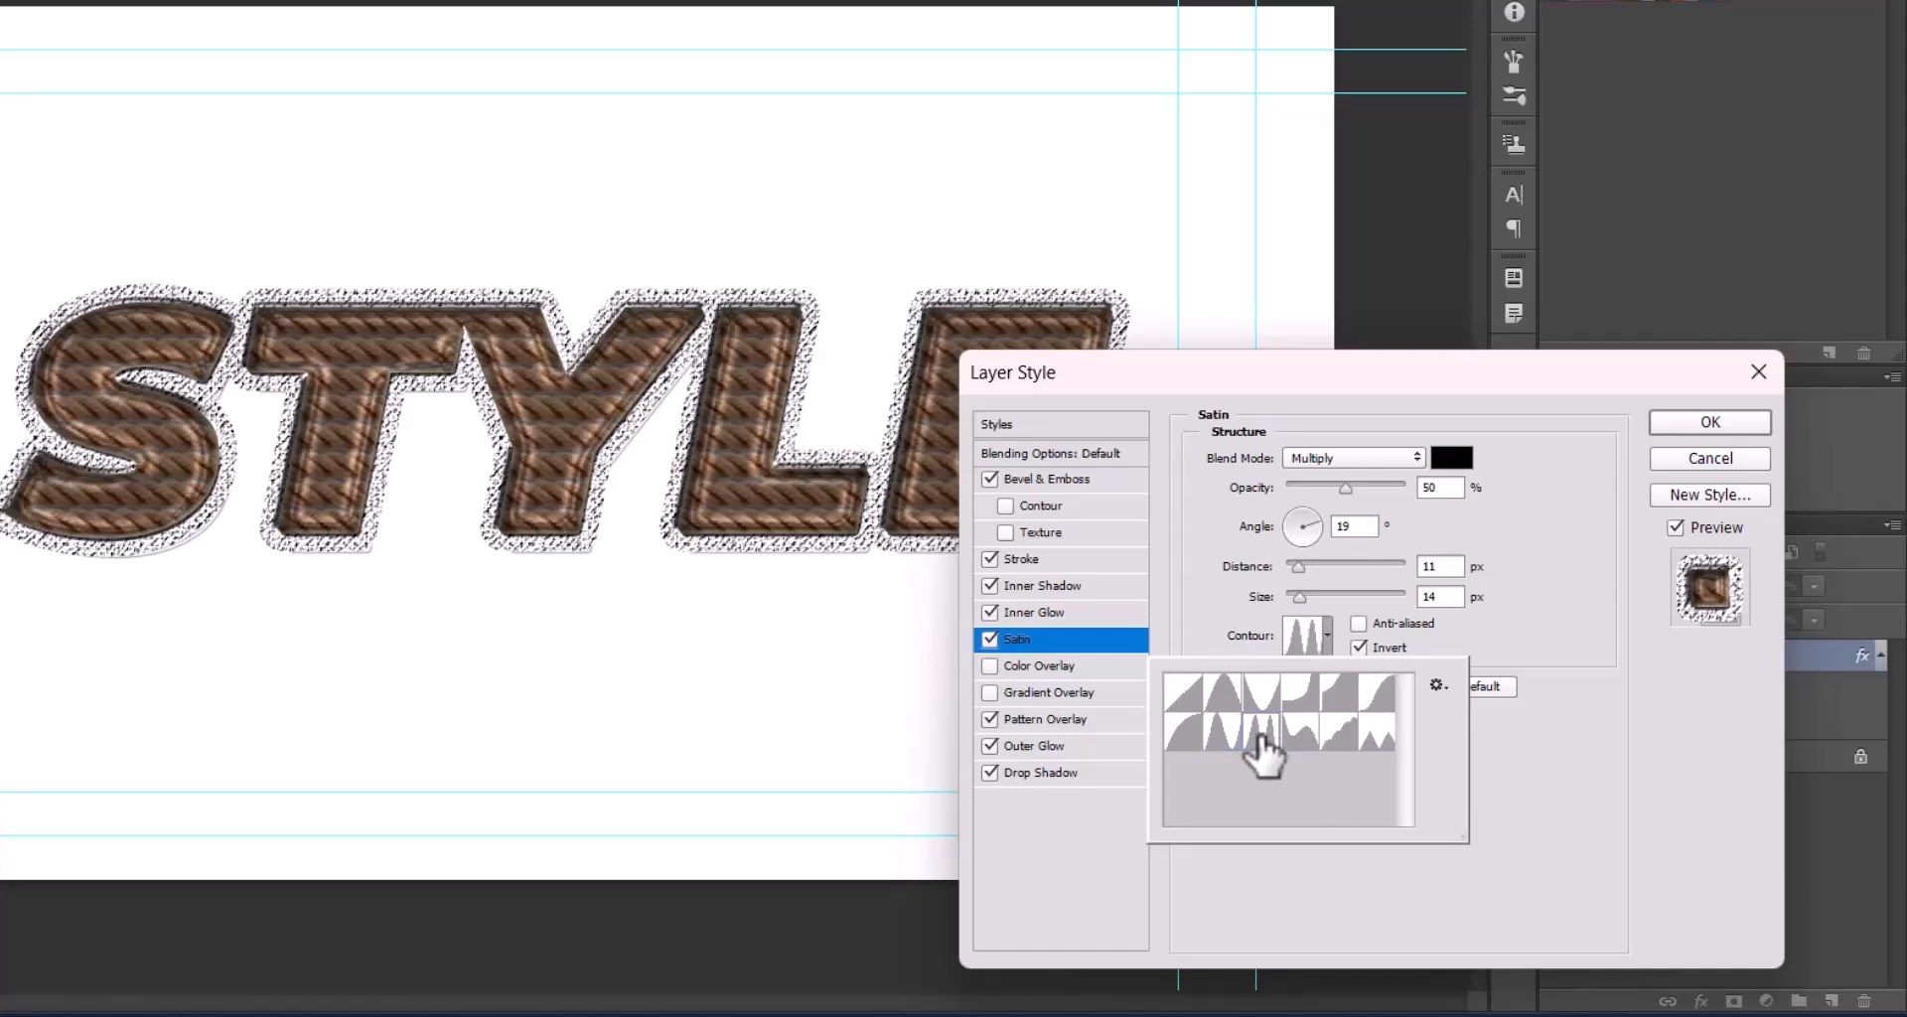
- Toggle the overlay effects to compare them, leave Color Overlay and Gradient Overlay turned on and apply the layer style
left_click(993, 669)
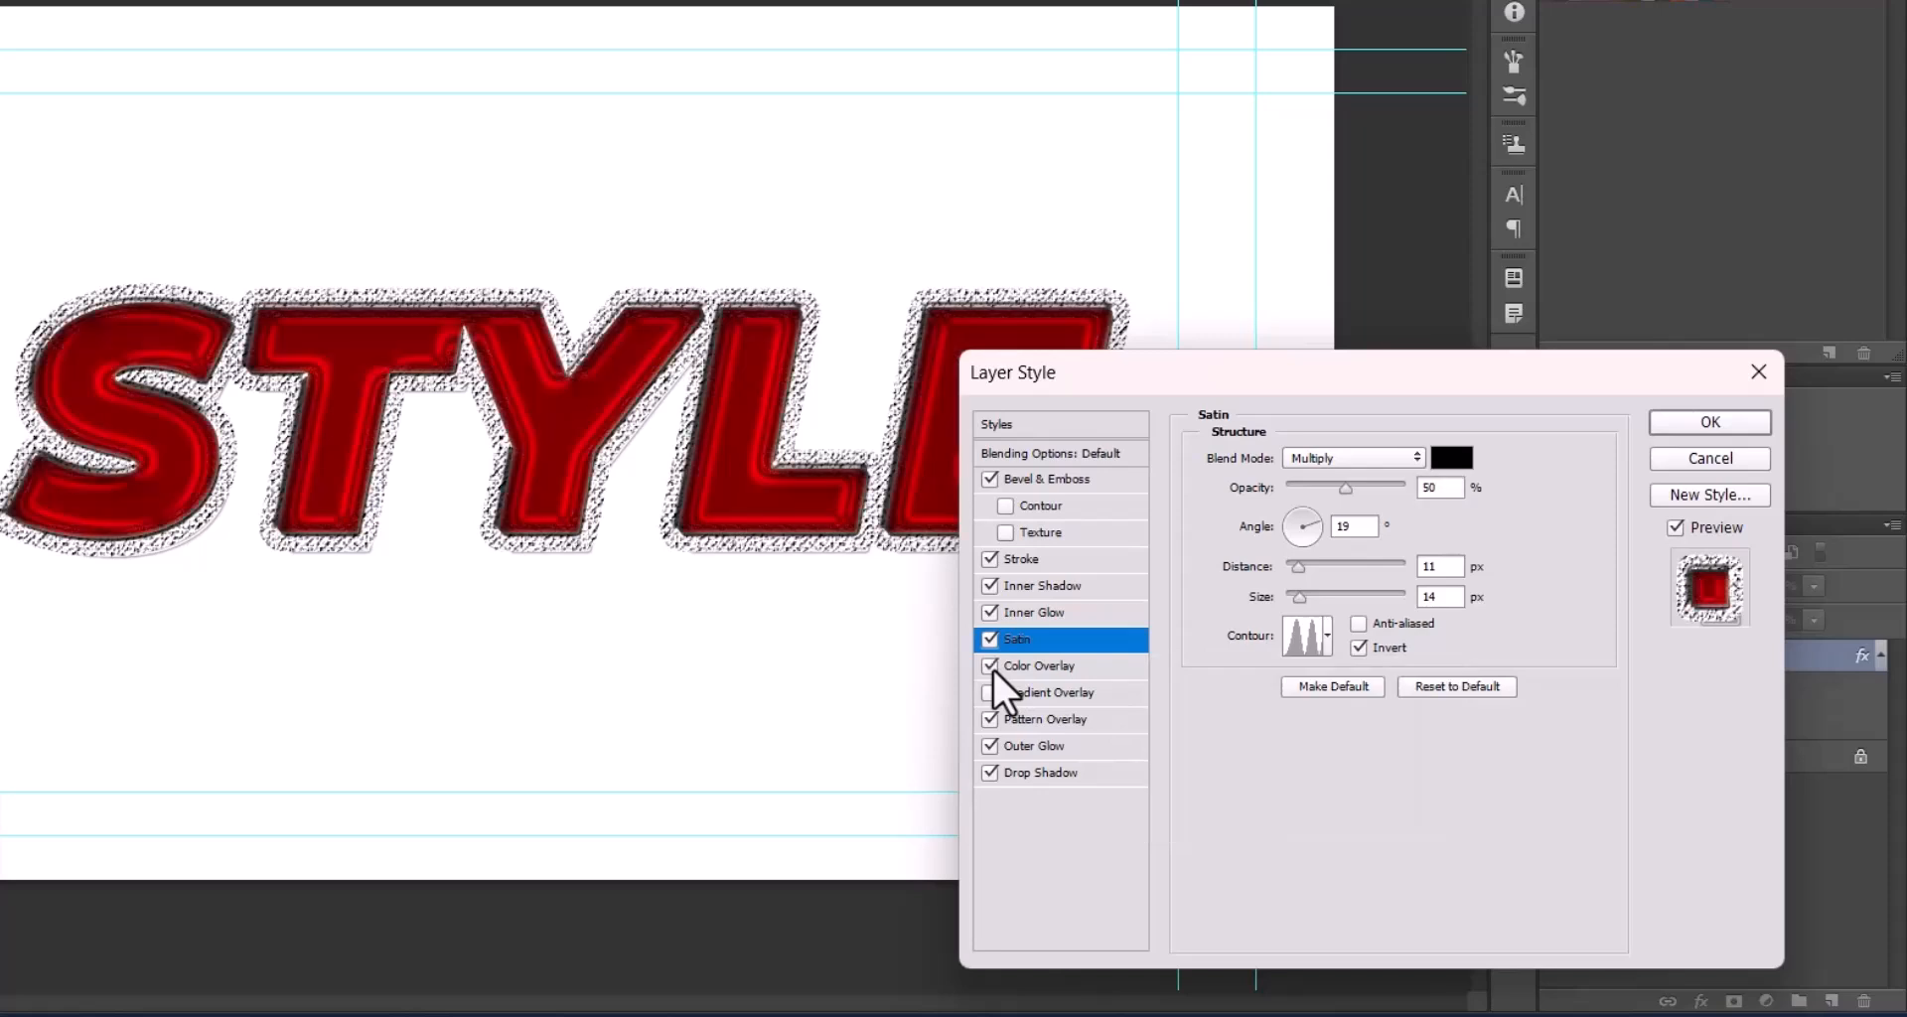
left_click(991, 666)
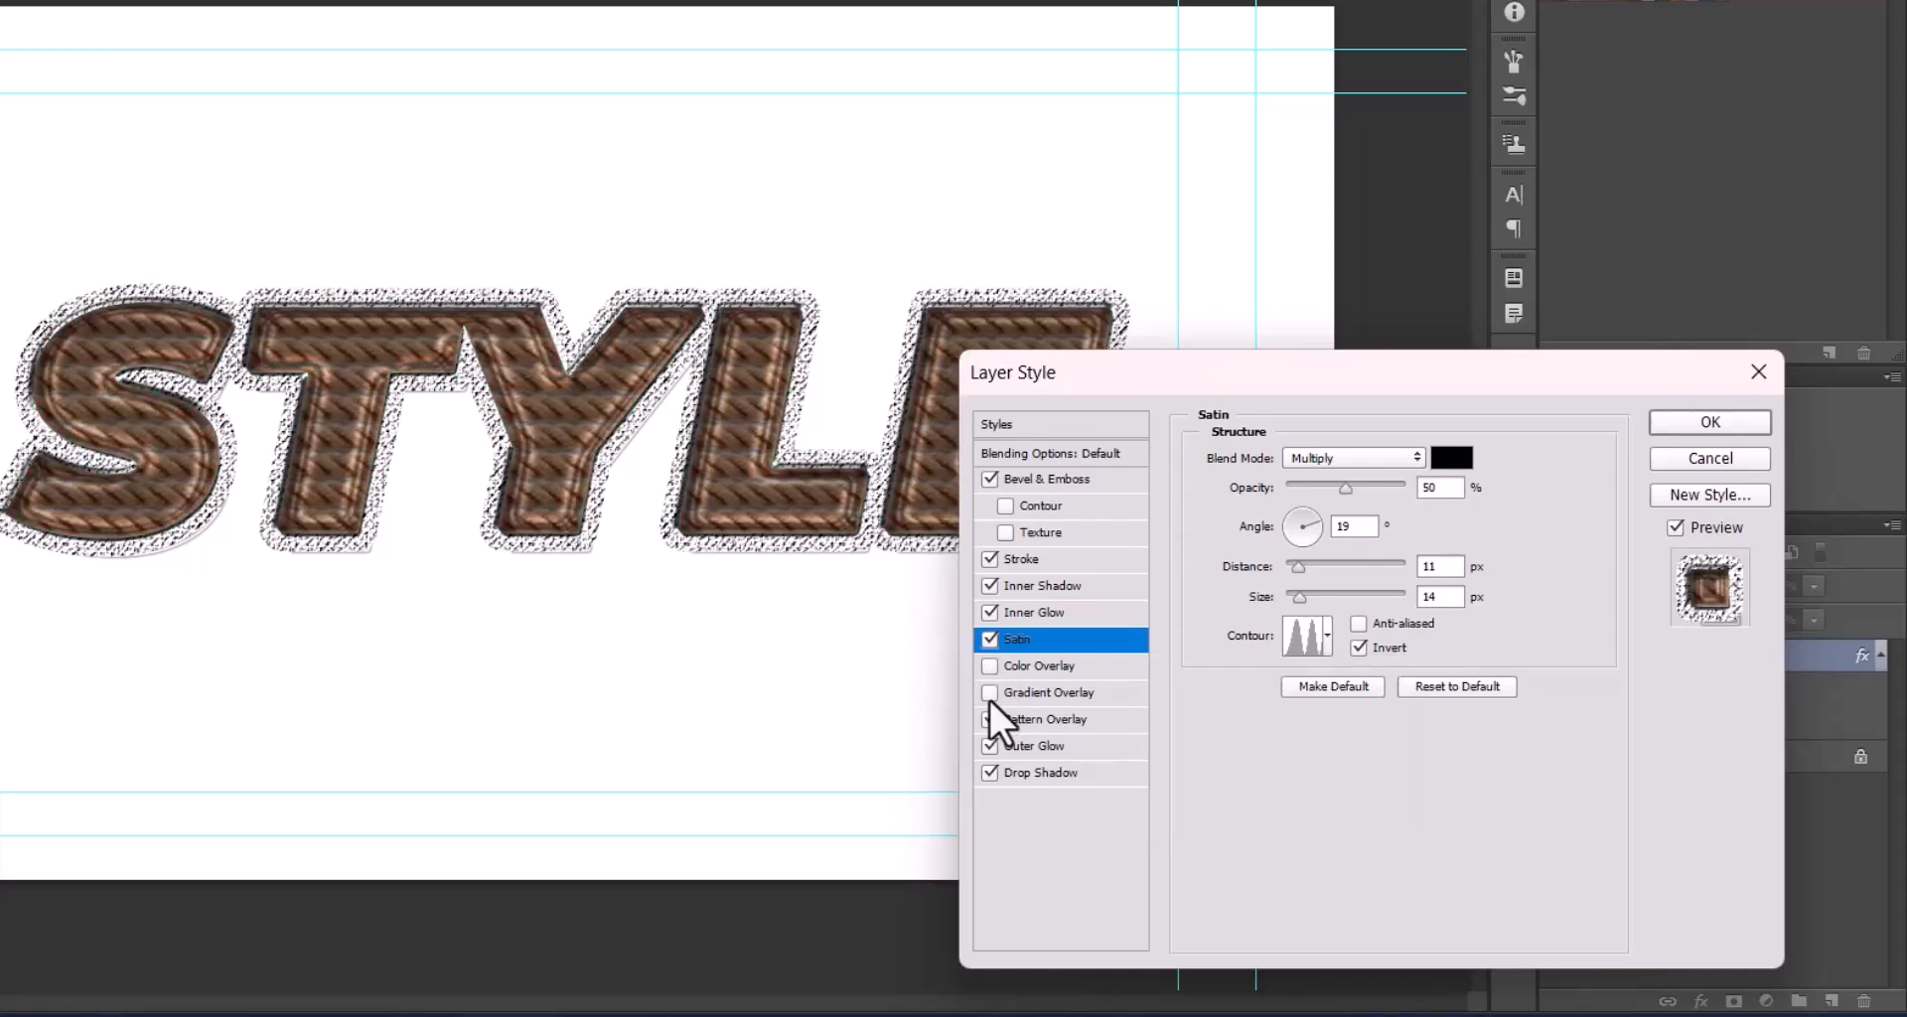
left_click(990, 693)
left_click(988, 694)
left_click(989, 666)
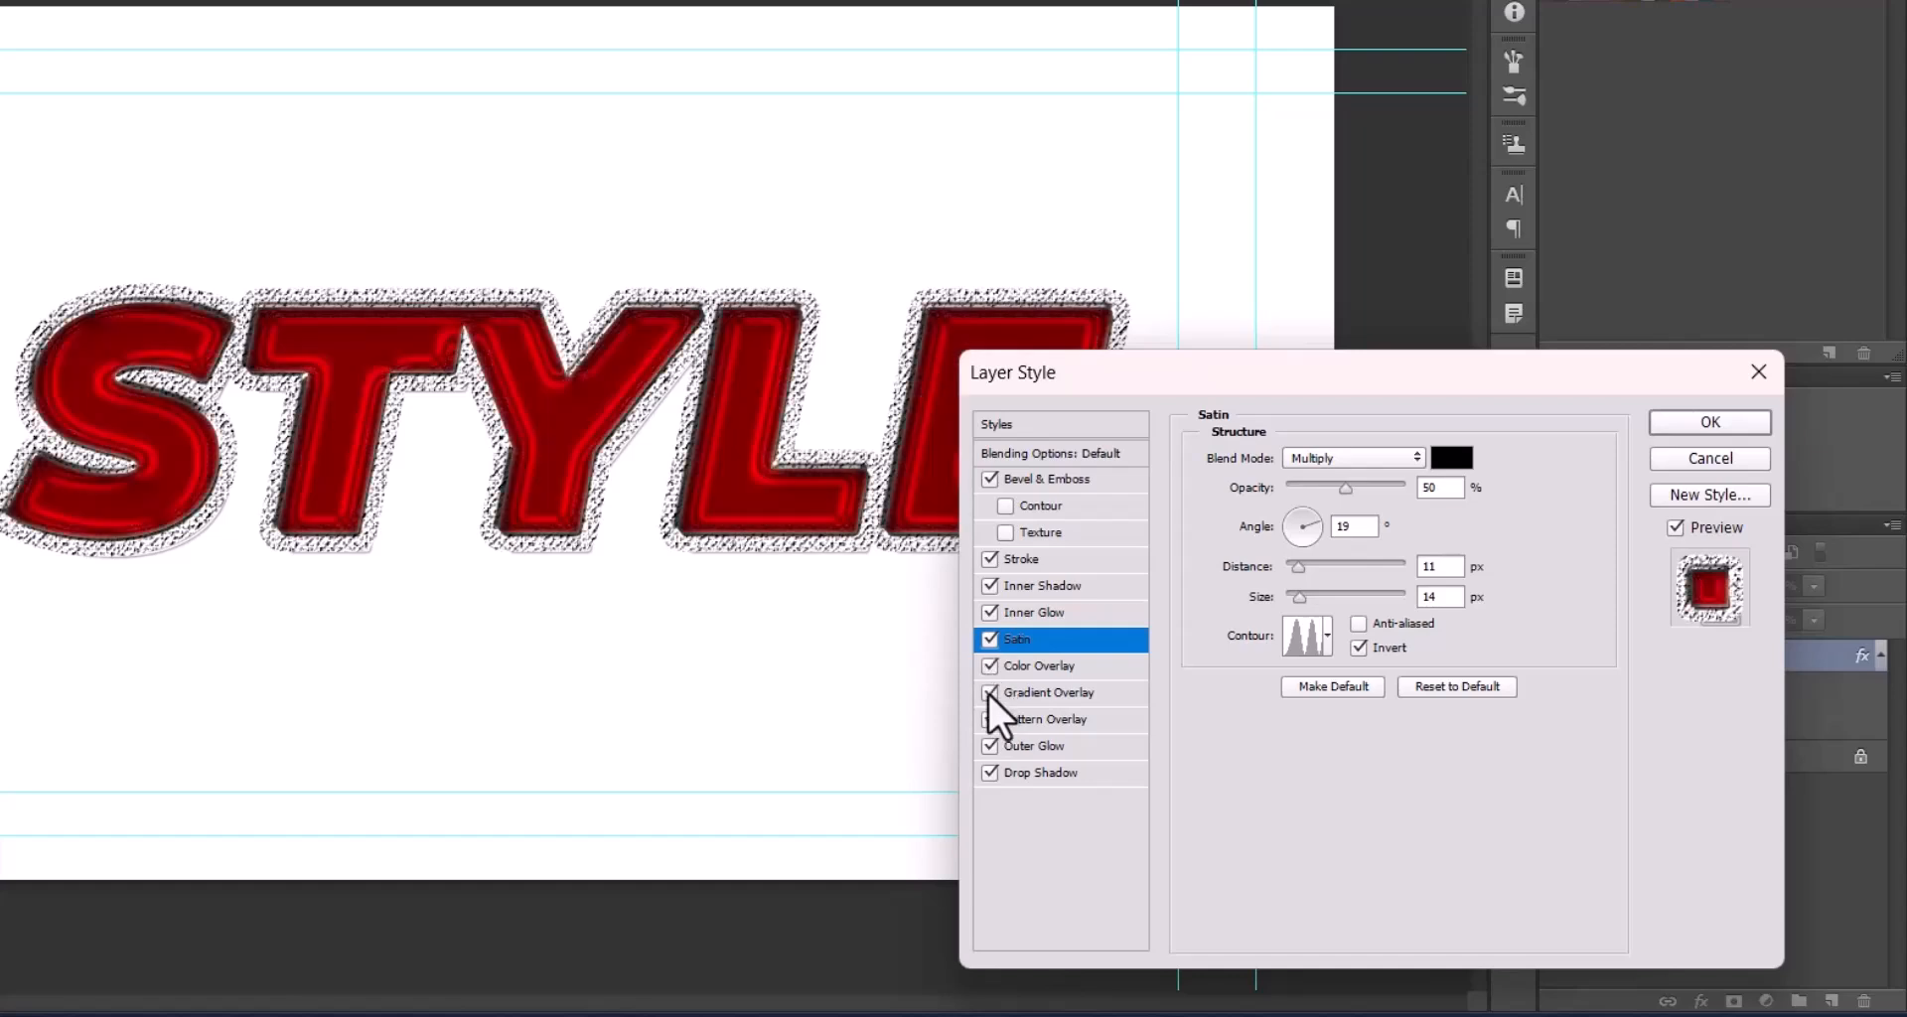
left_click(1711, 421)
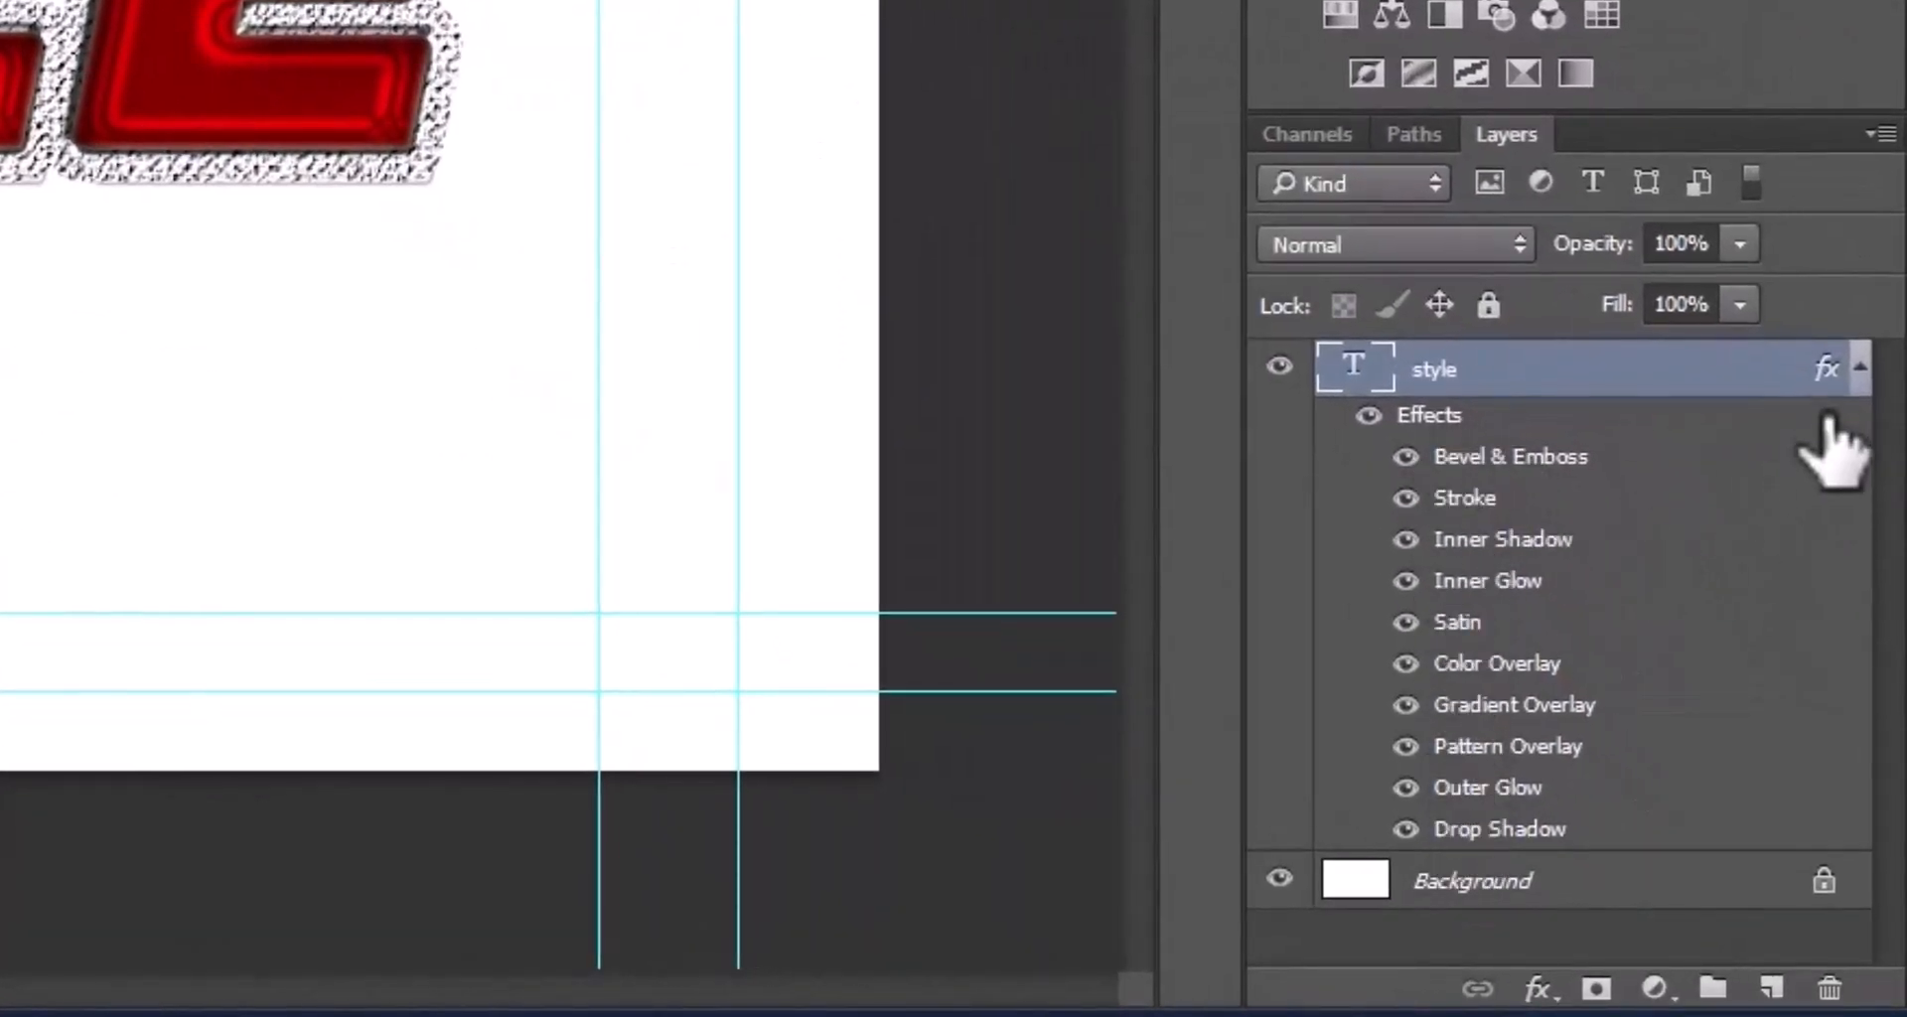
- Copy the layer style of the style text layer and collapse its effects list
left_click(1860, 369)
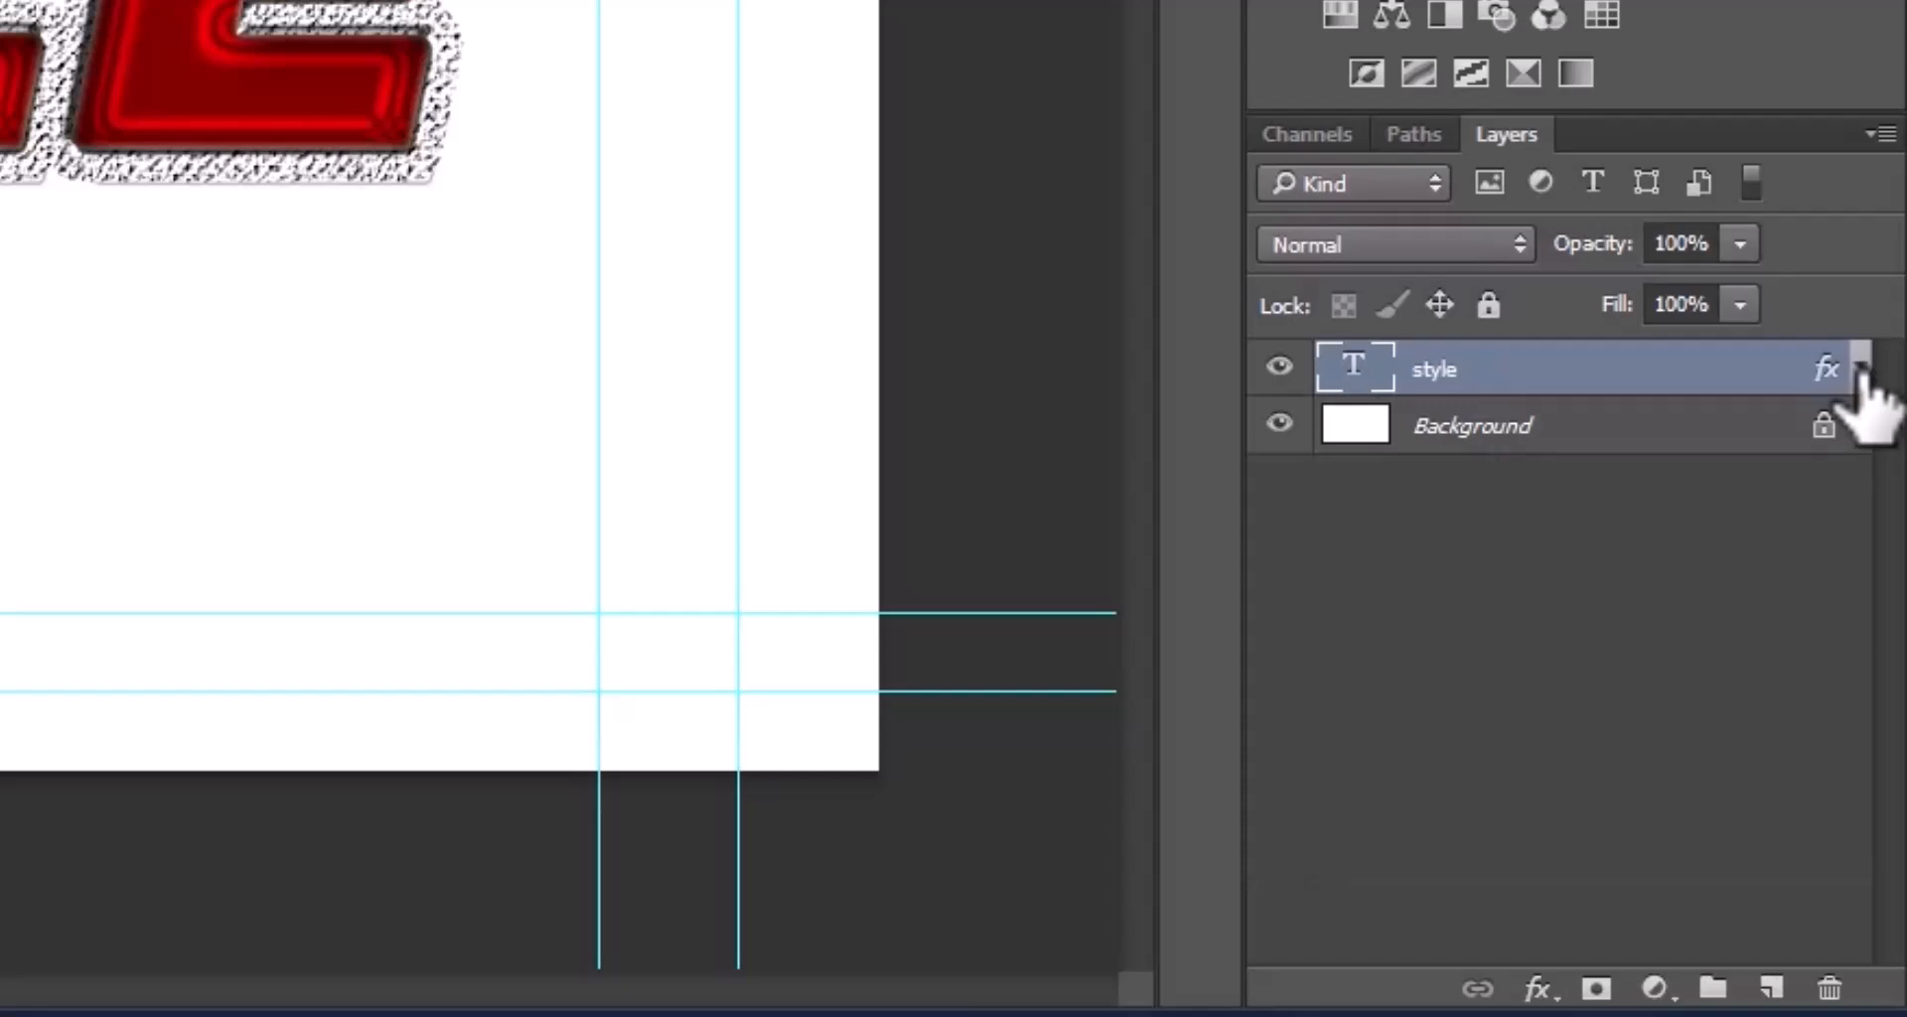
left_click(1857, 372)
right_click(1815, 376)
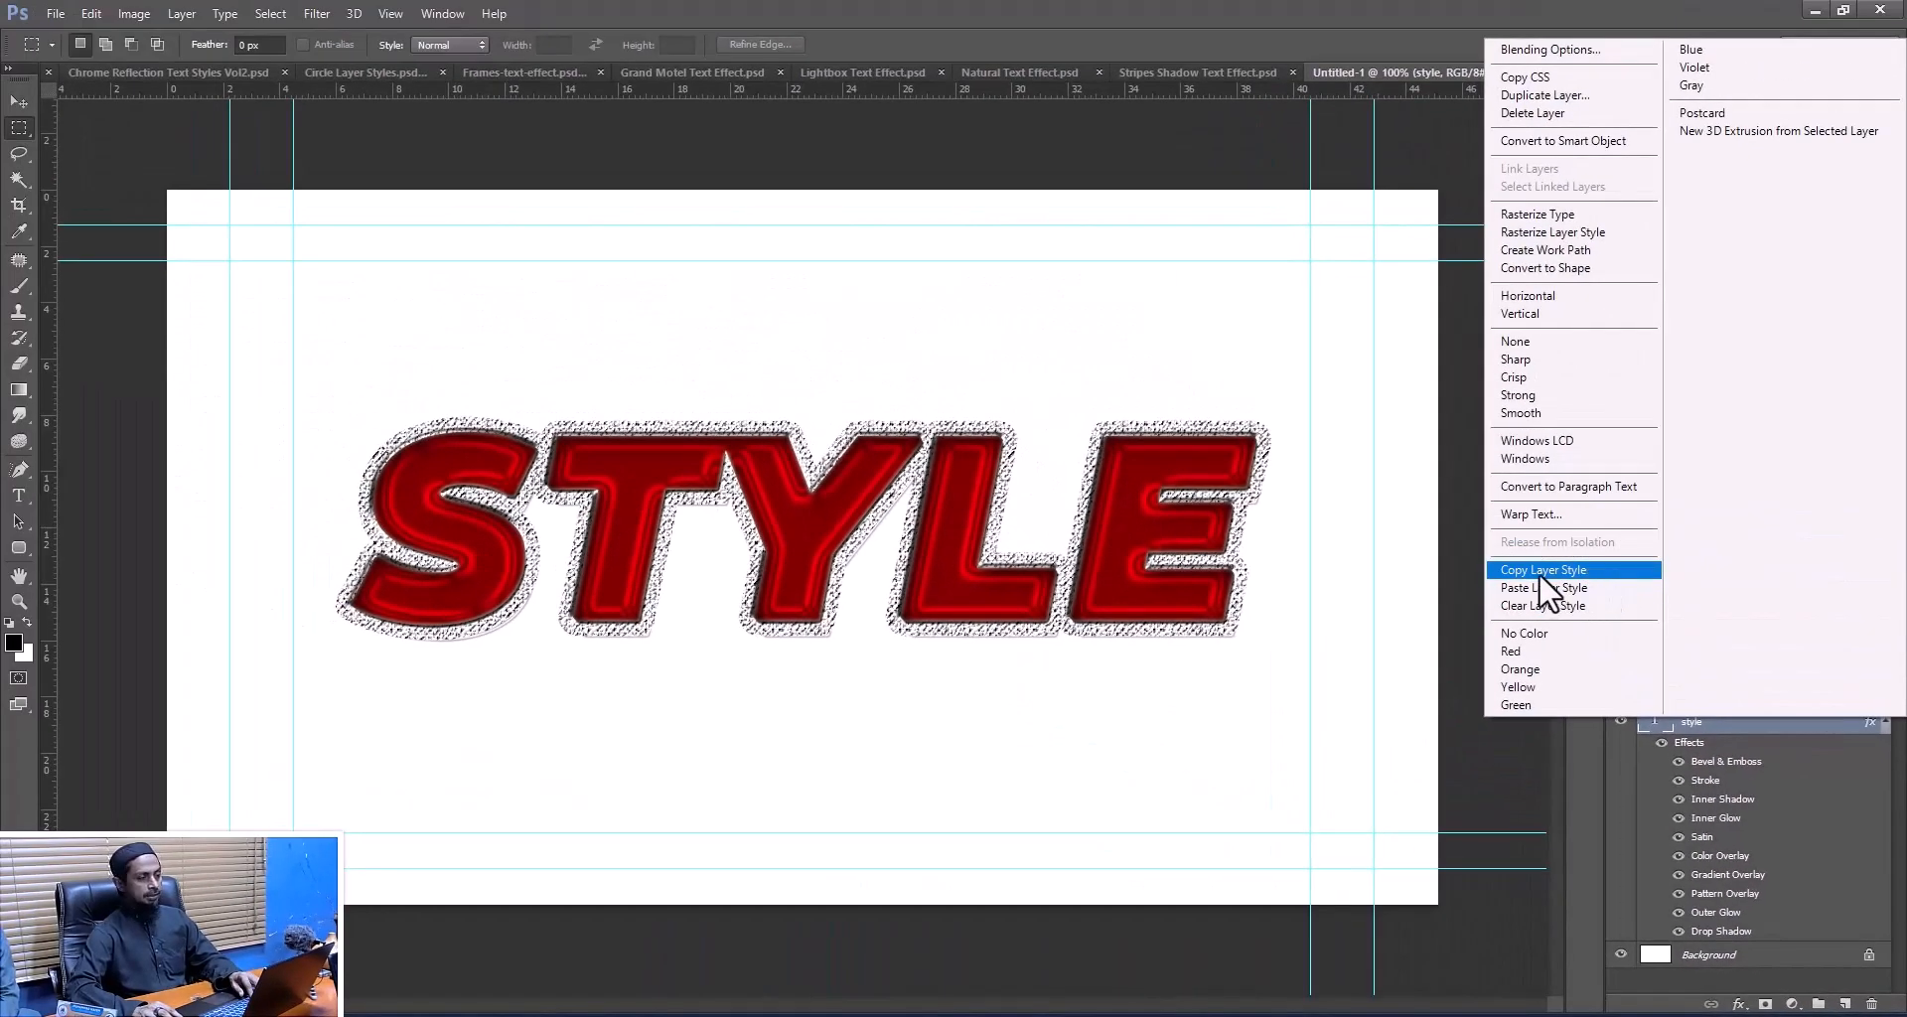
left_click(1542, 572)
left_click(1885, 723)
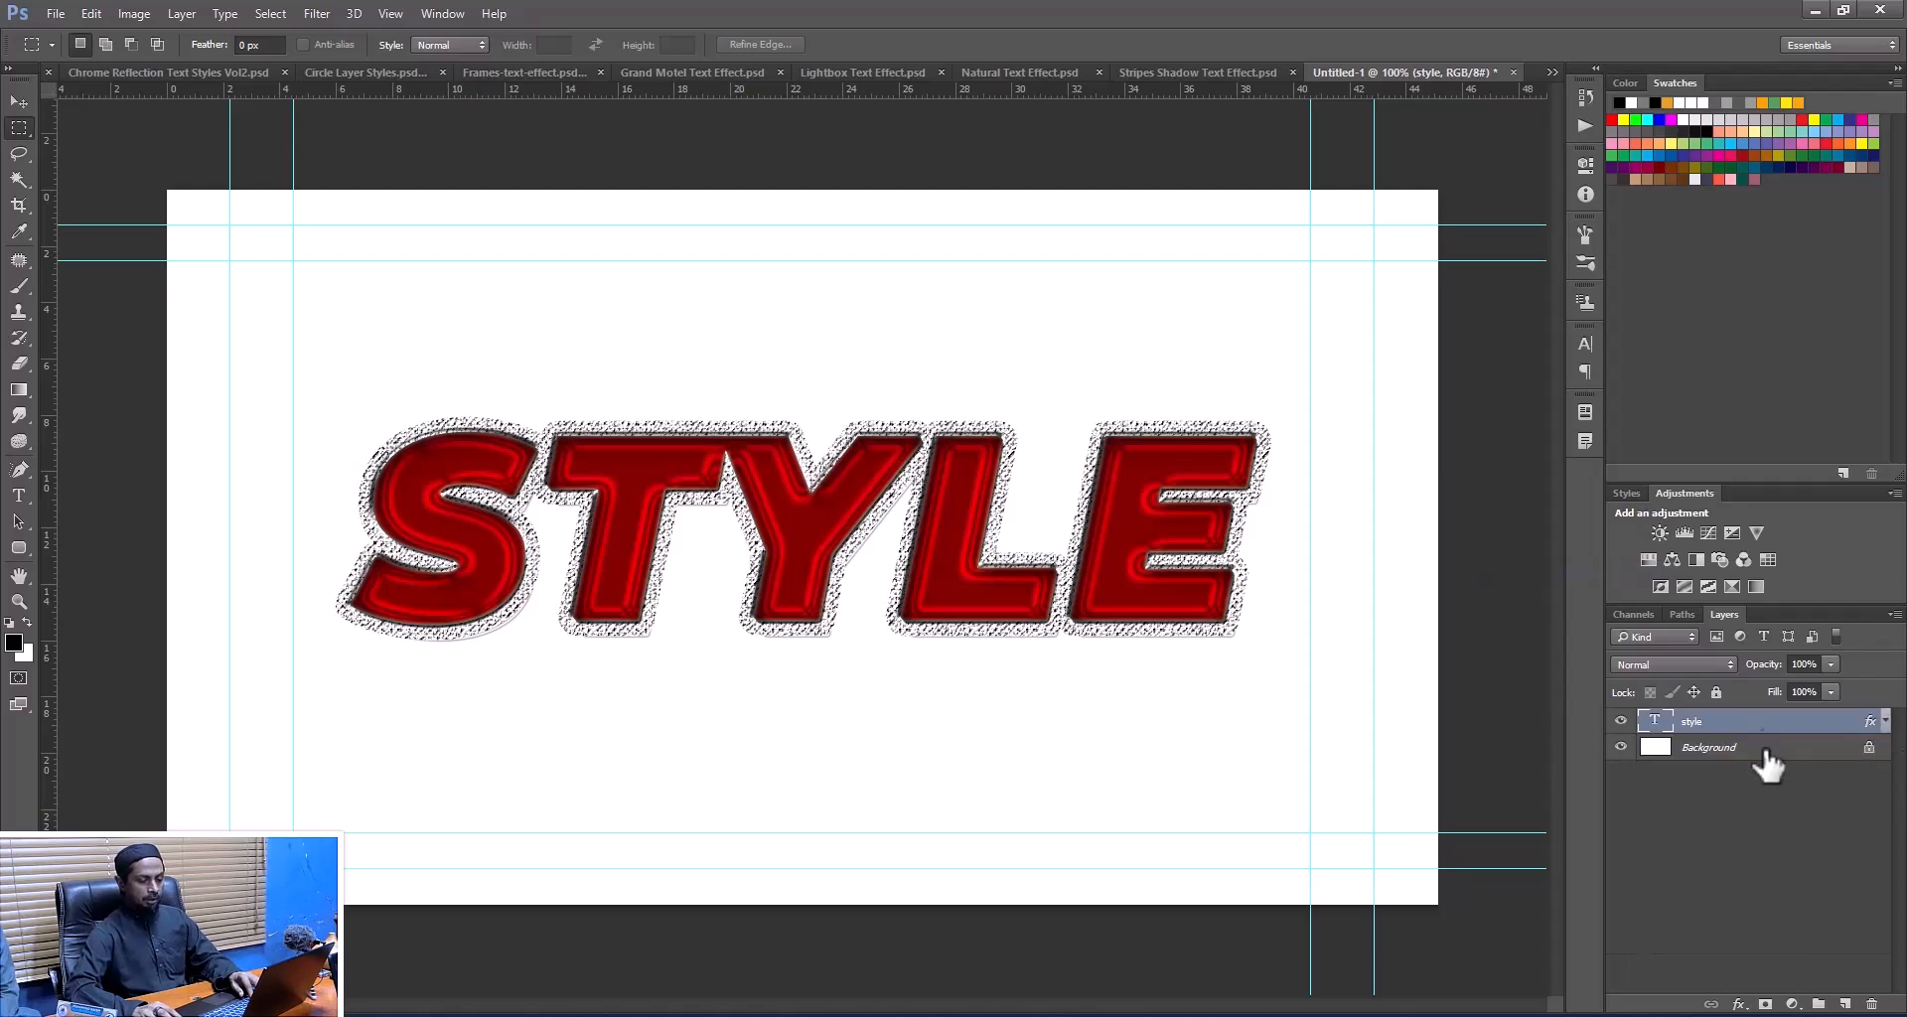
- Delete the style text layer and add a new text reading NEW to the canvas
left_click(1872, 1003)
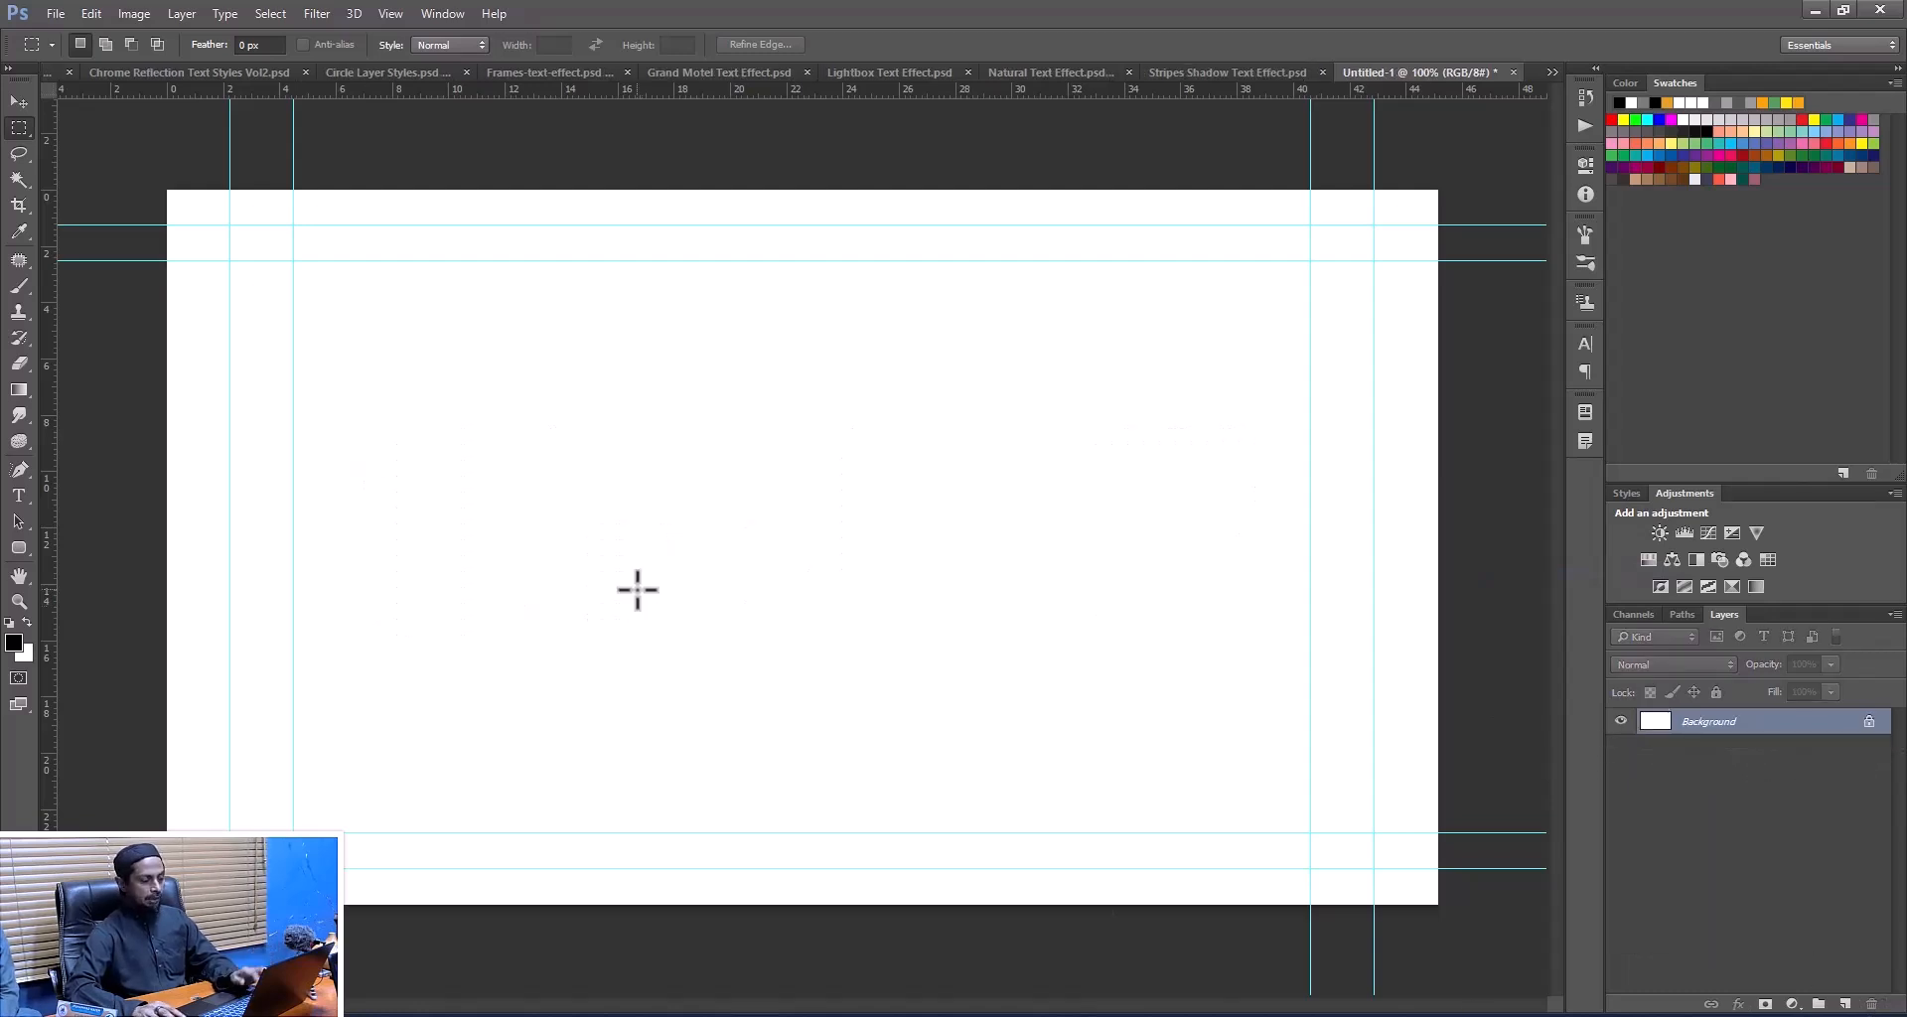
left_click(16, 493)
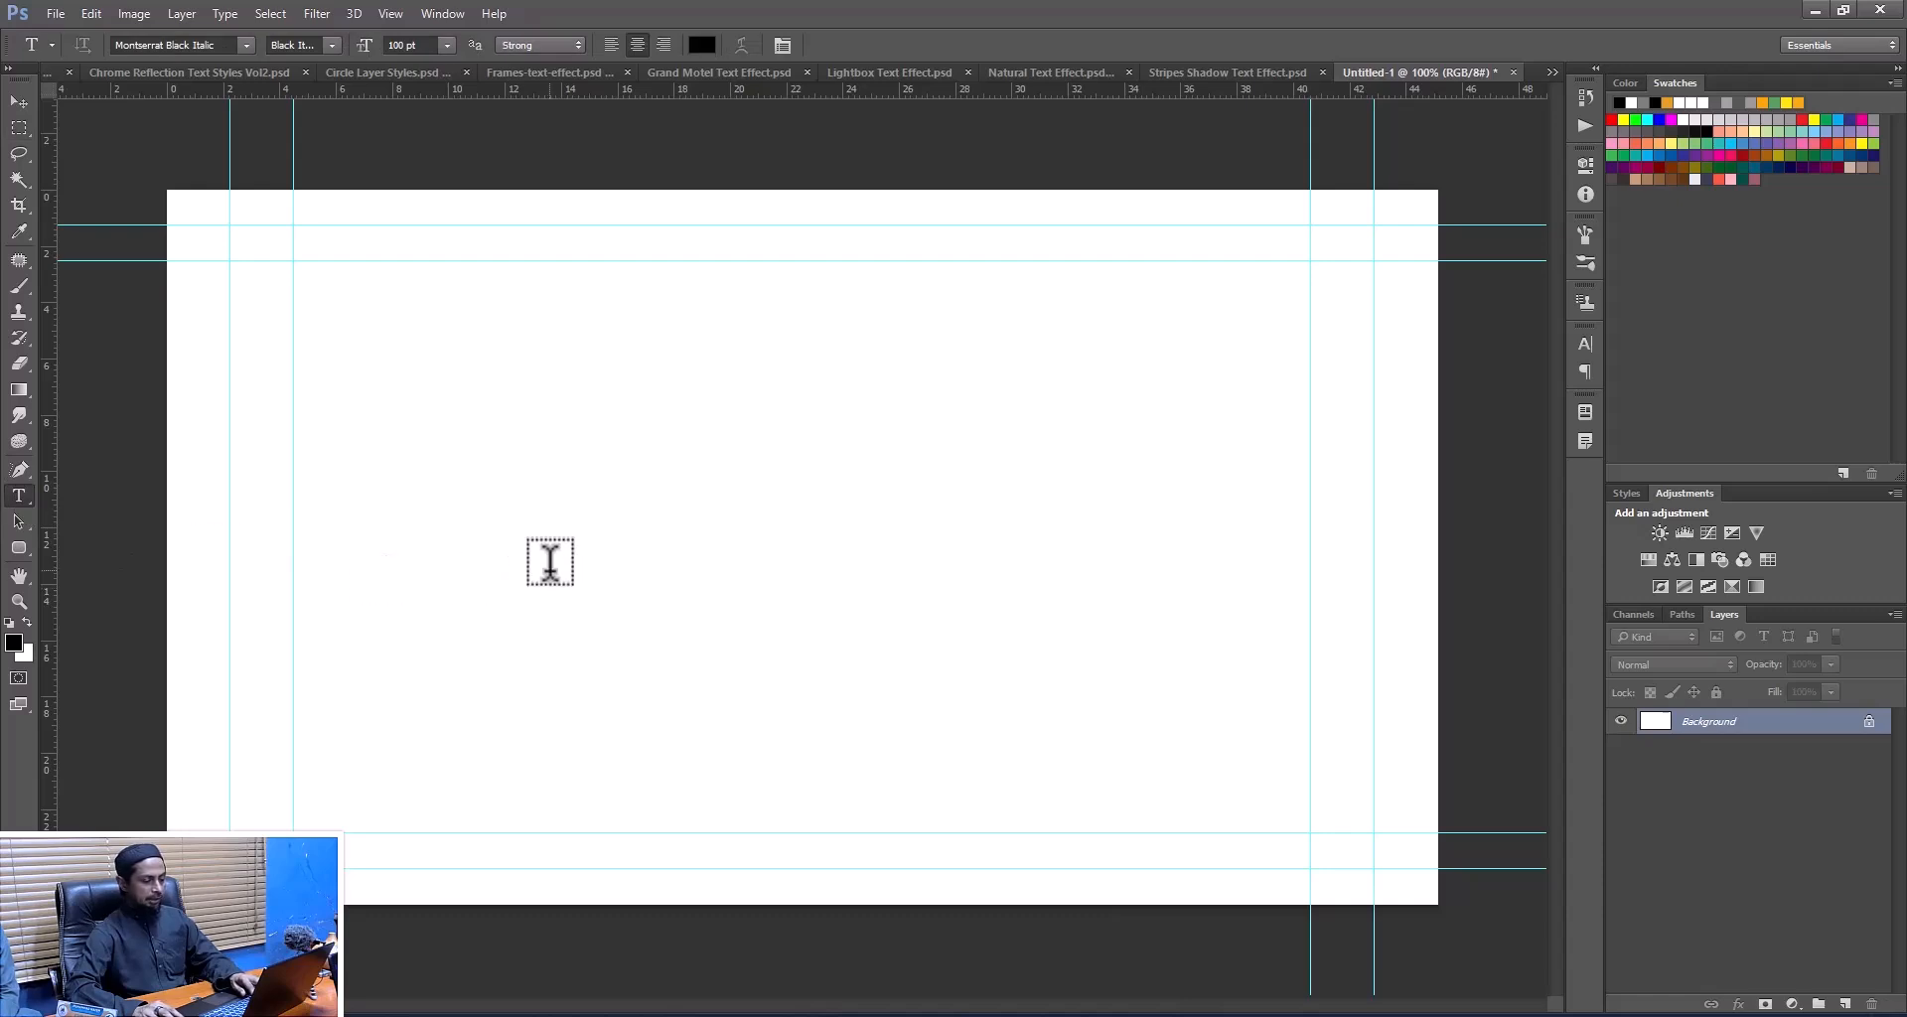
left_click(550, 562)
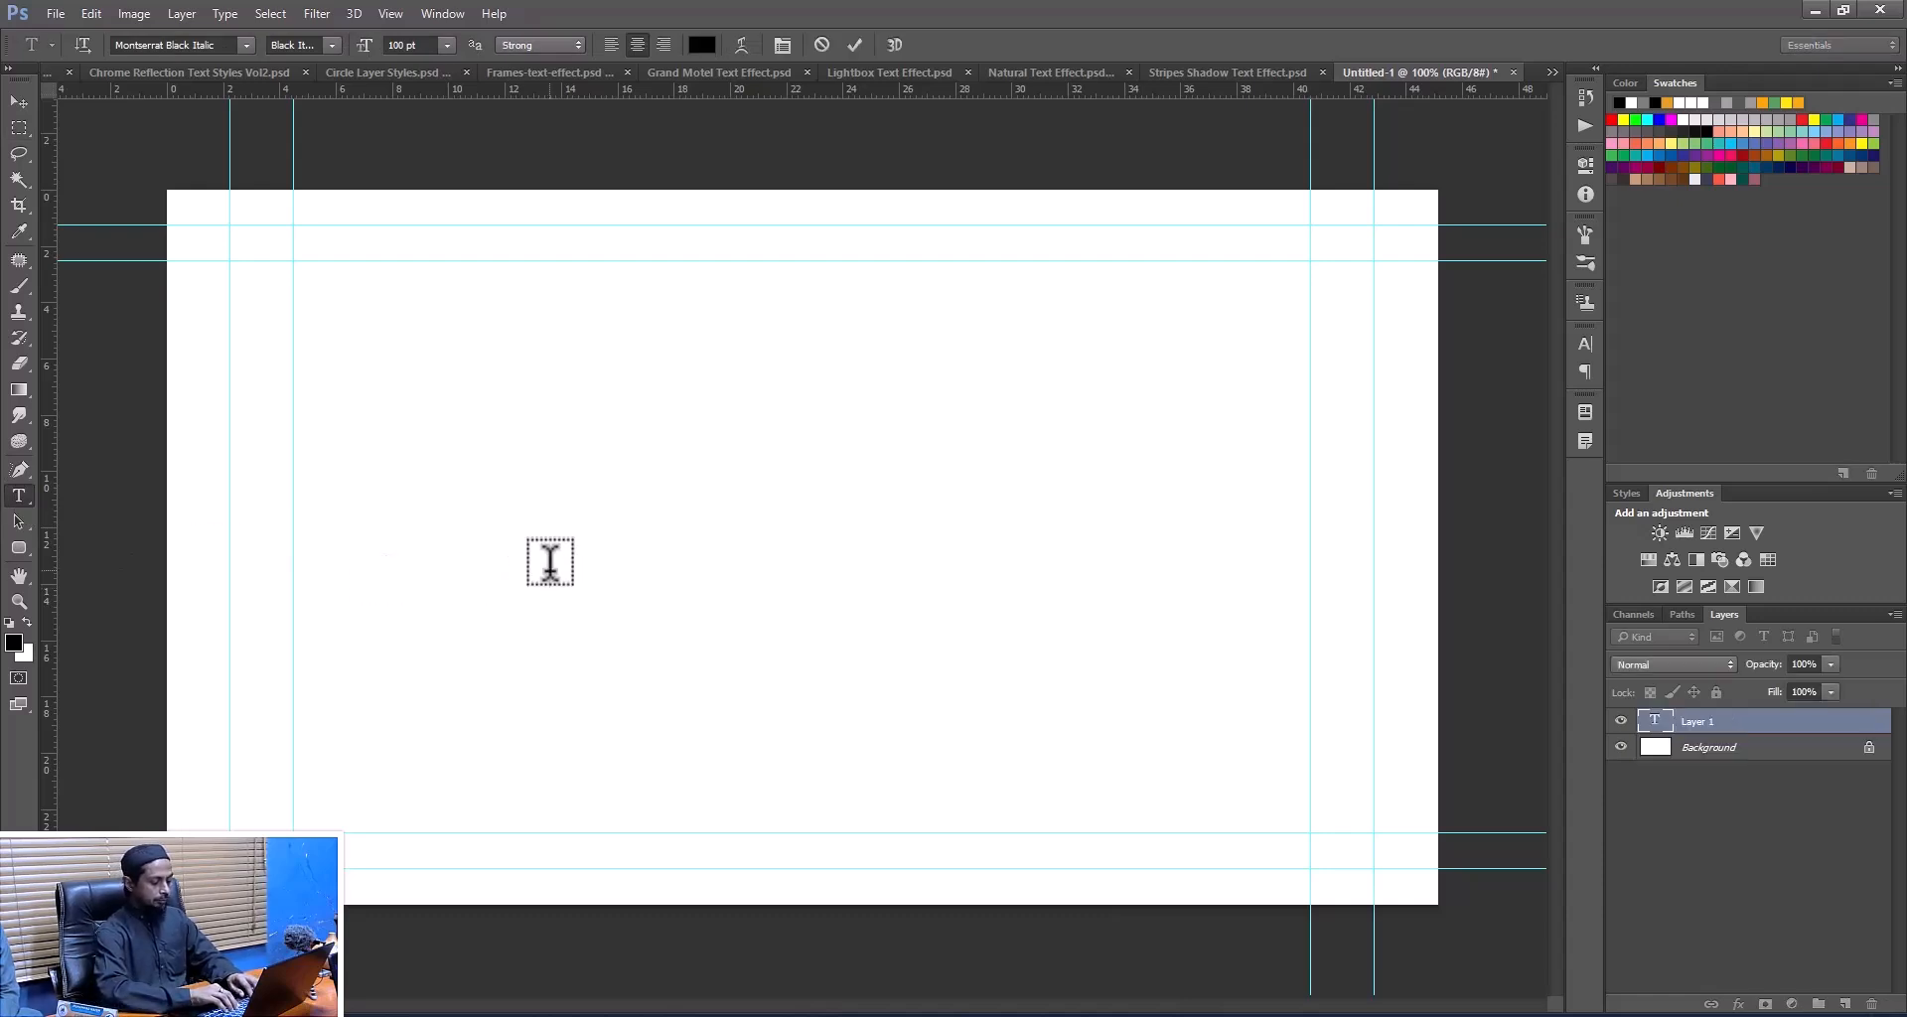
type("NEW")
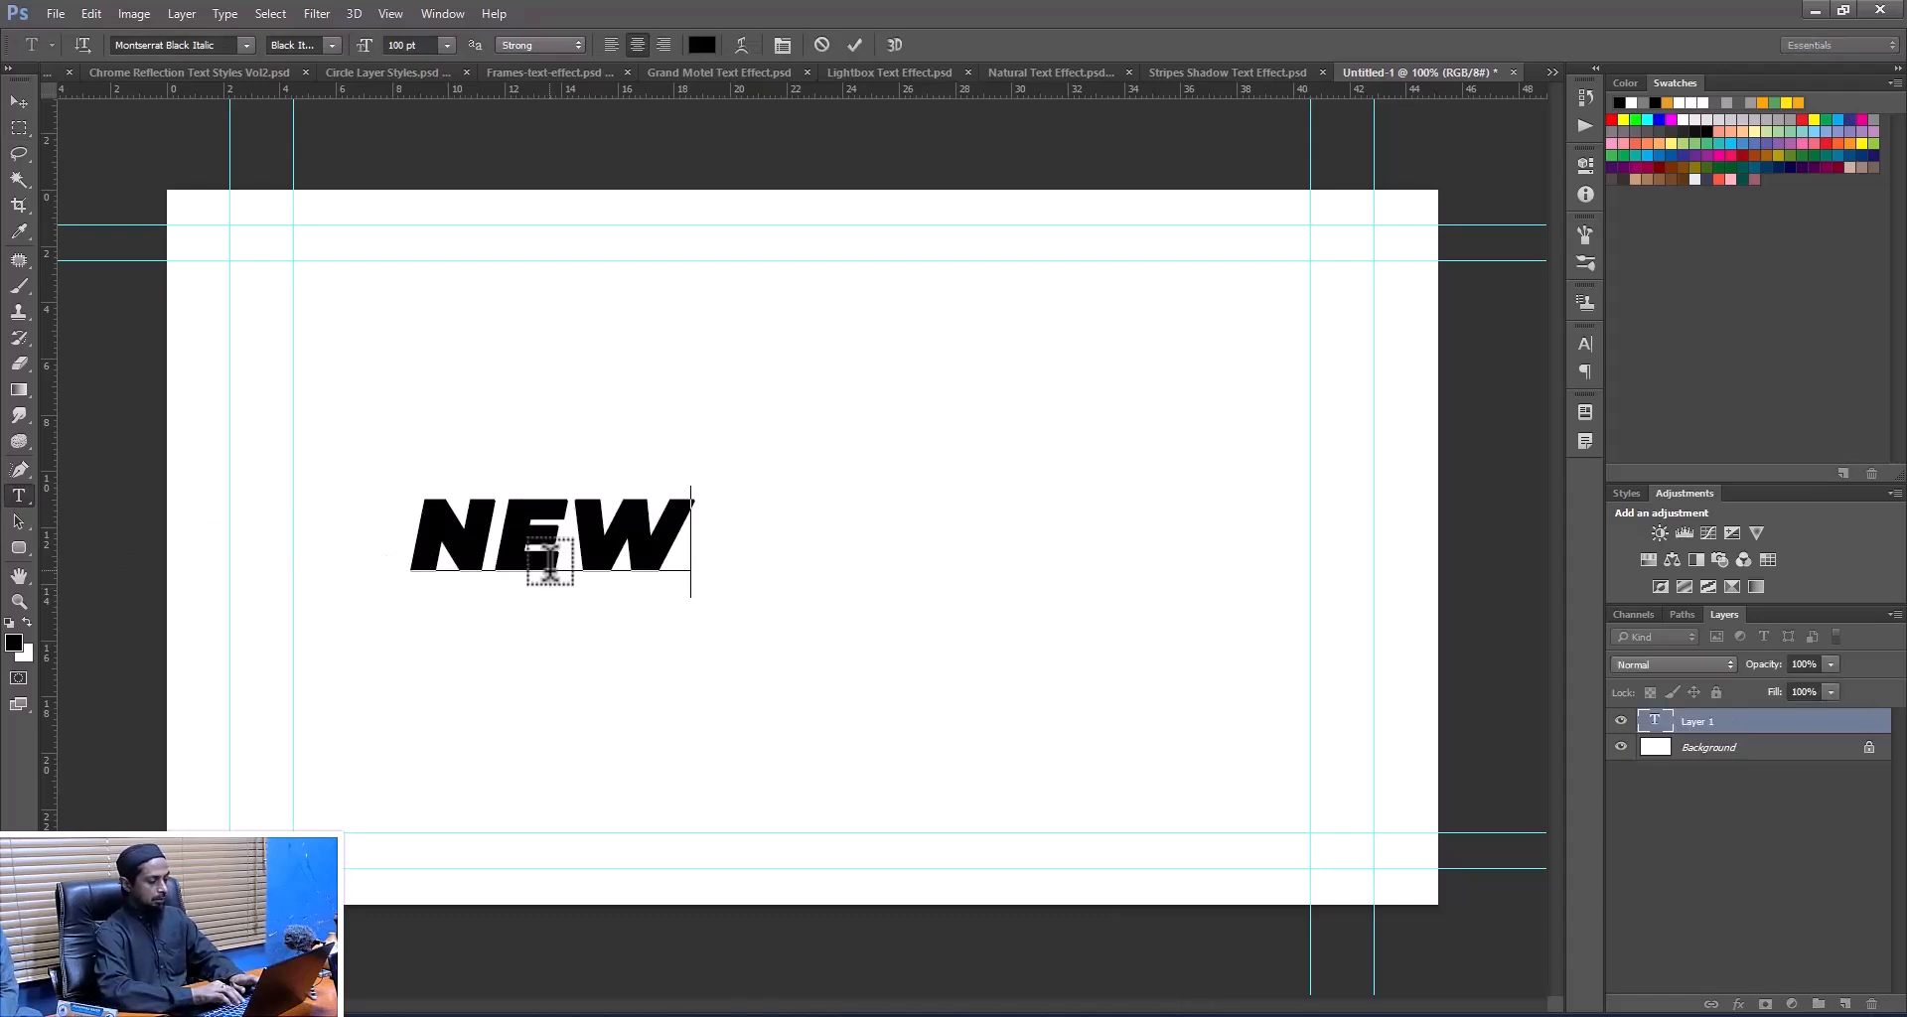
- Scale the NEW text up to a large heading and position it around the middle of the canvas
left_click(20, 100)
key("ctrl+t")
left_click_drag(695, 596, 1154, 775)
left_click_drag(966, 660, 978, 603)
key("Return")
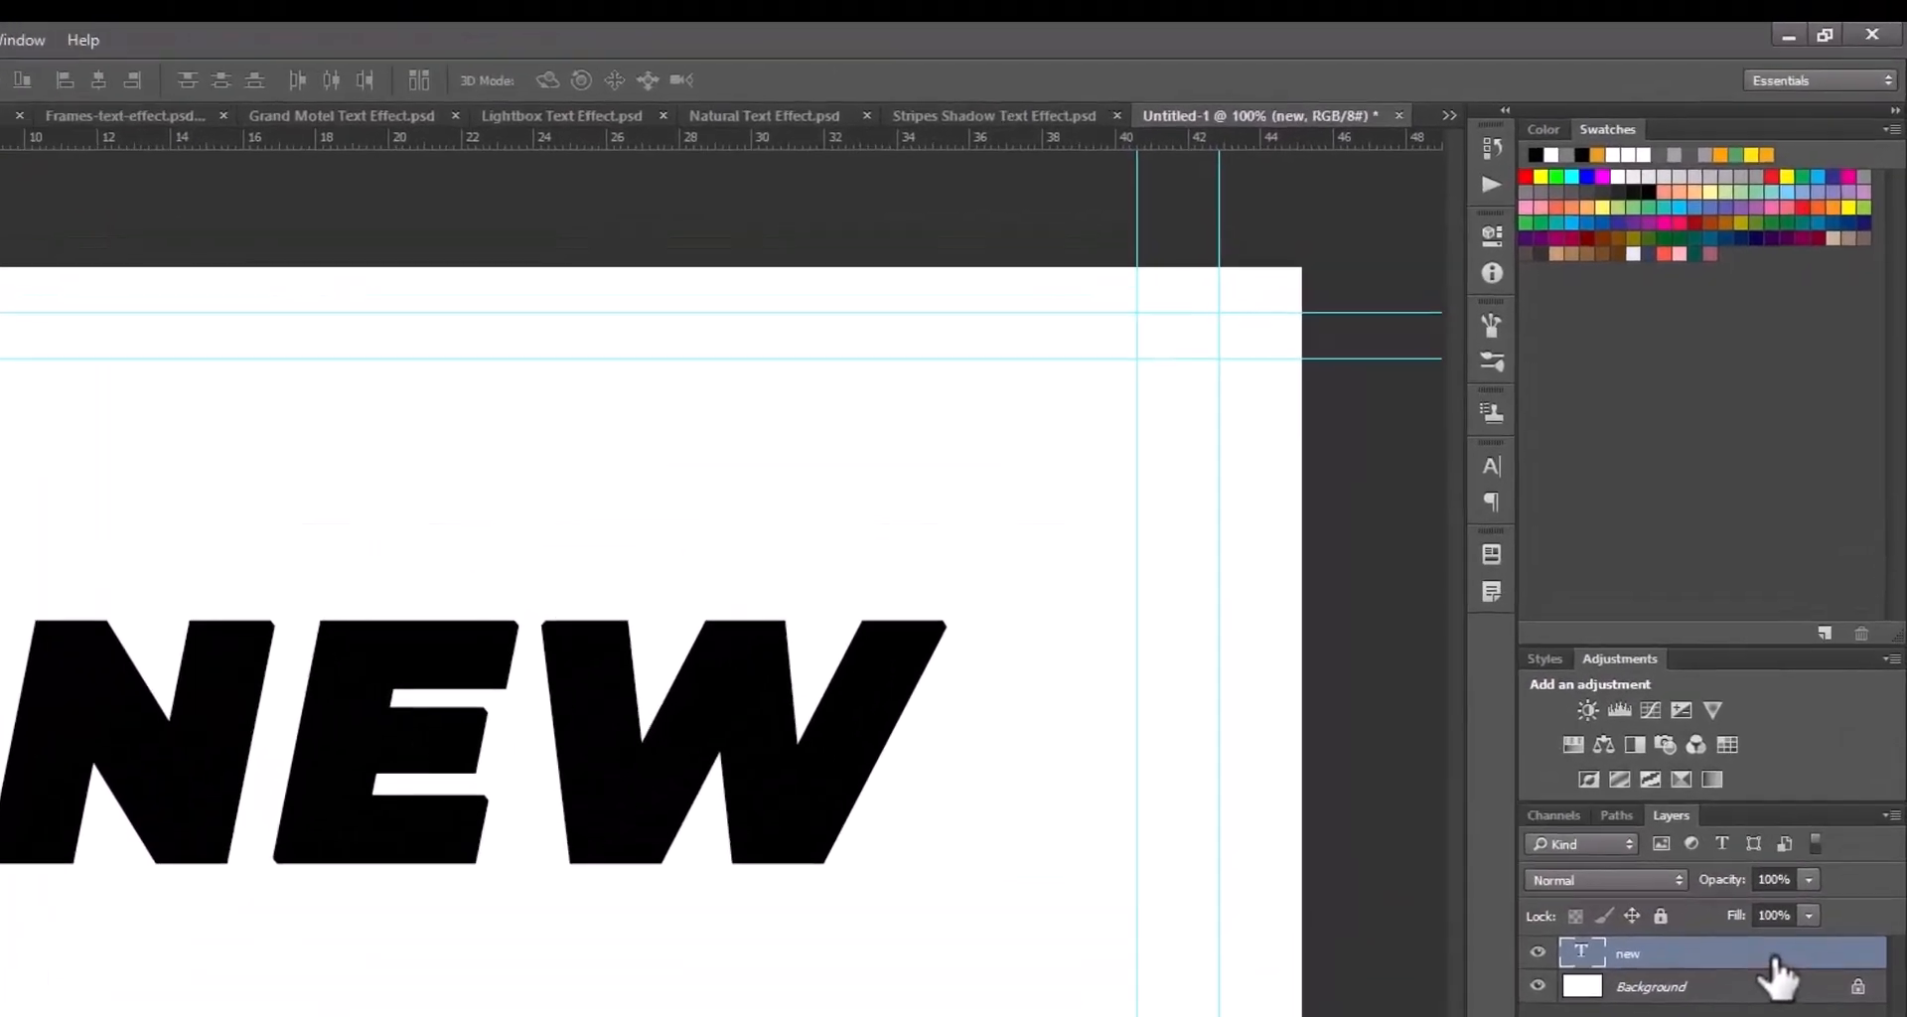
- Paste the copied layer style onto the new text layer and collapse its effects list
right_click(1778, 723)
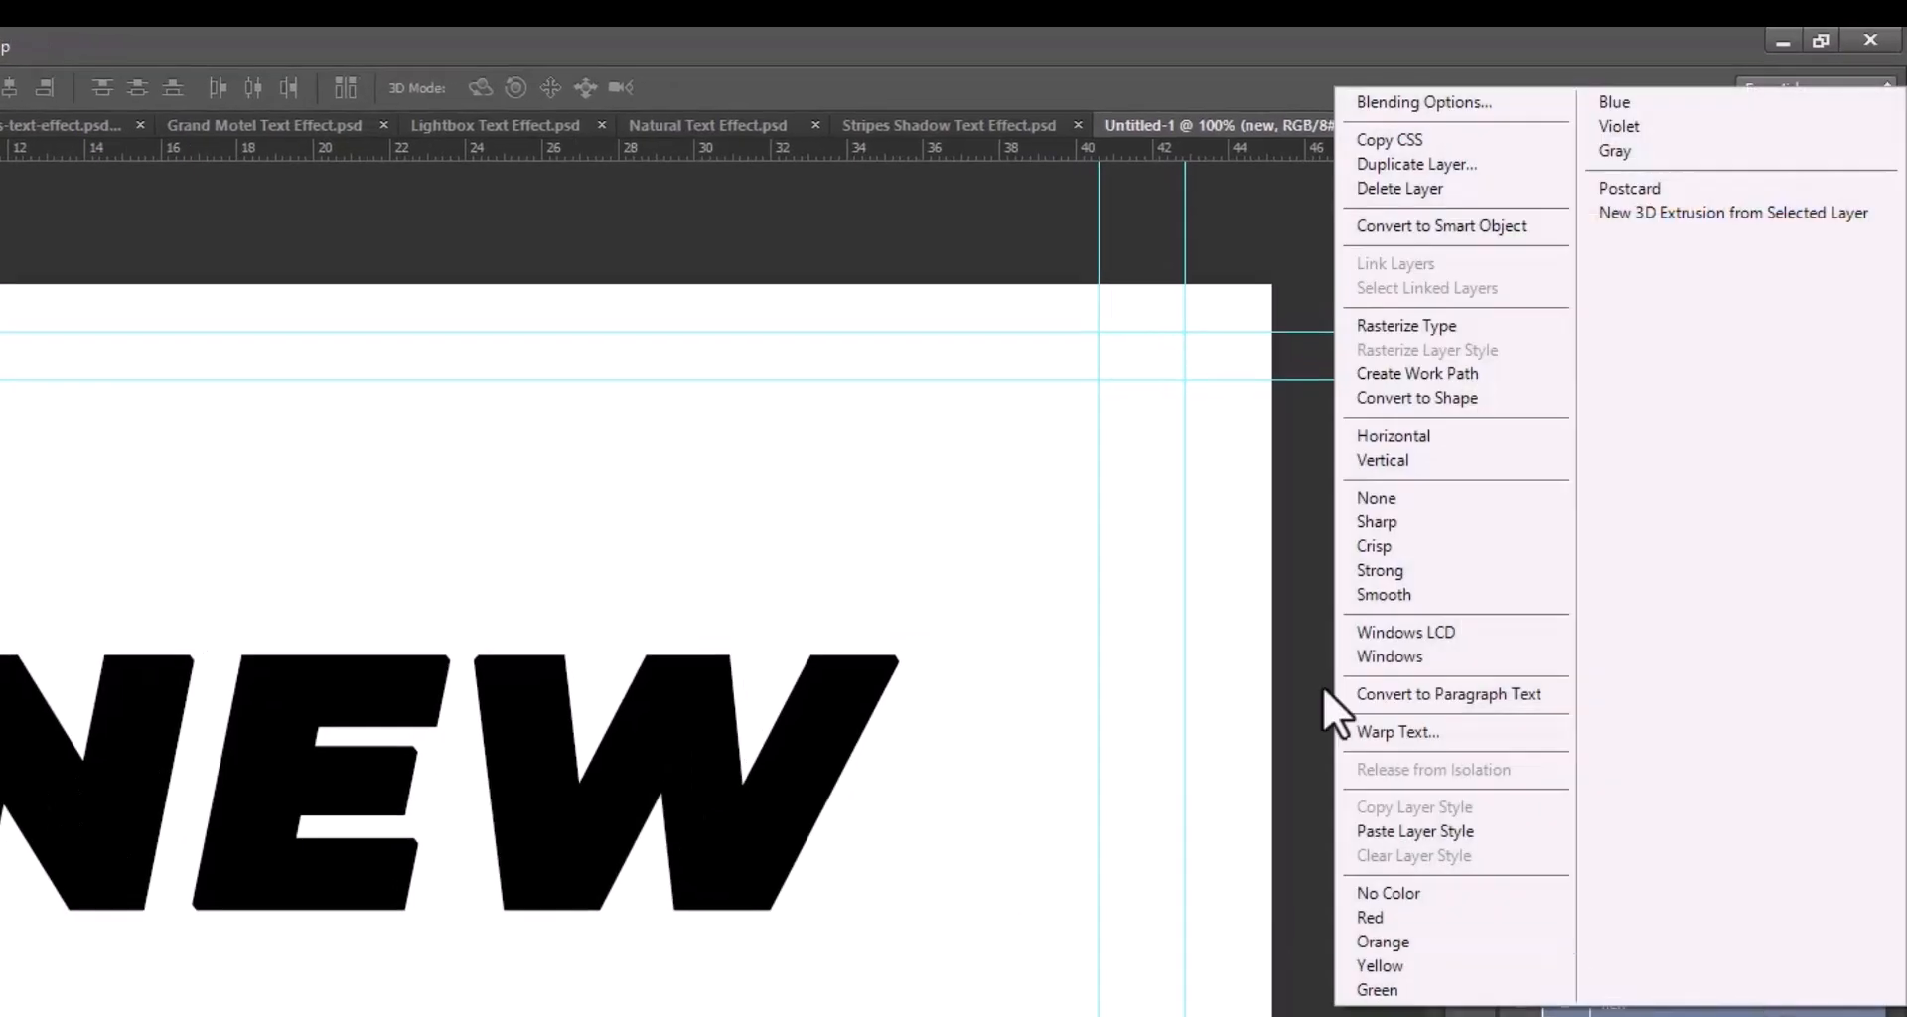
left_click(1431, 831)
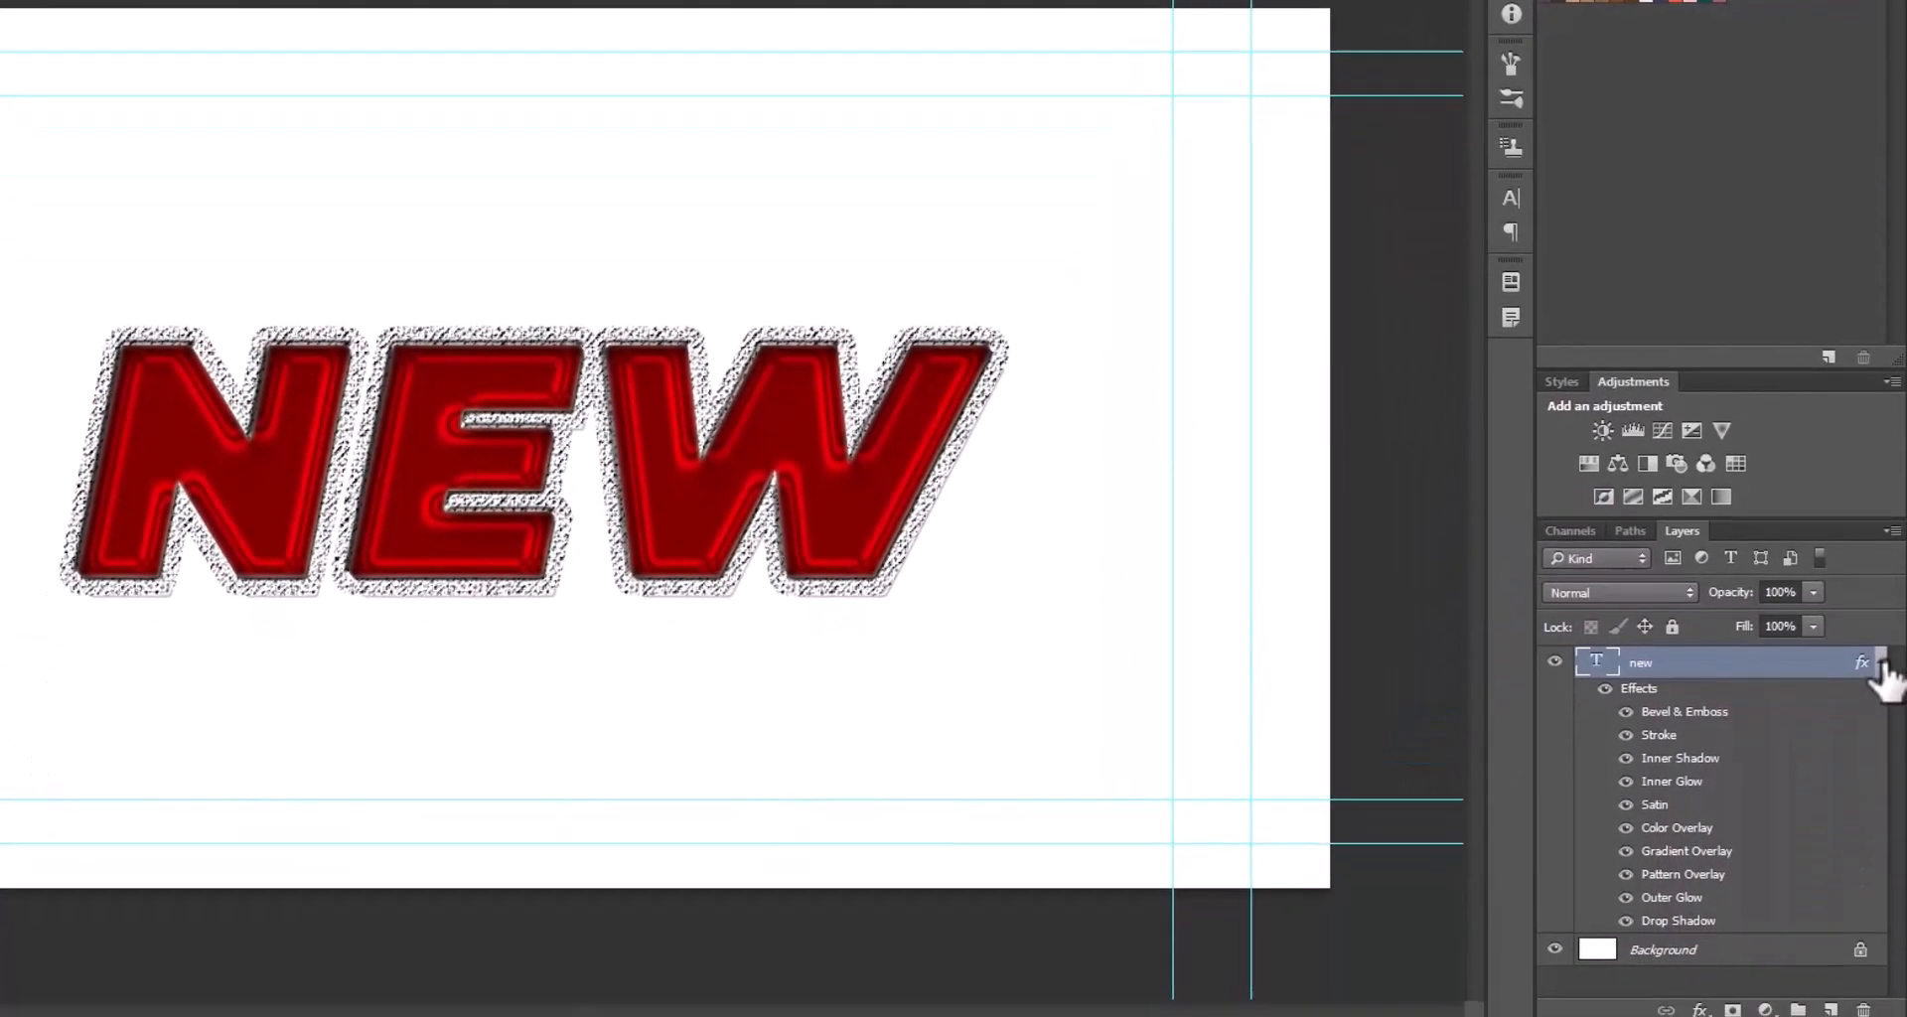
left_click(1879, 871)
- Save the new text layer's look as a style preset named MyStyle including layer effects and blending options, and display the style presets
double_click(1849, 670)
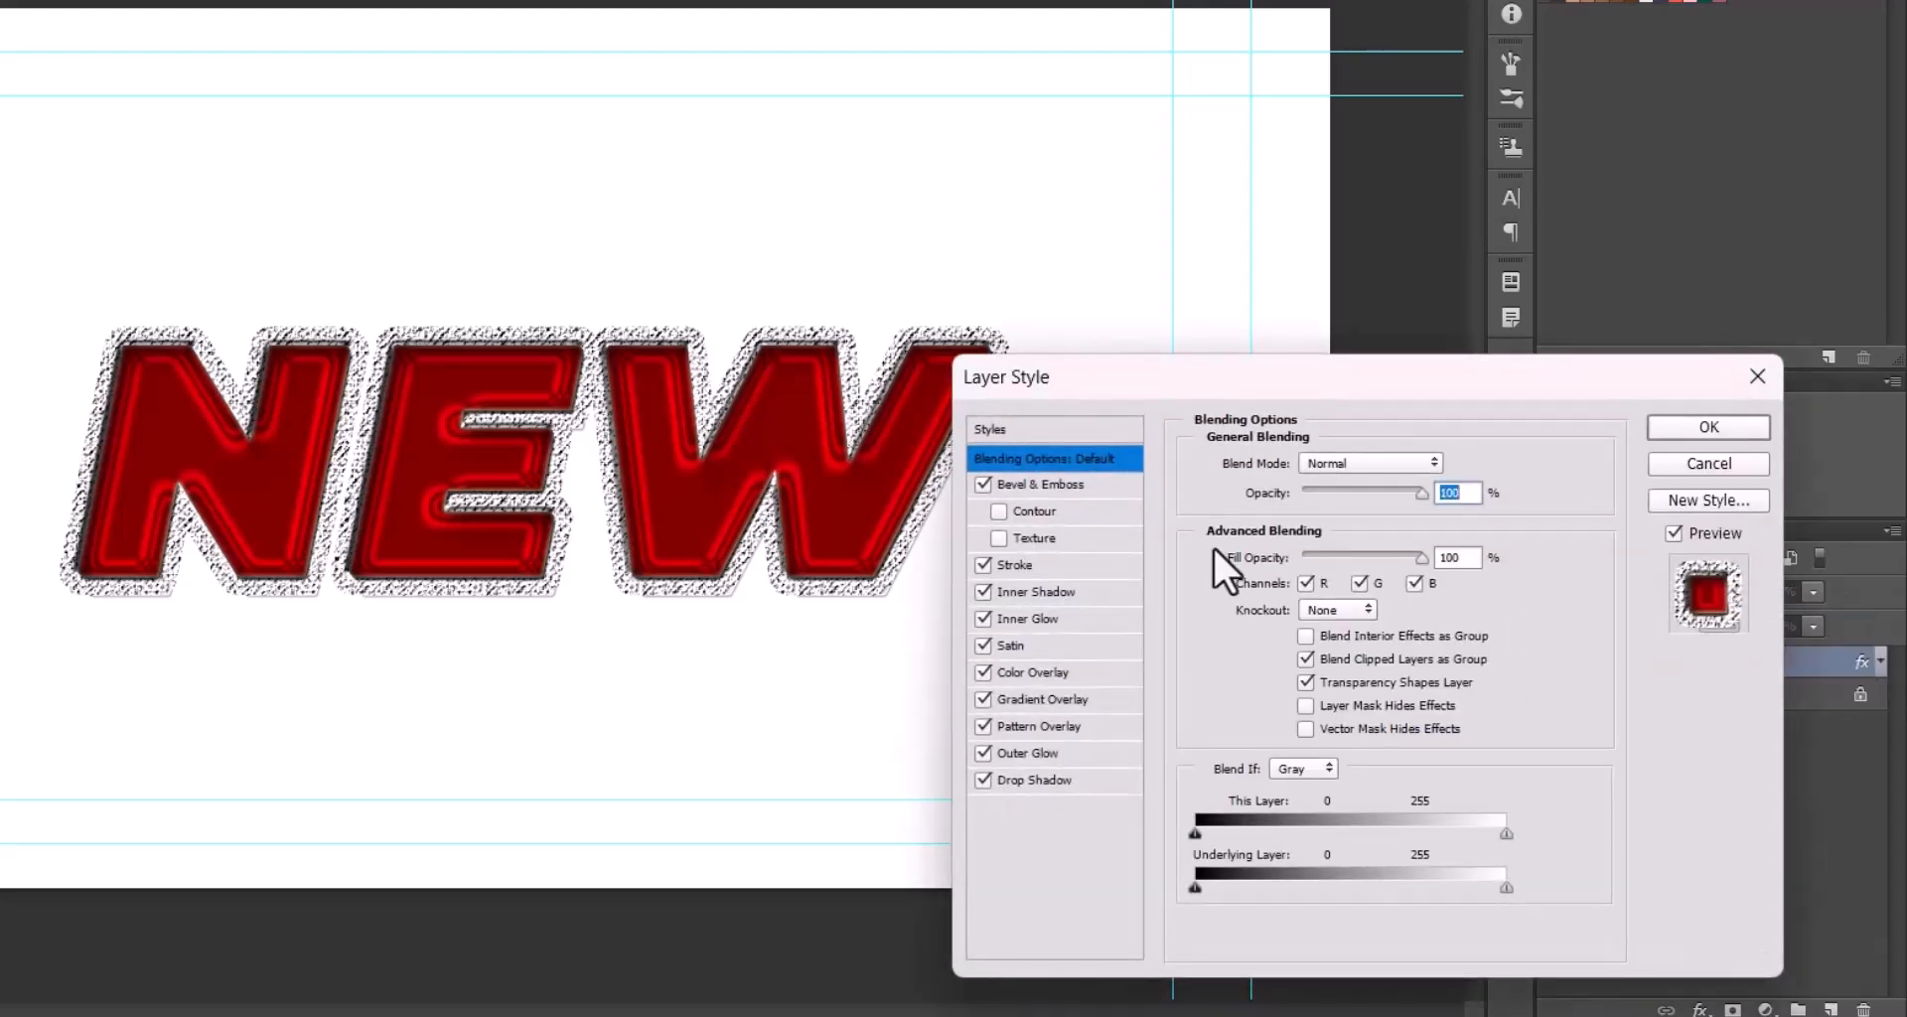
left_click(1696, 499)
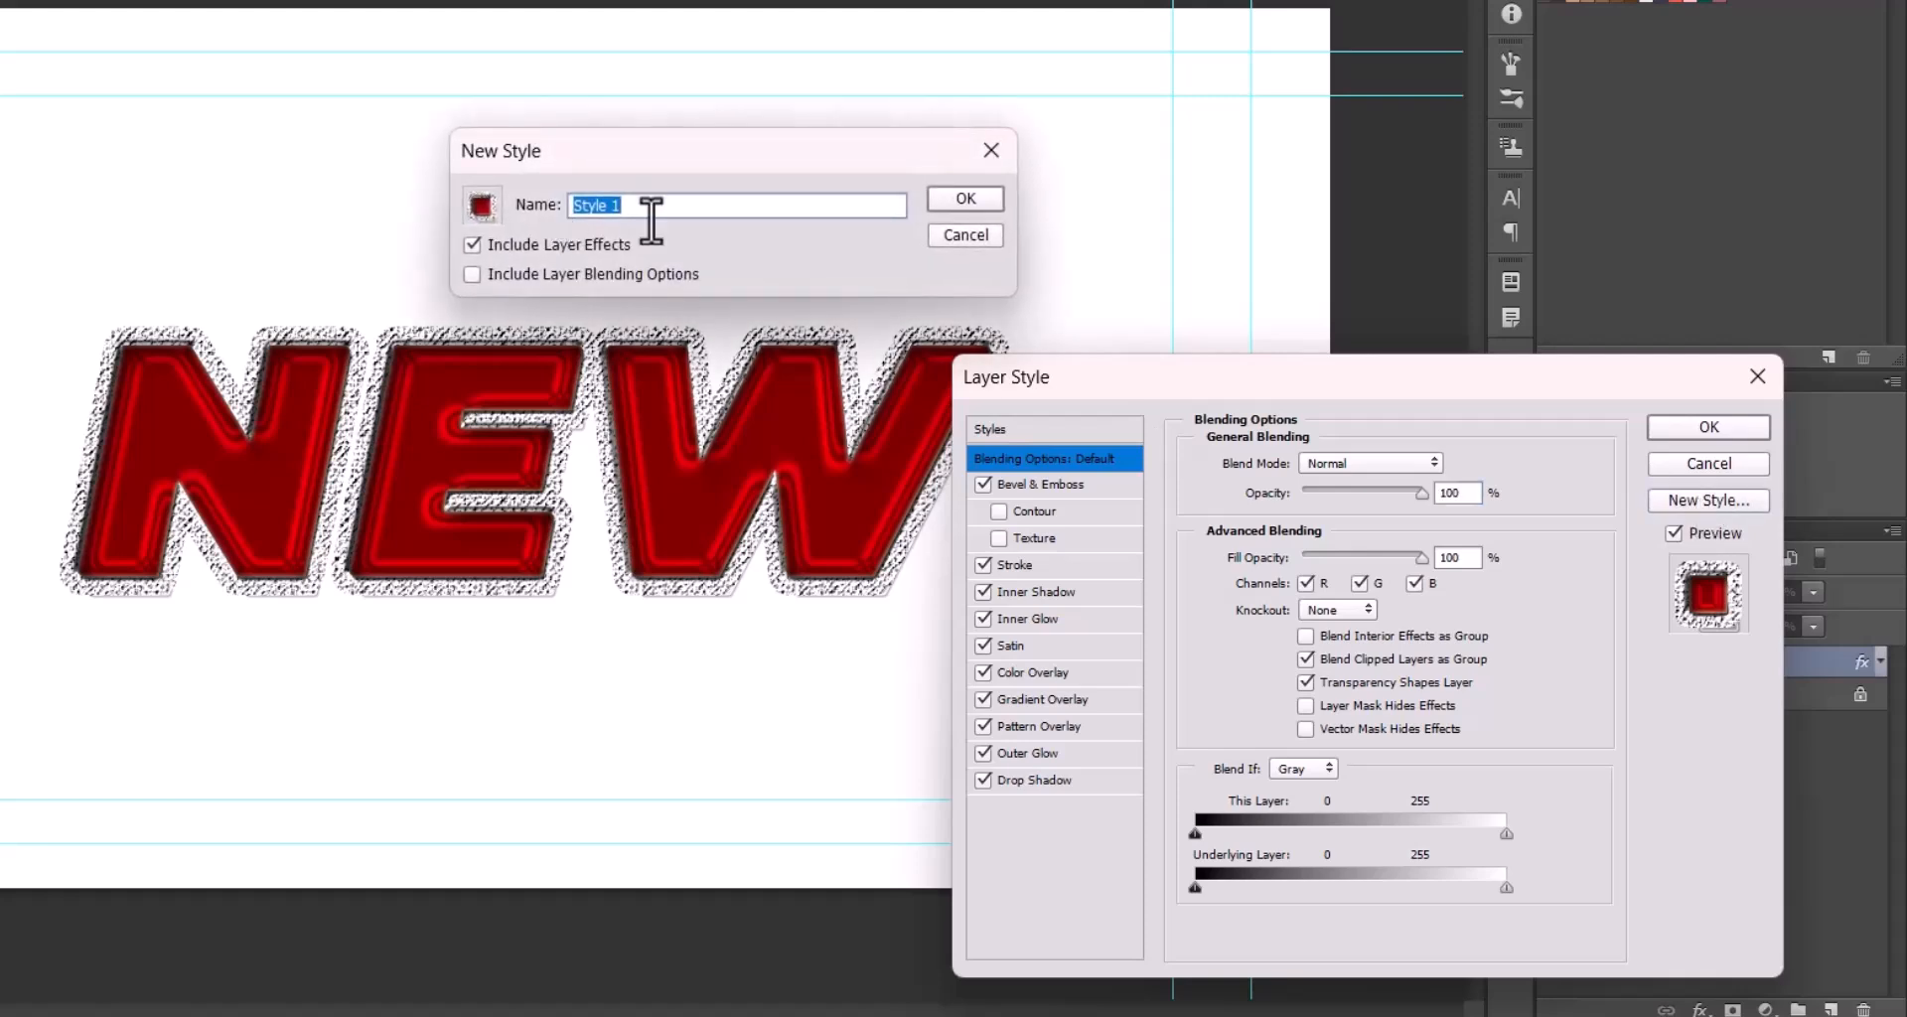
type("MyStyle")
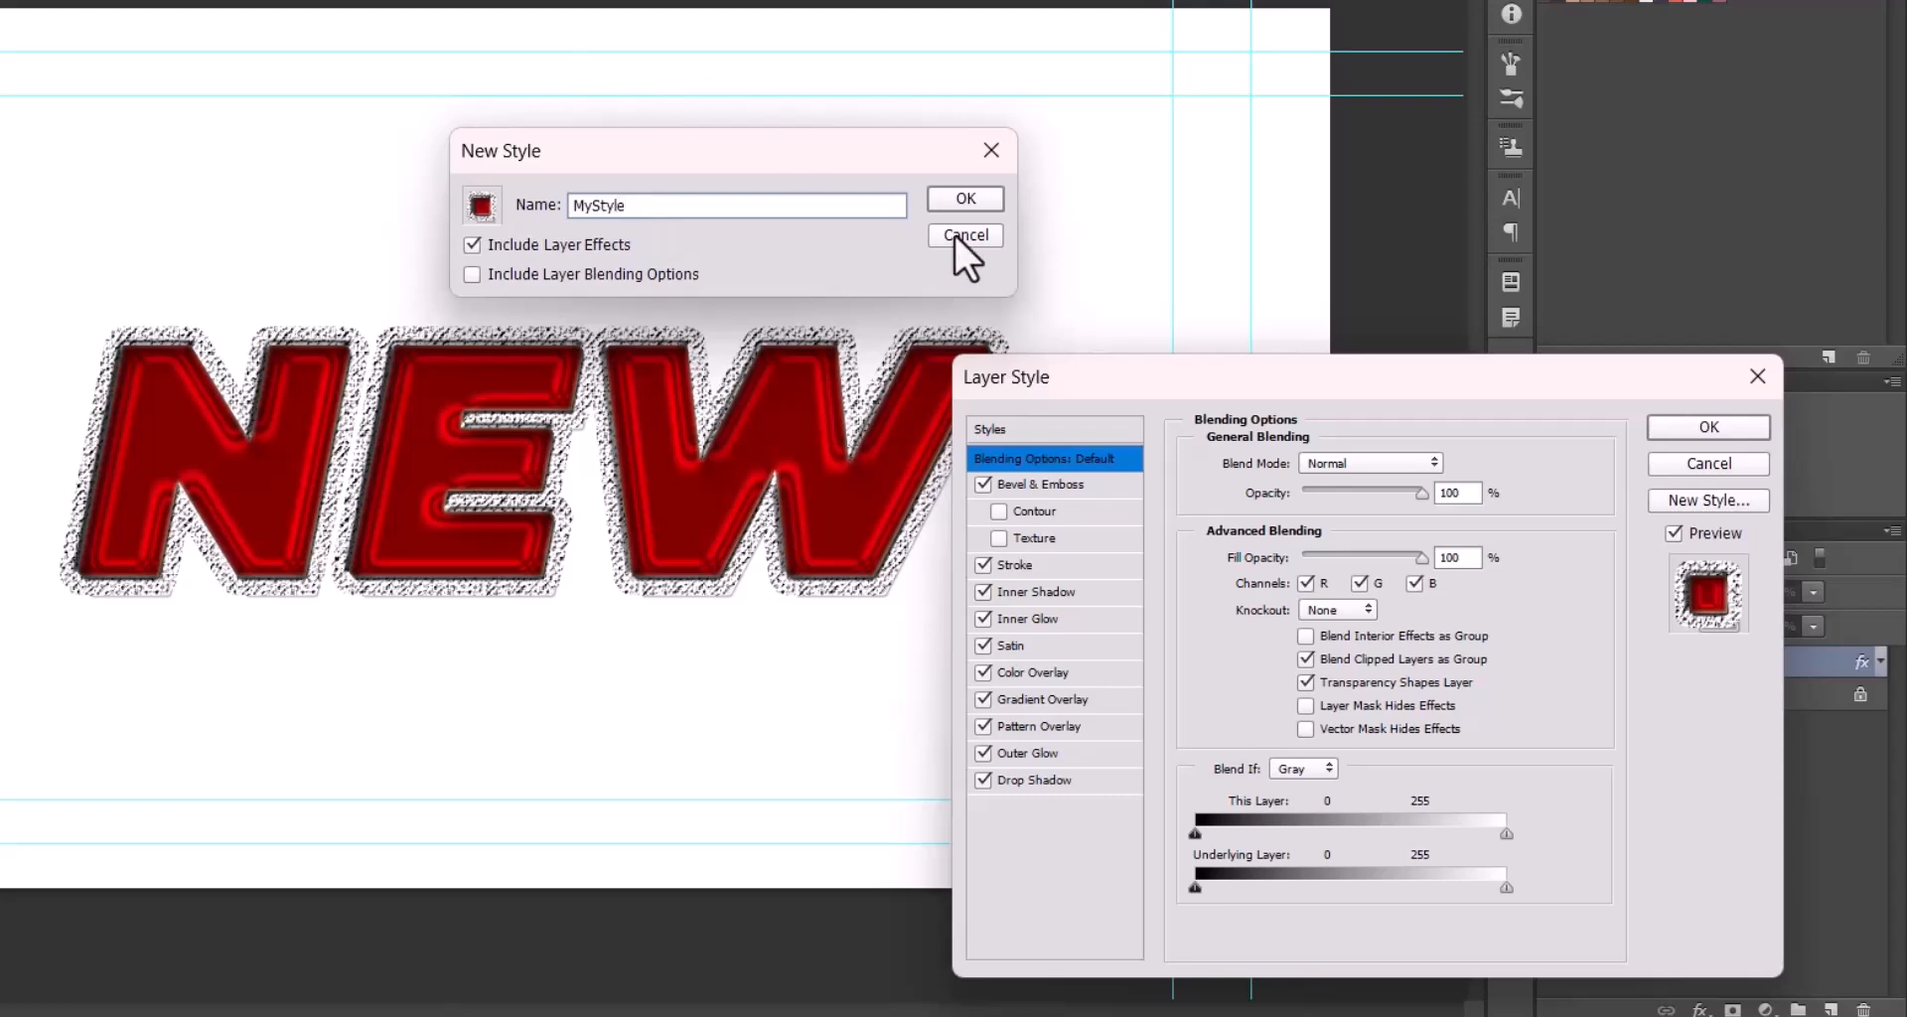
left_click(472, 275)
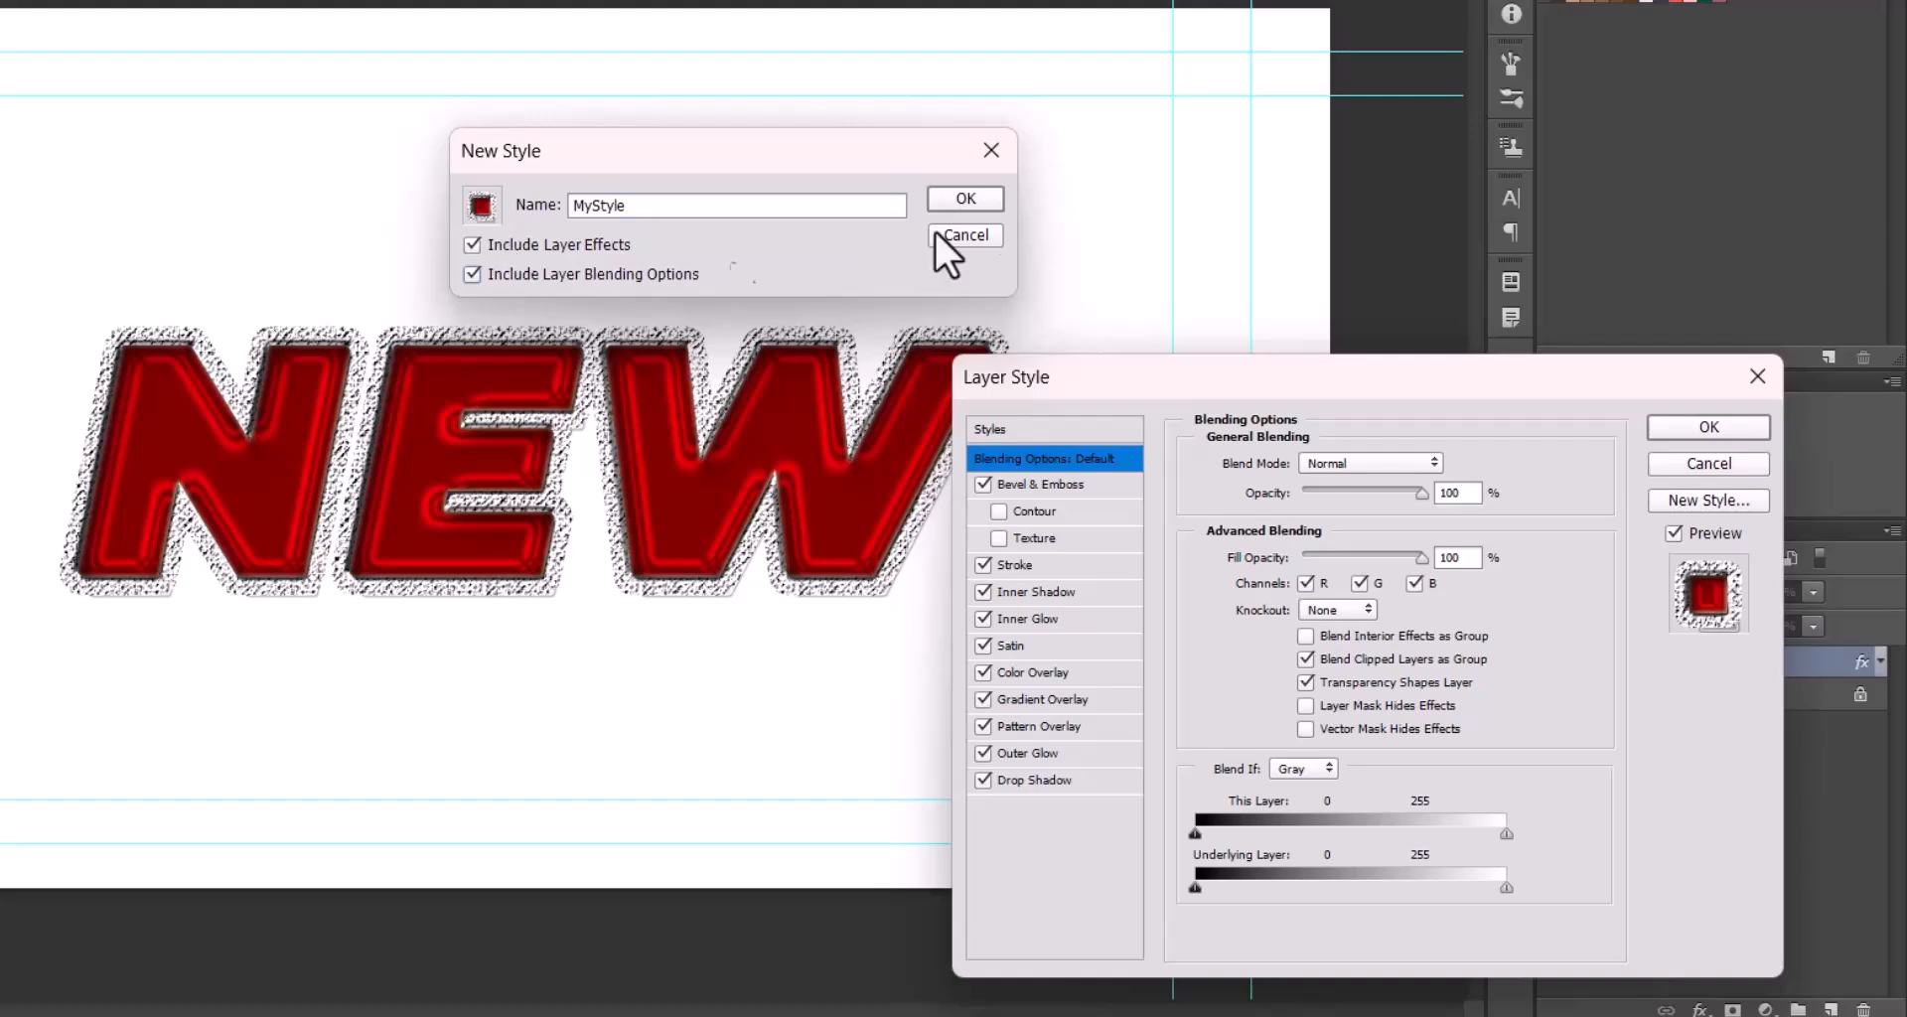
left_click(949, 197)
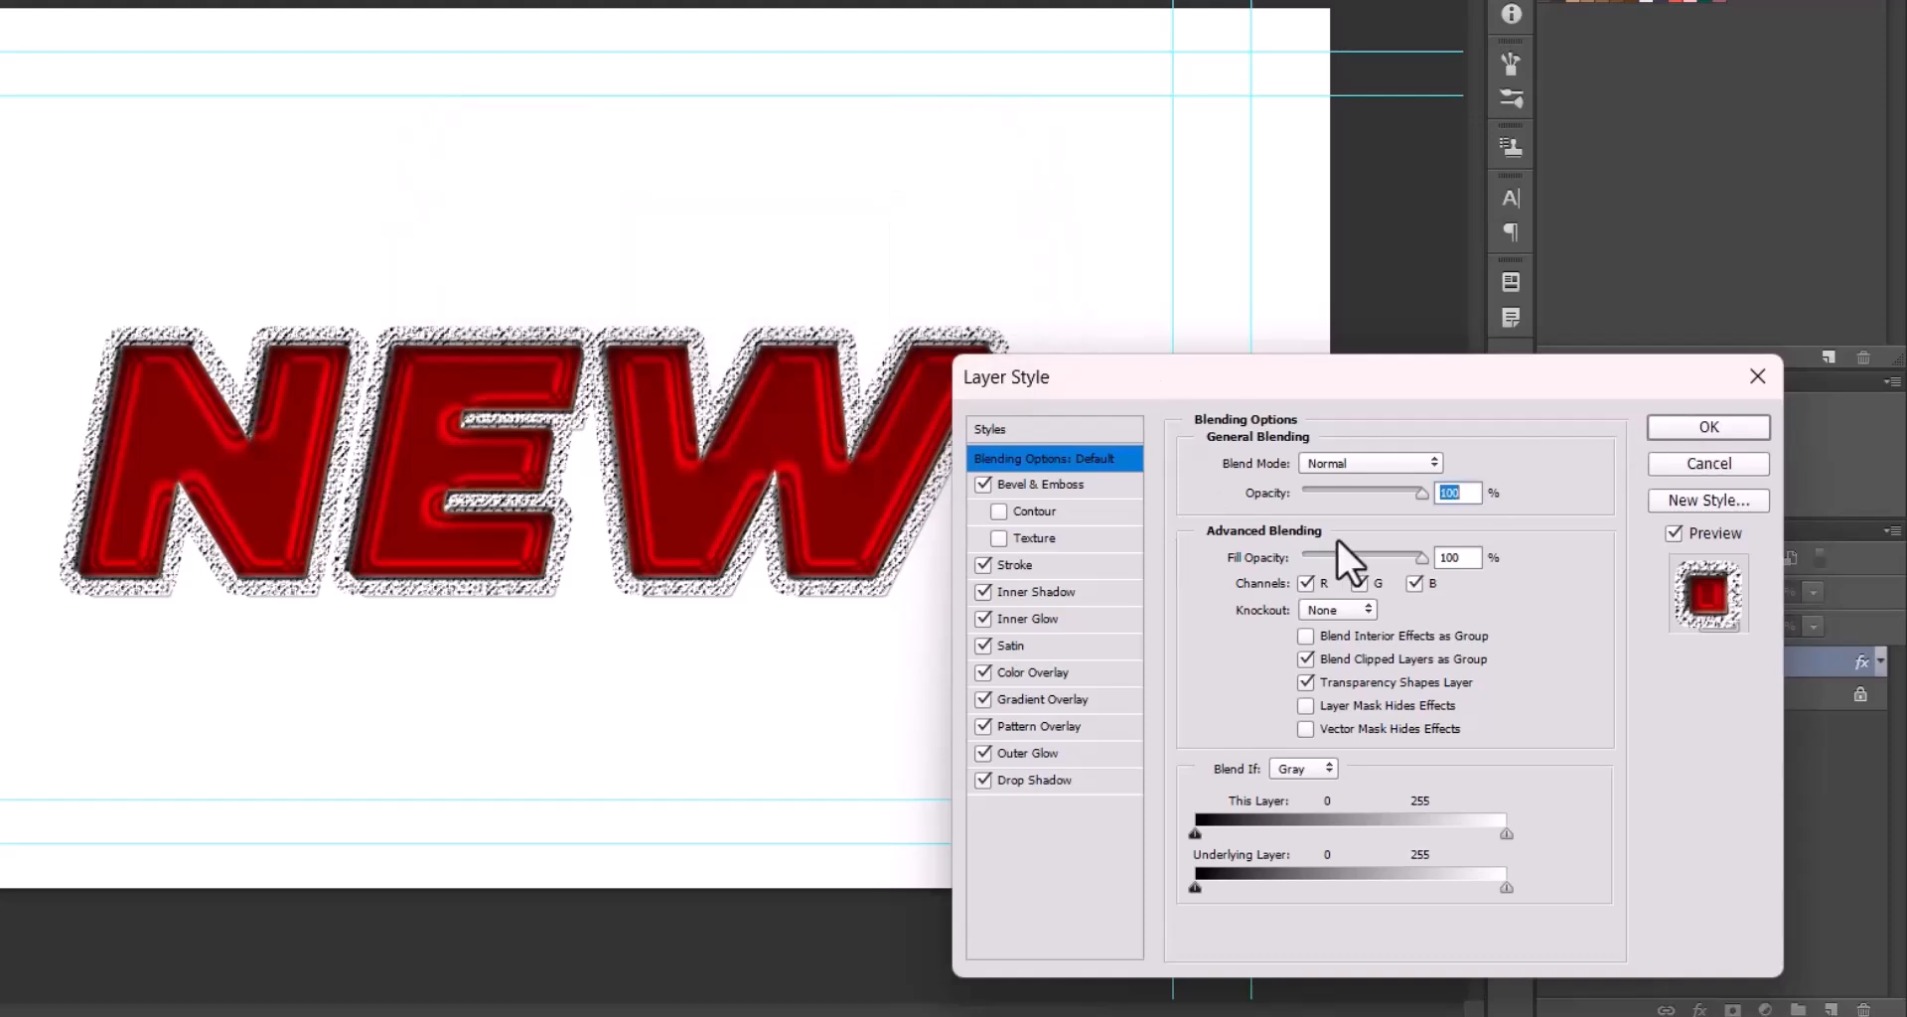
left_click(1728, 431)
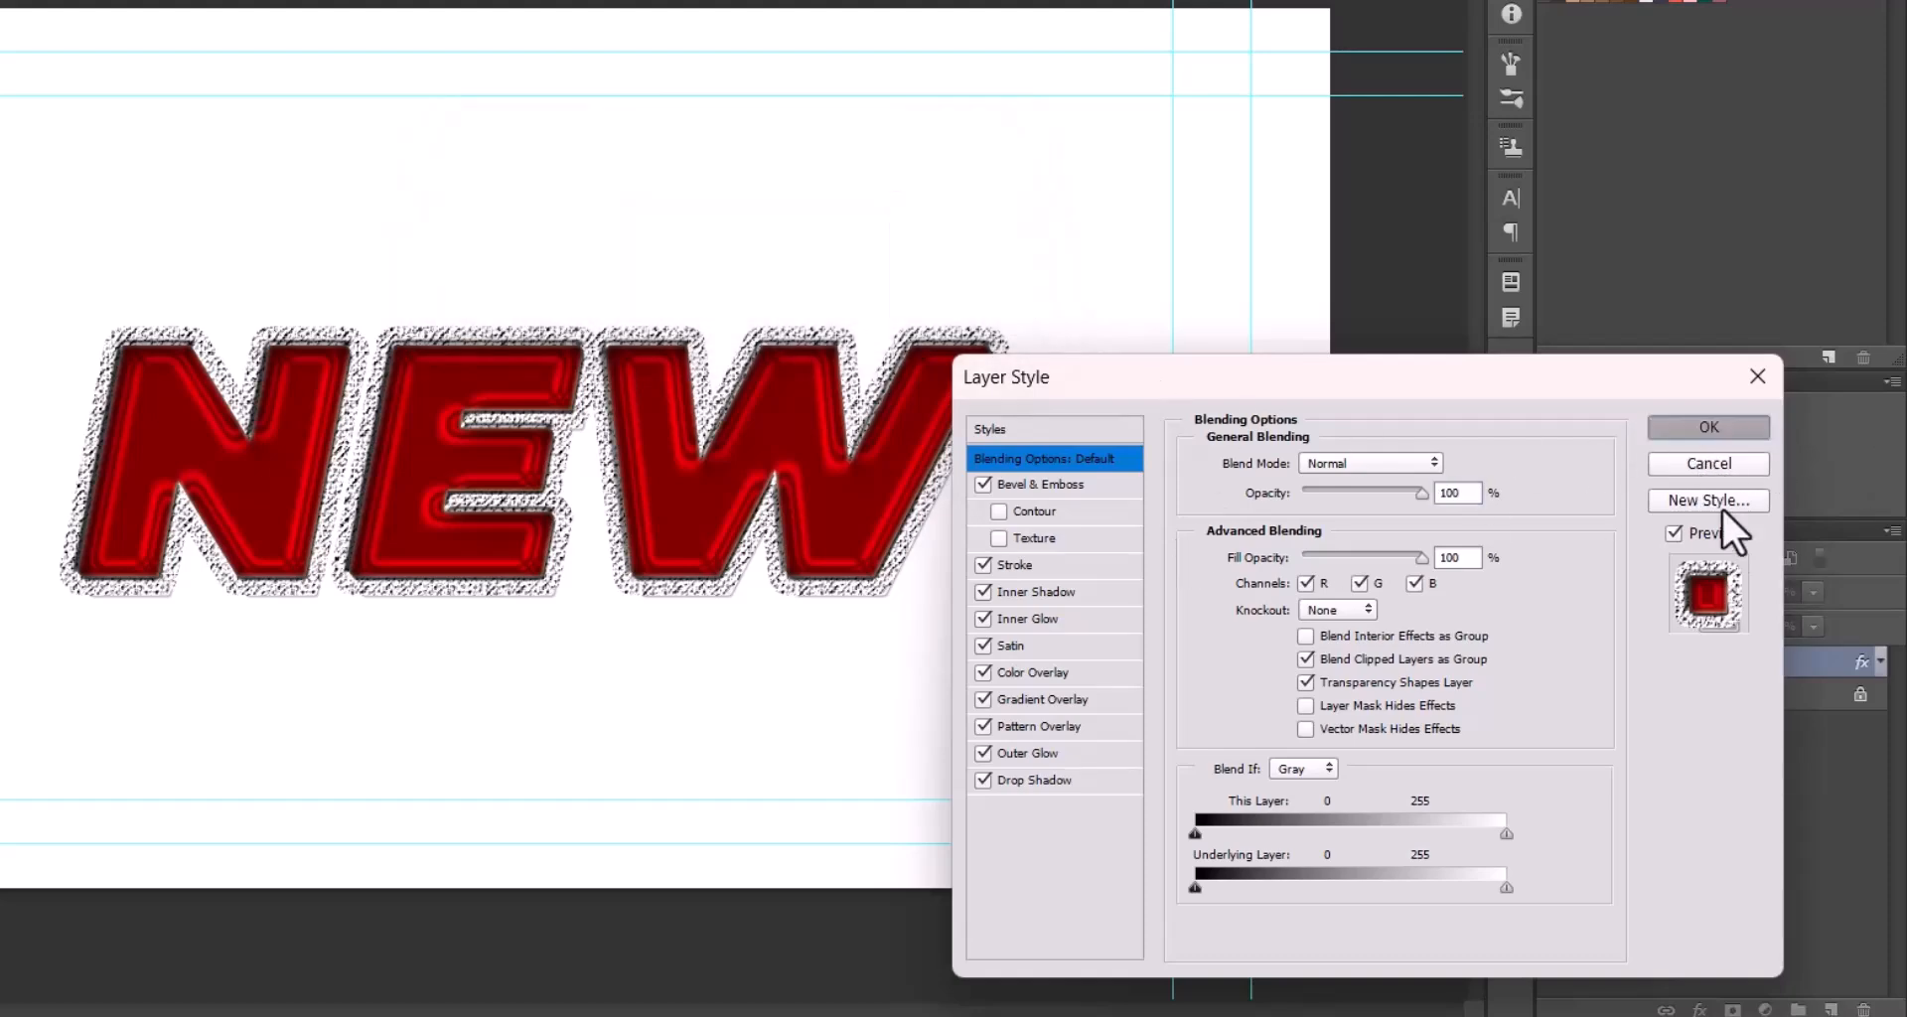
left_click(1561, 382)
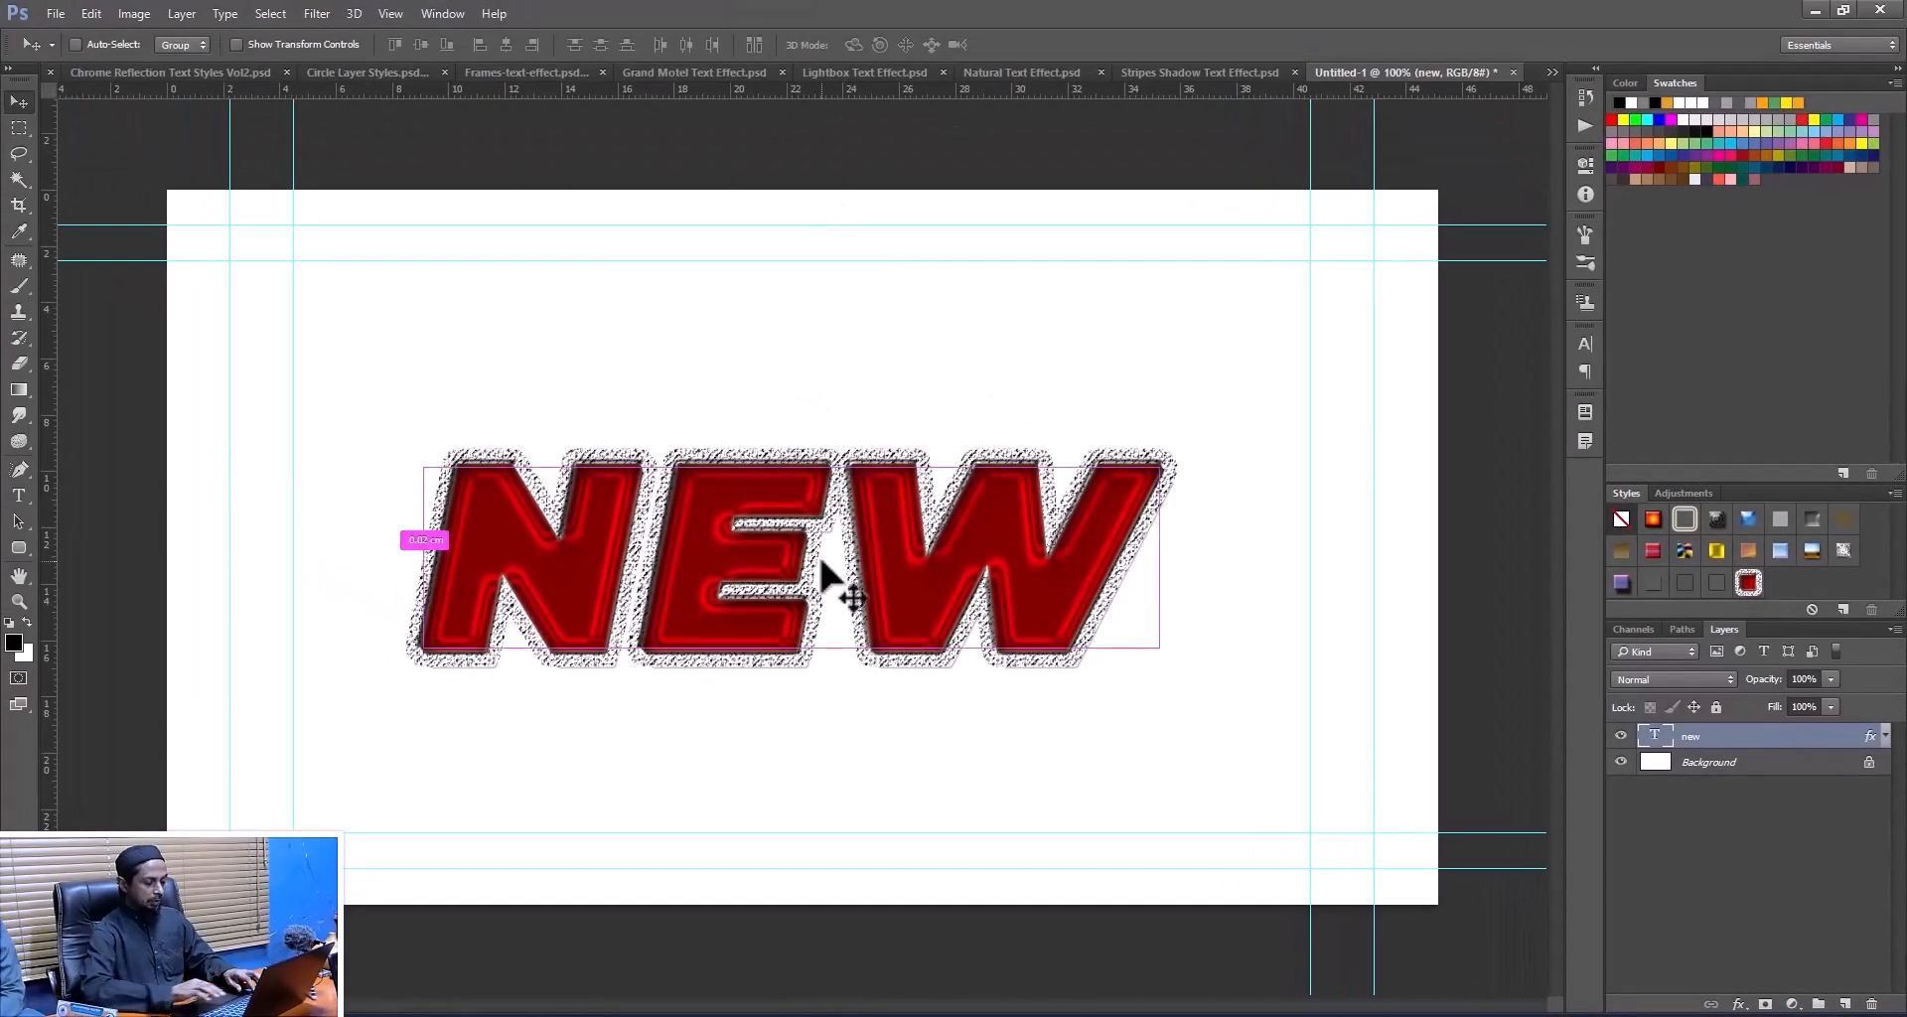
- Create another document with the preset settings and add the text MY STYLE to it
key("ctrl+n")
key("Return")
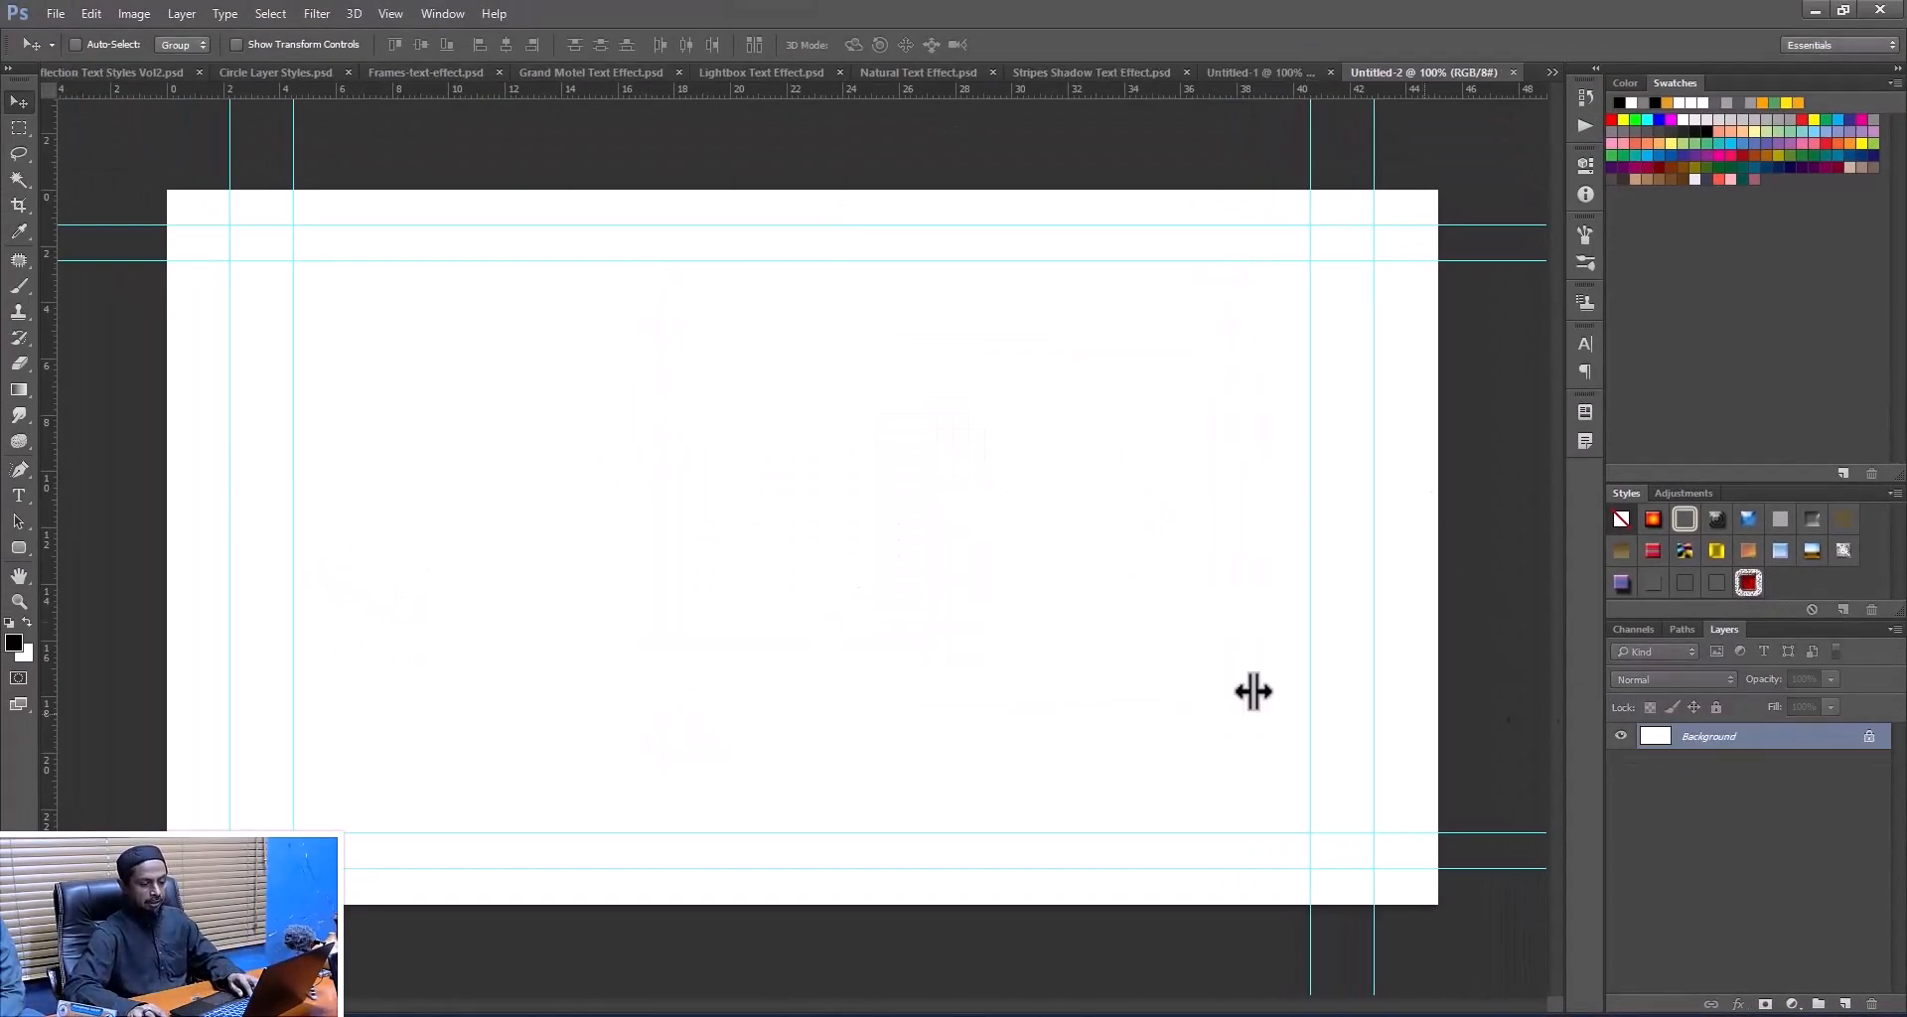
left_click(18, 495)
left_click(592, 566)
type("MY STYLE")
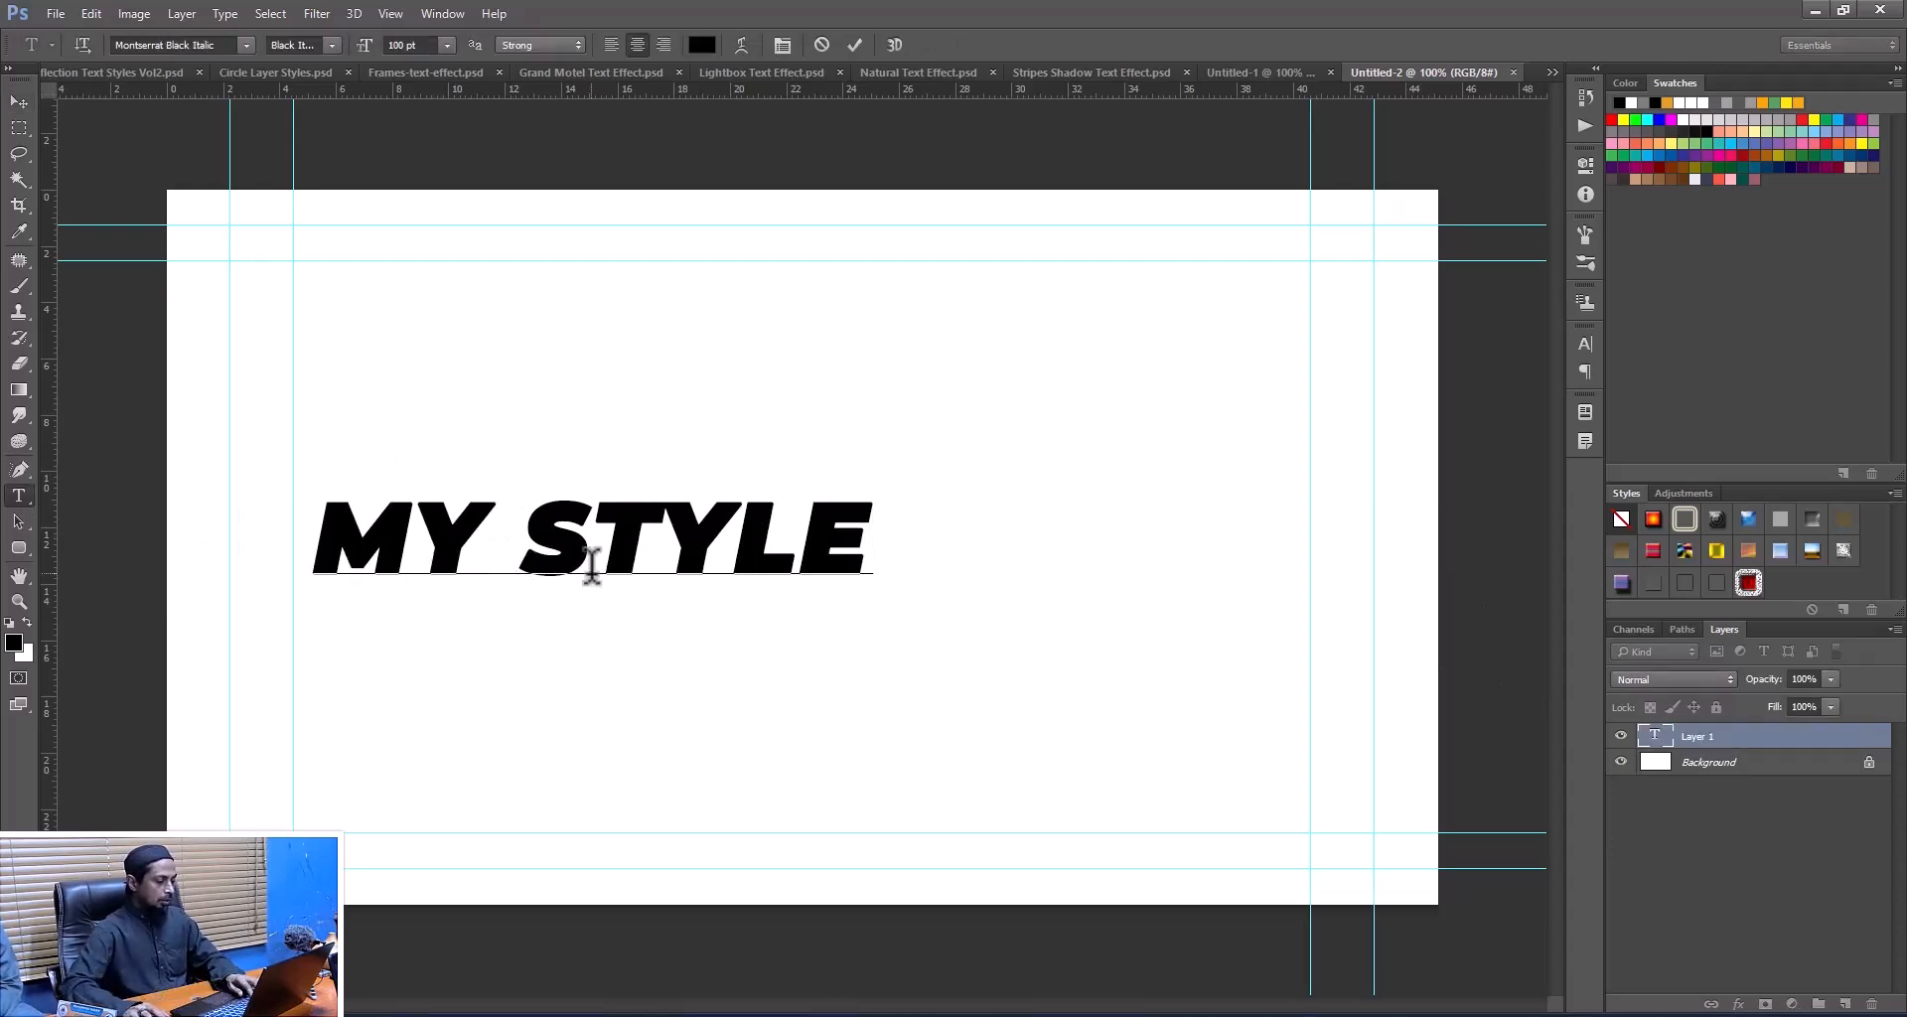
- Centre the MY STYLE text on the canvas, apply the MyStyle preset to it and check its layer style settings
left_click(19, 101)
left_click_drag(652, 567, 864, 581)
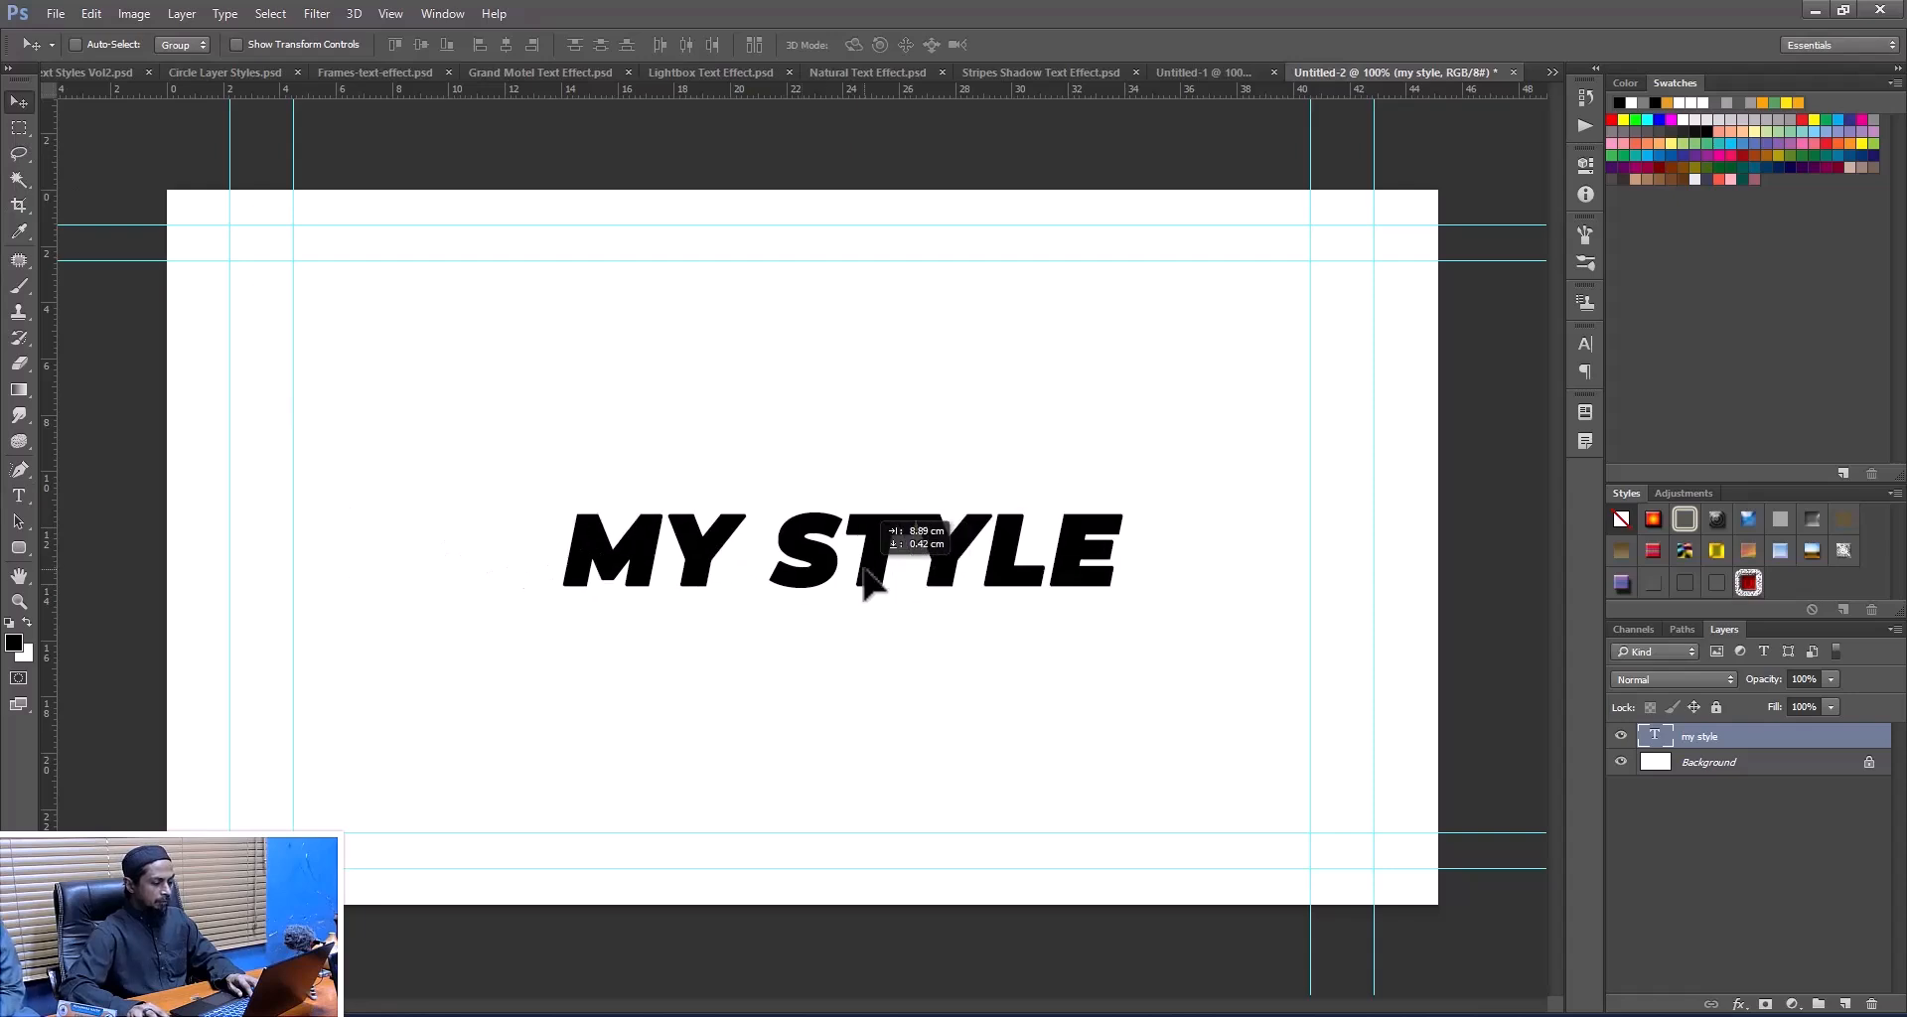
left_click(1748, 583)
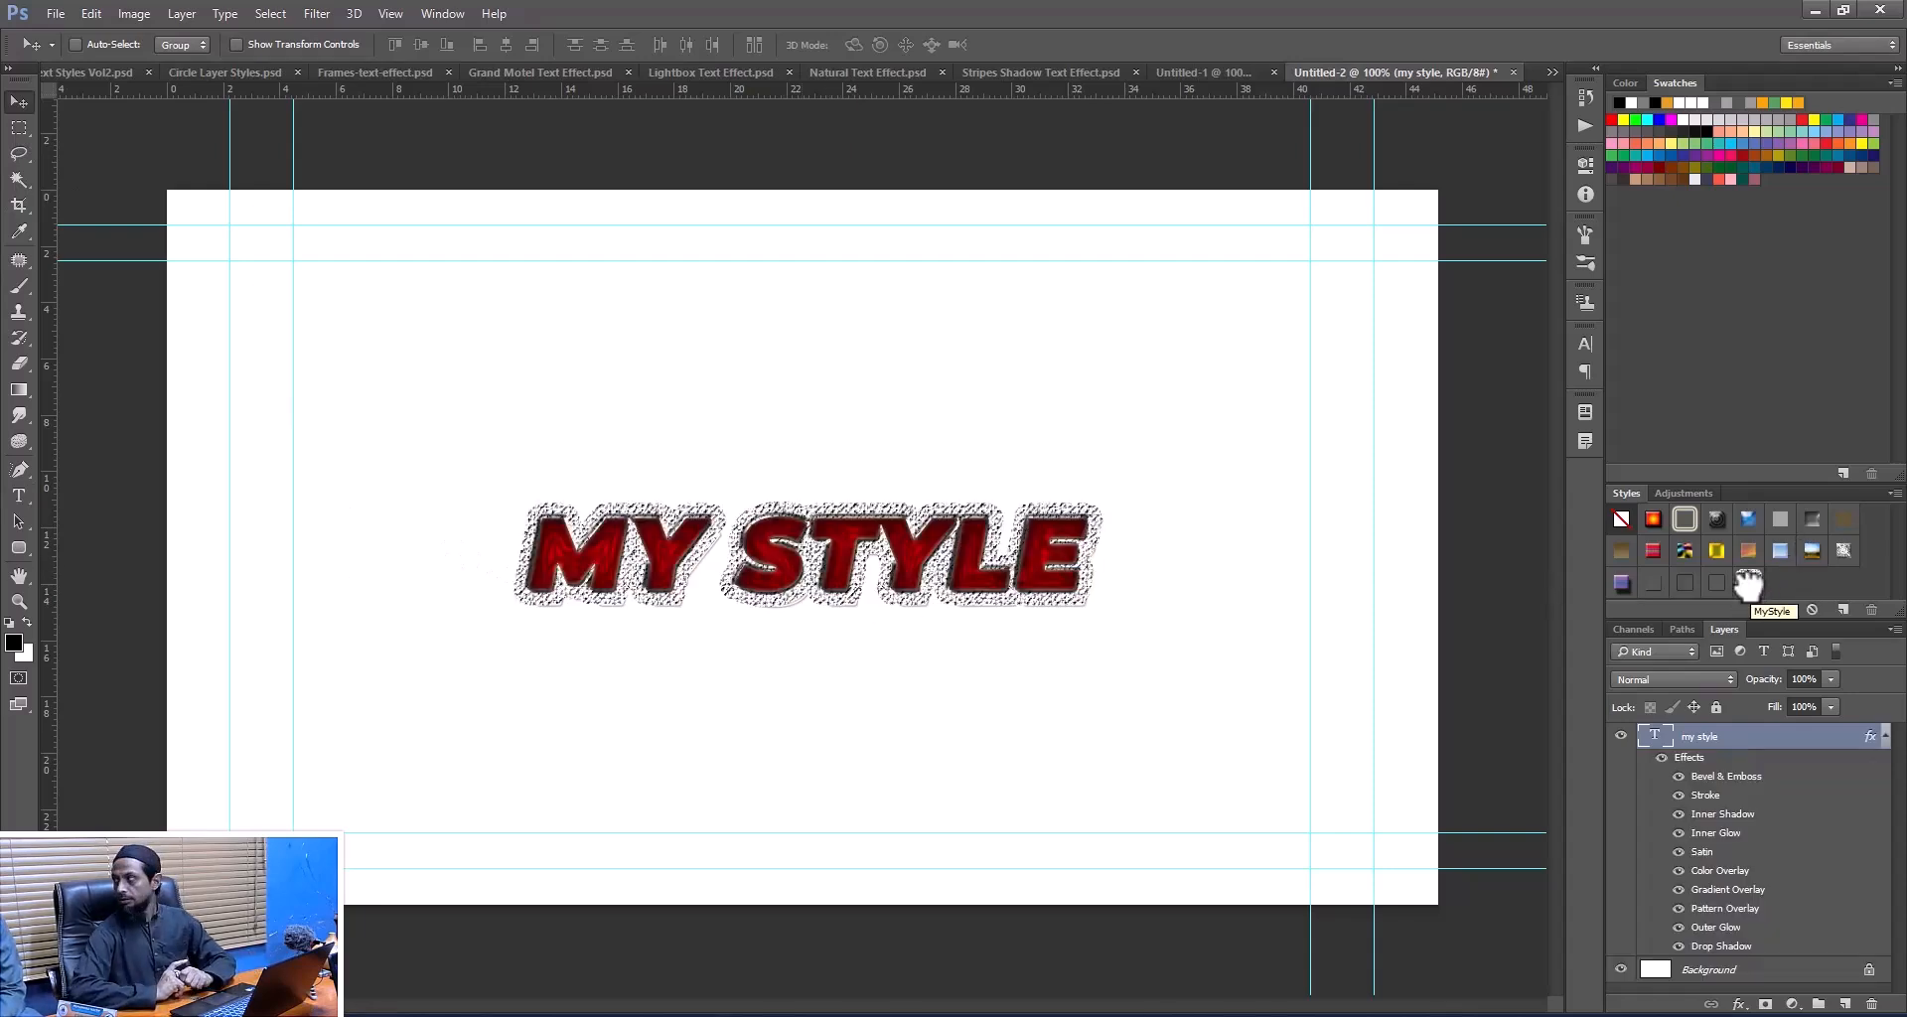
left_click(1885, 737)
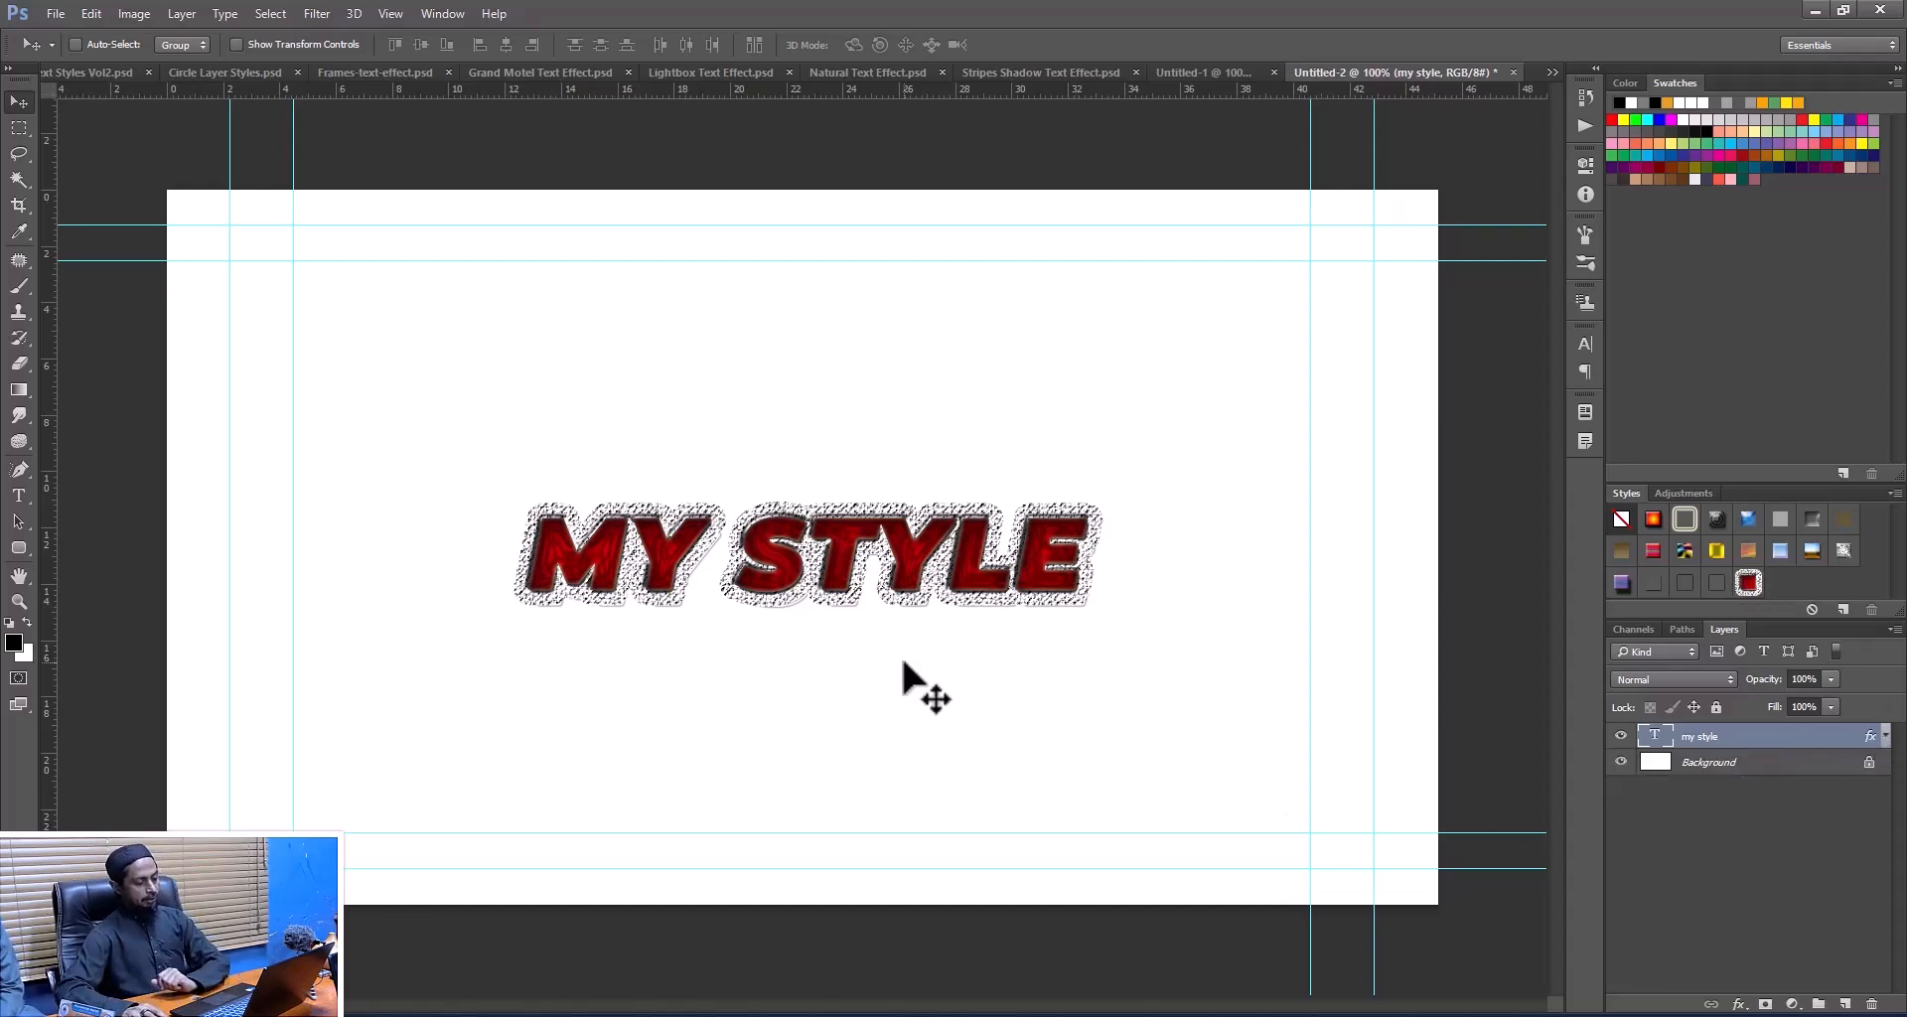
double_click(1803, 743)
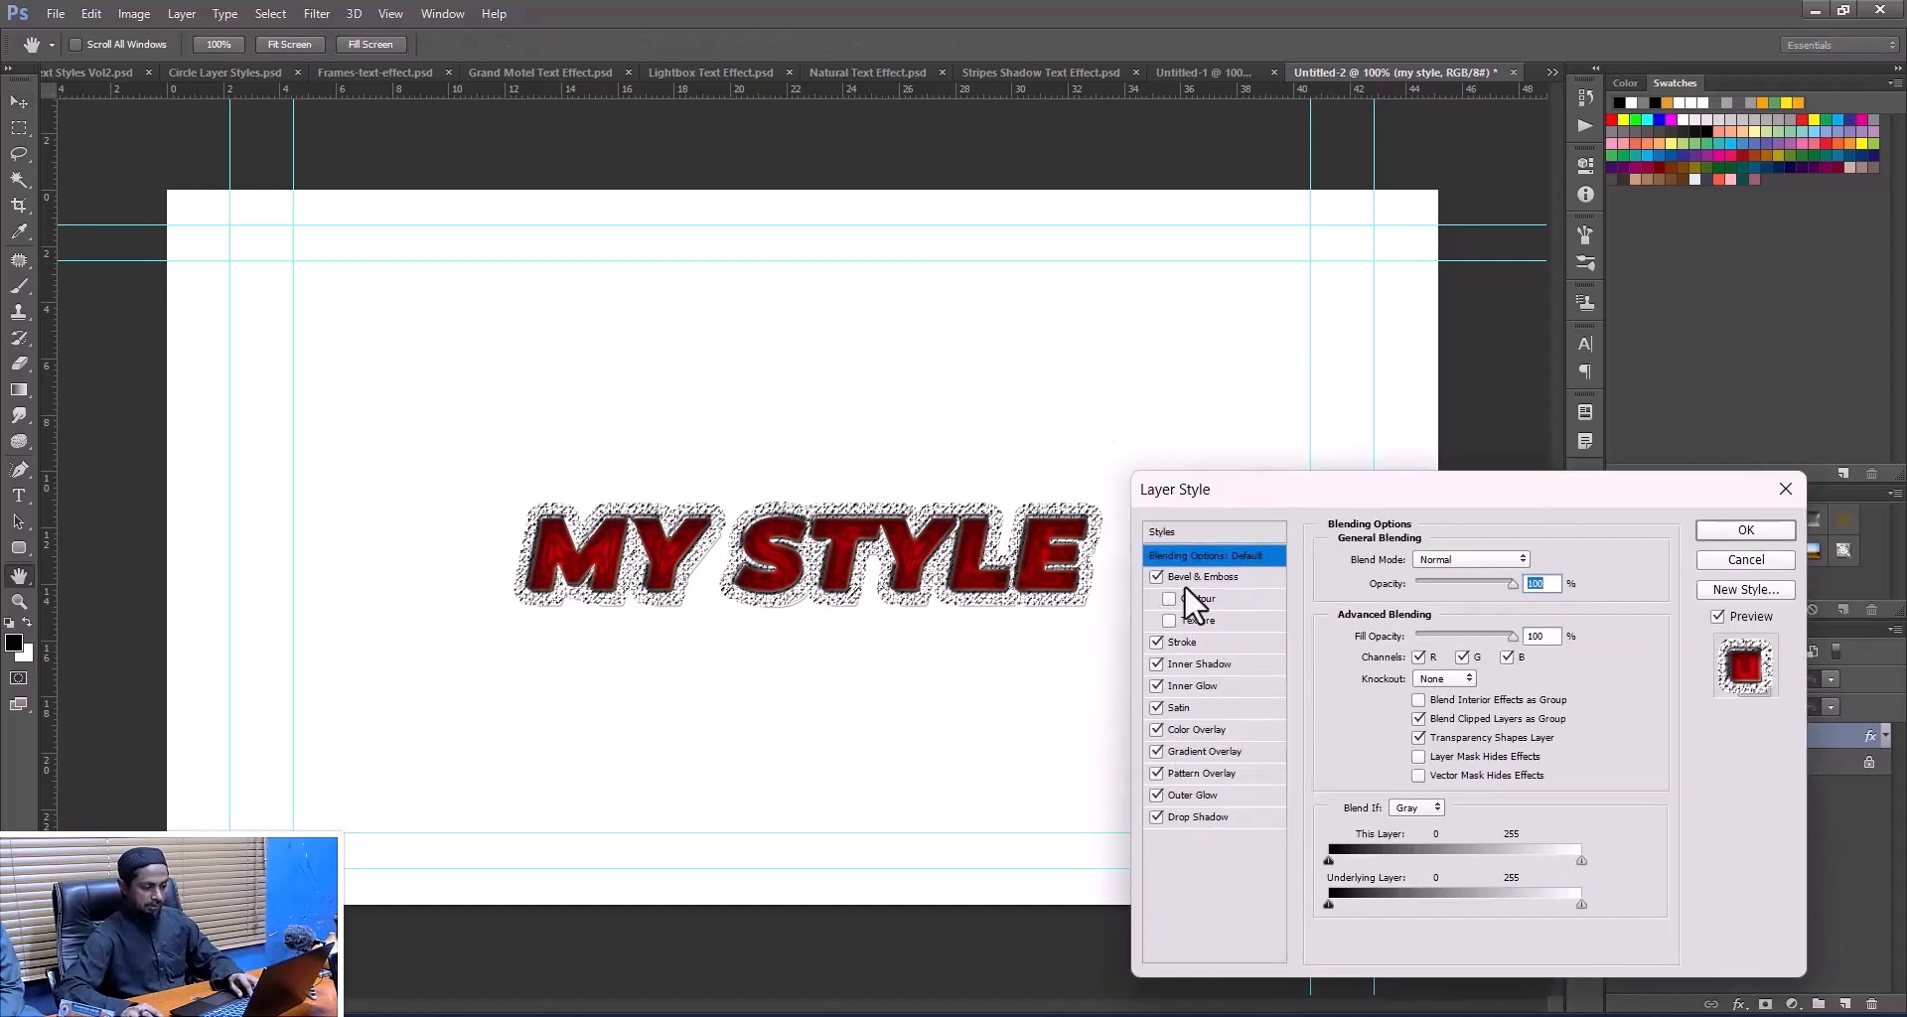
left_click(1744, 559)
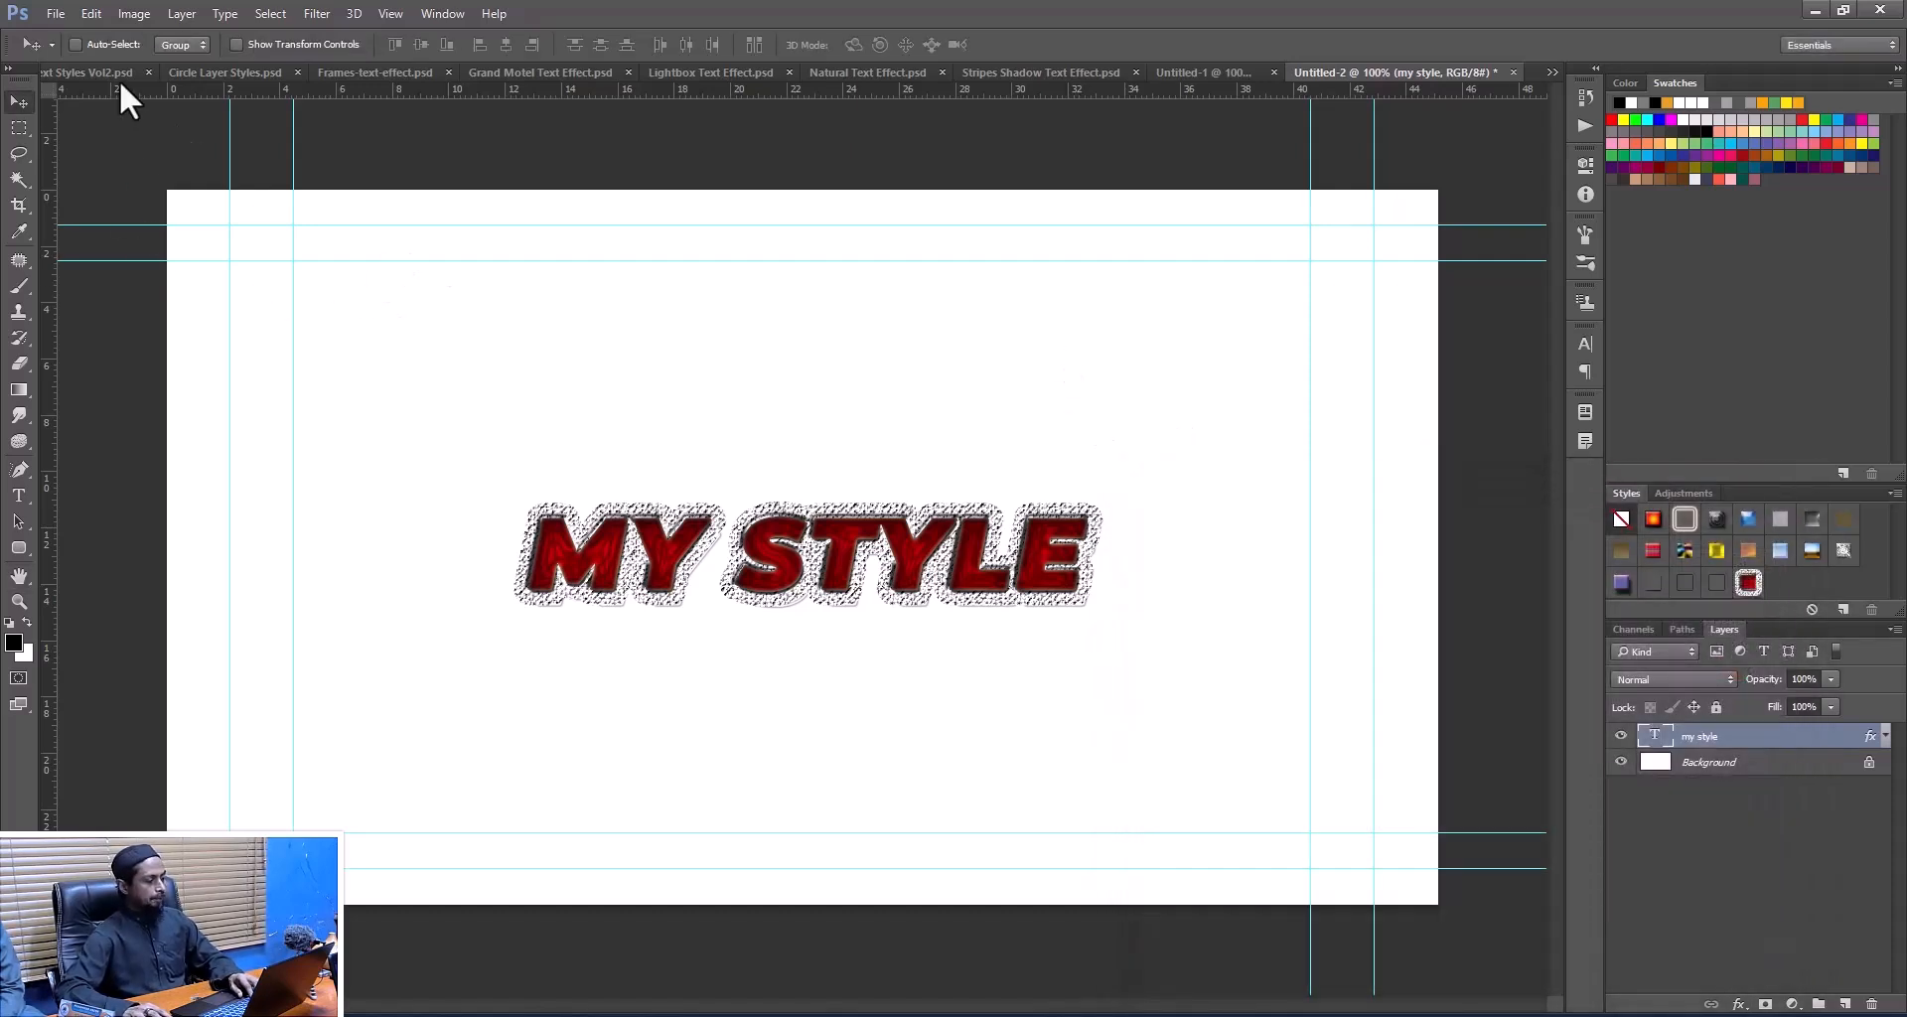
- Switch to the Chrome Reflection Text Styles Vol2.psd document and copy the layer style of the GOLDEN text layer
left_click(91, 72)
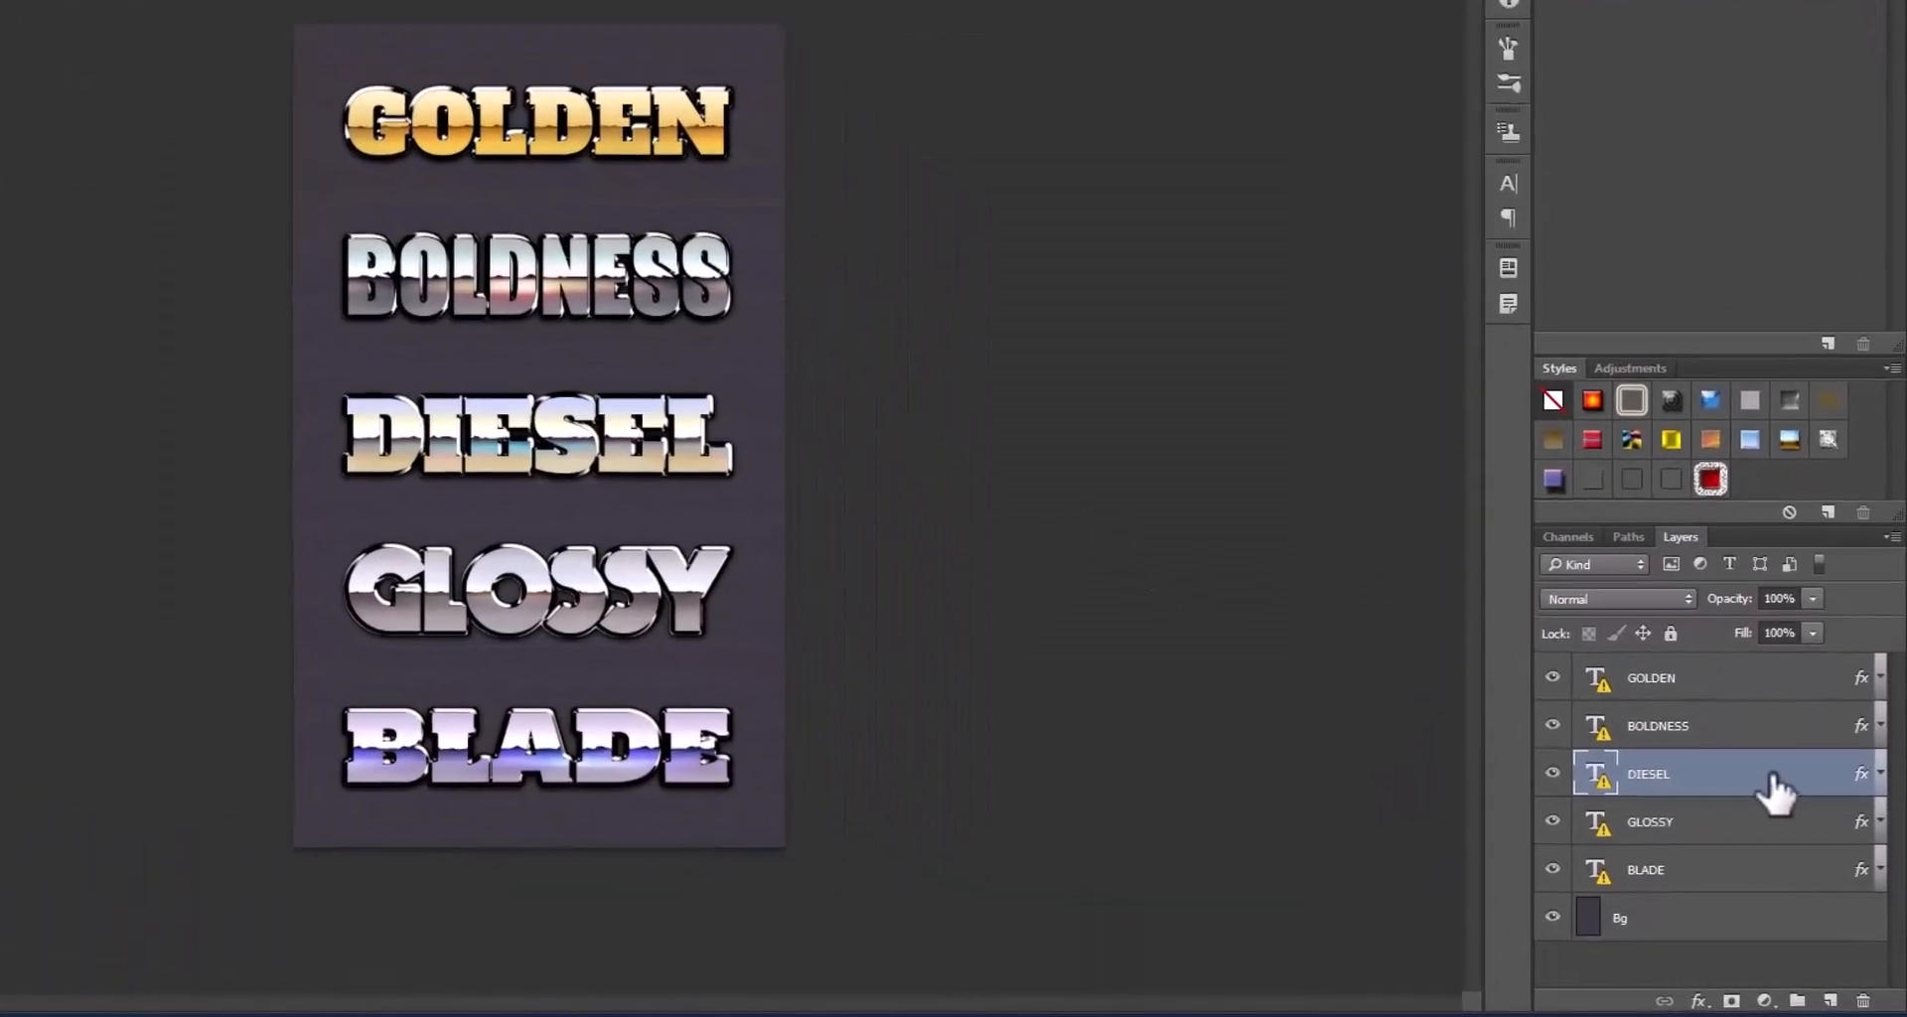
left_click(1614, 737)
left_click(1541, 667)
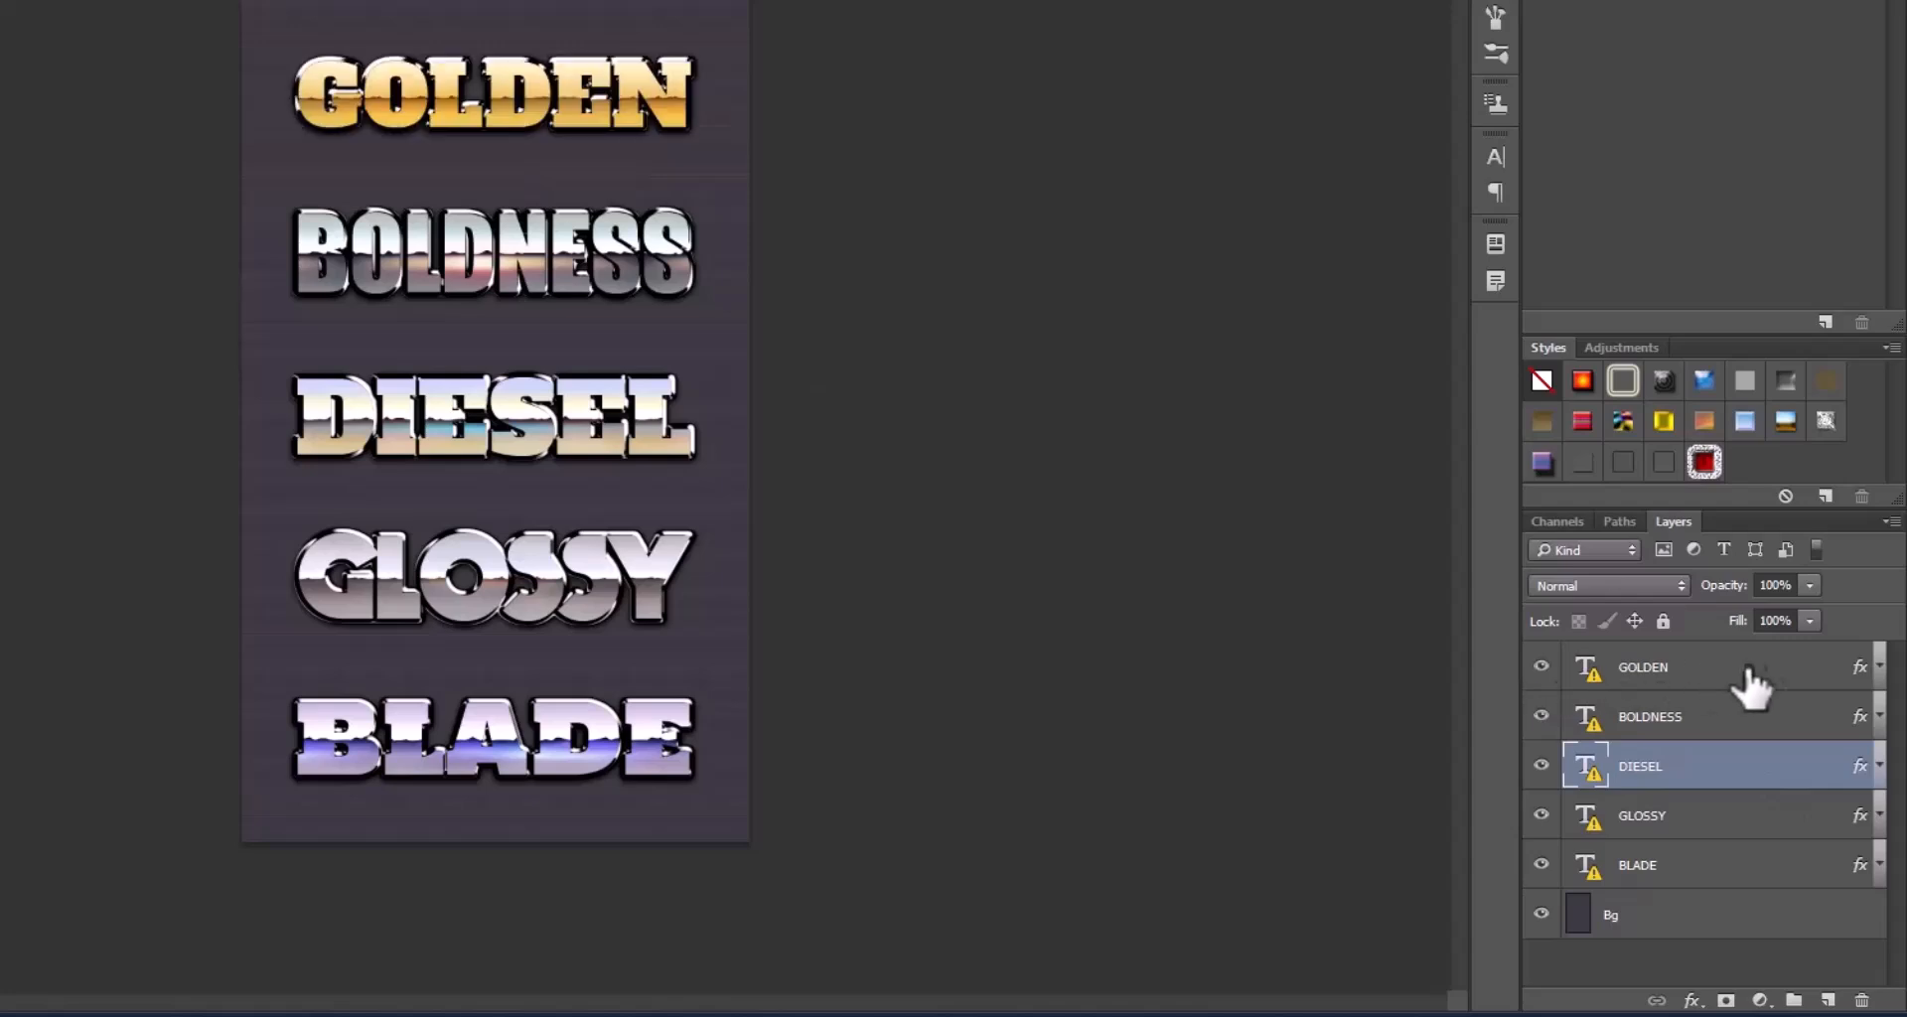
left_click(1758, 679)
right_click(1762, 681)
left_click(1716, 697)
left_click(1716, 707)
left_click(1721, 668)
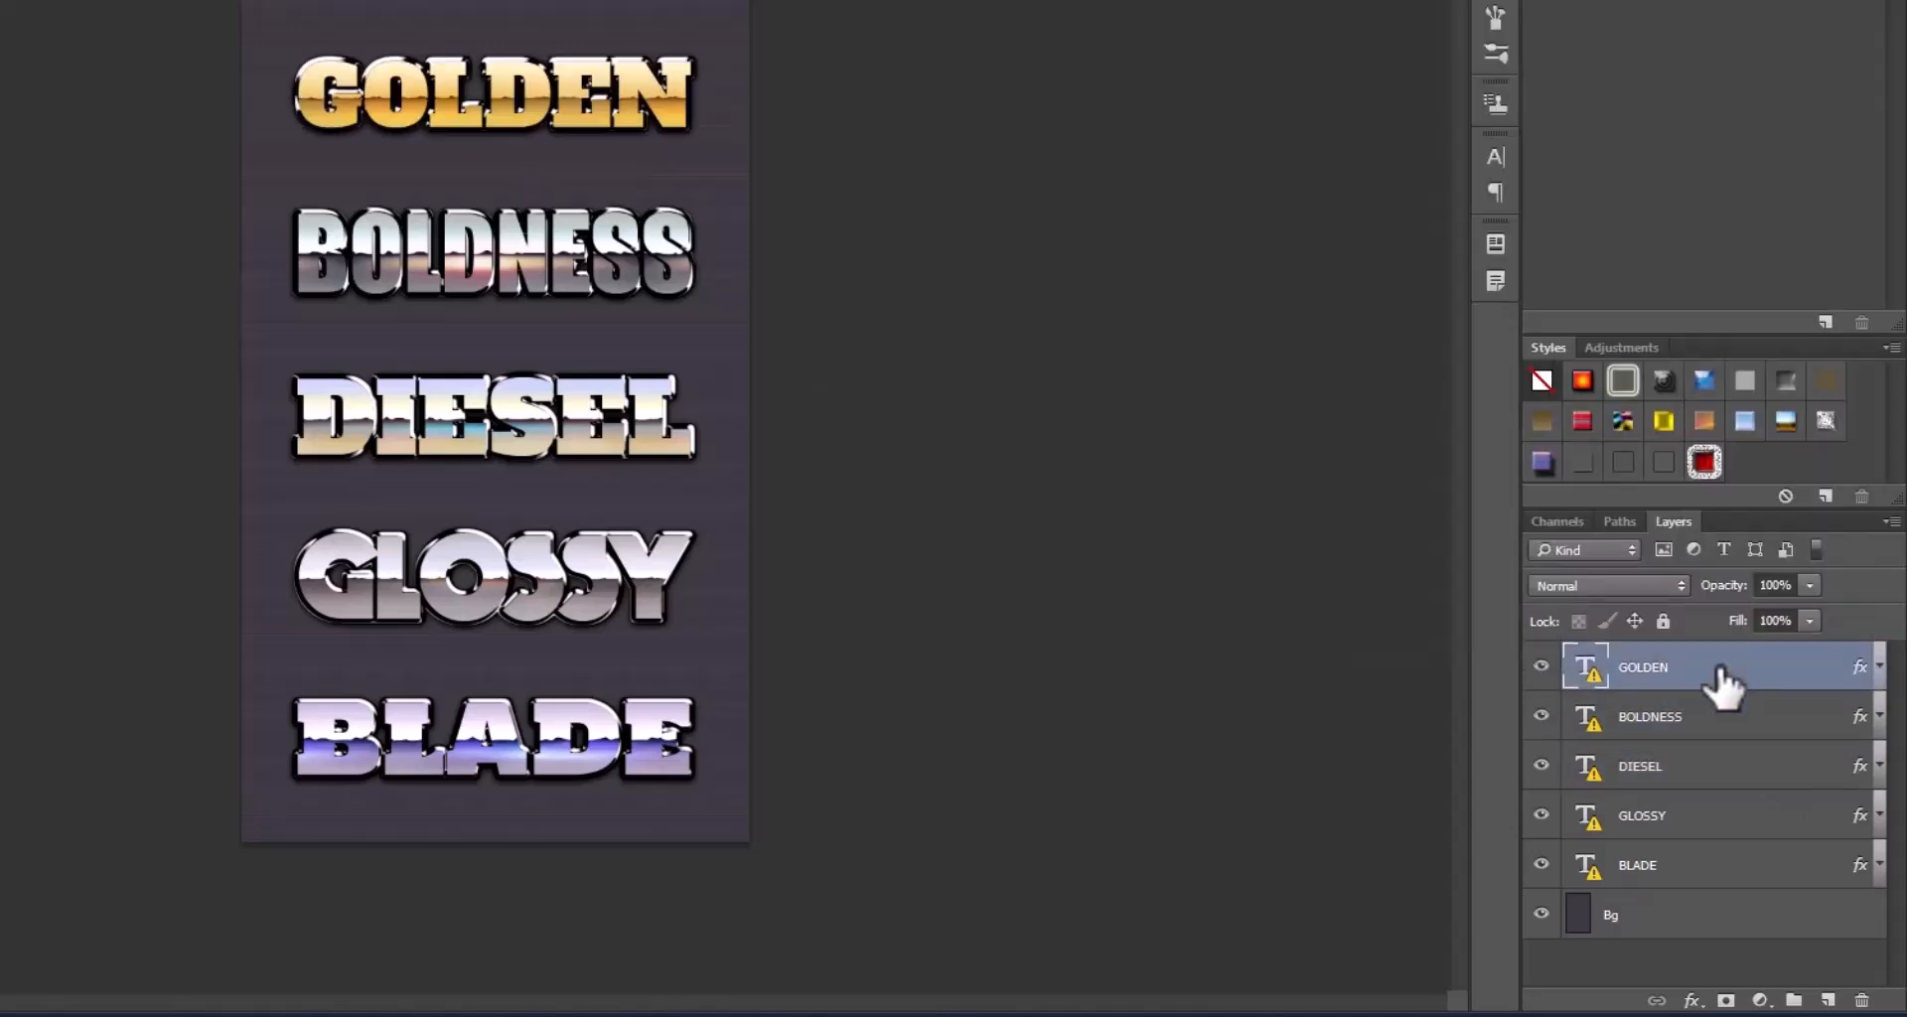
right_click(1720, 672)
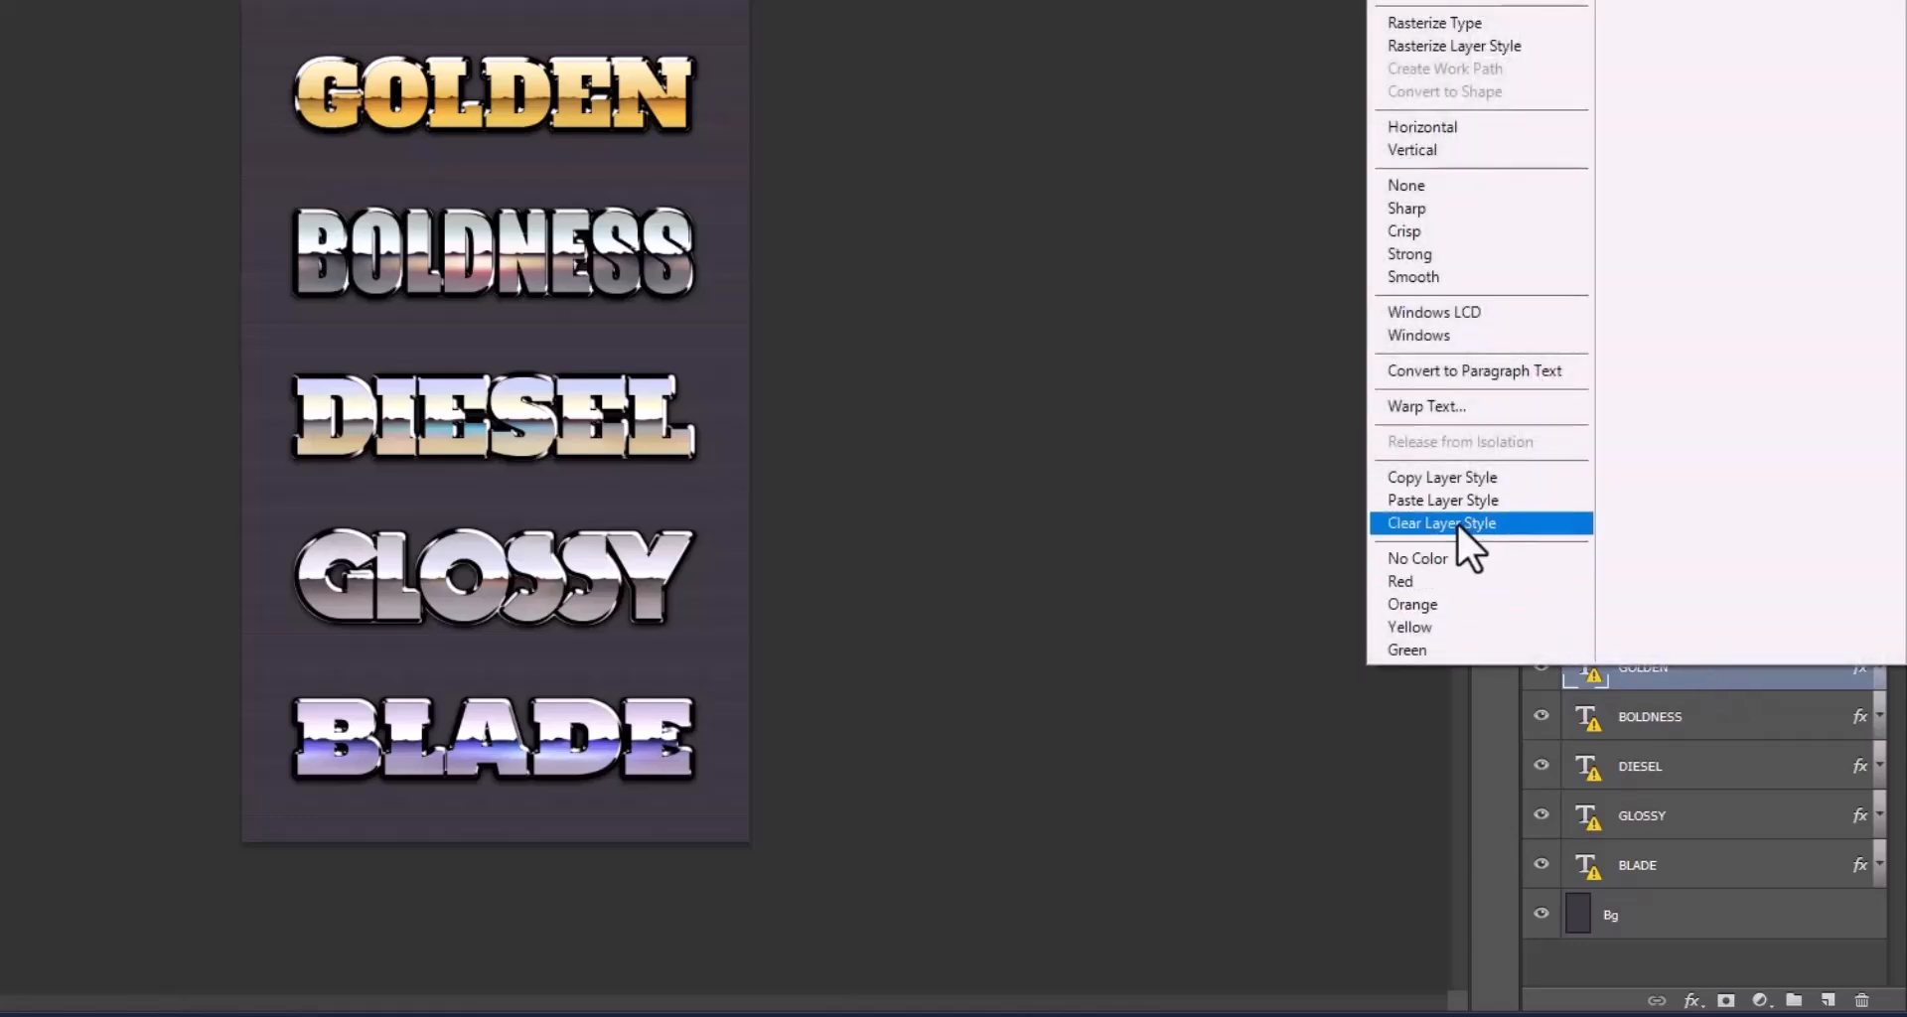
left_click(1450, 479)
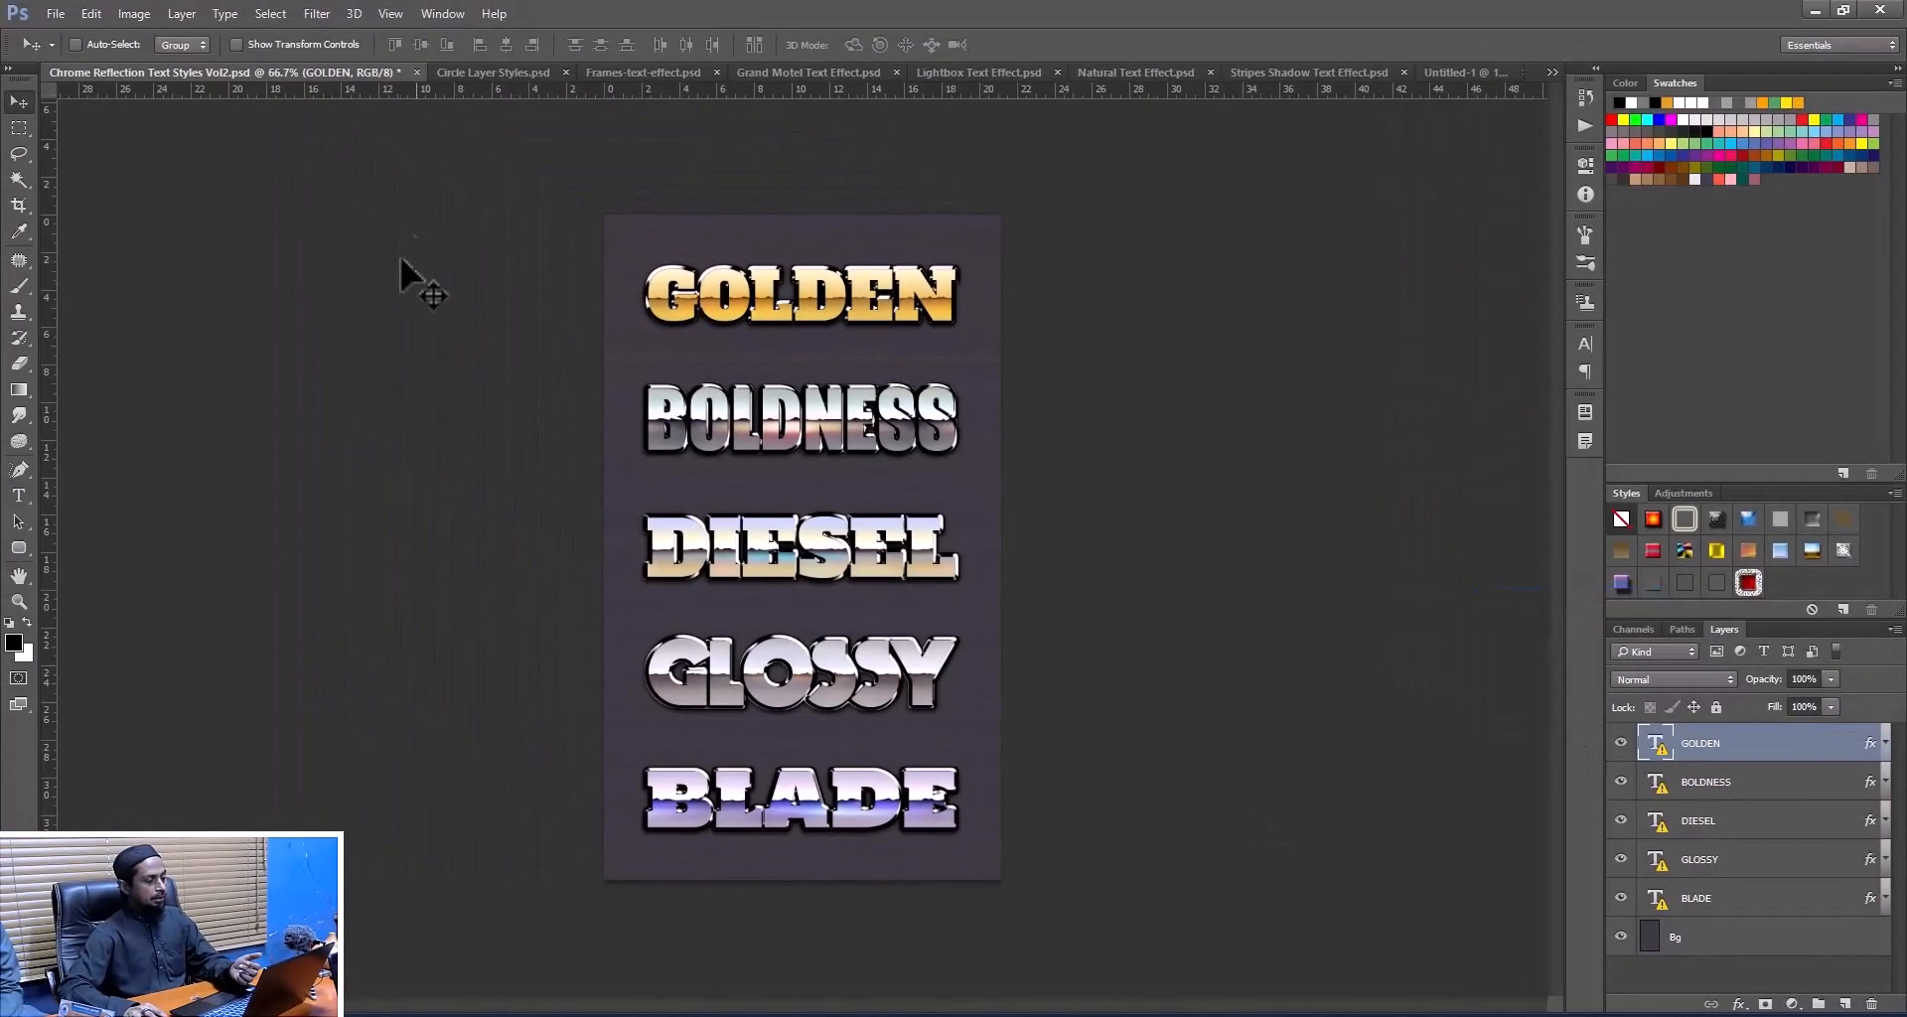
- Create another document with the 1280 × 720 Film & Video preset settings and add the text MY STYLE to it
key("ctrl+n")
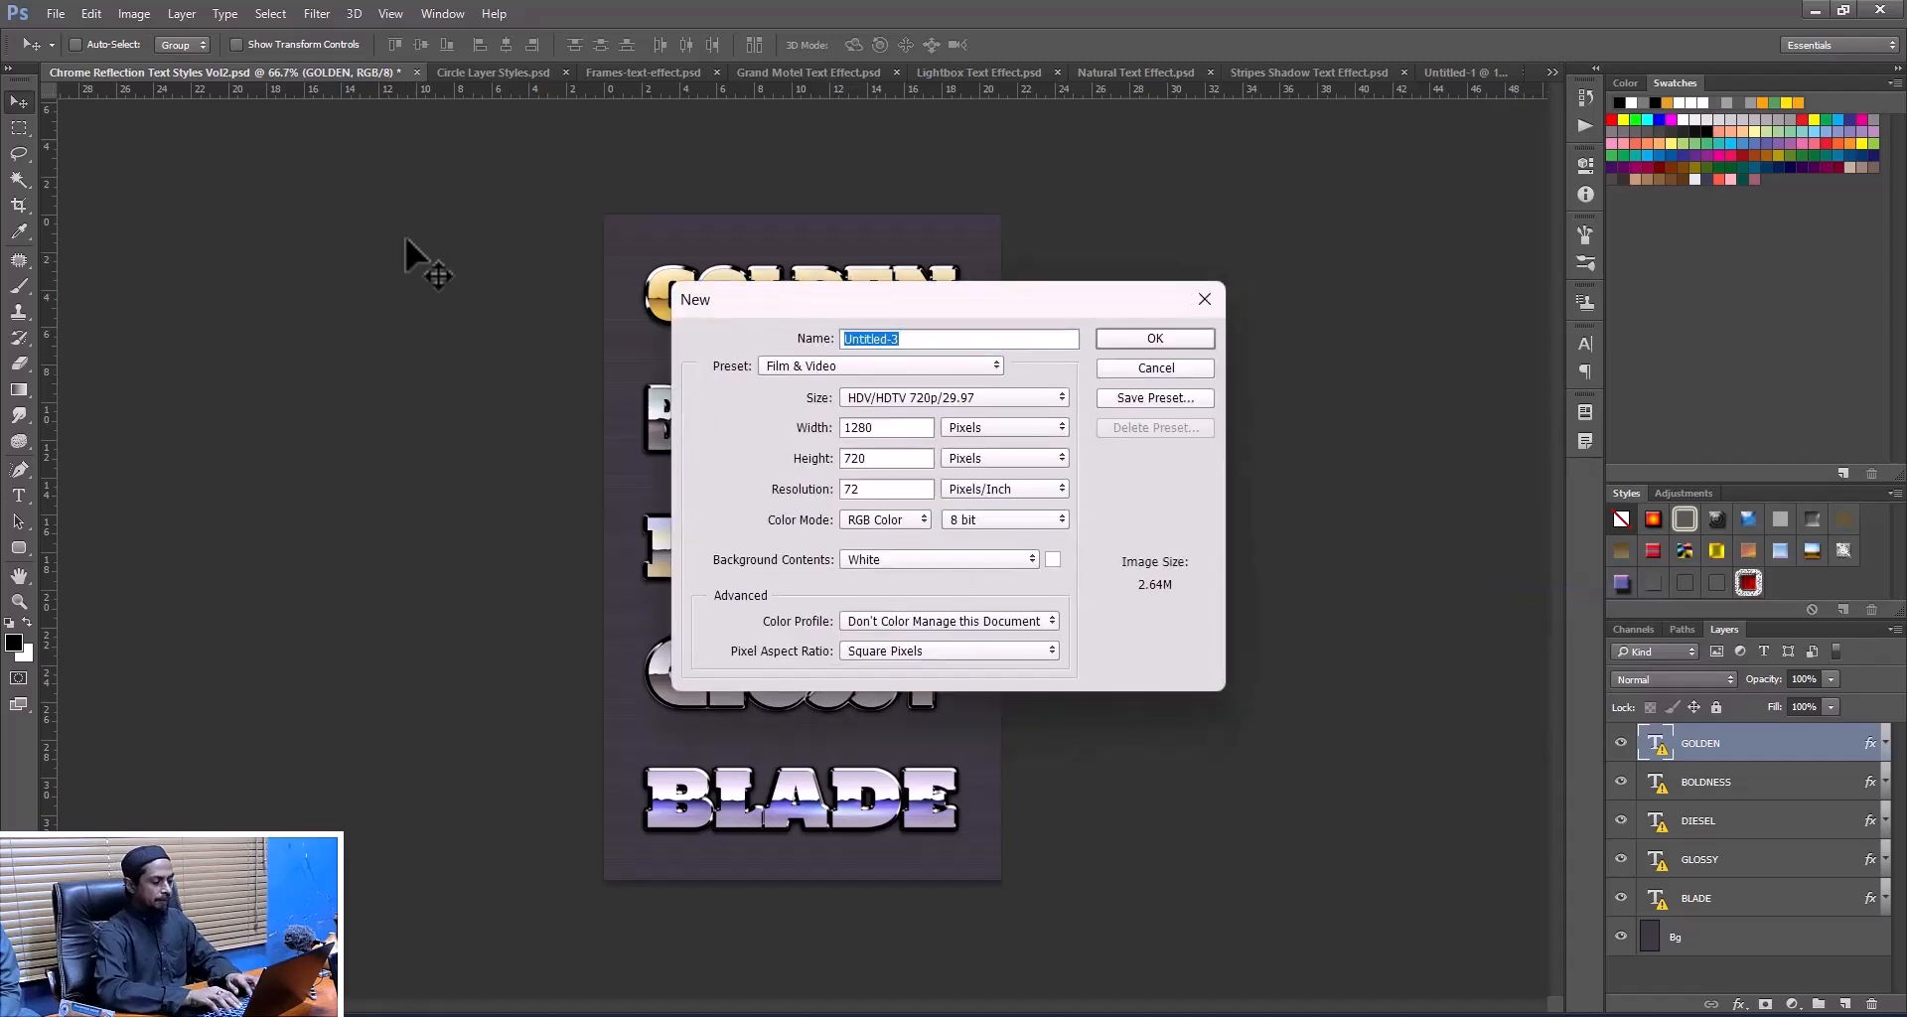
key("Return")
left_click(19, 495)
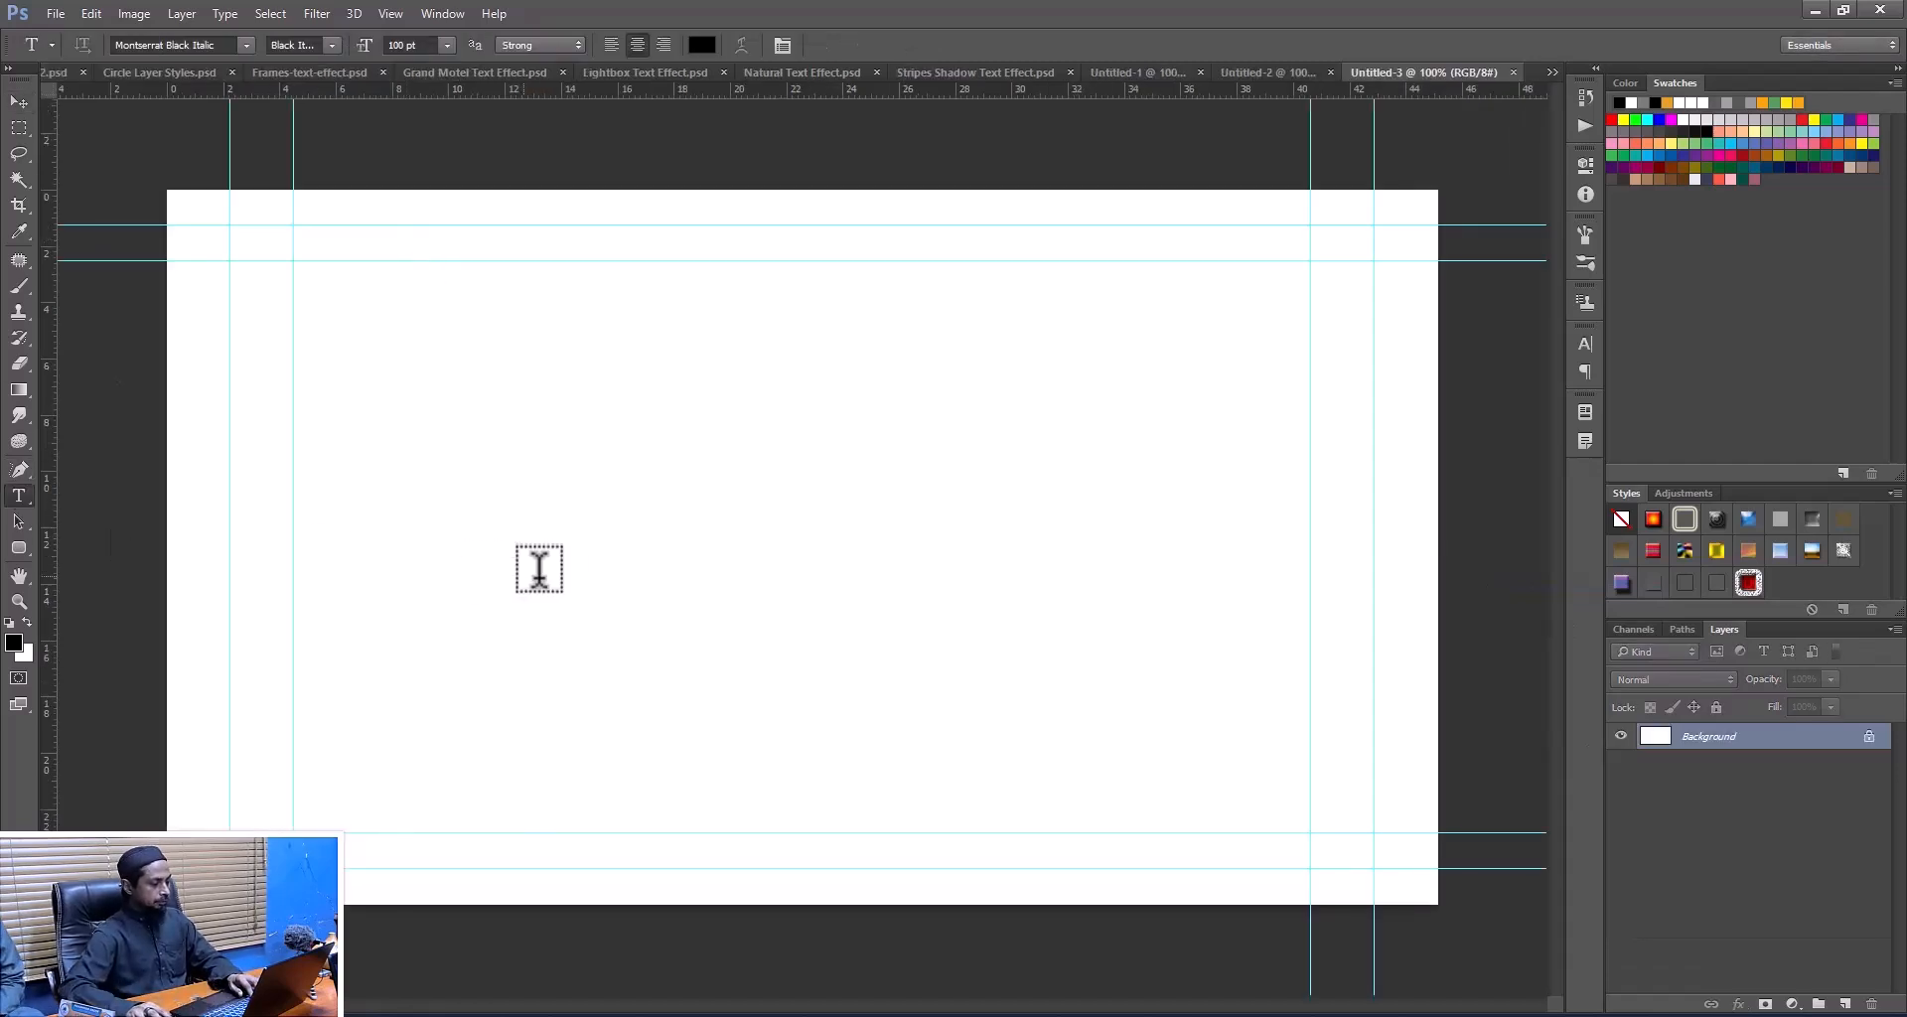
left_click(560, 570)
type("MY S")
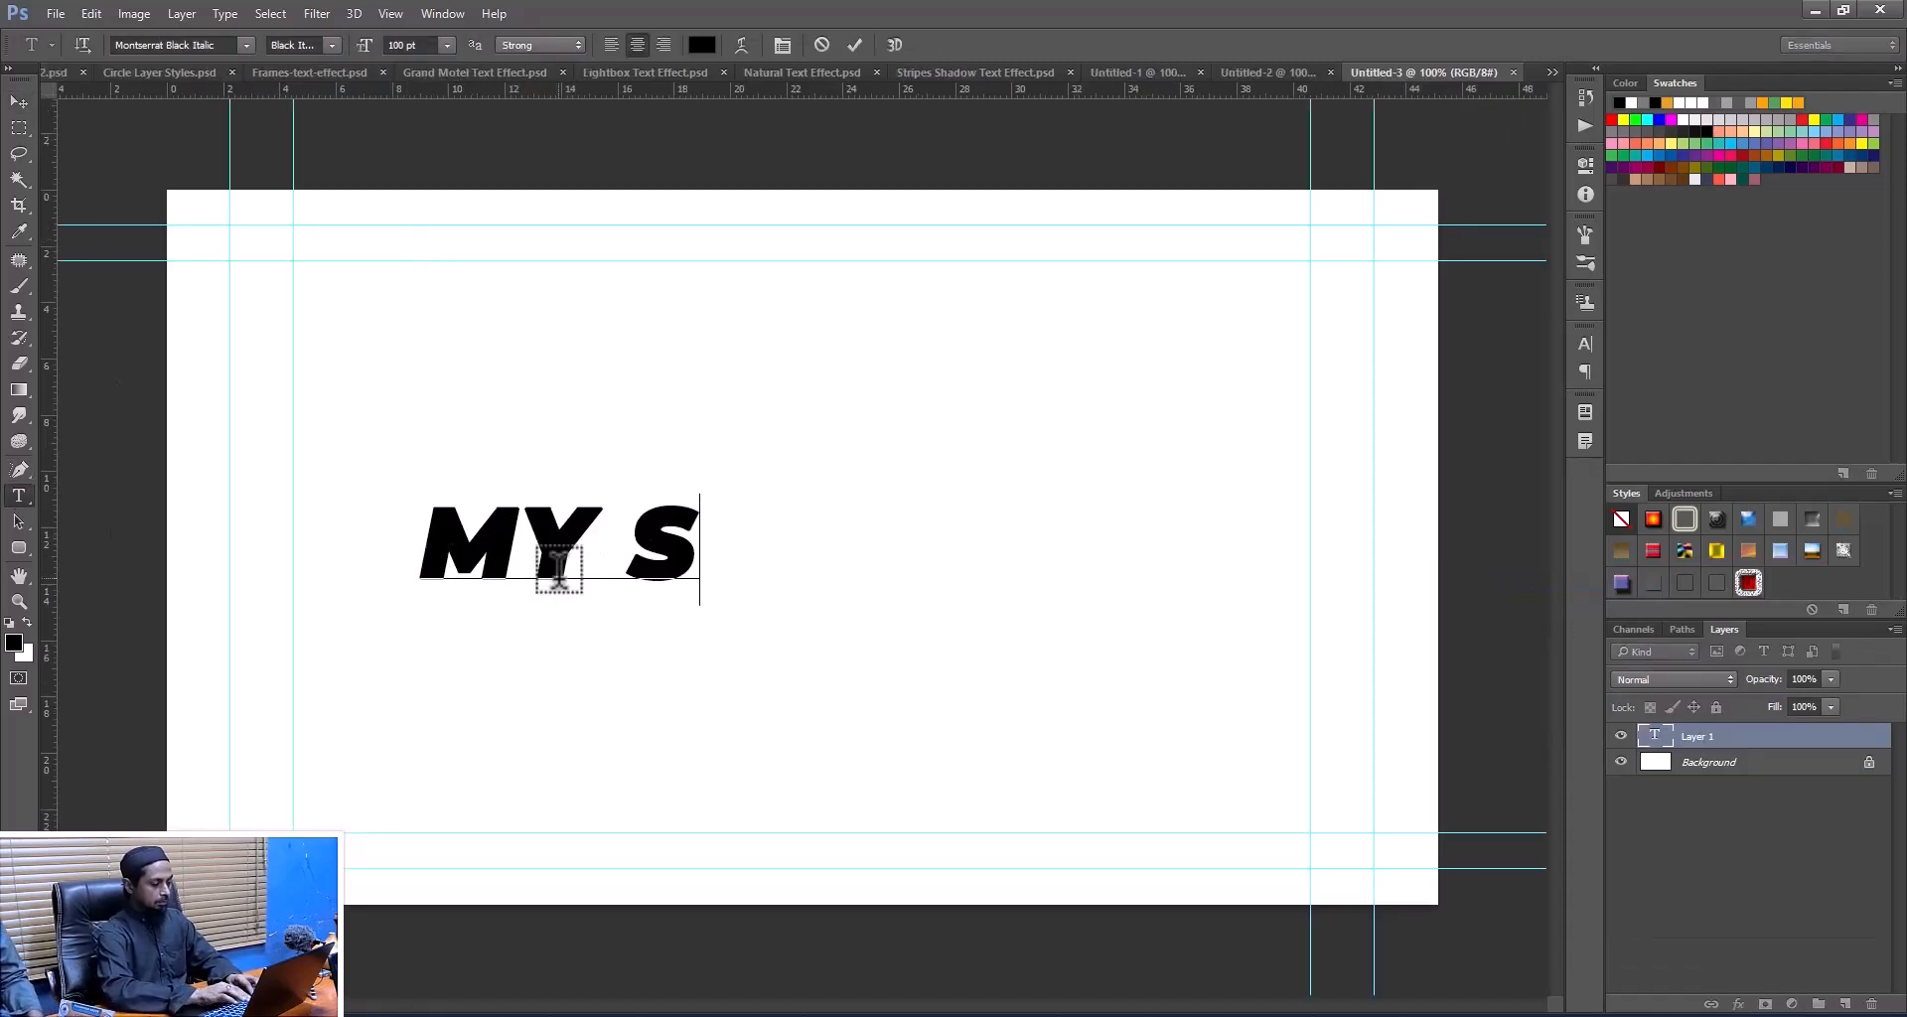
type("TYLE")
left_click(19, 102)
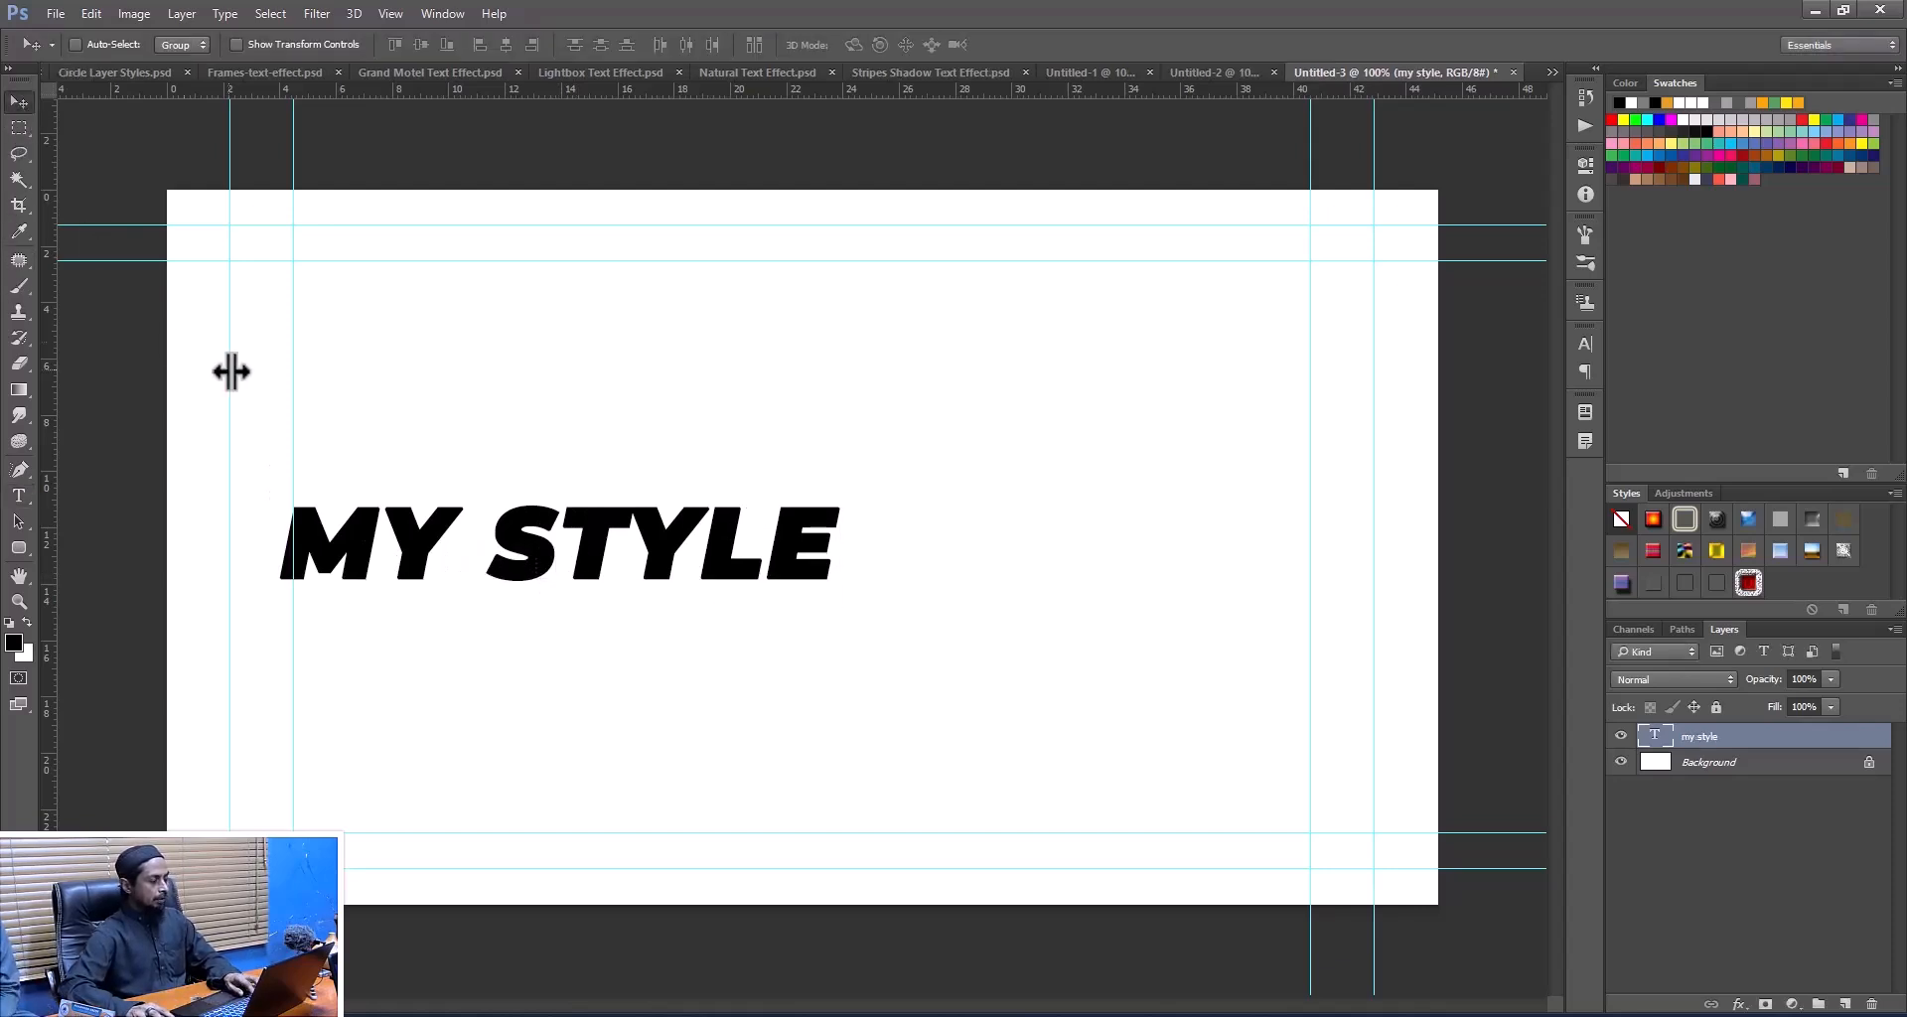
- Scale the MY STYLE text up to span most of the canvas width and centre it on the canvas
key("ctrl+t")
left_click_drag(840, 606, 1251, 838)
key("Return")
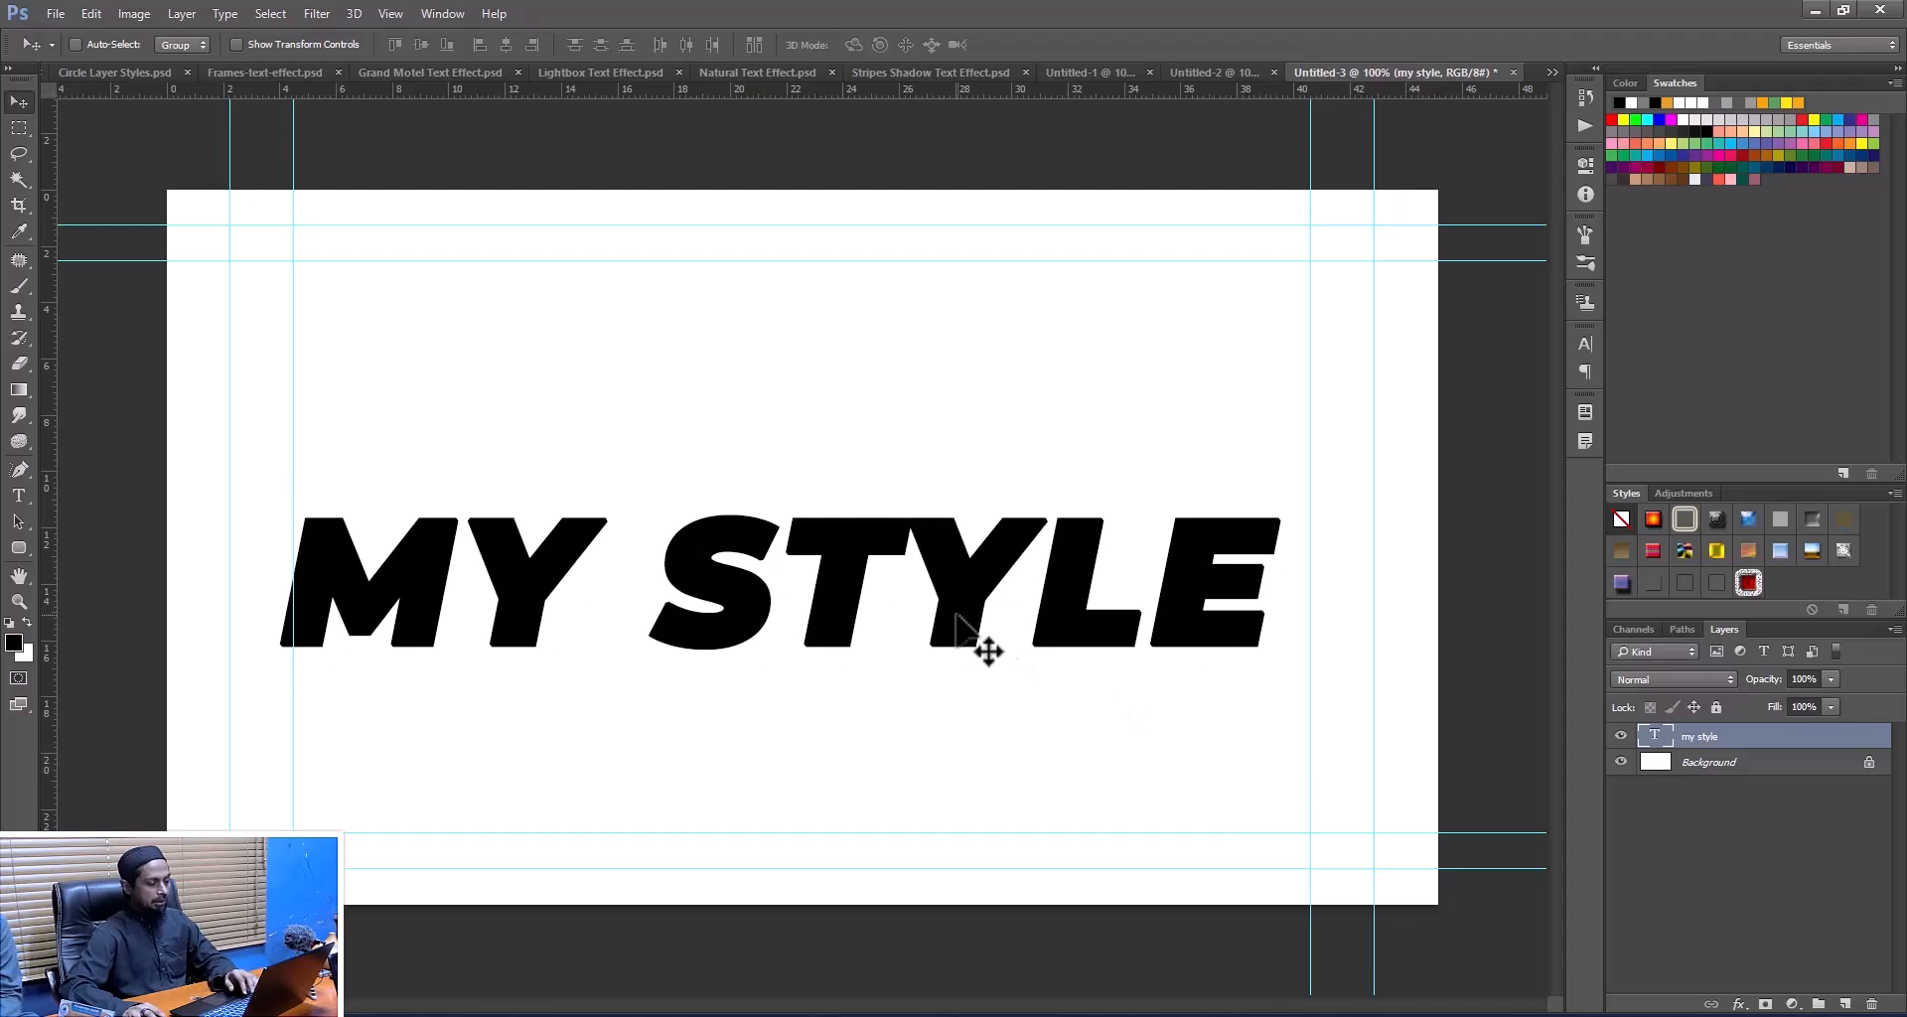
left_click_drag(987, 647, 968, 596)
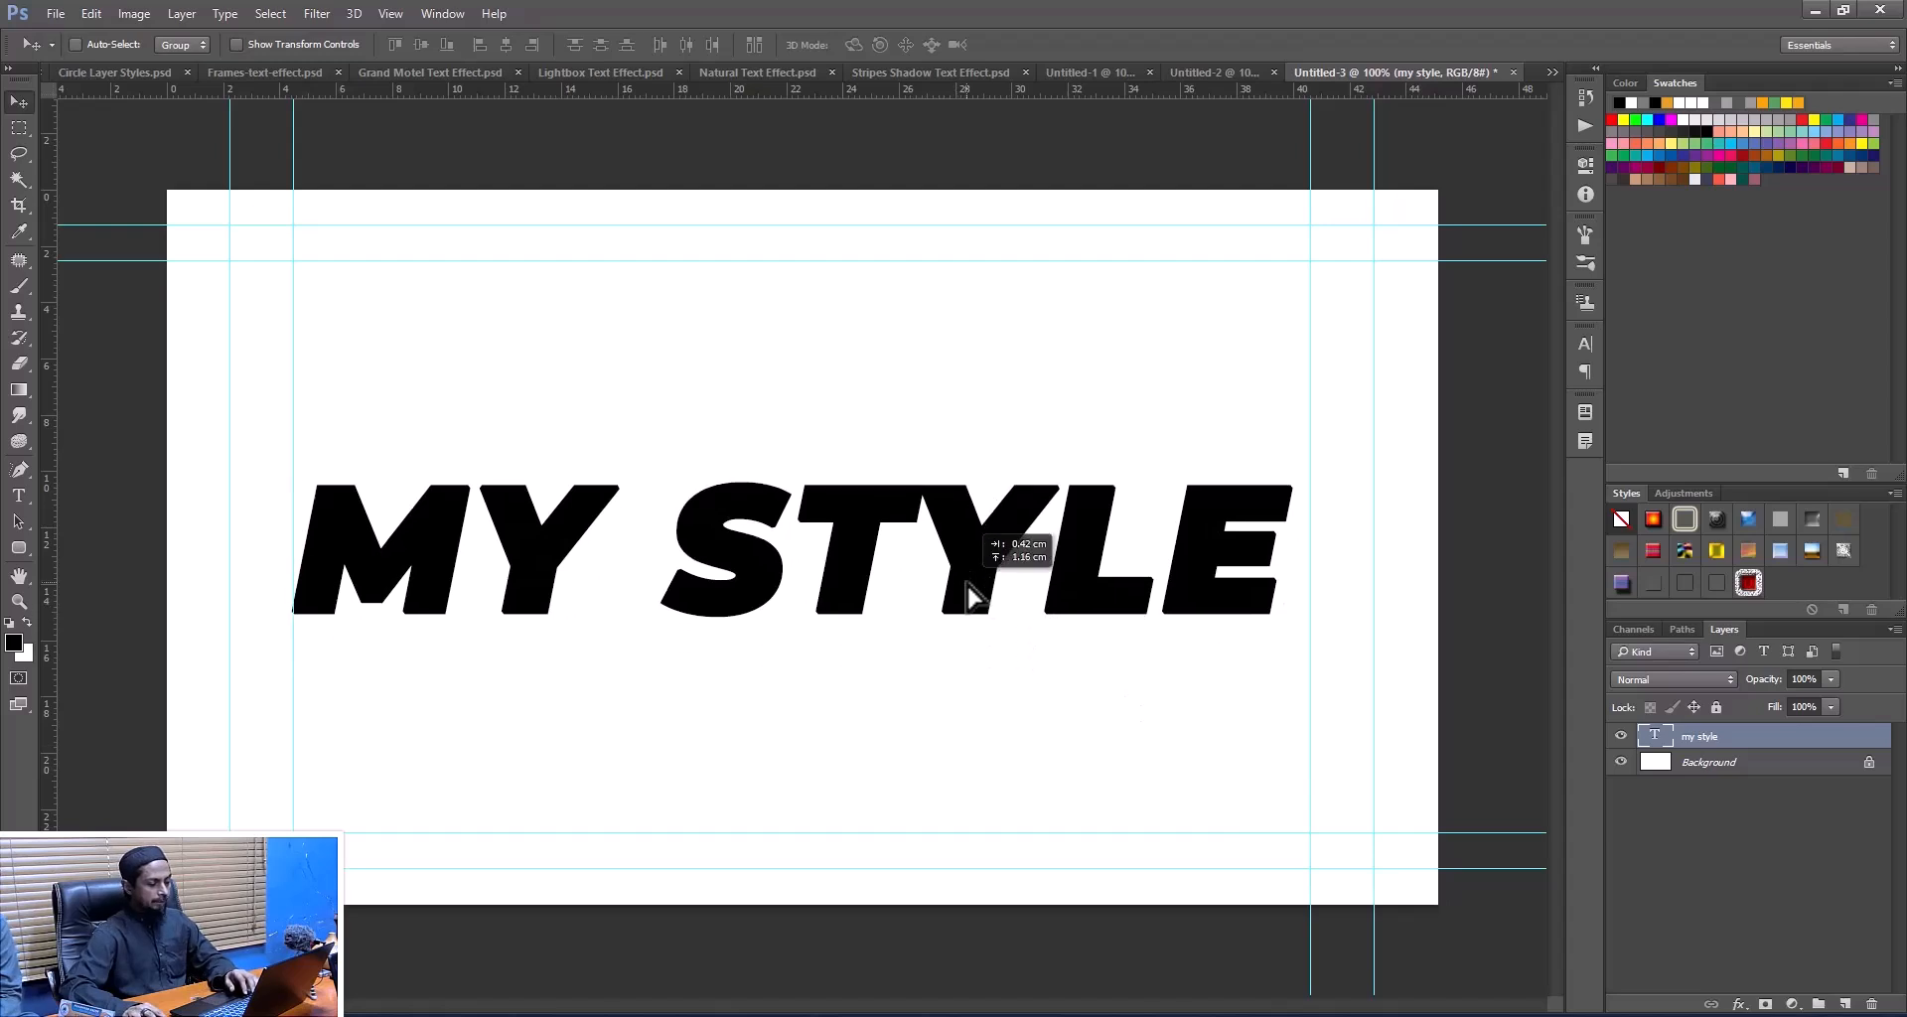
- Paste the copied golden layer style onto the MY STYLE text and save it as a style preset named Gold including effects and blending options
right_click(1820, 739)
left_click(1542, 607)
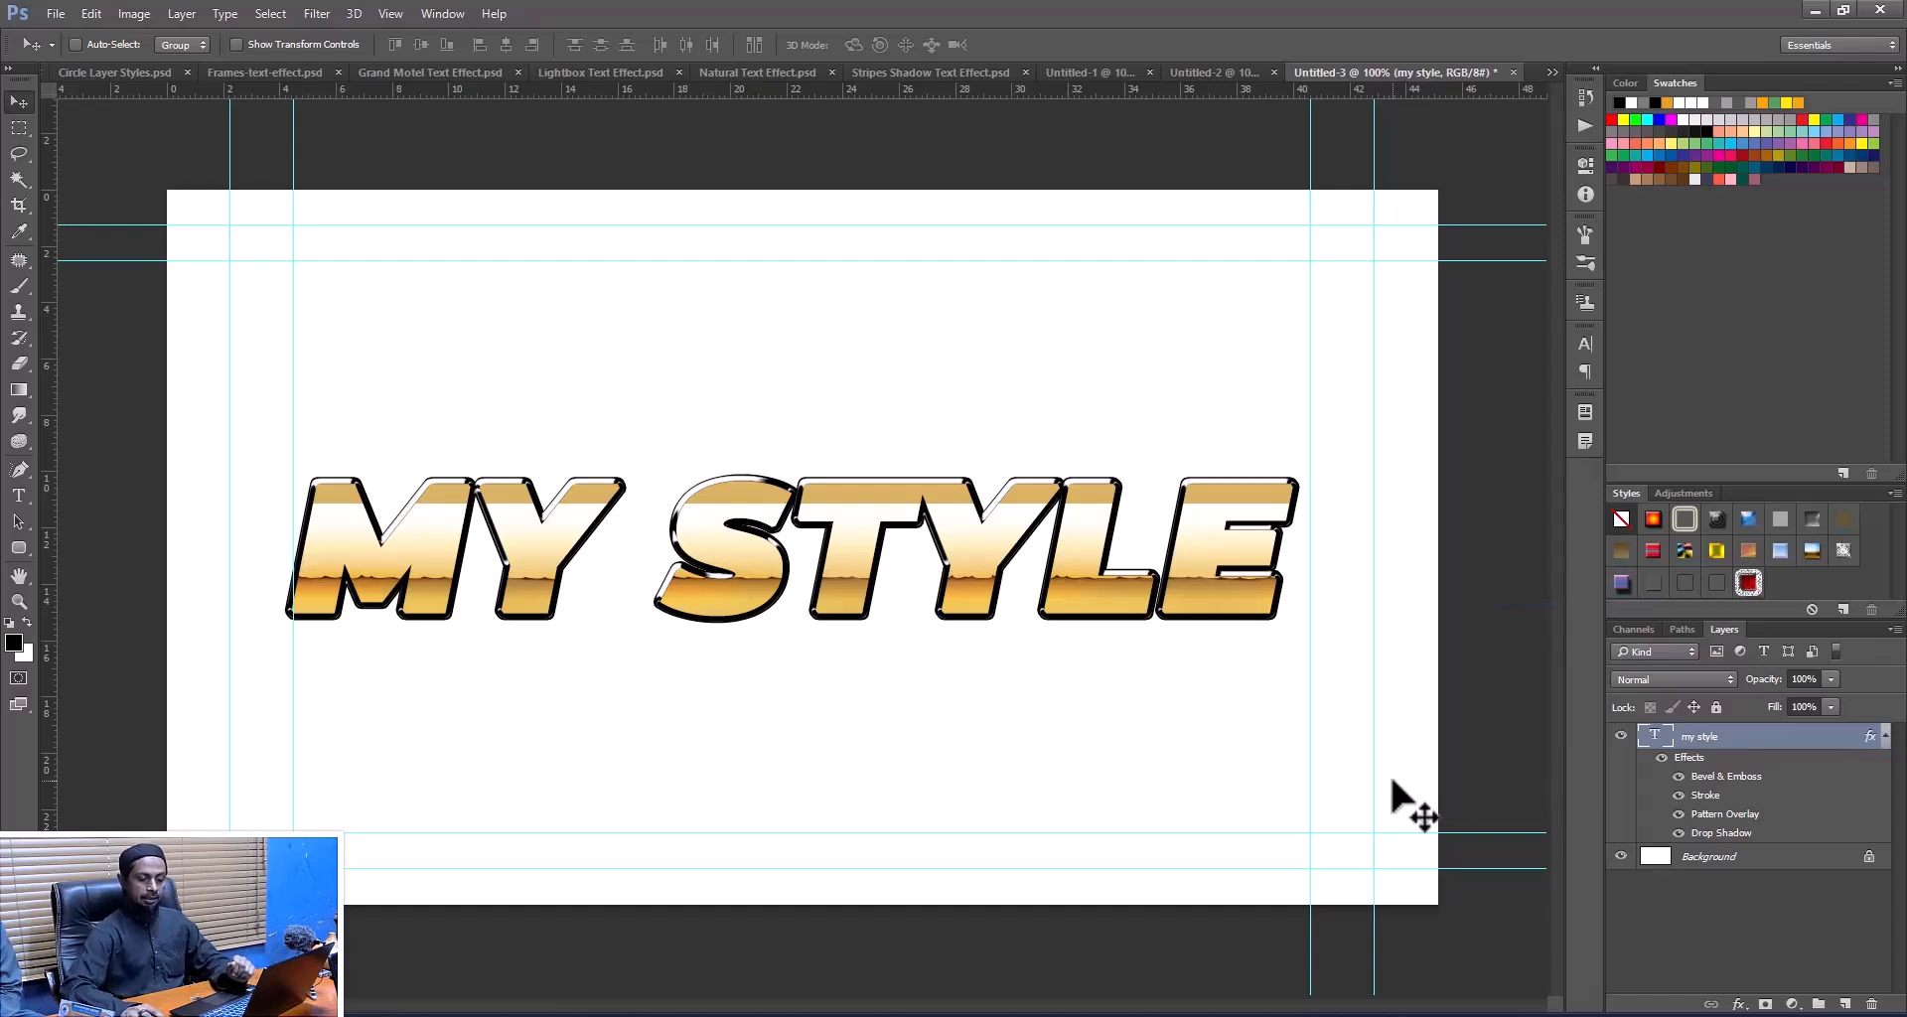
key("h")
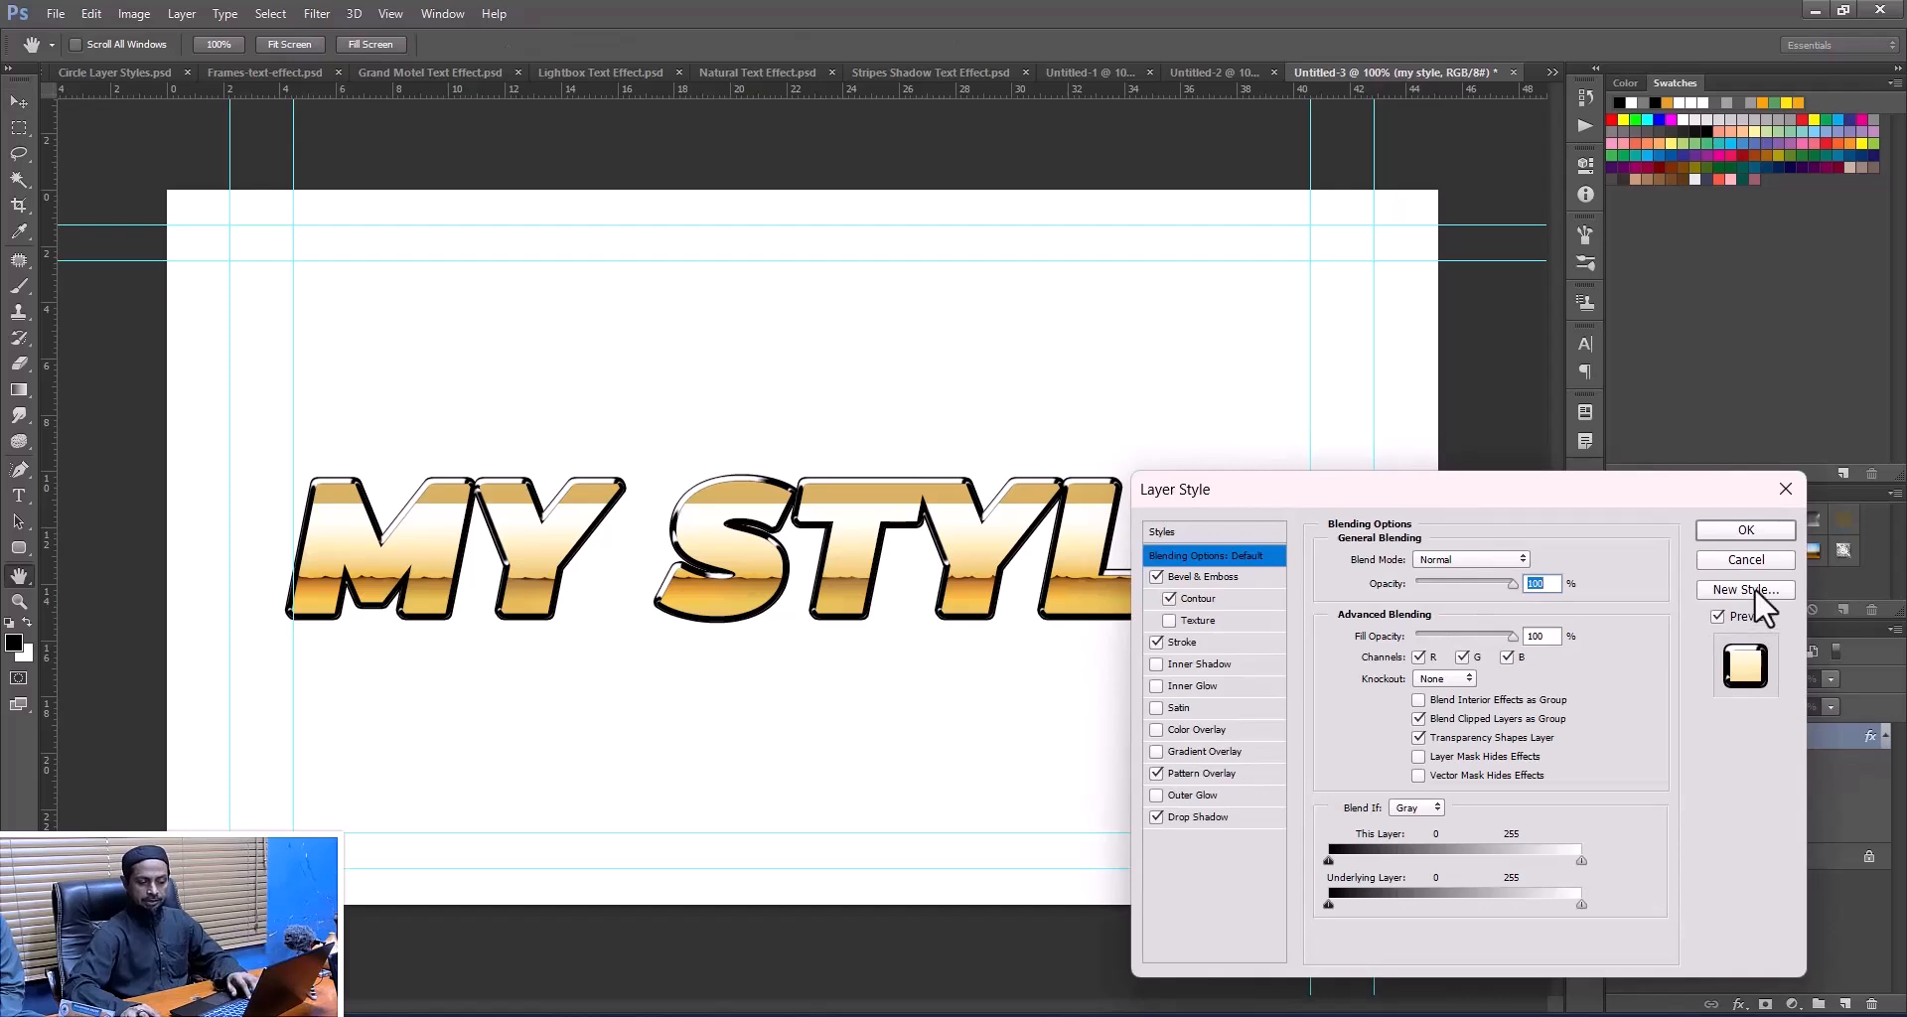
left_click(1733, 587)
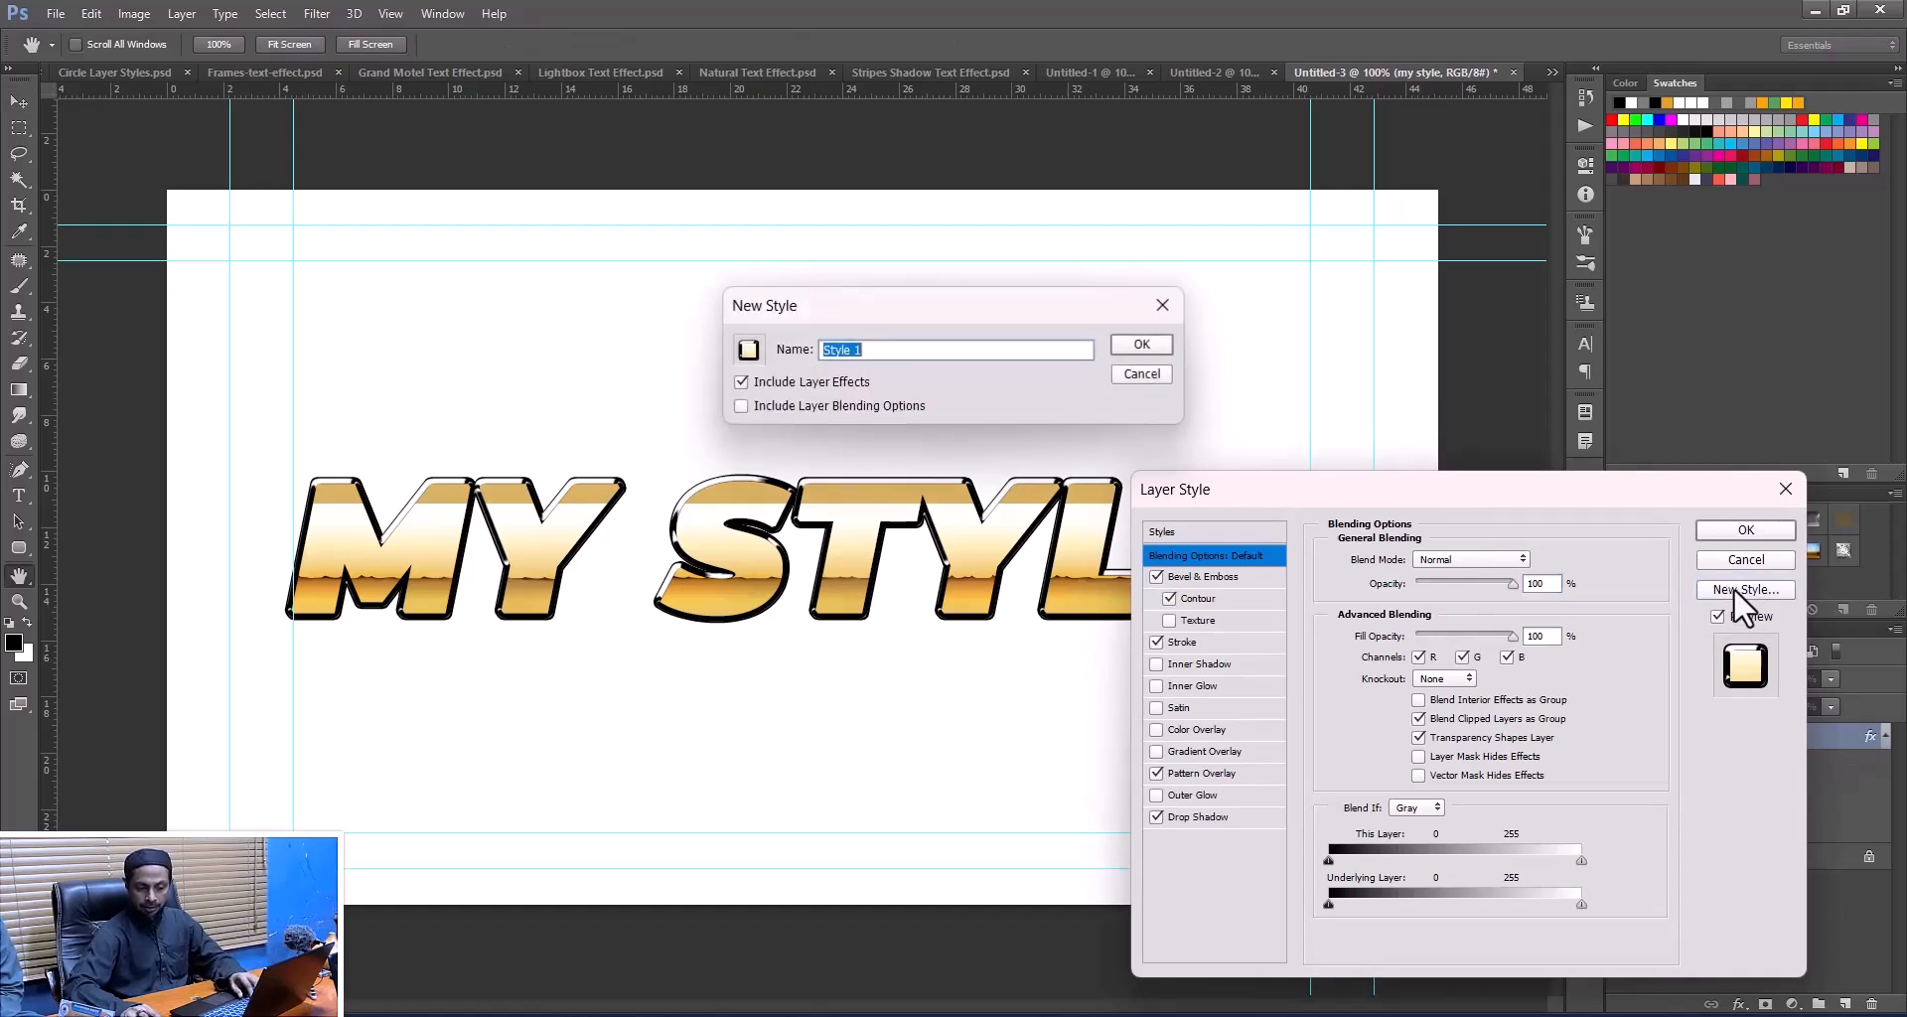
type("Gold")
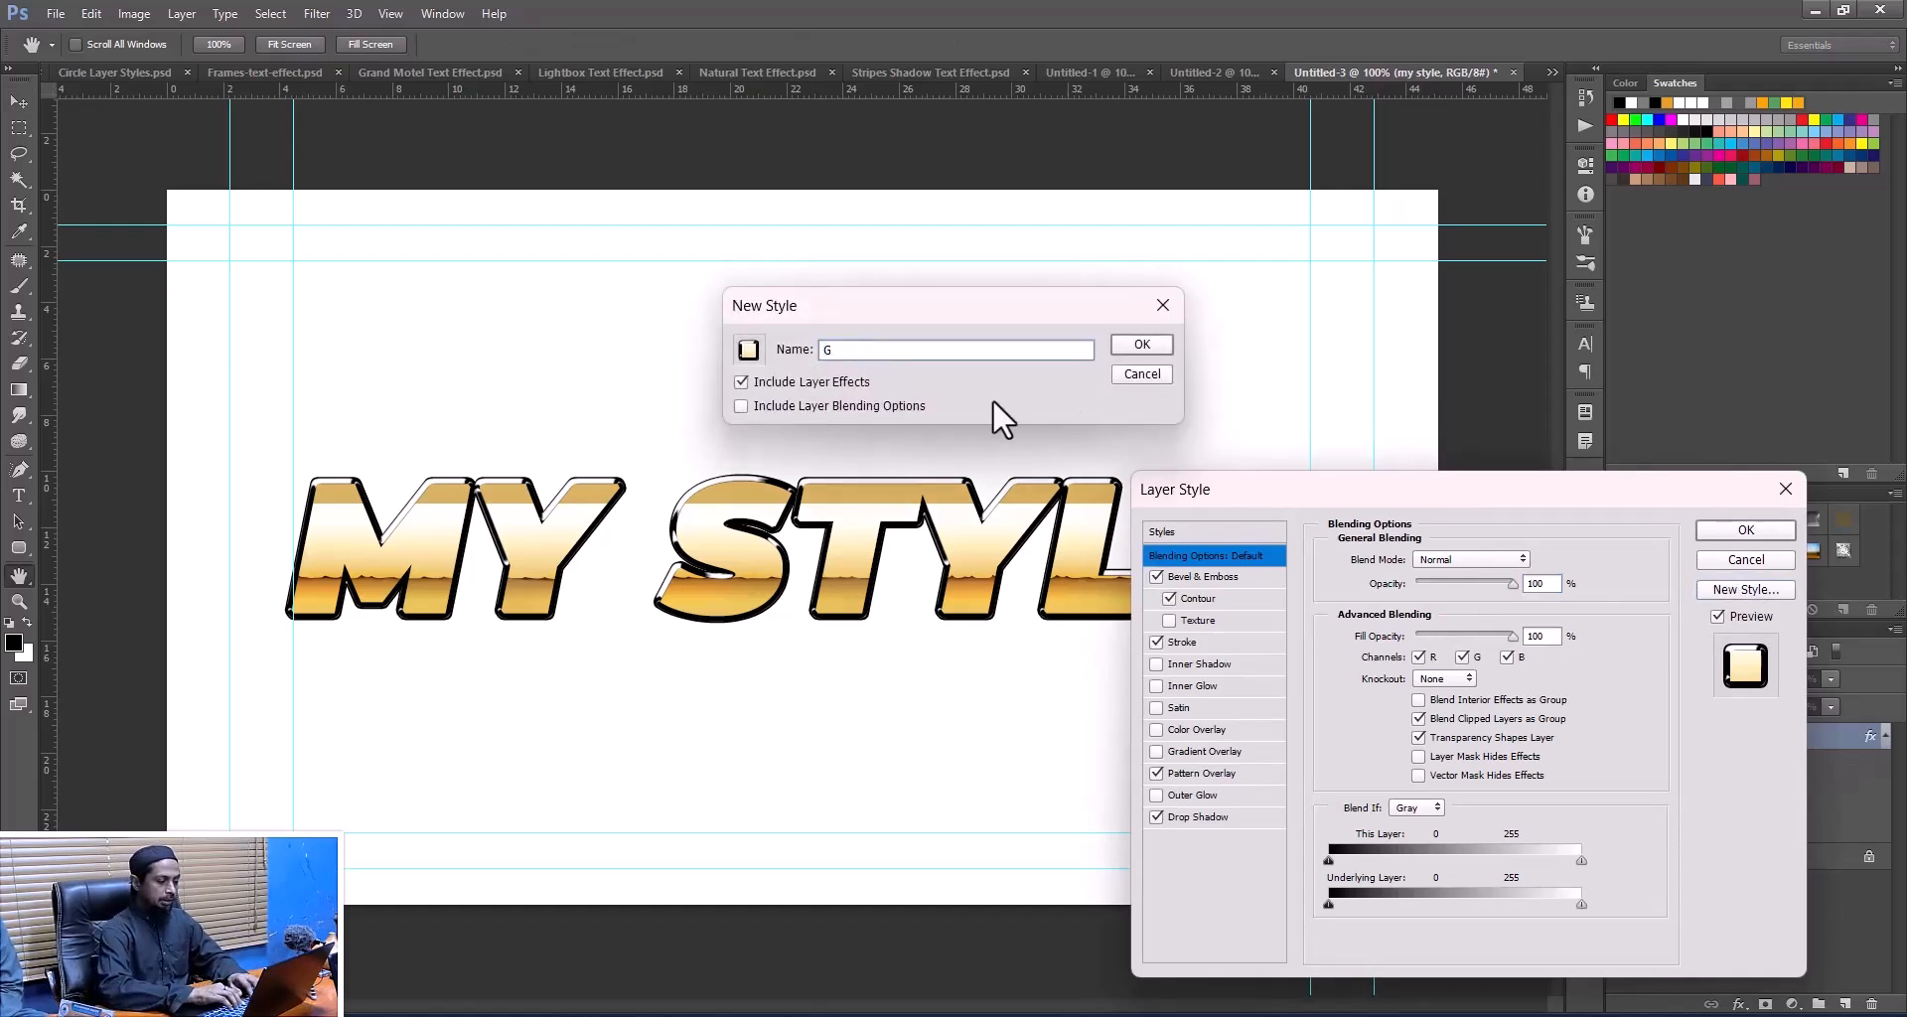
left_click(766, 406)
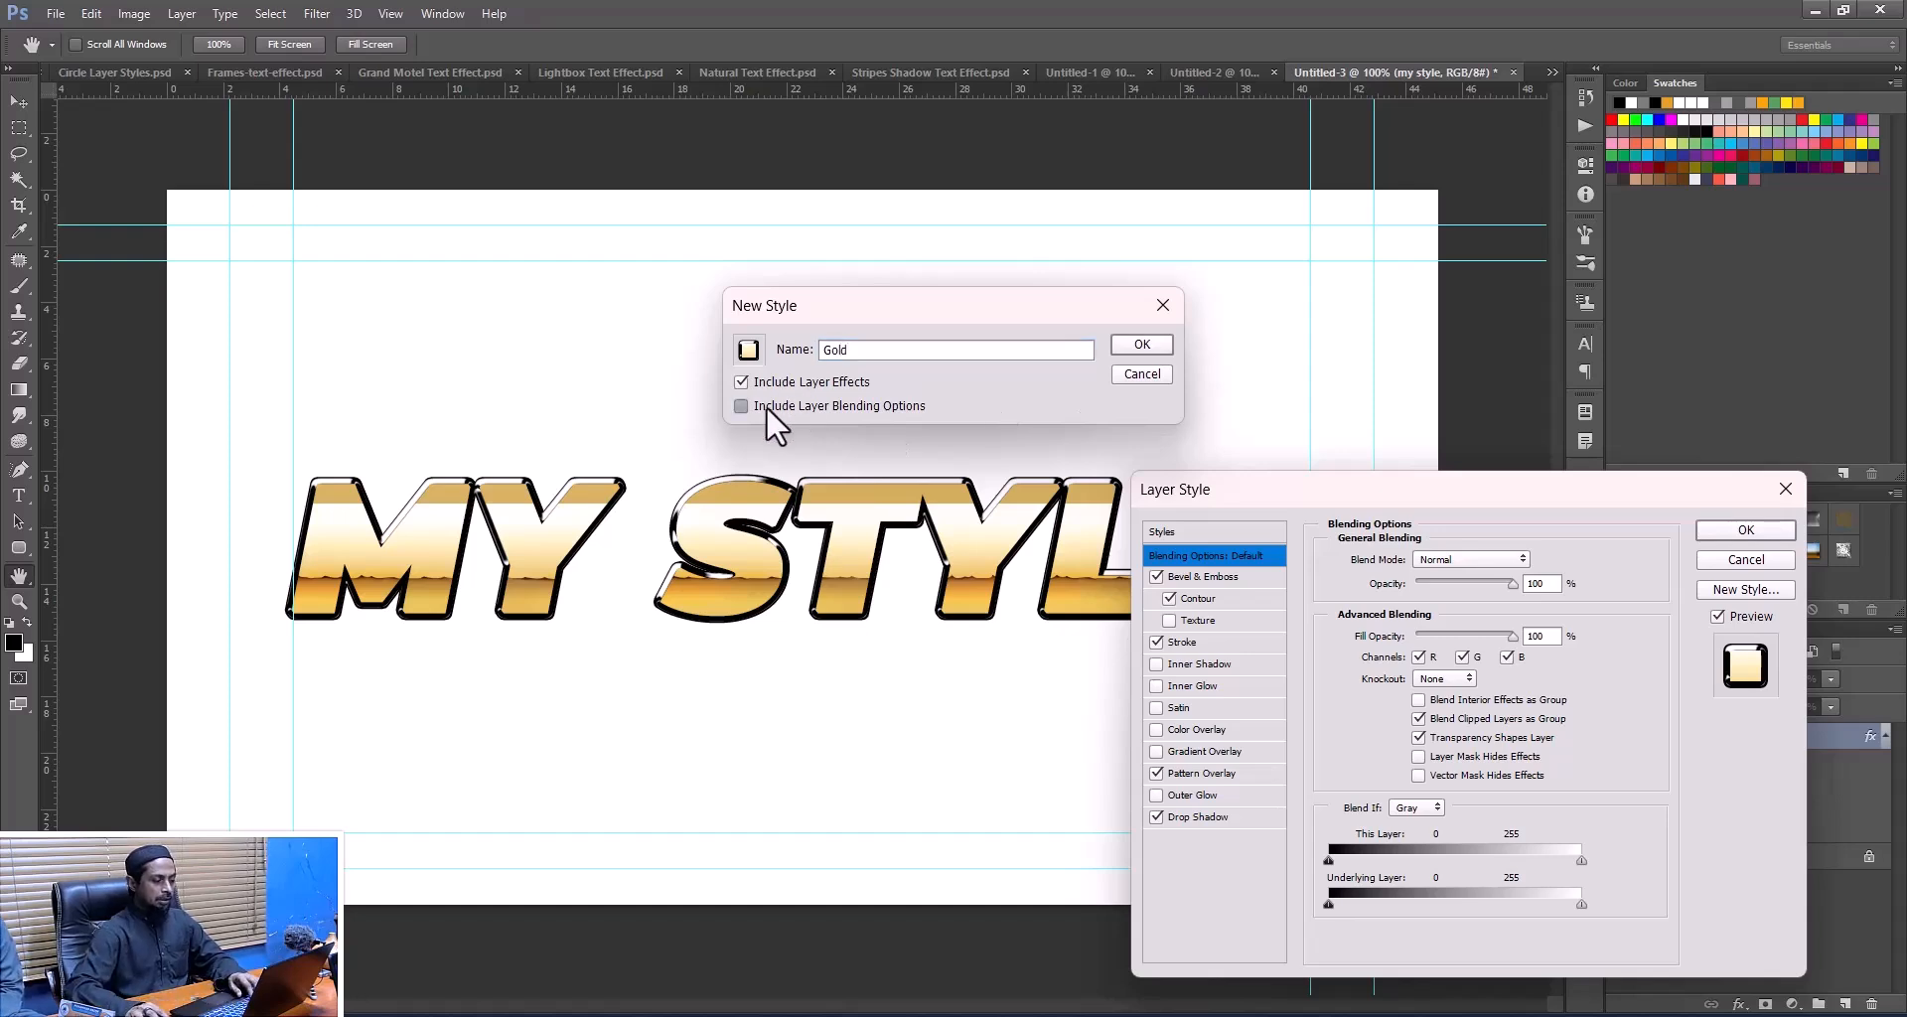
left_click(1133, 345)
left_click(1734, 532)
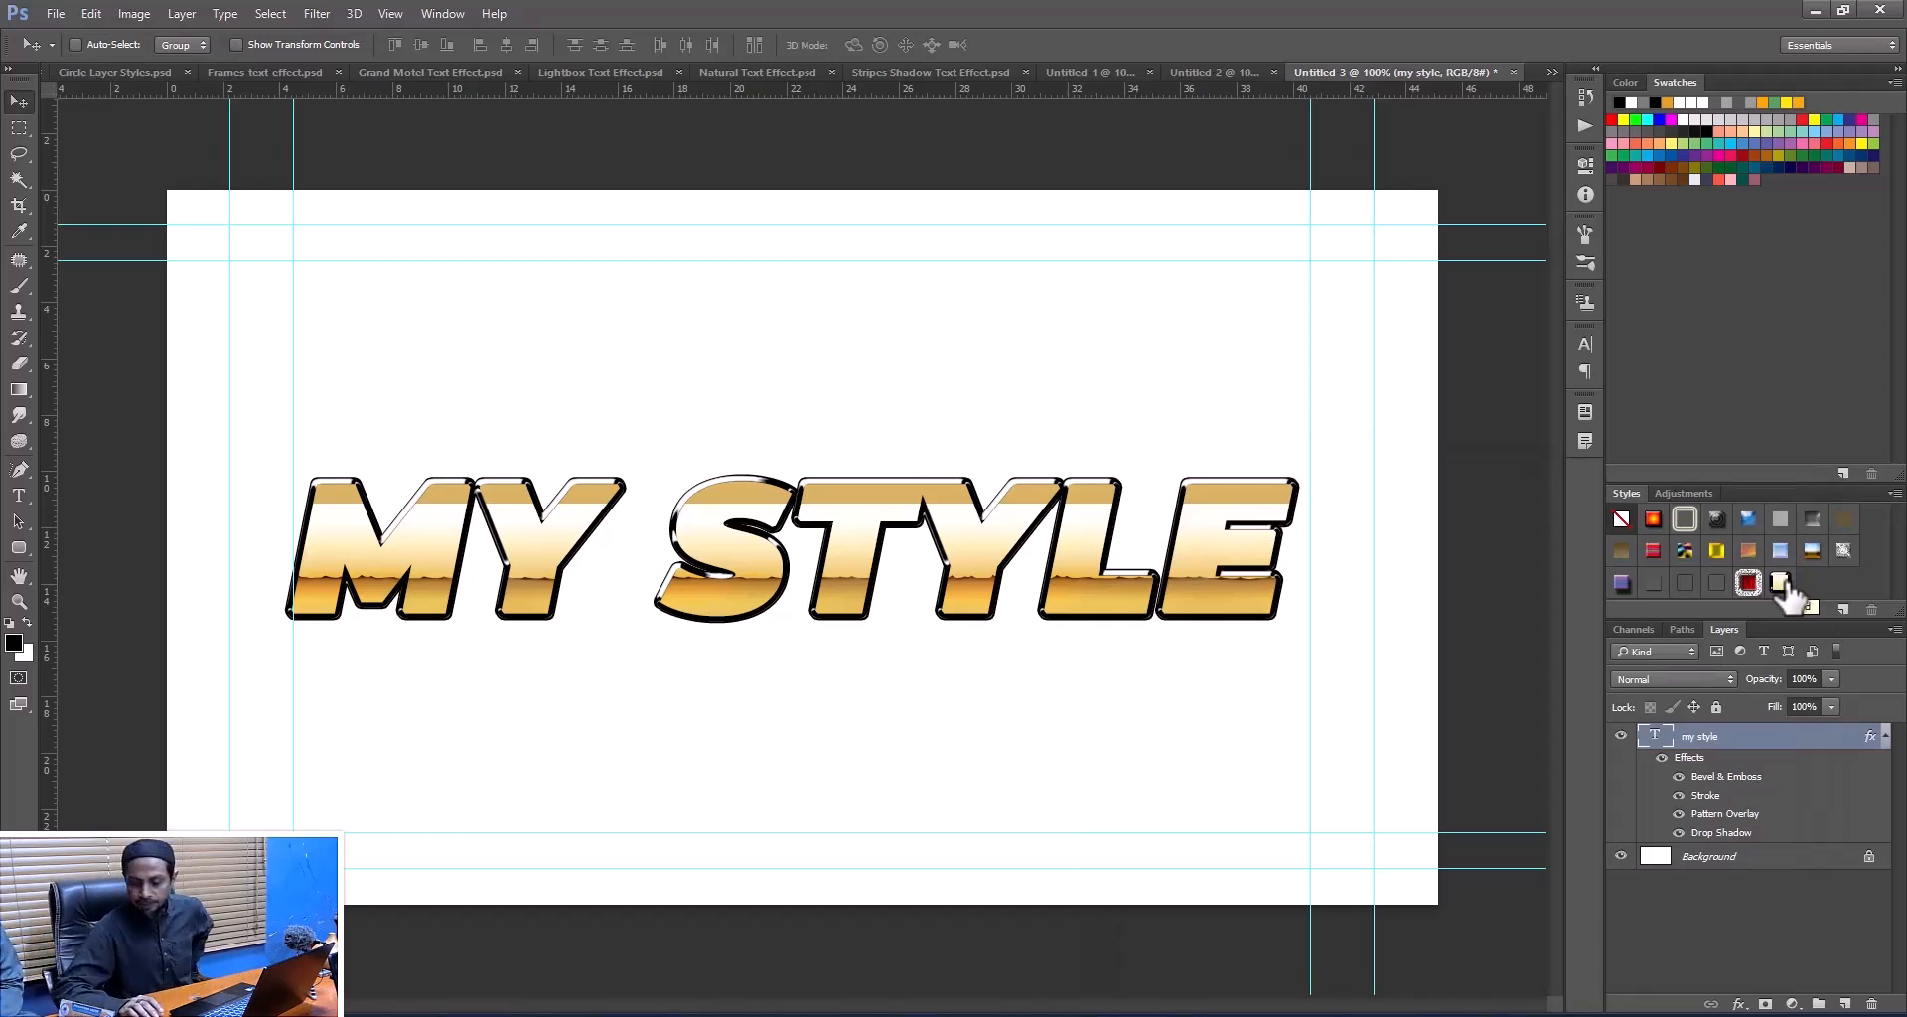
- Return to the Chrome Reflection Text Styles document and examine the GOLDEN layer's Bevel & Emboss, Stroke and Pattern Overlay settings
left_click(129, 72)
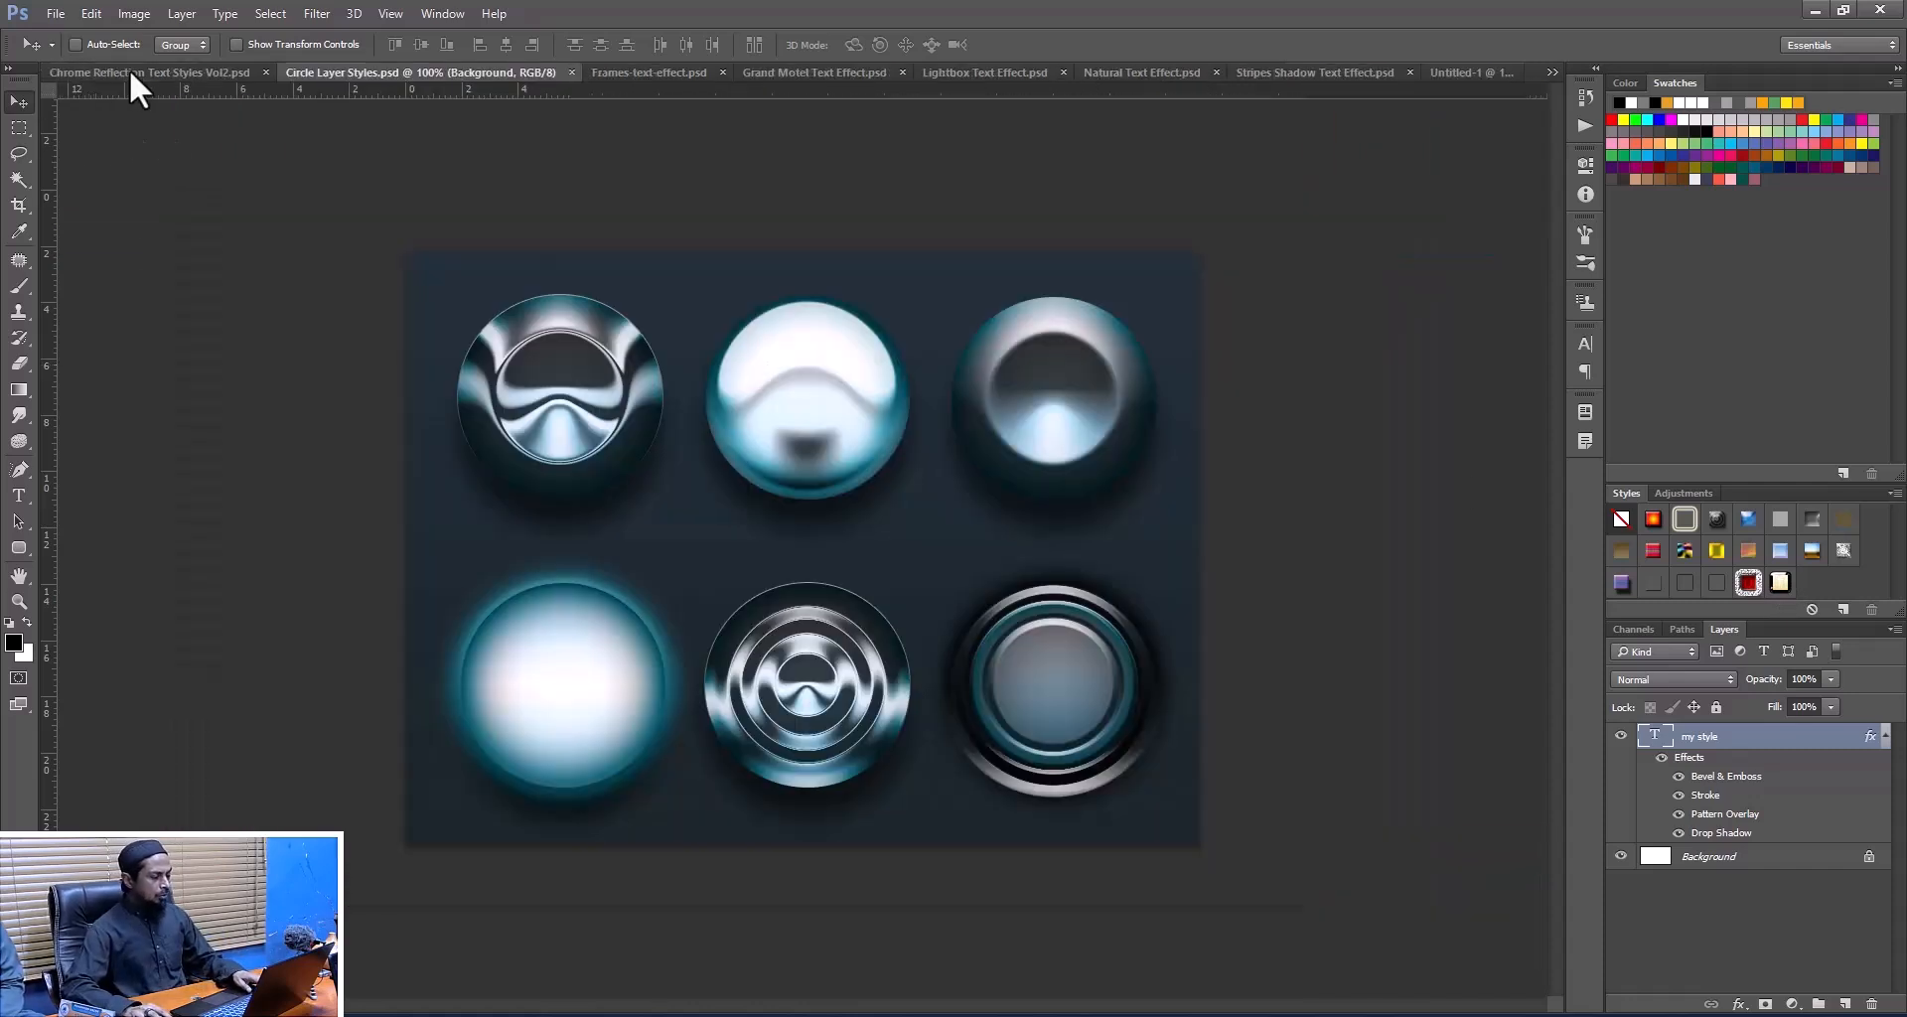
left_click(146, 75)
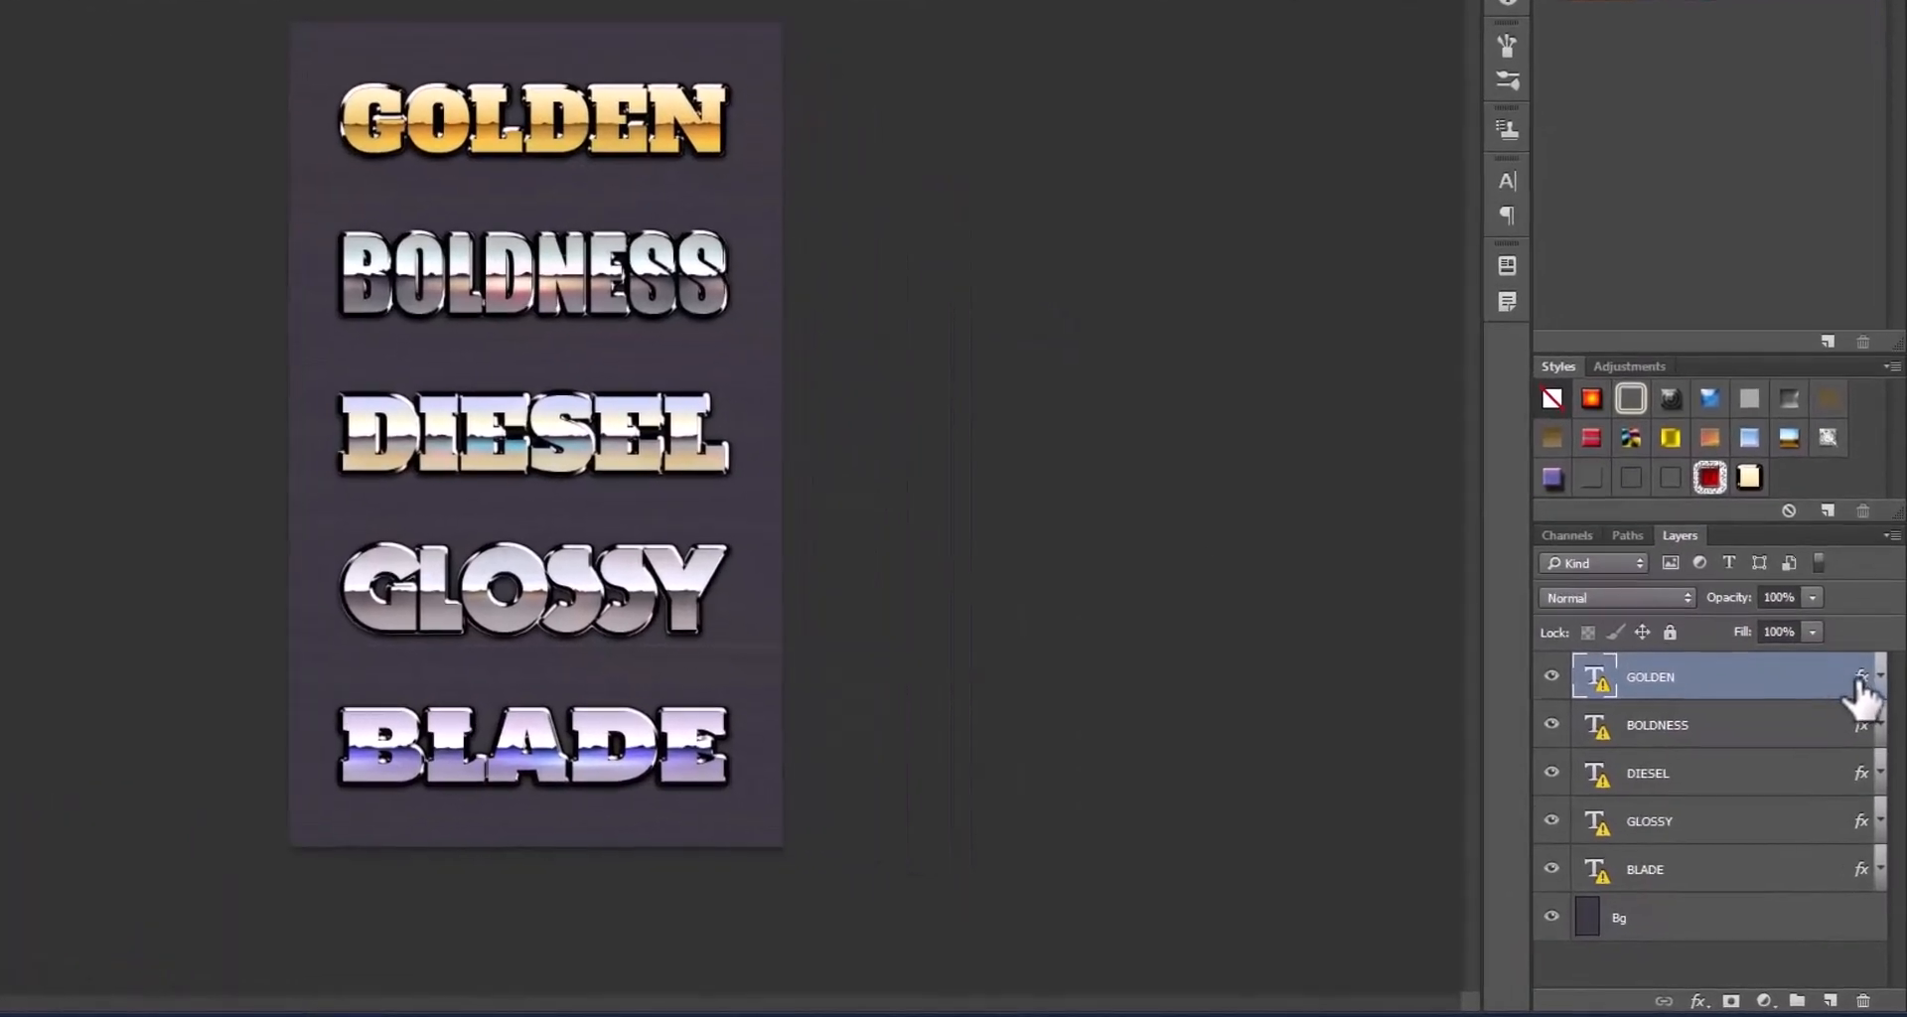
double_click(1853, 686)
left_click_drag(1233, 363, 1218, 139)
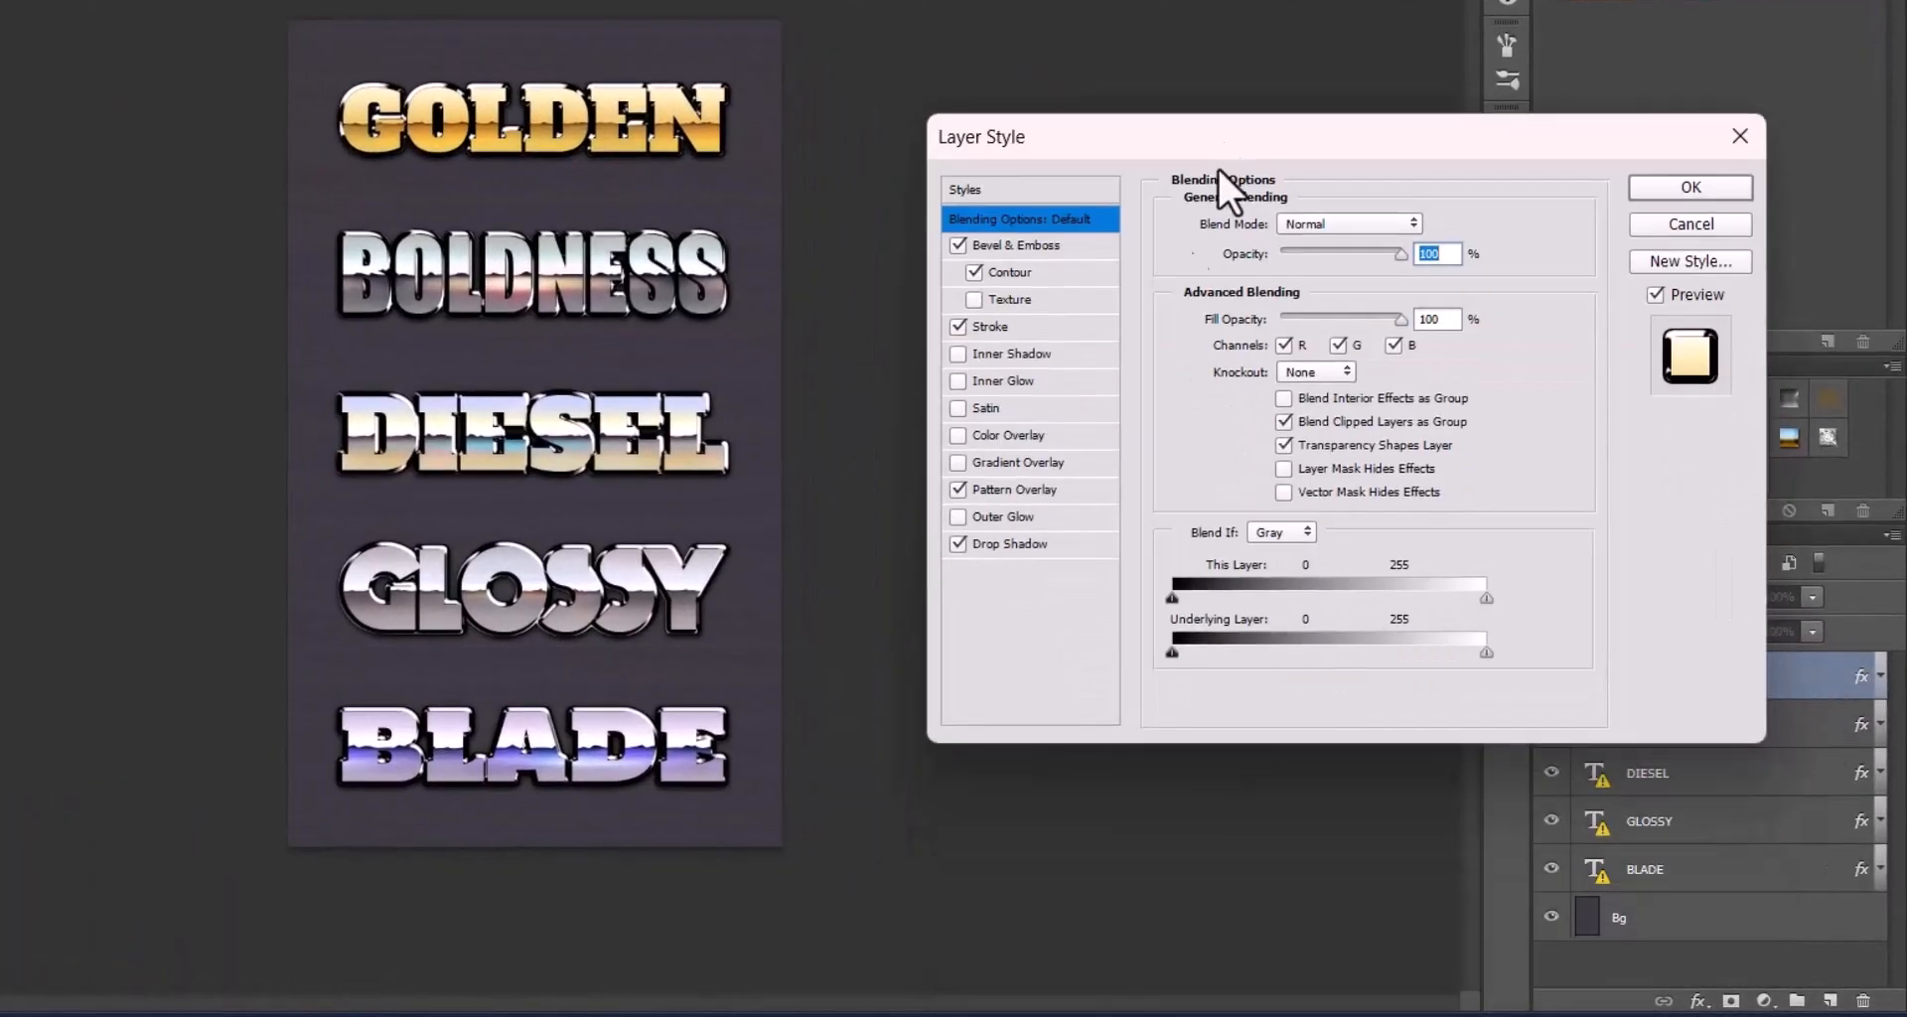
left_click(1017, 246)
left_click(1011, 326)
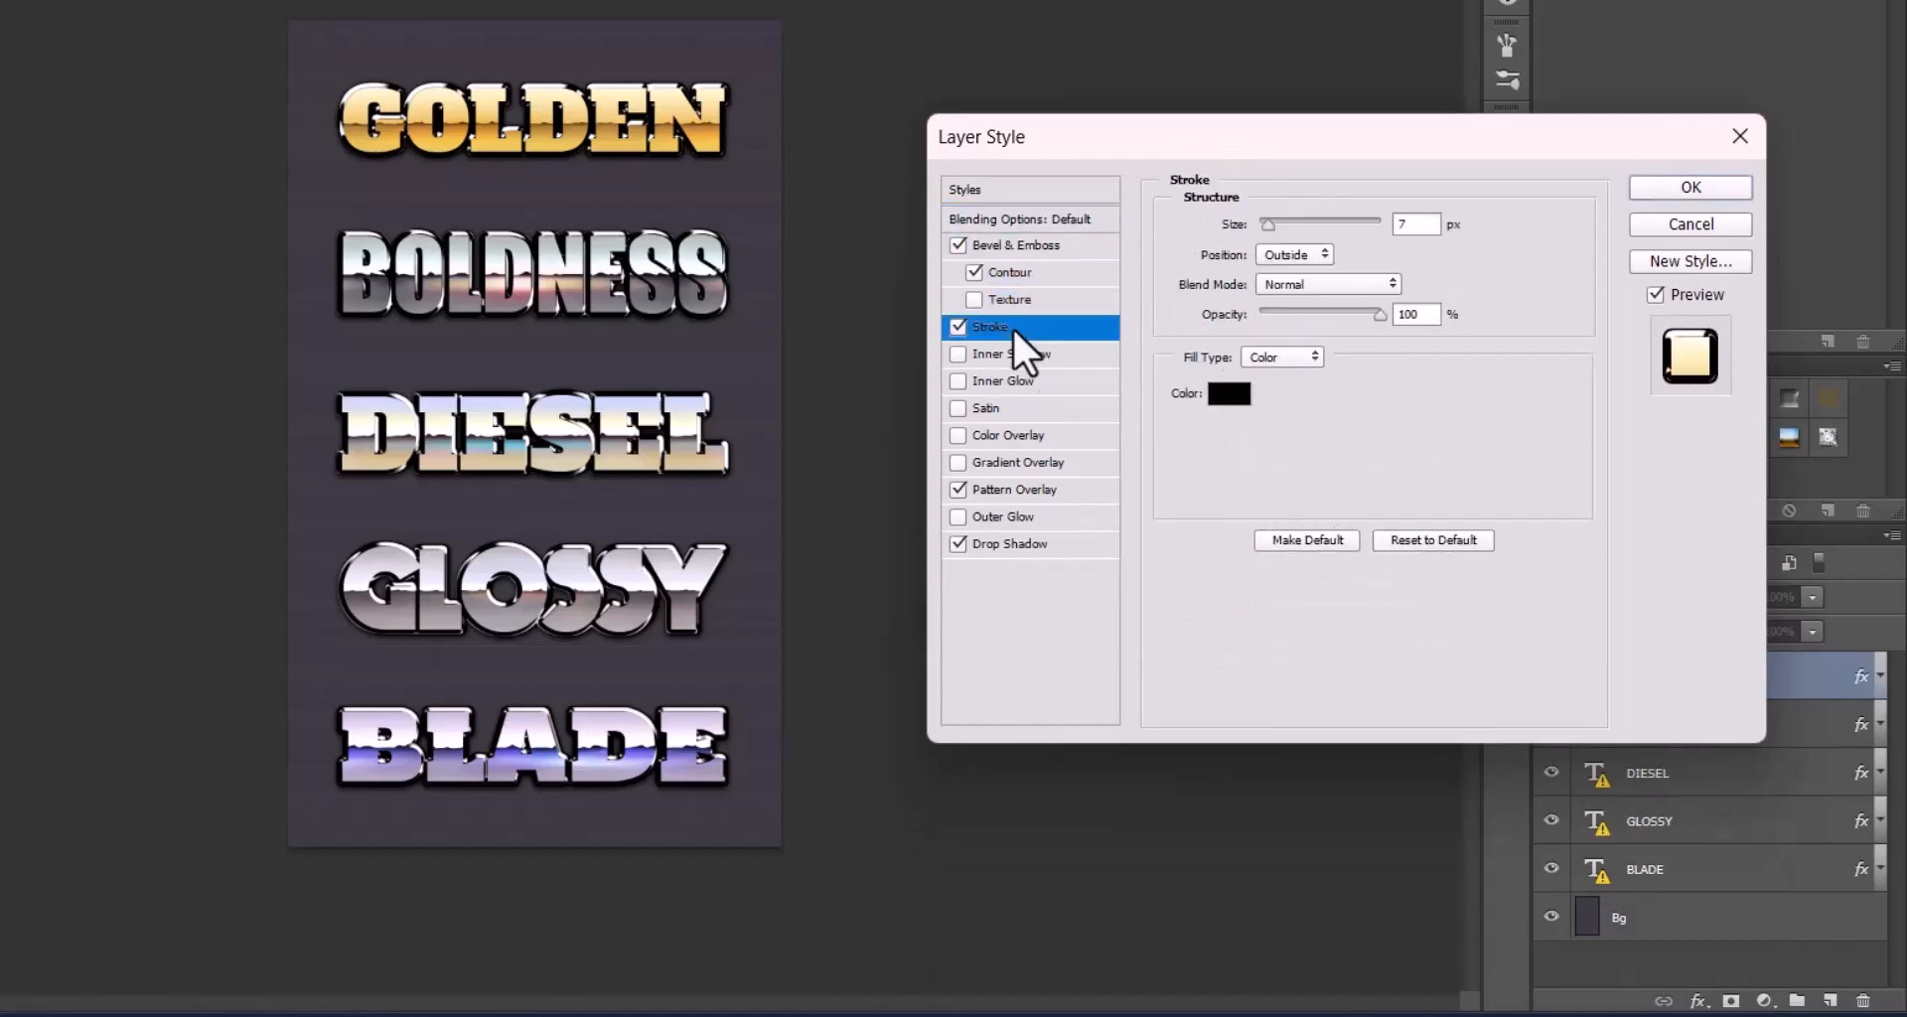
left_click(995, 486)
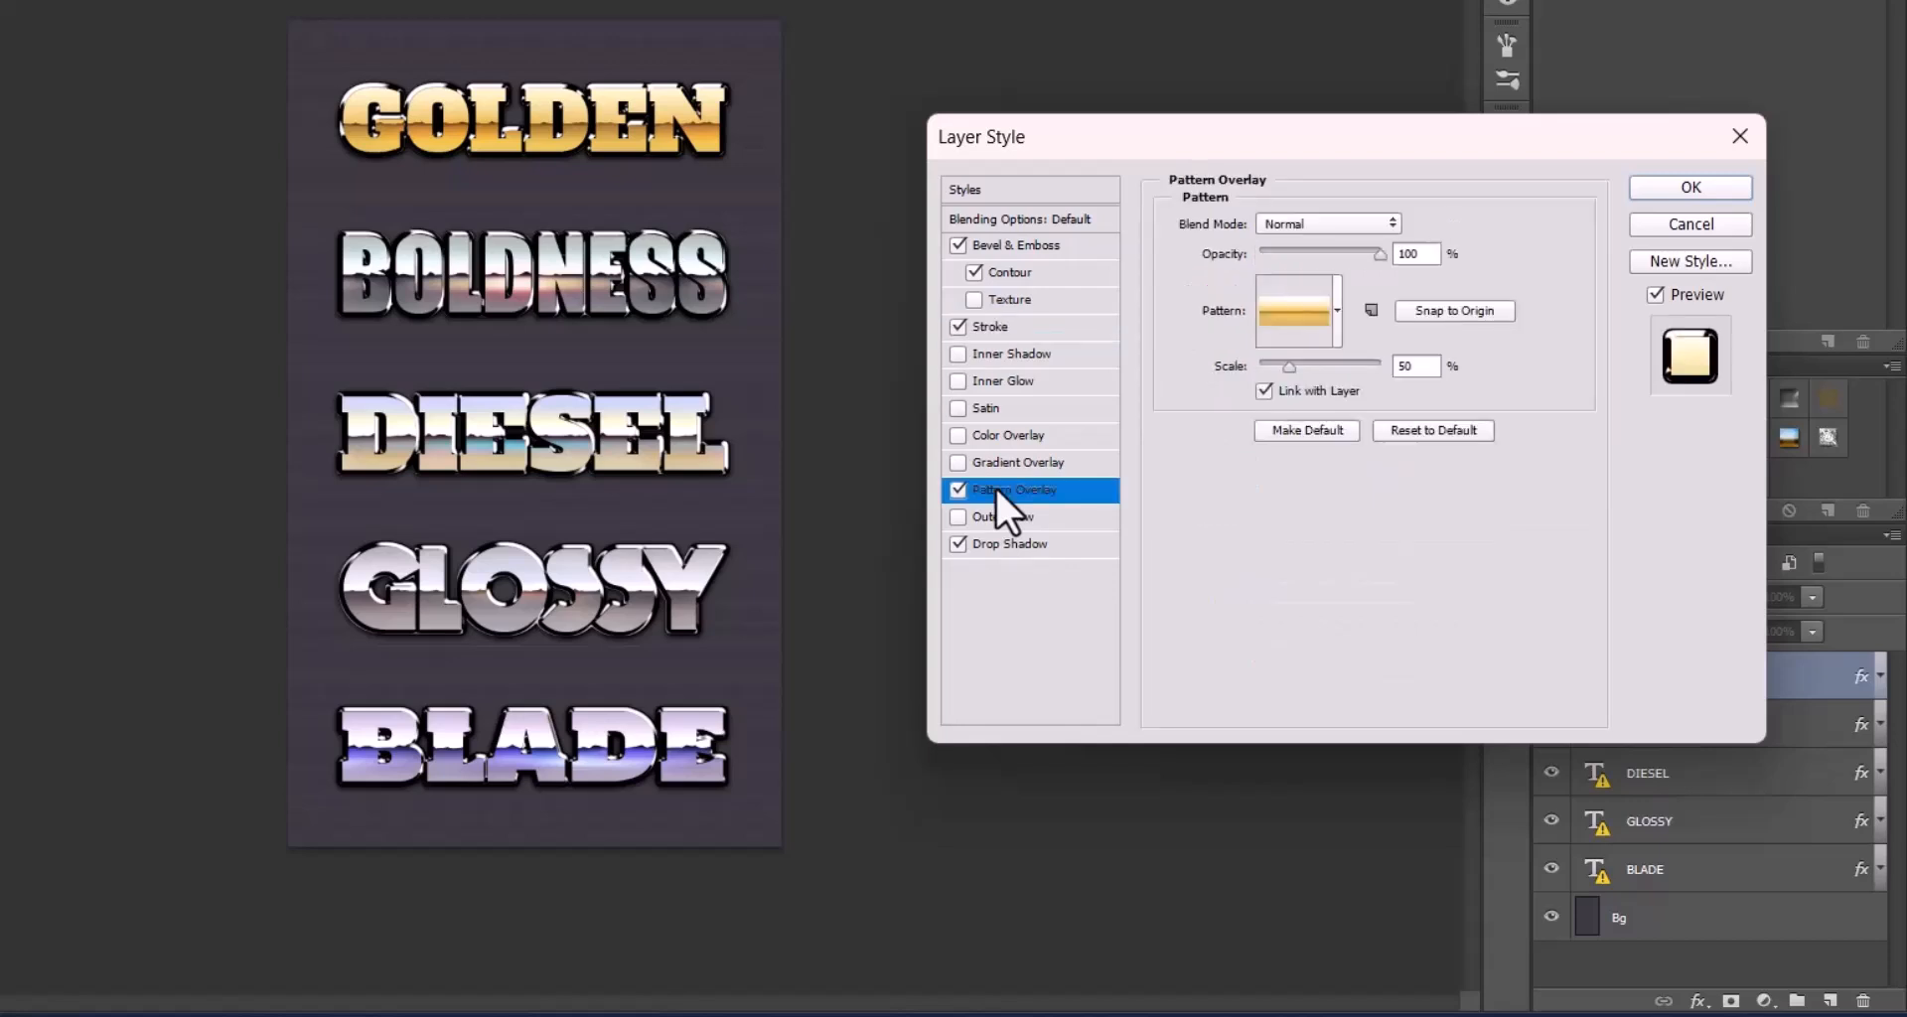
- Try several other patterns in the GOLDEN layer's pattern overlay and discard the changes
left_click(1335, 308)
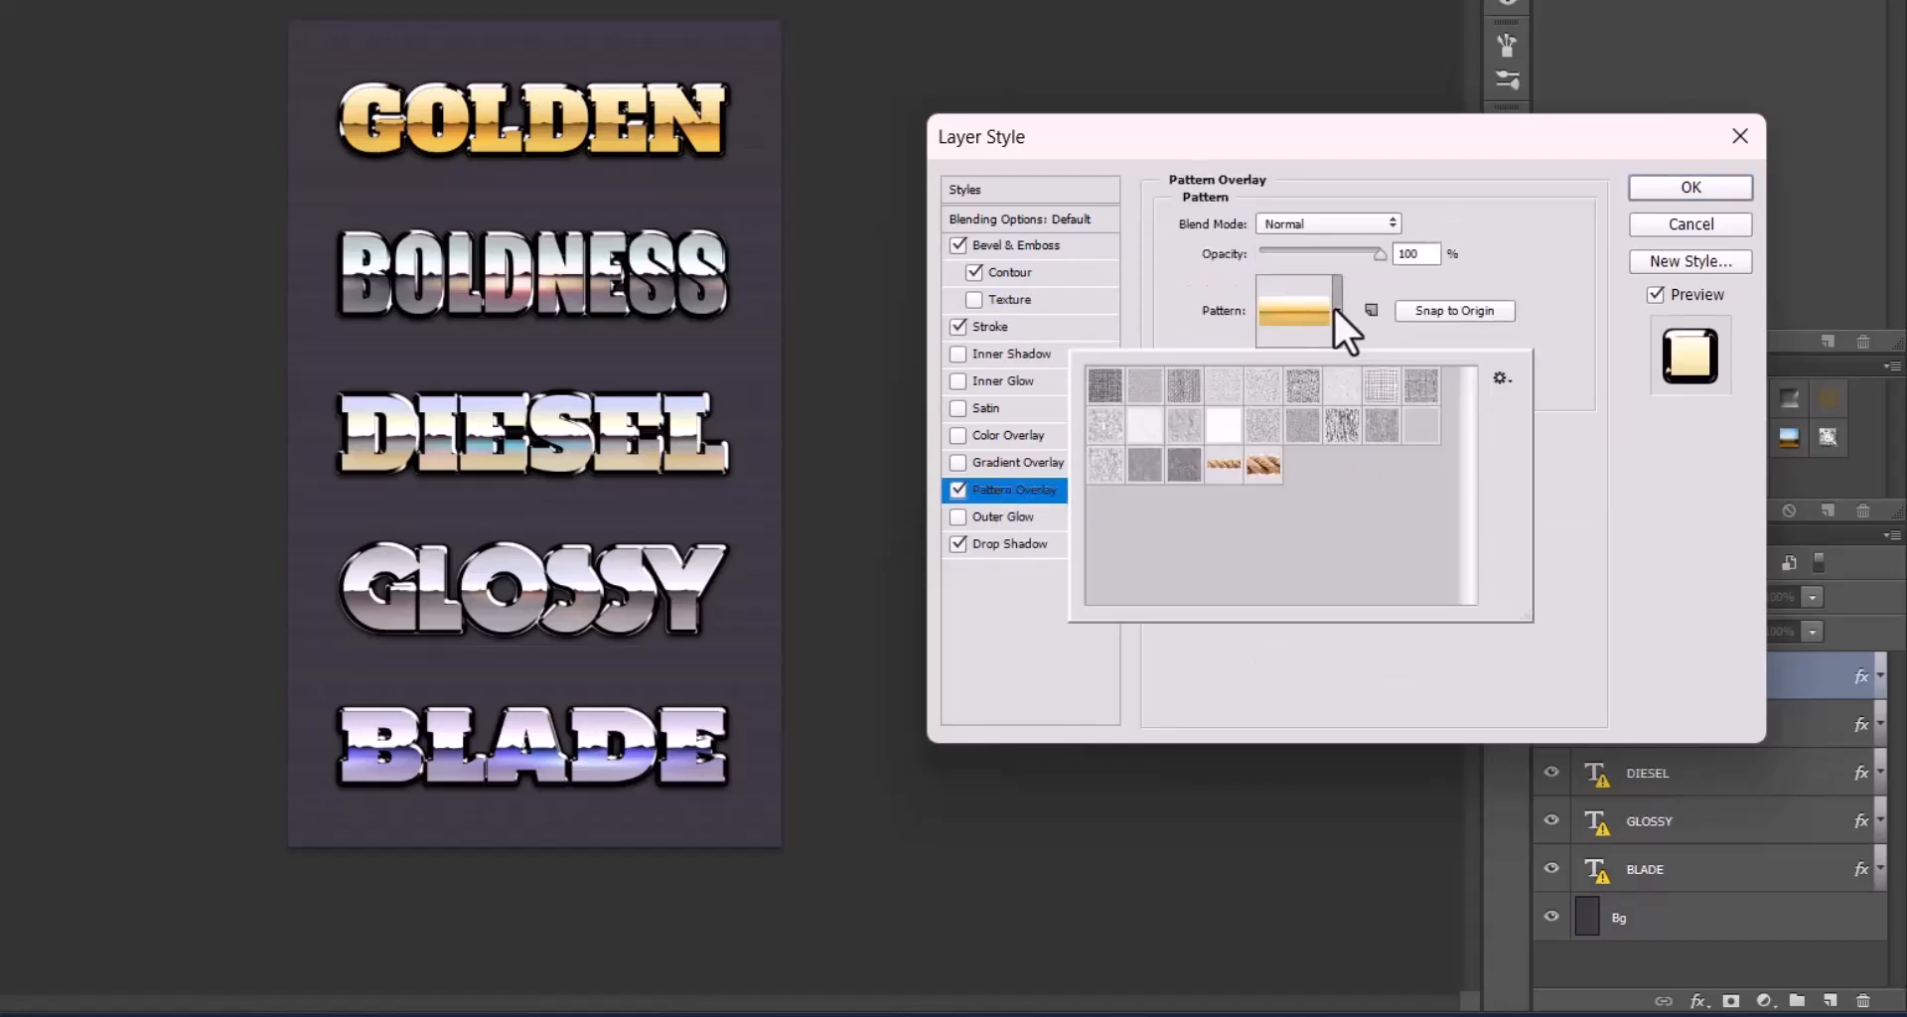
left_click(1262, 464)
left_click(1181, 464)
left_click(1147, 383)
left_click(1225, 384)
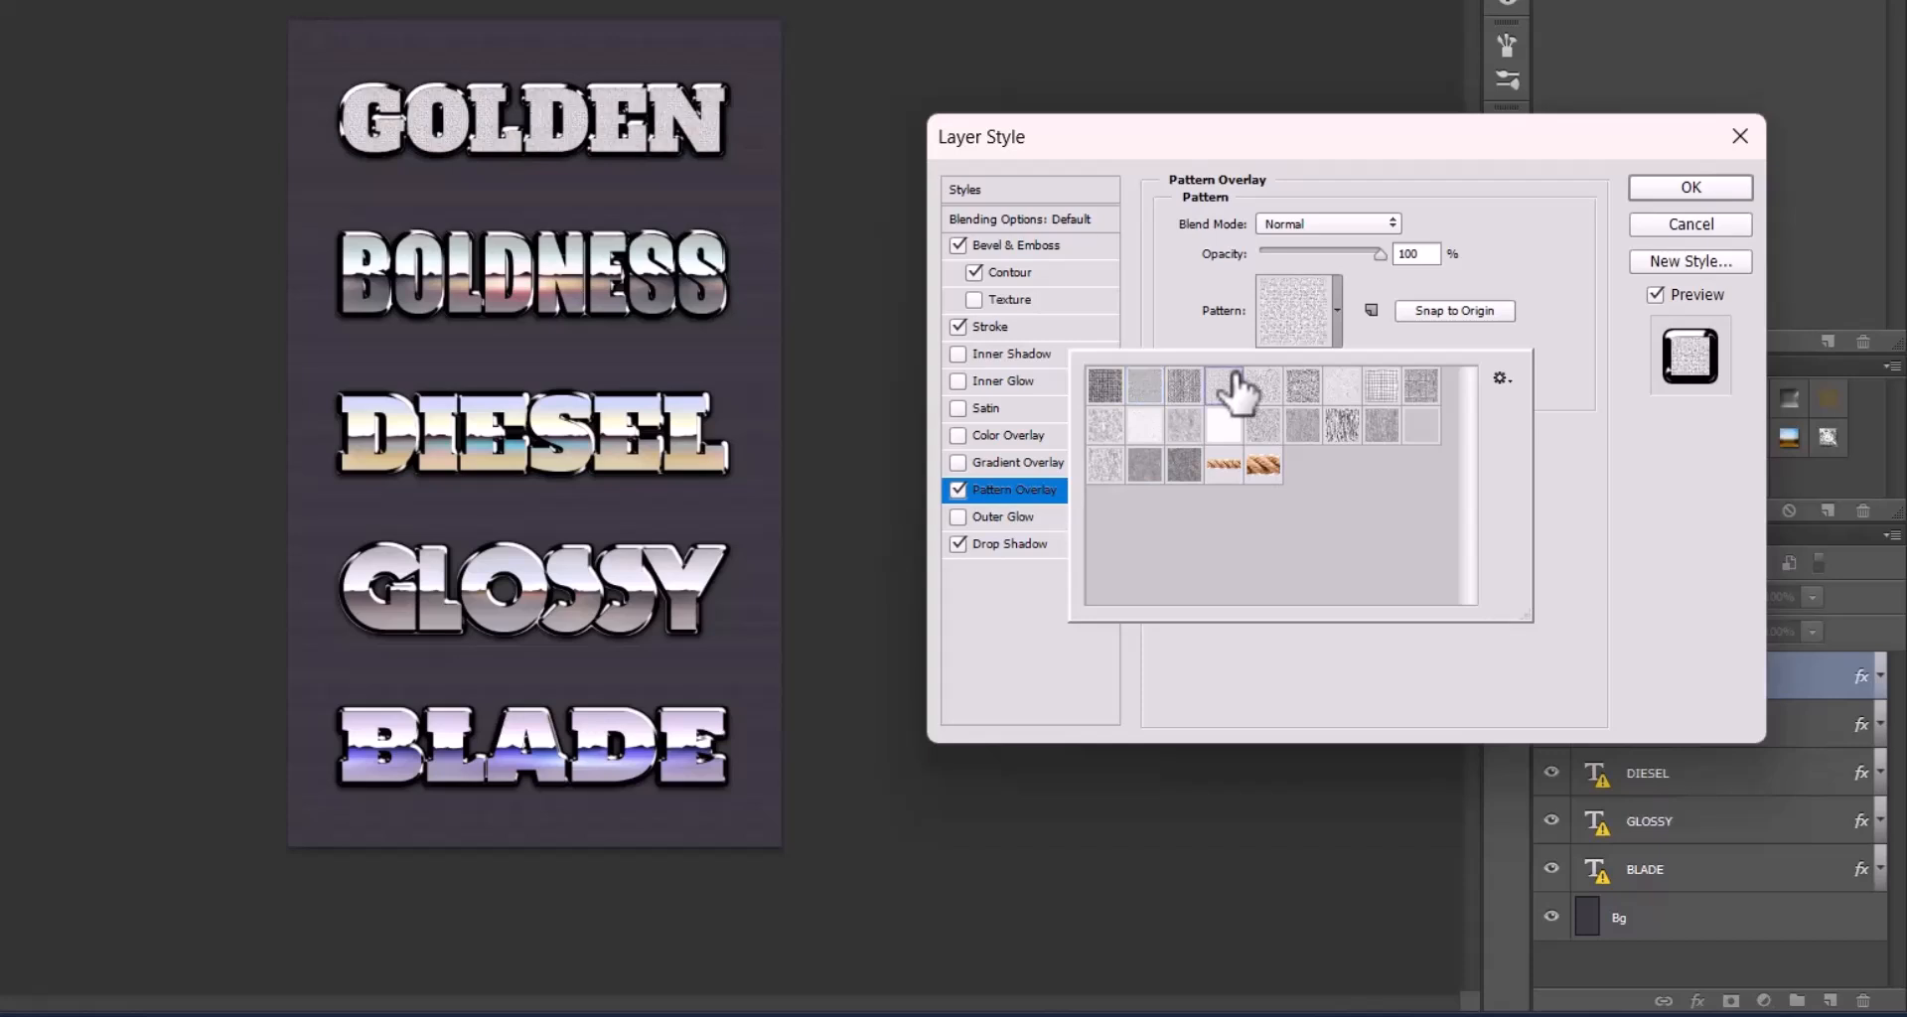
left_click(1672, 230)
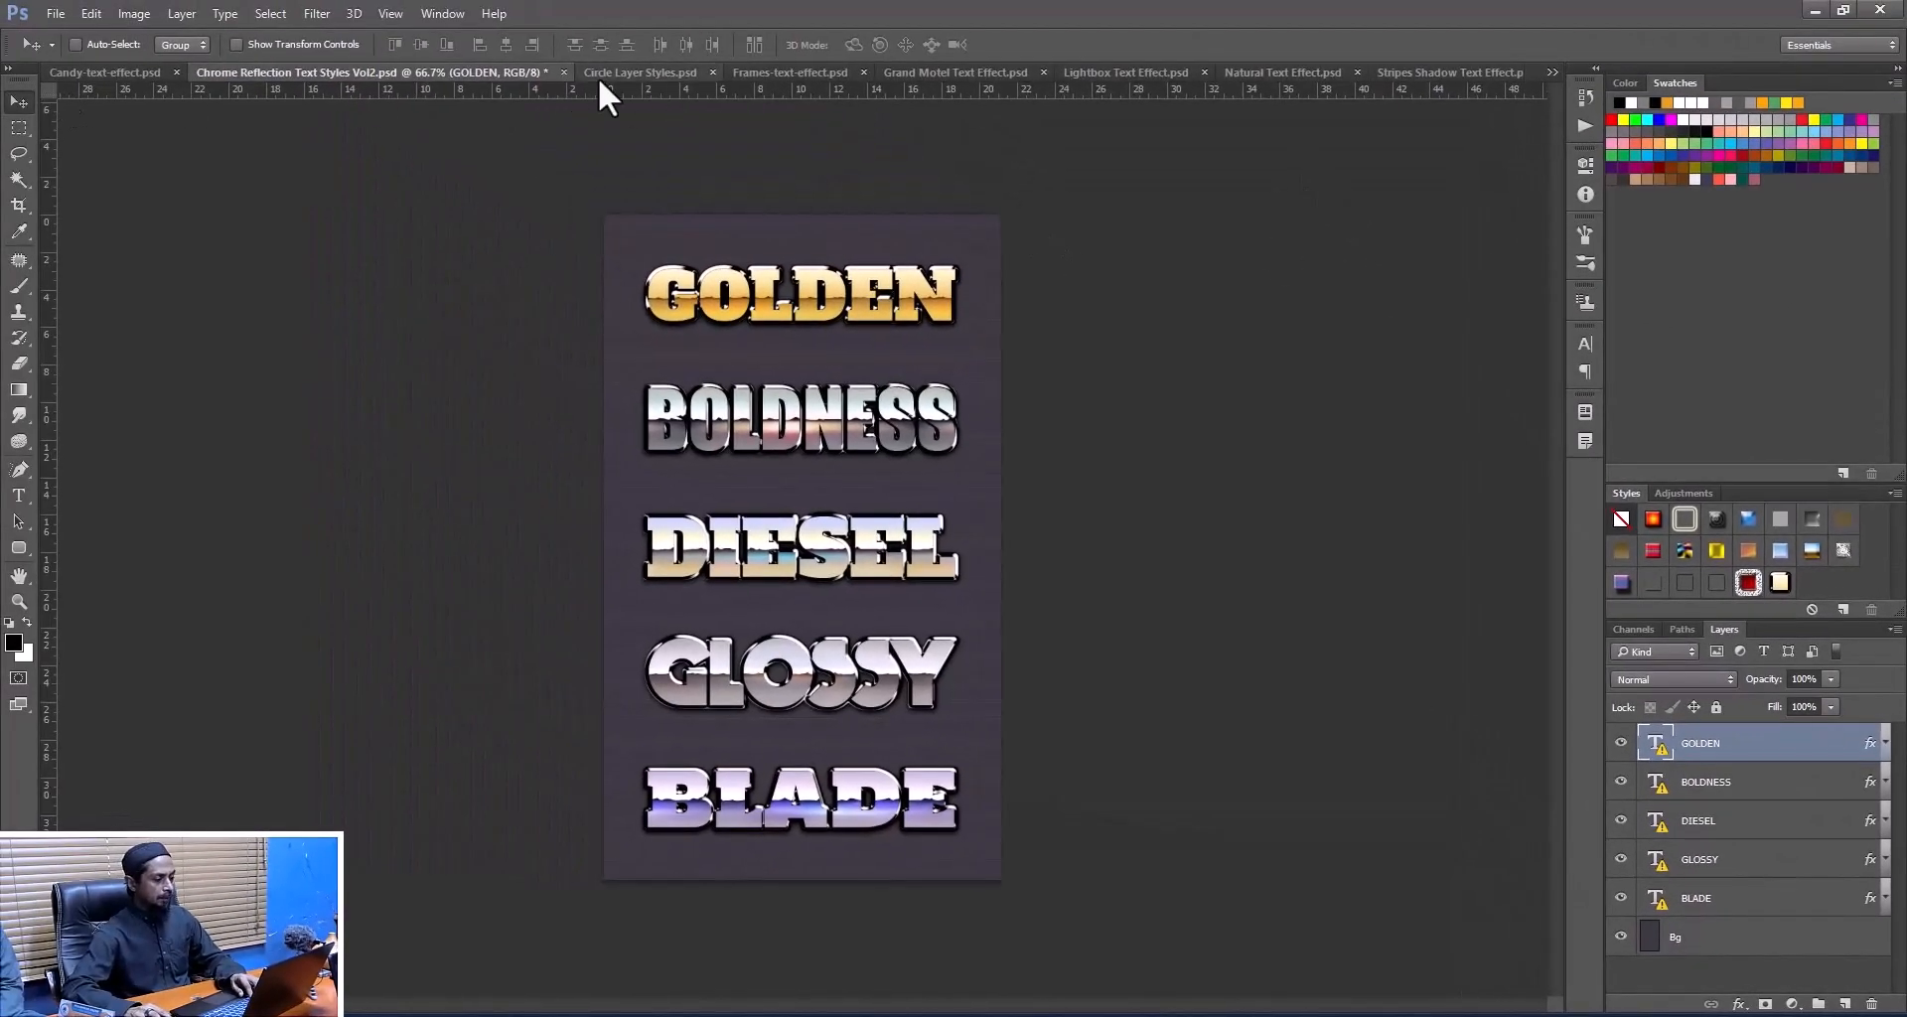
- Switch to the Lightbox Text Effect document and toggle the Effect group and the Bg layer off and on to examine what they contribute
left_click(598, 75)
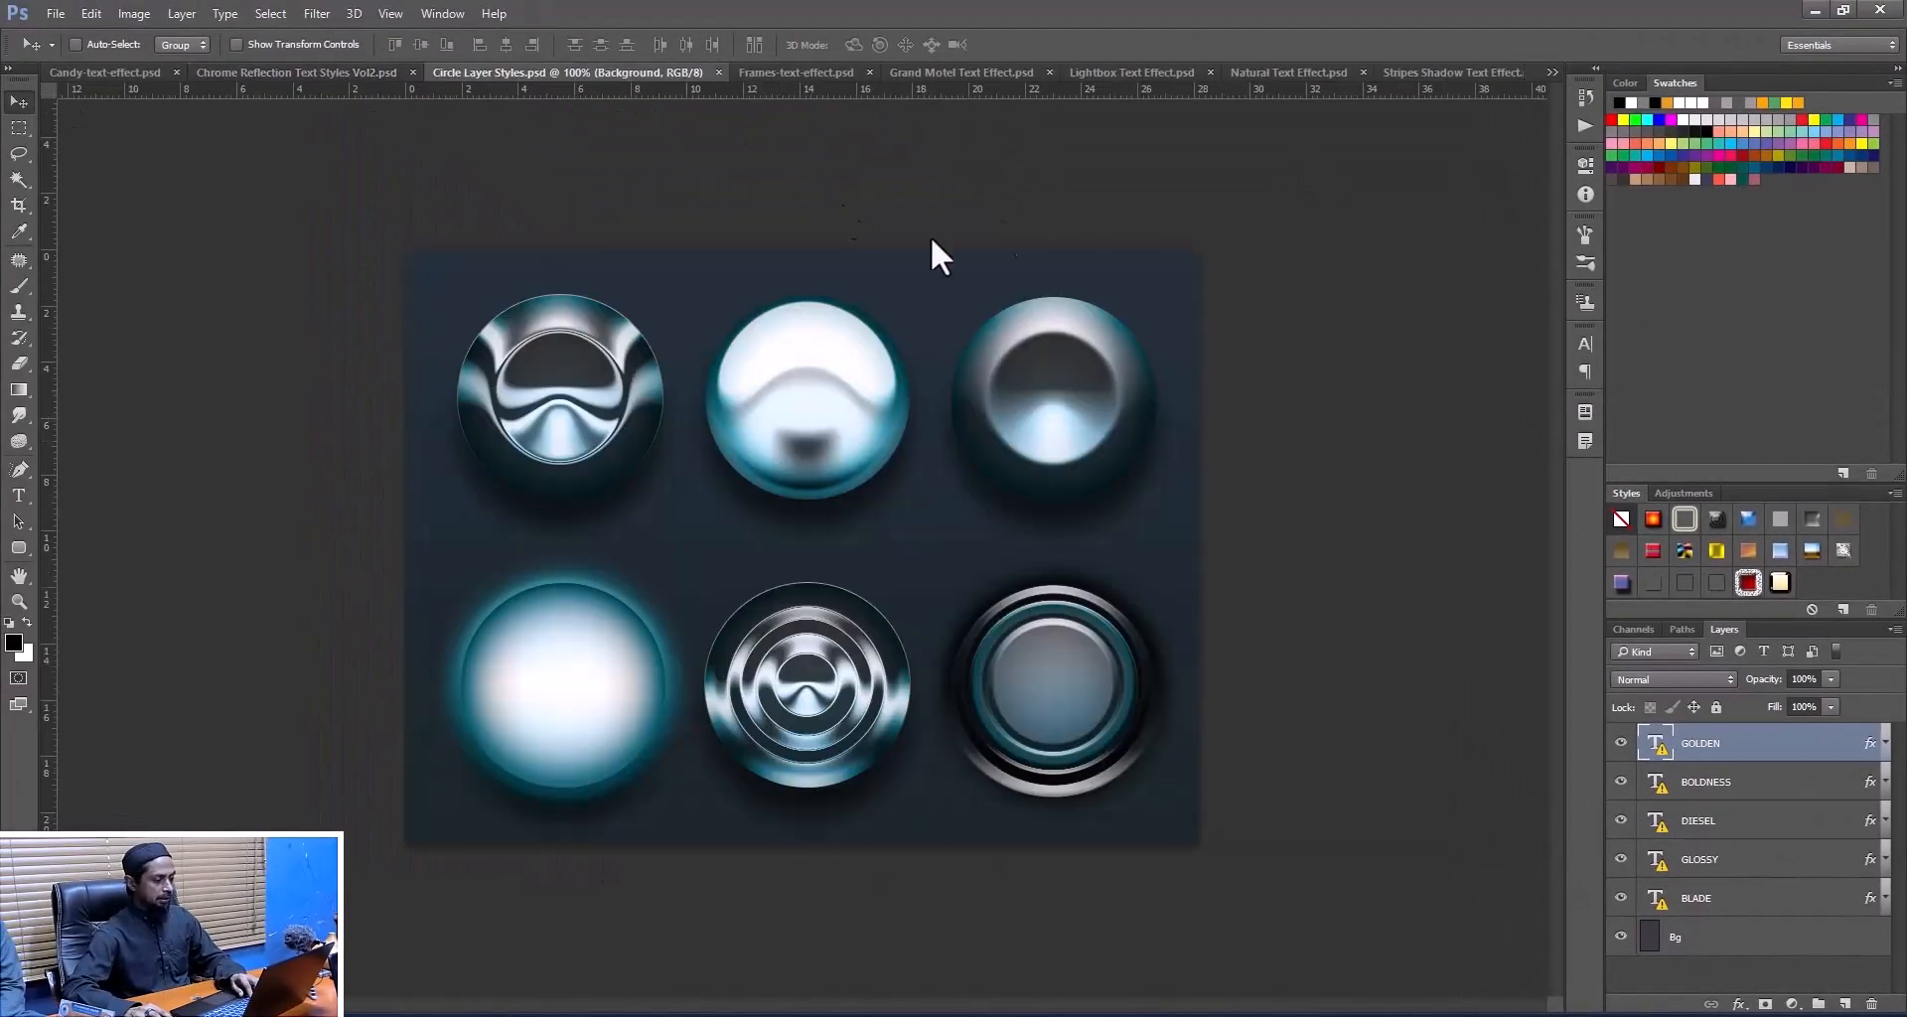
left_click(954, 72)
left_click(1049, 70)
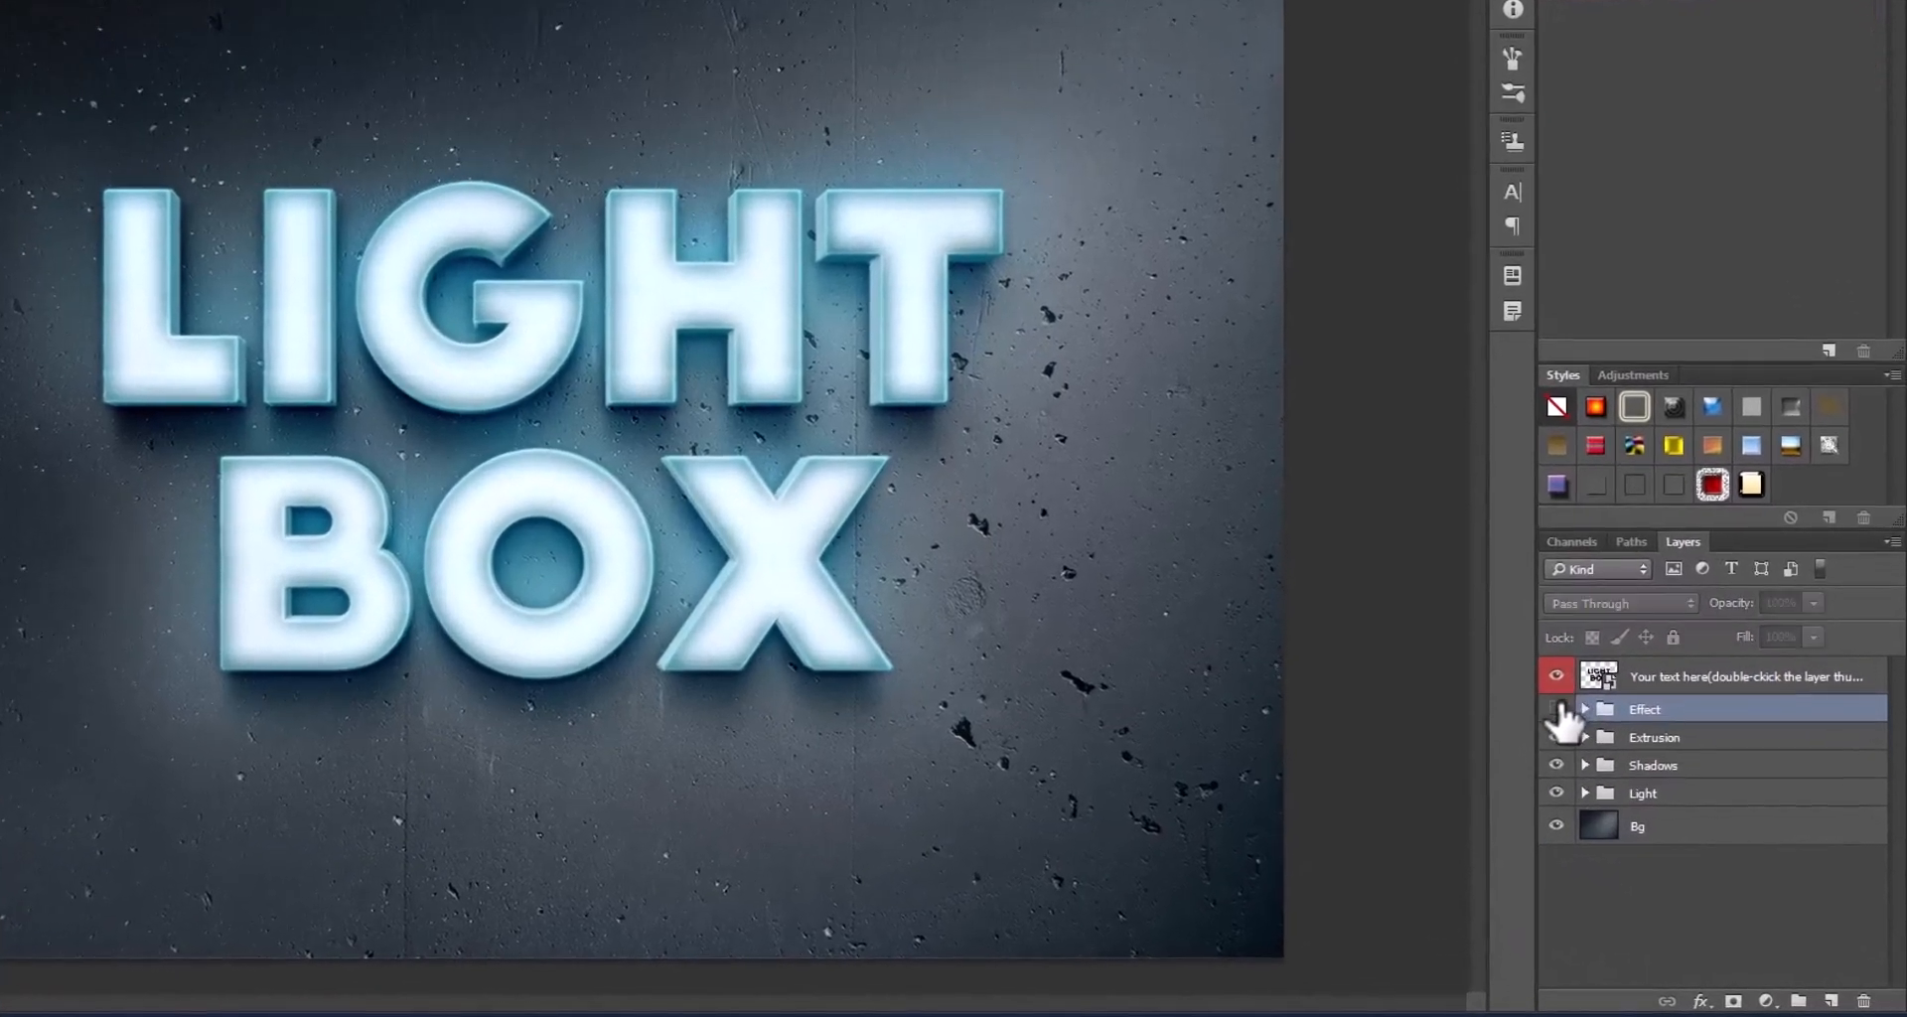
left_click(1621, 766)
left_click(1556, 709)
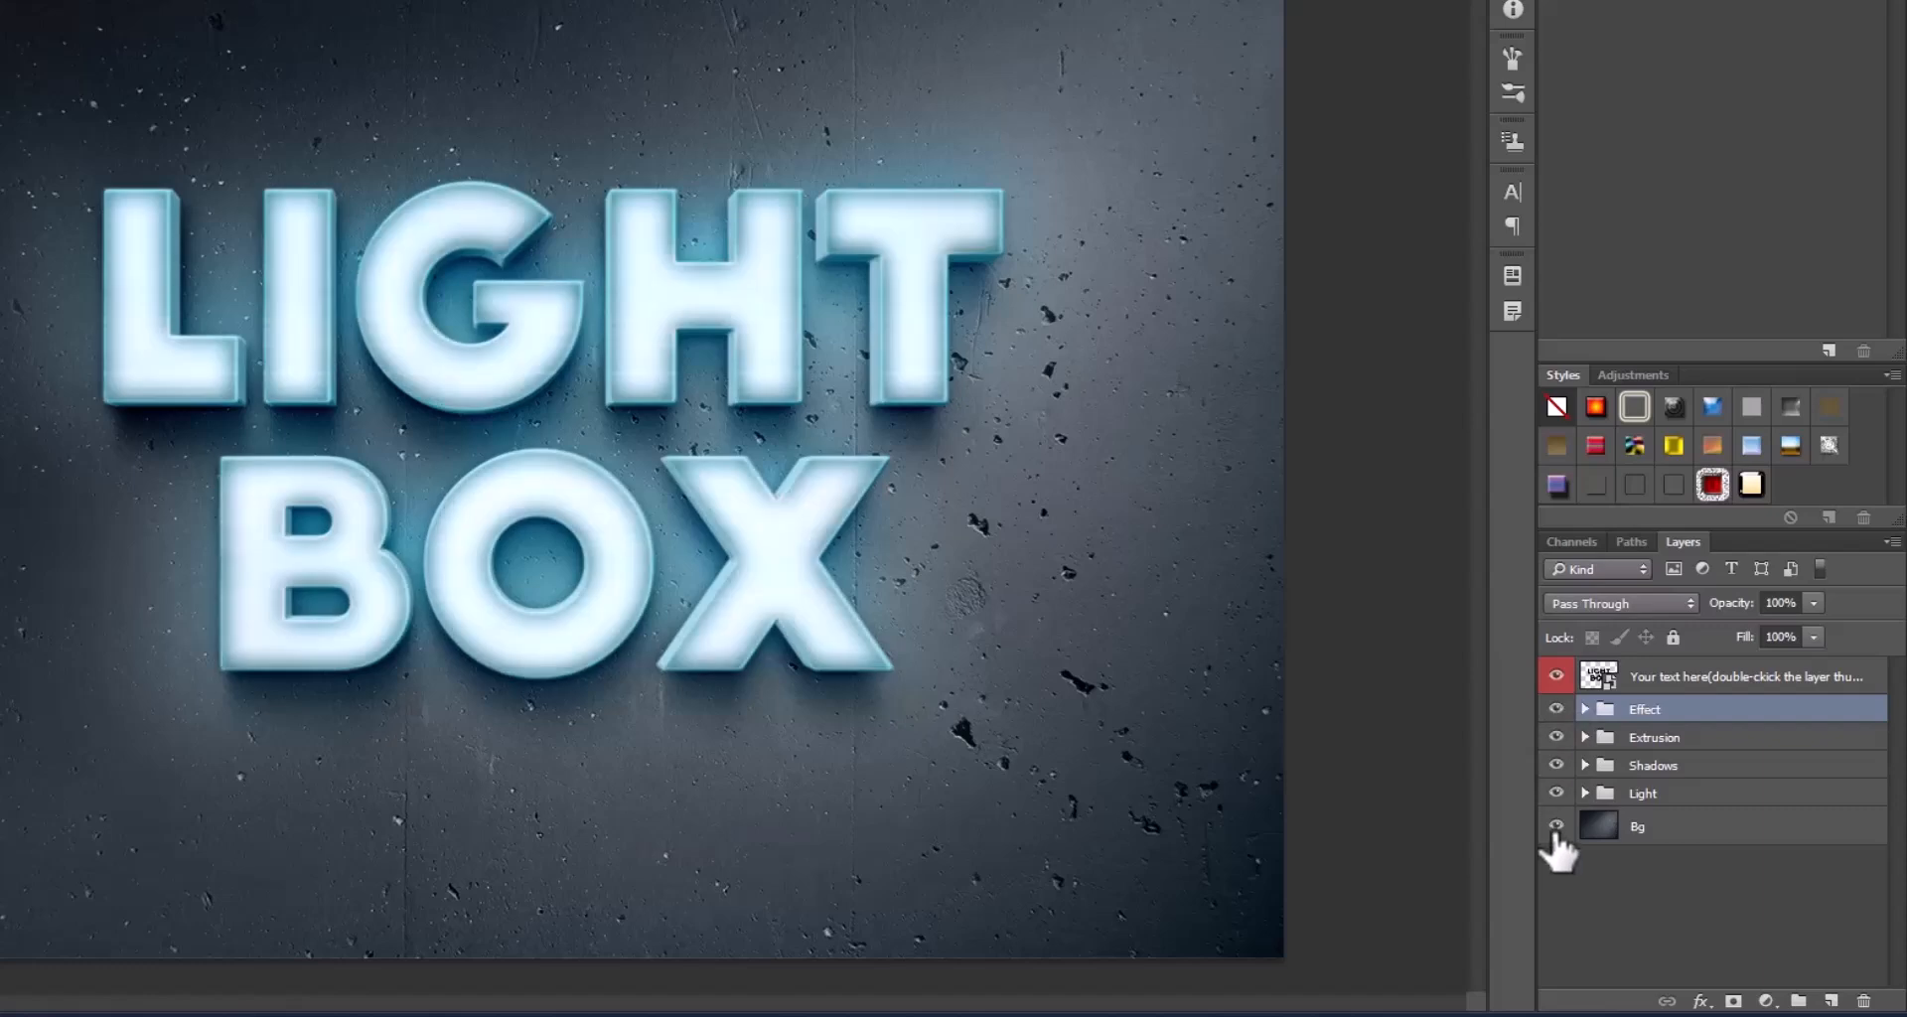
left_click(1556, 829)
left_click(1555, 826)
left_click(1767, 829)
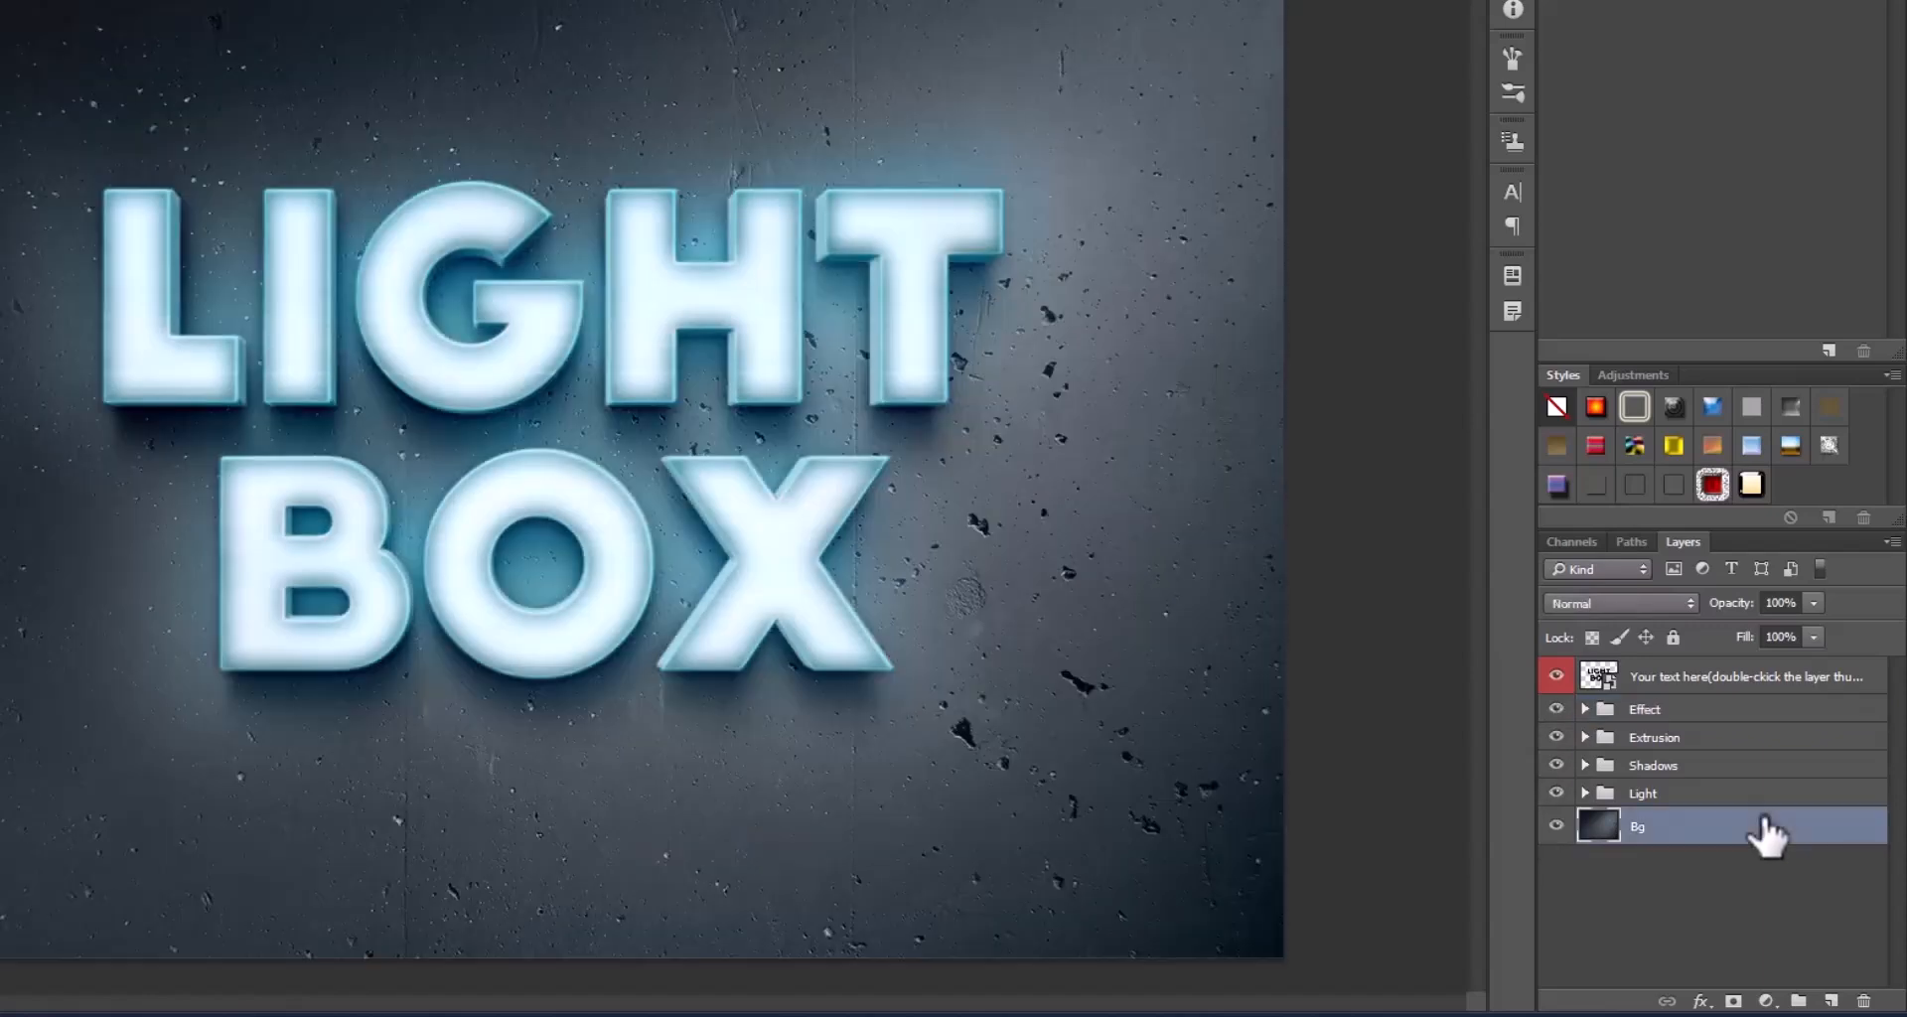
- Examine the two layers inside the Light group, hide the group and collapse it
left_click(1554, 795)
left_click(1555, 793)
left_click(1585, 793)
left_click(1682, 868)
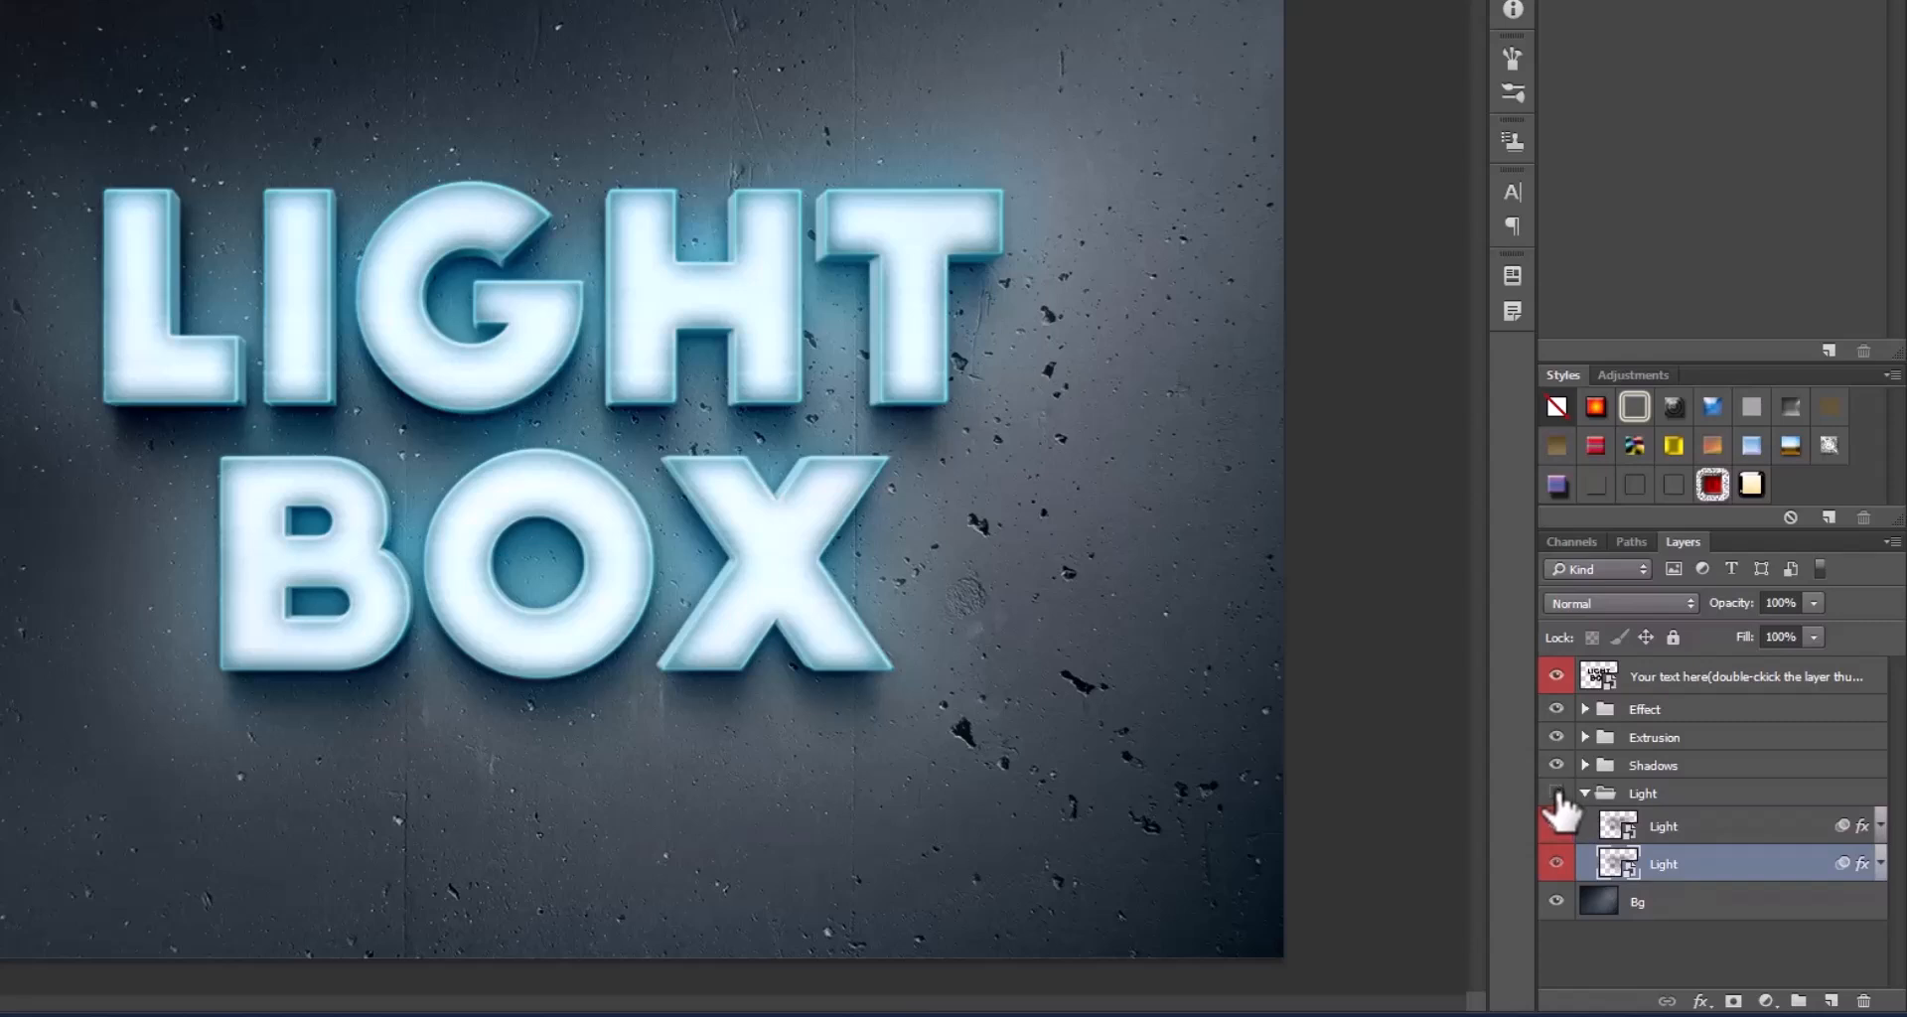
left_click(1555, 795)
left_click(1743, 829)
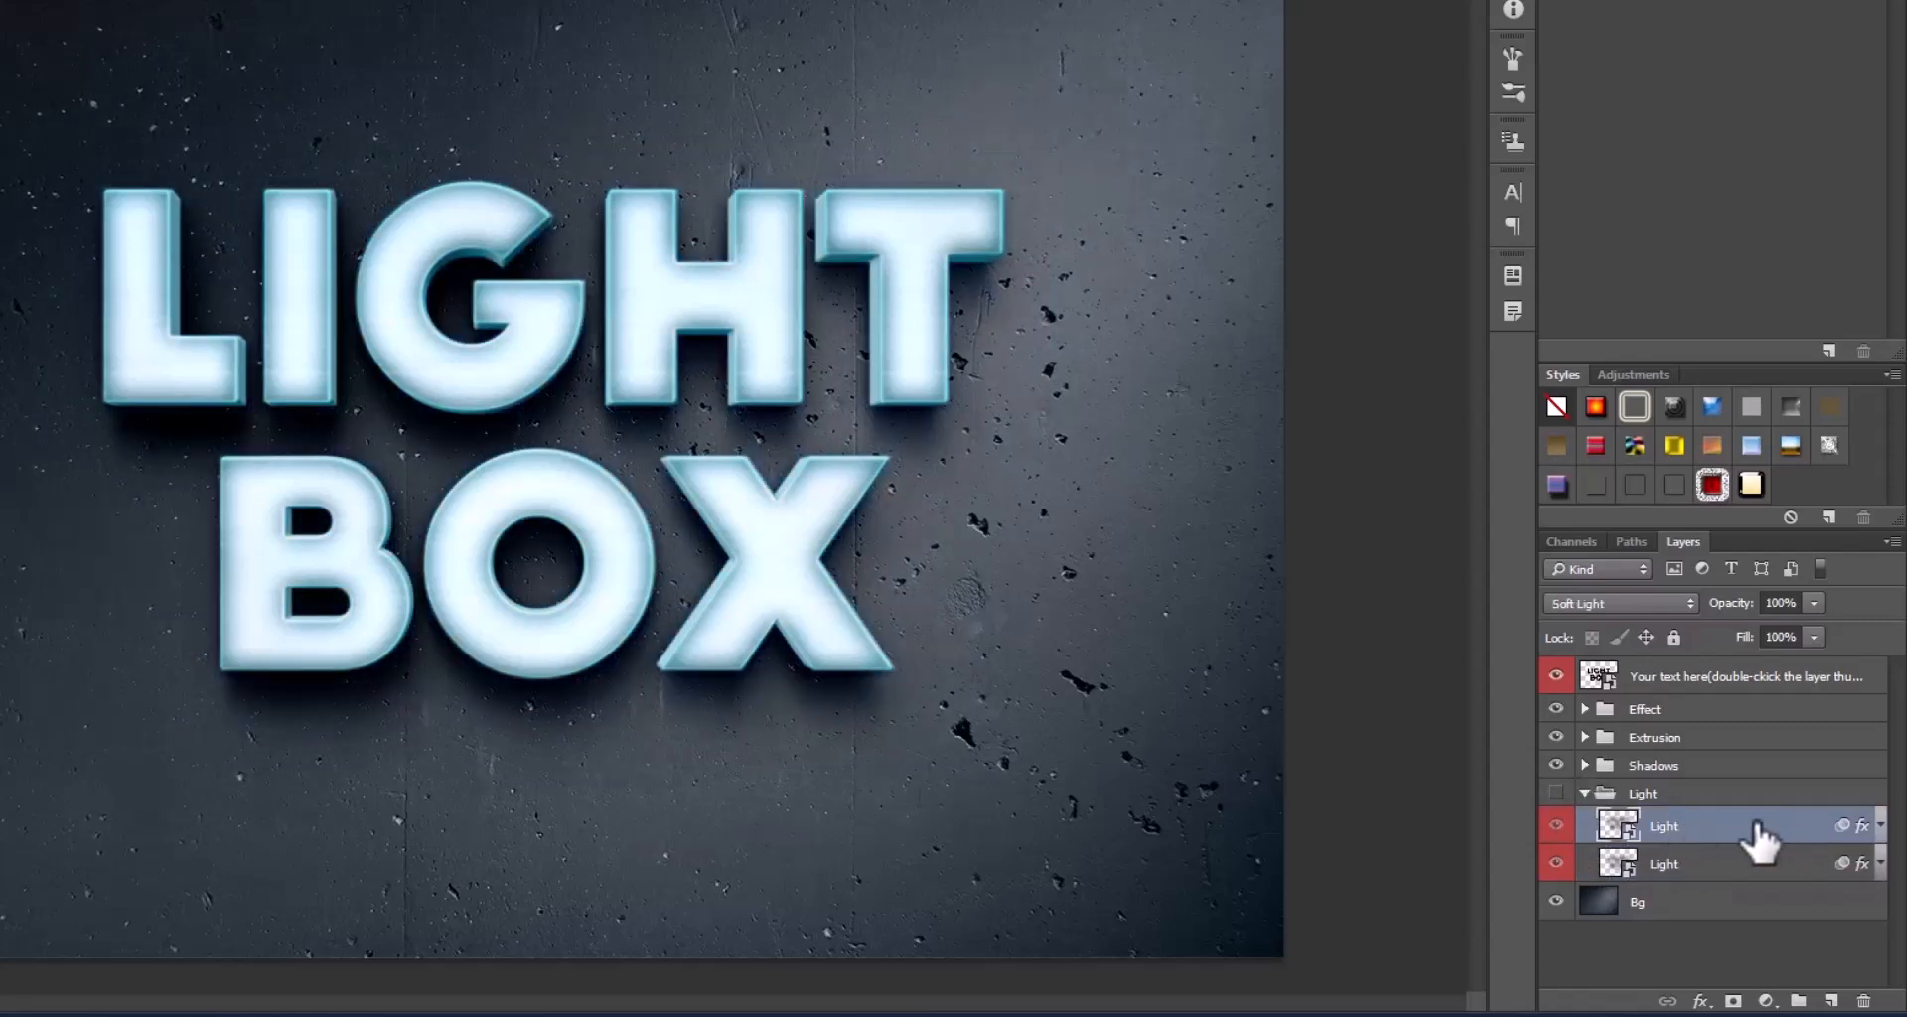
left_click(1584, 792)
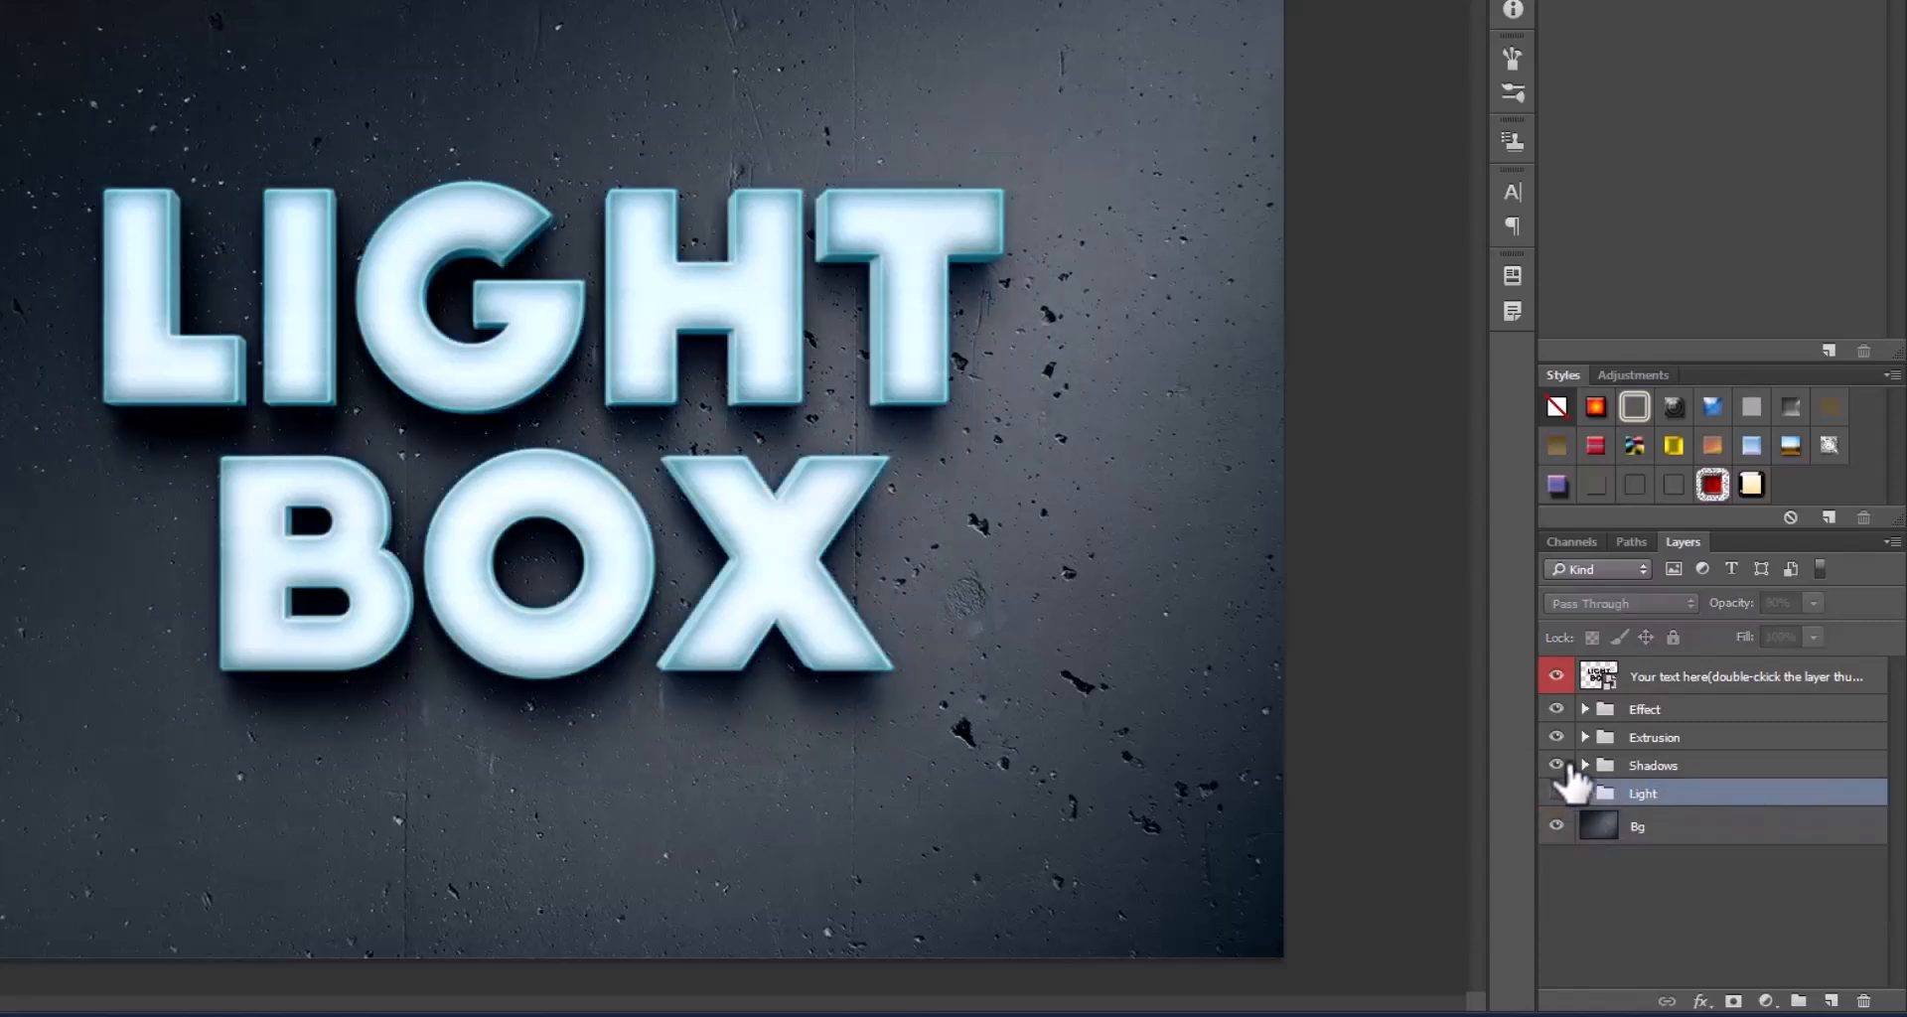
- Hide the Shadows and Extrusion groups, toggling the Extrusion and Effect groups to compare their contribution to the lightbox text
left_click(1557, 765)
left_click(1556, 765)
left_click(1556, 737)
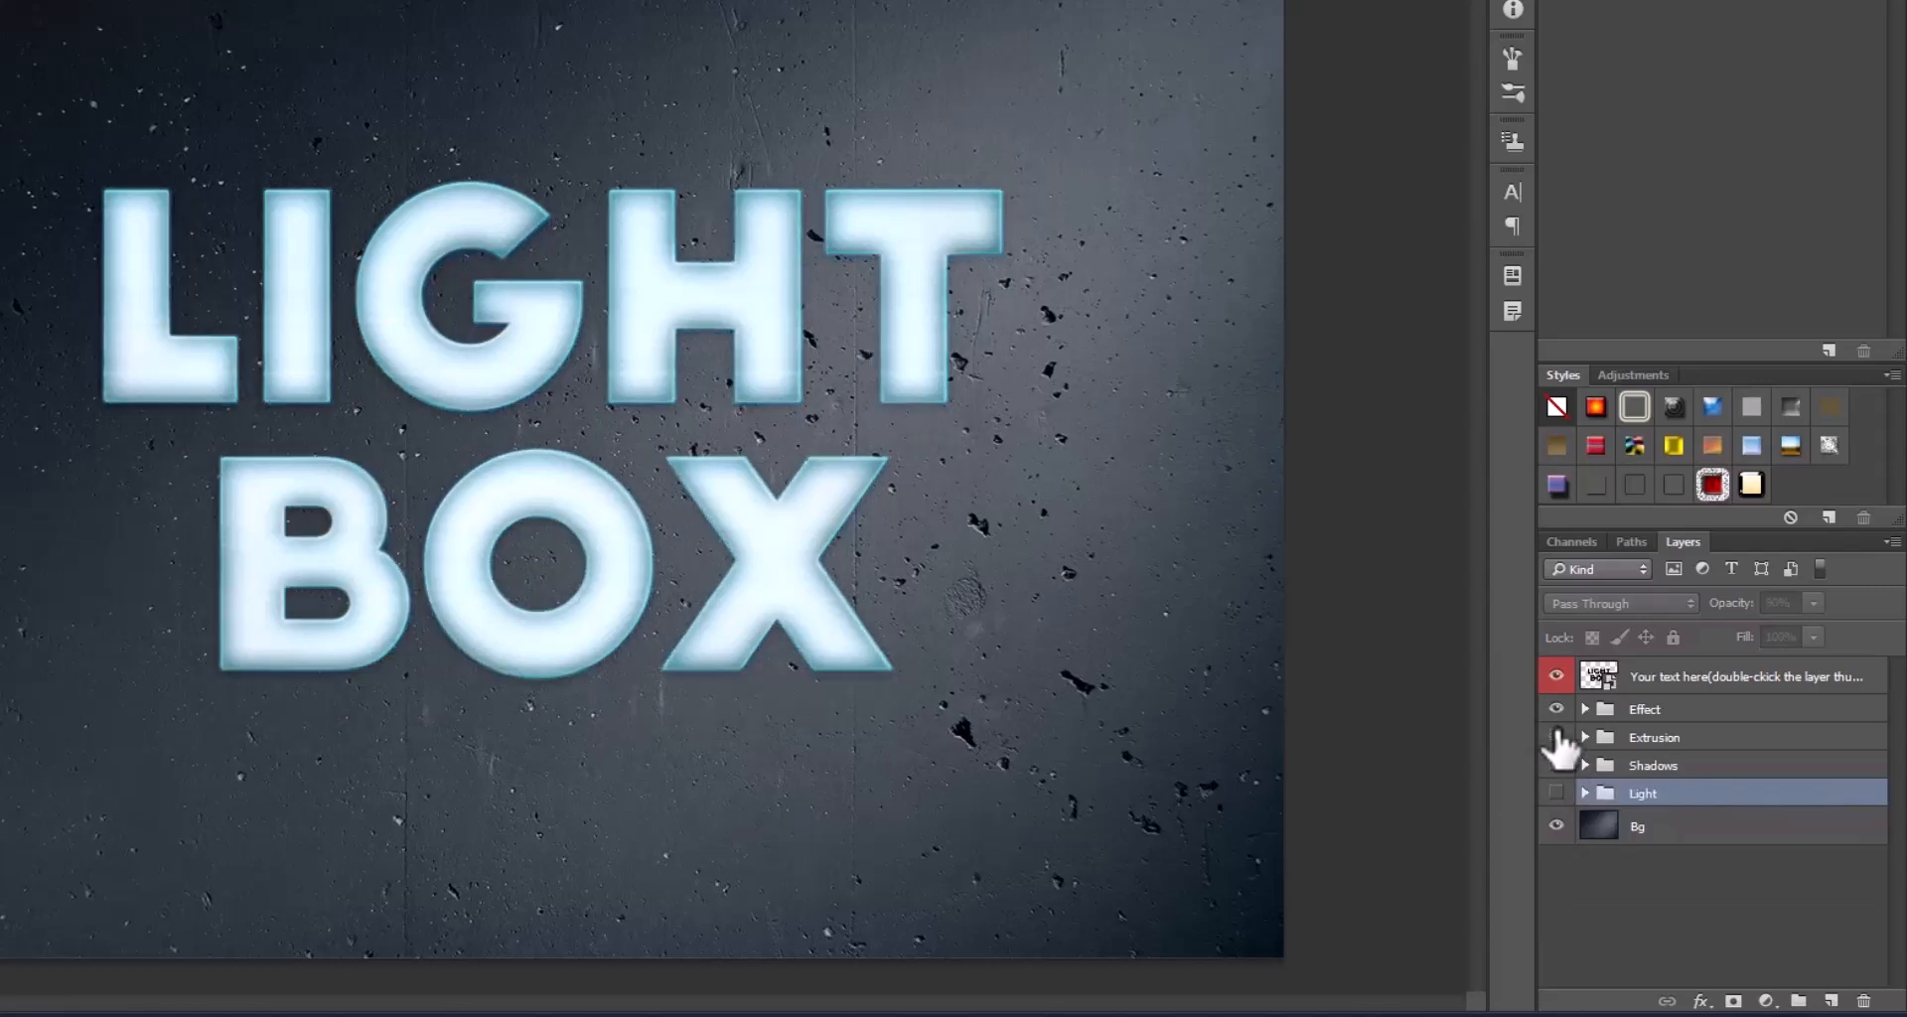
left_click(1556, 737)
left_click(1556, 737)
left_click(1557, 737)
left_click(1557, 737)
left_click(1557, 708)
left_click(1557, 708)
- Expand the Effect group and collapse the effect lists of the two Text layers inside it
left_click(1688, 712)
left_click(1585, 708)
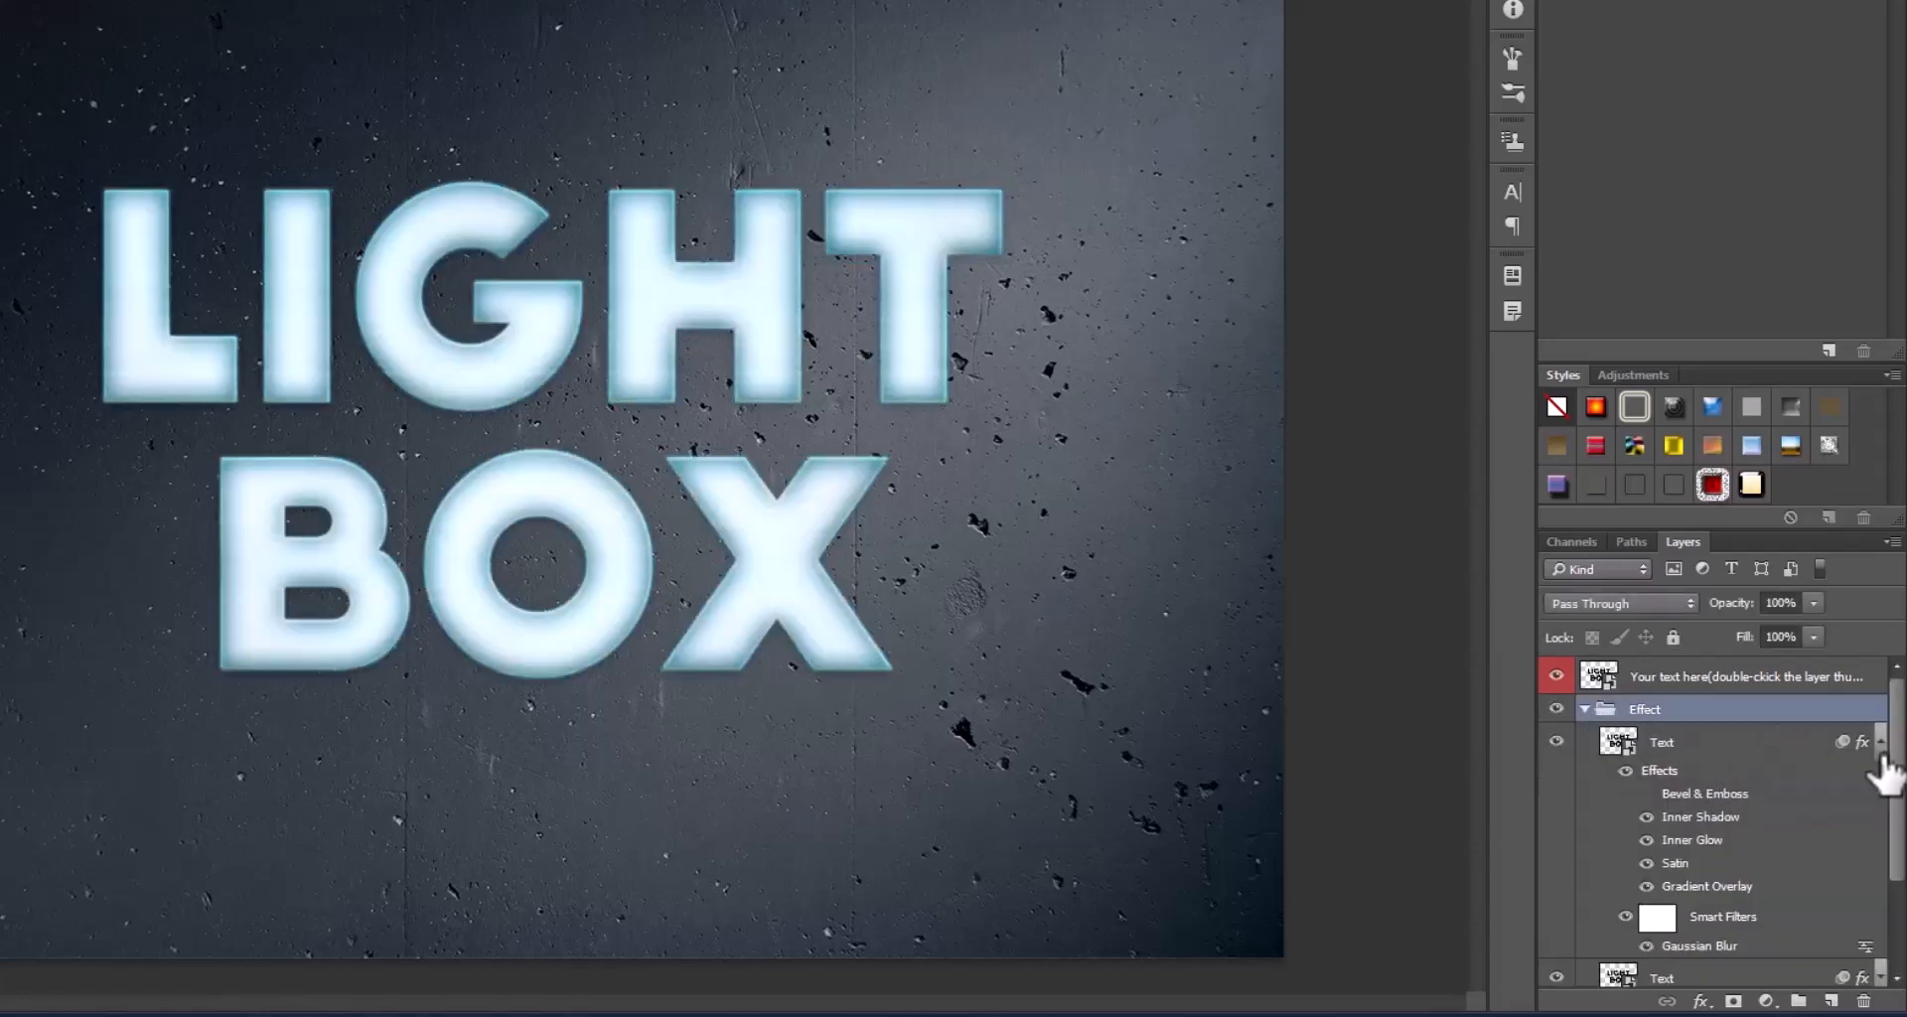
left_click(1718, 743)
left_click(1679, 780)
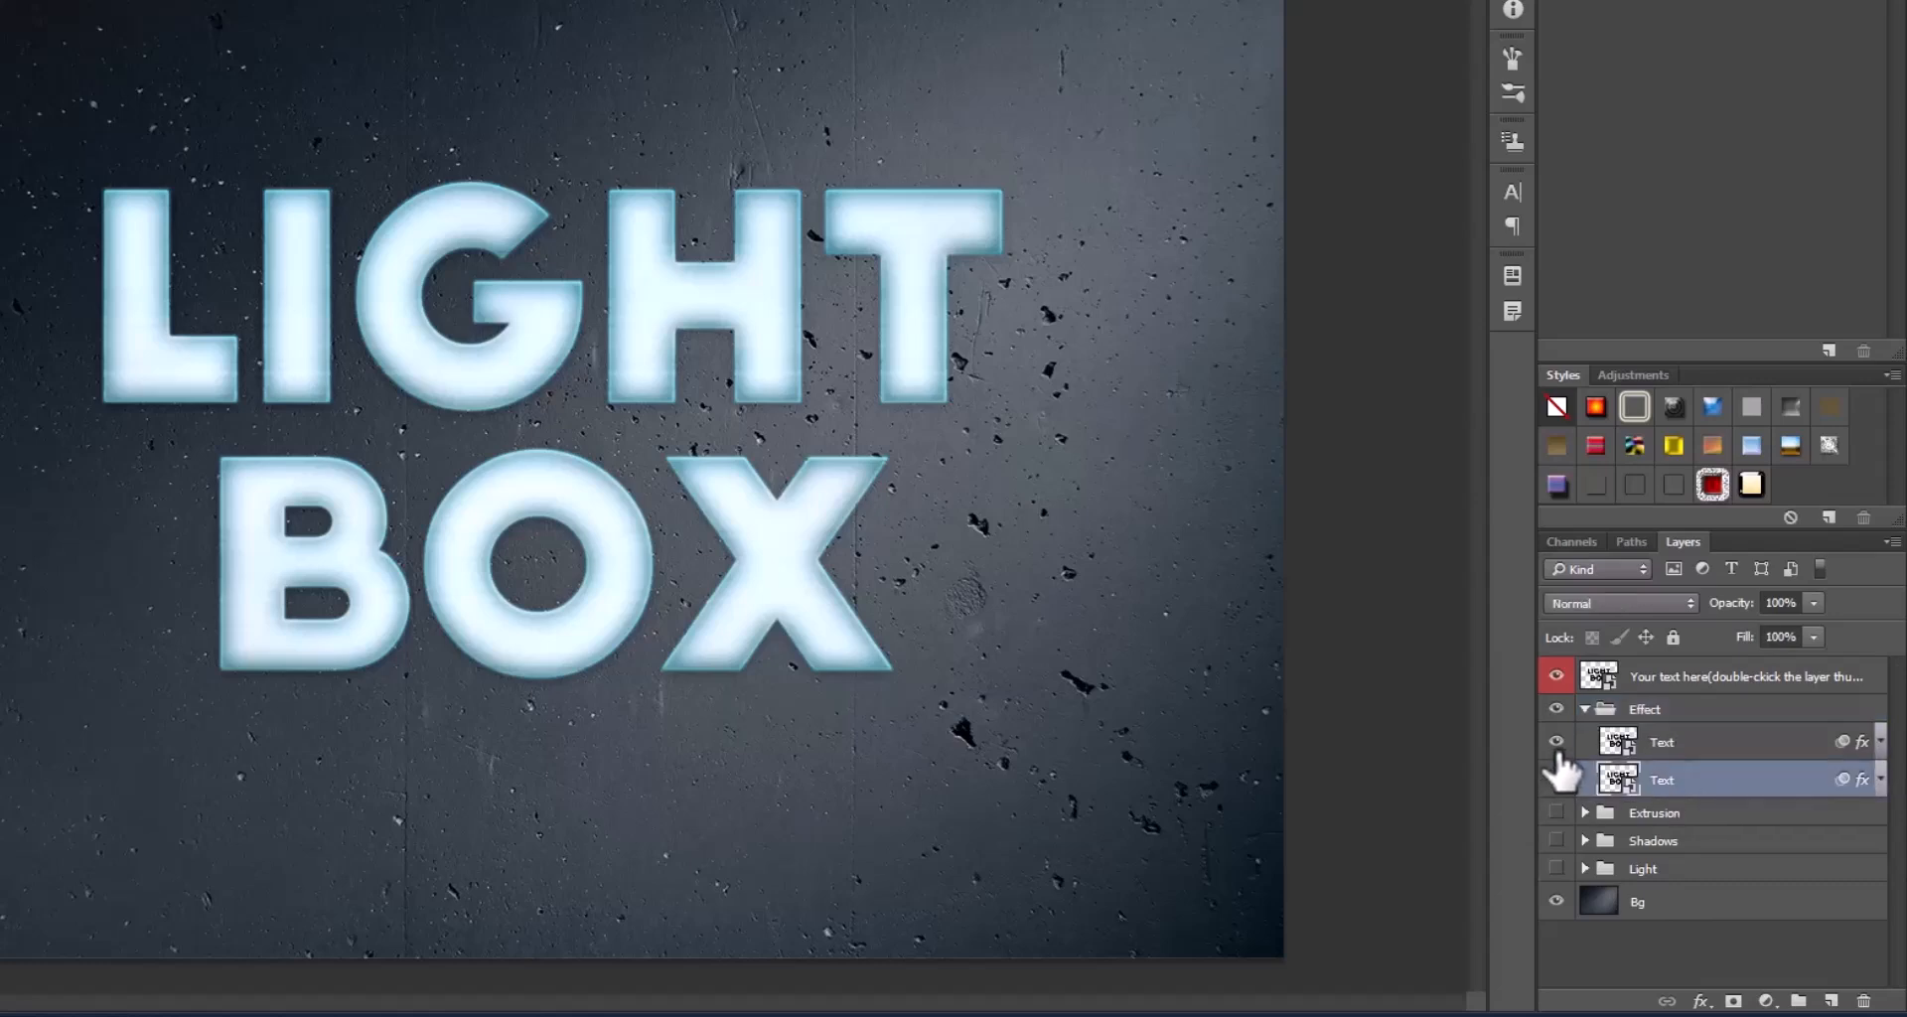
- Toggle the two Text layers in the Effect group off and on to compare what each contributes to the lightbox text
left_click(1556, 742)
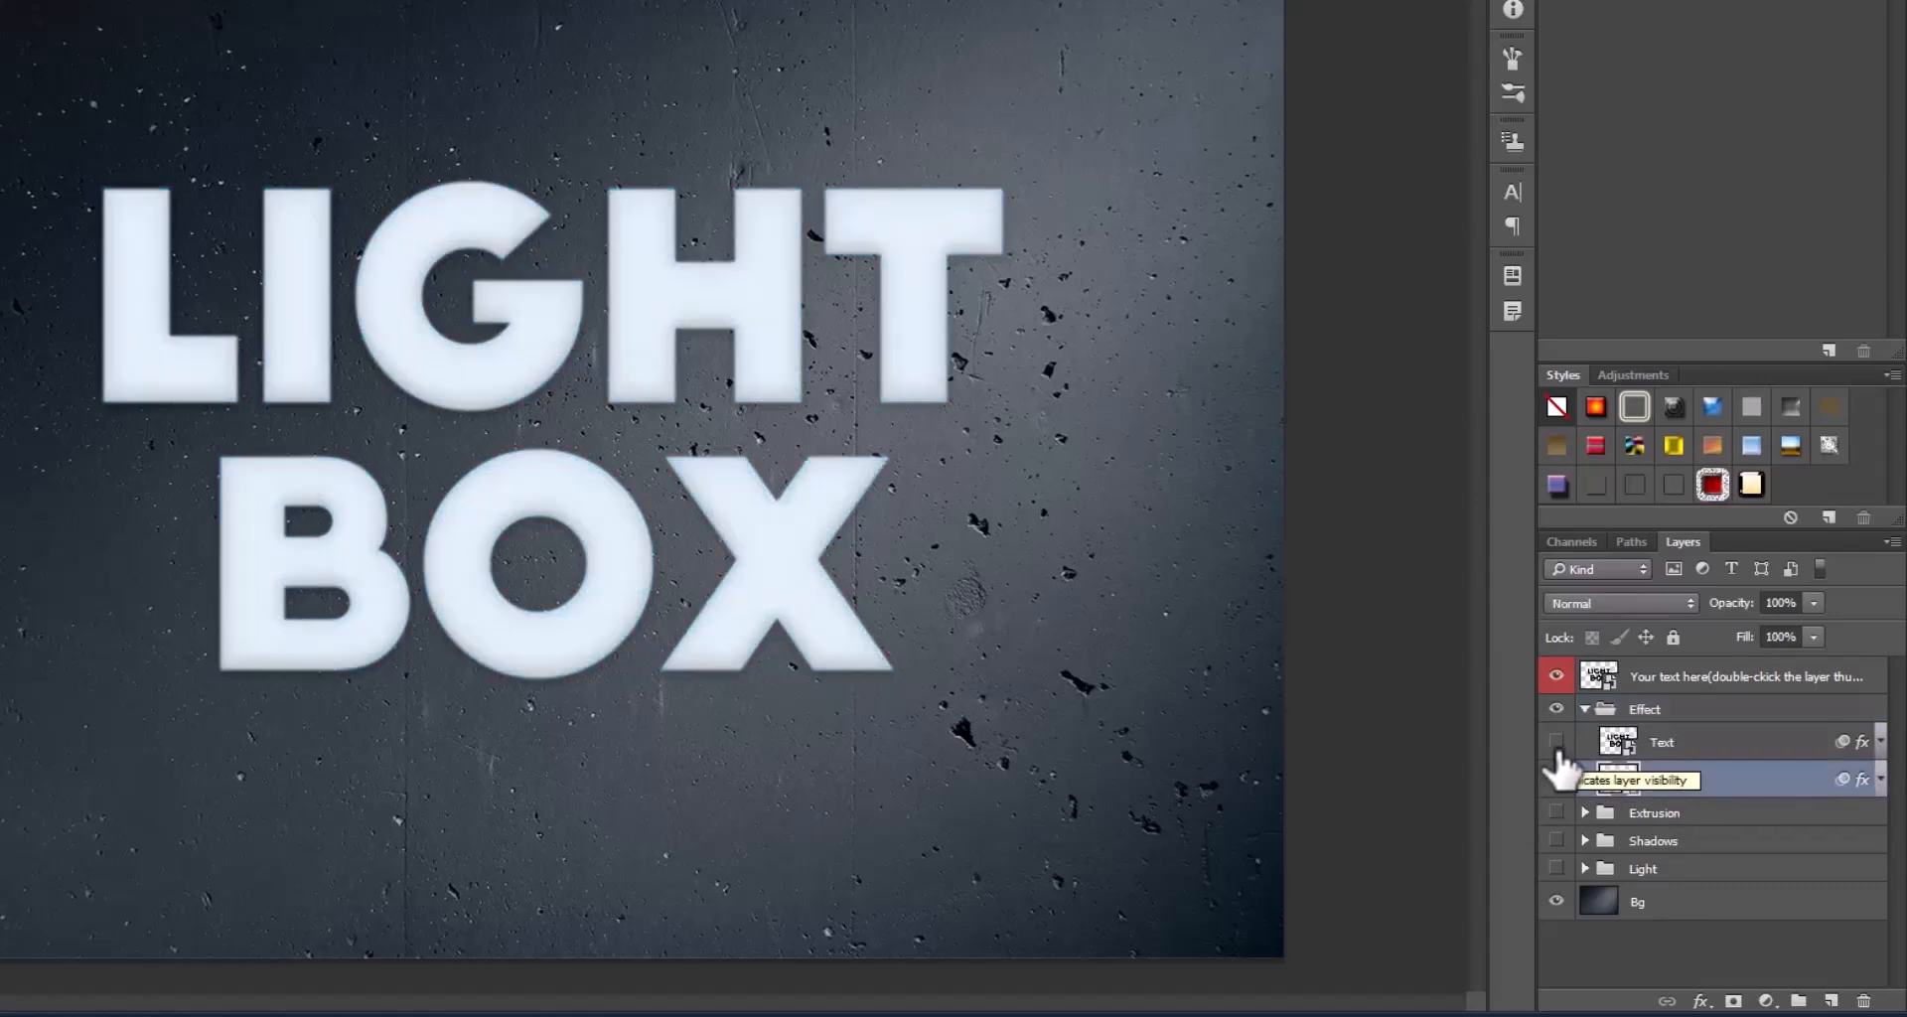
left_click(1556, 780)
left_click(1557, 813)
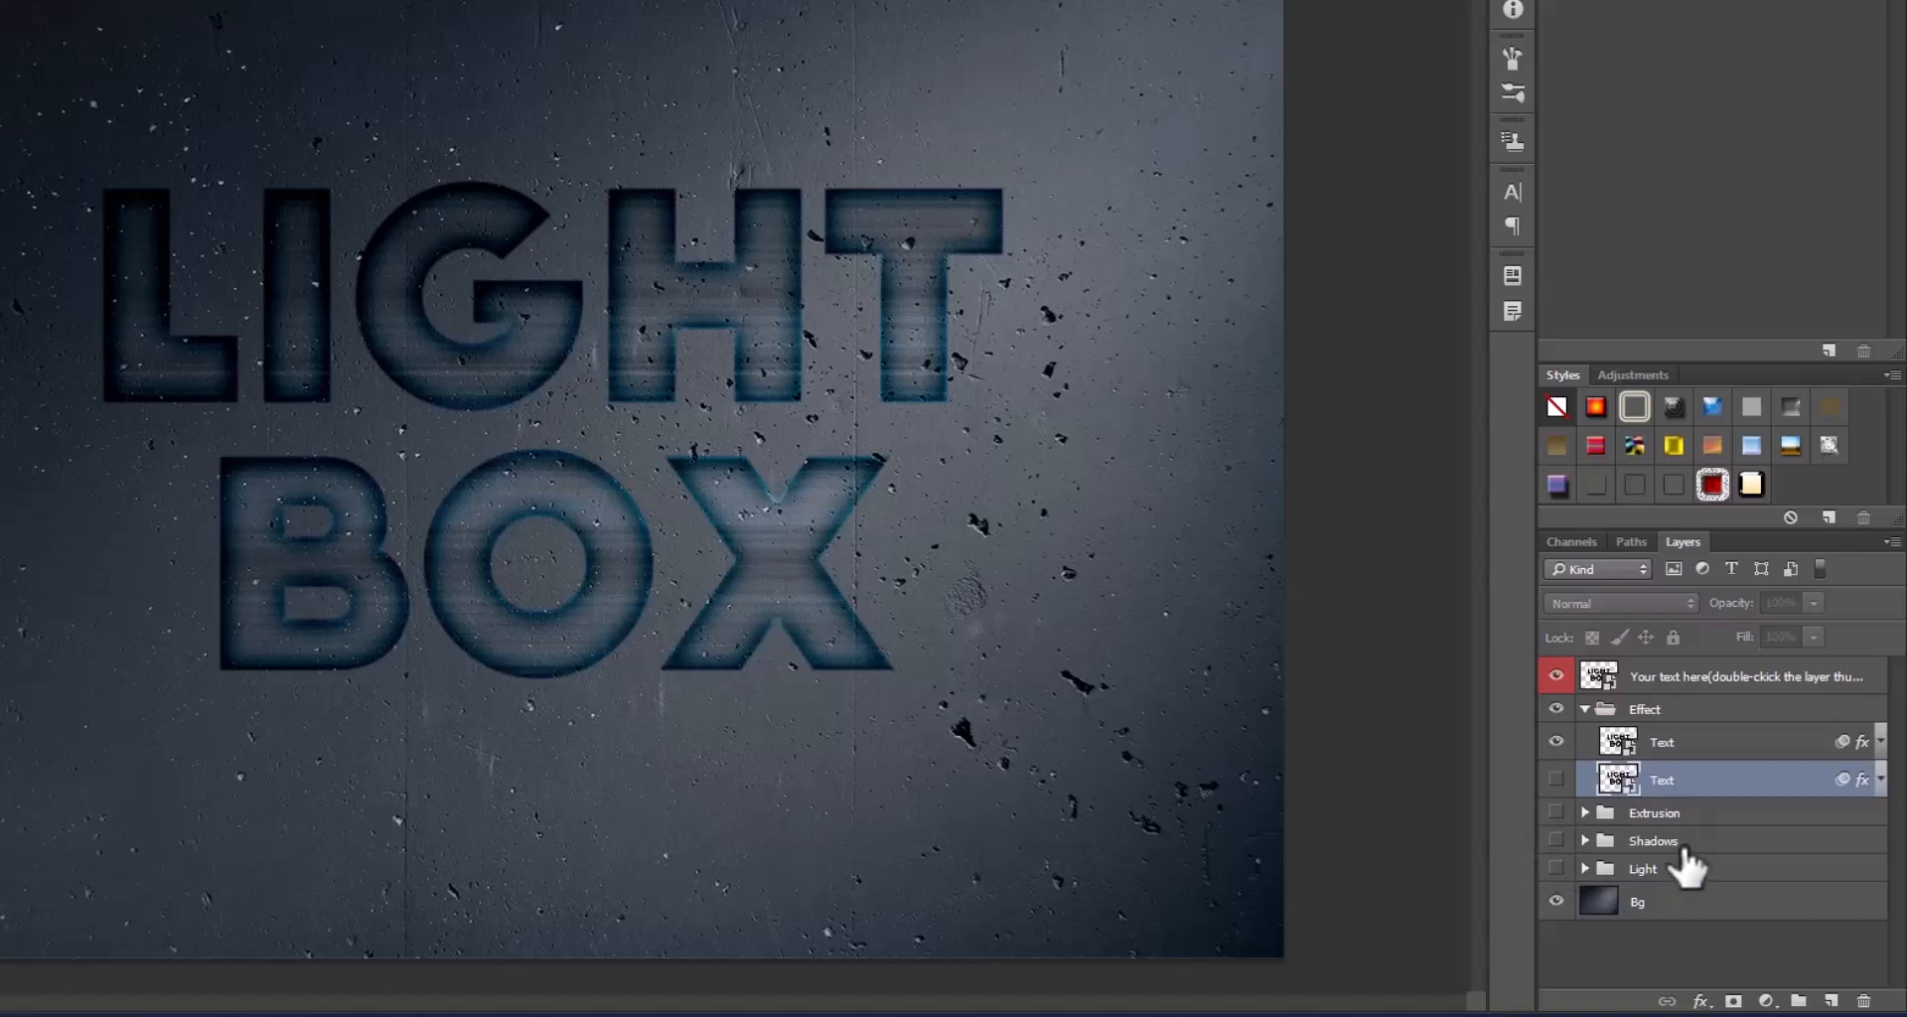
left_click(1692, 747)
left_click(1712, 781)
left_click(1556, 742)
left_click(1557, 780)
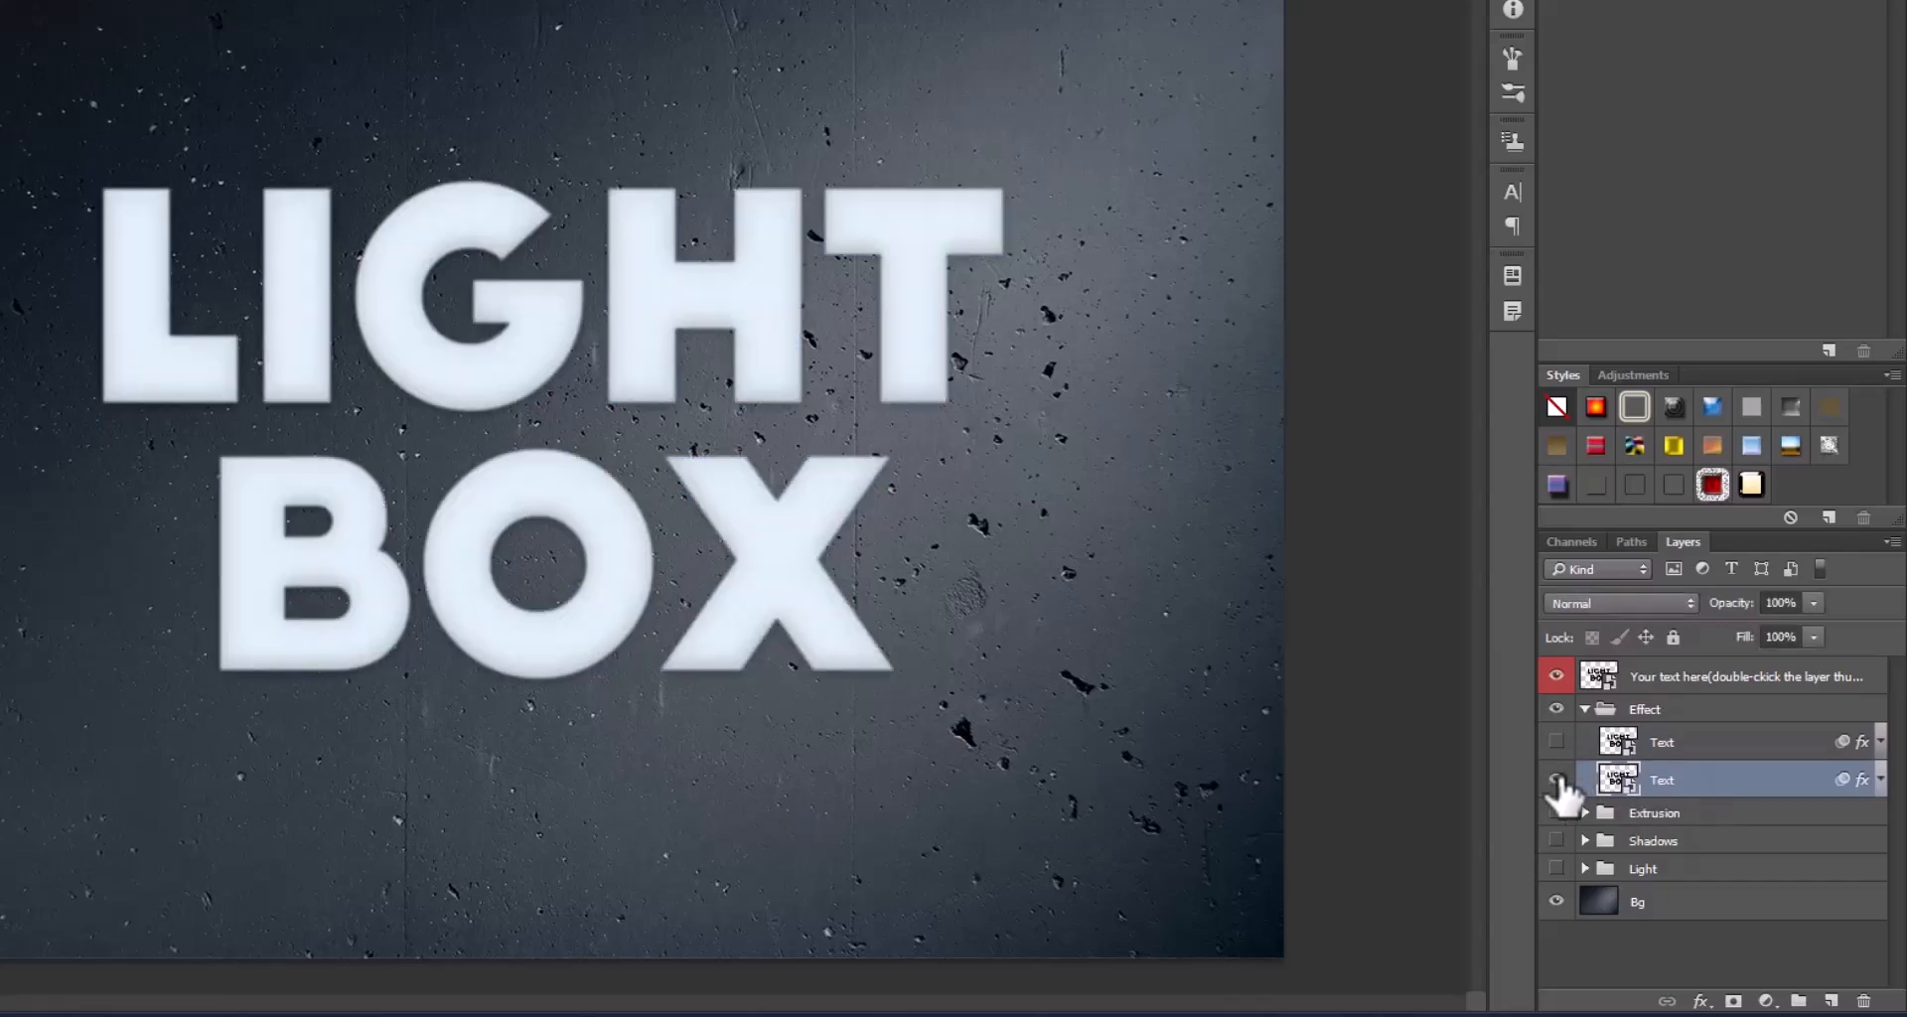
left_click(1557, 742)
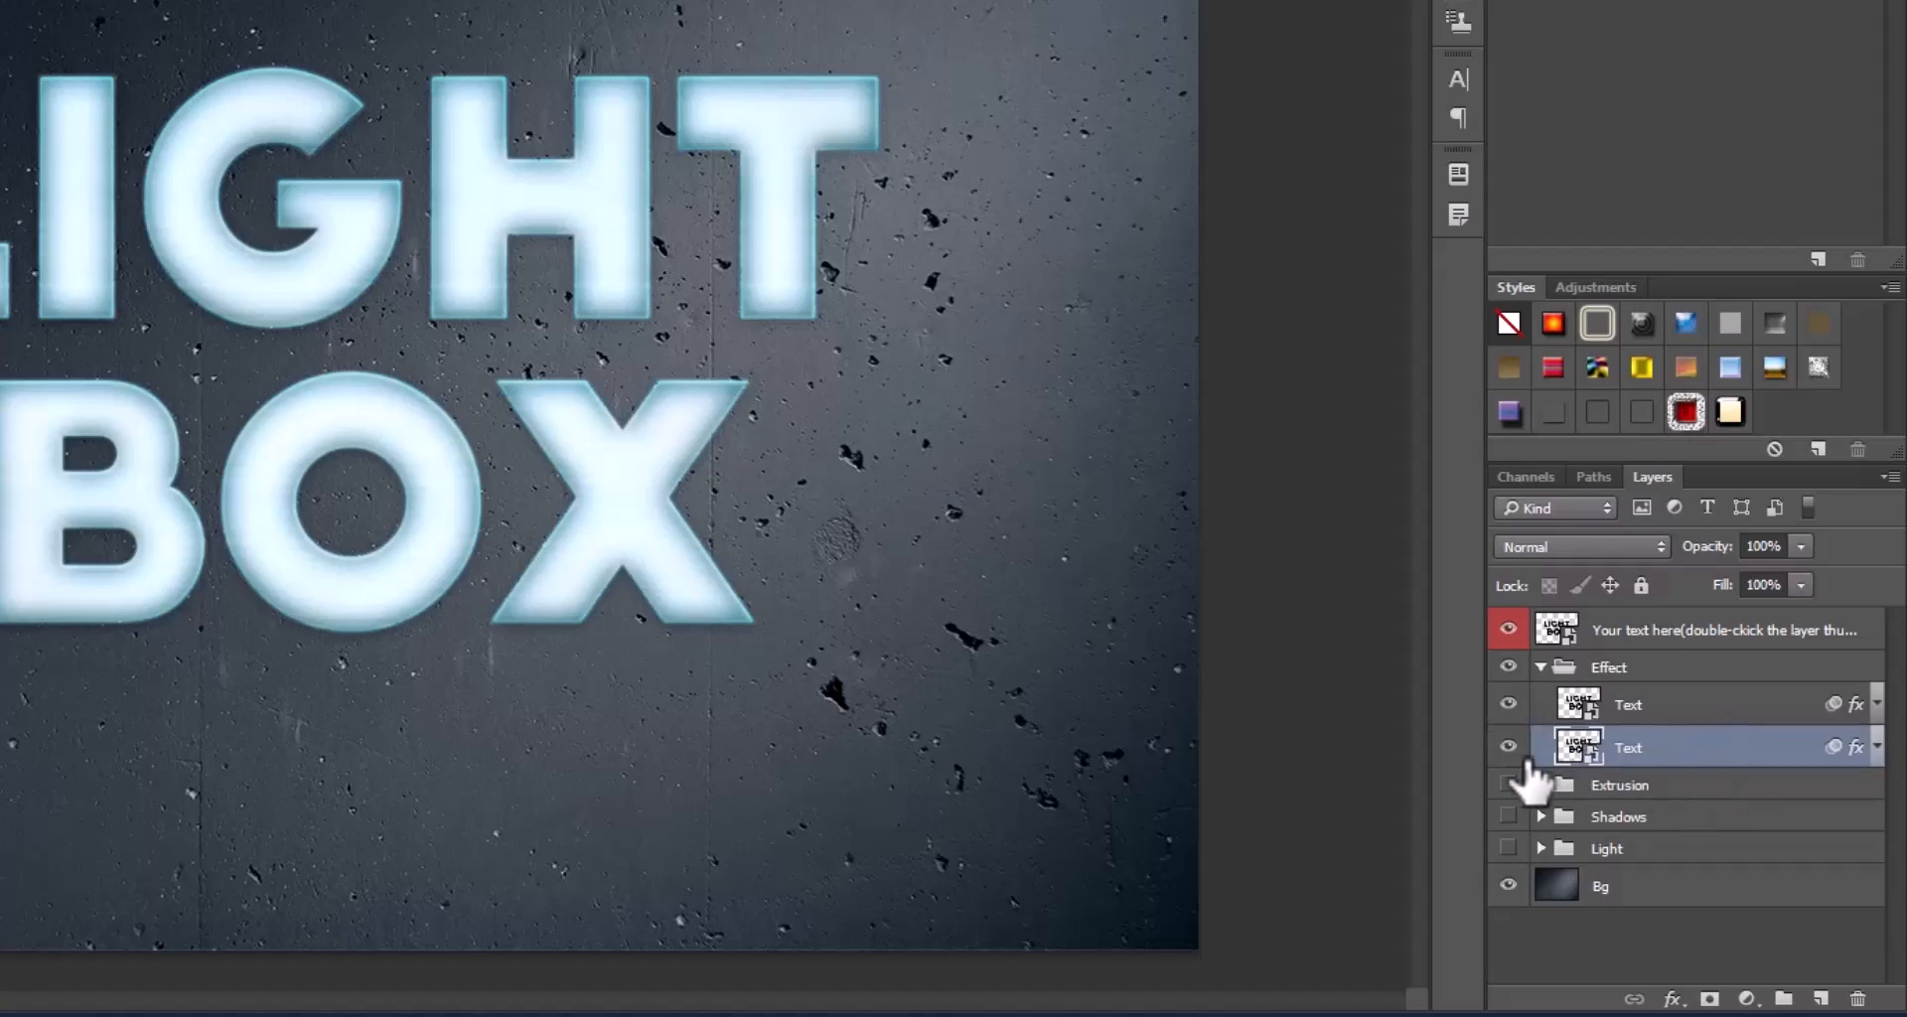
left_click(1509, 703)
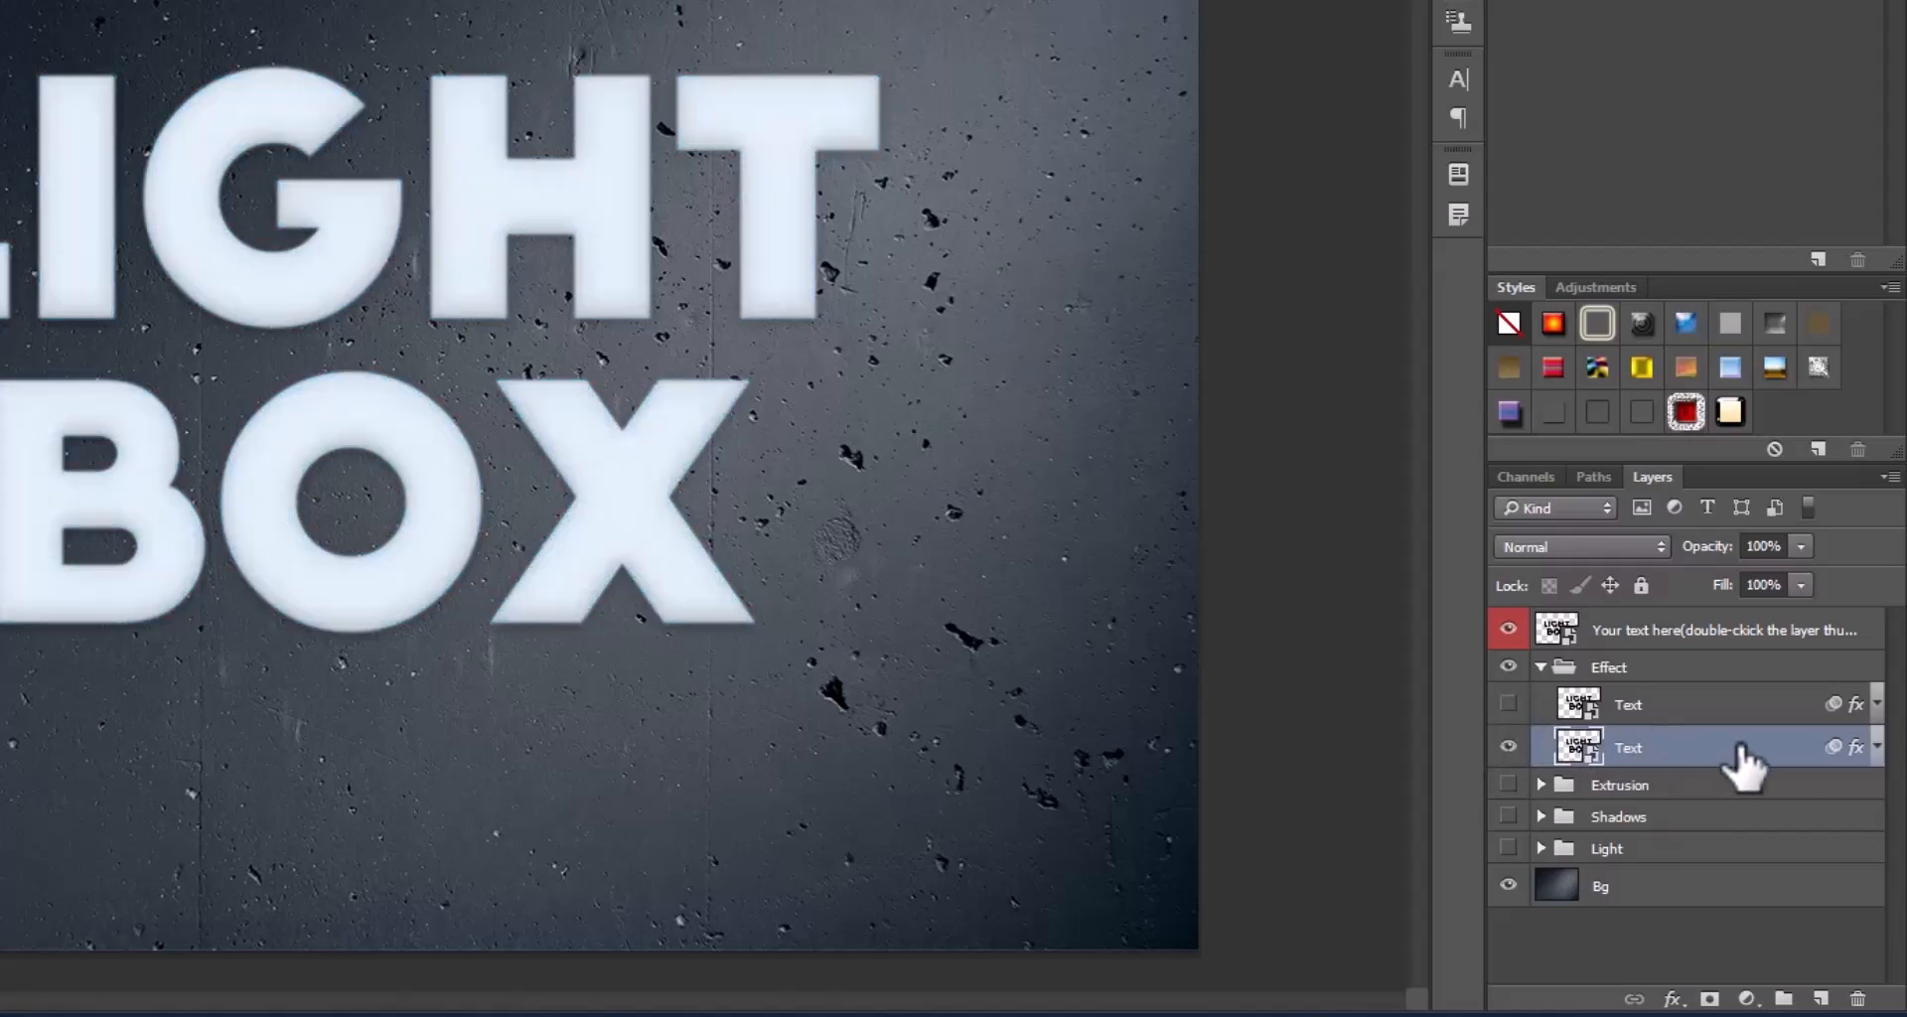
left_click(1509, 704)
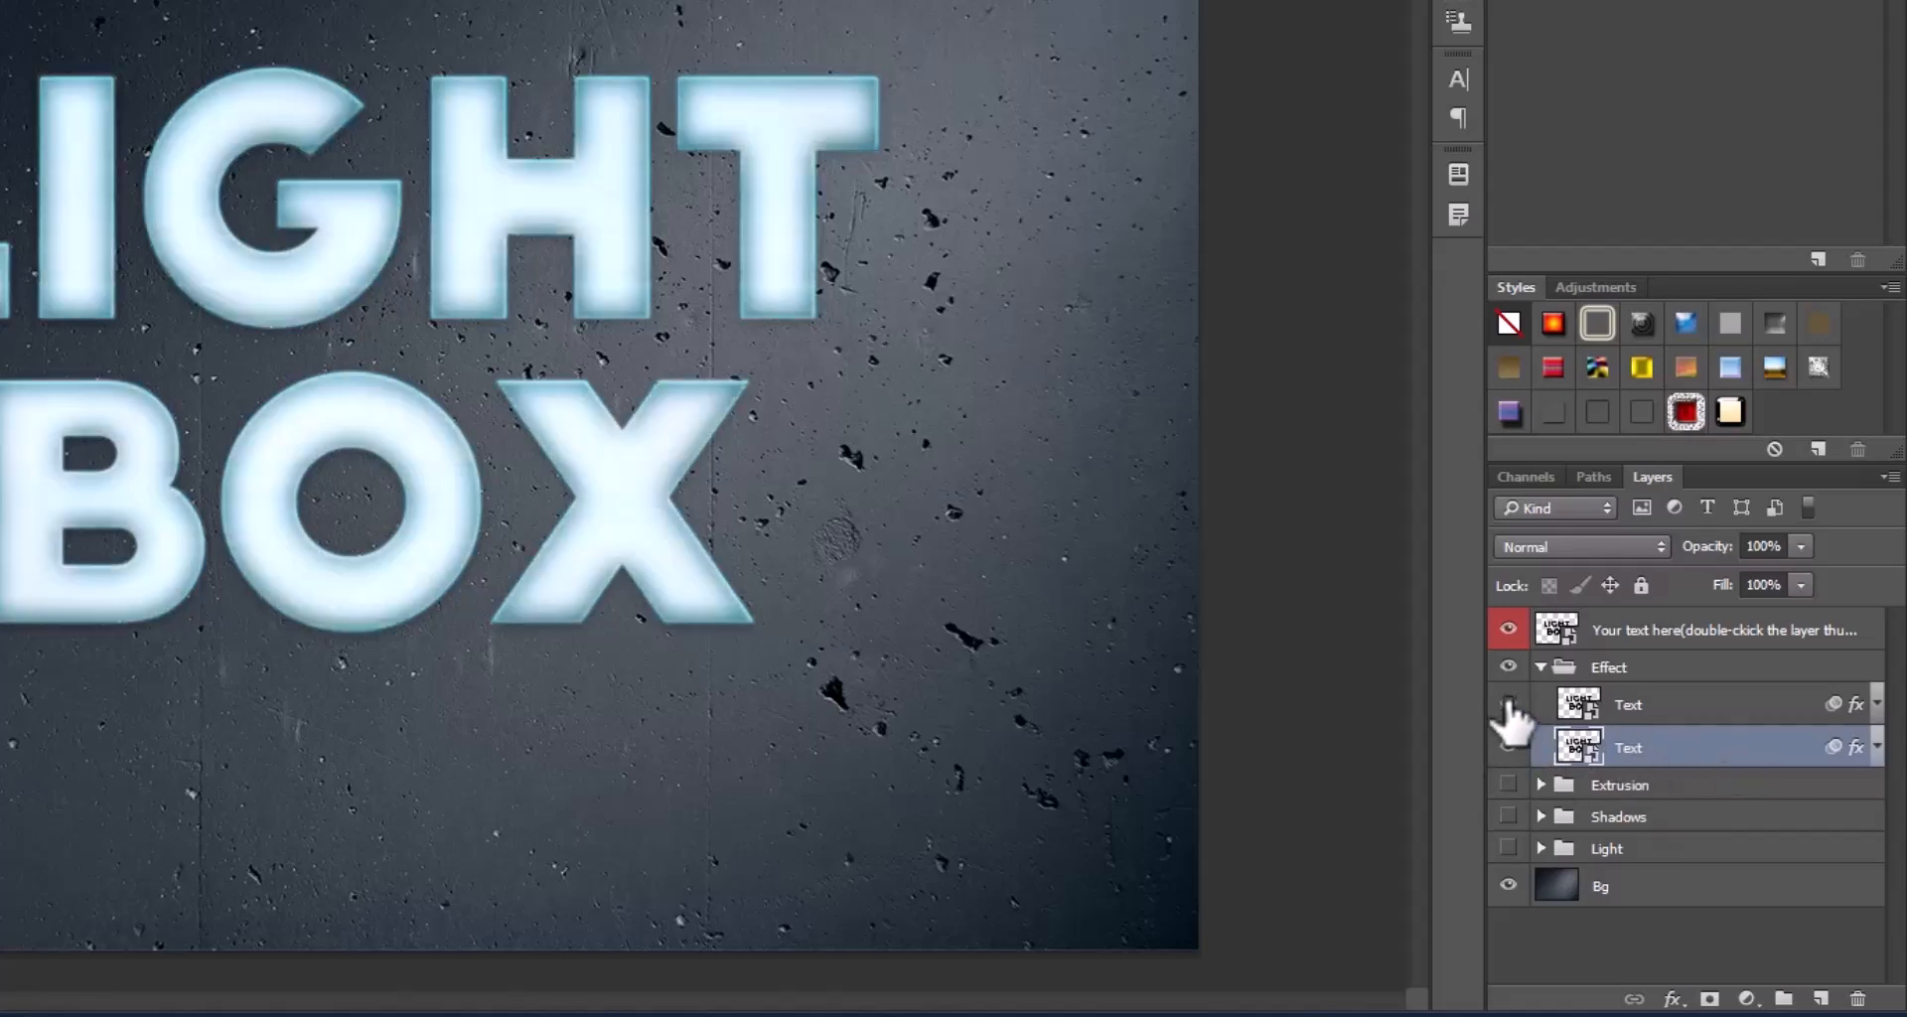
- Select the upper and lower Text layers in turn to compare their Fill settings
left_click(1696, 714)
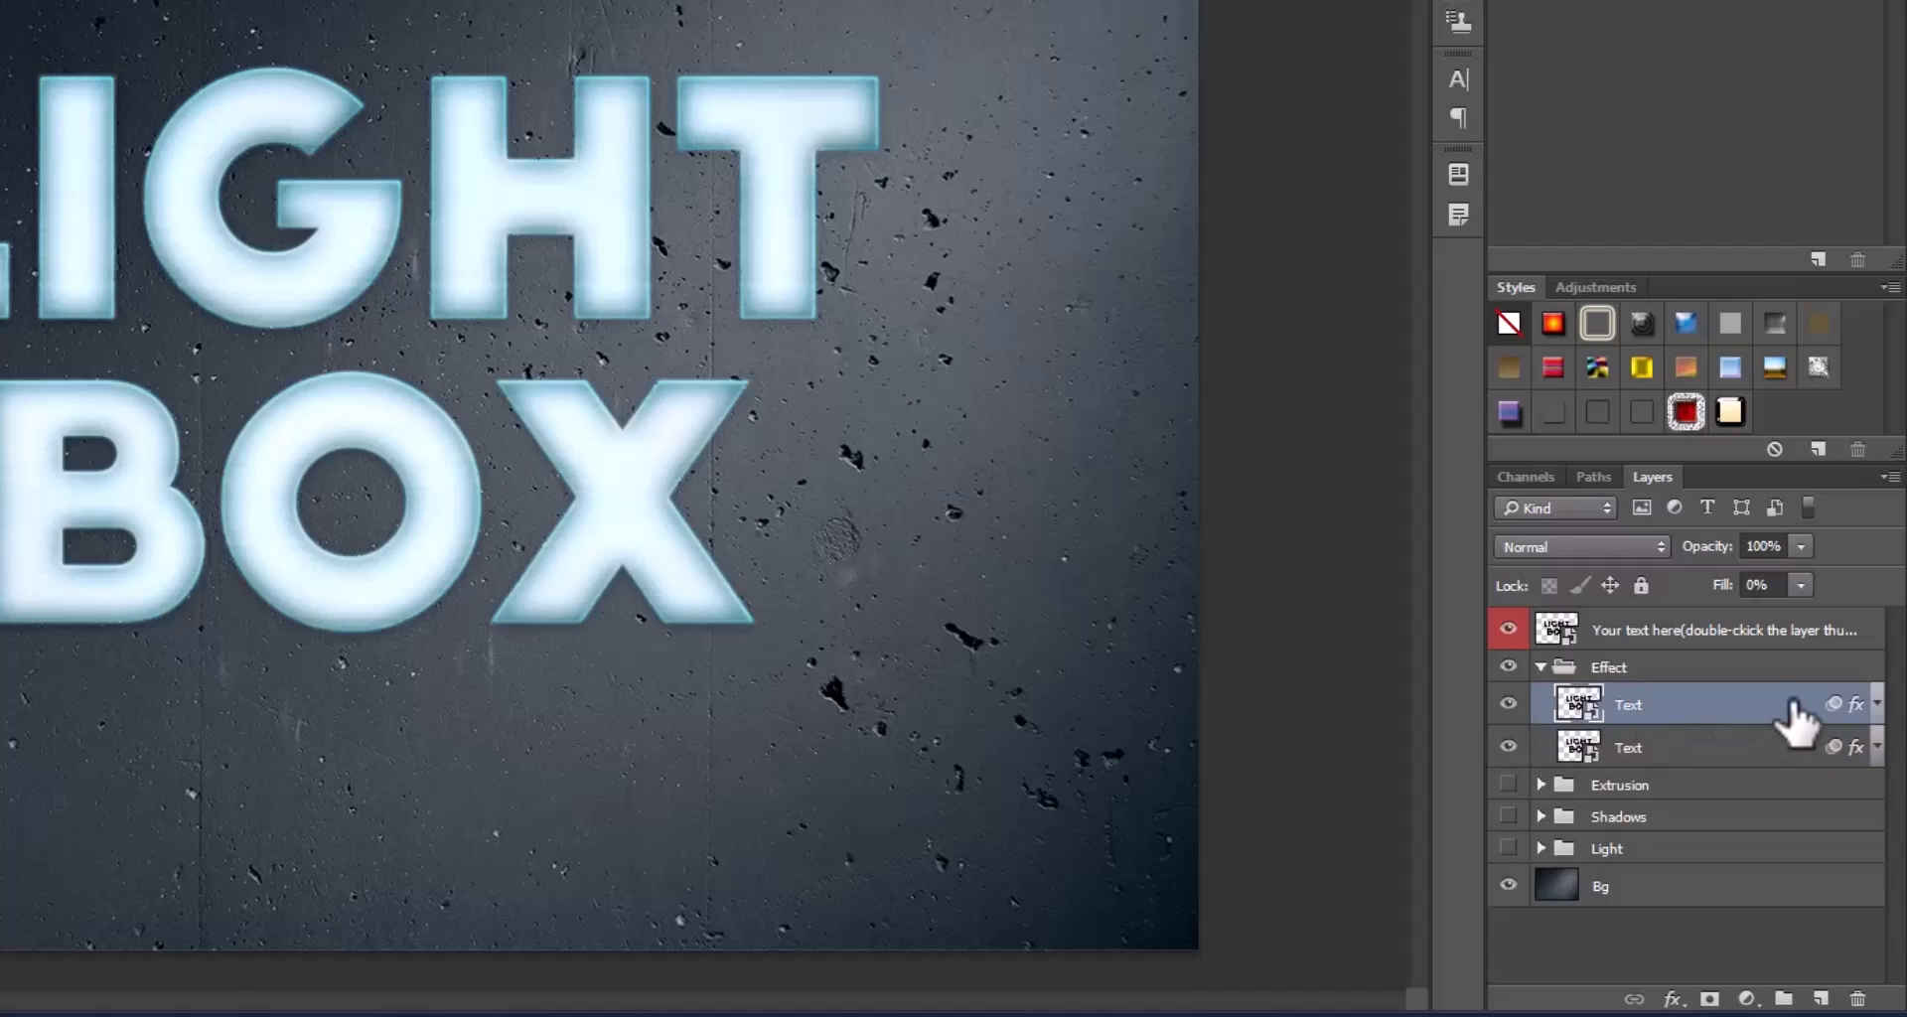
left_click(1702, 747)
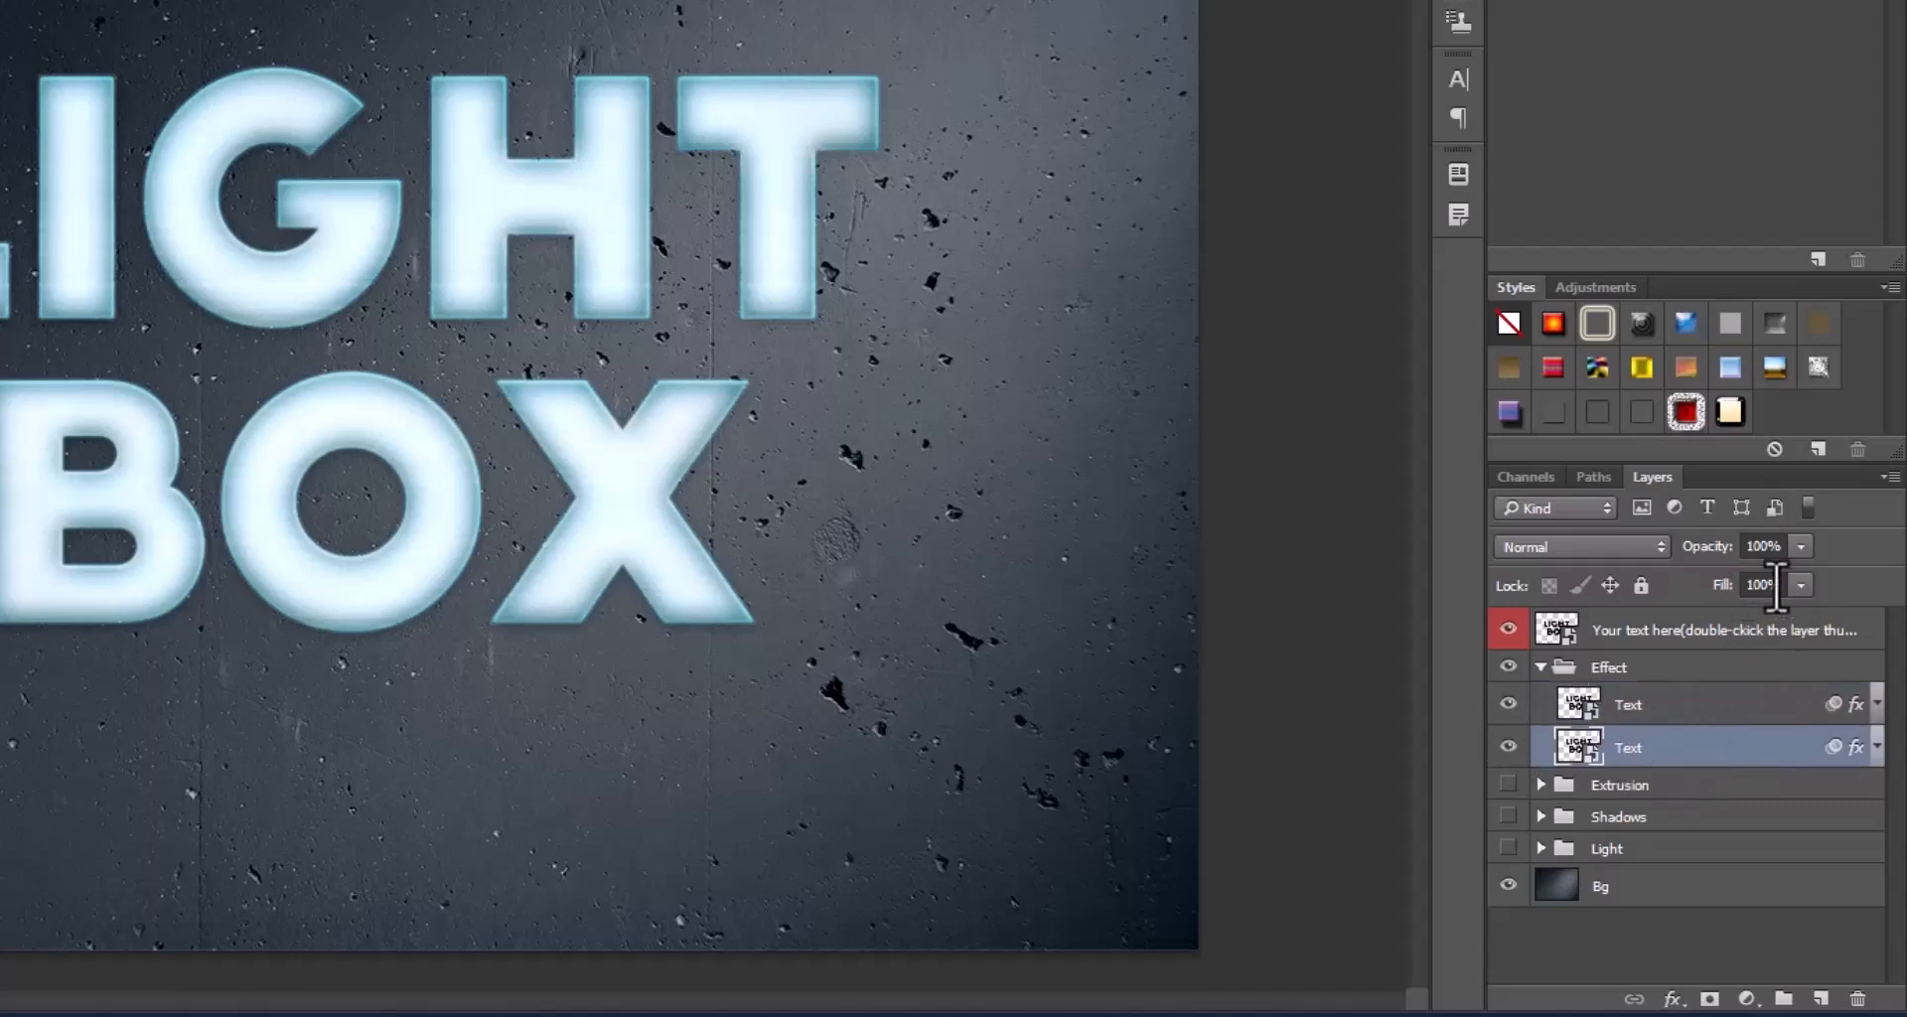
left_click(1683, 715)
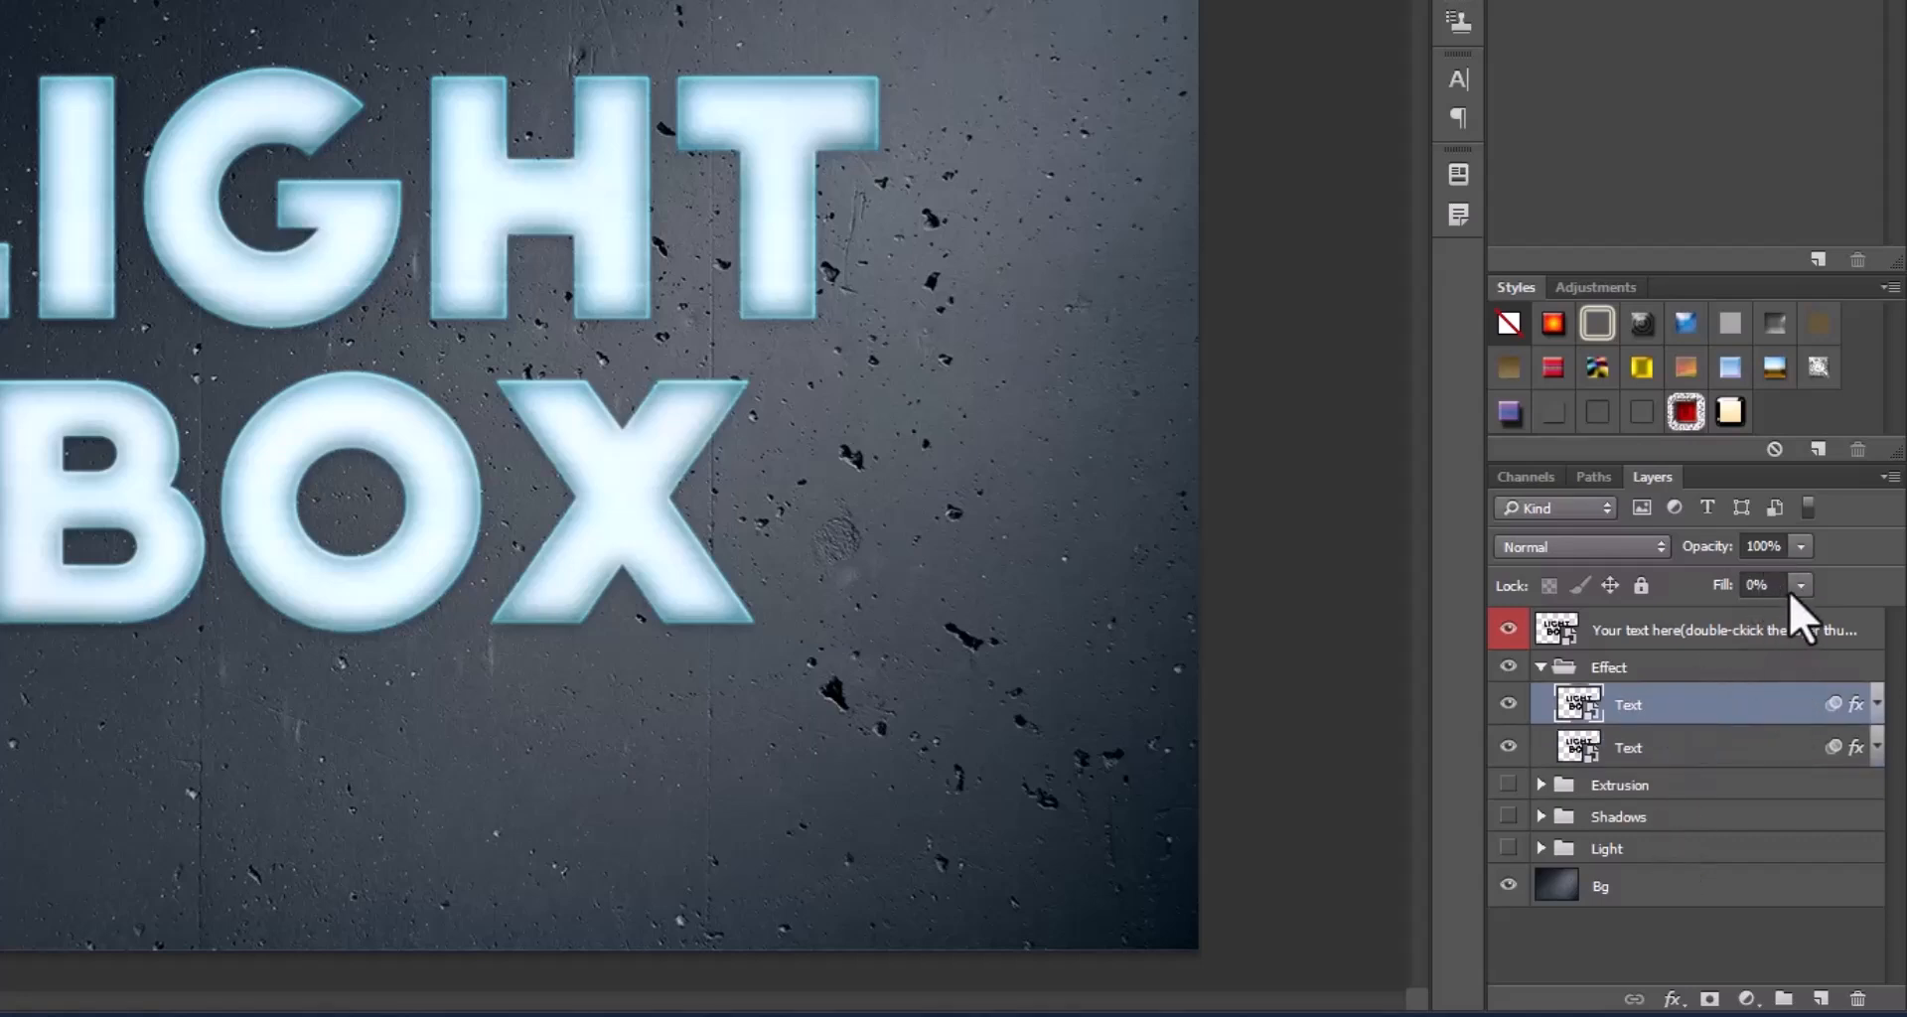
- Isolate each Text layer in turn to relate its Fill setting to its appearance, and finish with both visible
left_click(1508, 747)
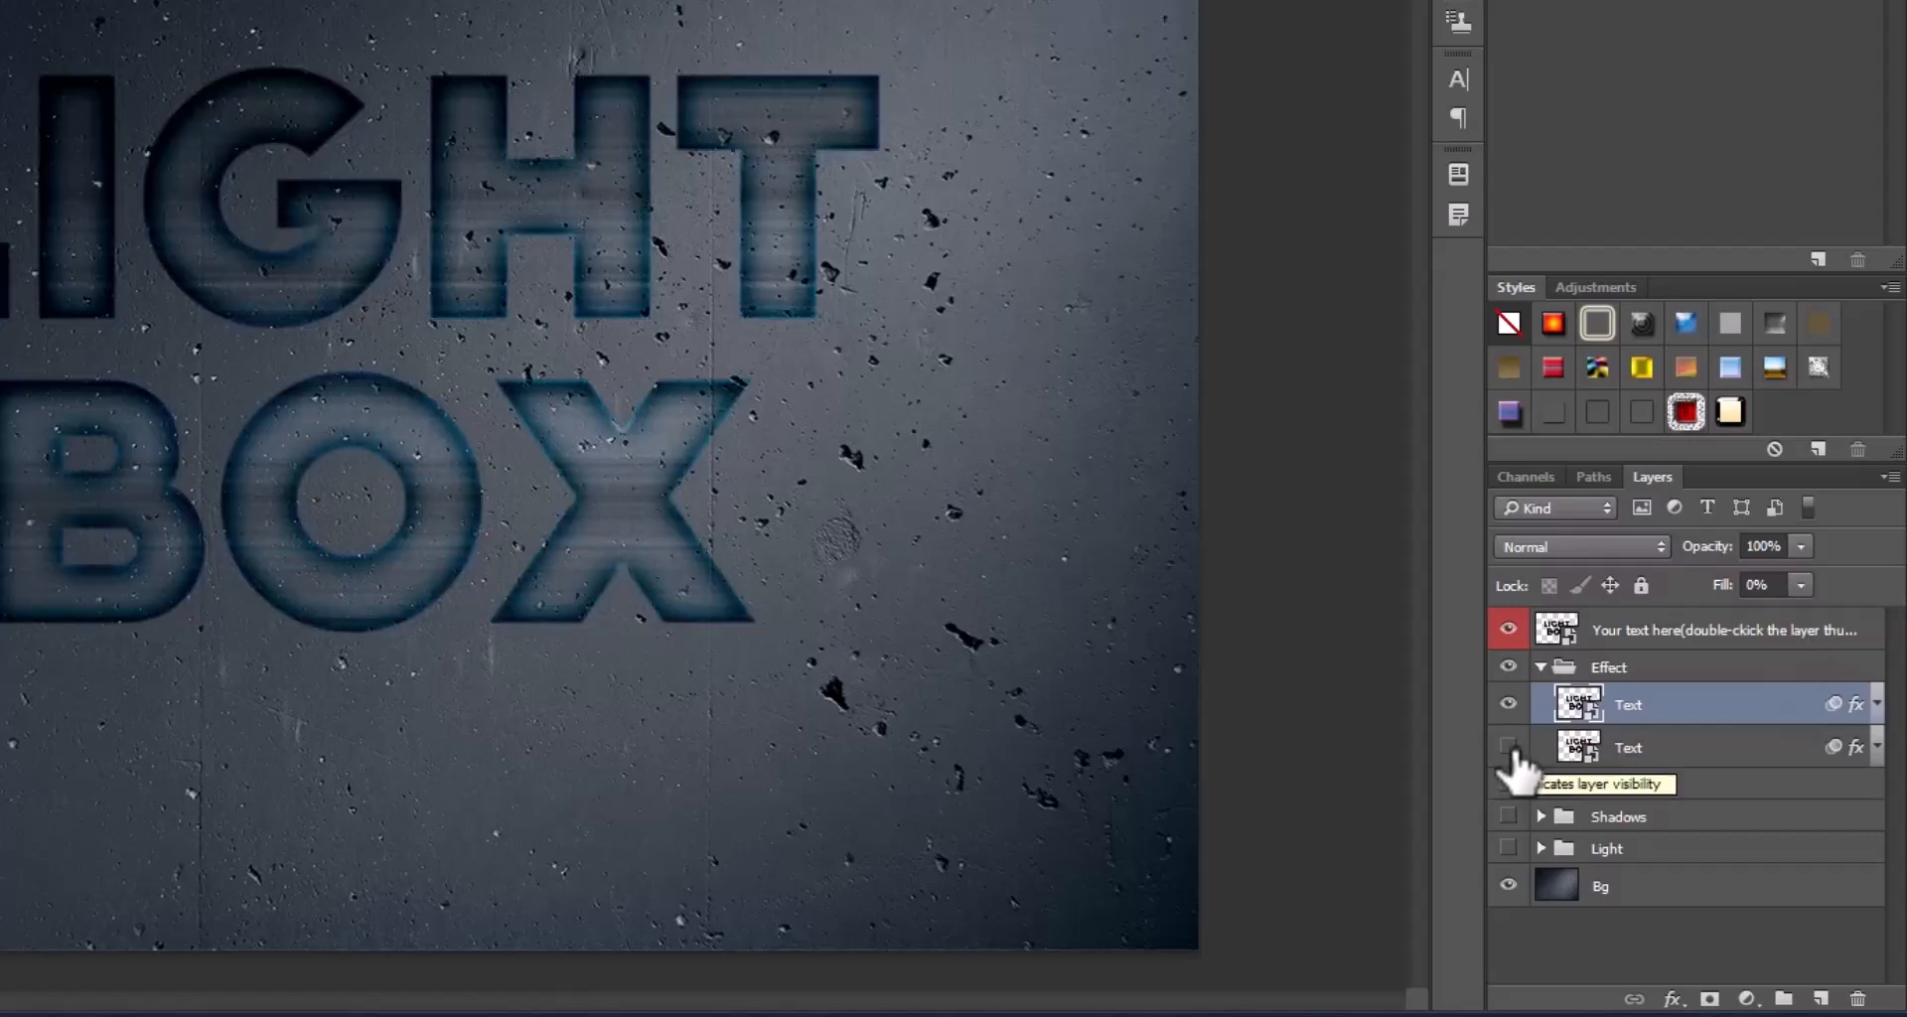
left_click(1508, 703)
left_click(1508, 747)
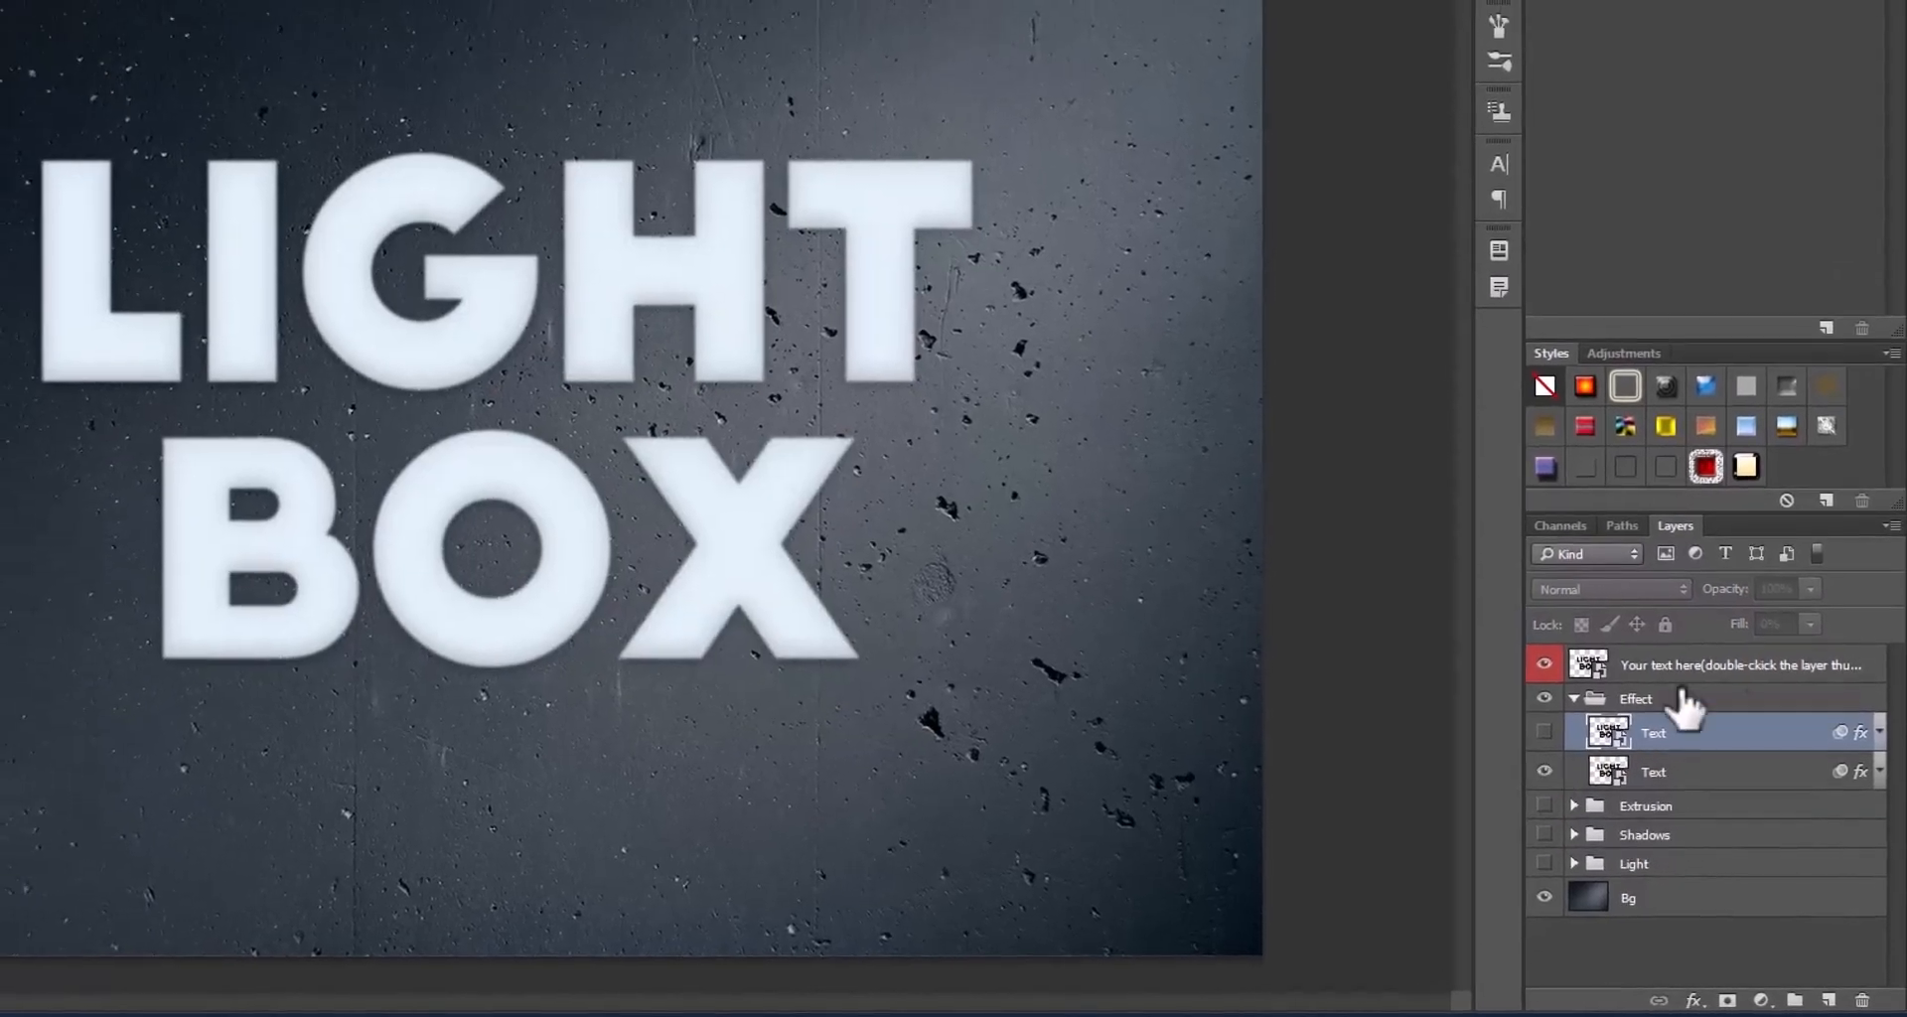
left_click(1682, 771)
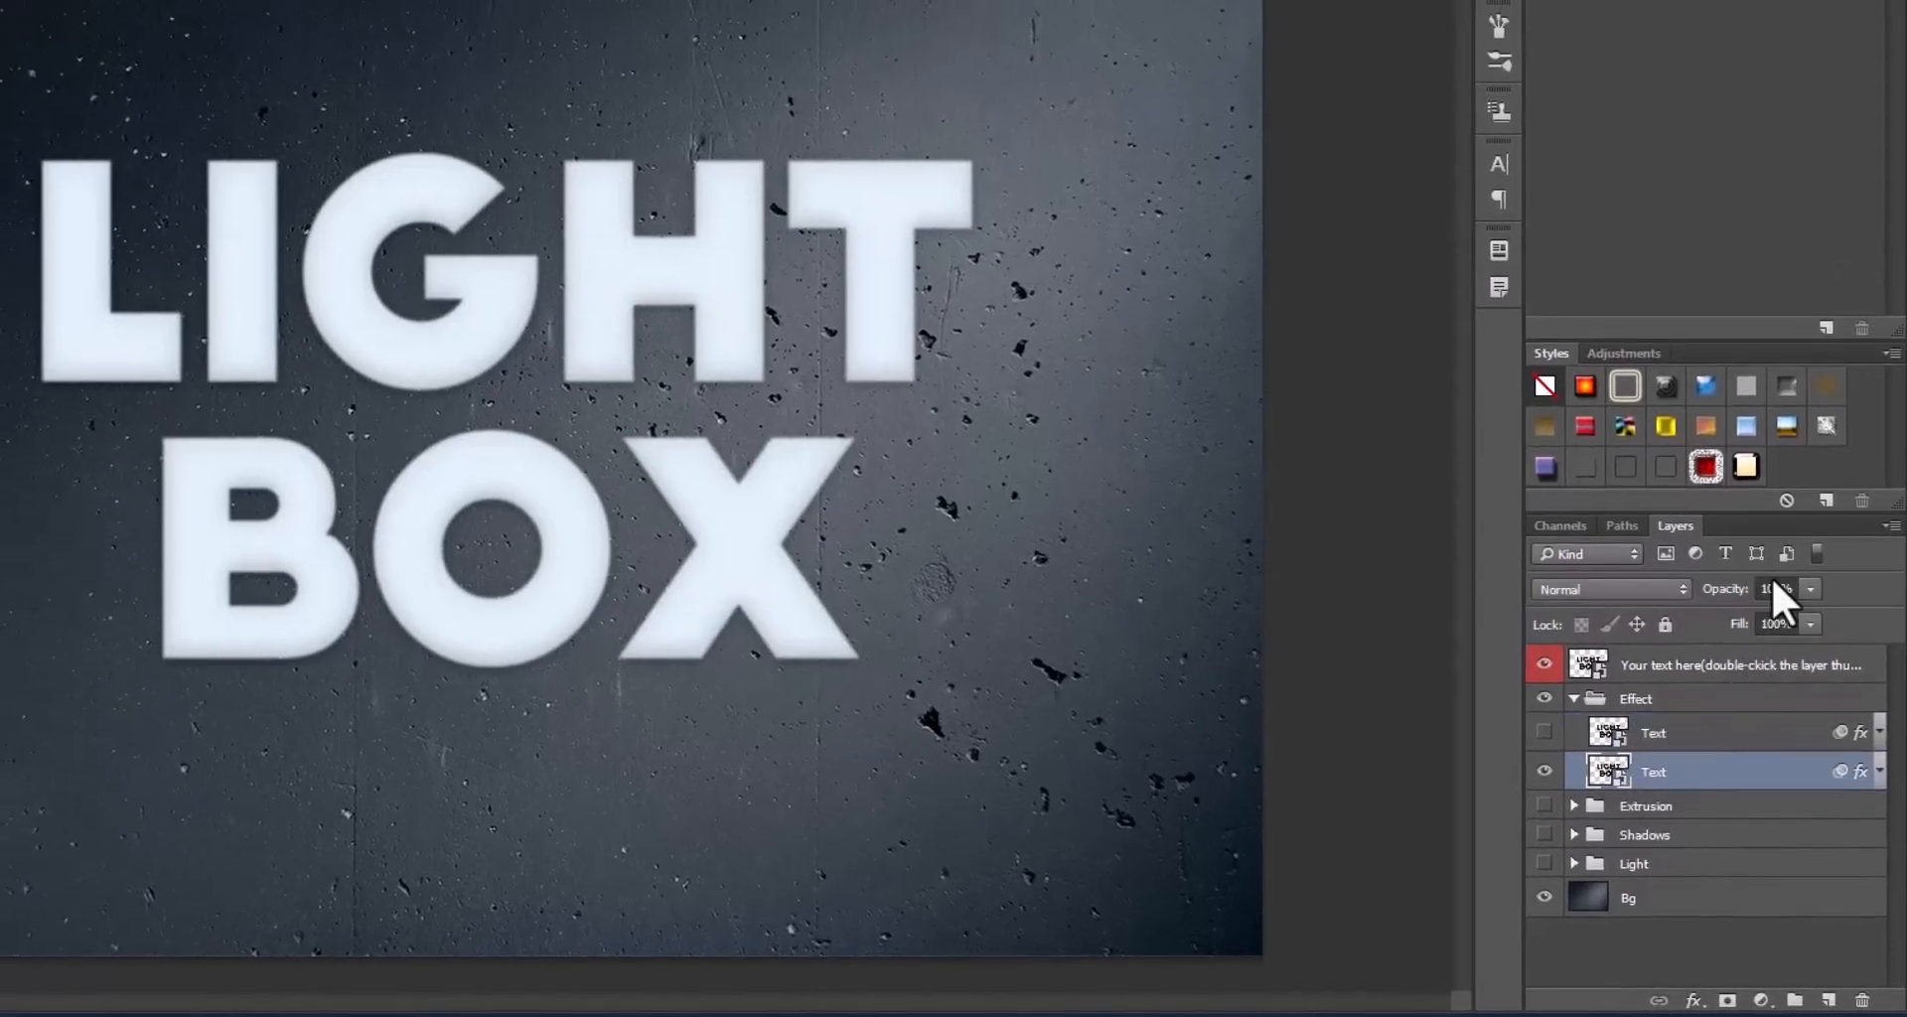
left_click(1543, 771)
left_click(1543, 732)
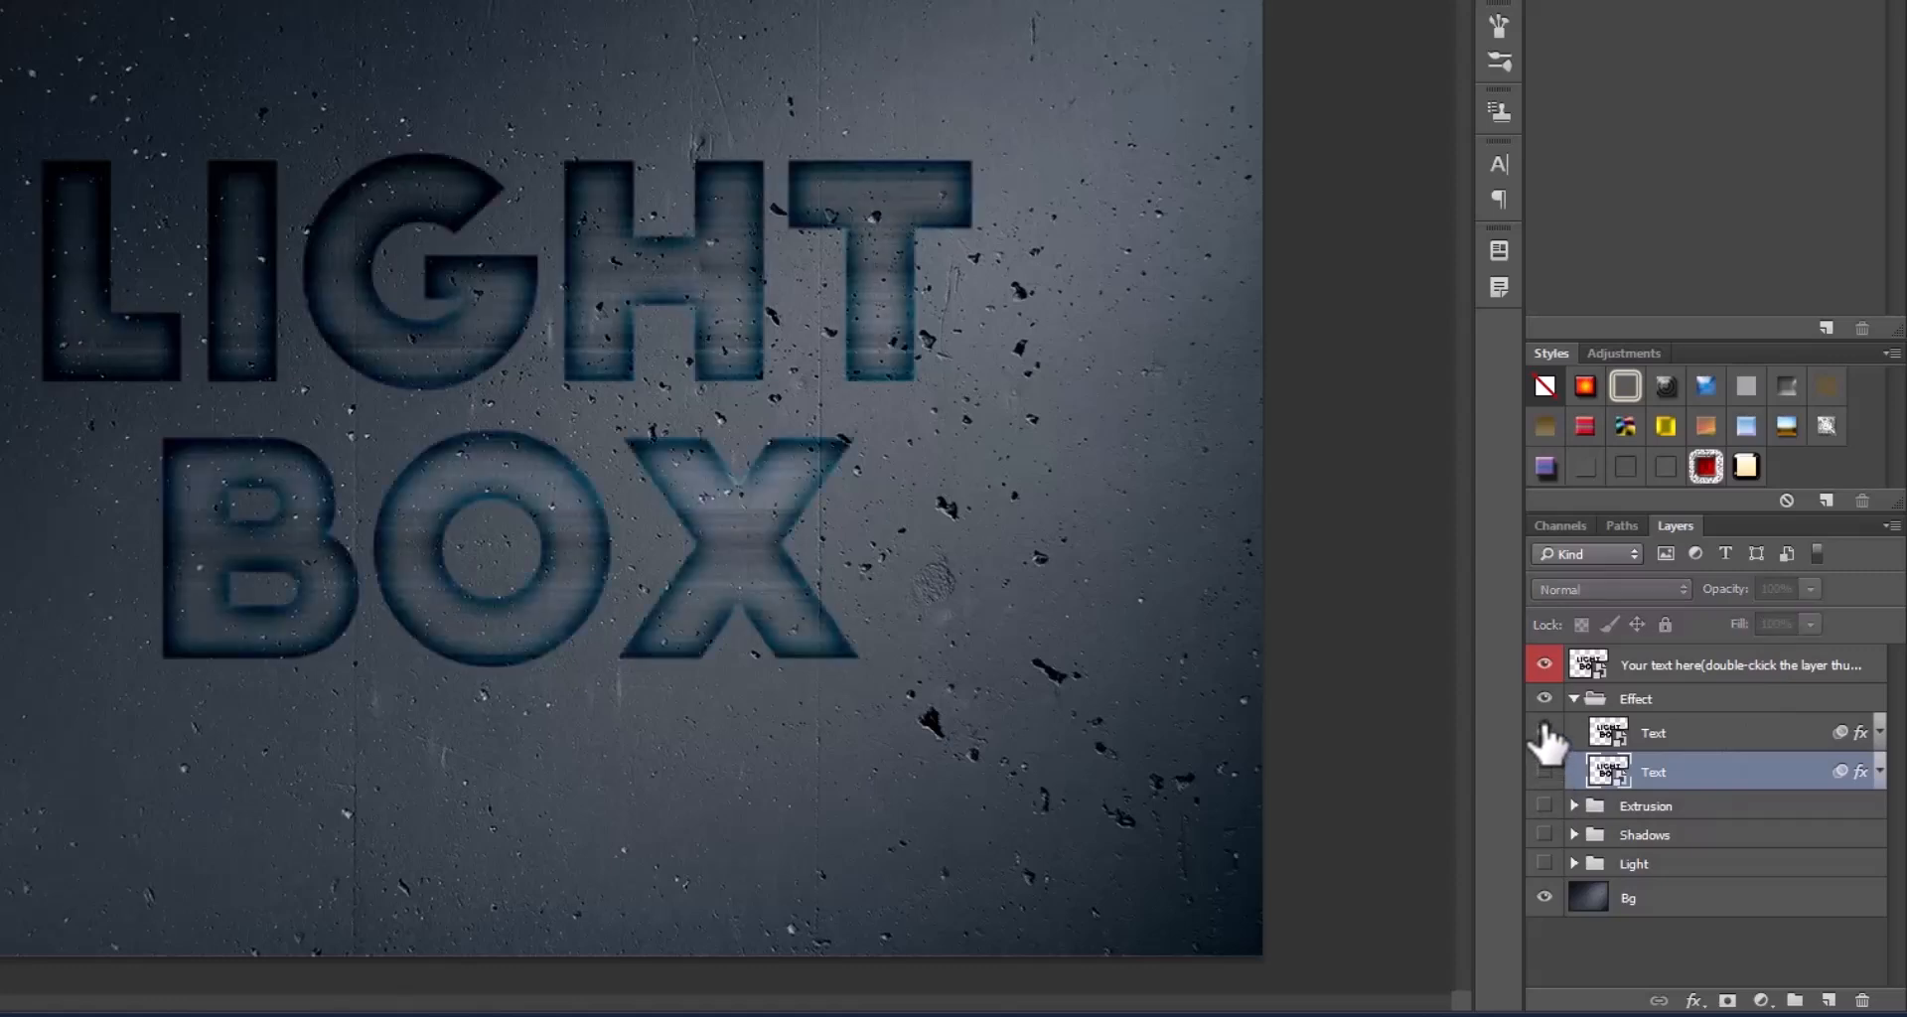
left_click(1733, 735)
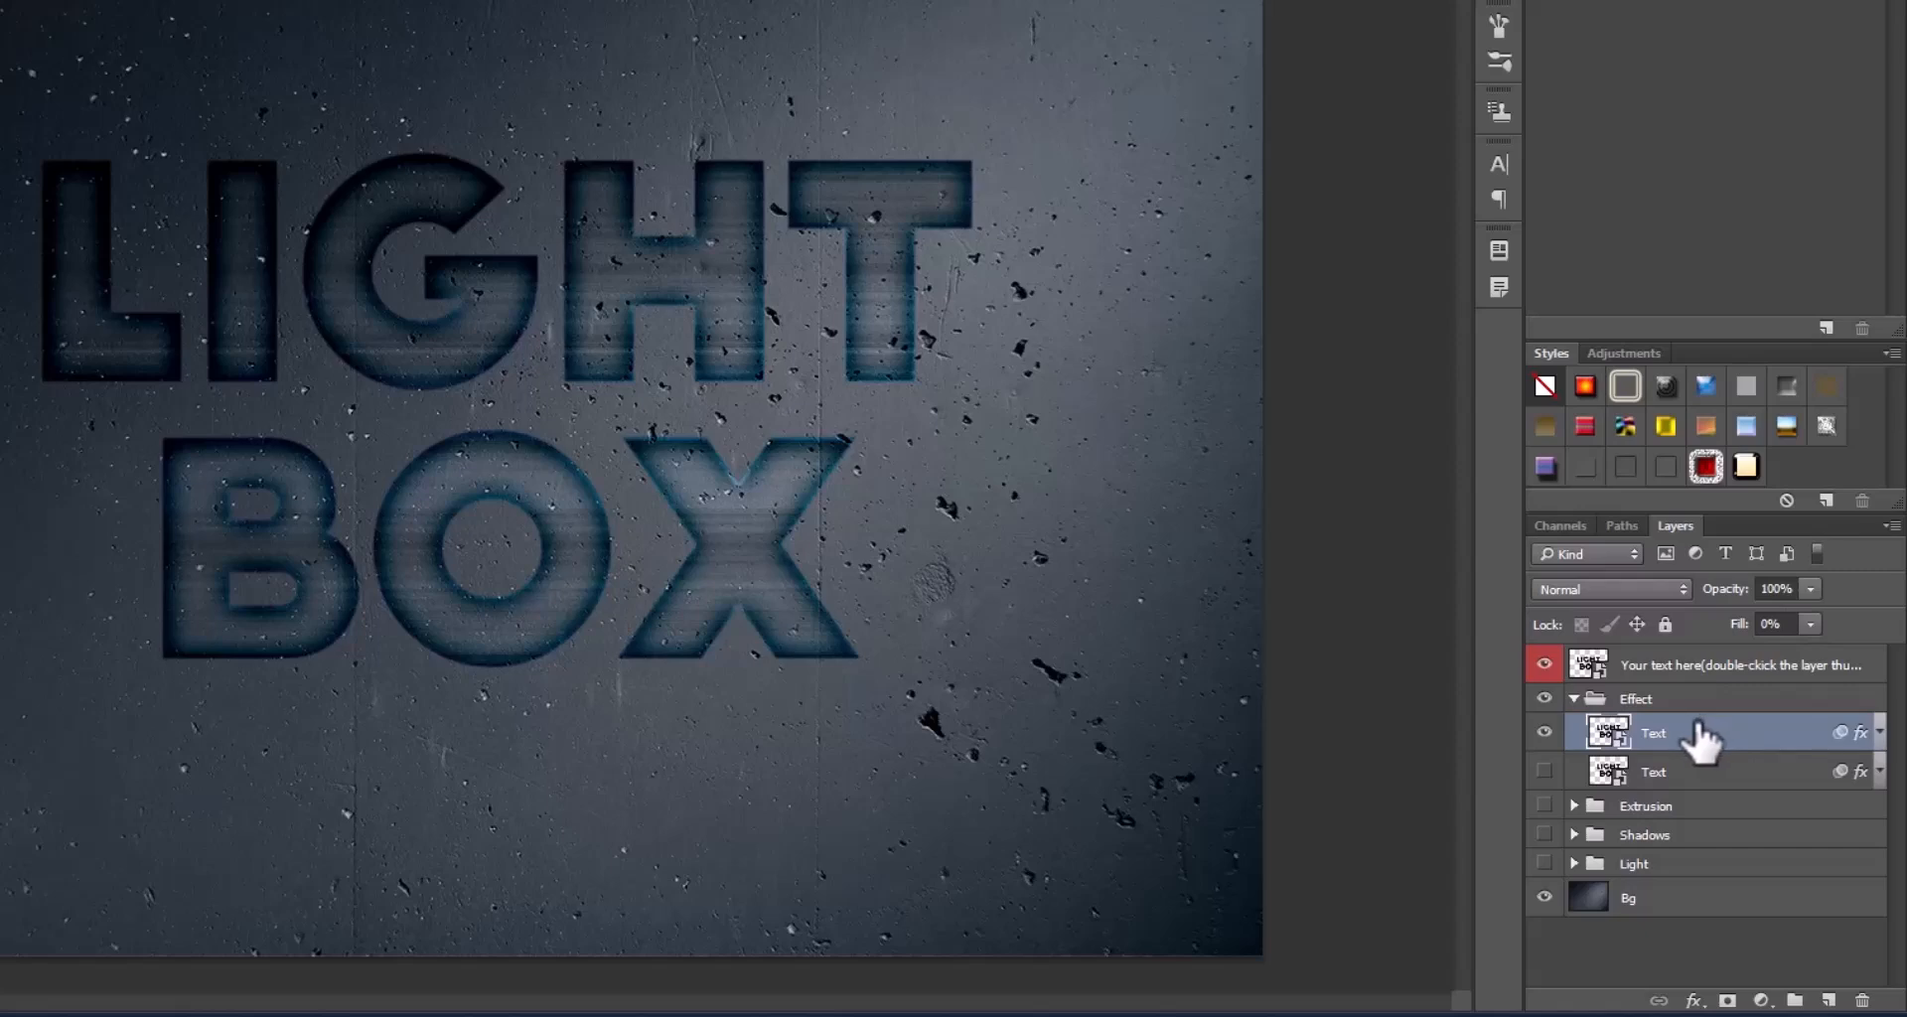
left_click(1546, 772)
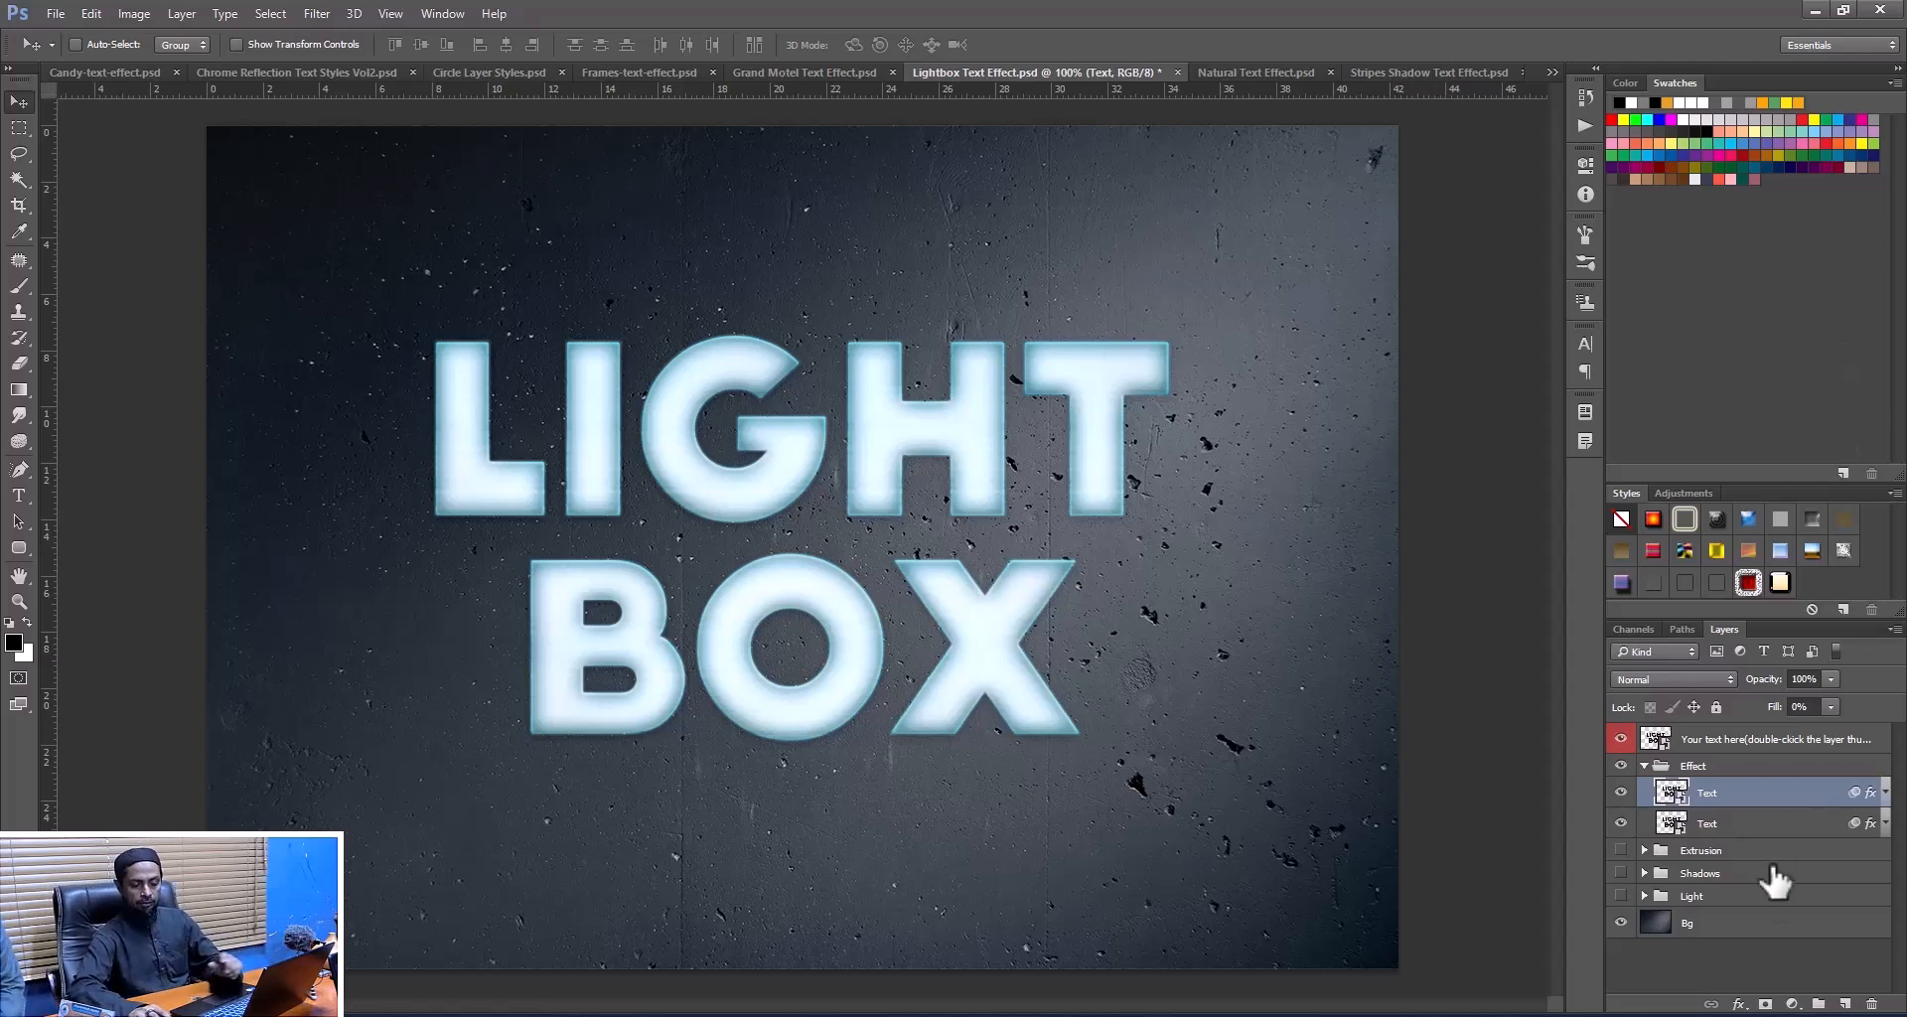
- Look through the open text effect documents from Candy-text-effect onward, ending on Grand Motel Text Effect
left_click(116, 70)
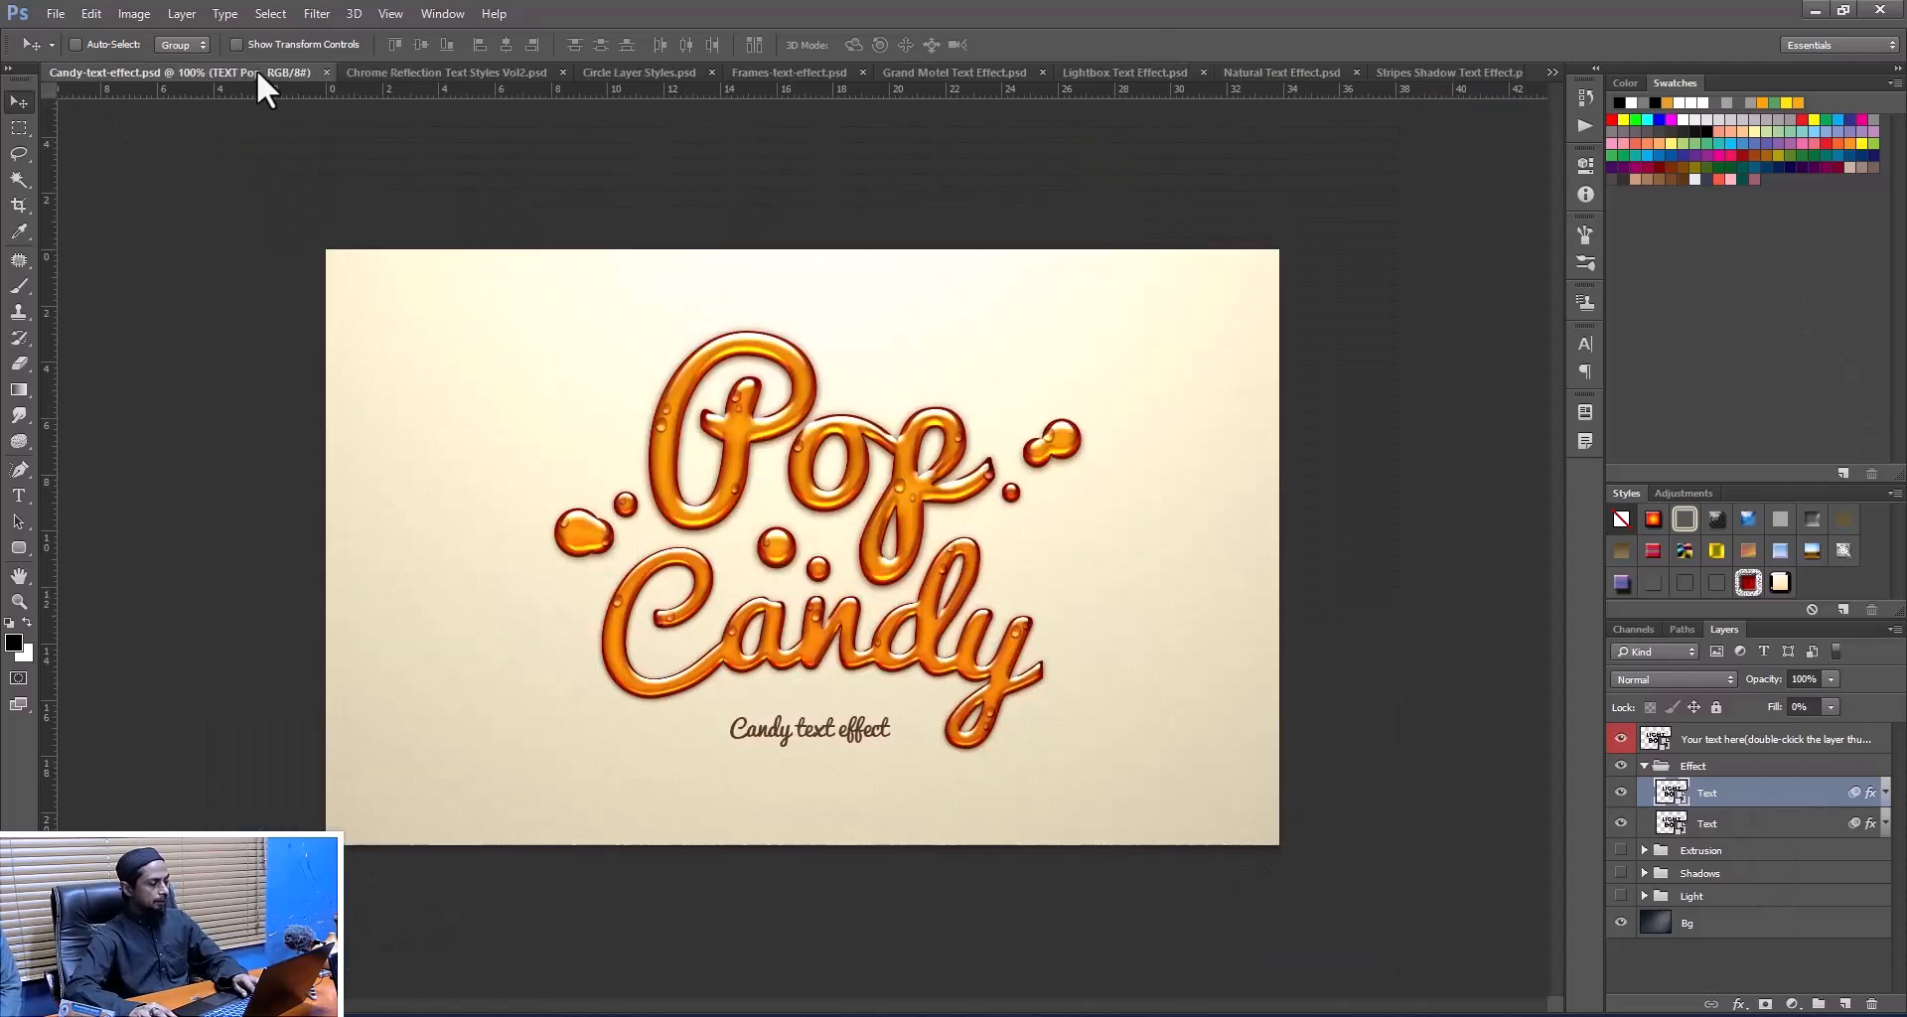
left_click(427, 76)
left_click(683, 73)
left_click(795, 72)
left_click(964, 74)
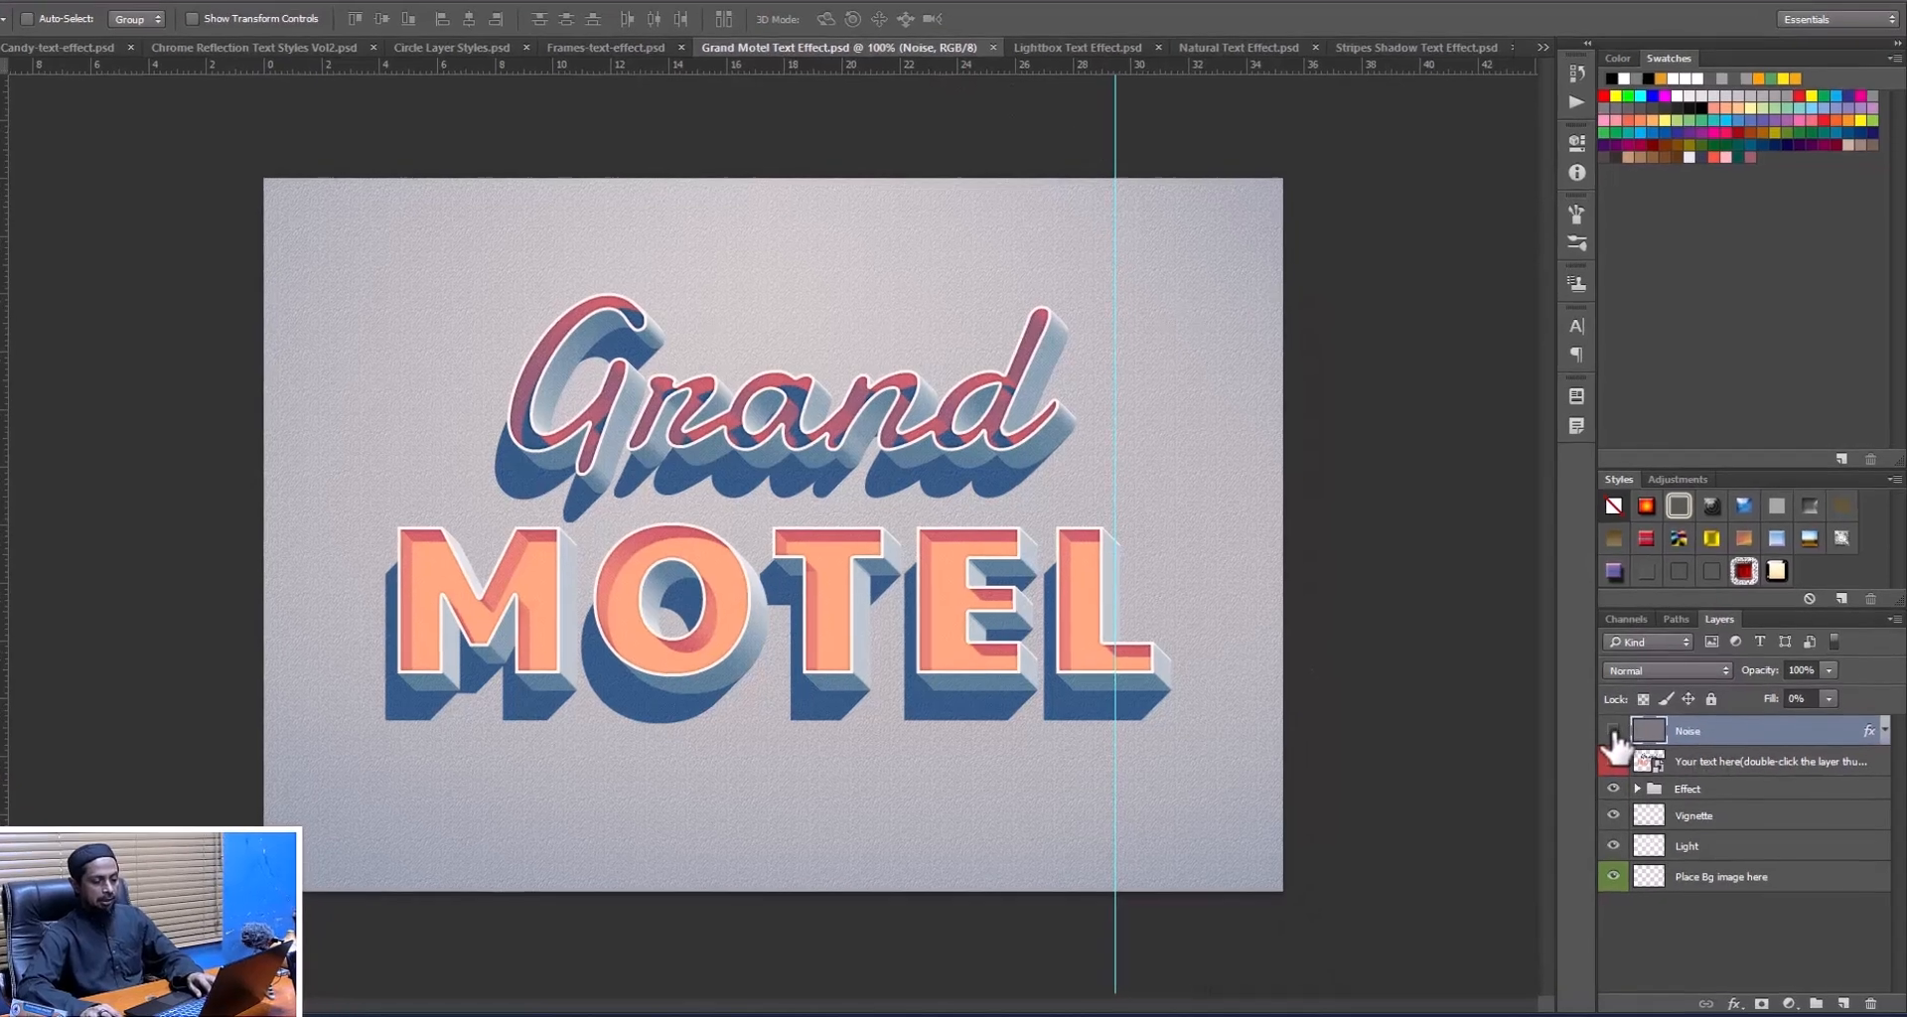
- Toggle the Noise layer to compare the texture on the Grand Motel artwork, and leave the layer hidden
left_click(1621, 737)
left_click(1561, 680)
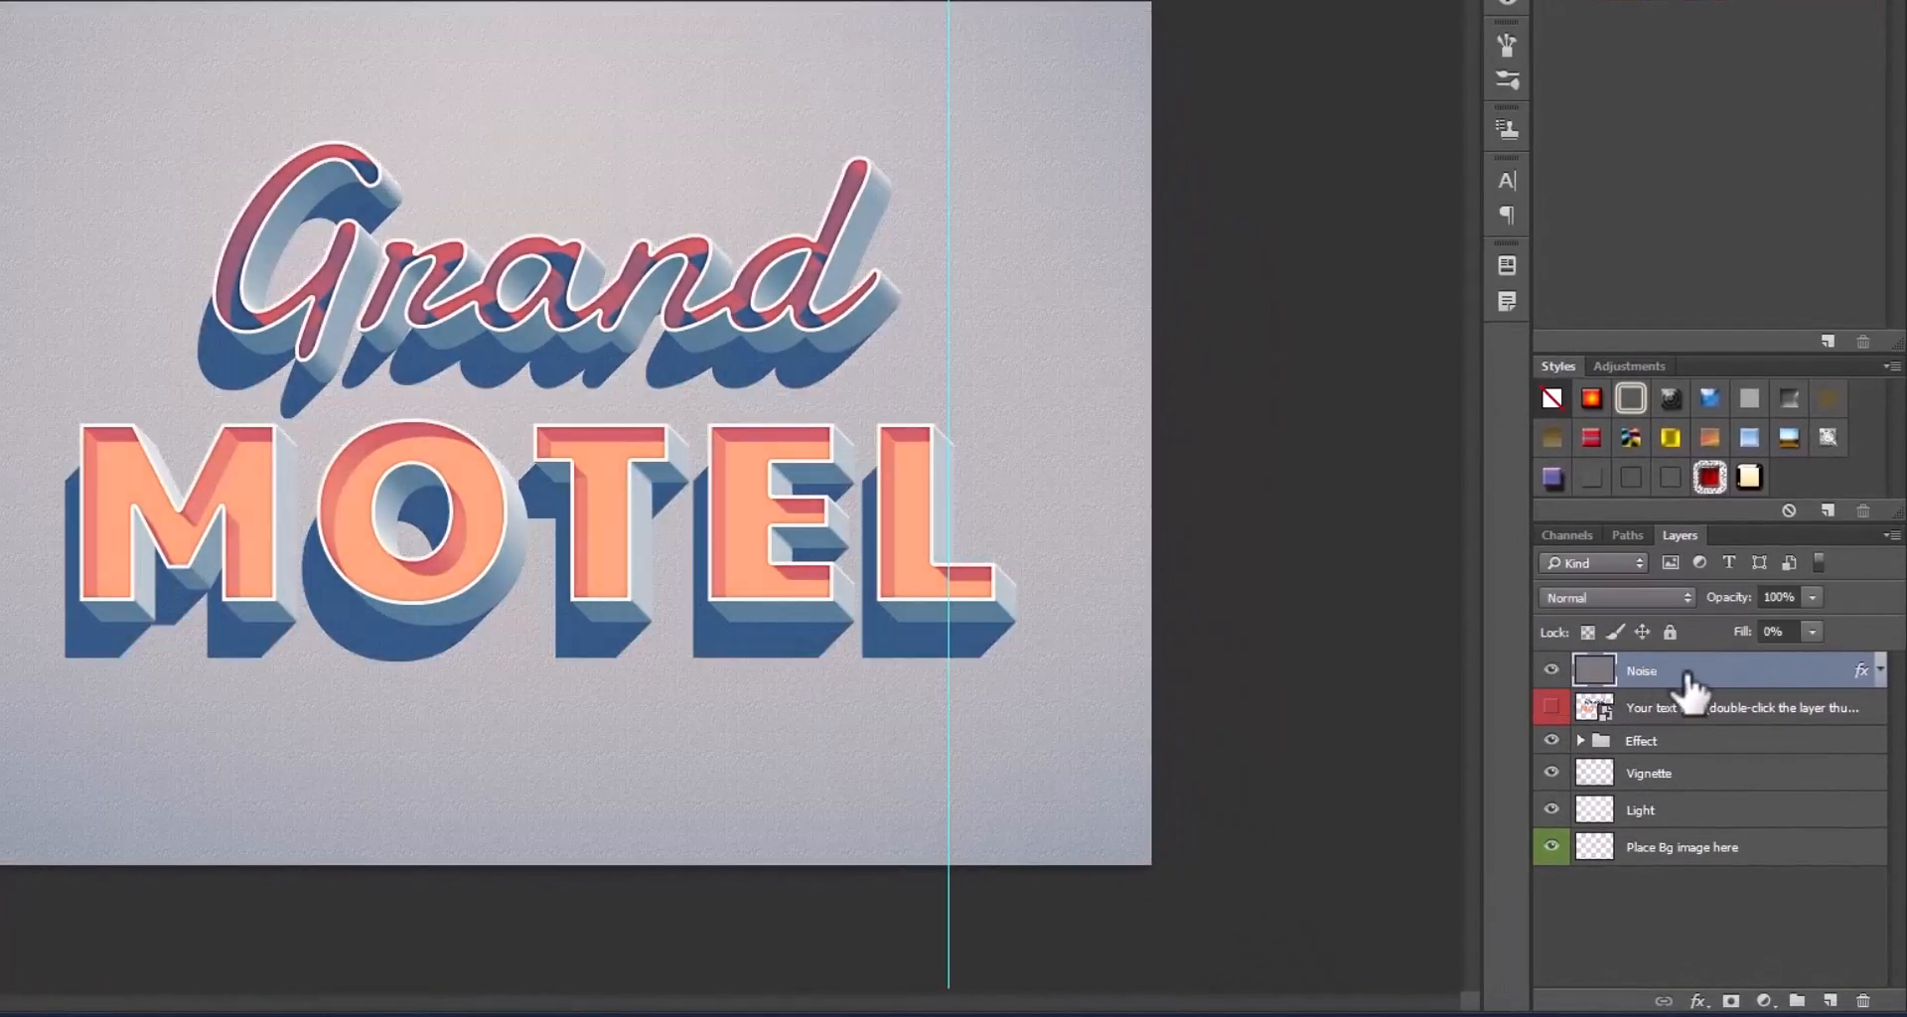
left_click(1552, 670)
left_click(1552, 670)
left_click(1552, 670)
- Create a new layer at the top of the stack, choose a medium grey foreground color and fill the layer with it
left_click(1830, 1001)
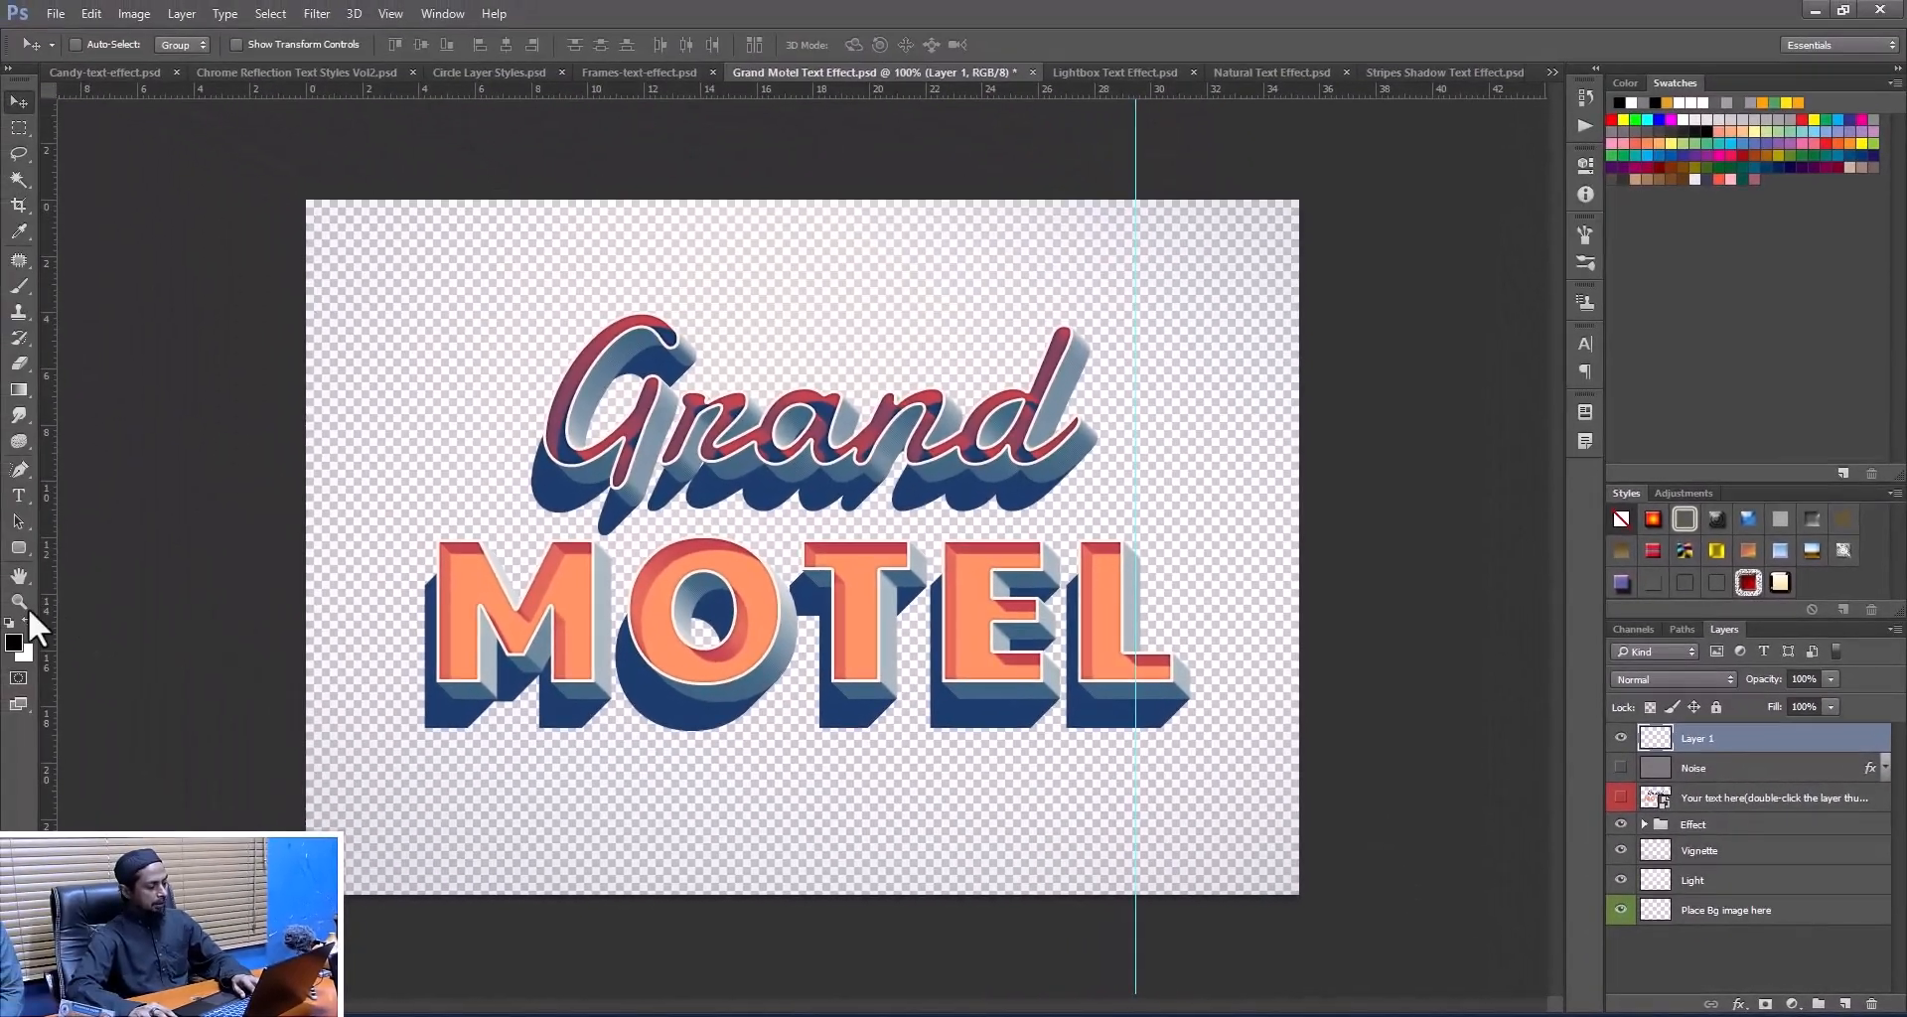
left_click(14, 642)
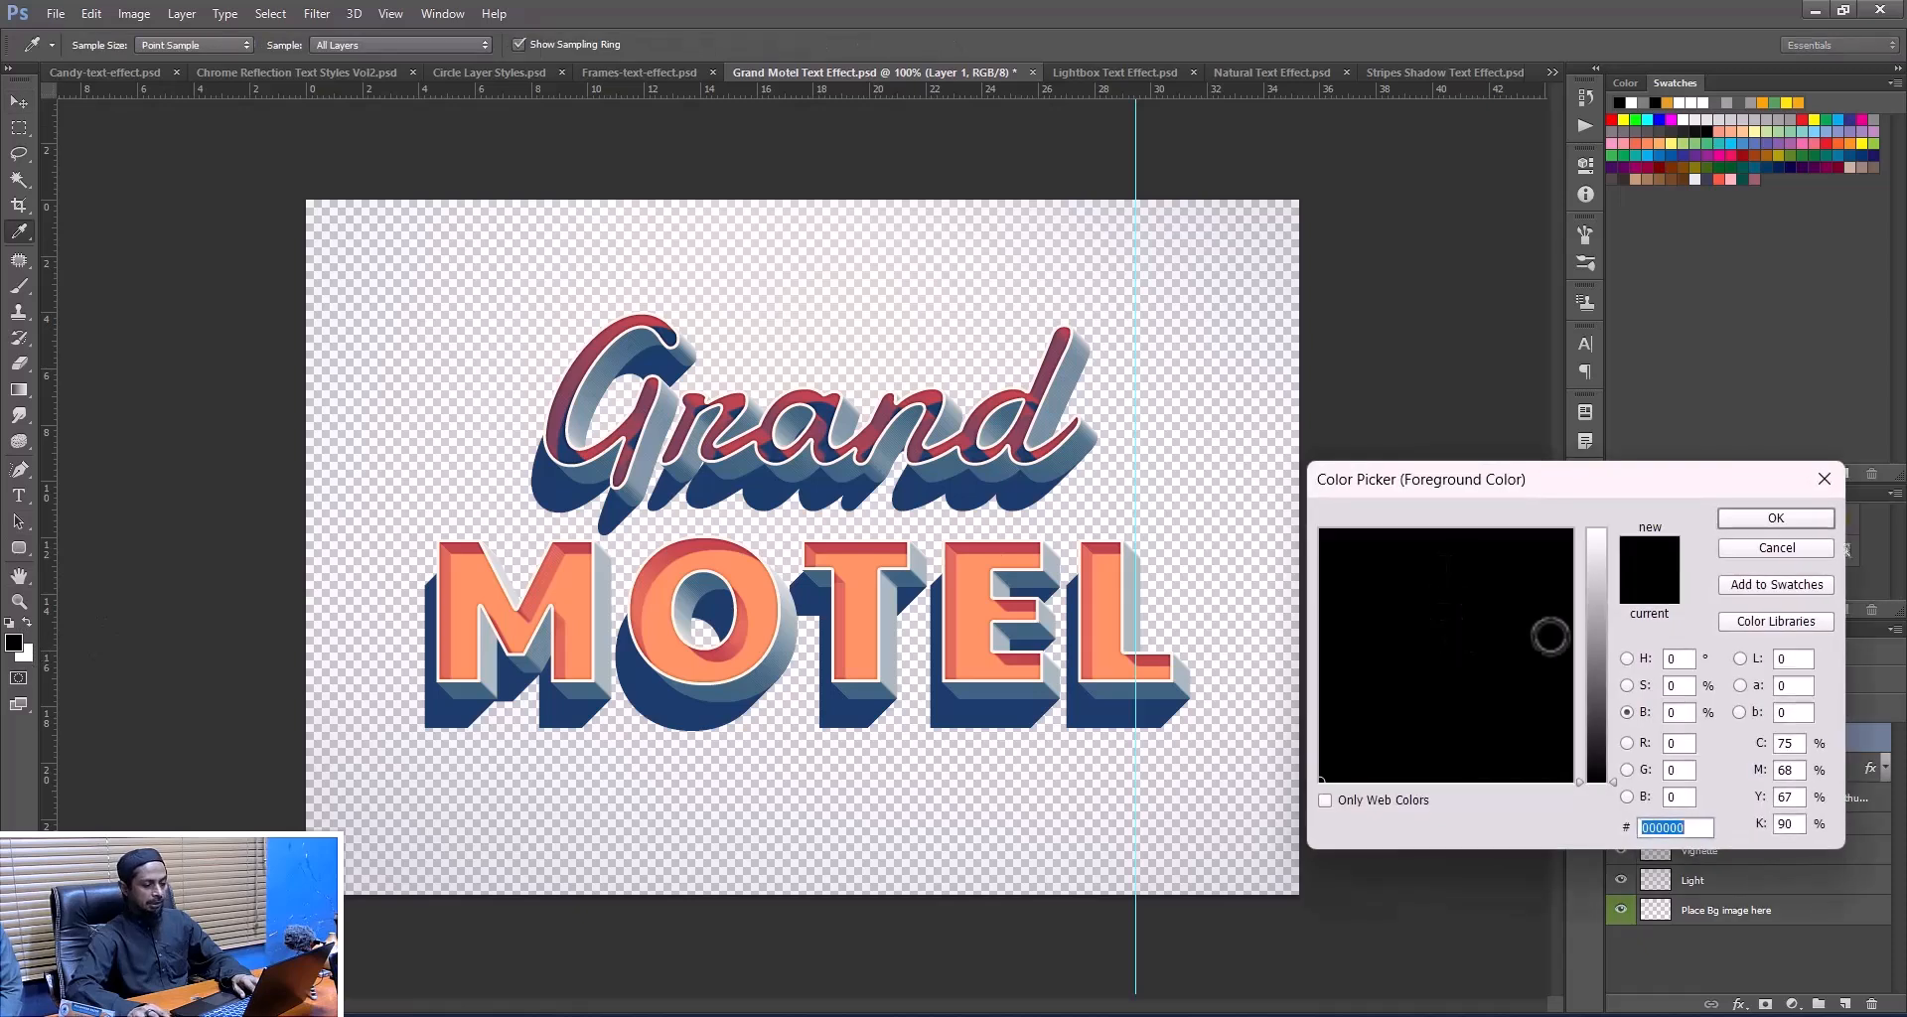
left_click(1601, 636)
left_click(1780, 517)
key("v")
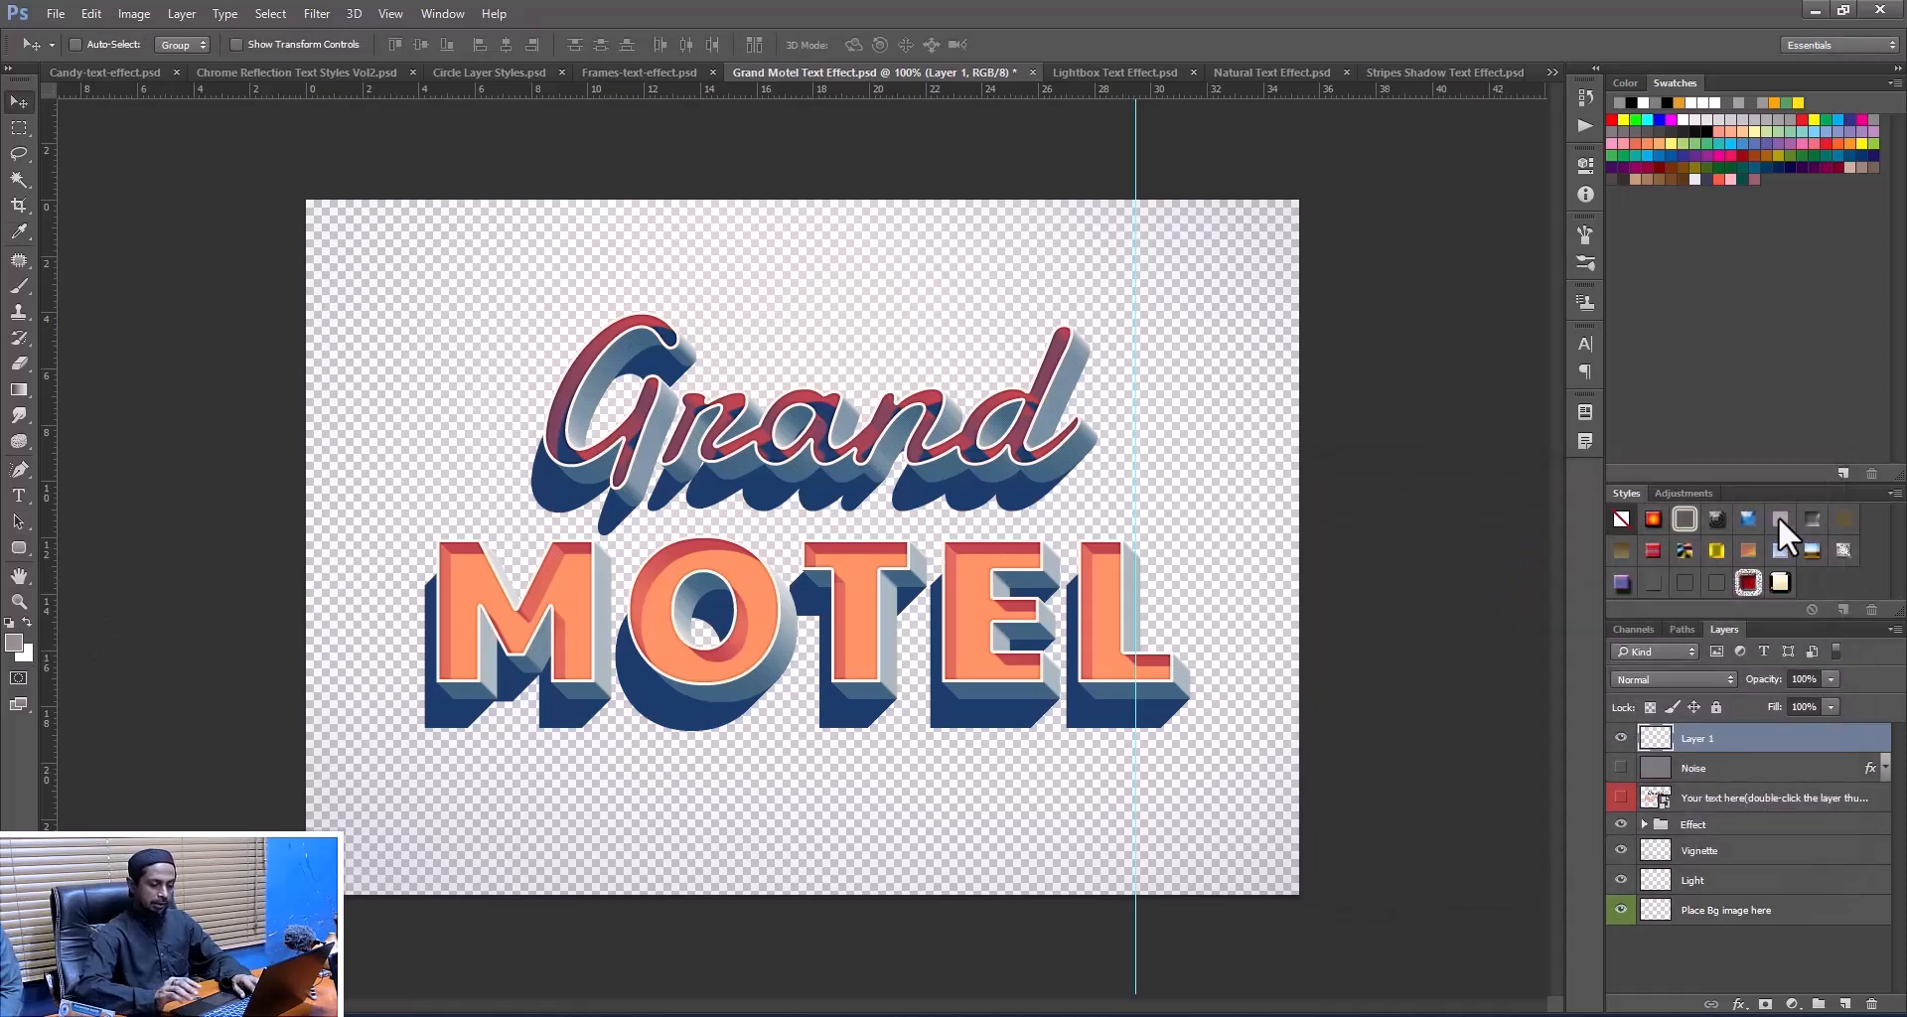
key("alt+BackSpace")
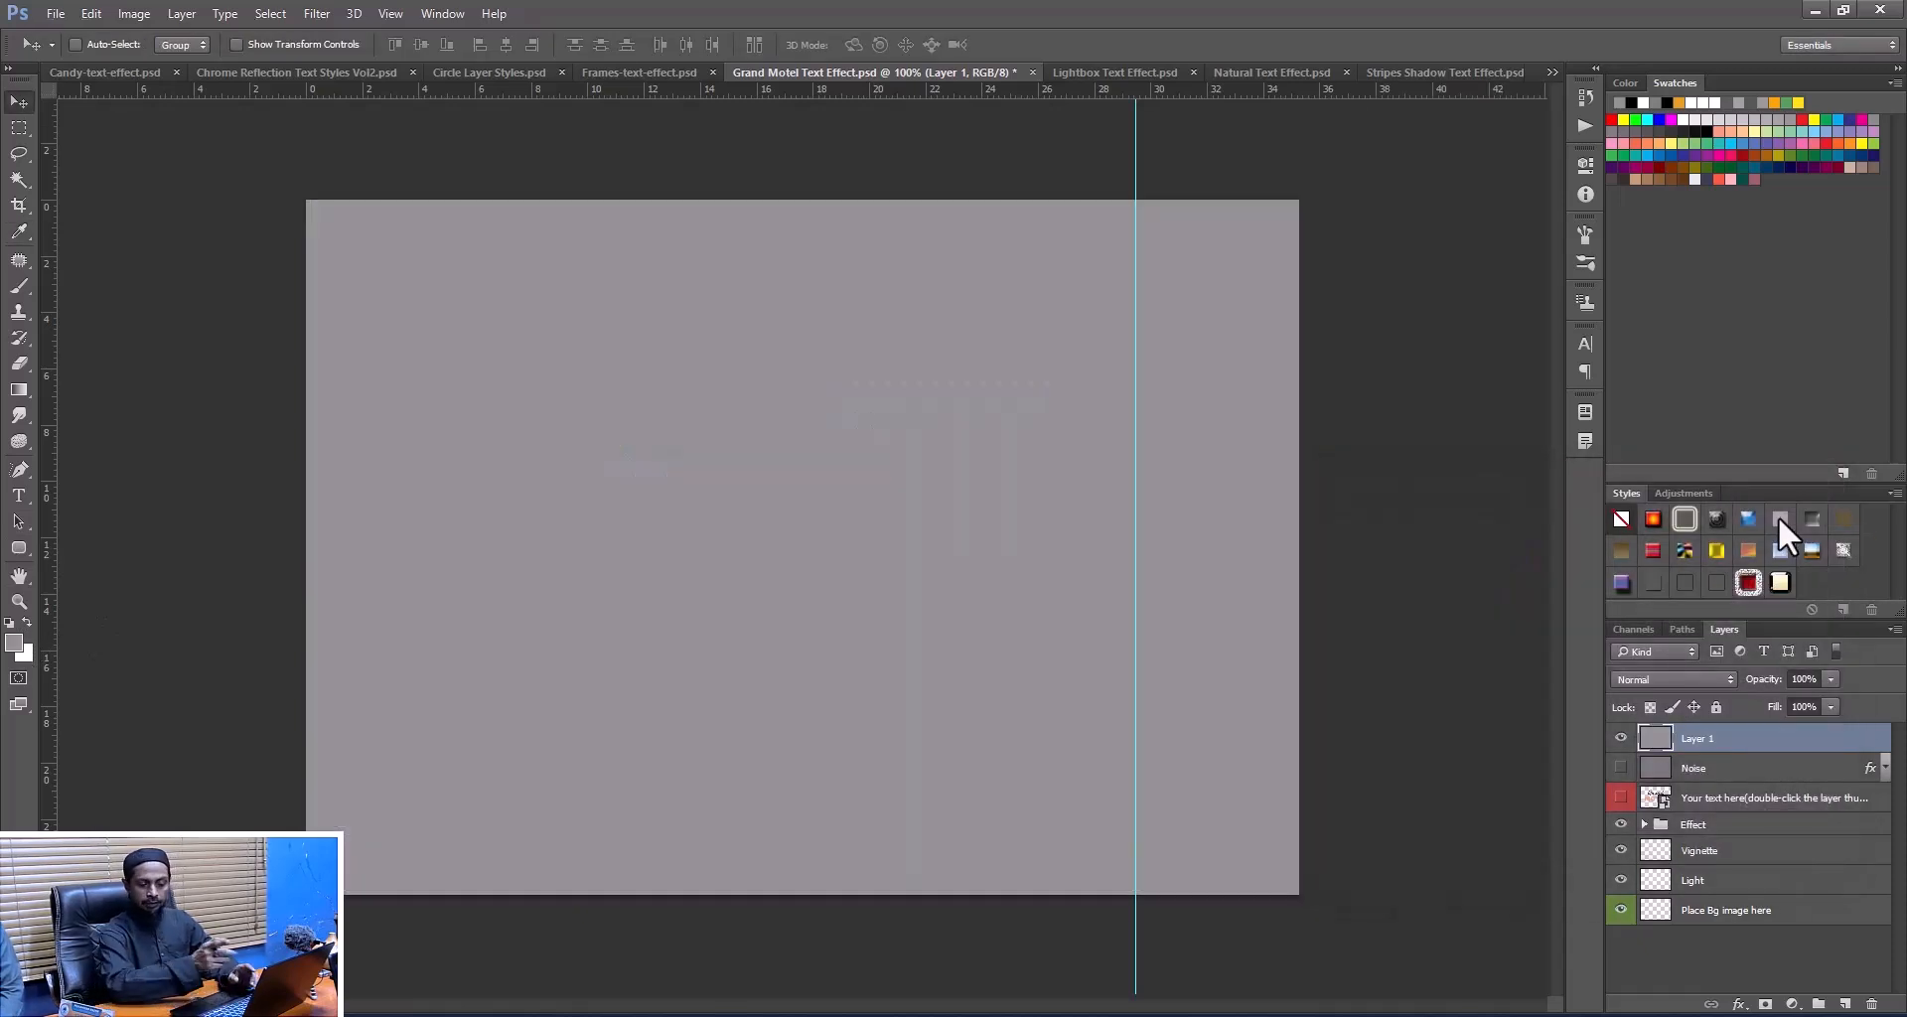
- Set the Fill of the new grey layer to 0%
left_click(1827, 706)
left_click_drag(1821, 725, 1728, 726)
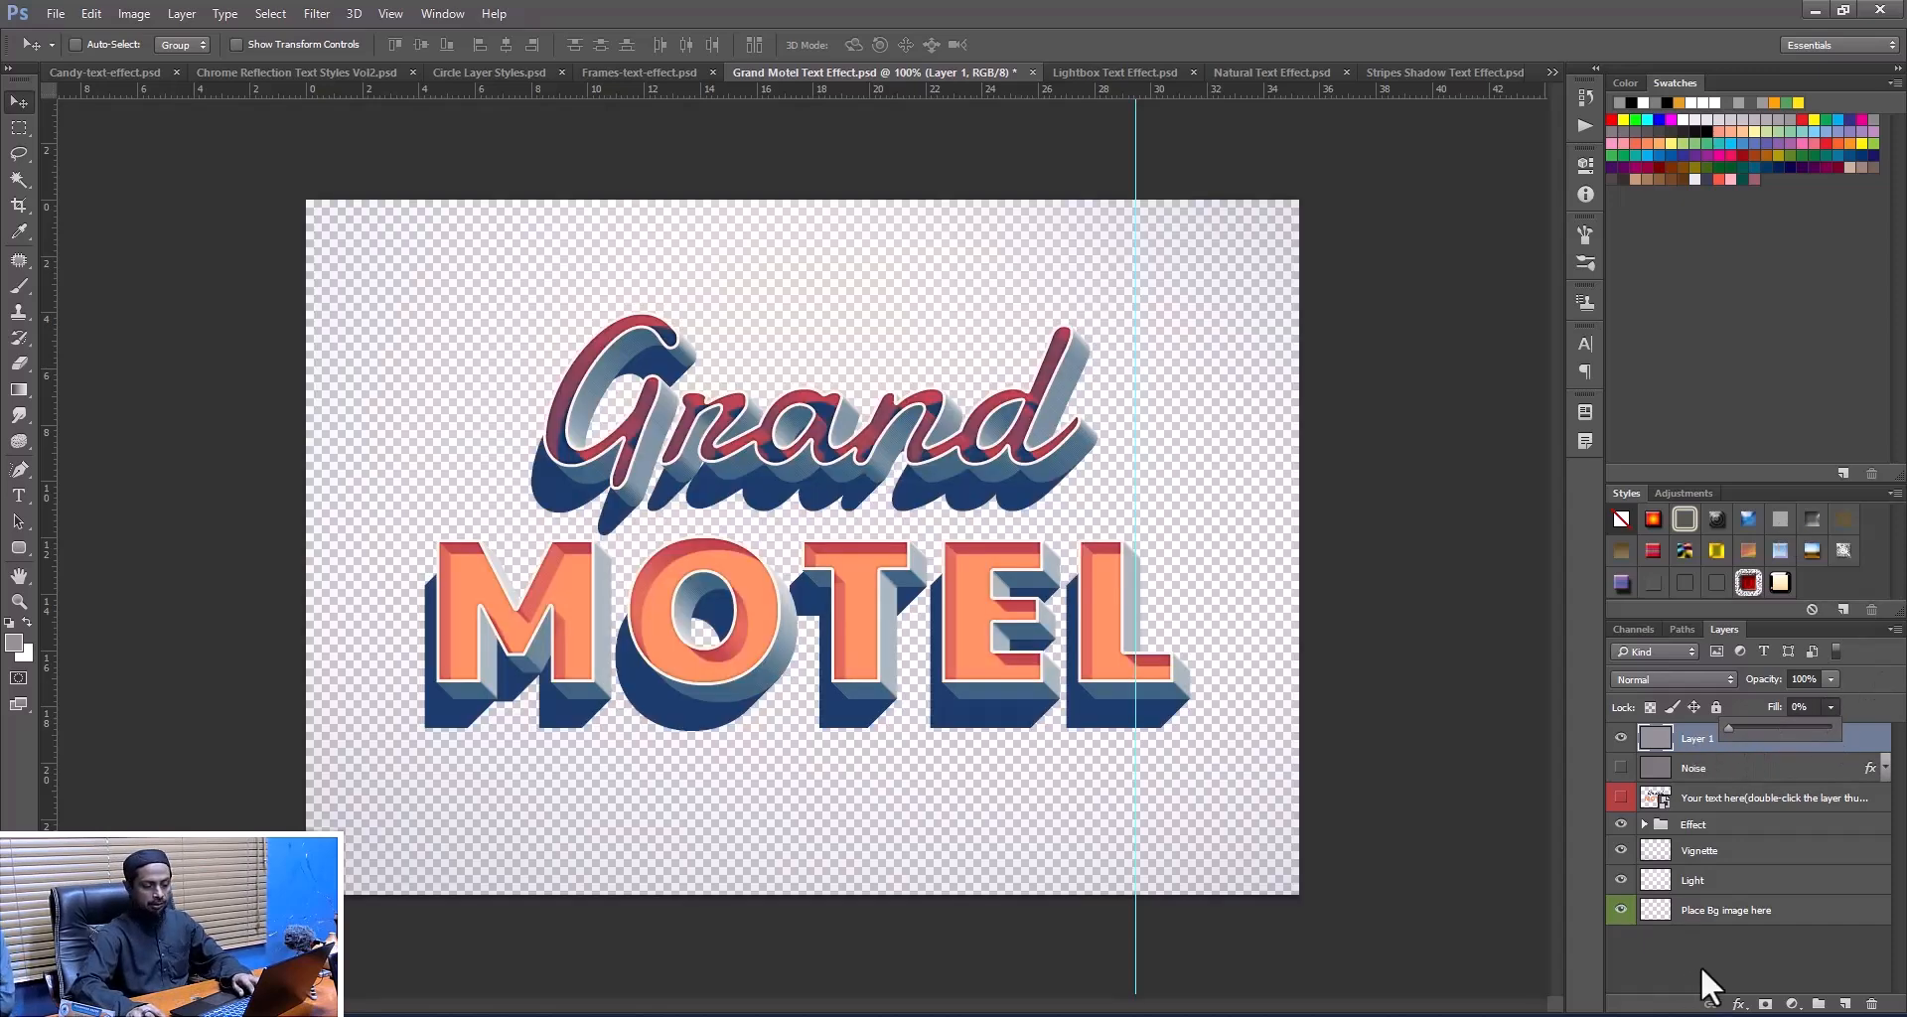
left_click(1780, 961)
left_click(1738, 740)
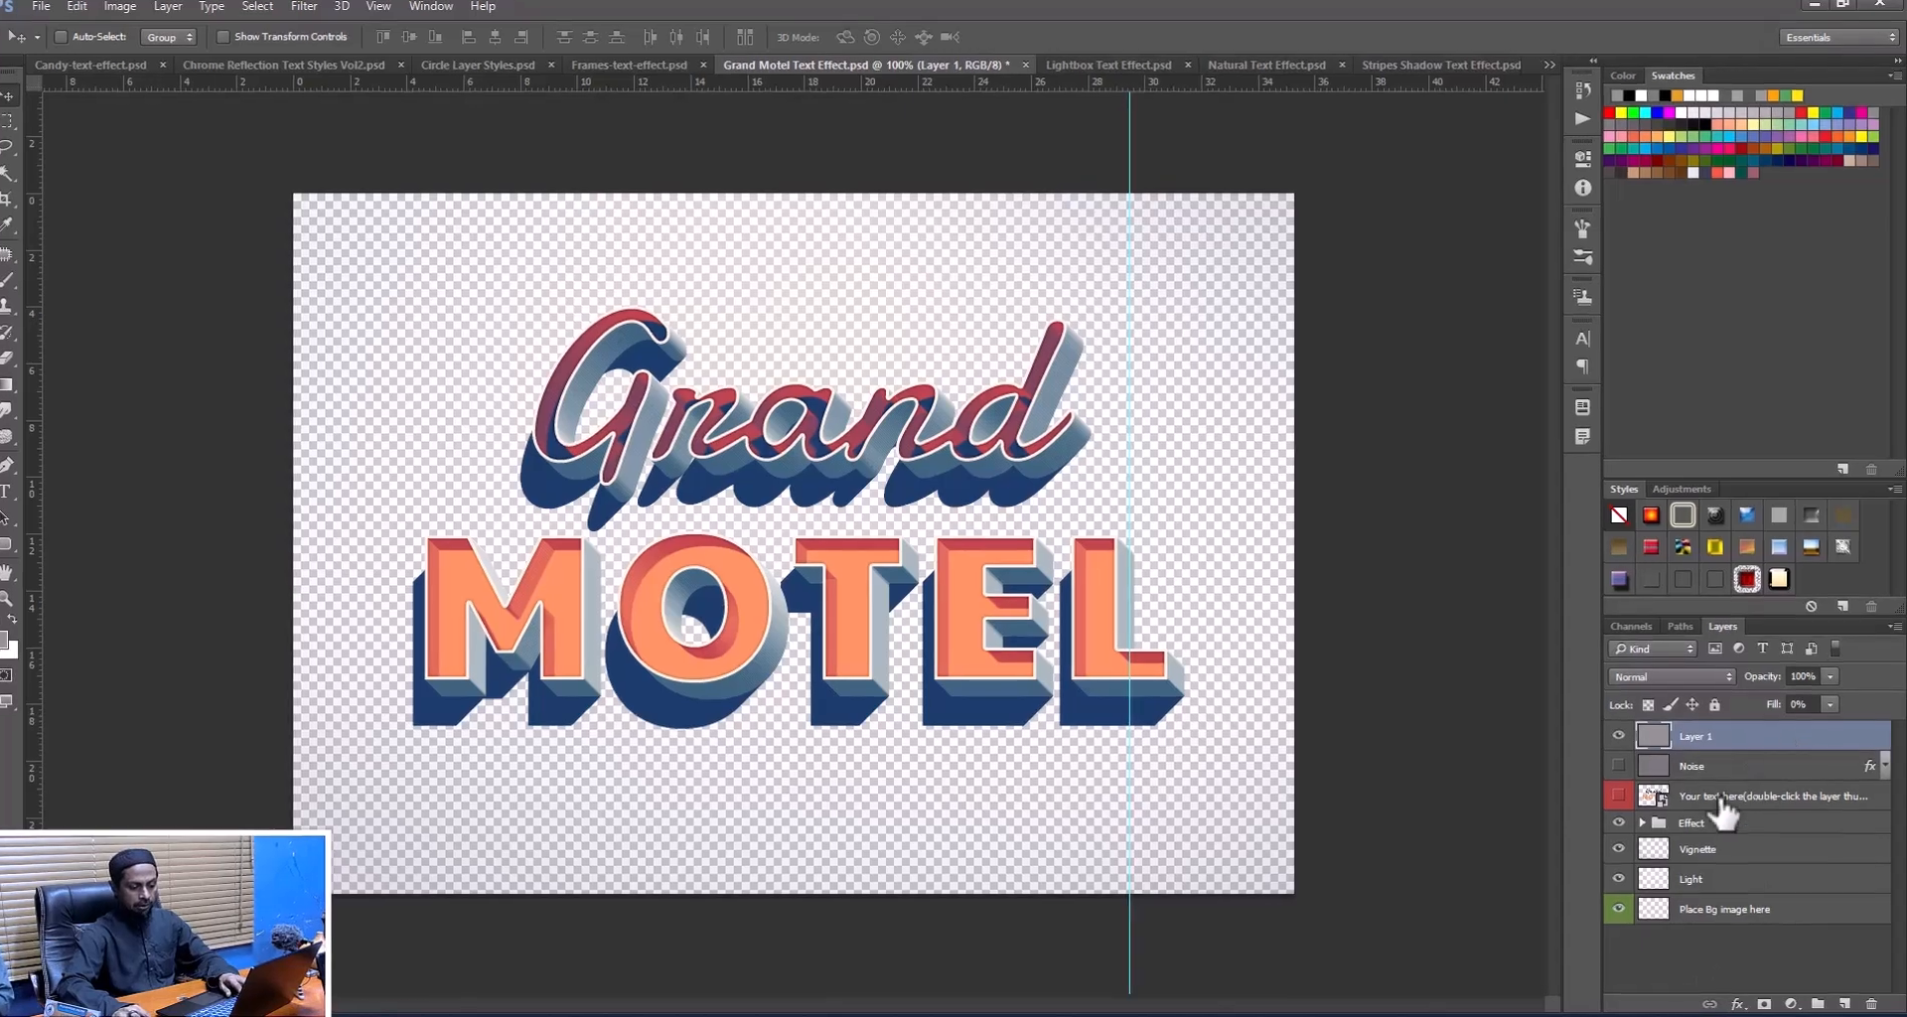
- Add a Pattern Overlay to the grey layer using the second, fine-textured pattern, blended with Multiply
double_click(1739, 736)
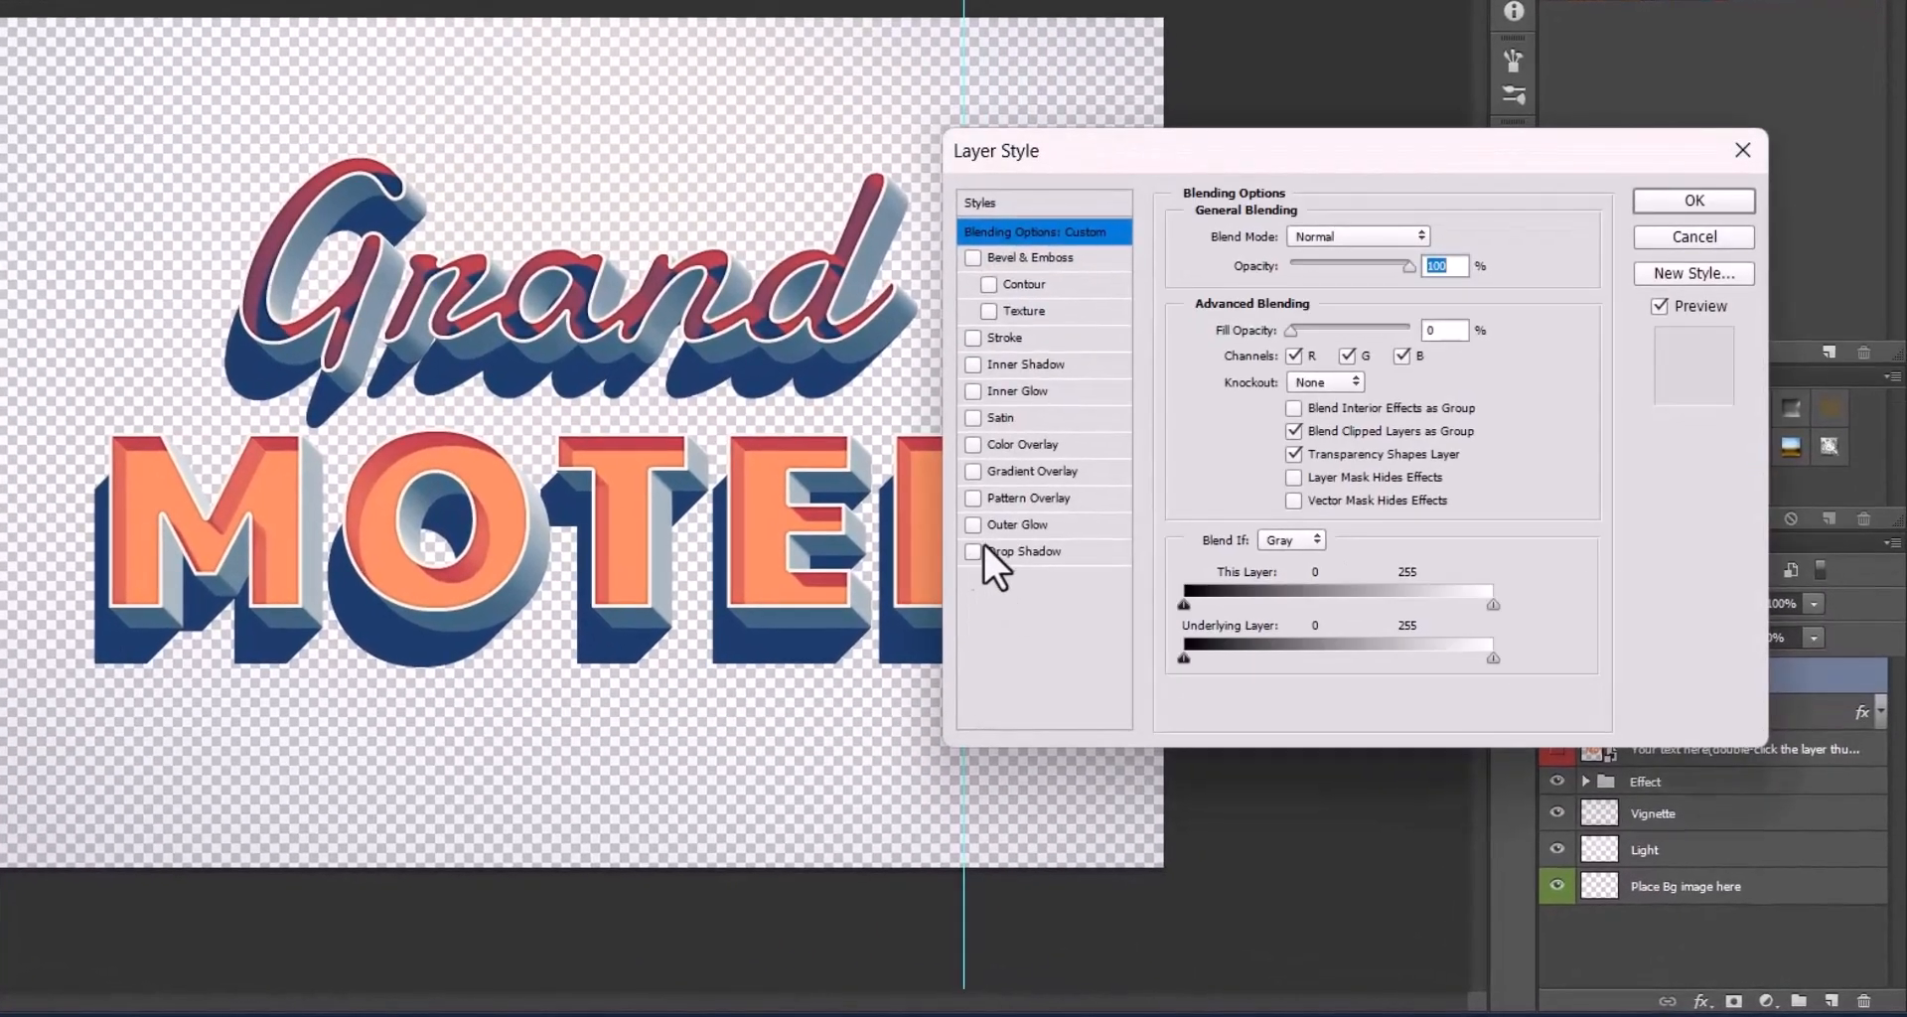
left_click(1035, 507)
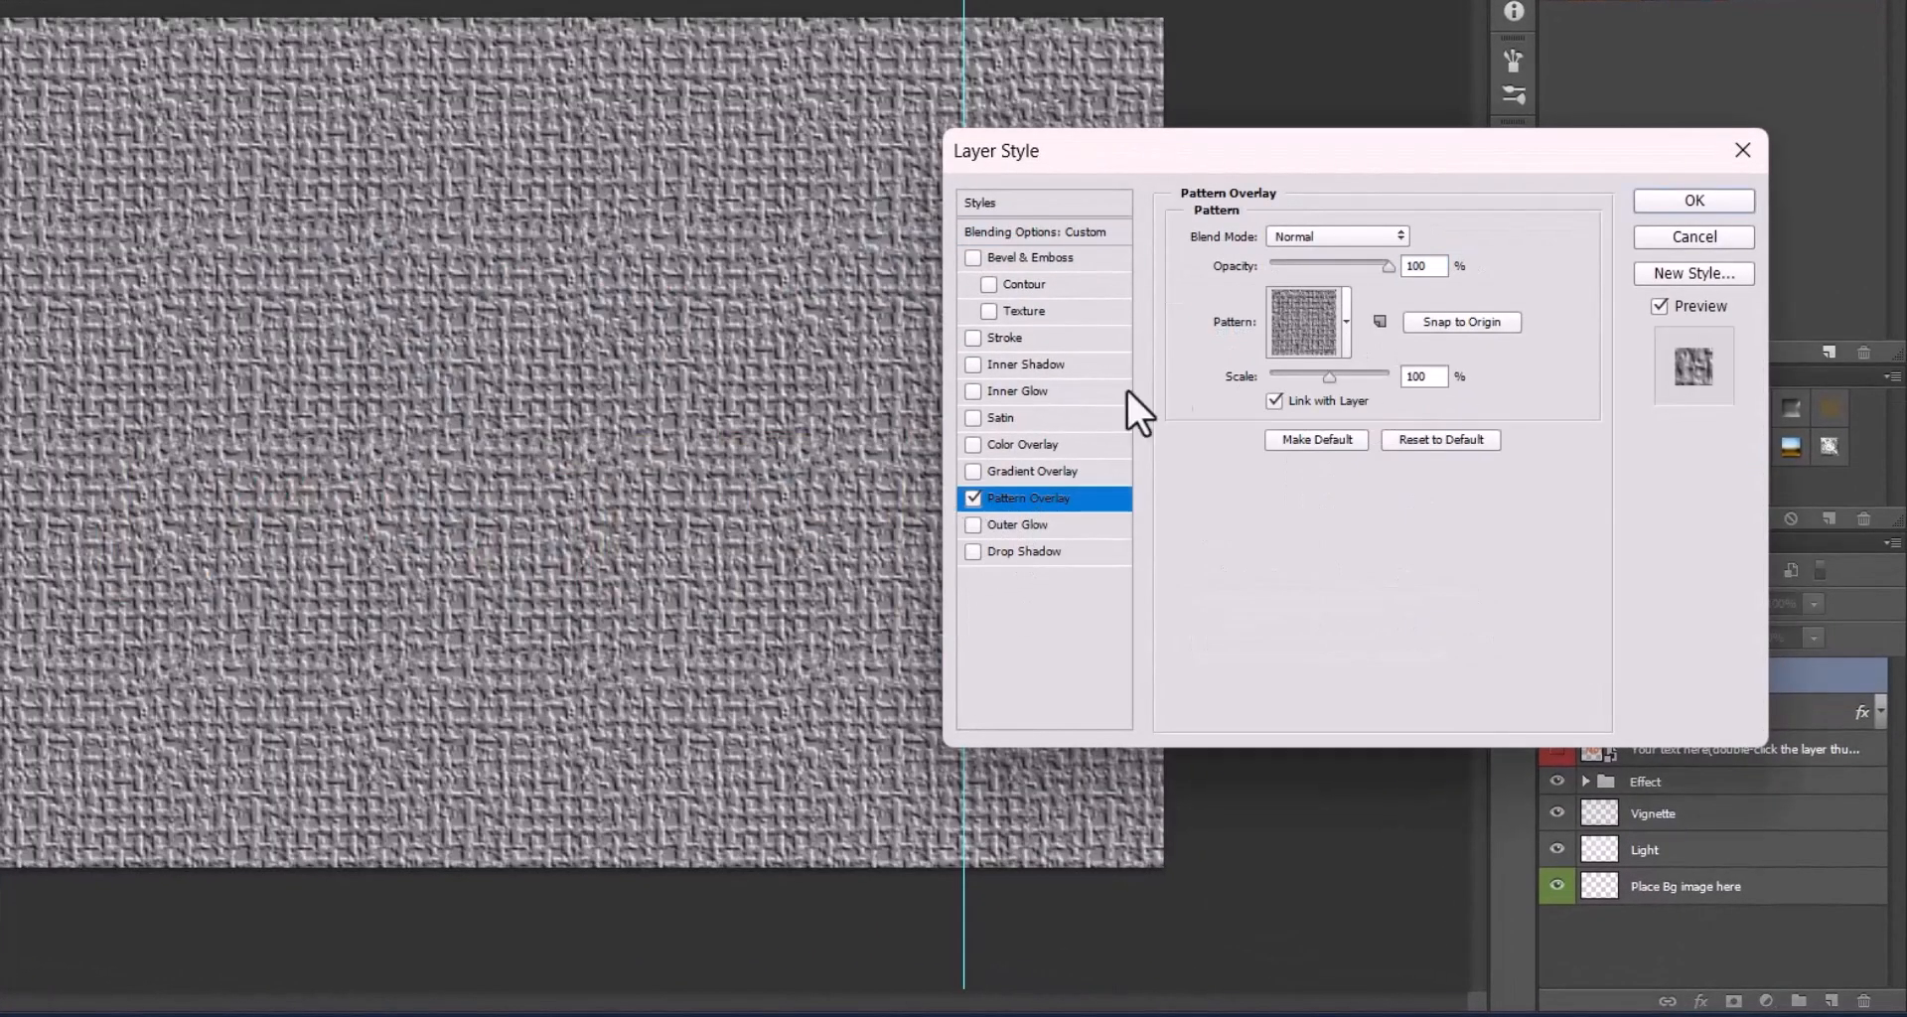
left_click(1341, 319)
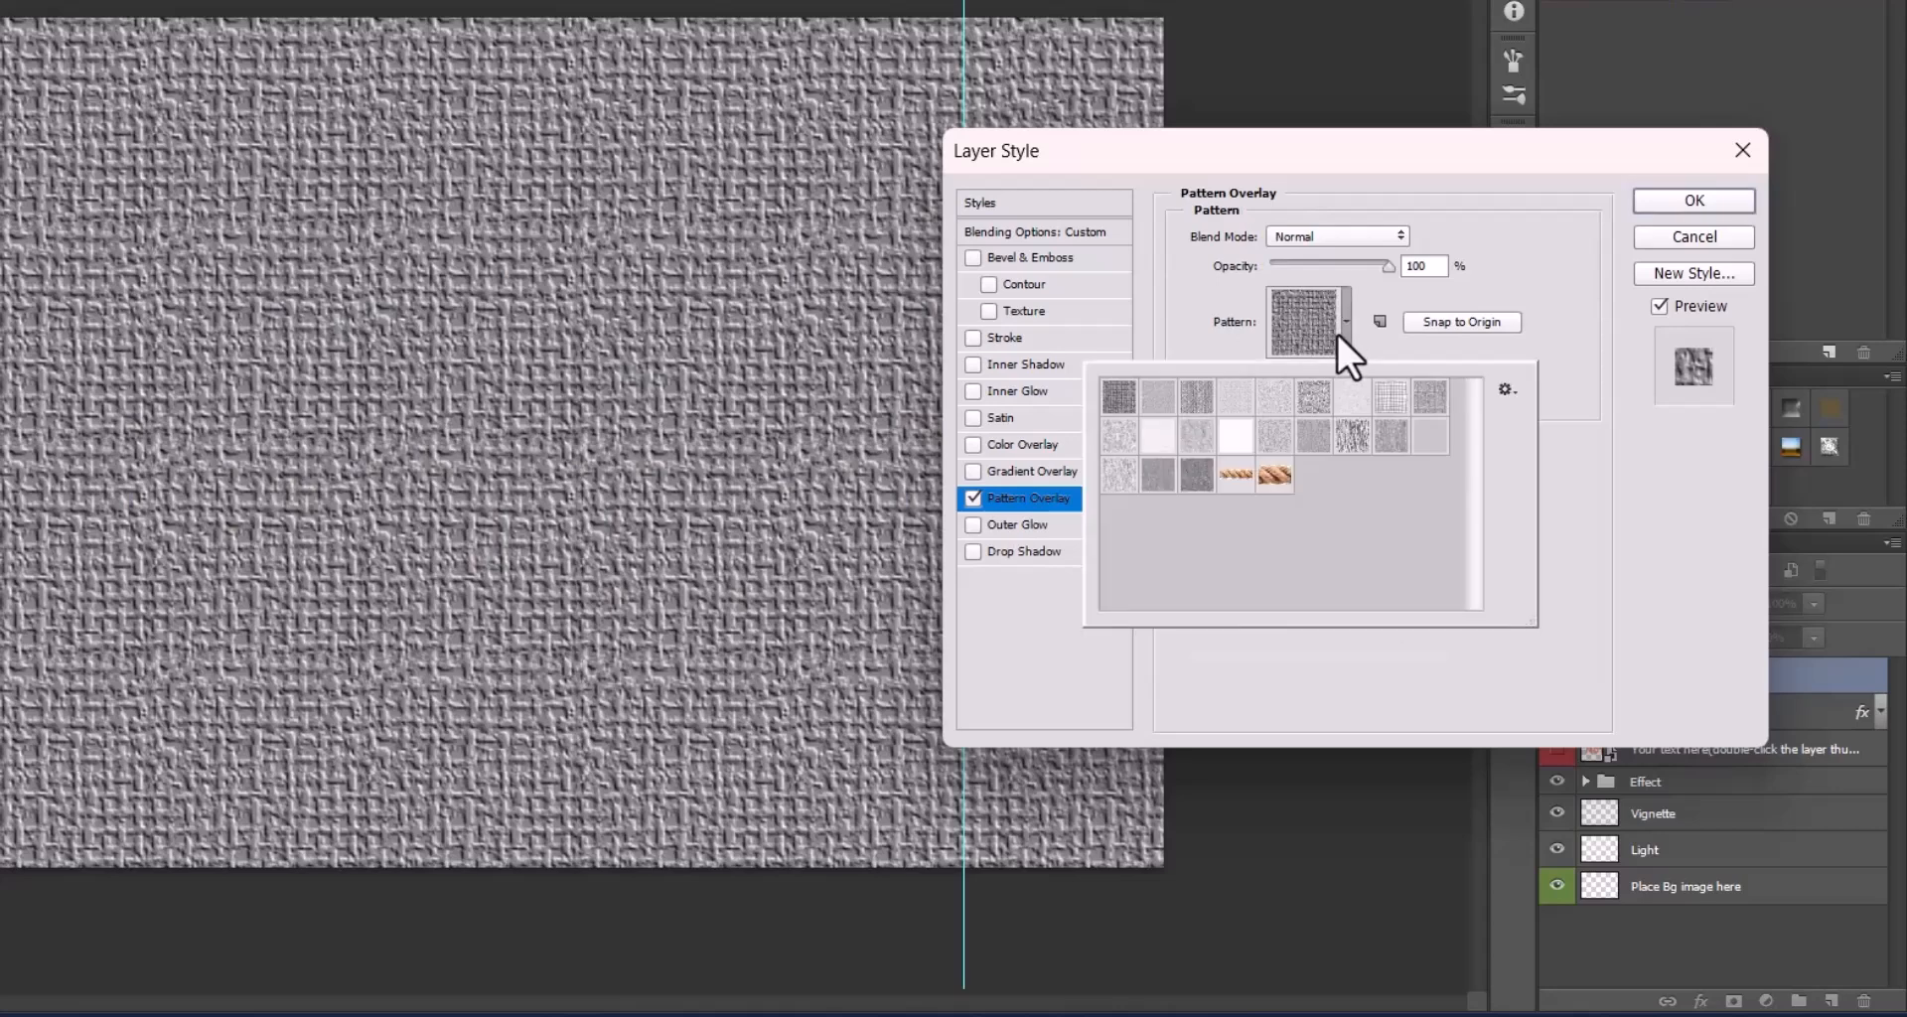
left_click(1163, 396)
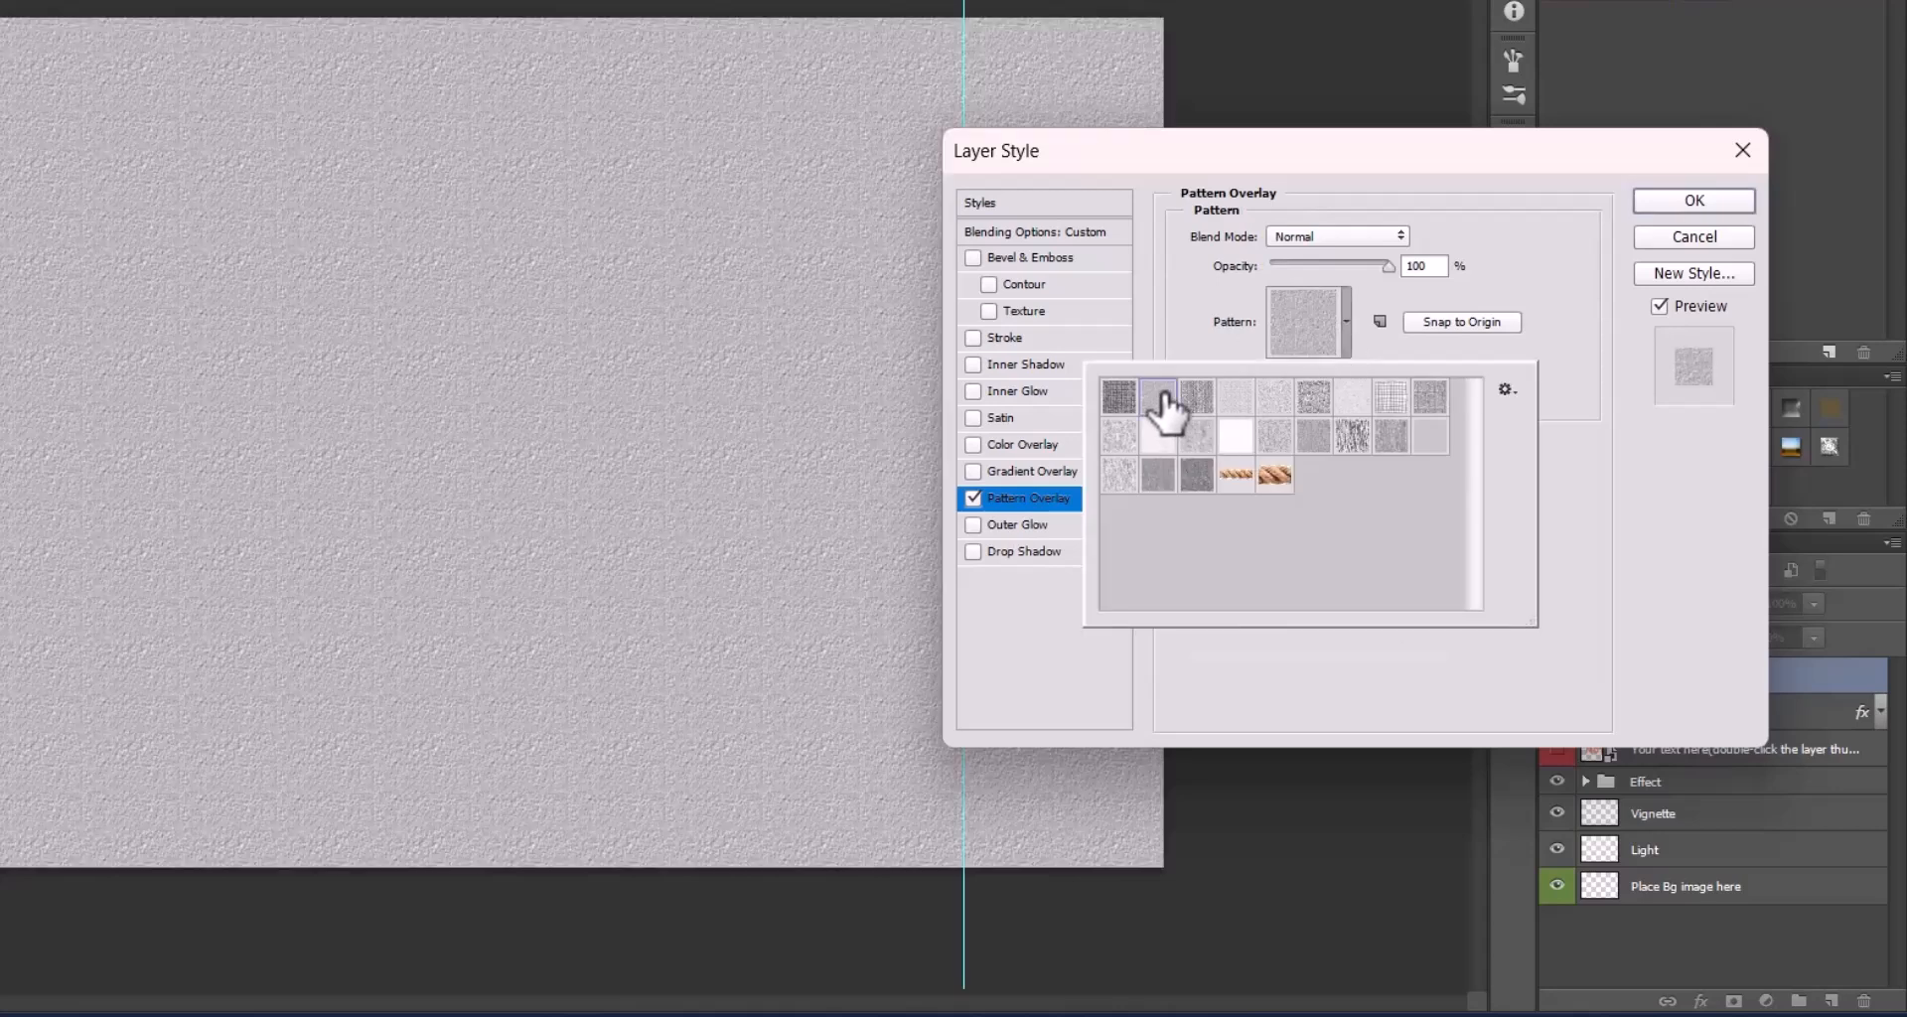
left_click(1499, 279)
left_click(1331, 230)
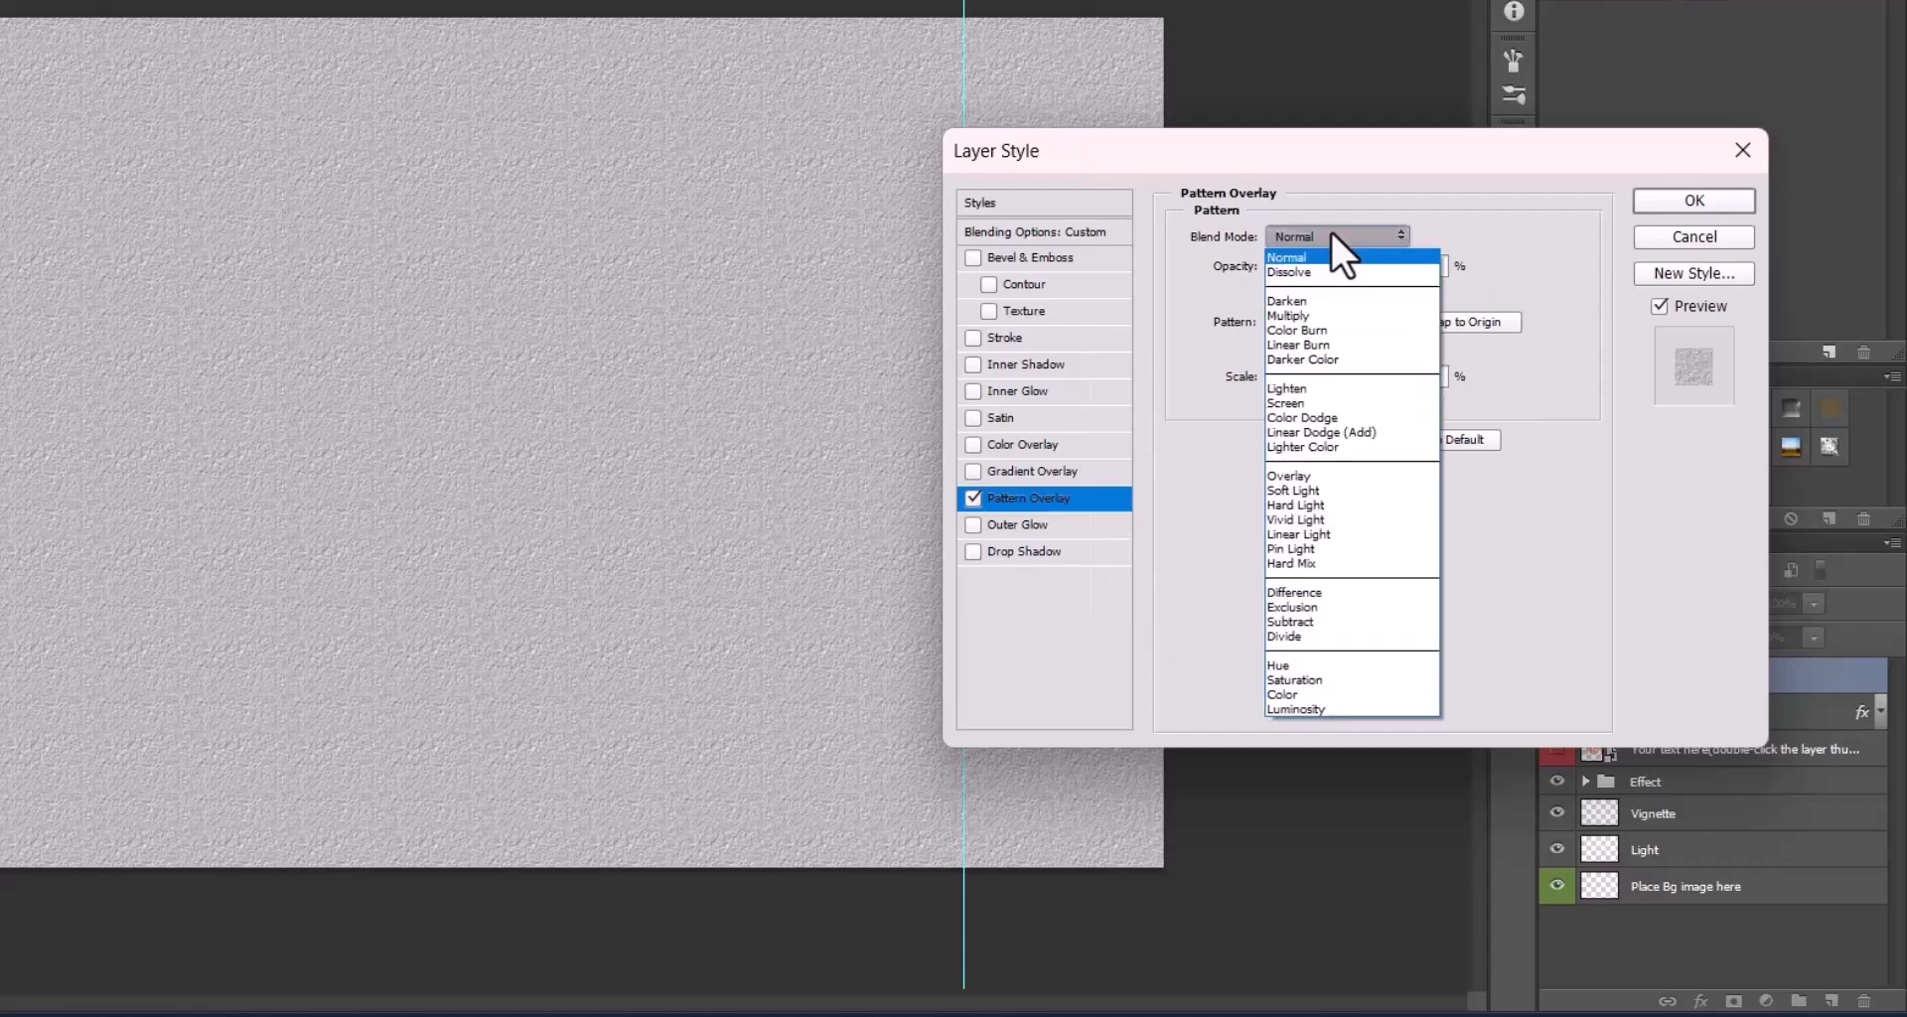
left_click(1308, 277)
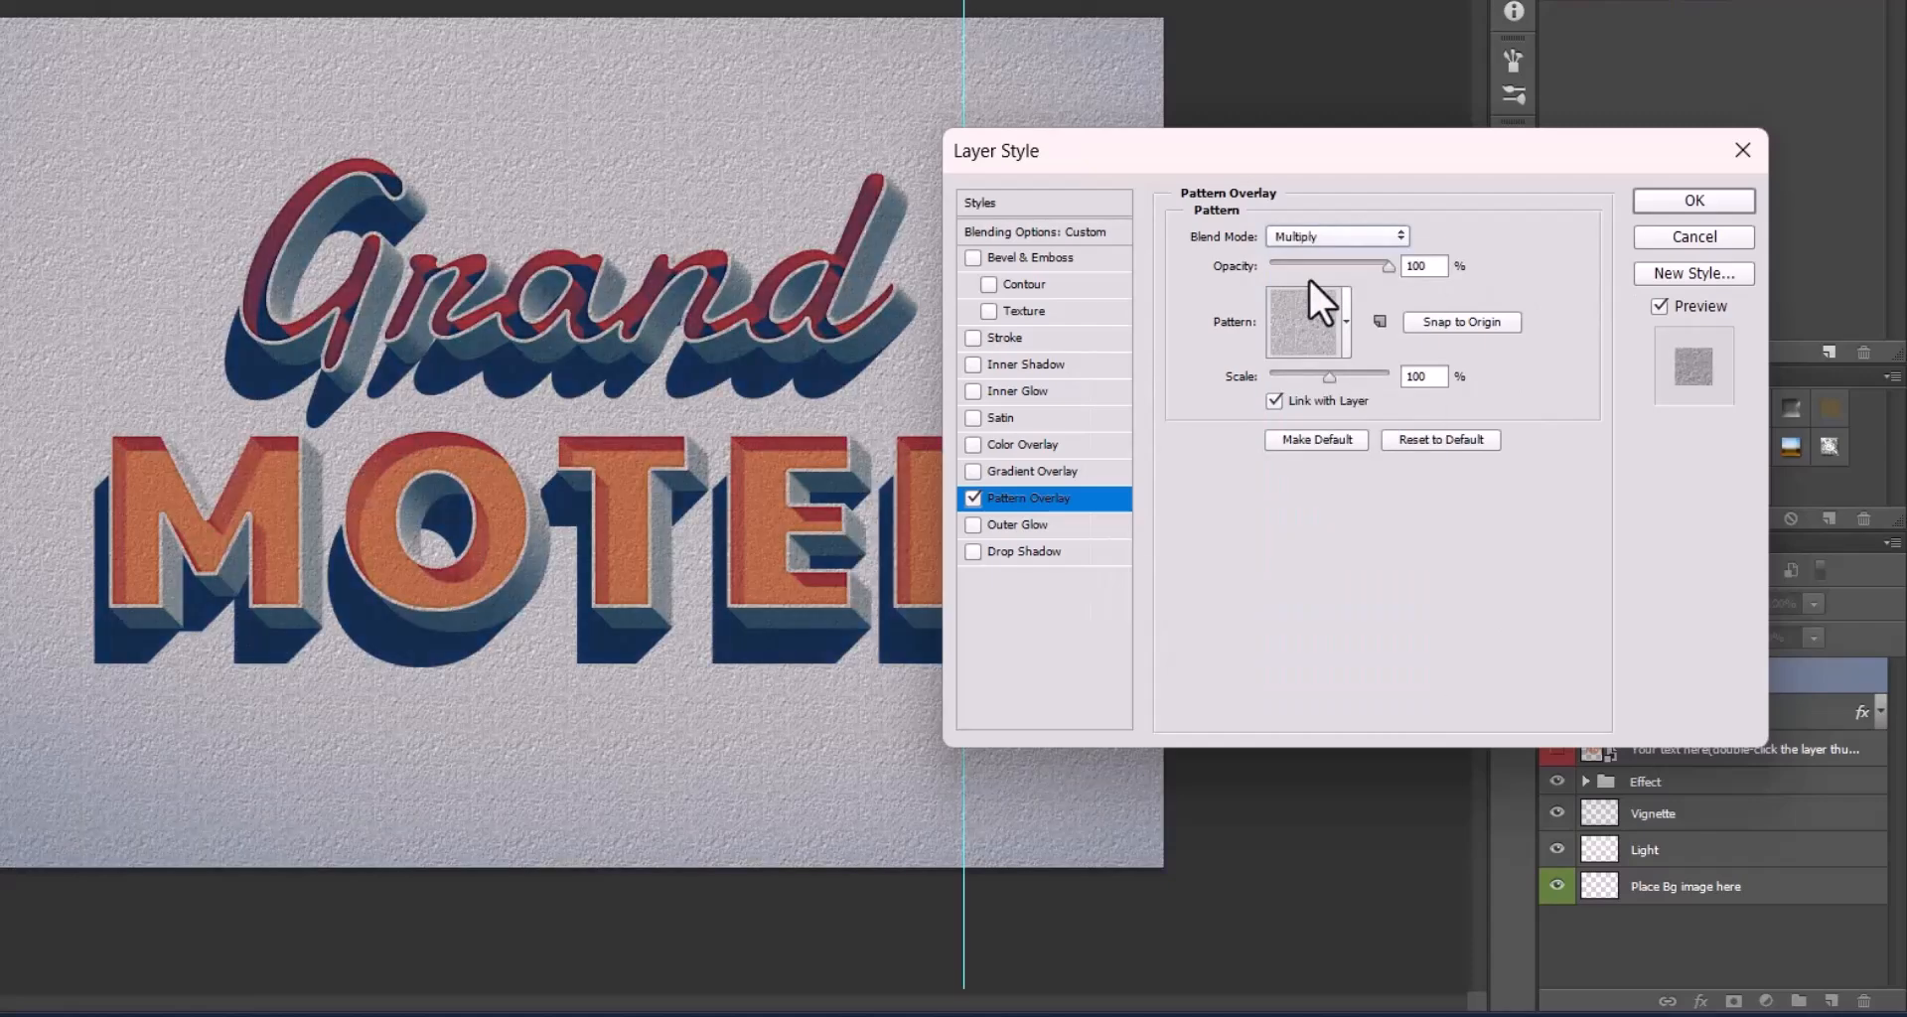
- Step through the pattern overlay's other blend modes down to Color and back to Dissolve to compare their looks
key("Down")
key("Down")
key("Down")
key("Down")
key("Down")
key("Down")
key("Down")
key("Down")
key("Down")
key("Down")
key("Down")
key("Down")
key("Down")
key("Down")
key("Down")
key("Down")
key("Down")
key("Down")
key("Down")
key("Down")
key("Down")
key("Down")
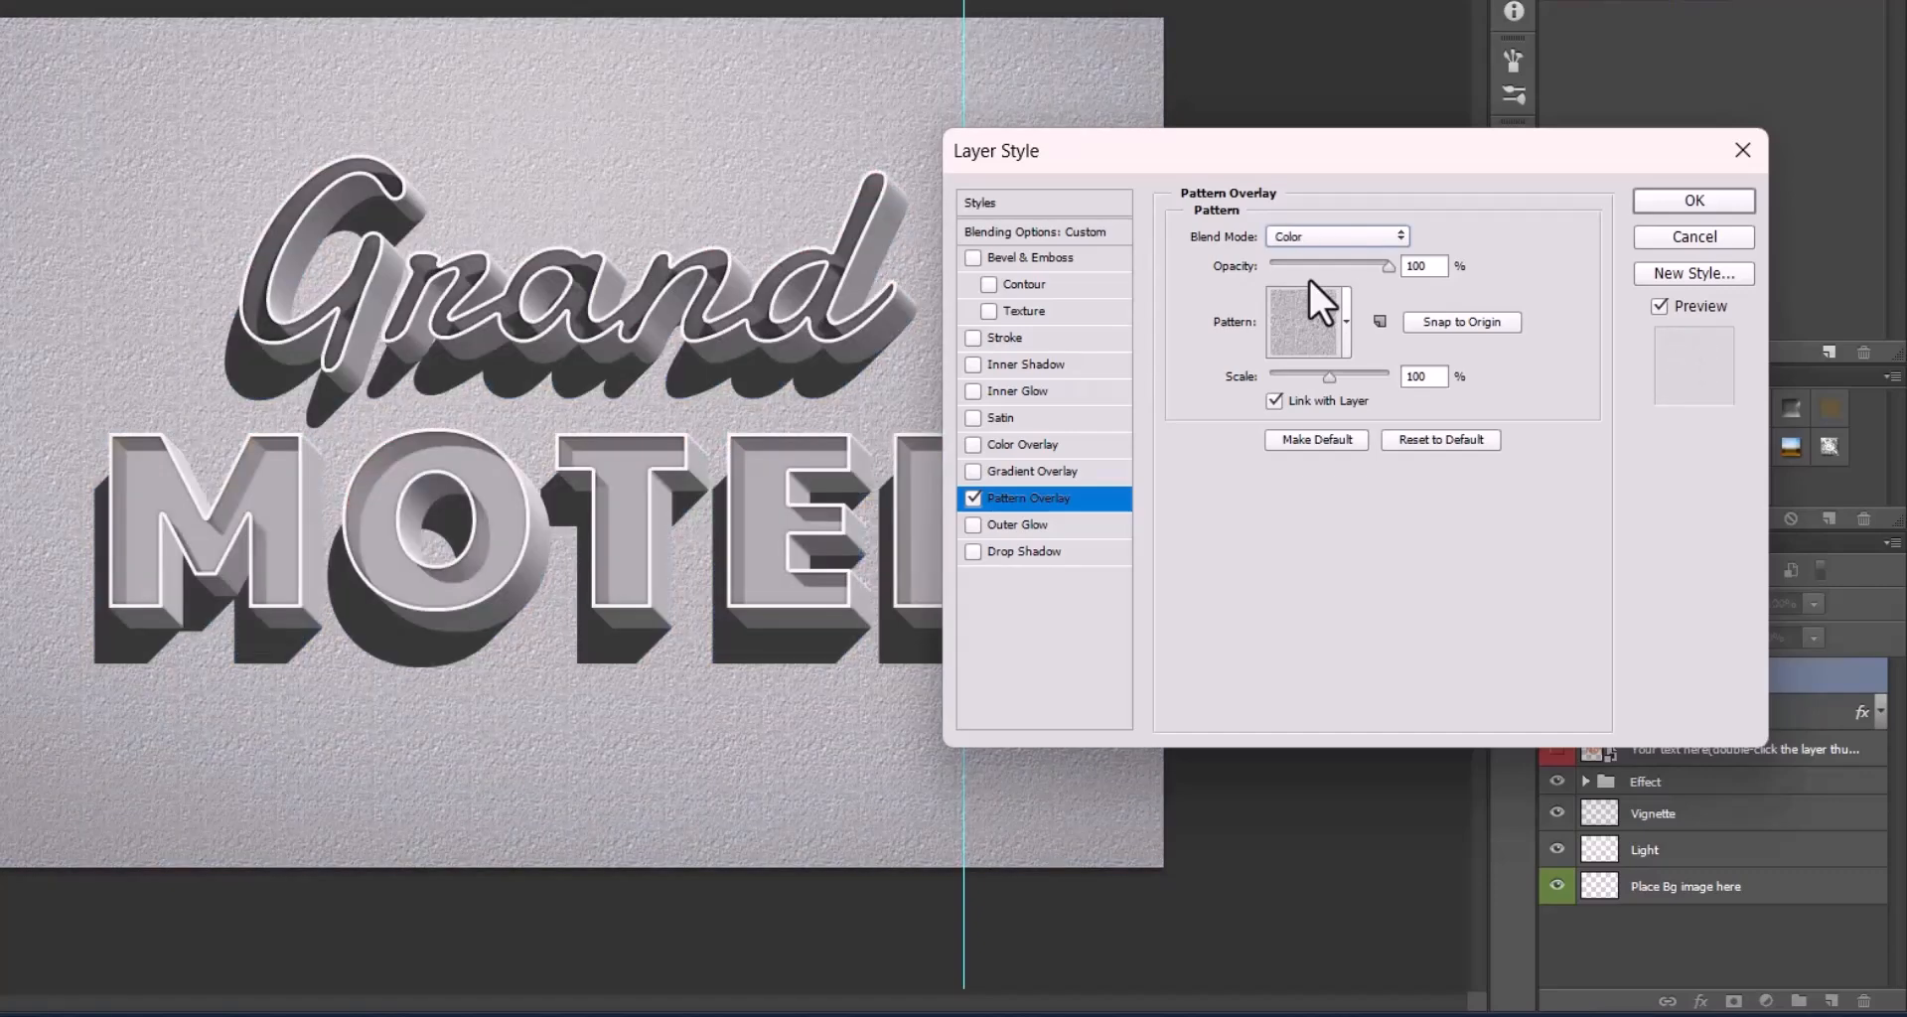
key("Up")
key("Up")
key("Up")
key("Up")
key("Up")
key("Up")
key("Up")
key("Up")
key("Up")
key("Up")
key("Up")
key("Up")
key("Up")
key("Up")
key("Up")
key("Up")
key("Up")
key("Up")
key("Up")
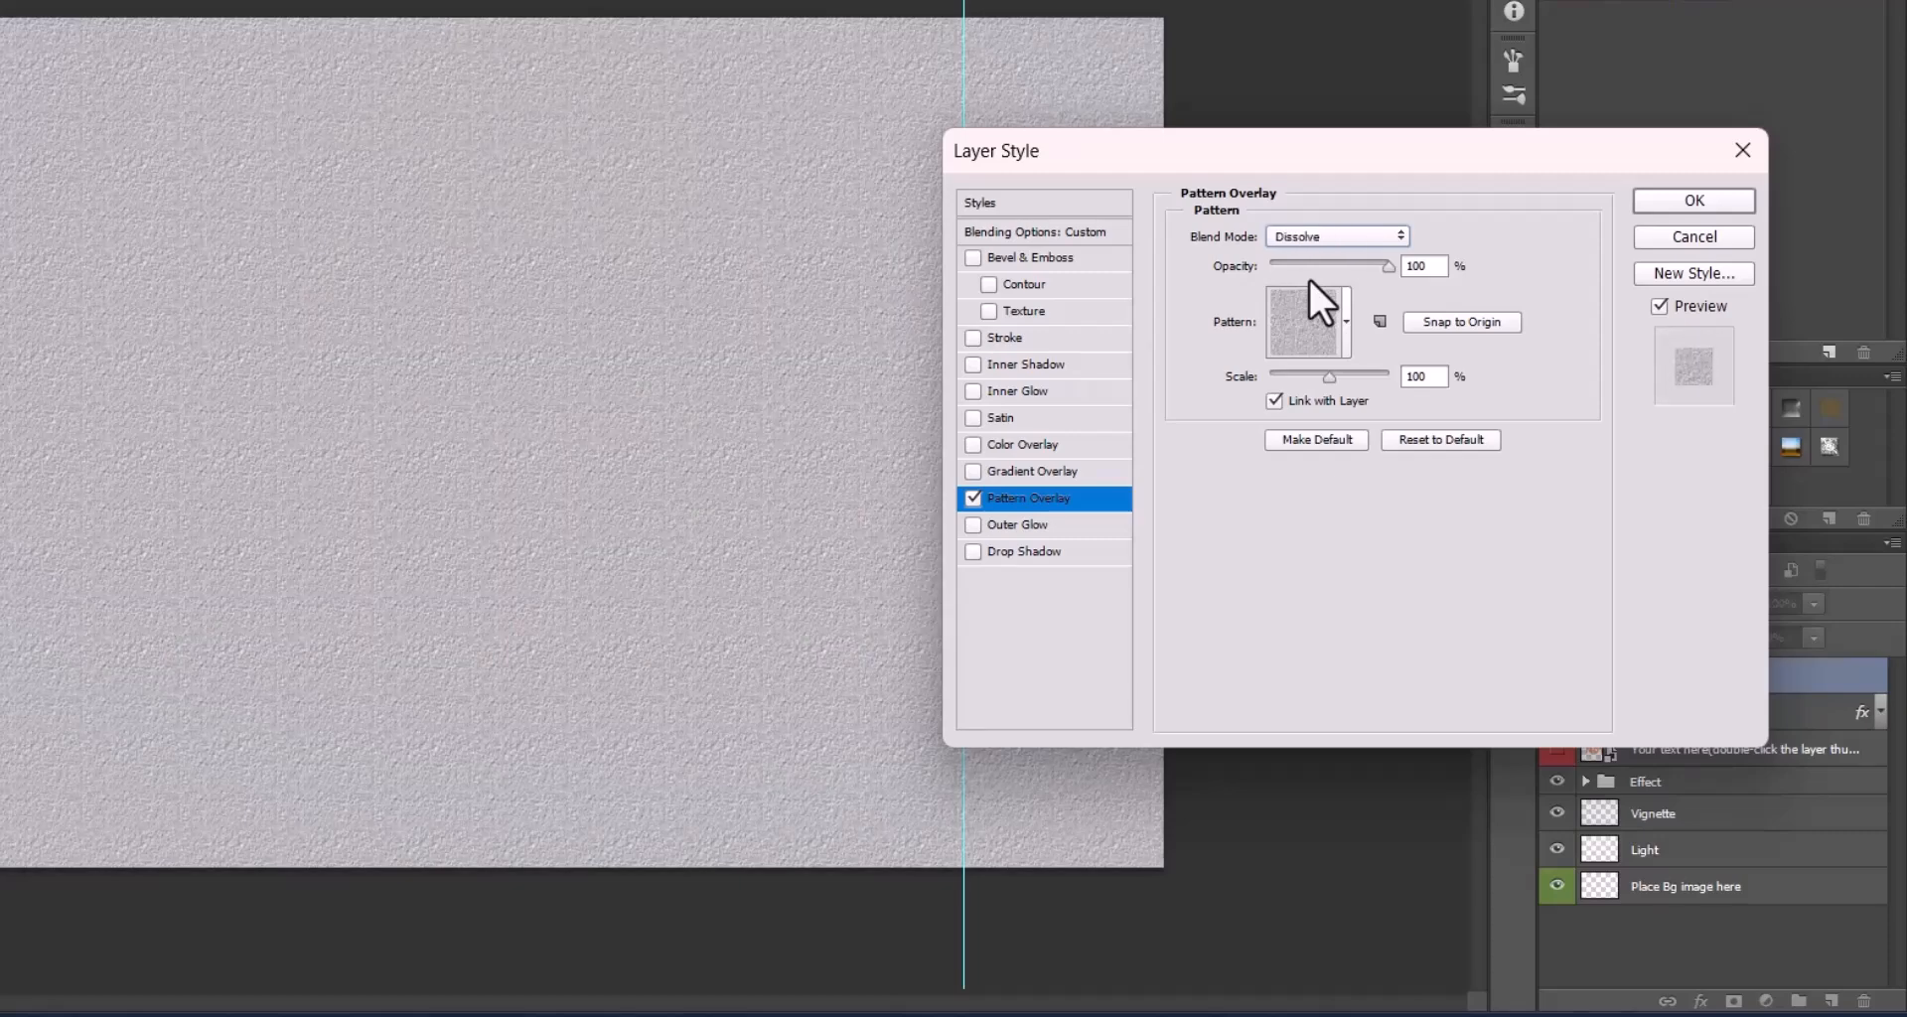
- Set the pattern overlay's blend mode to Multiply, apply the layer style and collapse the layer's effects list
key("Down")
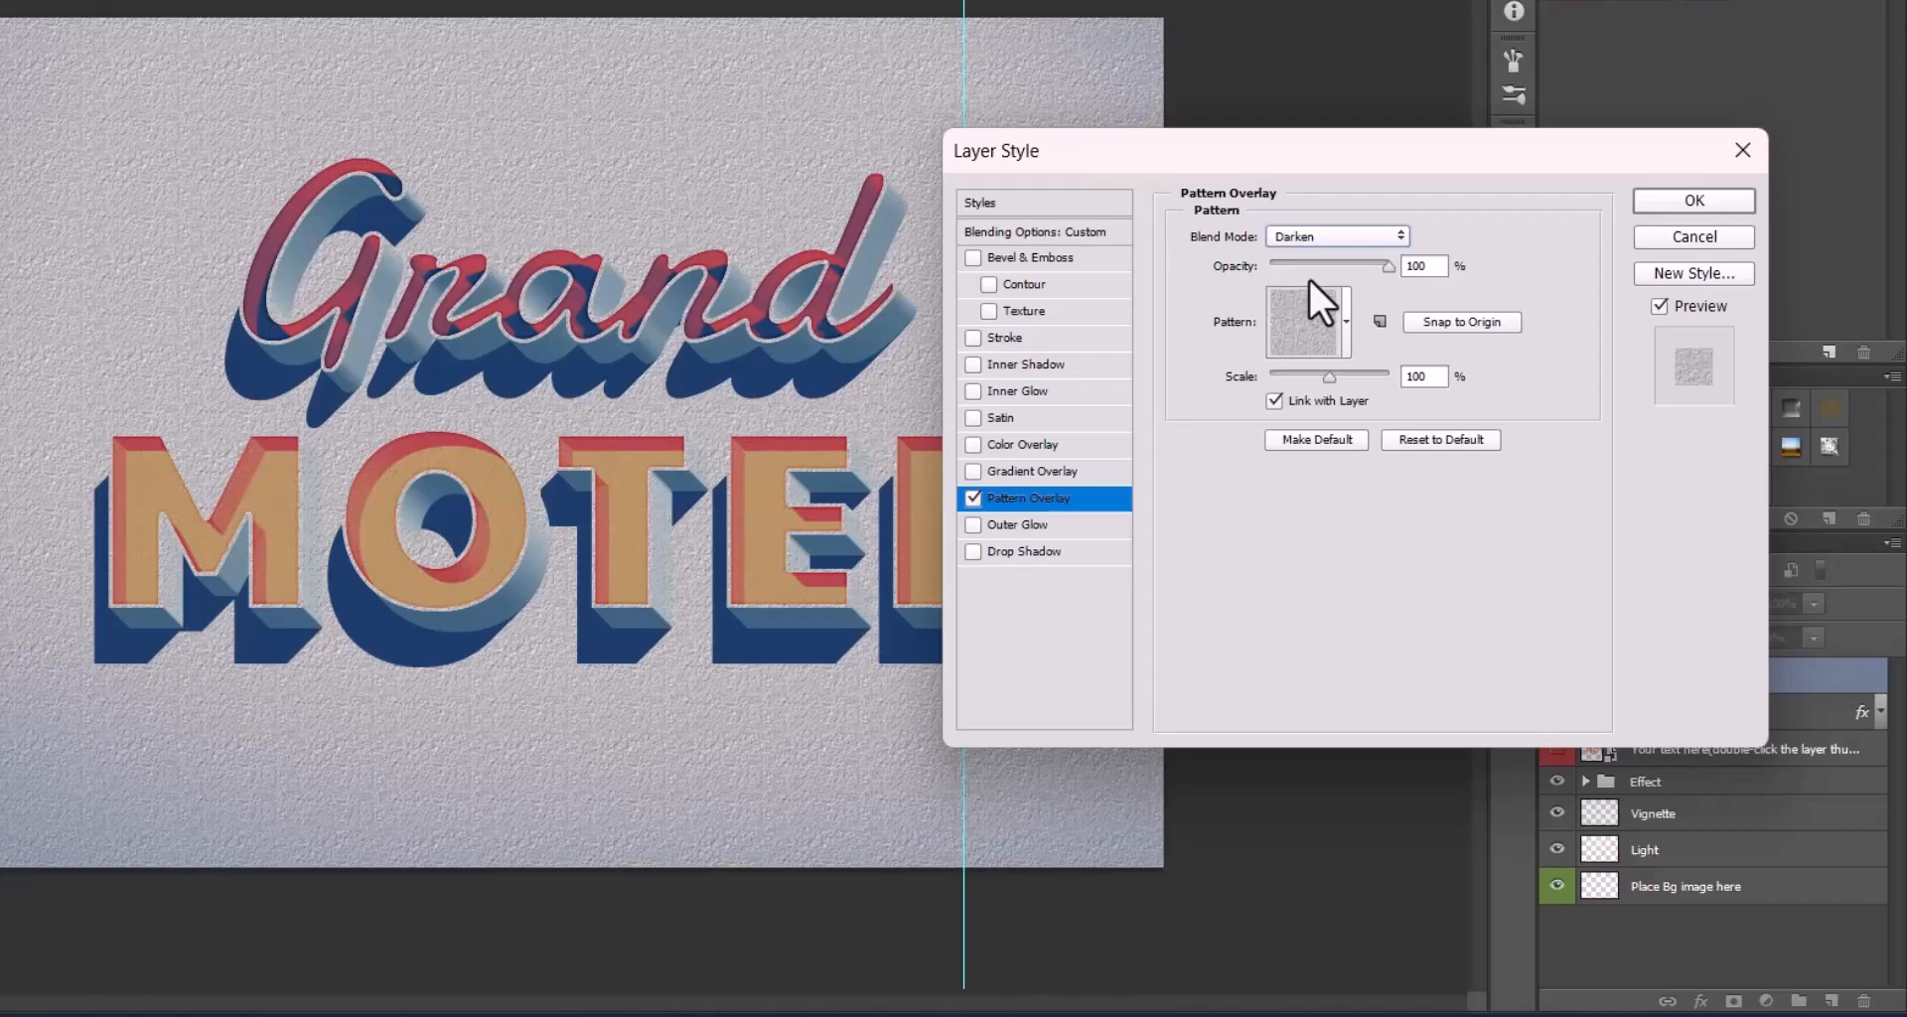
key("Down")
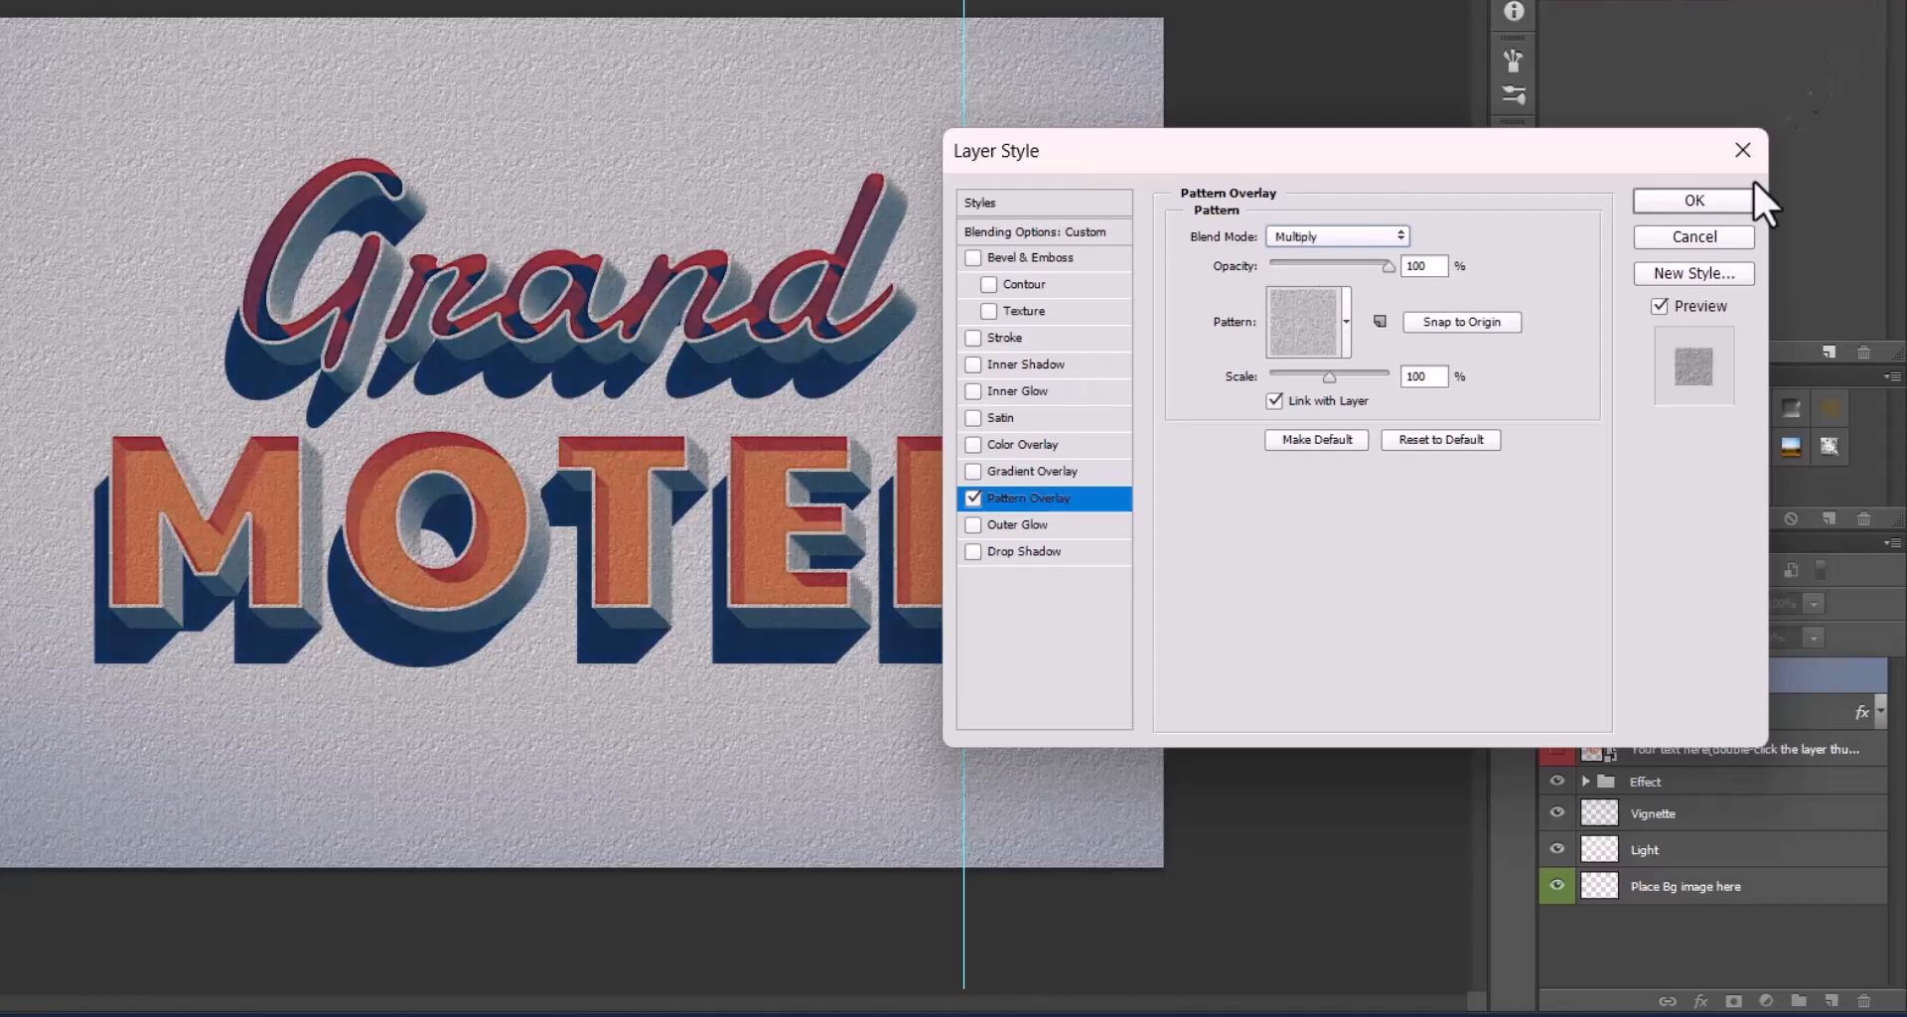
left_click(1717, 204)
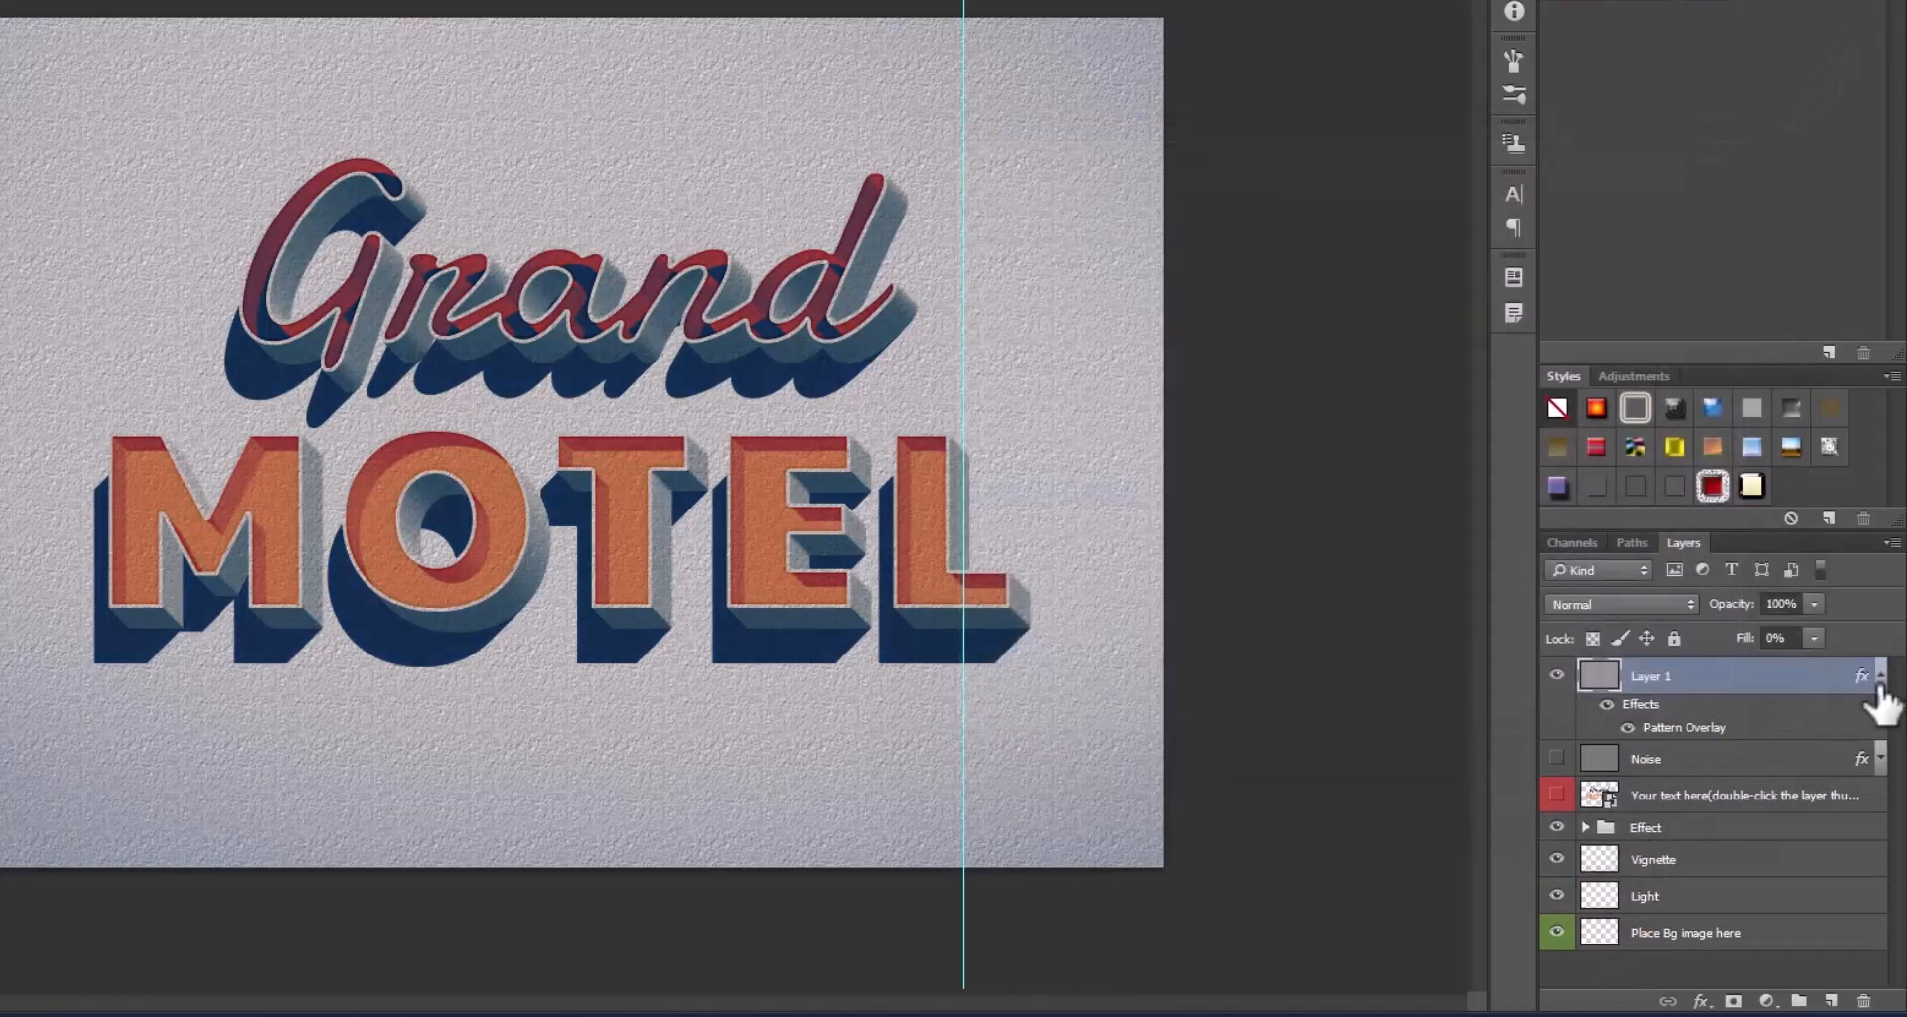
left_click(1879, 677)
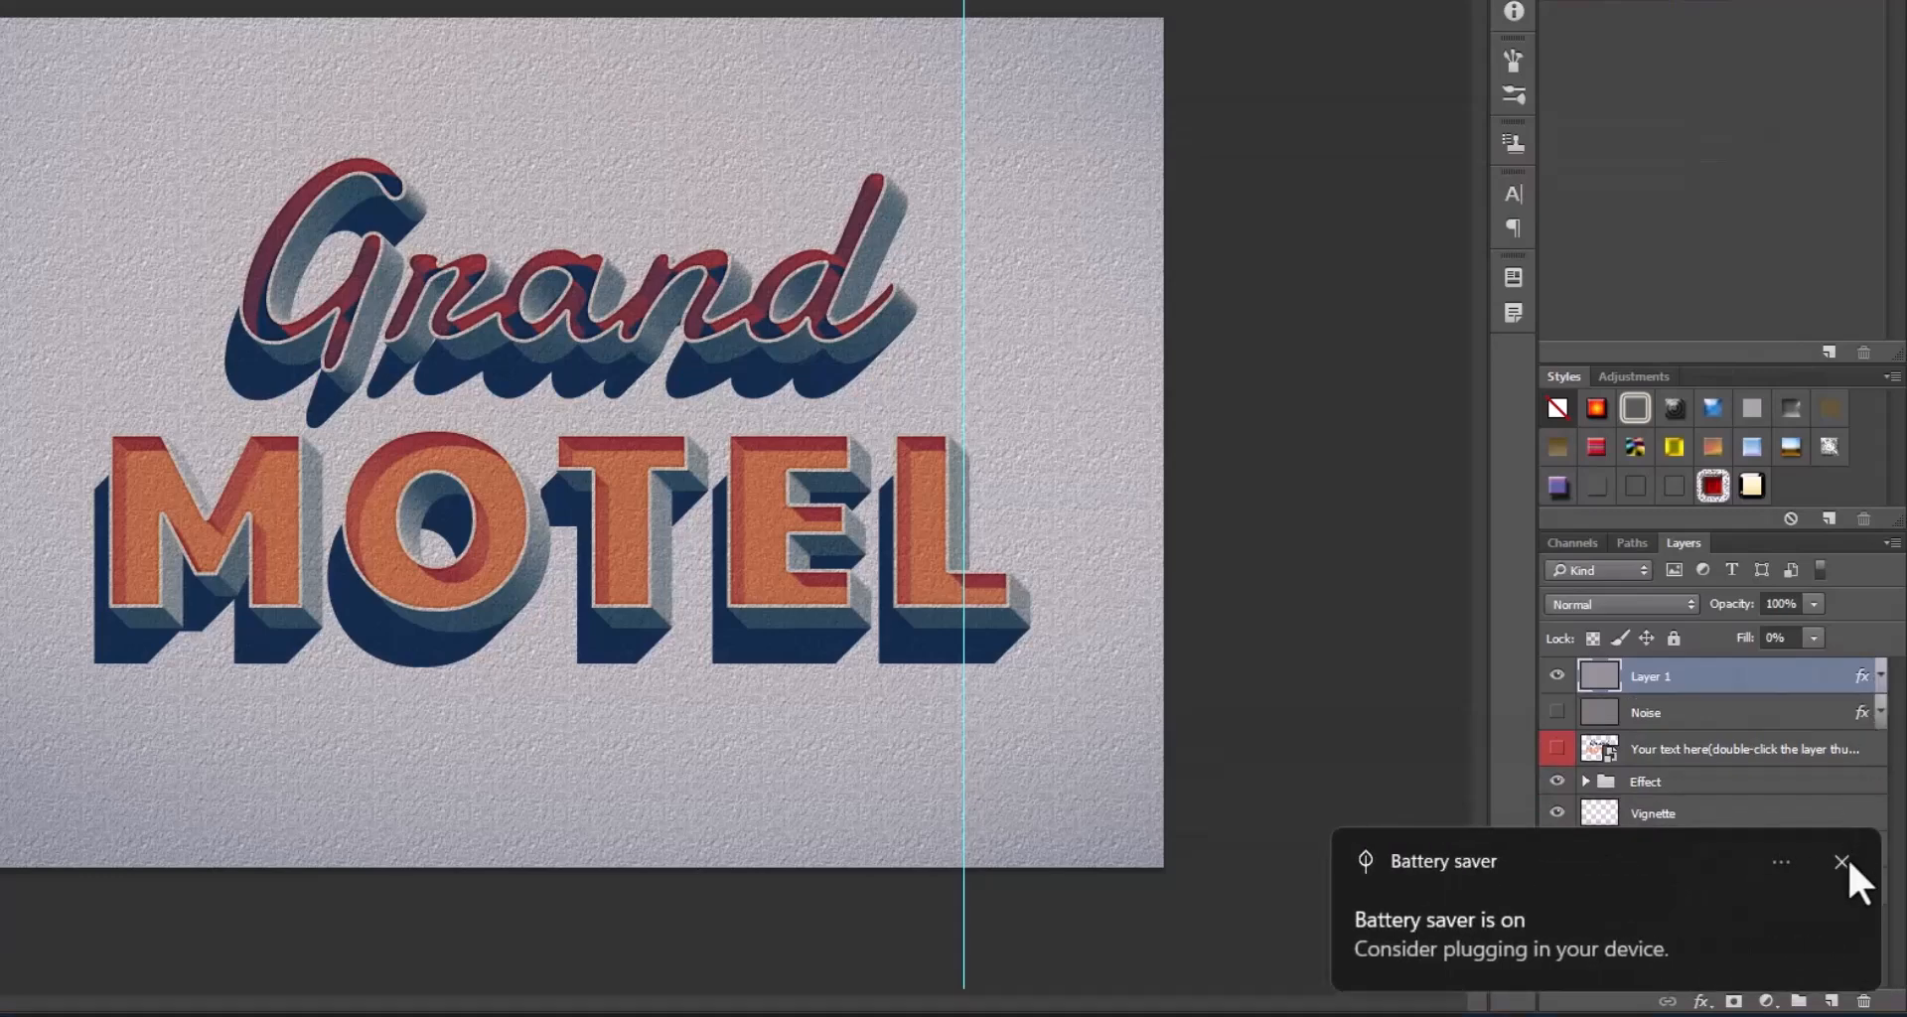
left_click(1840, 861)
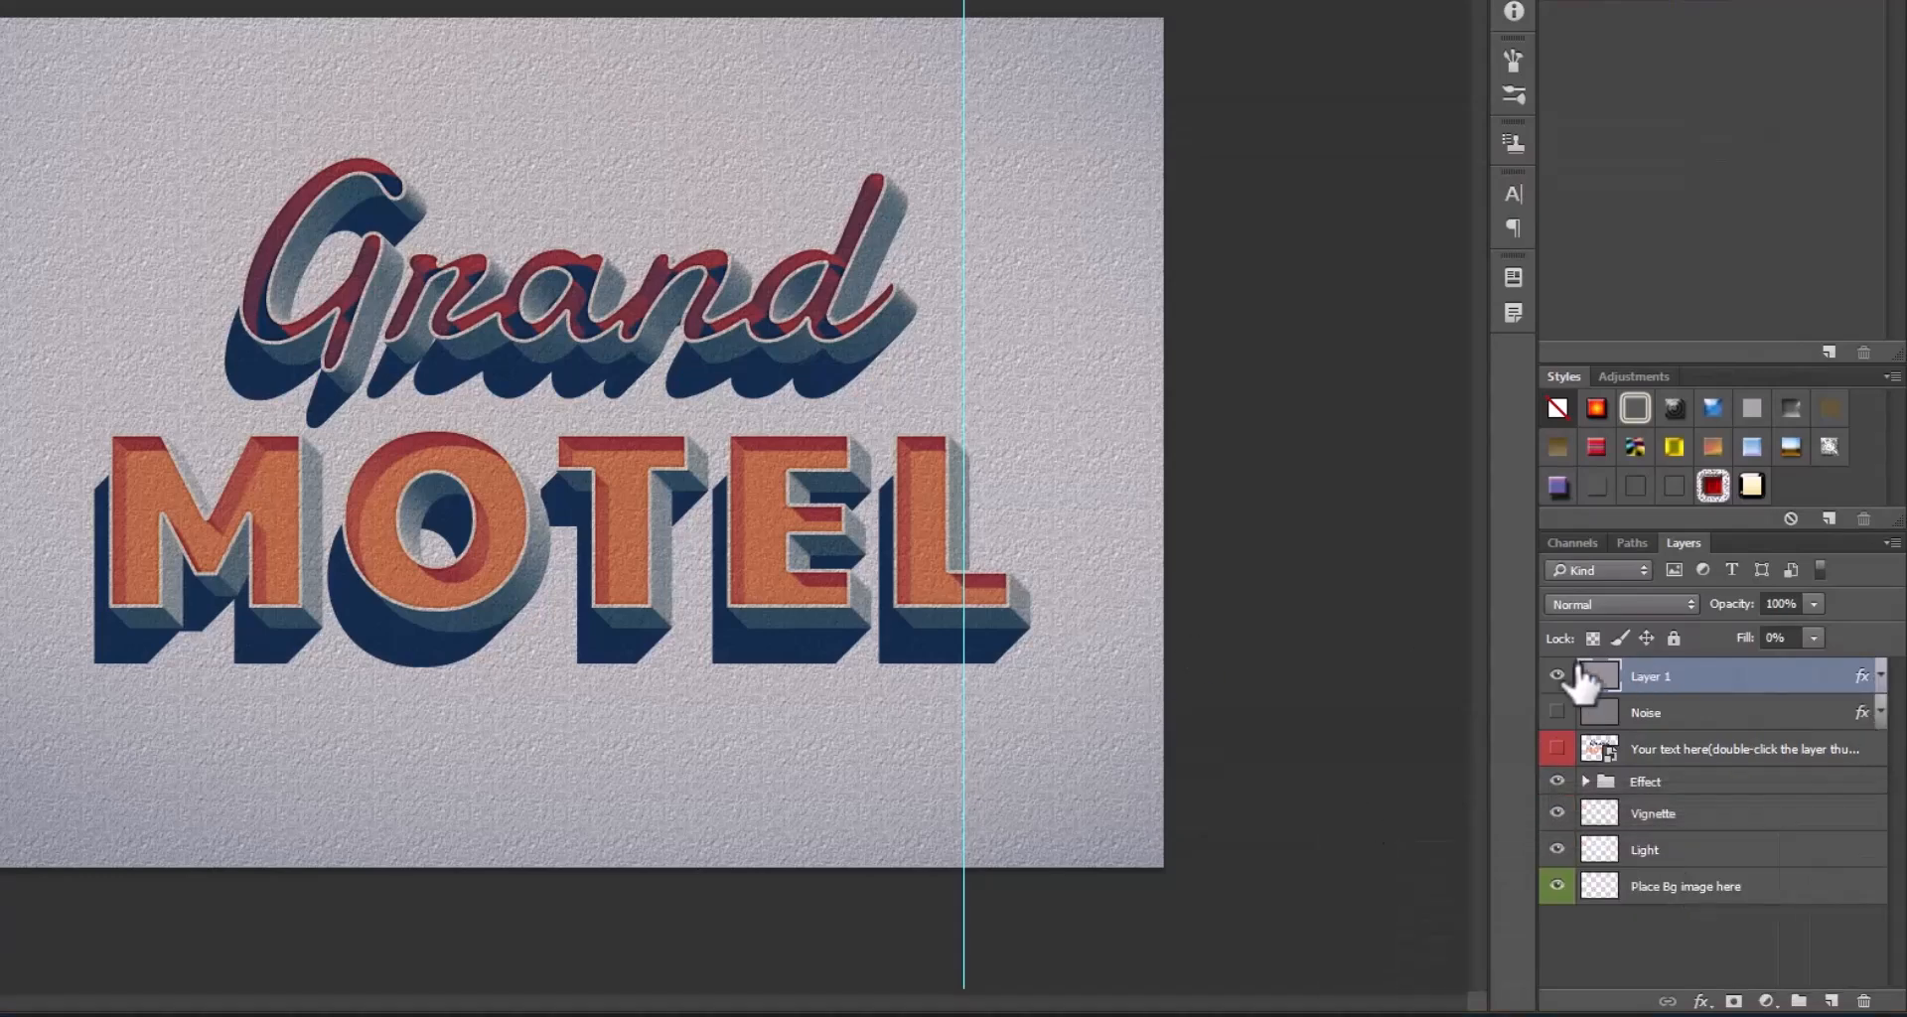